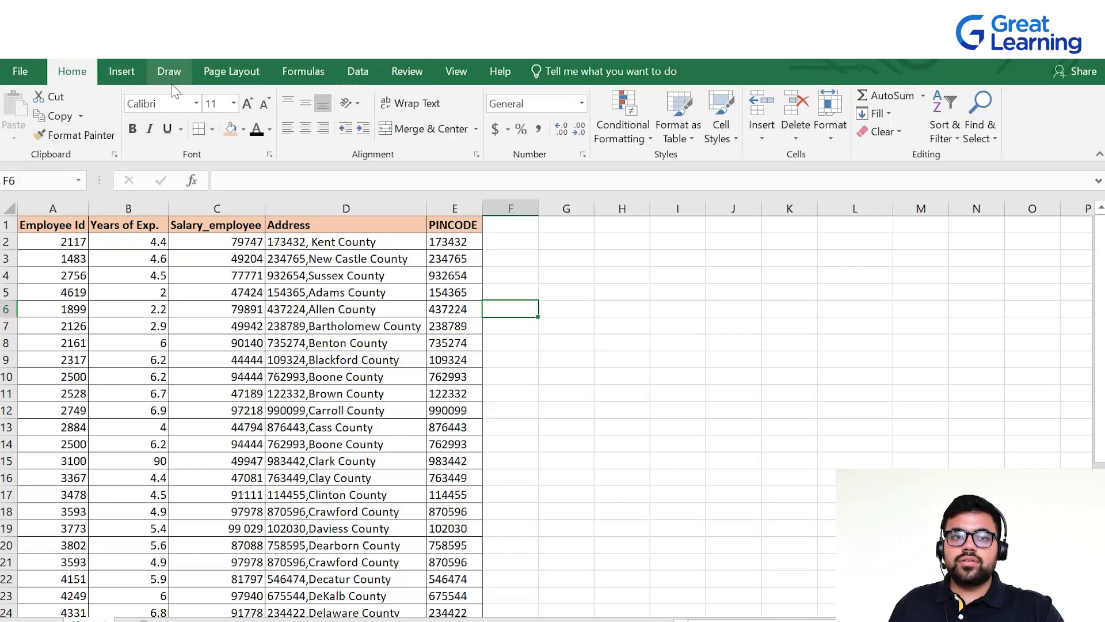
left_click(125, 69)
left_click(176, 78)
left_click(217, 73)
left_click(314, 69)
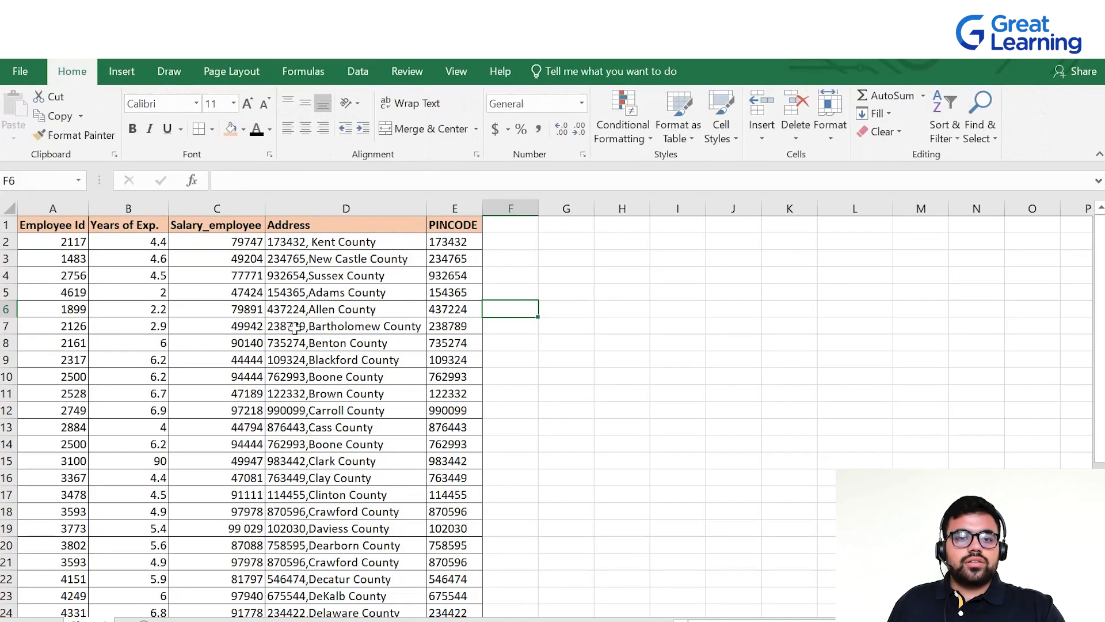
scroll(288, 325, "down", 5)
scroll(227, 314, "up", 5)
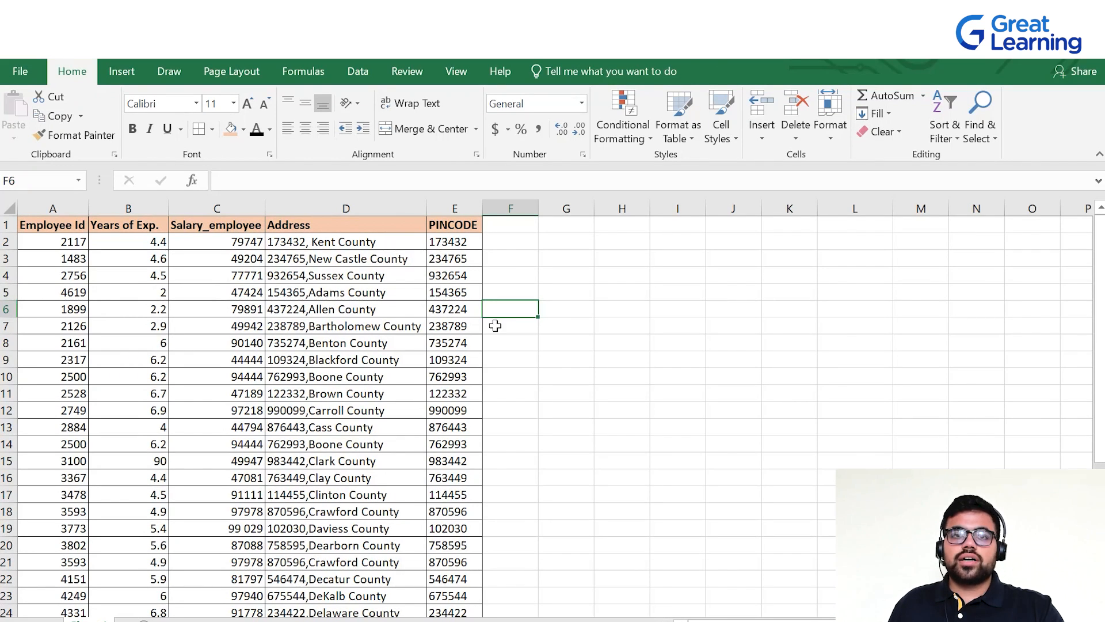
left_click(9, 224)
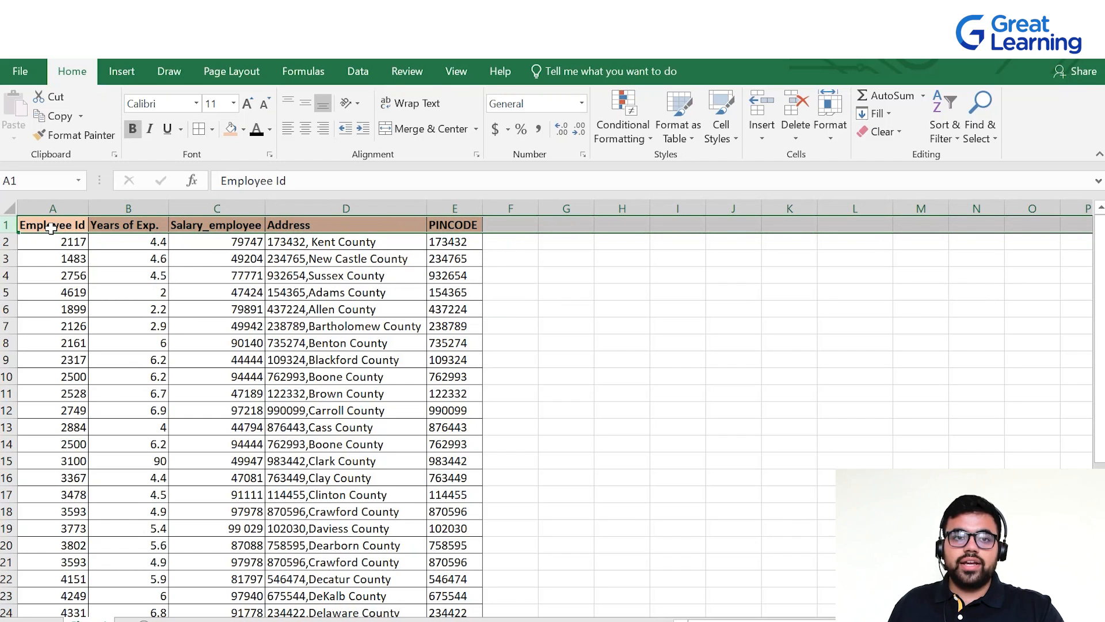
left_click(139, 229)
left_click(190, 236)
left_click(364, 229)
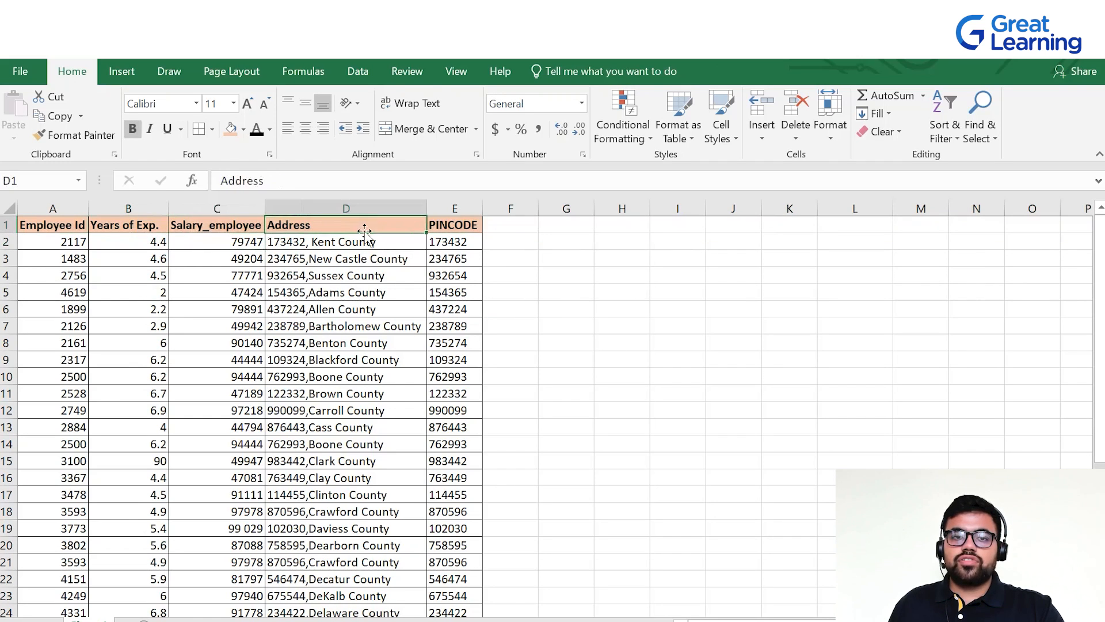
left_click(461, 230)
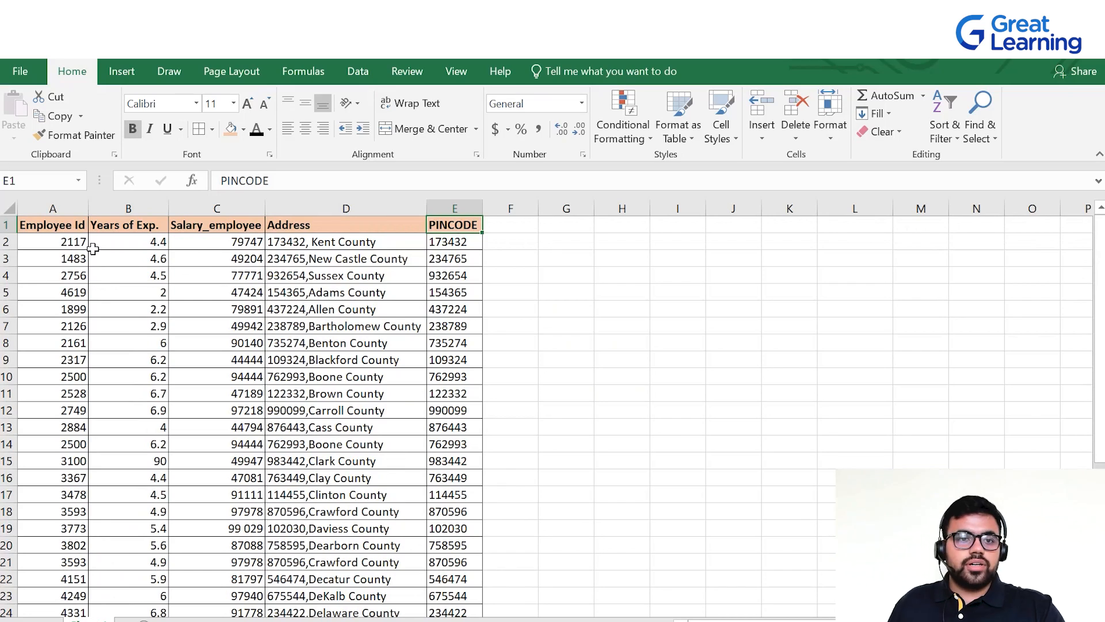
scroll(81, 396, "down", 2)
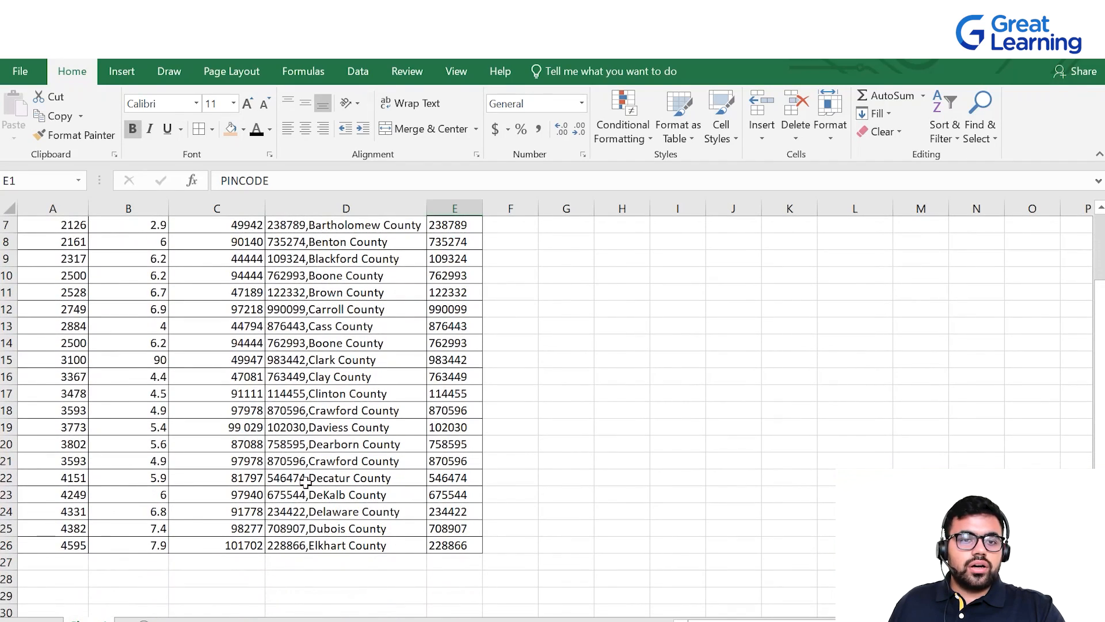
scroll(308, 435, "up", 2)
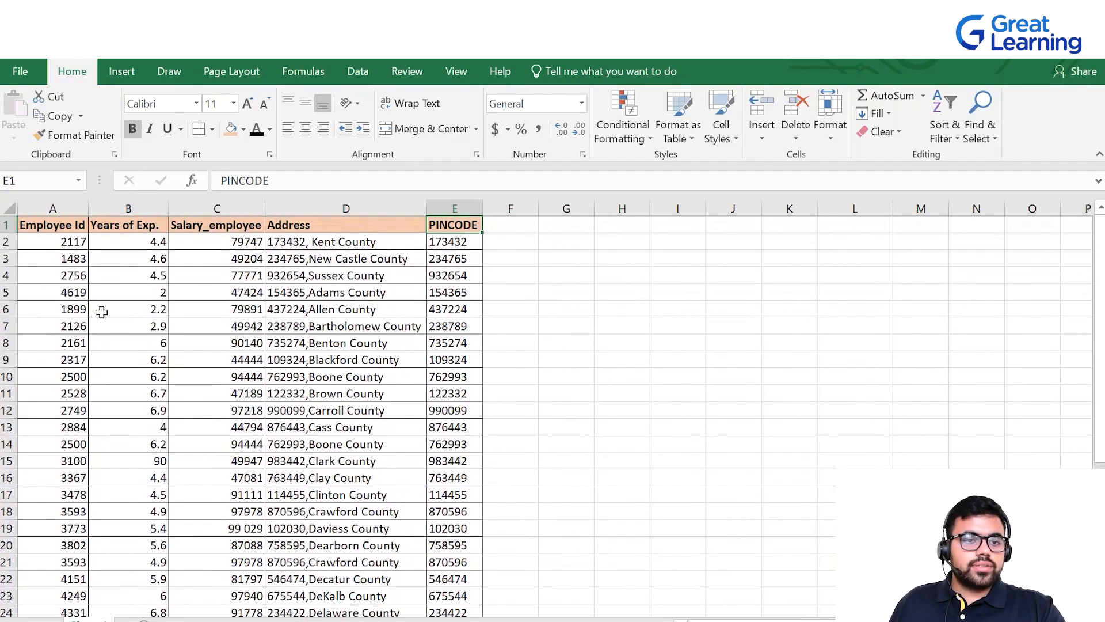
scroll(71, 395, "down", 1)
scroll(73, 449, "down", 1)
scroll(72, 426, "up", 2)
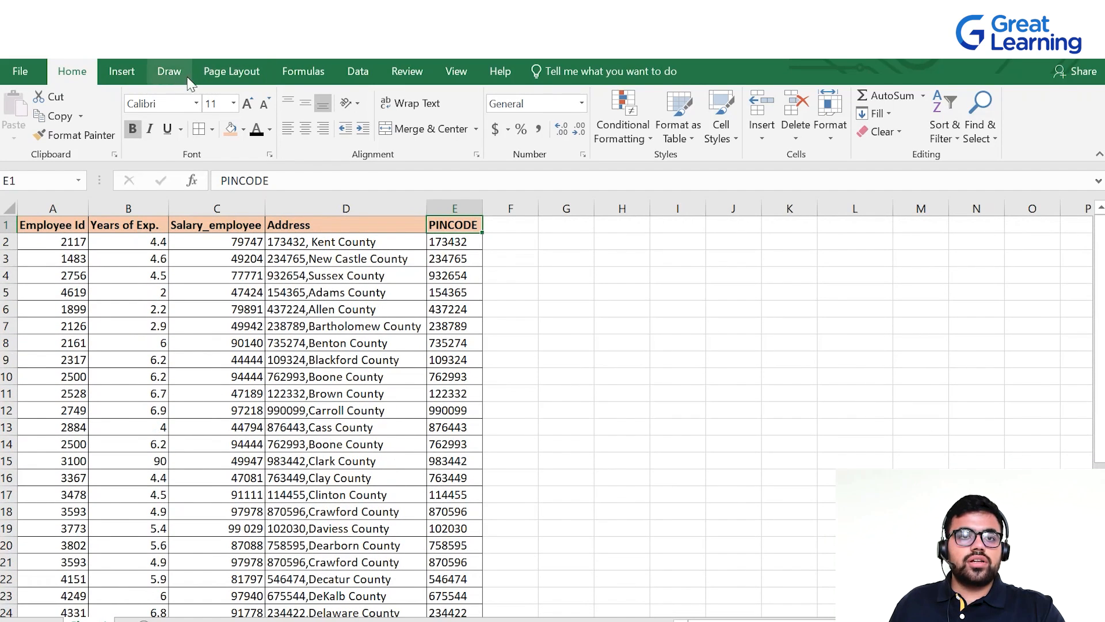
- Remove duplicate rows across all five columns, deleting 2 duplicates and leaving 23 employee records
left_click(125, 74)
left_click(237, 66)
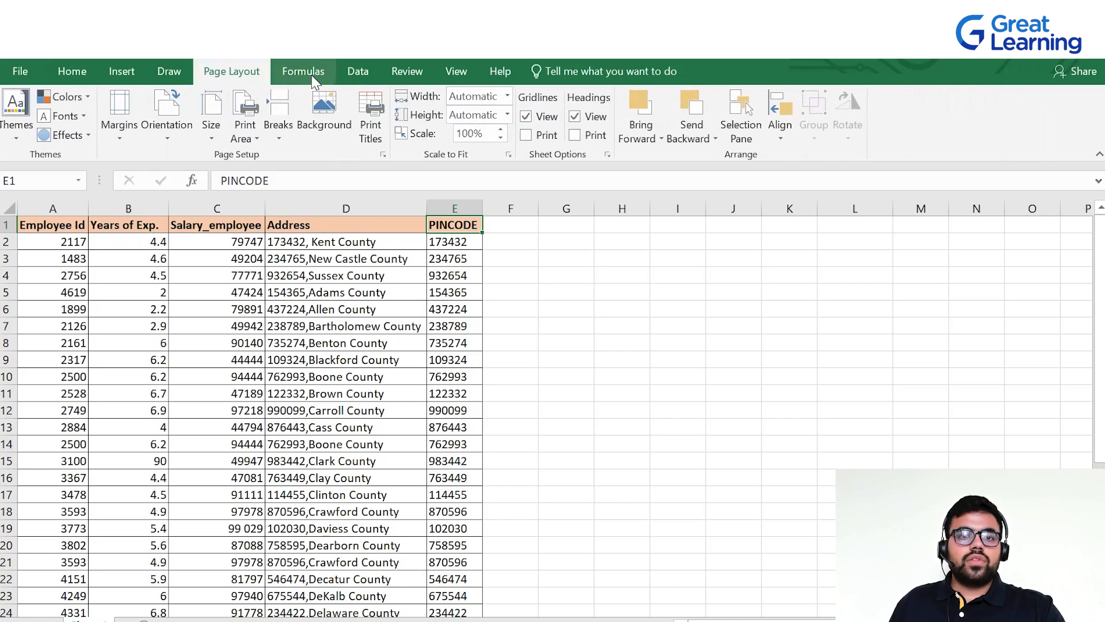
left_click(313, 74)
left_click(352, 78)
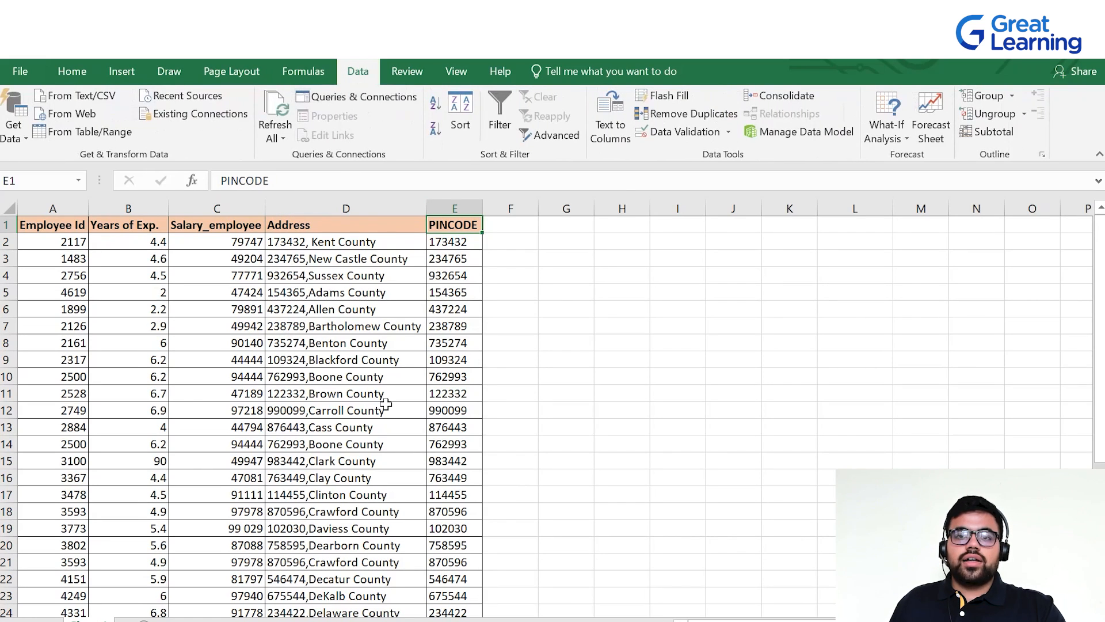
left_click(691, 115)
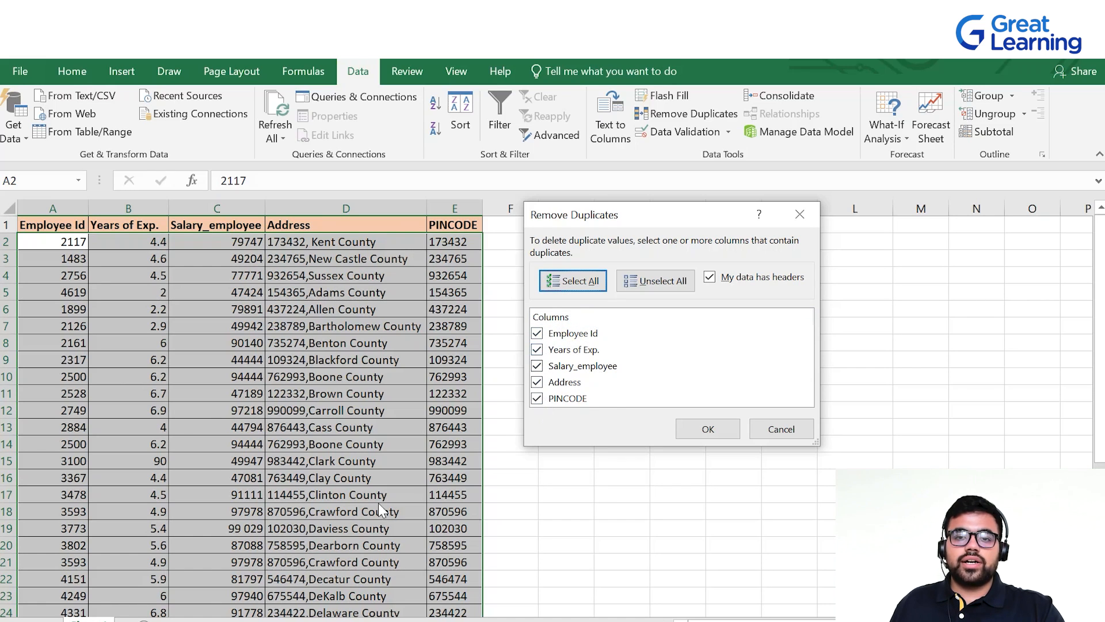
left_click(706, 430)
left_click_drag(533, 331, 674, 313)
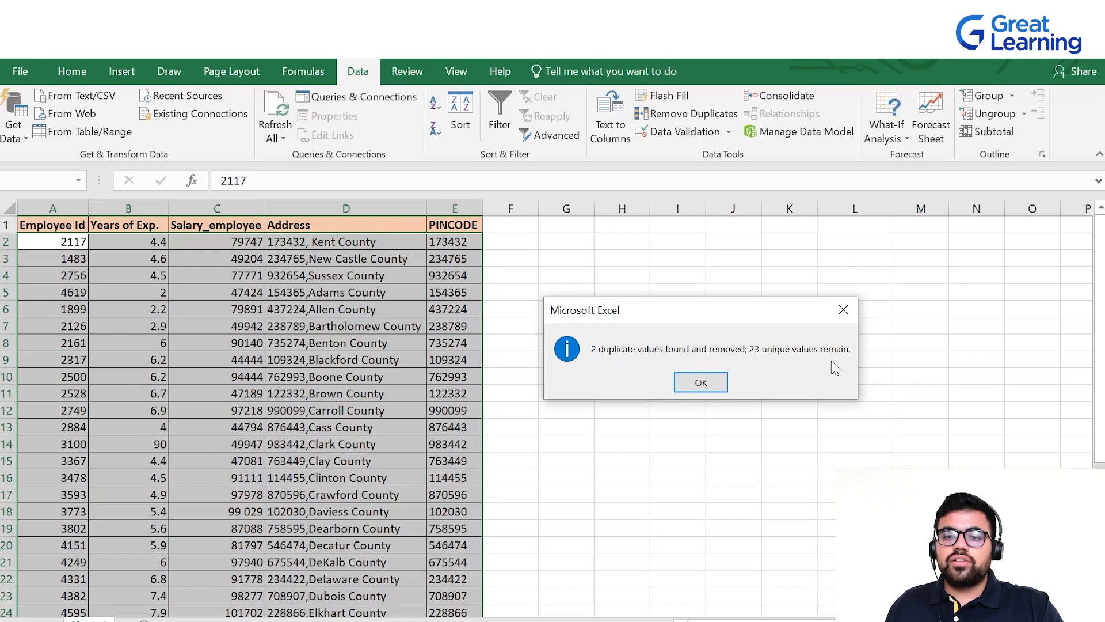
left_click(717, 385)
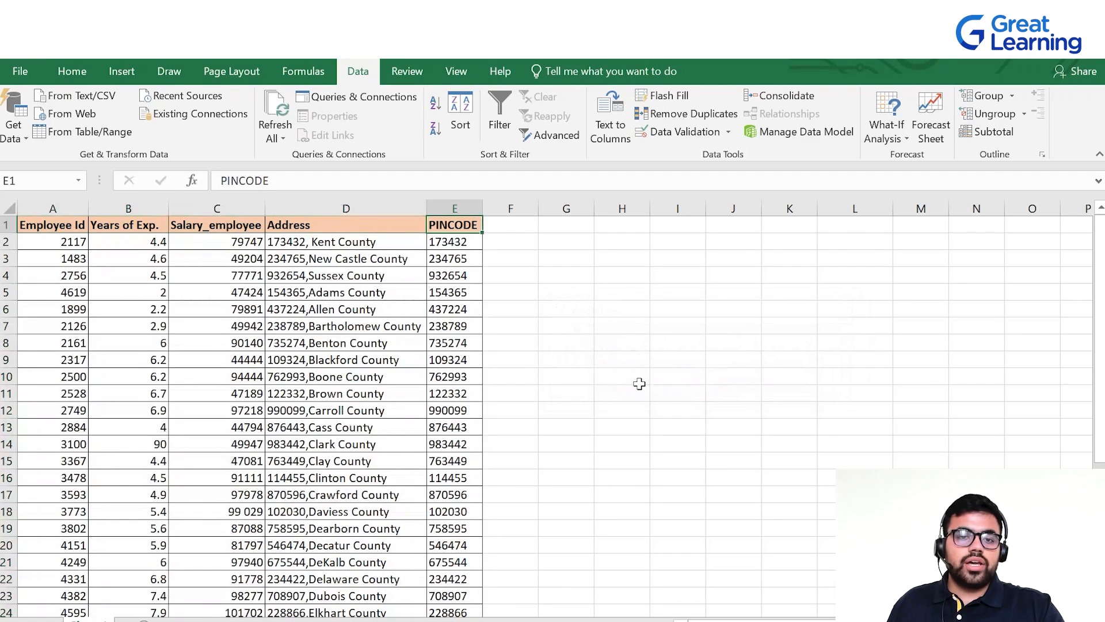
left_click(630, 394)
scroll(392, 423, "down", 4)
scroll(391, 423, "up", 4)
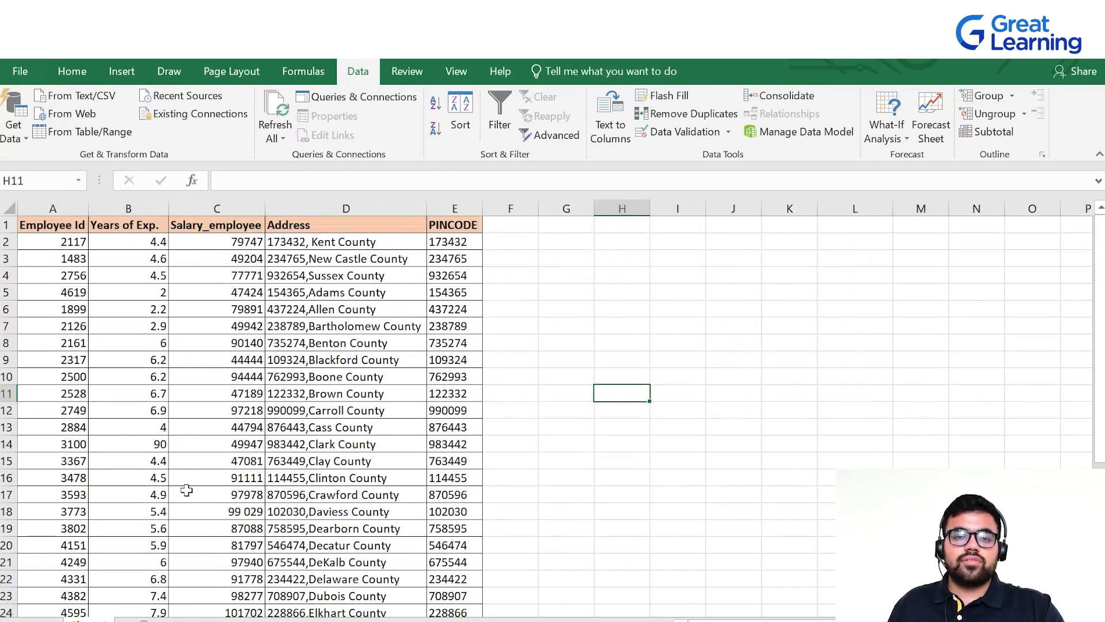
scroll(398, 365, "down", 1)
scroll(398, 365, "down", 1)
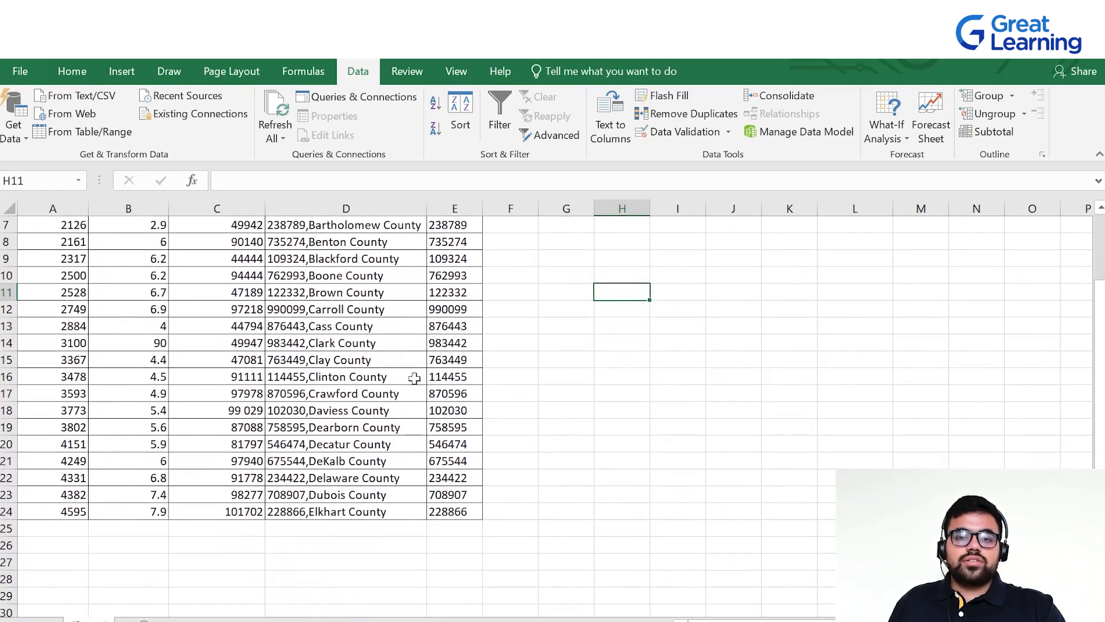
scroll(428, 334, "up", 2)
scroll(301, 539, "down", 2)
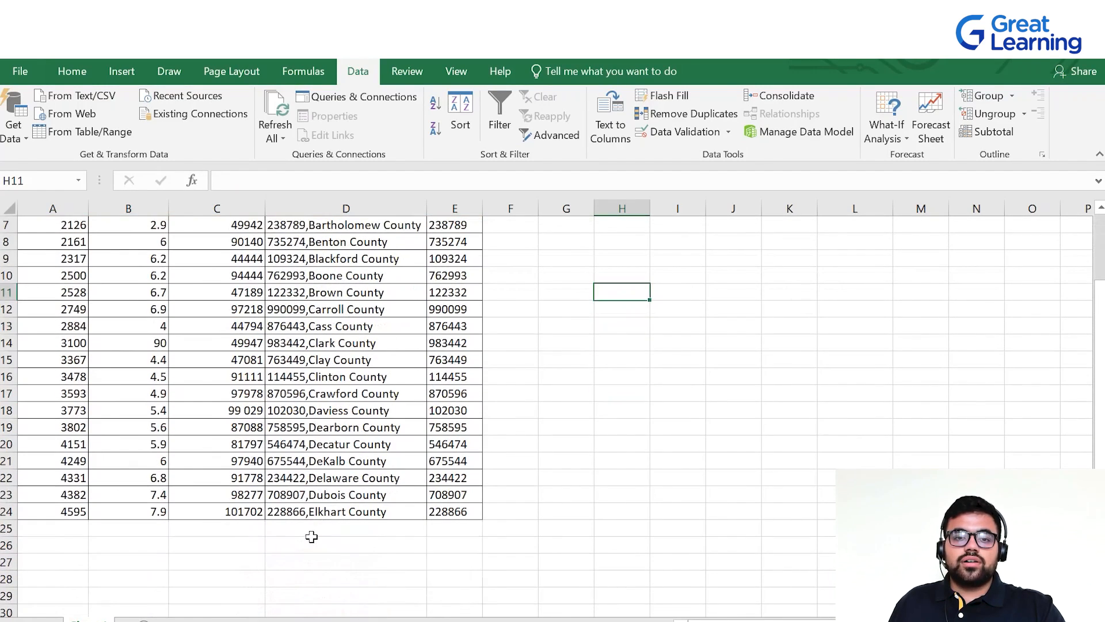
scroll(305, 535, "up", 2)
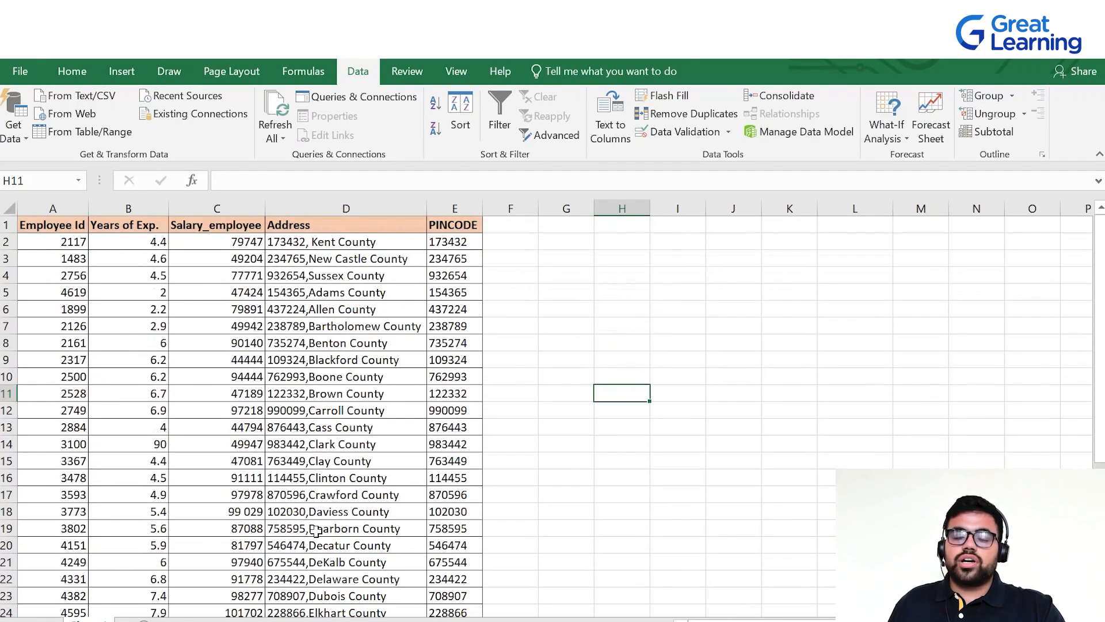
left_click(513, 432)
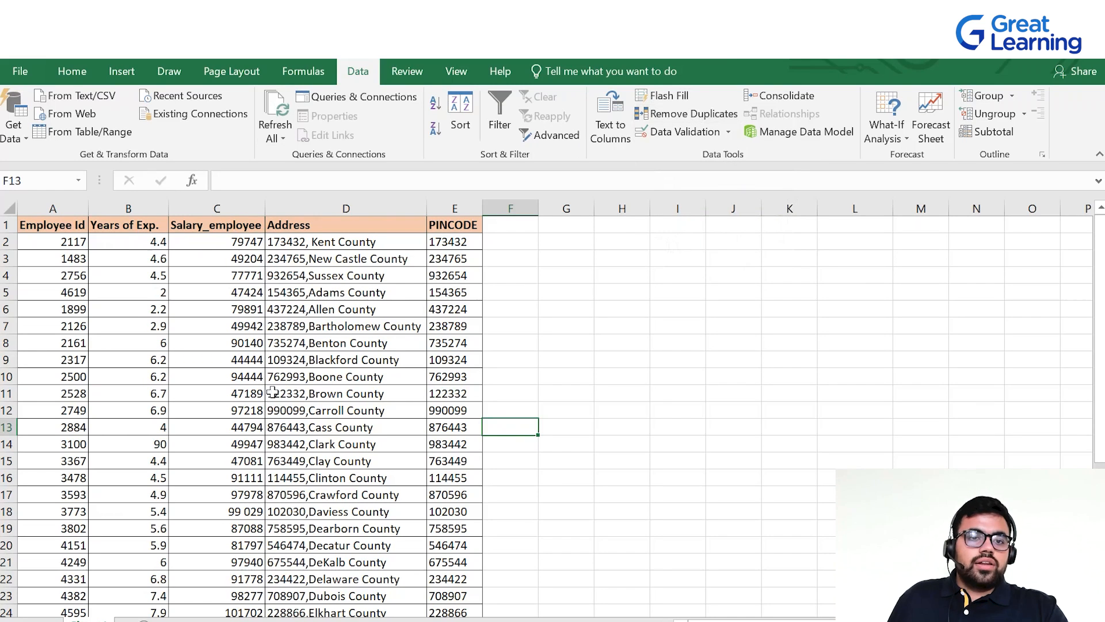
scroll(230, 311, "down", 1)
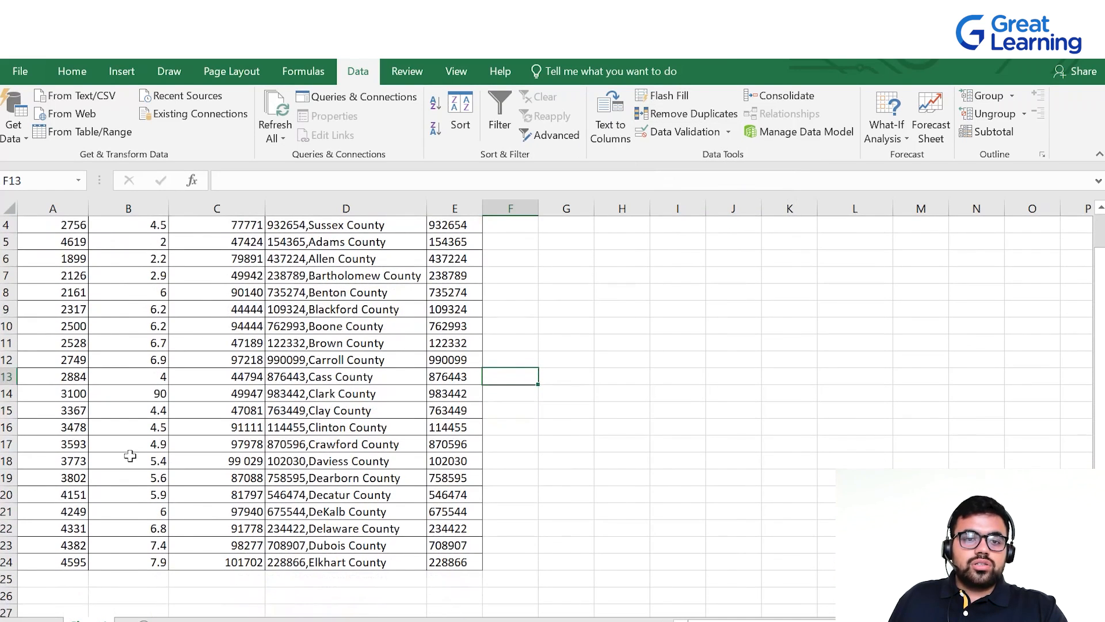
scroll(484, 455, "up", 1)
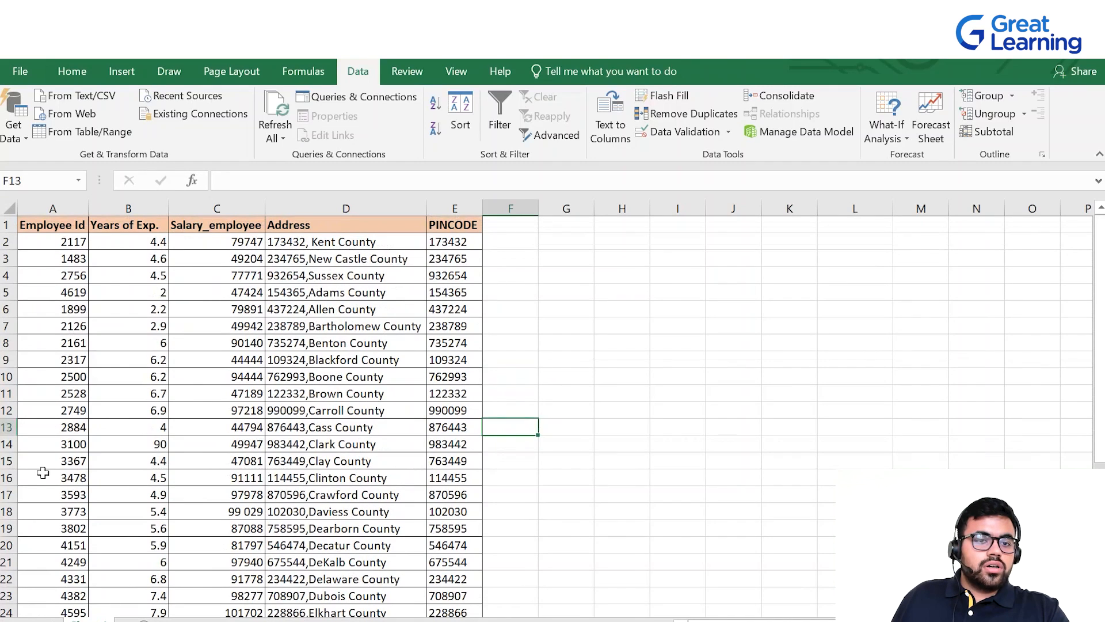
scroll(454, 528, "down", 2)
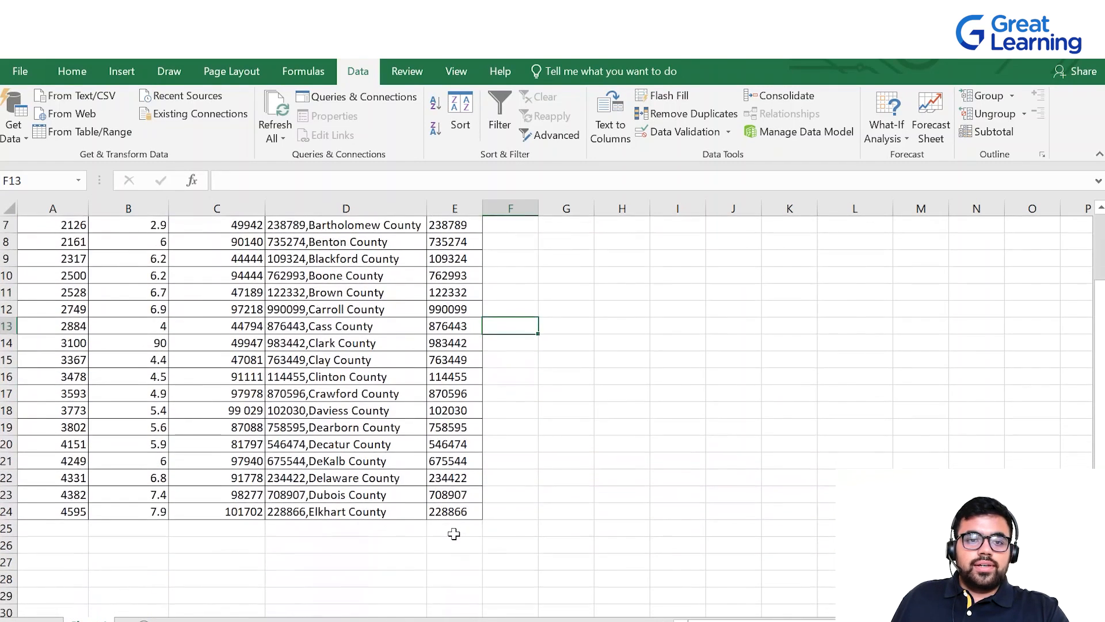
scroll(453, 529, "up", 1)
scroll(453, 529, "up", 1)
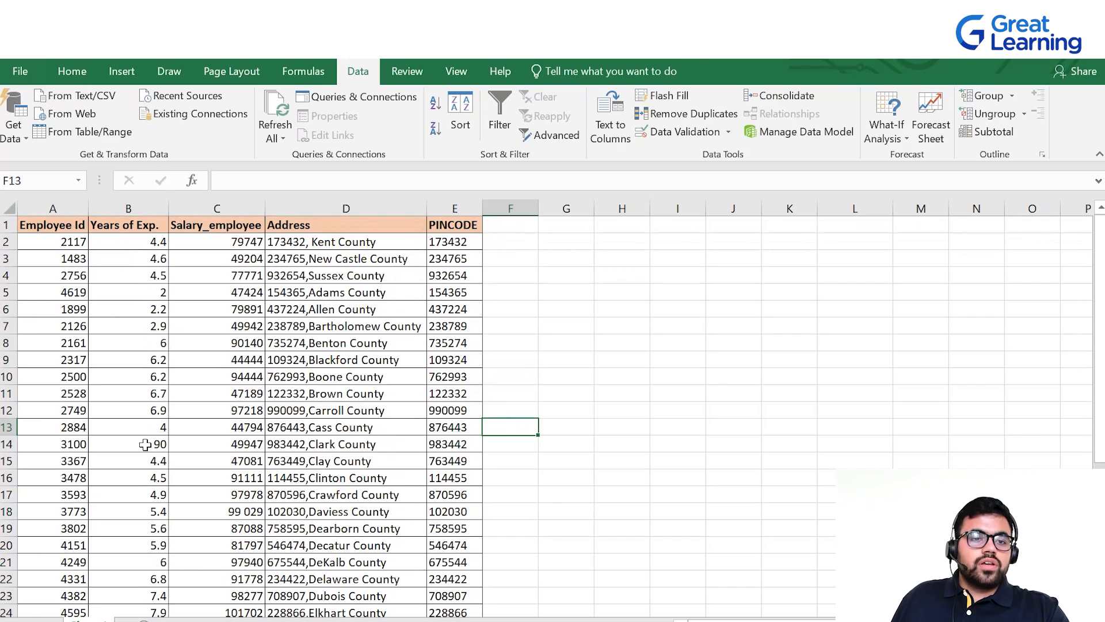
- Select cell B14, the years-of-experience entry for employee 3100
left_click(118, 449)
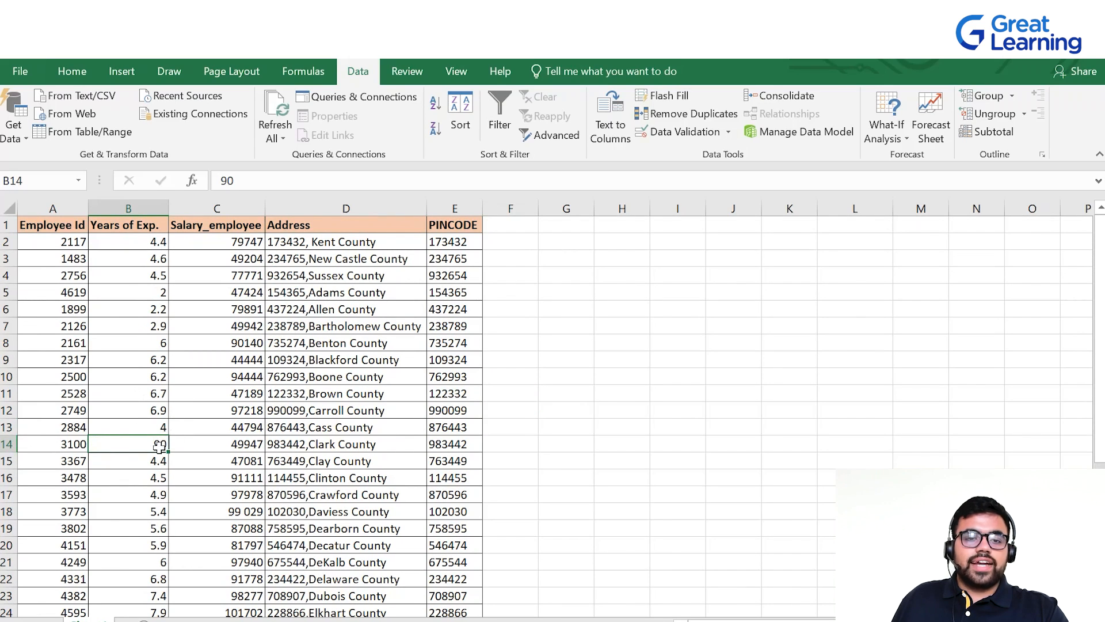
scroll(216, 415, "down", 1)
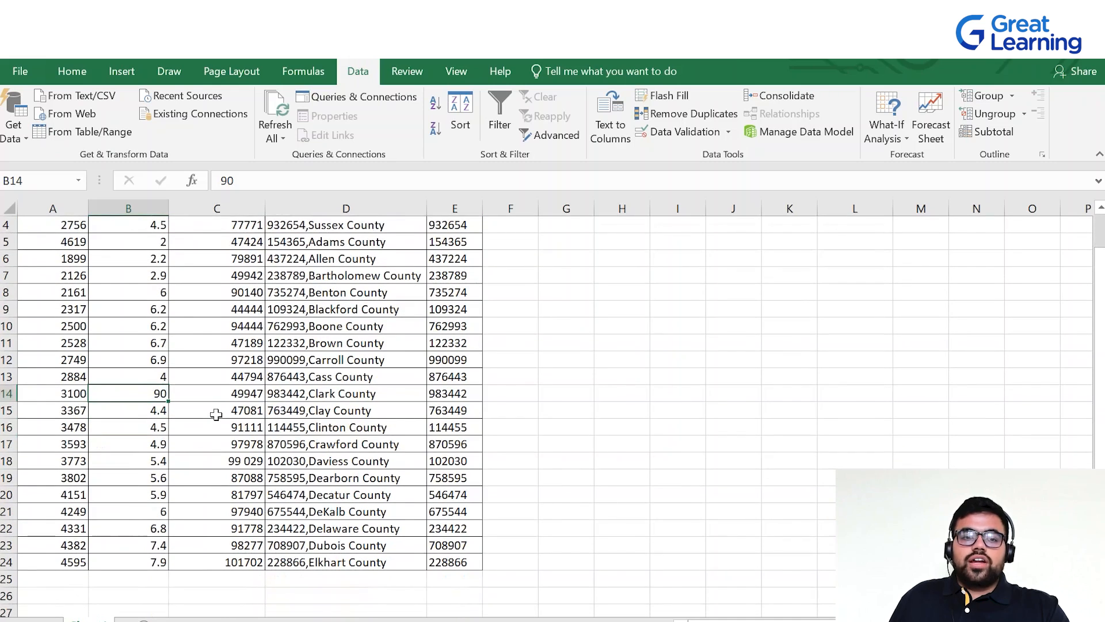
scroll(216, 414, "up", 1)
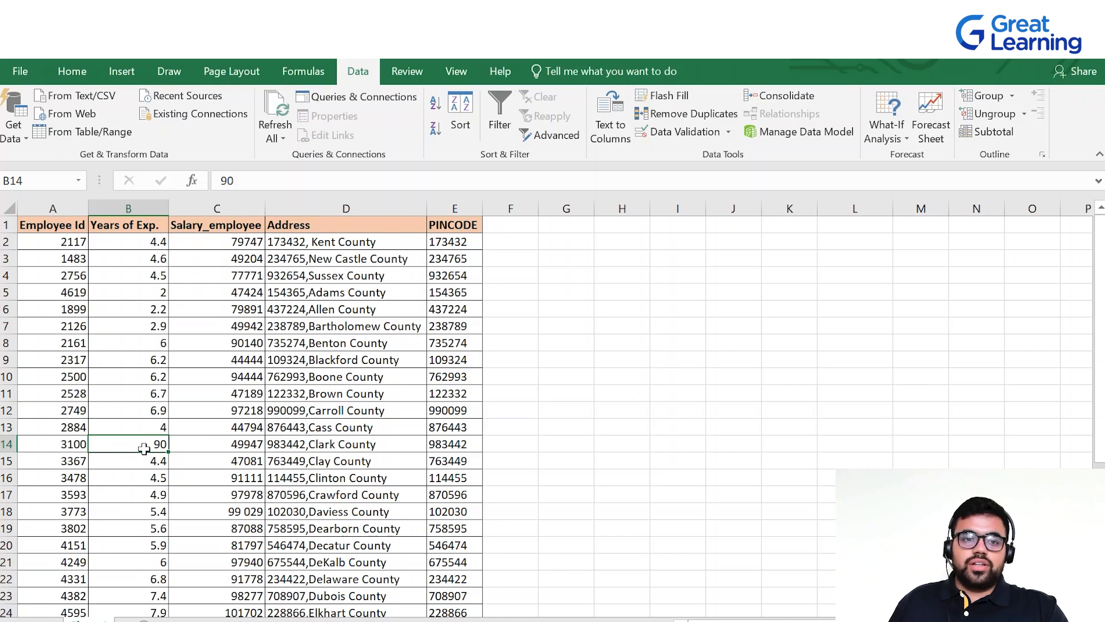
scroll(158, 441, "down", 2)
scroll(160, 420, "up", 2)
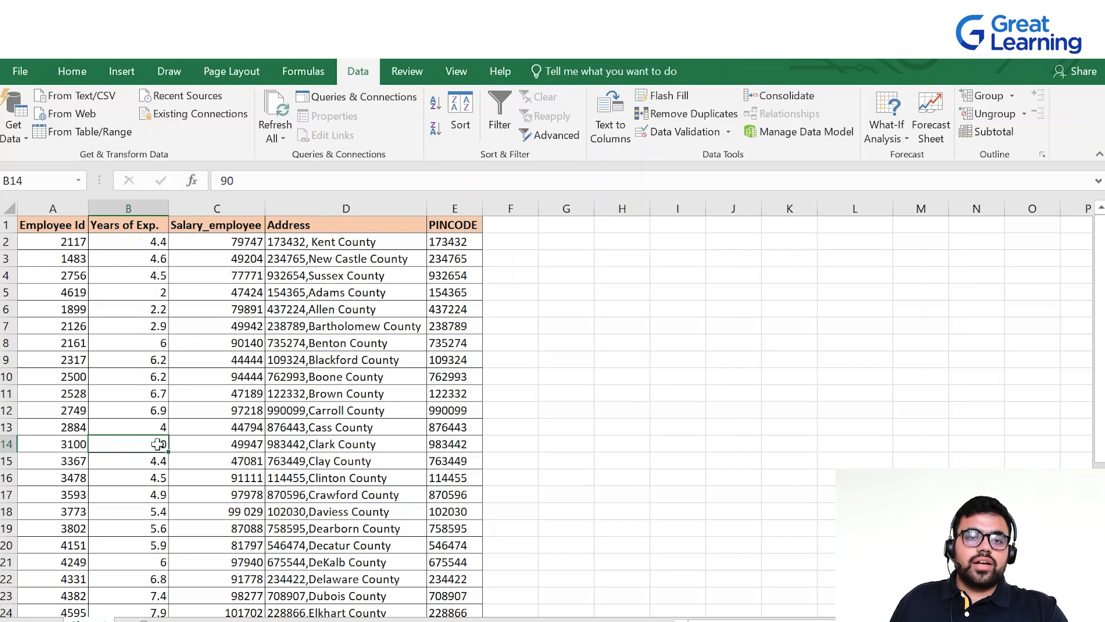
- Edit B14 in the formula bar so it reads 90, then recheck the cell
left_click(249, 180)
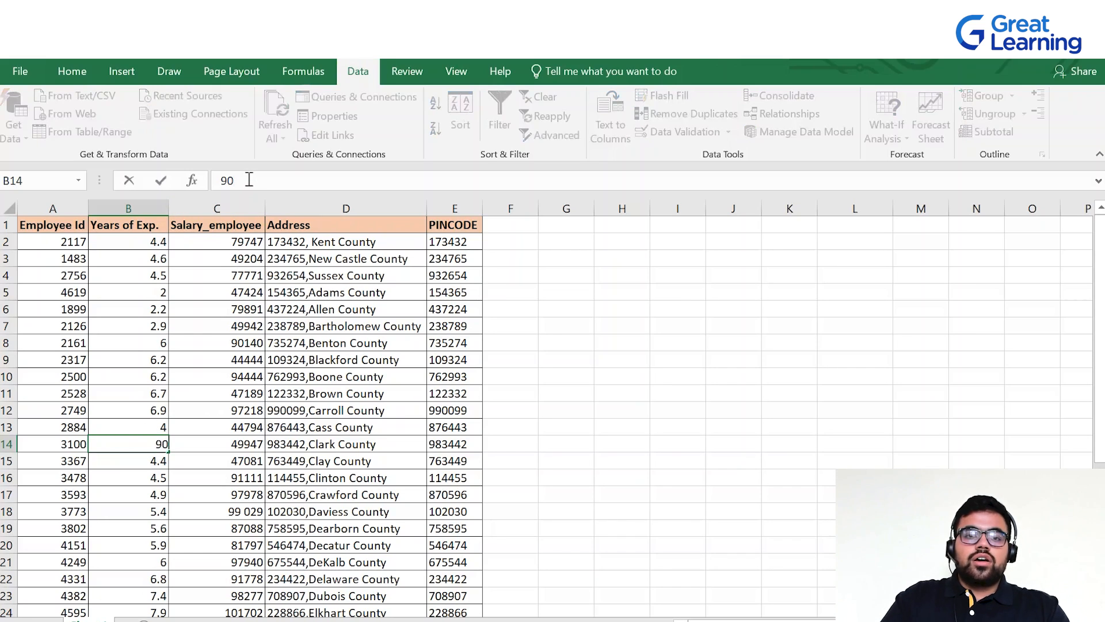
left_click(221, 180)
type("1")
key("BackSpace")
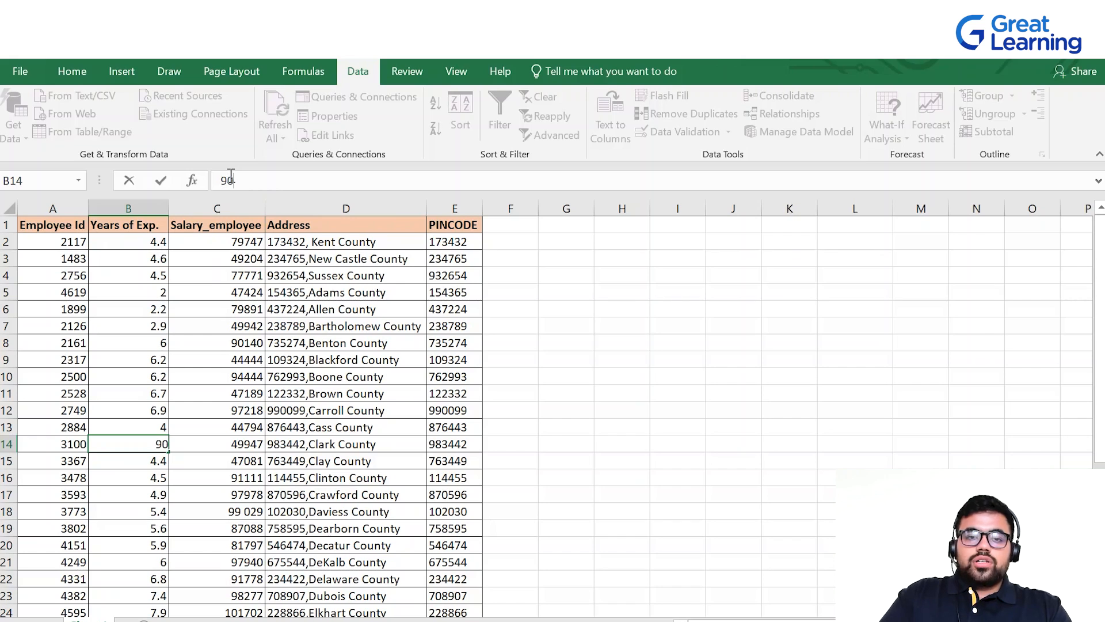
left_click(221, 458)
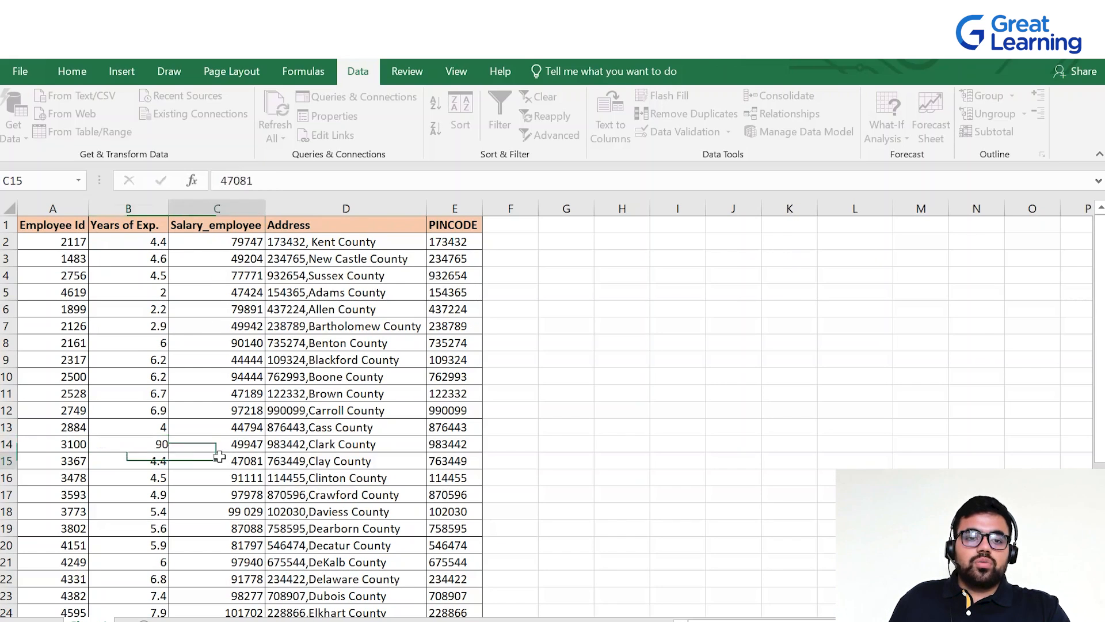
left_click(159, 444)
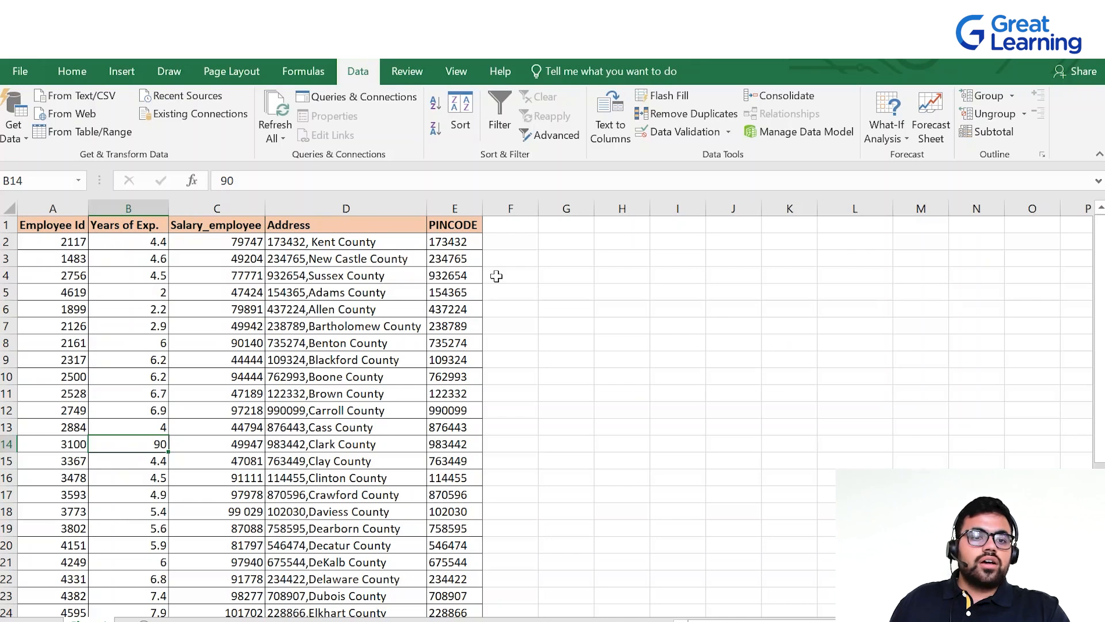
scroll(433, 325, "down", 1)
scroll(433, 328, "up", 1)
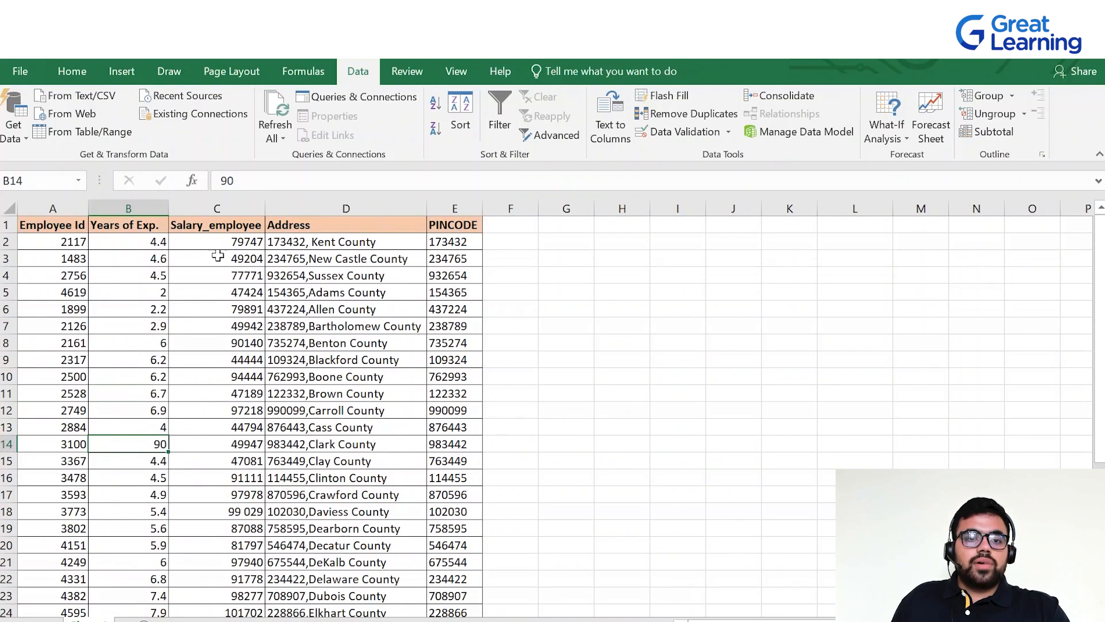
- Sort the table by Salary_employee from smallest to largest
left_click(233, 294)
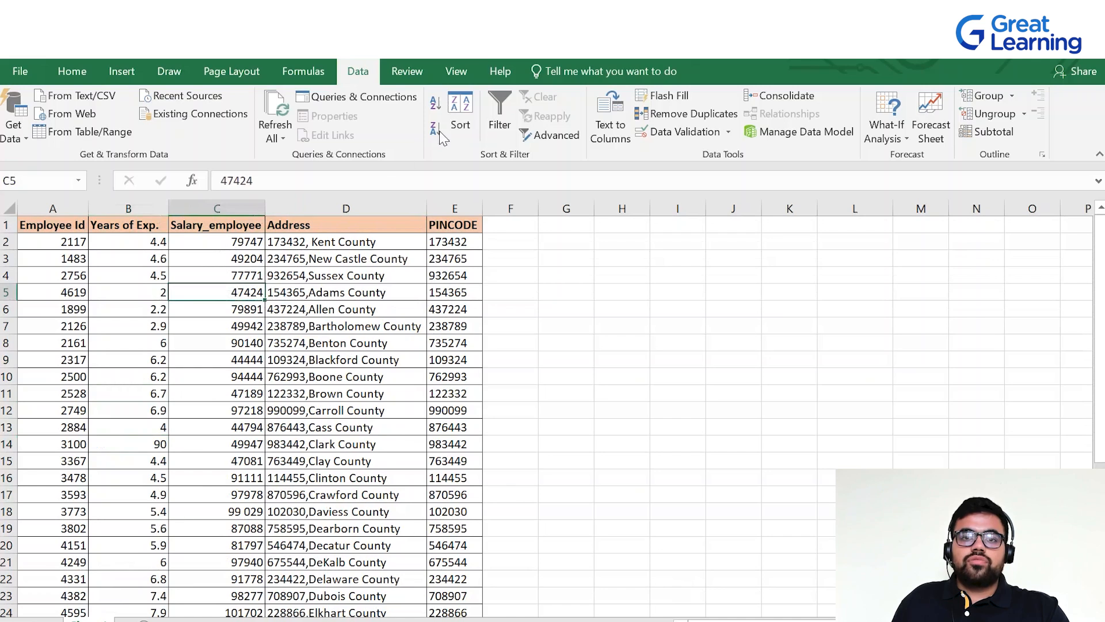
left_click(433, 104)
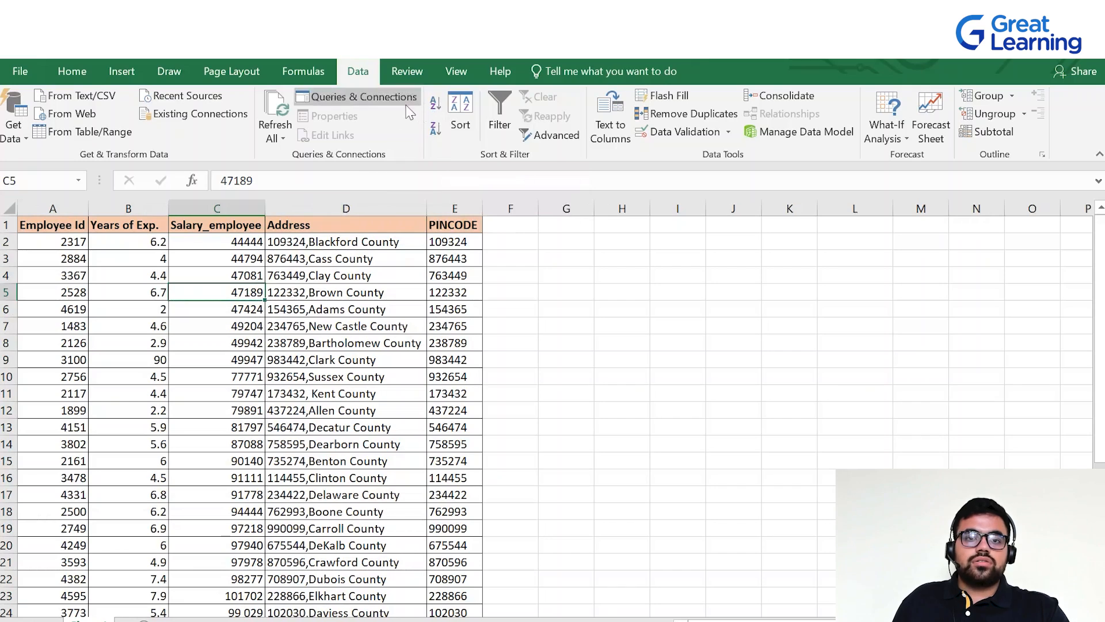
scroll(233, 340, "down", 1)
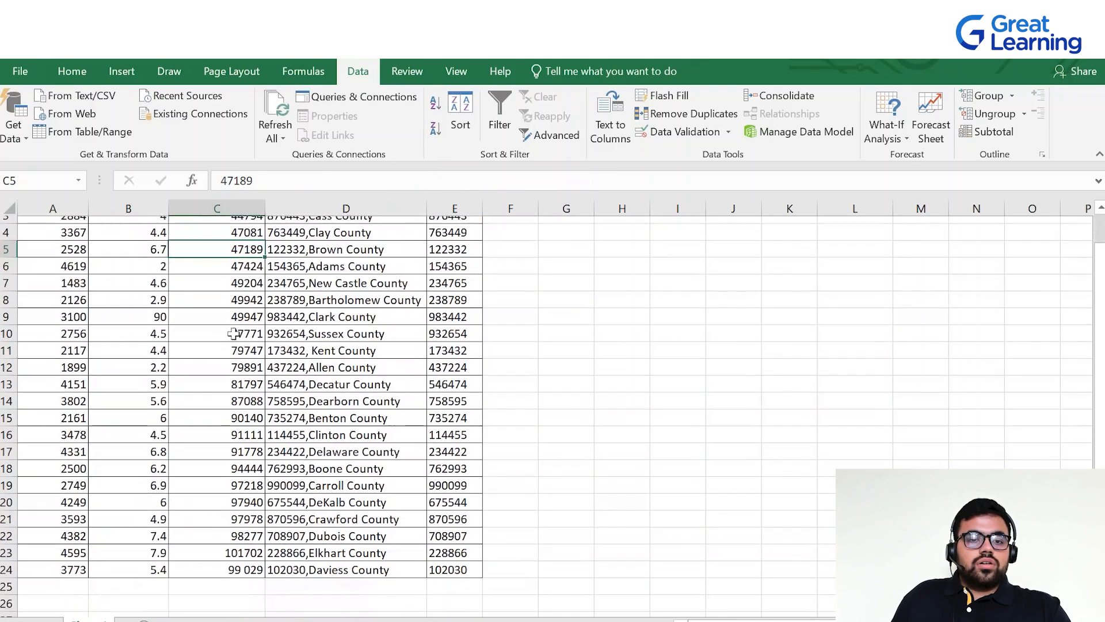
scroll(207, 527, "up", 1)
scroll(216, 541, "down", 2)
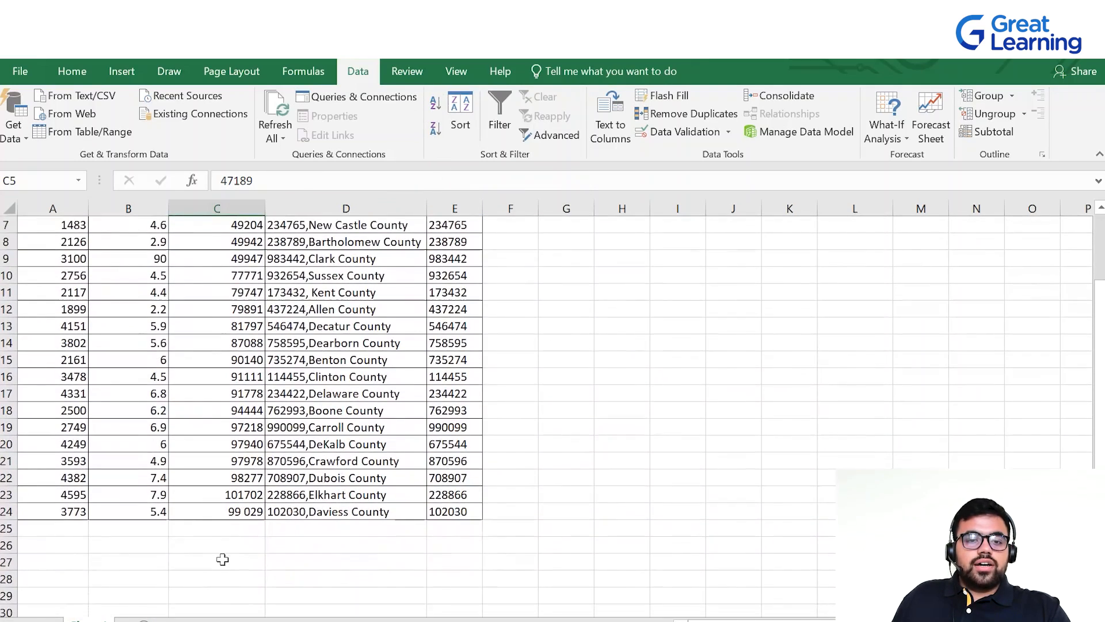
- Check the bottom rows: 101702 in C23 and the text salary '99 029' in C24
left_click(223, 496)
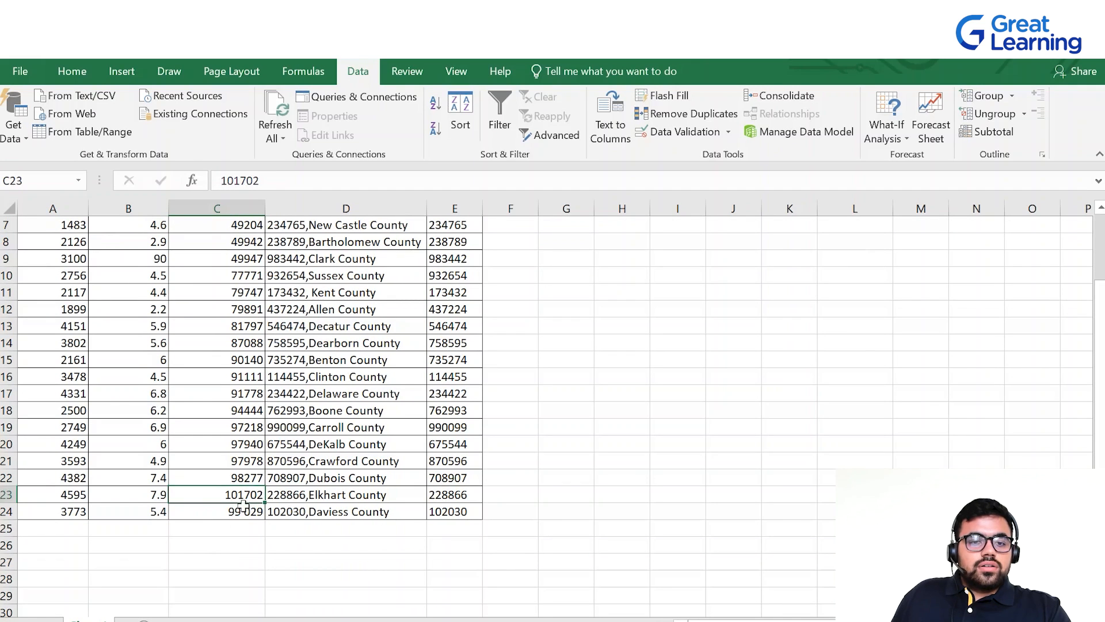
scroll(256, 513, "up", 2)
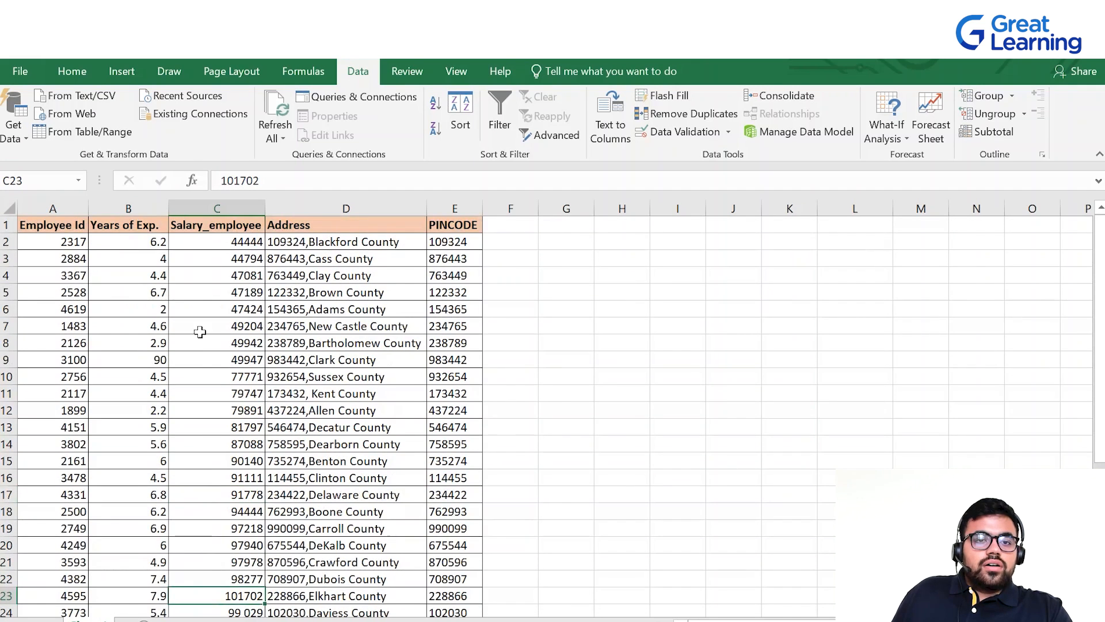
scroll(218, 482, "down", 2)
scroll(224, 403, "up", 2)
scroll(224, 319, "down", 2)
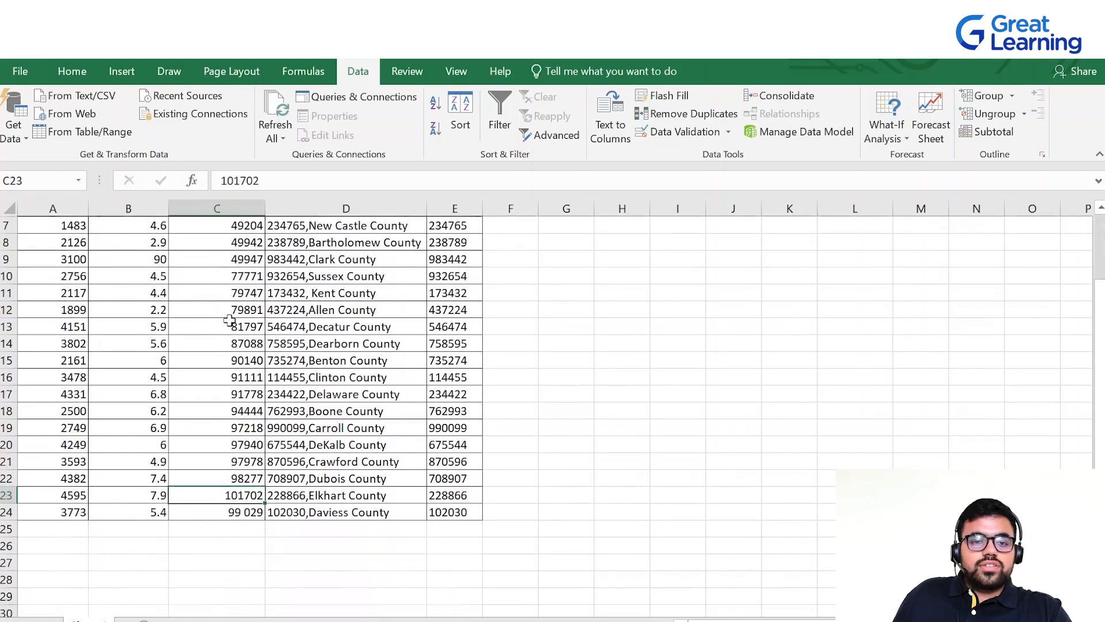
left_click(248, 511)
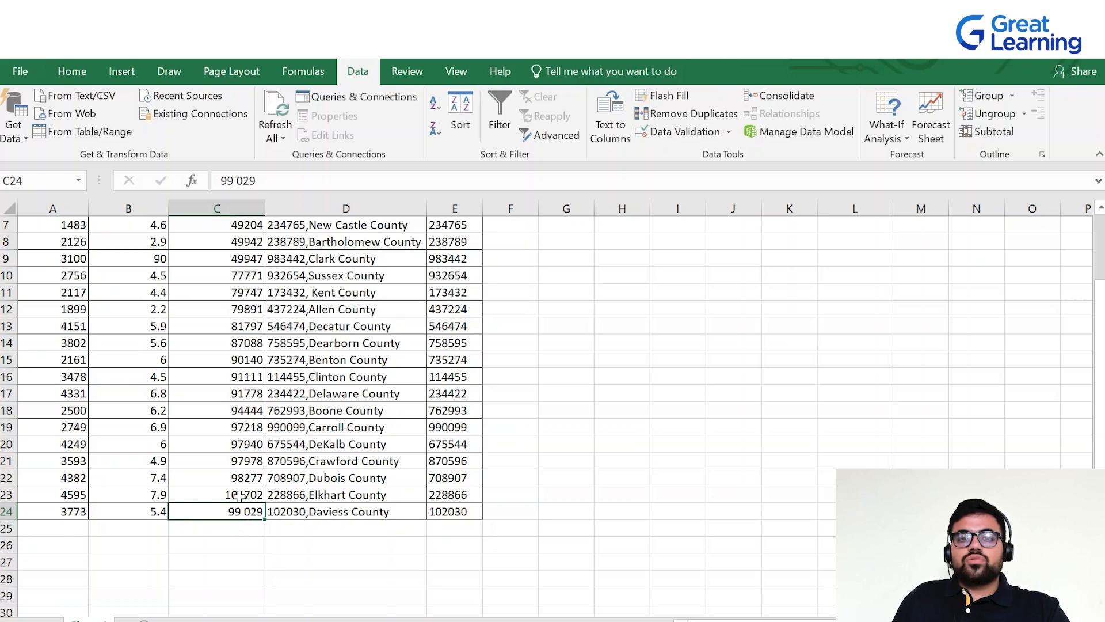
scroll(247, 518, "up", 2)
- Delete the space in C24's '99 029' so the salary becomes the number 99029
left_click(233, 181)
scroll(253, 553, "up", 1)
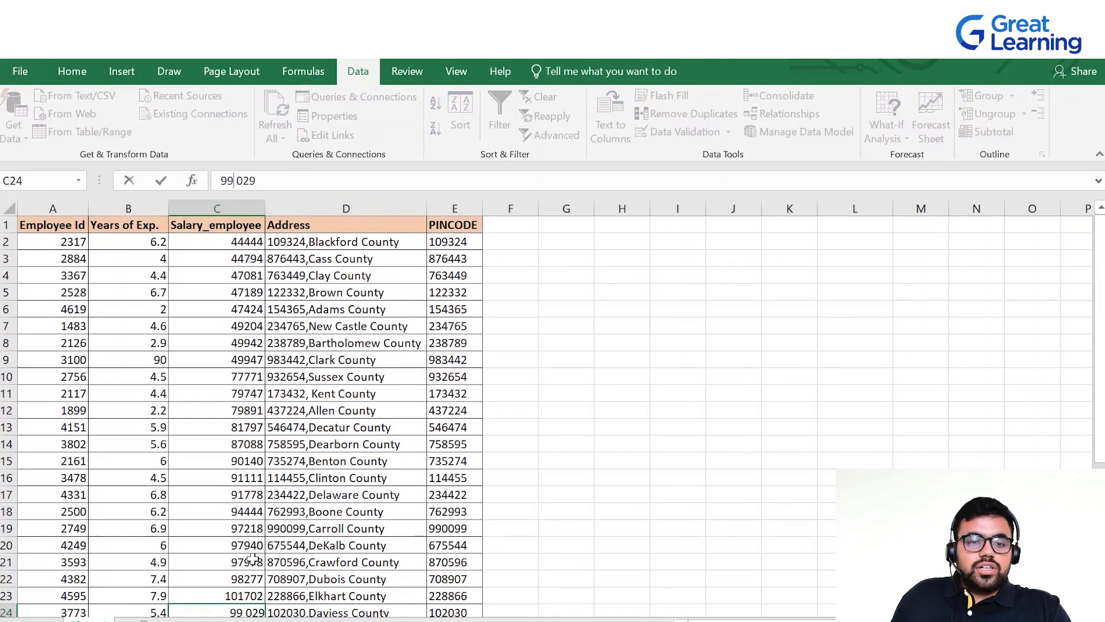
left_click_drag(253, 557, 242, 244)
left_click(244, 304)
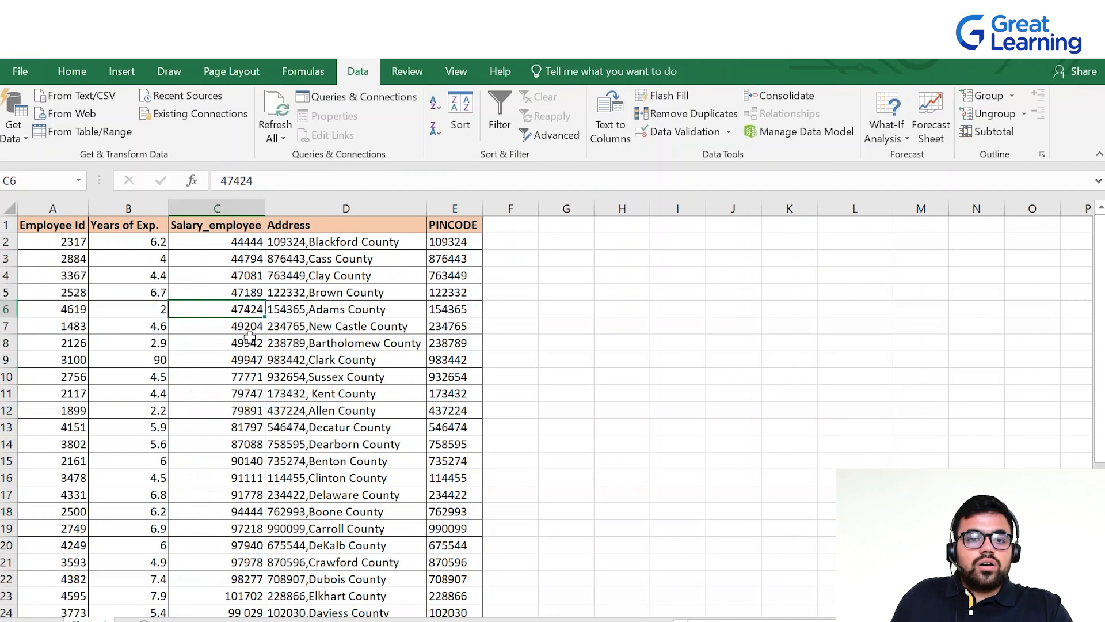
left_click(252, 333)
scroll(252, 337, "down", 3)
left_click(253, 444)
left_click(246, 461)
scroll(246, 461, "up", 3)
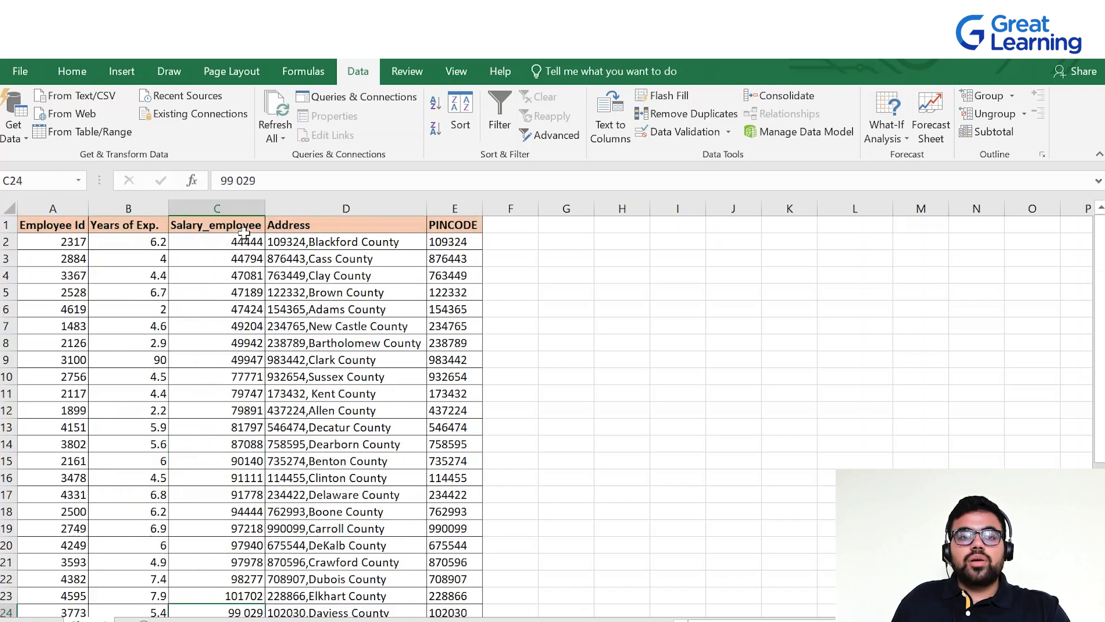
left_click(237, 183)
key("BackSpace")
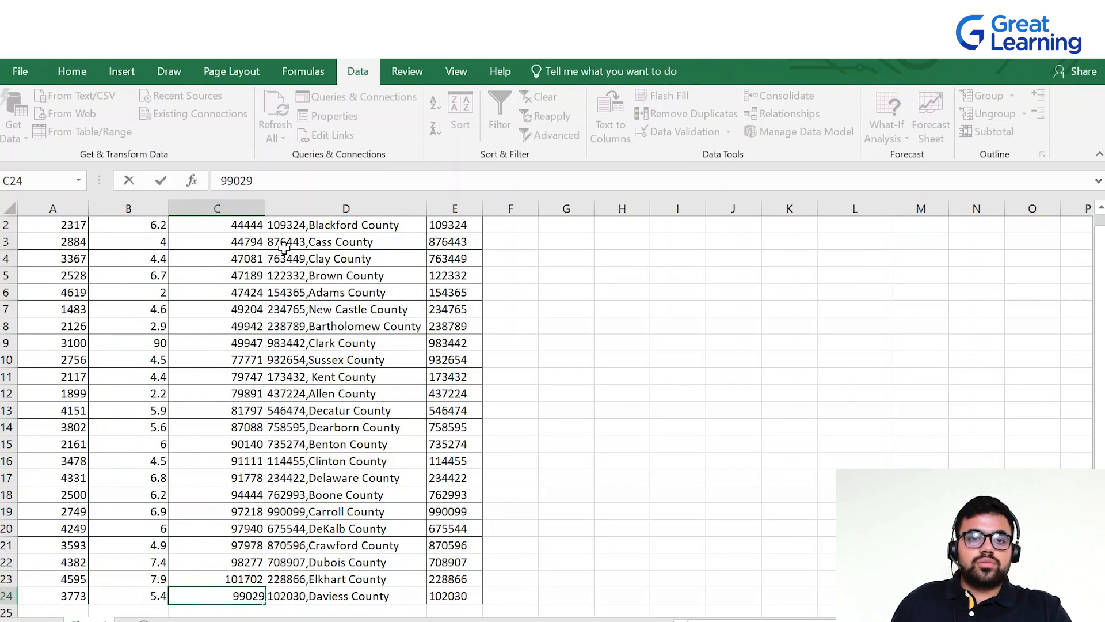
left_click(614, 409)
- Reapply the ascending salary sort so 99029 moves to C23 and 101702 to C24
scroll(202, 260, "up", 1)
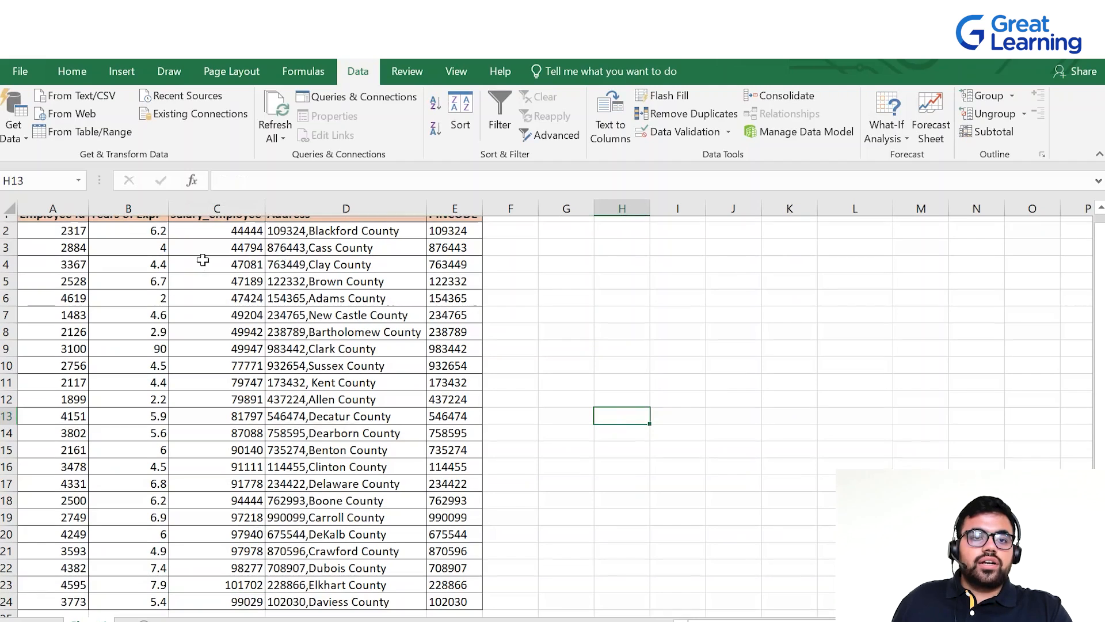
scroll(203, 260, "up", 1)
left_click(236, 227)
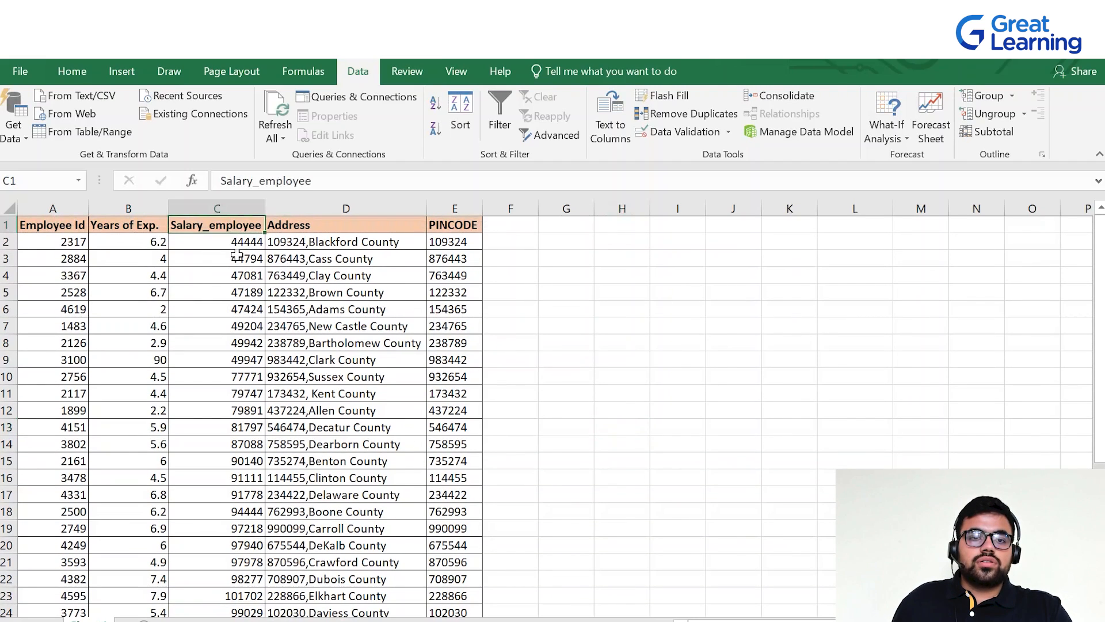
left_click(237, 255)
left_click(435, 102)
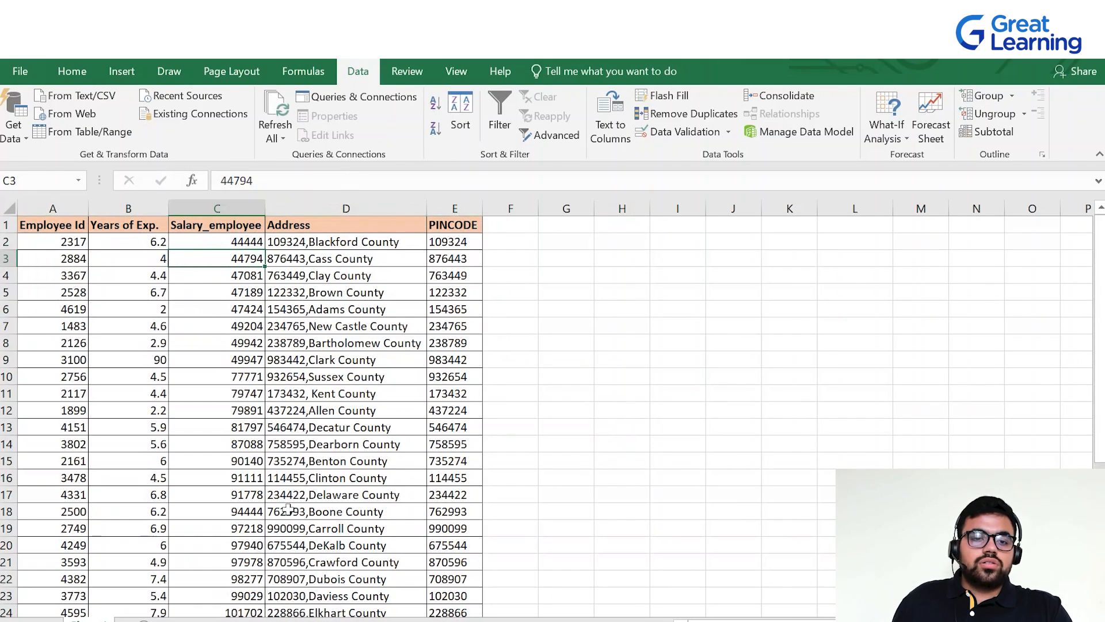
scroll(247, 578, "down", 1)
left_click(248, 544)
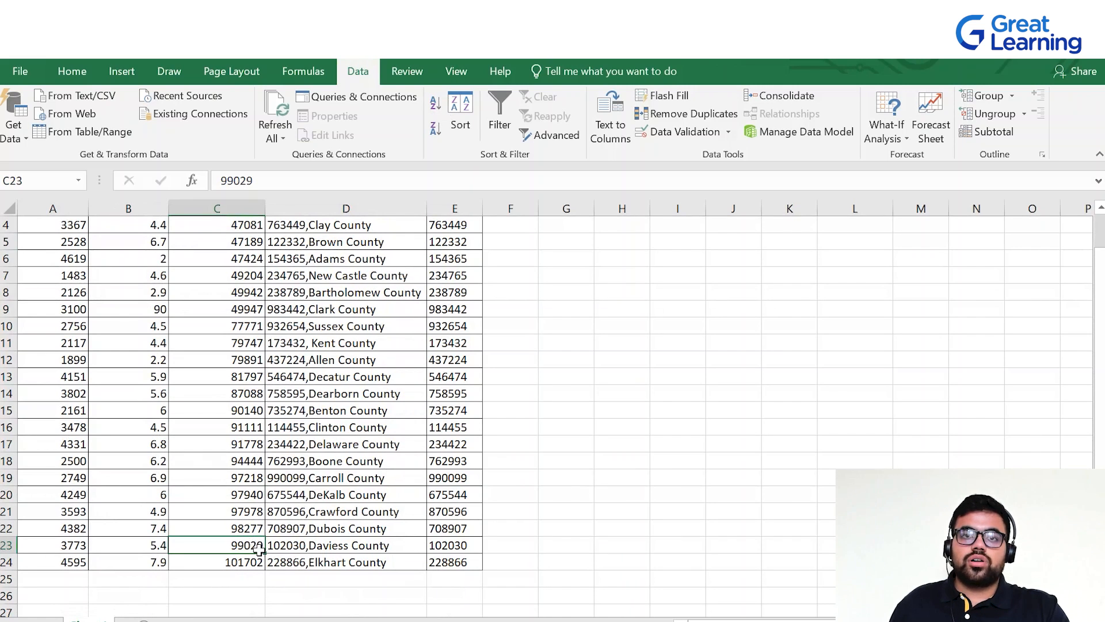
scroll(230, 497, "up", 1)
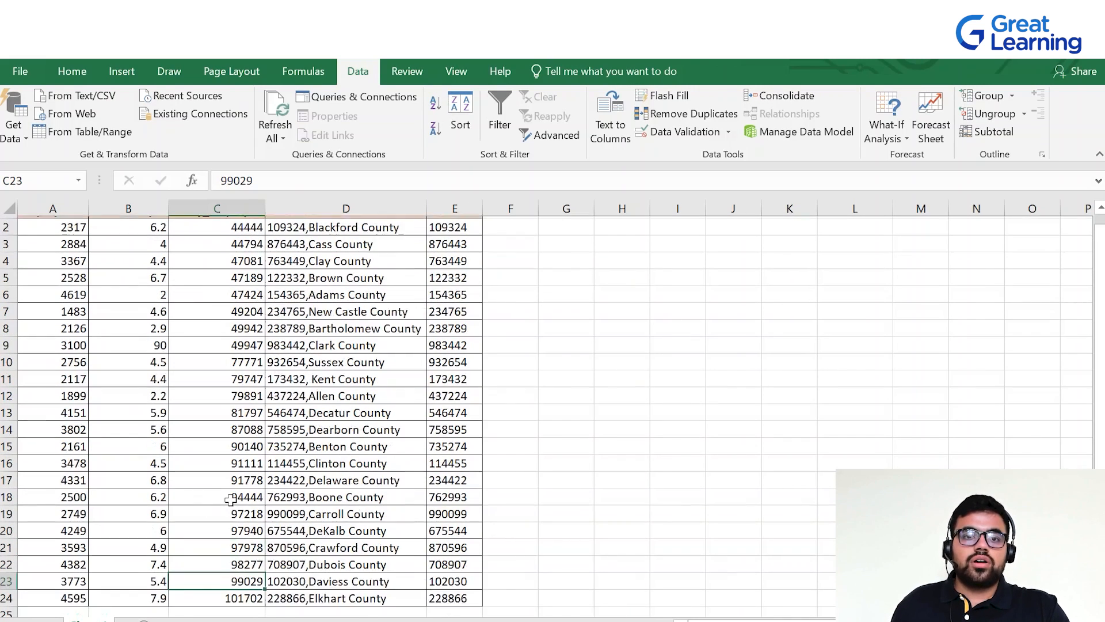
scroll(253, 486, "down", 2)
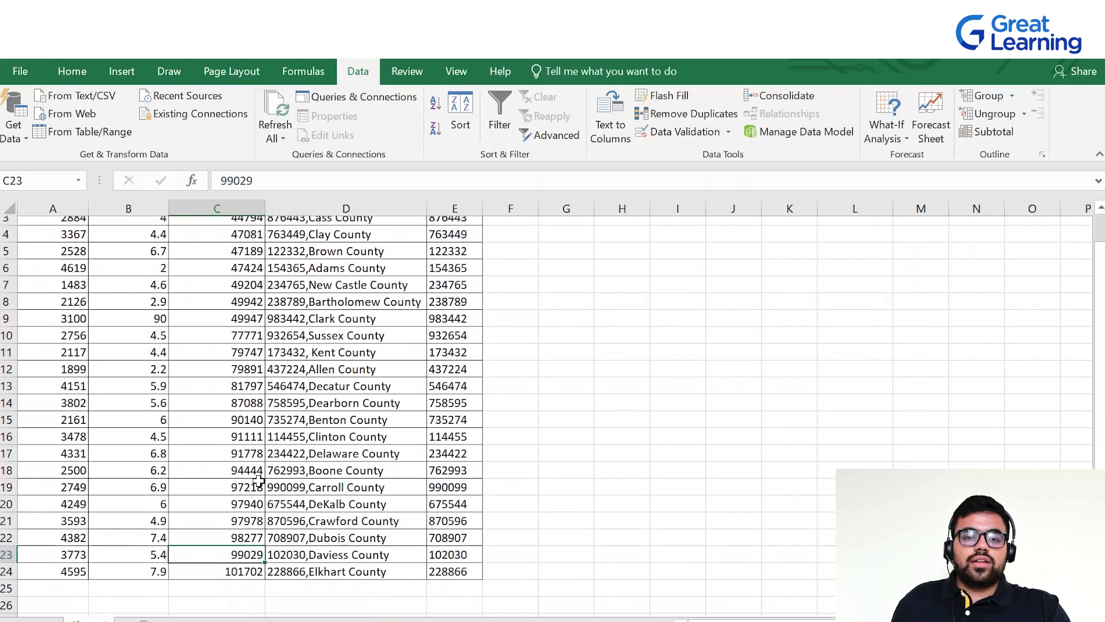
scroll(340, 365, "up", 2)
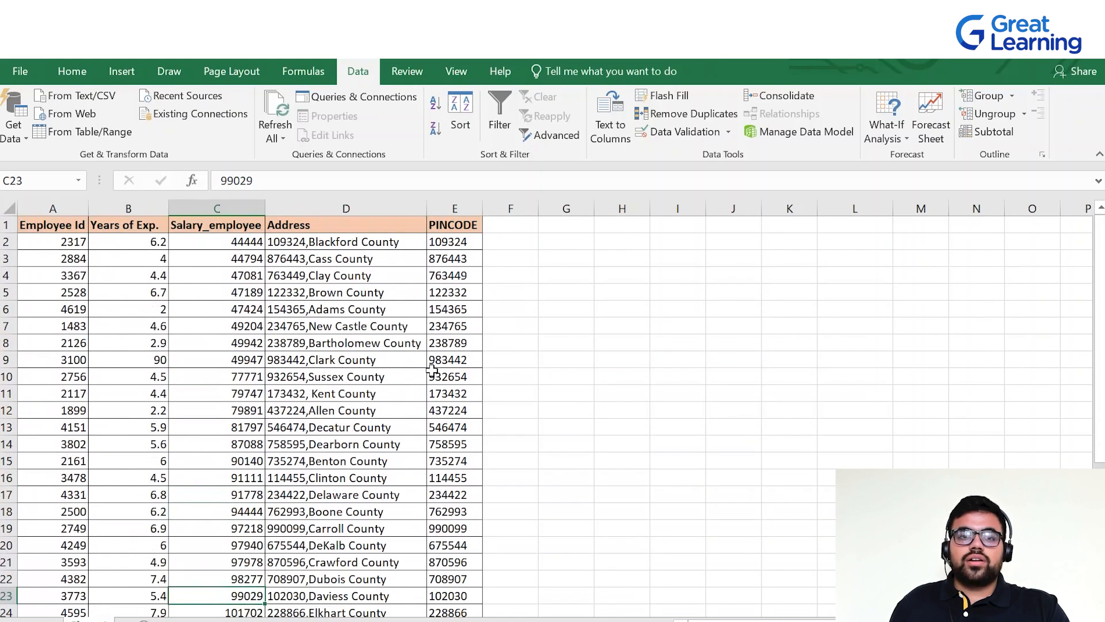
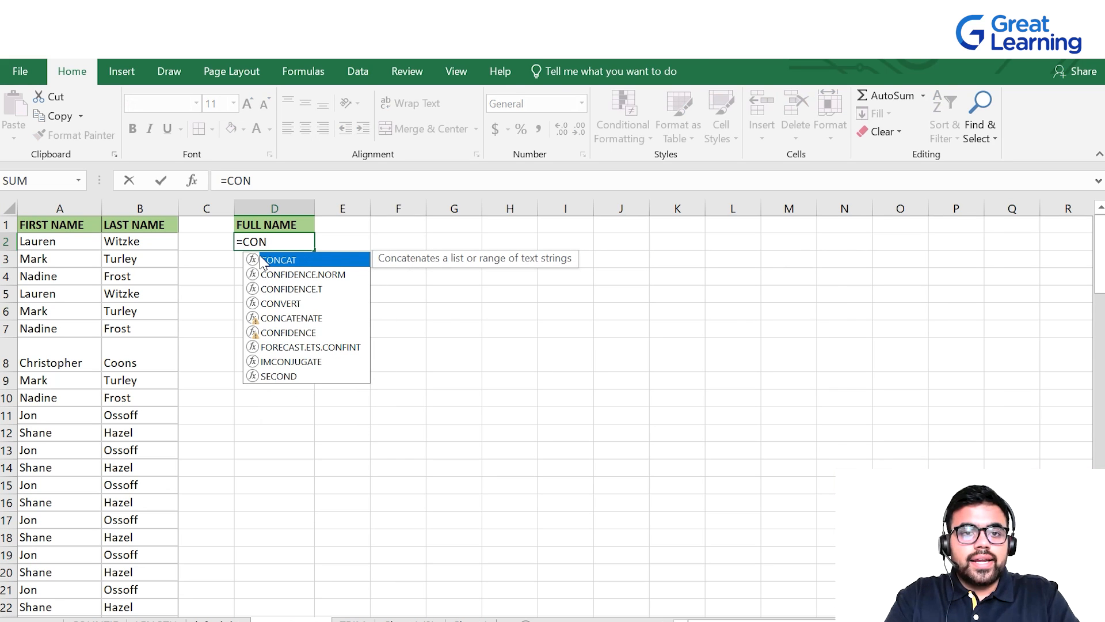
- Start a CONCATENATE formula in D2 under the FULL NAME header
type("CATENATE")
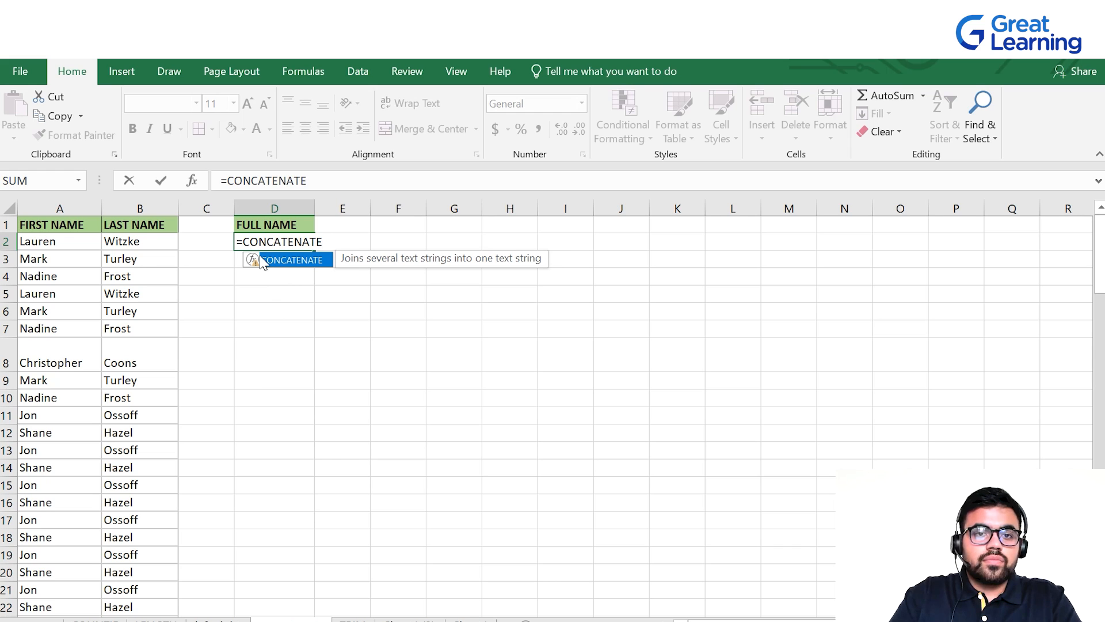
type("(")
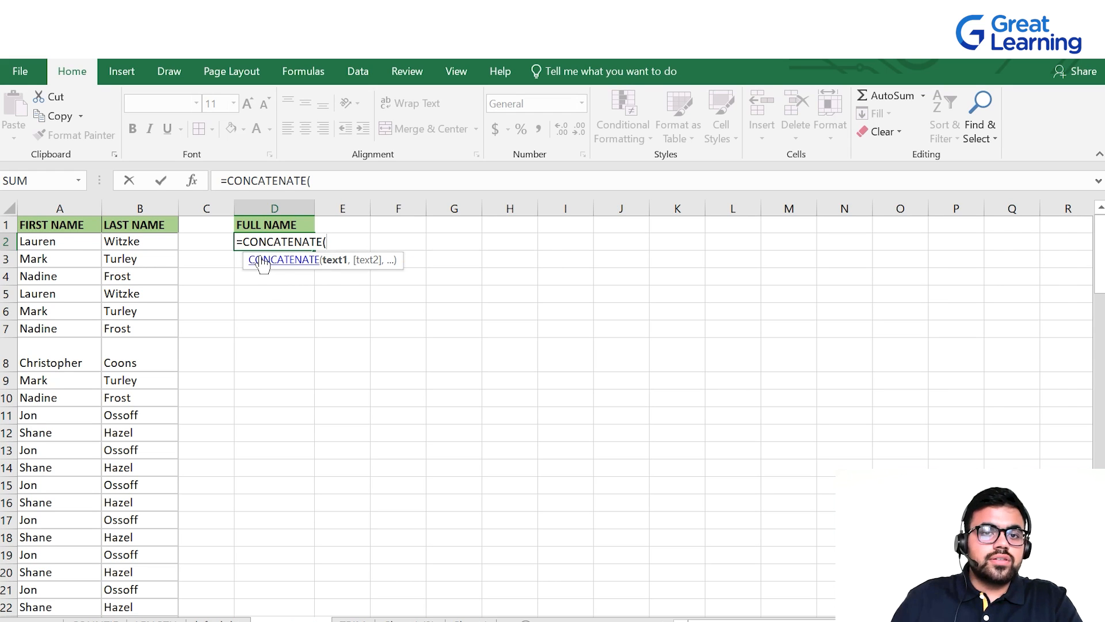
- Enter =CONCATENATE(A2,B2) in D2 to join the first and last name
left_click(84, 248)
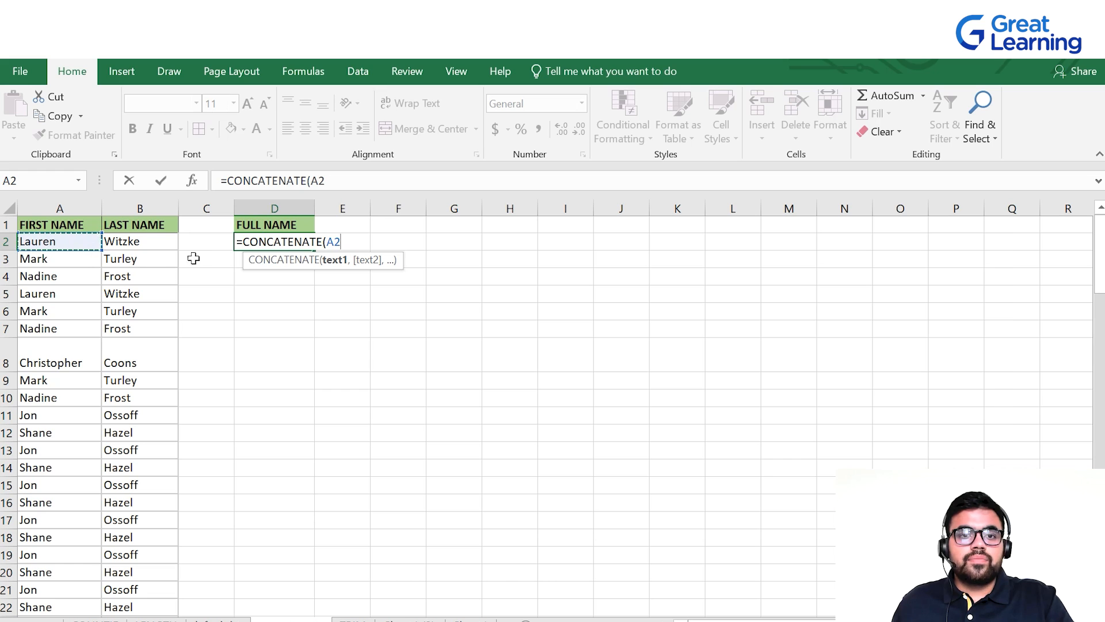
type(",")
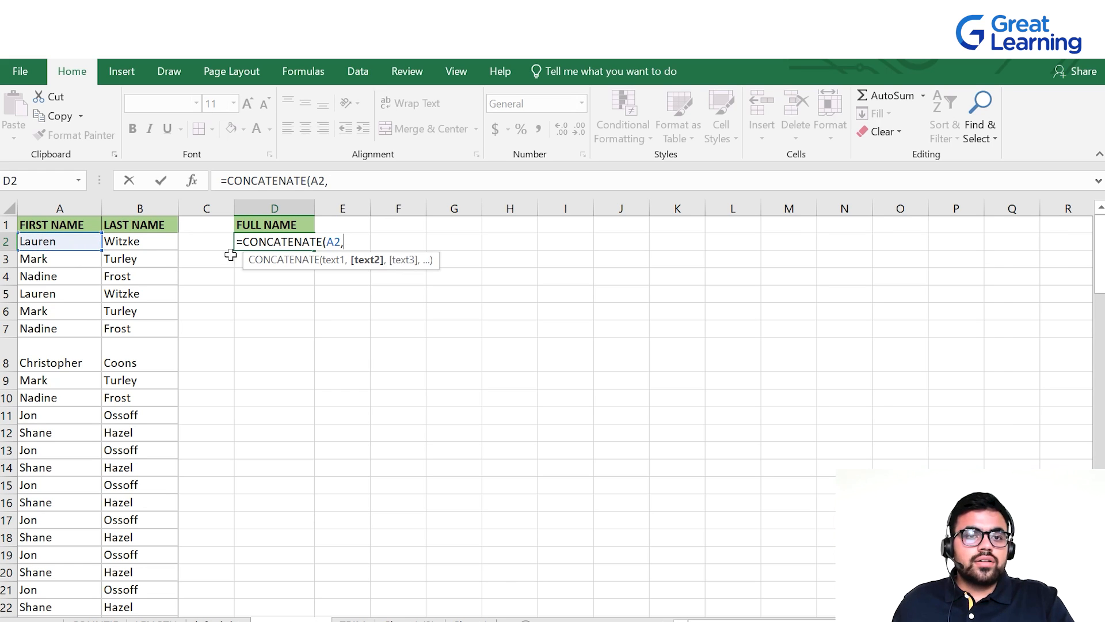
left_click(135, 240)
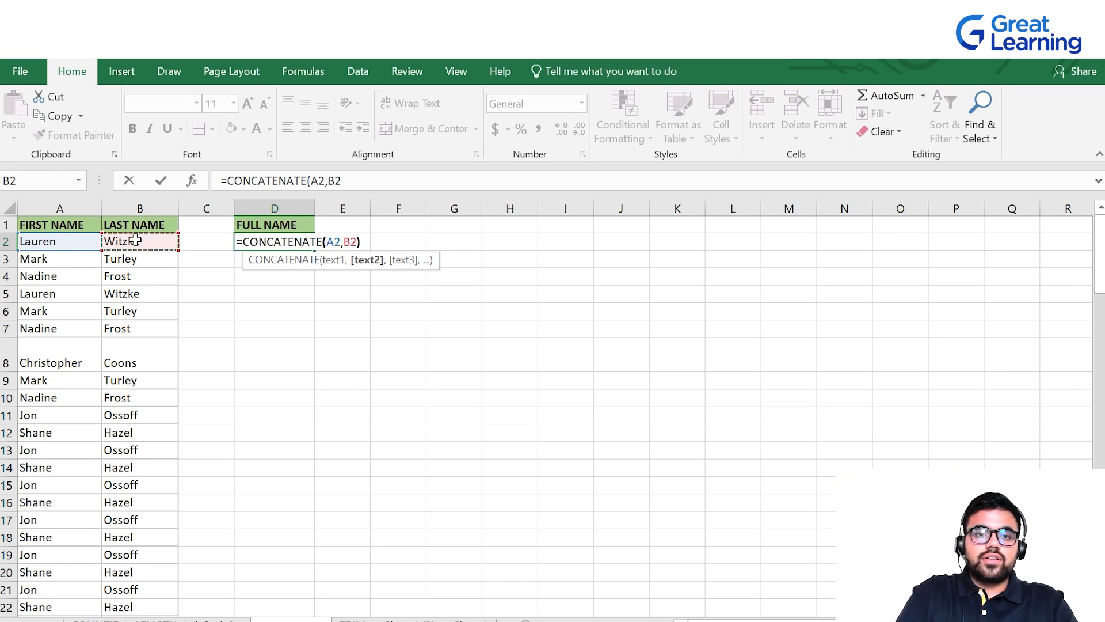
type(")")
key("Return")
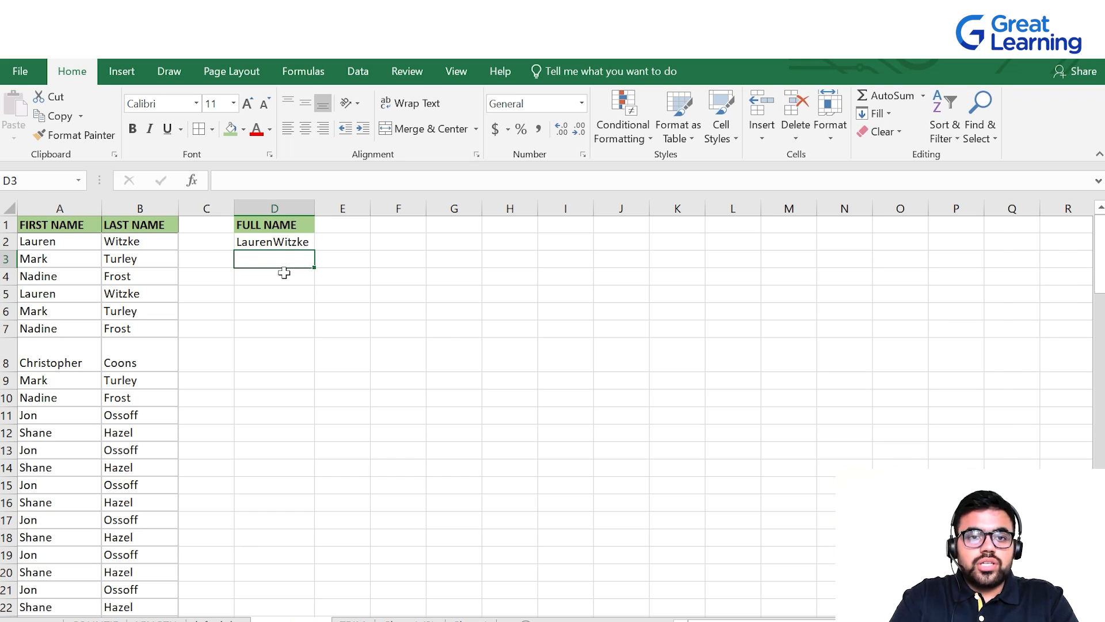
type("=CONCATENA")
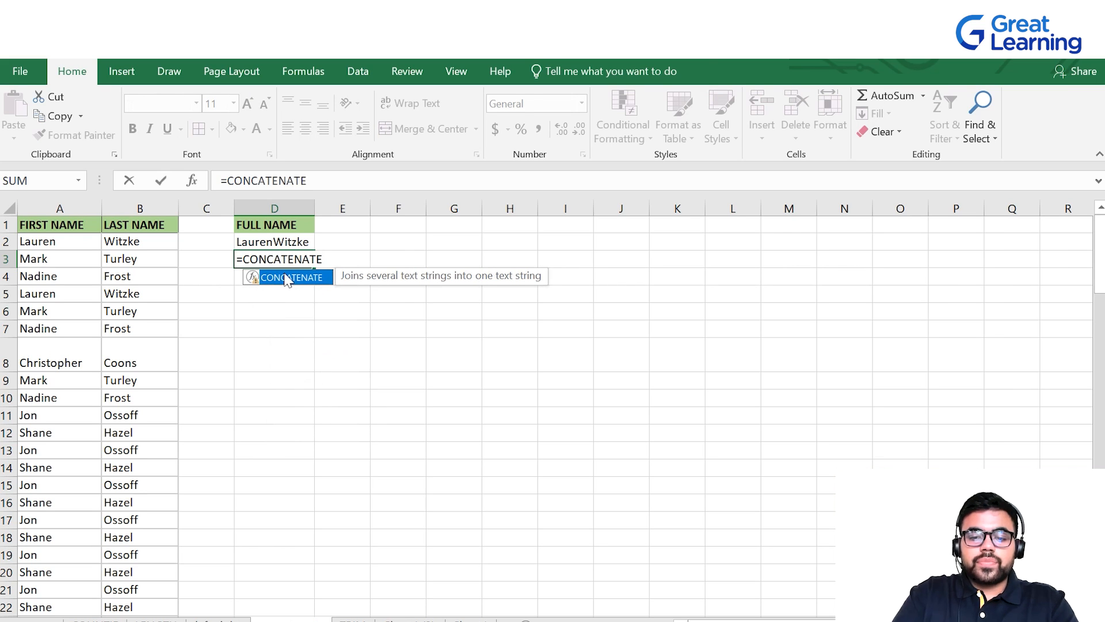
type("TE")
double_click(286, 278)
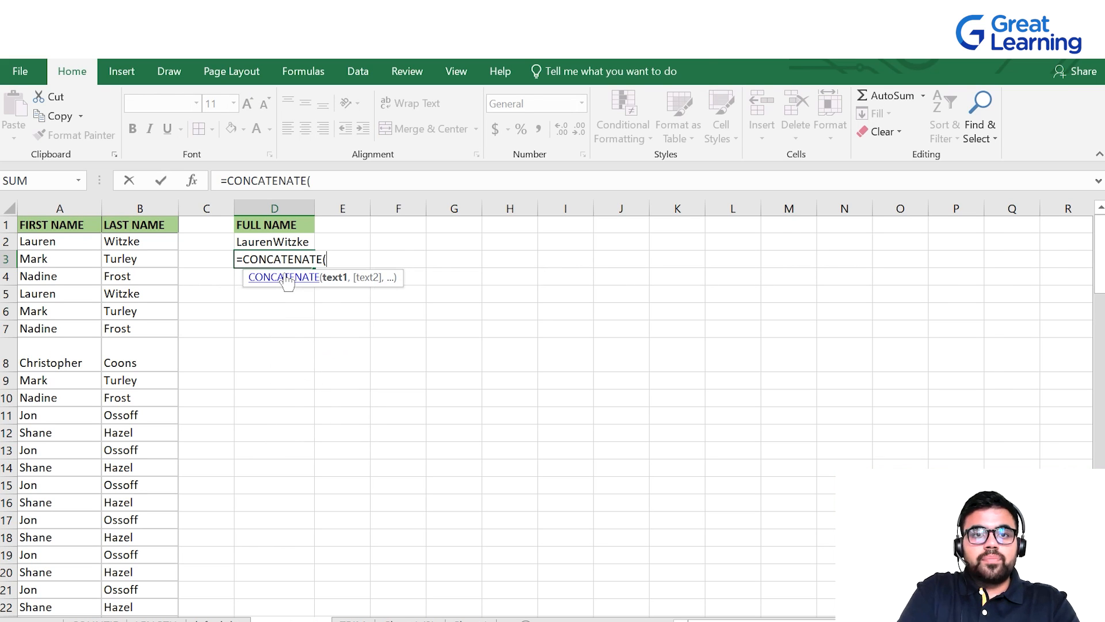
left_click(23, 257)
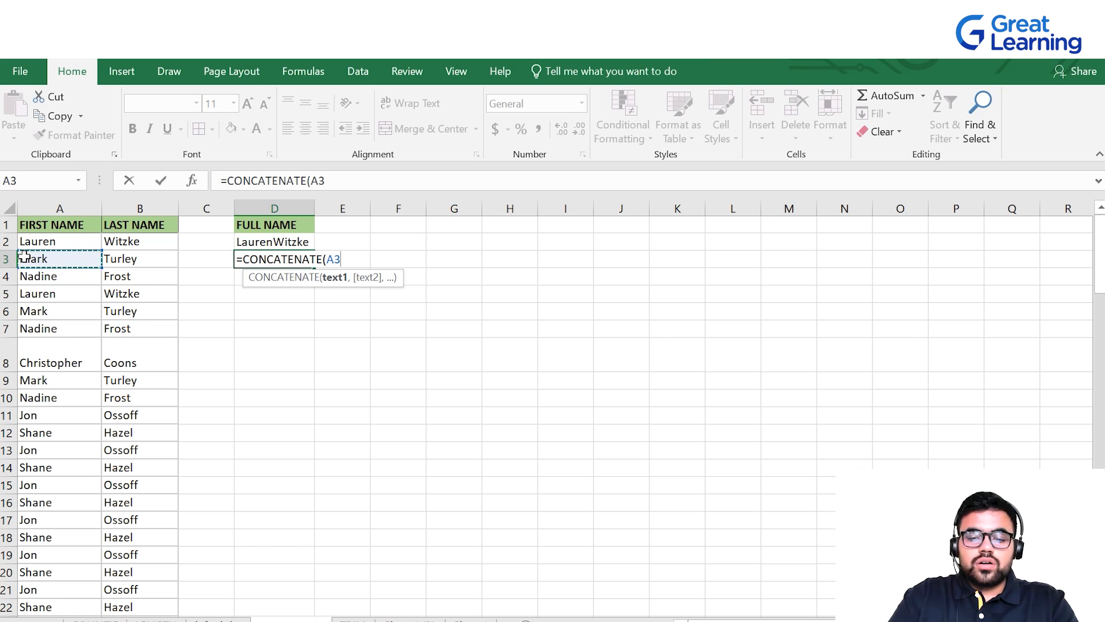
type(",")
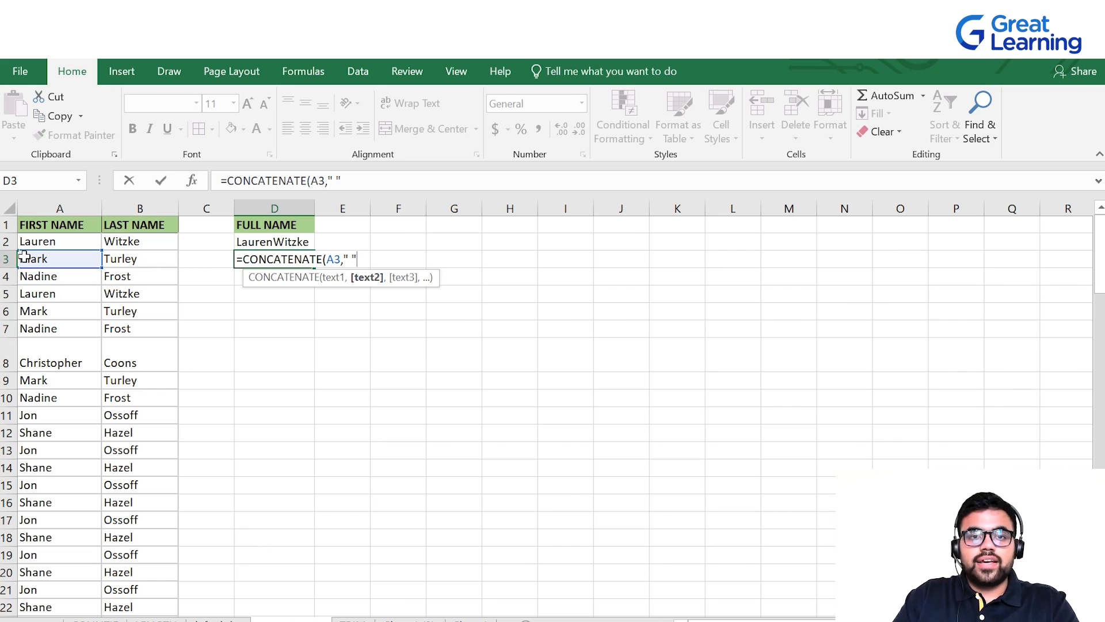
type("\" \",")
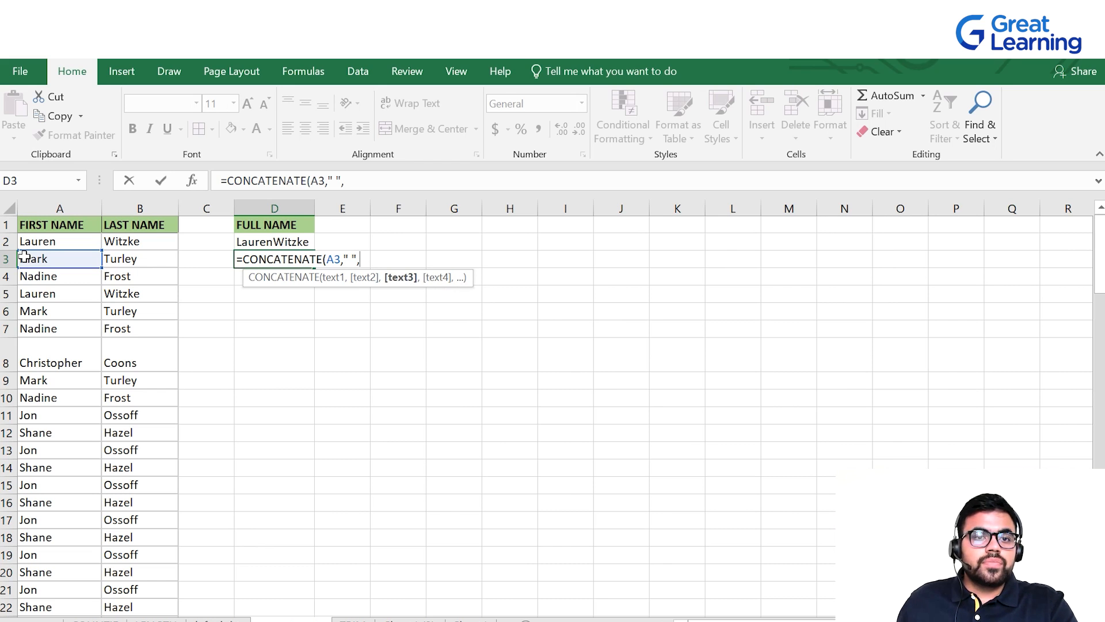
left_click(124, 259)
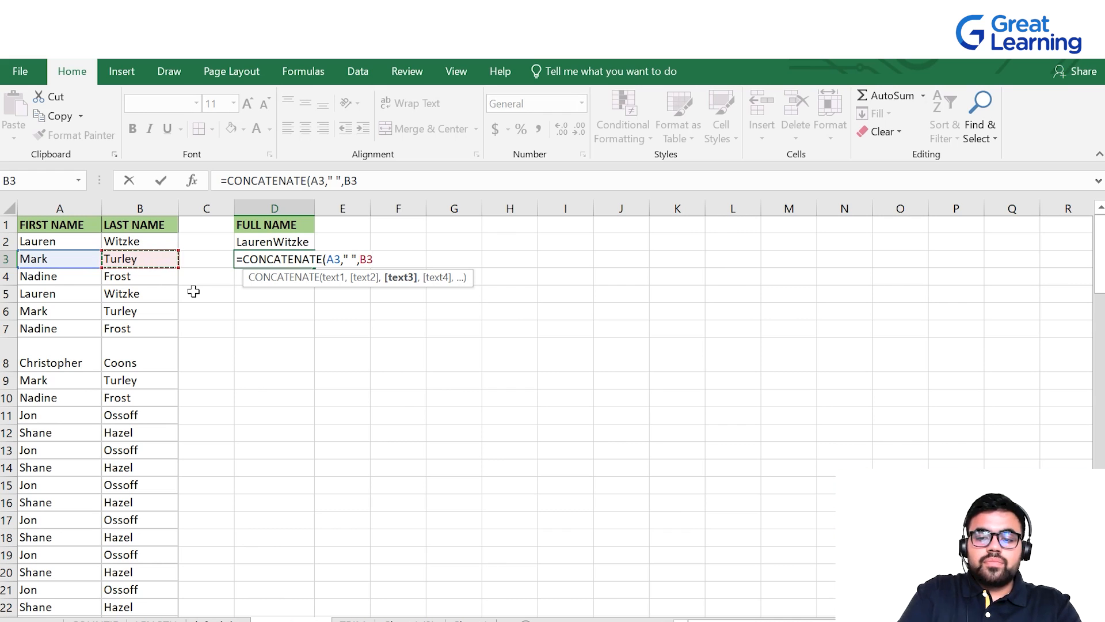
type(")")
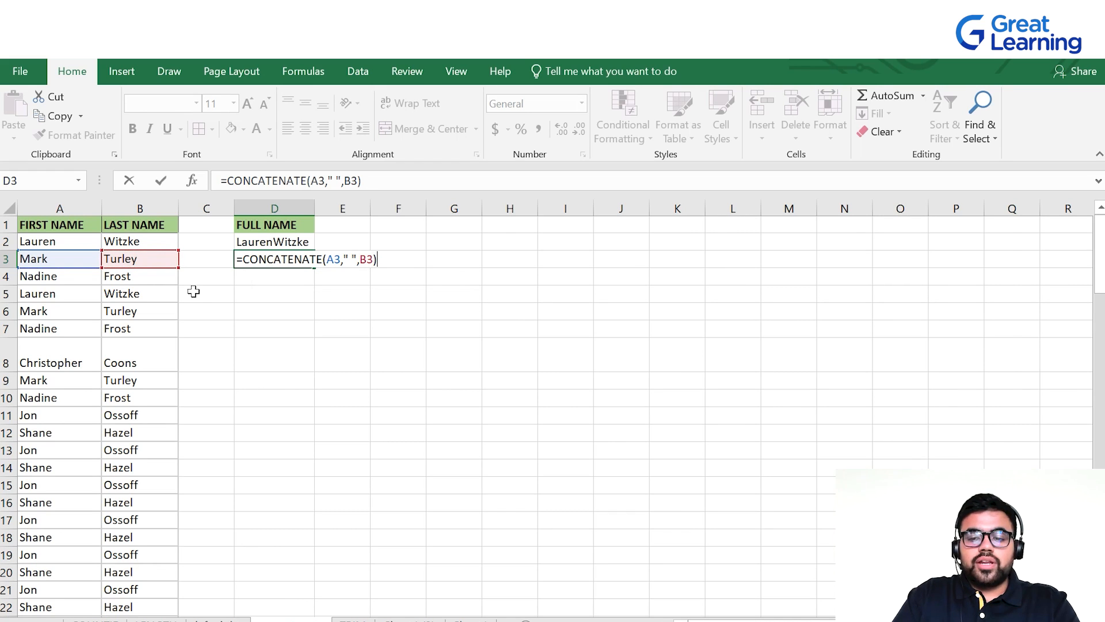
key("Return")
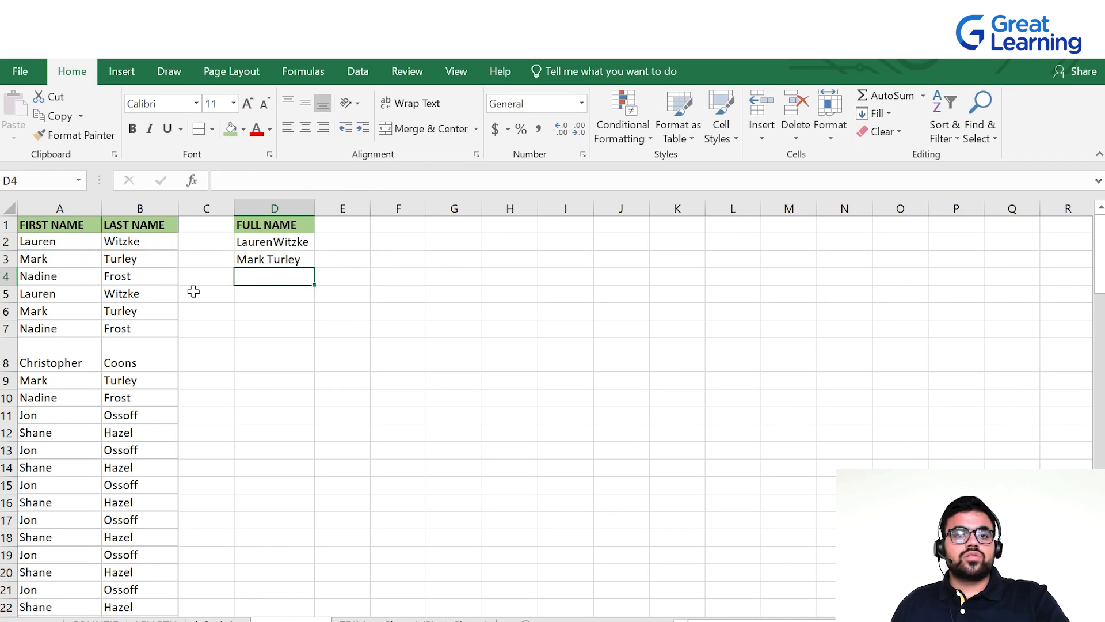
- Copy D3's formula down column D to fill every full name
left_click(271, 262)
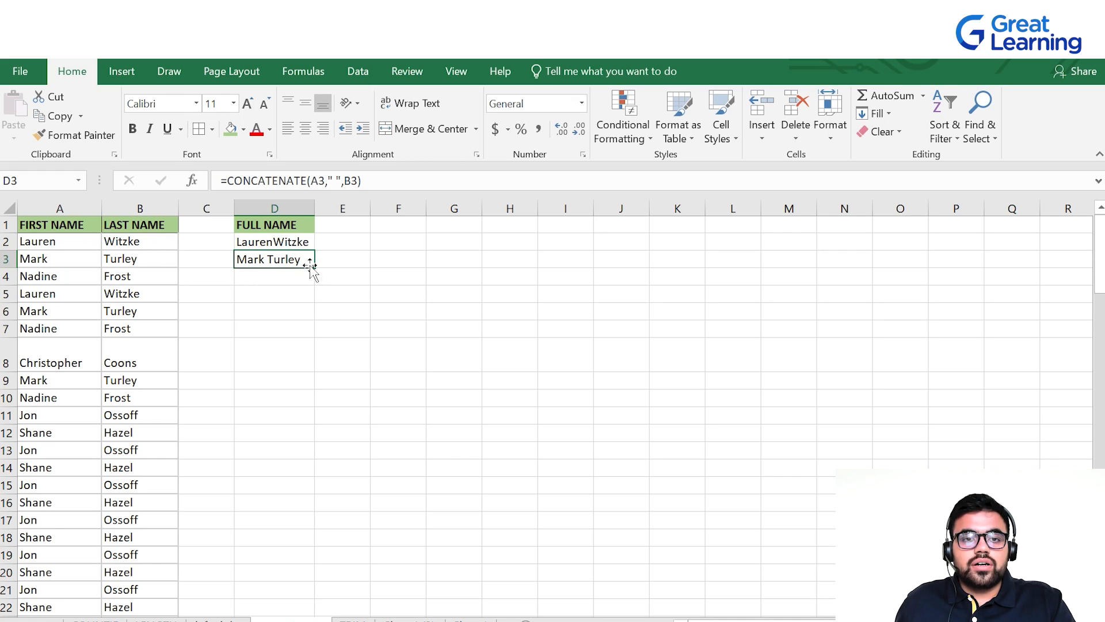
left_click_drag(314, 266, 313, 609)
scroll(343, 463, "up", 16)
scroll(343, 463, "up", 6)
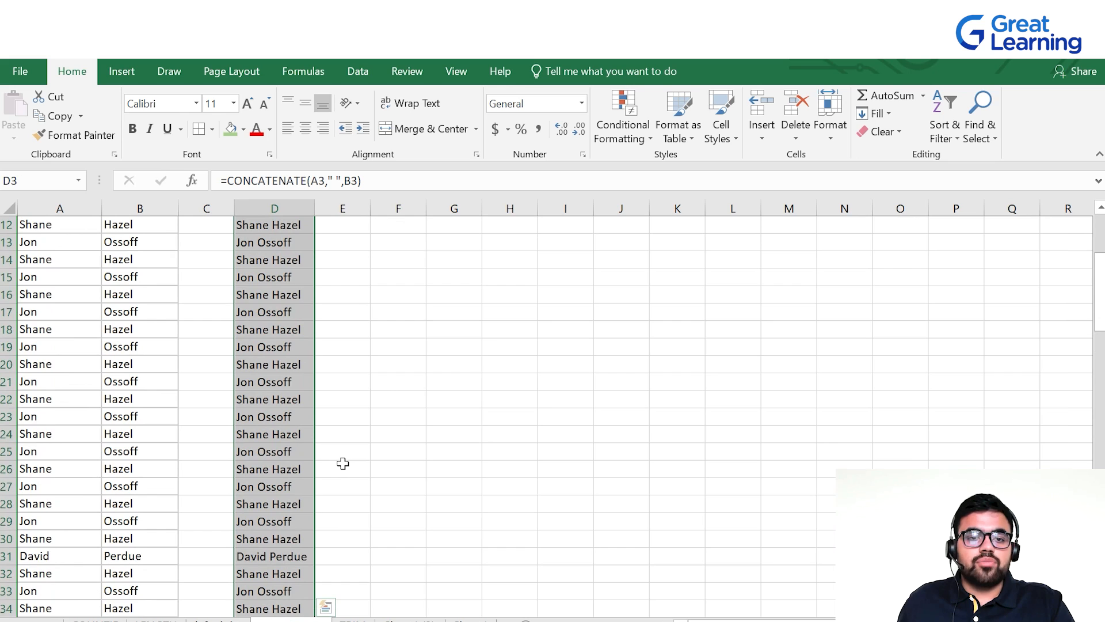
left_click(346, 448)
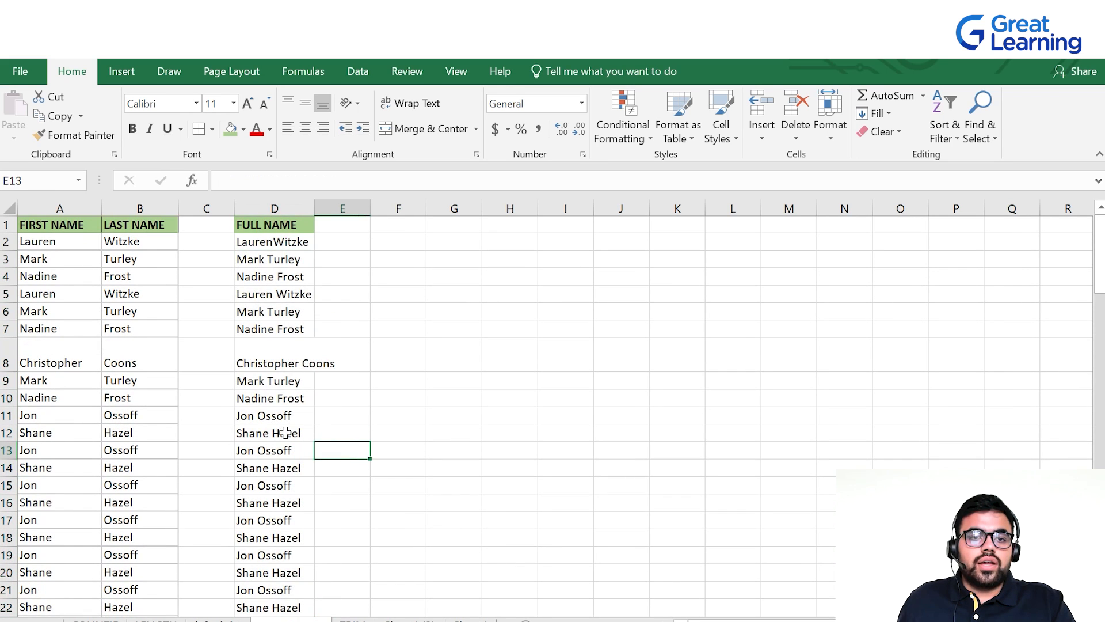
- Switch to the worksheet of movie titles and languages
scroll(285, 432, "down", 7)
scroll(296, 405, "up", 7)
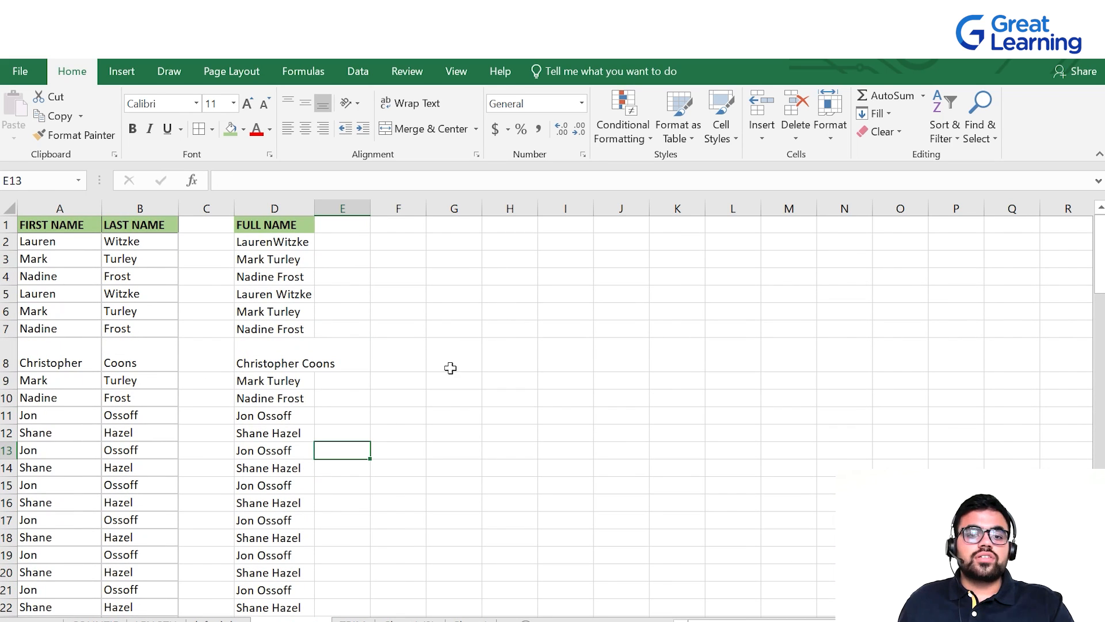
left_click(353, 619)
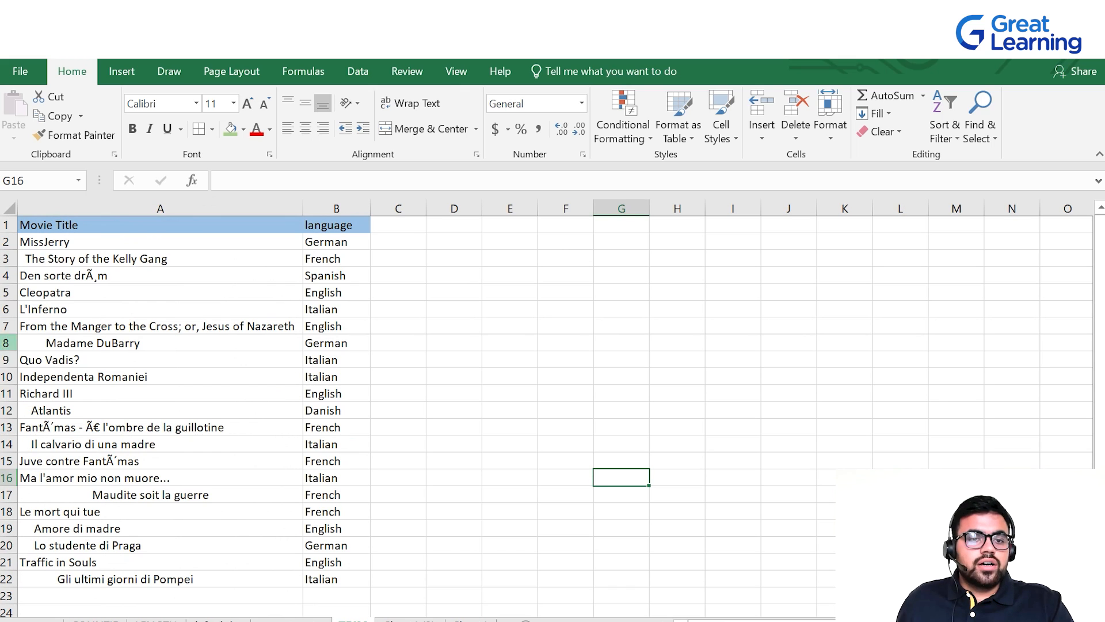
- Check the movie titles with extra leading spaces, such as Madame DuBarry and Amore di madre
left_click(86, 496)
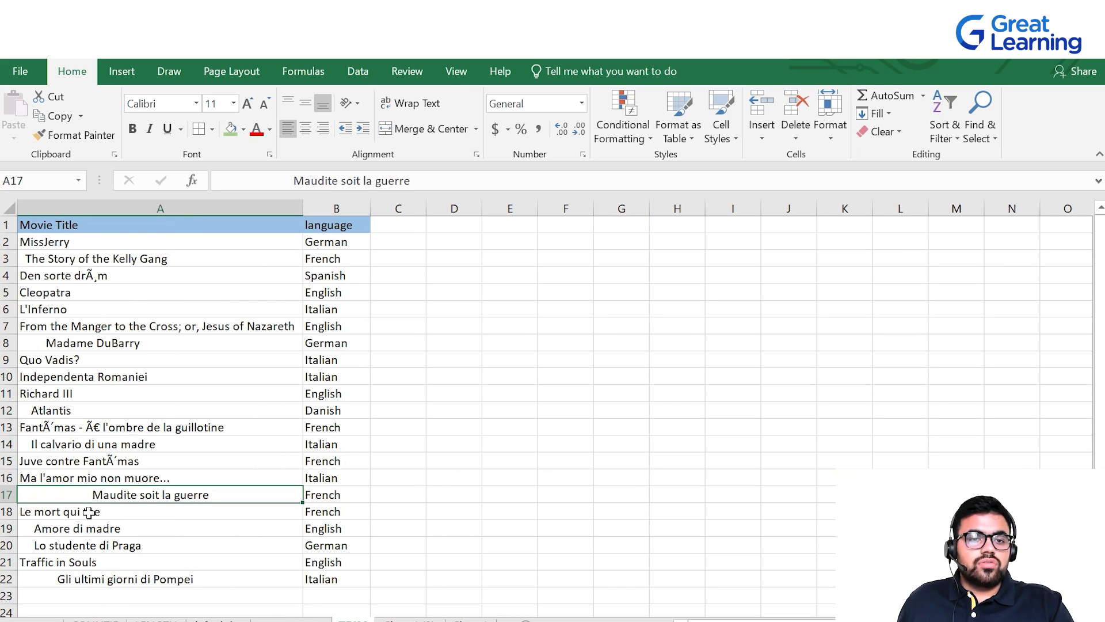
left_click(45, 343)
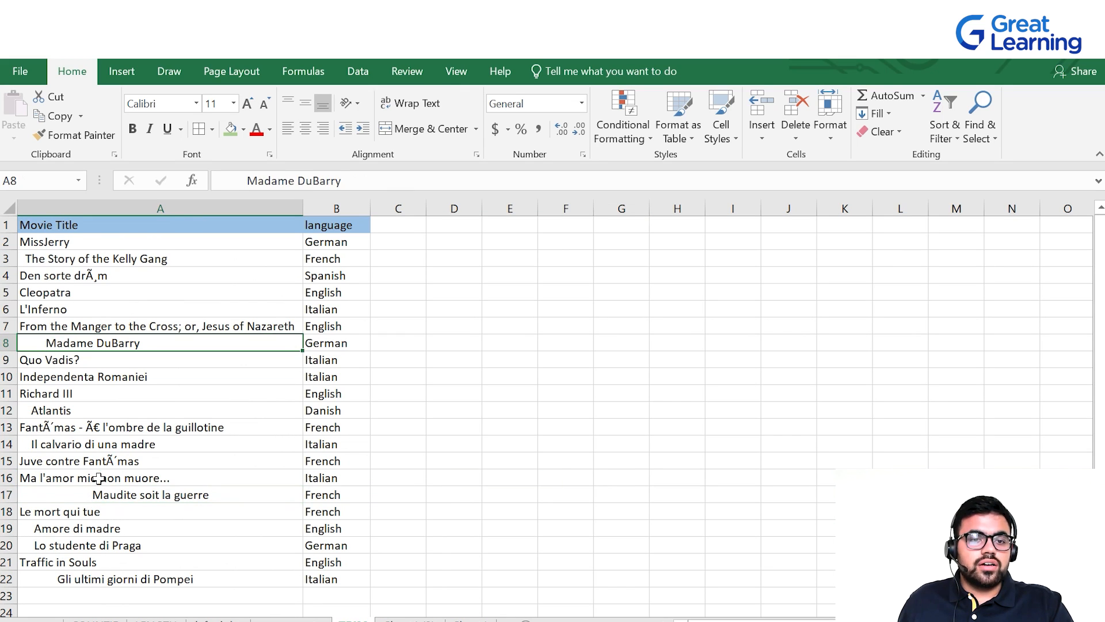
left_click(94, 547)
key("Up")
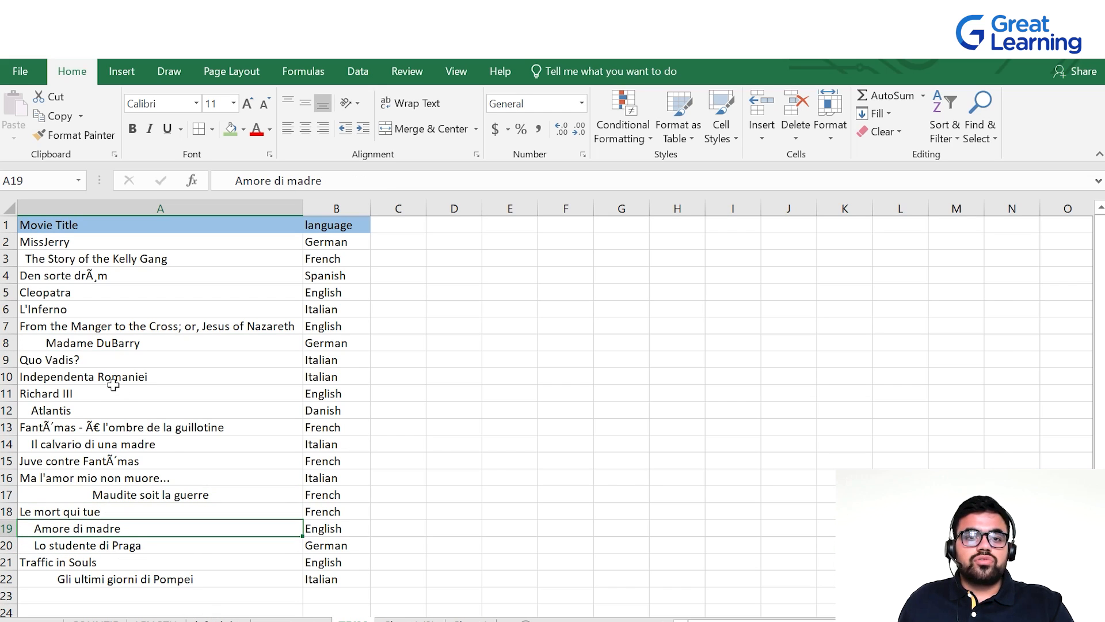
- Insert a blank column before the Movie Title column
left_click(234, 208)
right_click(236, 211)
left_click(273, 330)
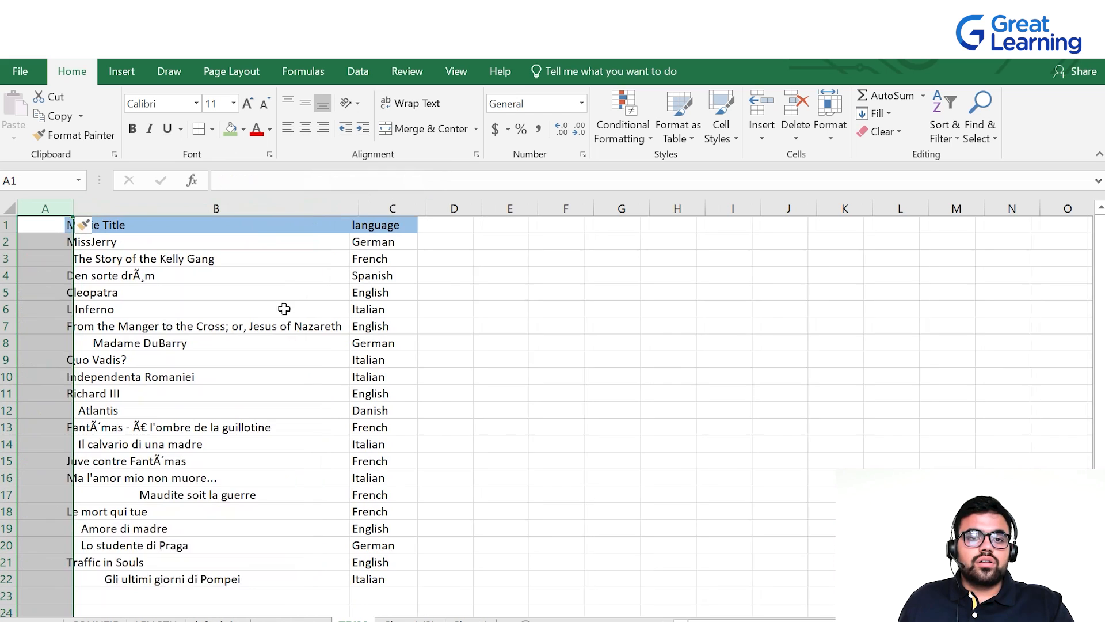
- Enter =TRIM(B2) in A2
left_click(49, 258)
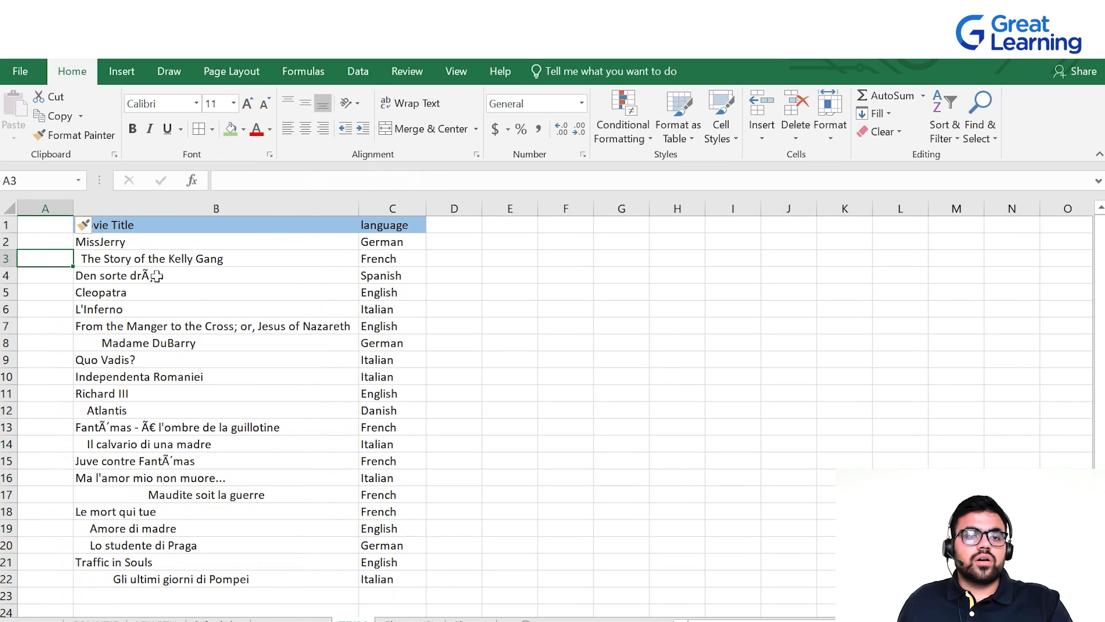
left_click(61, 245)
type("=")
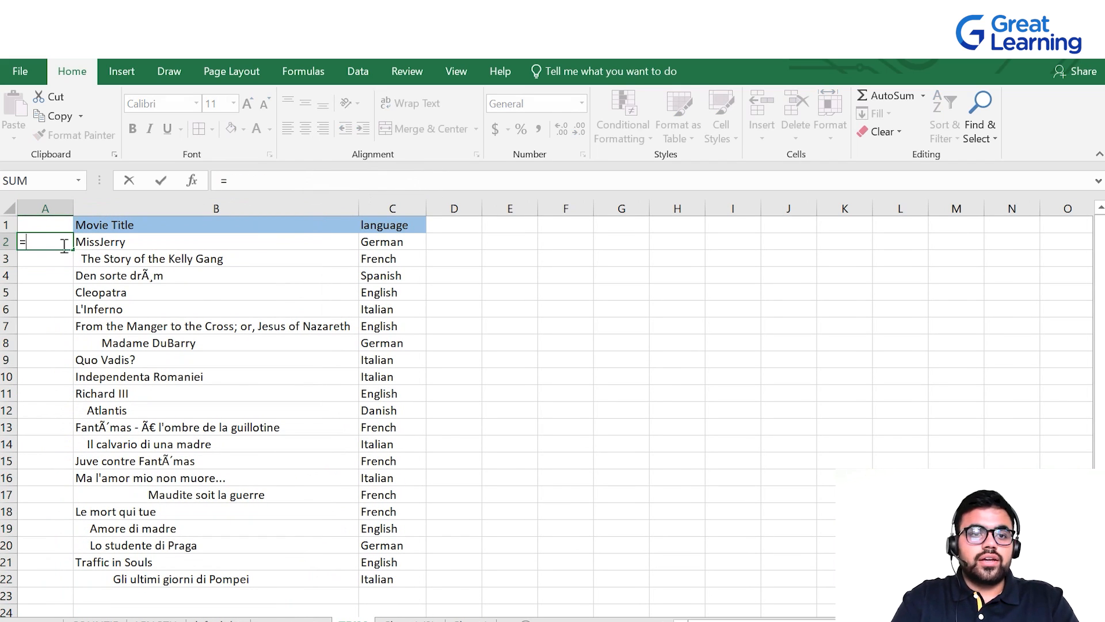
type("TRIM")
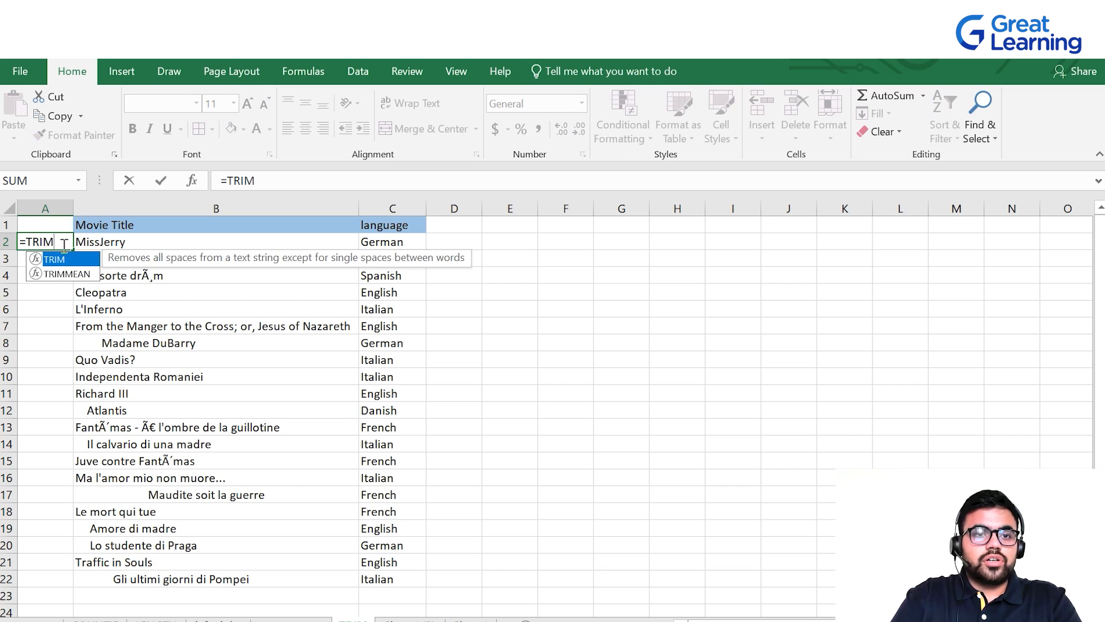
type("(")
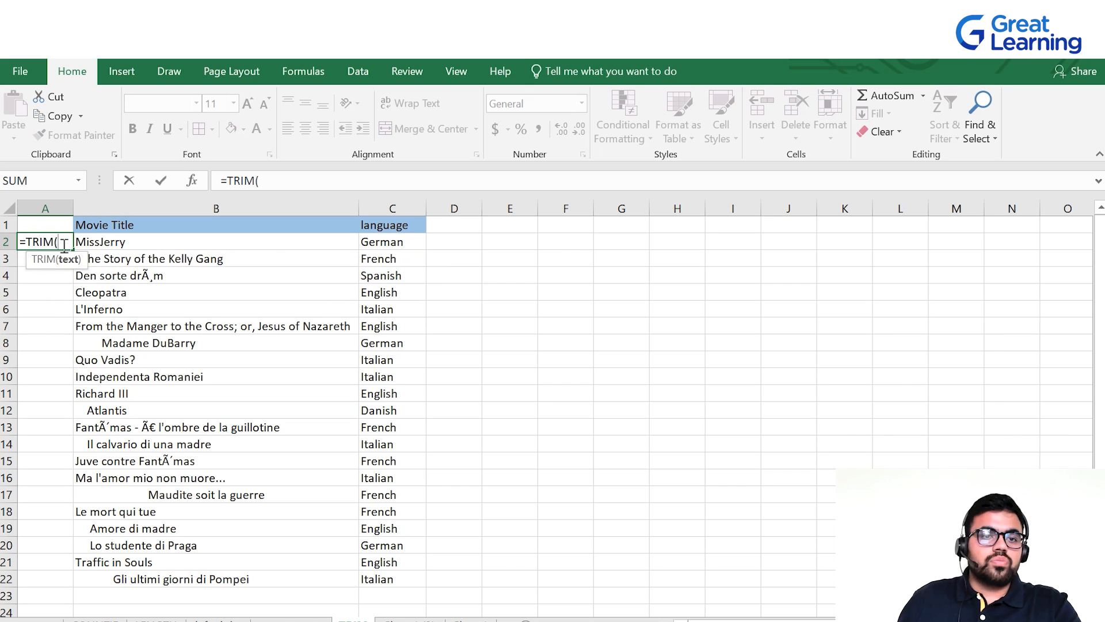
left_click(113, 242)
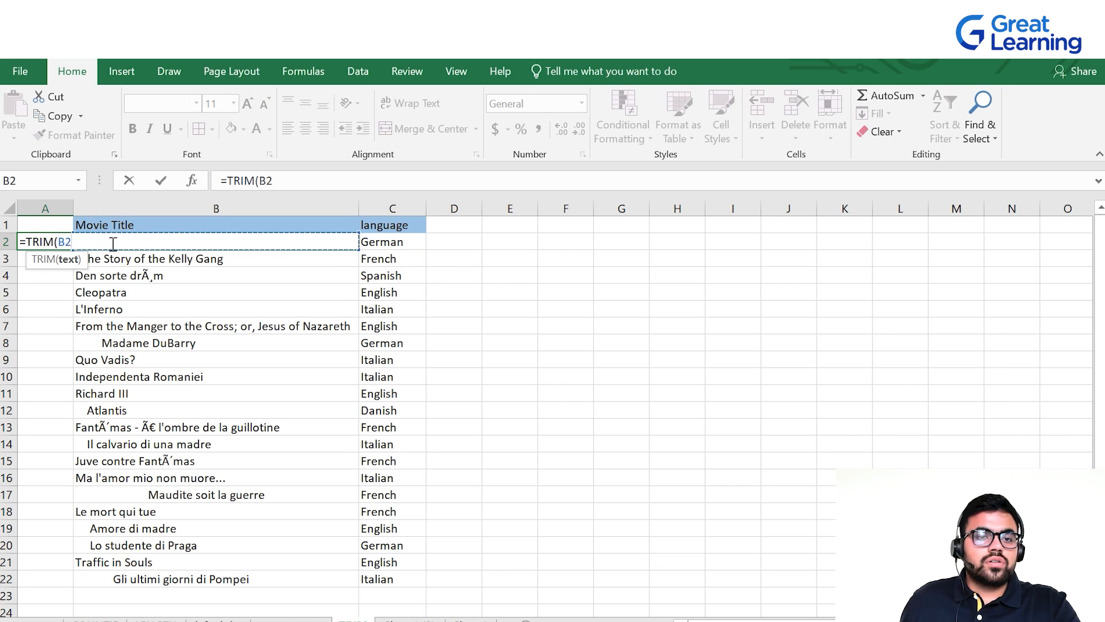
type(")")
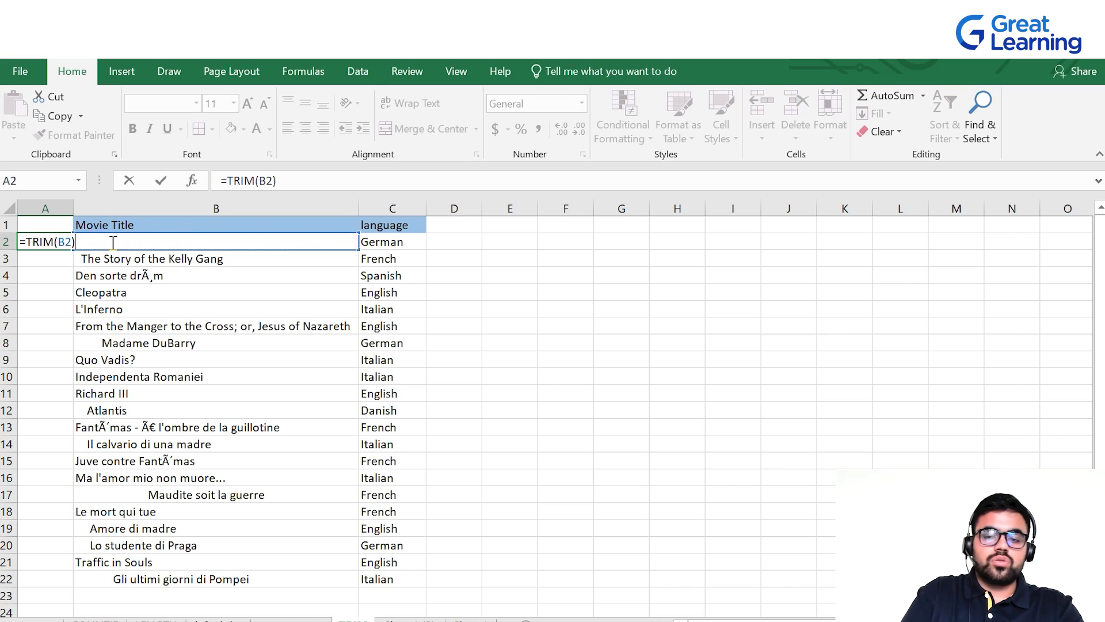
key("Return")
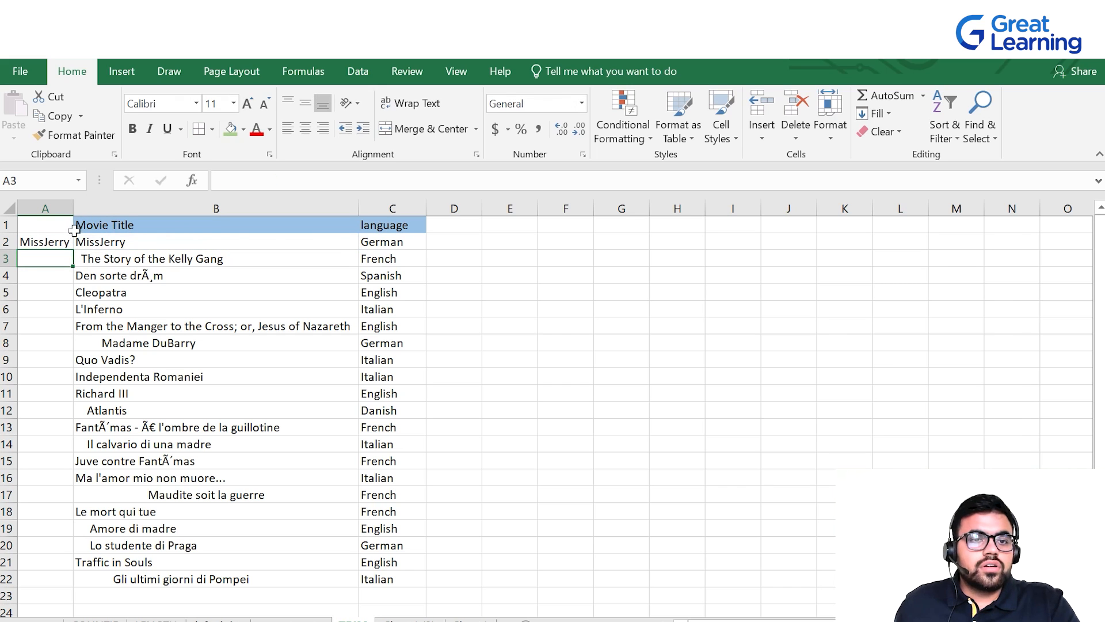
- Widen column A and copy the TRIM formula down to A22, comparing against the untrimmed titles
left_click_drag(73, 207, 171, 208)
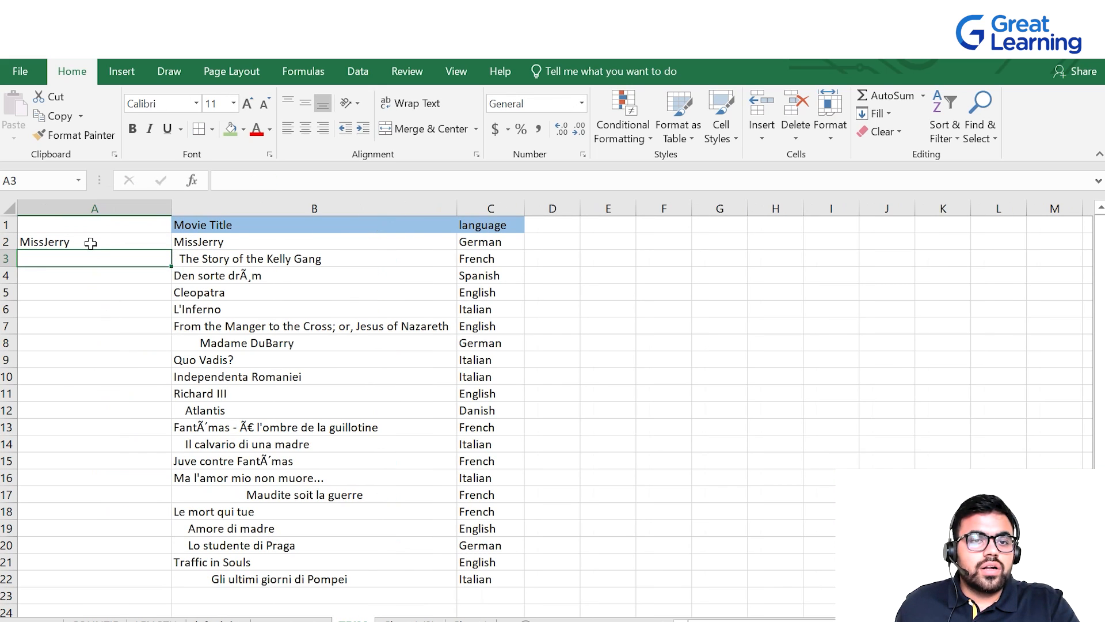
left_click(167, 242)
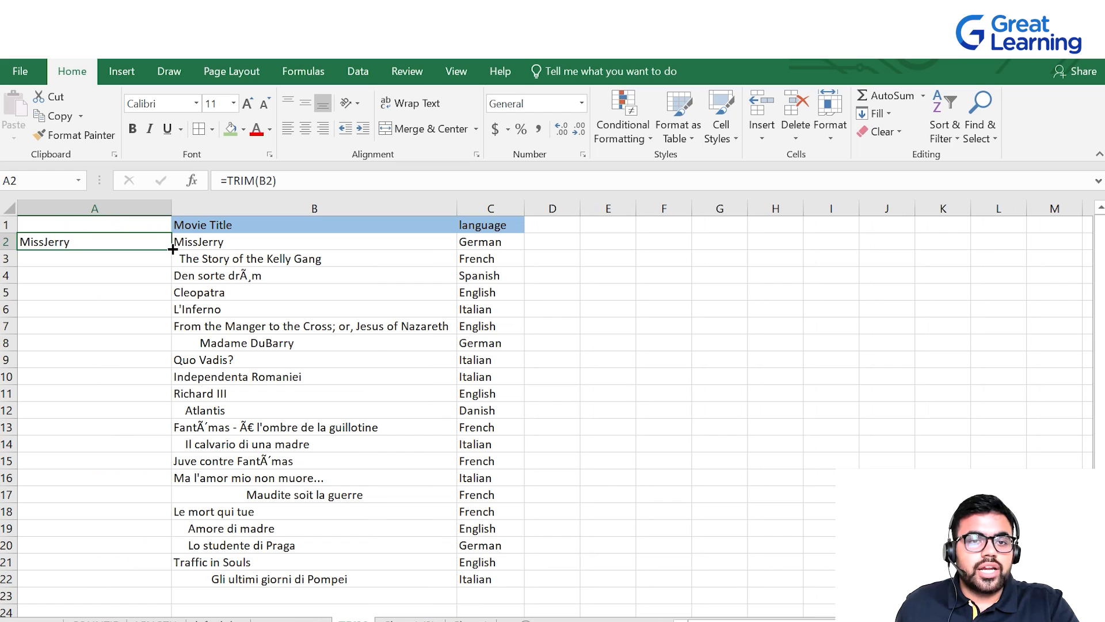
left_click_drag(170, 249, 161, 583)
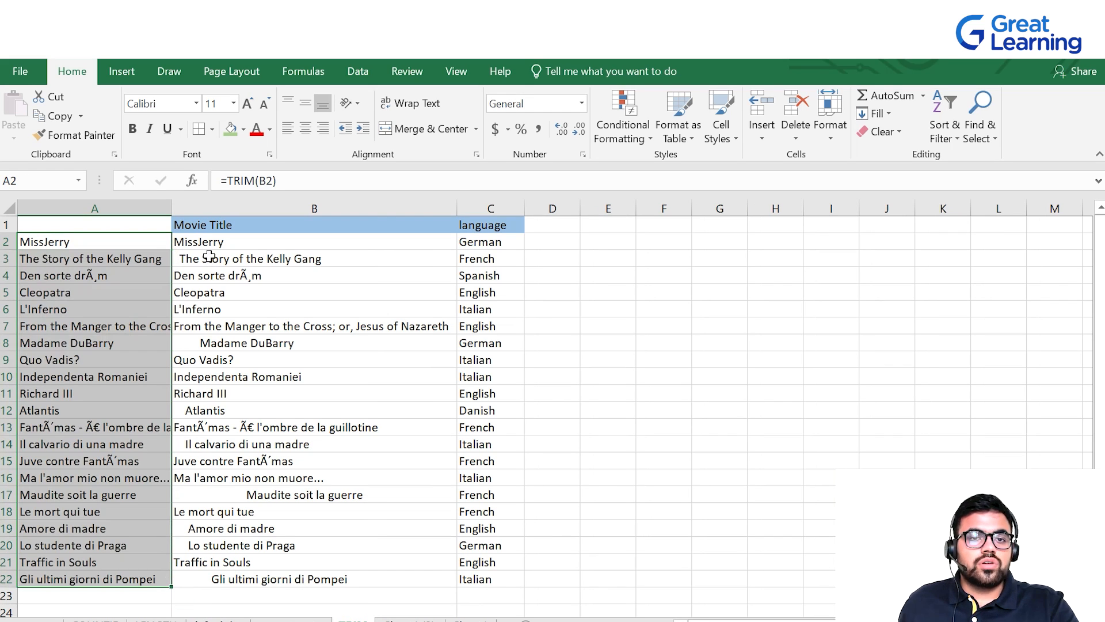
left_click_drag(173, 210, 233, 209)
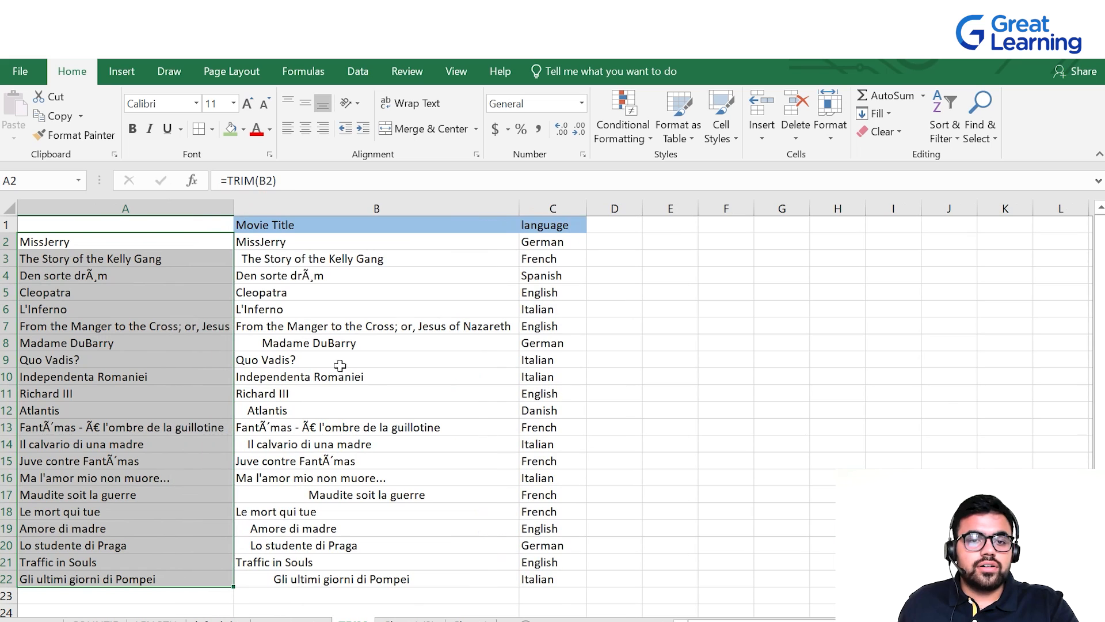
left_click(299, 502)
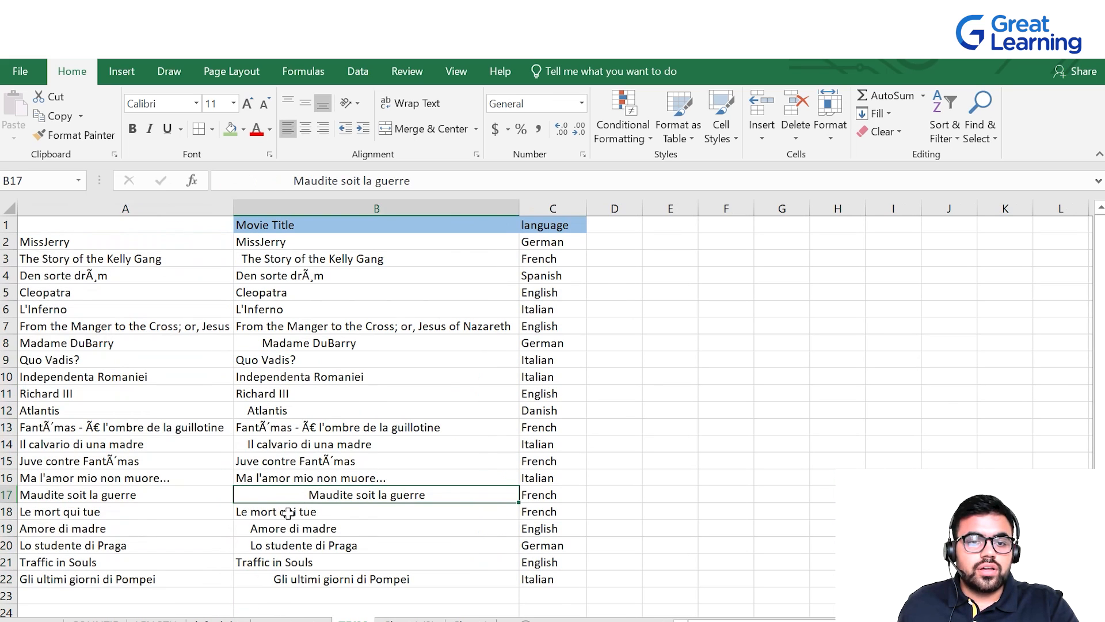
left_click(259, 406)
left_click(264, 342)
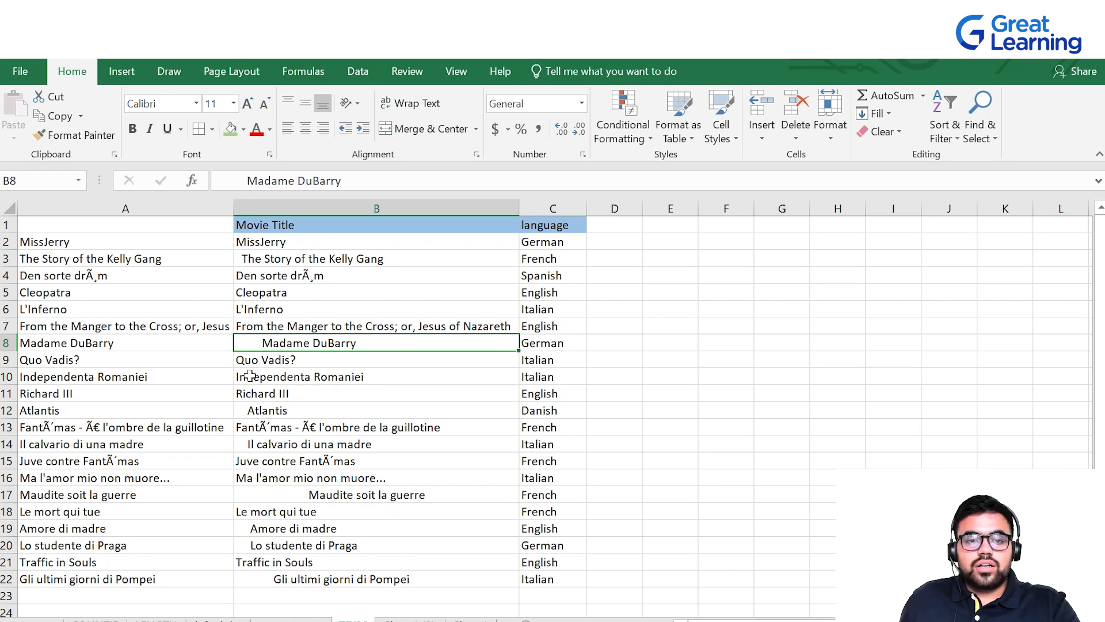
scroll(253, 385, "down", 2)
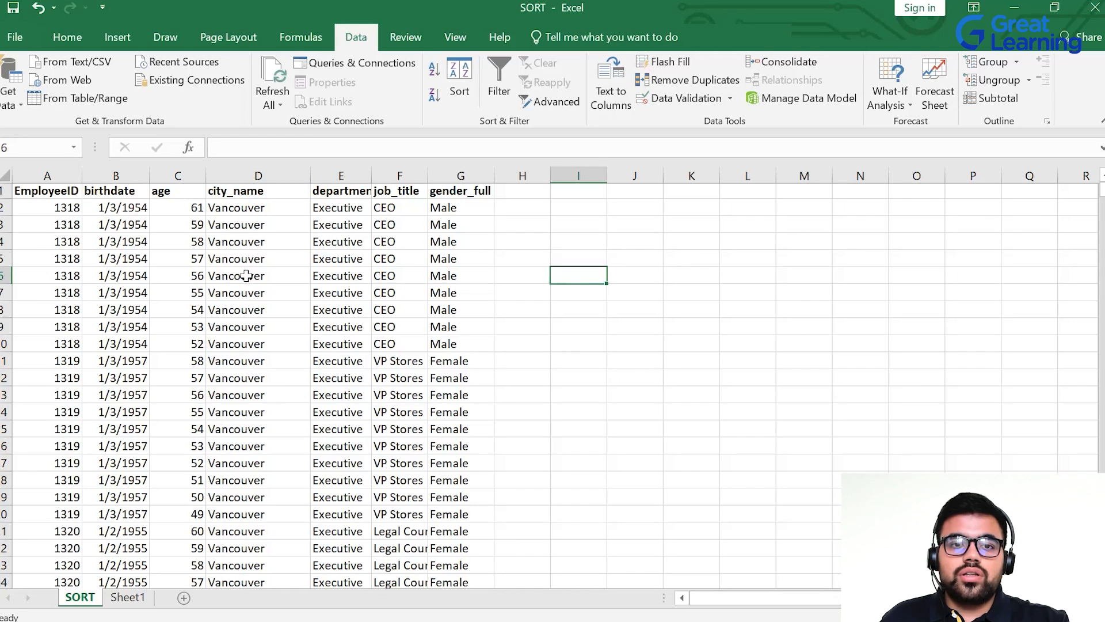
- Sort the employee rows by city_name A to Z, then try Z to A
left_click(236, 324)
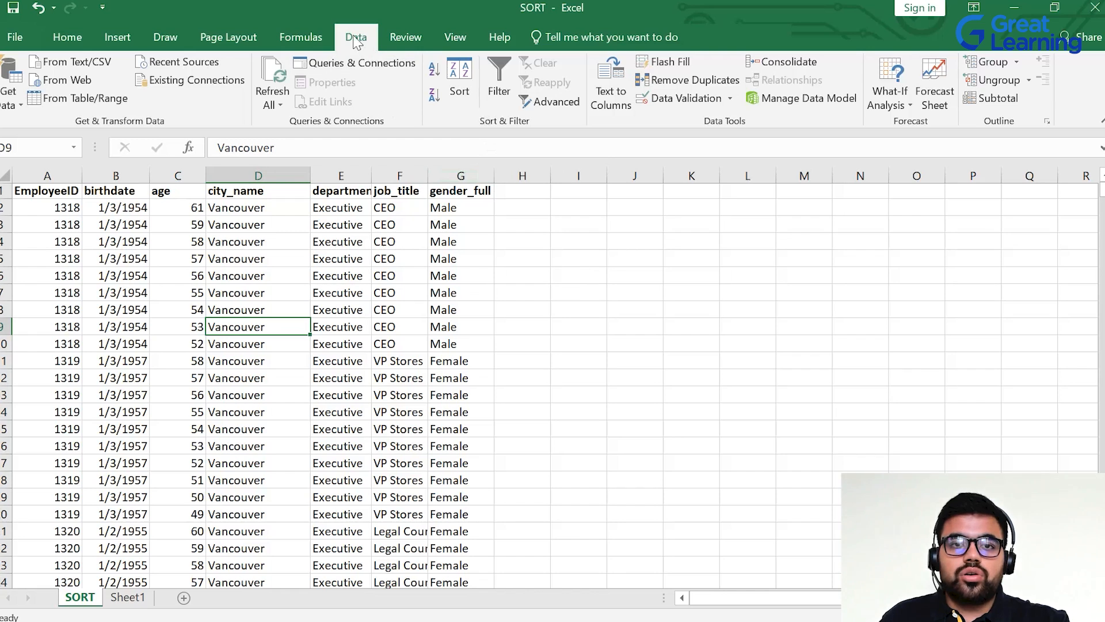
left_click(433, 71)
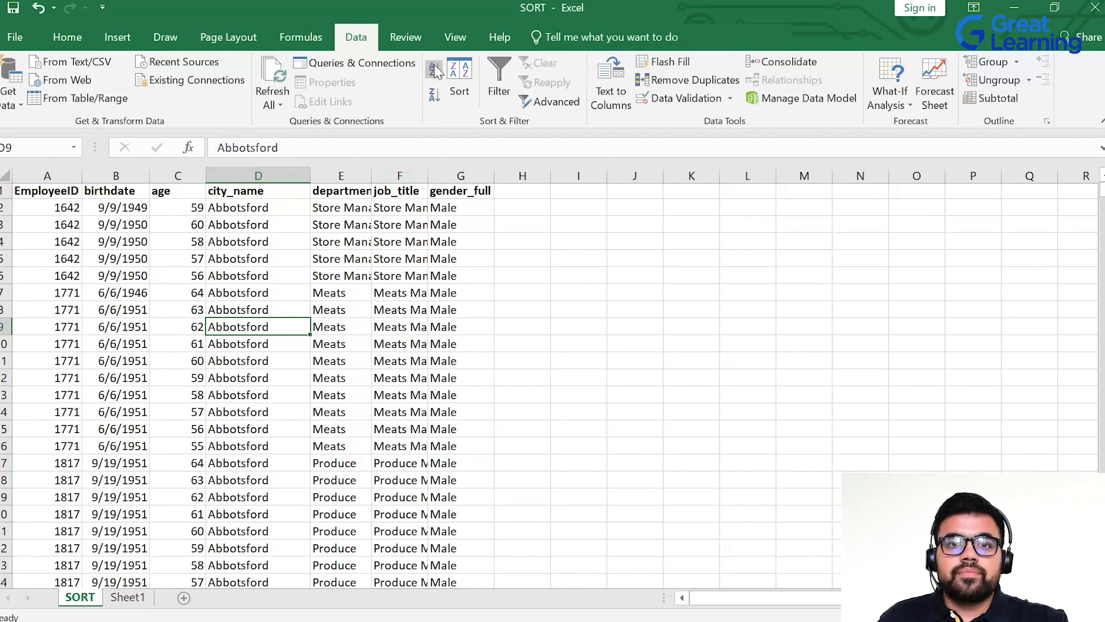
left_click(441, 99)
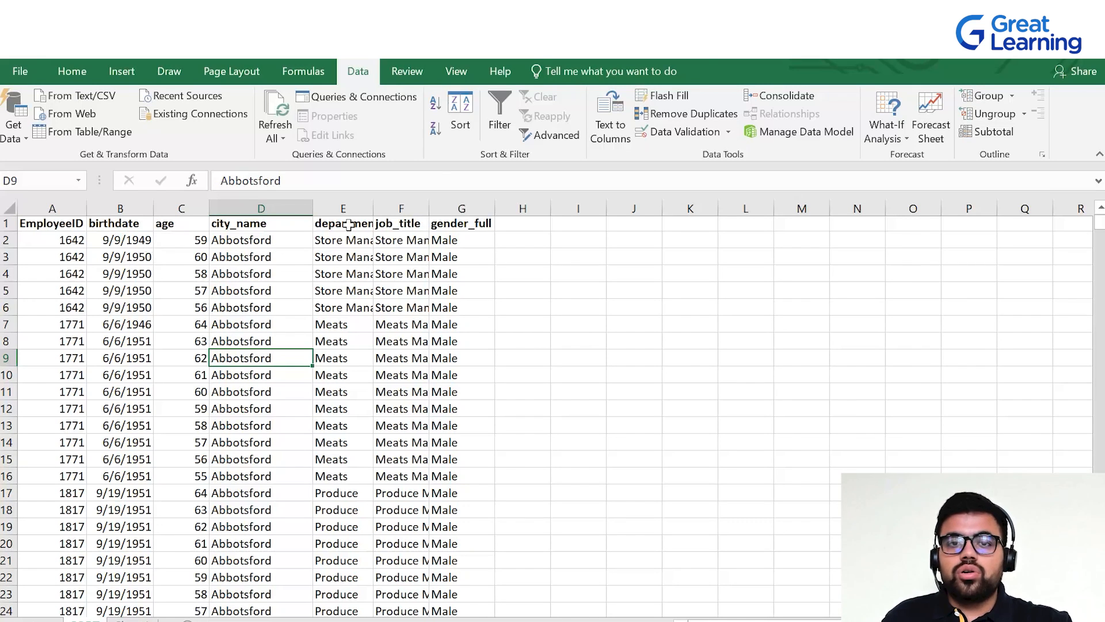
- In the Sort dialog, sort city_name on Cell Values Z to A and add a second level
left_click(458, 121)
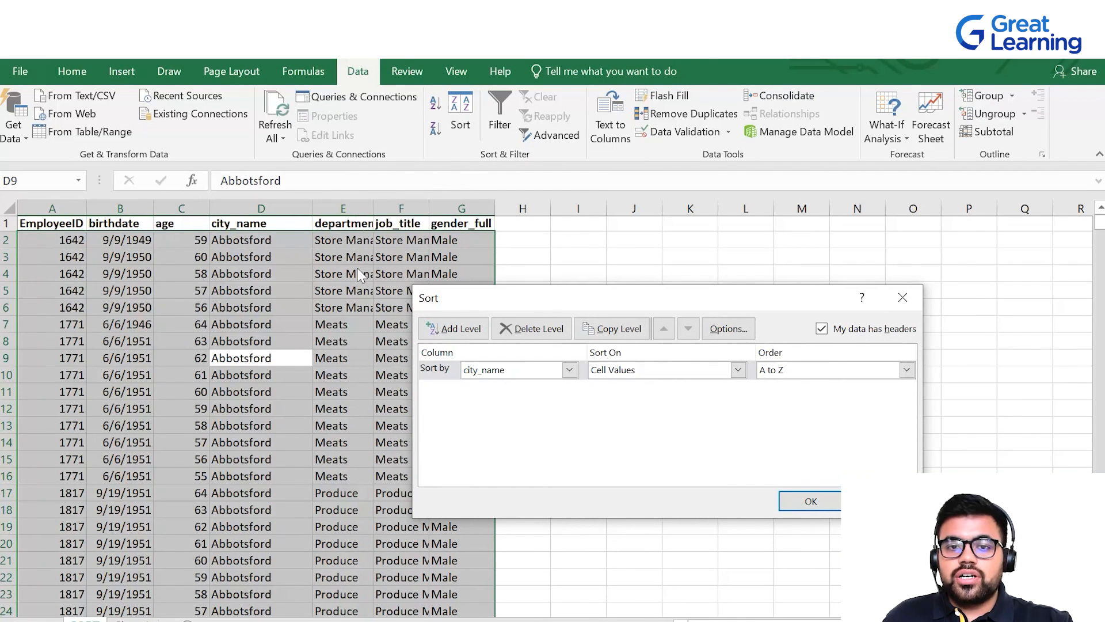
left_click_drag(585, 303, 588, 225)
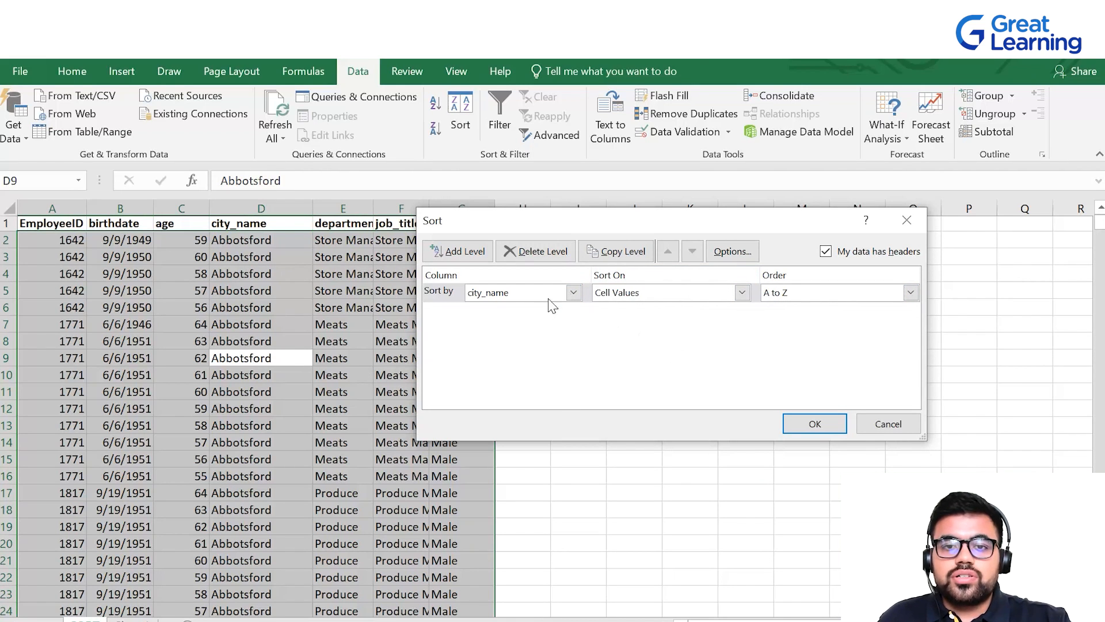
left_click(573, 292)
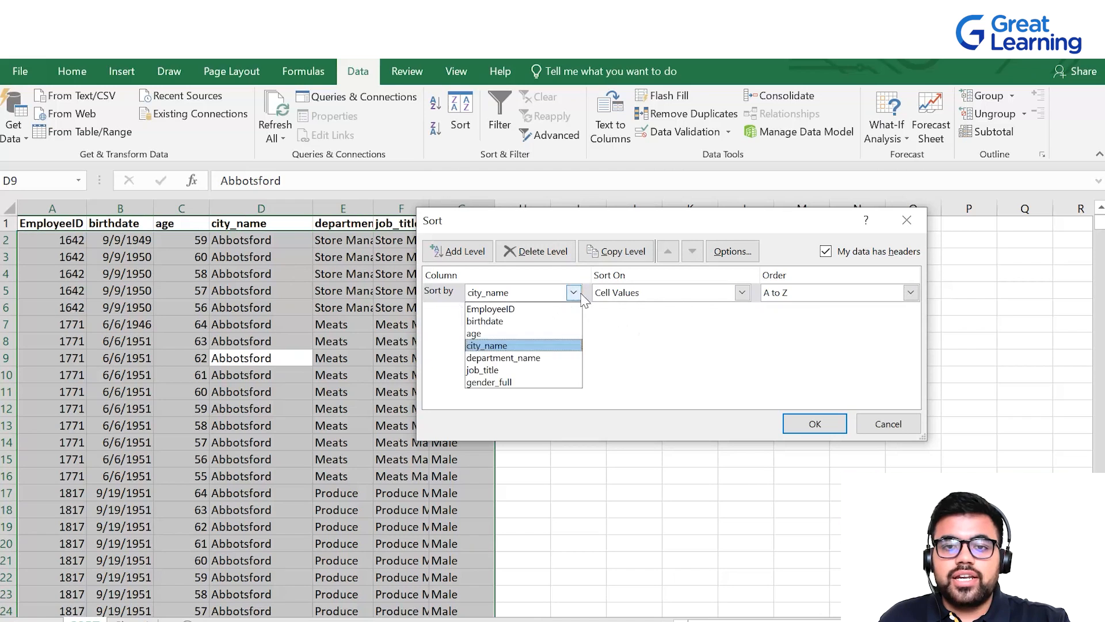
left_click(521, 346)
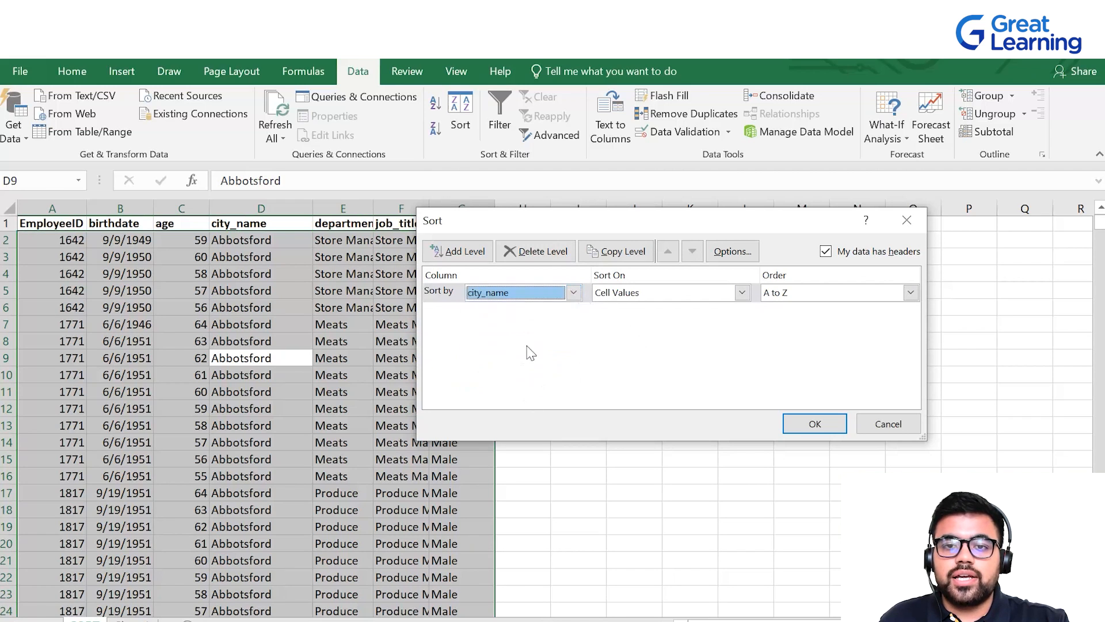
left_click(742, 293)
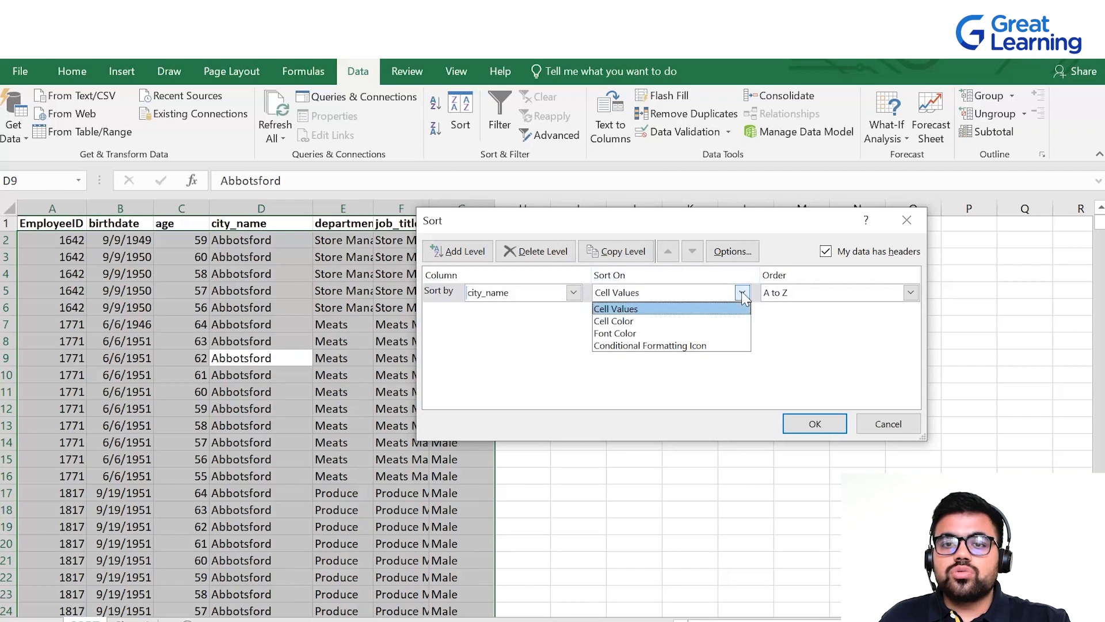
left_click(642, 312)
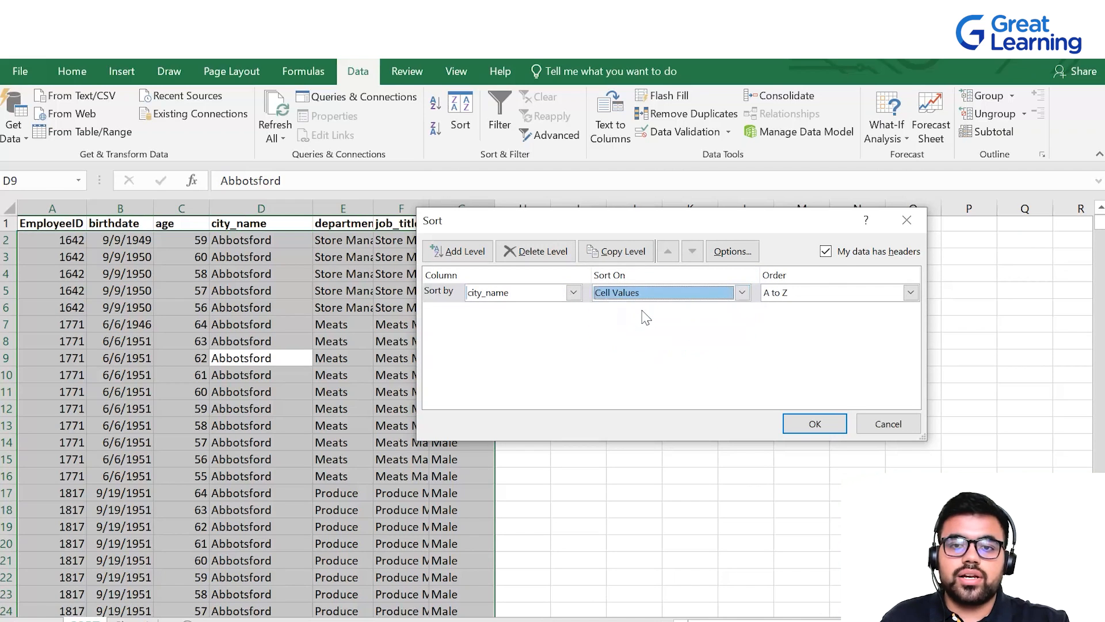
left_click(857, 291)
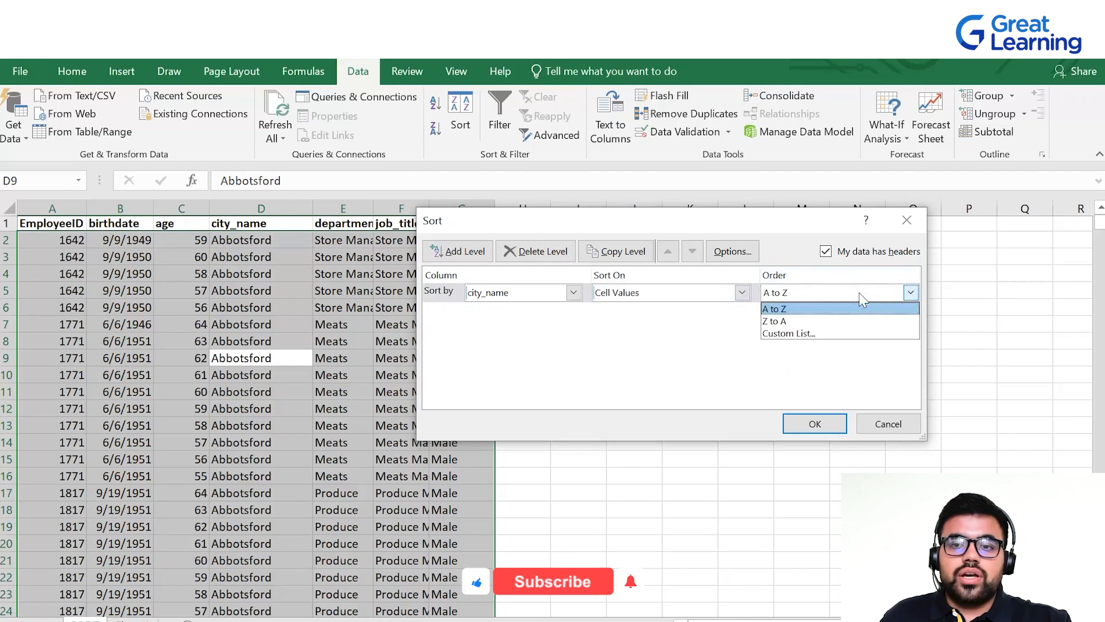
left_click(775, 319)
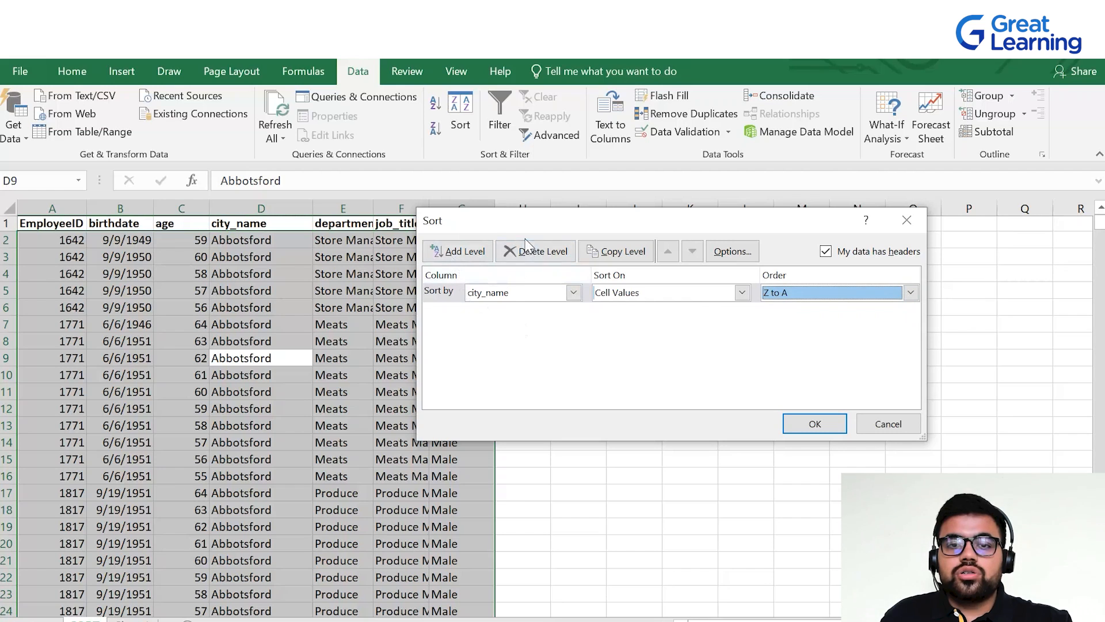
left_click(440, 251)
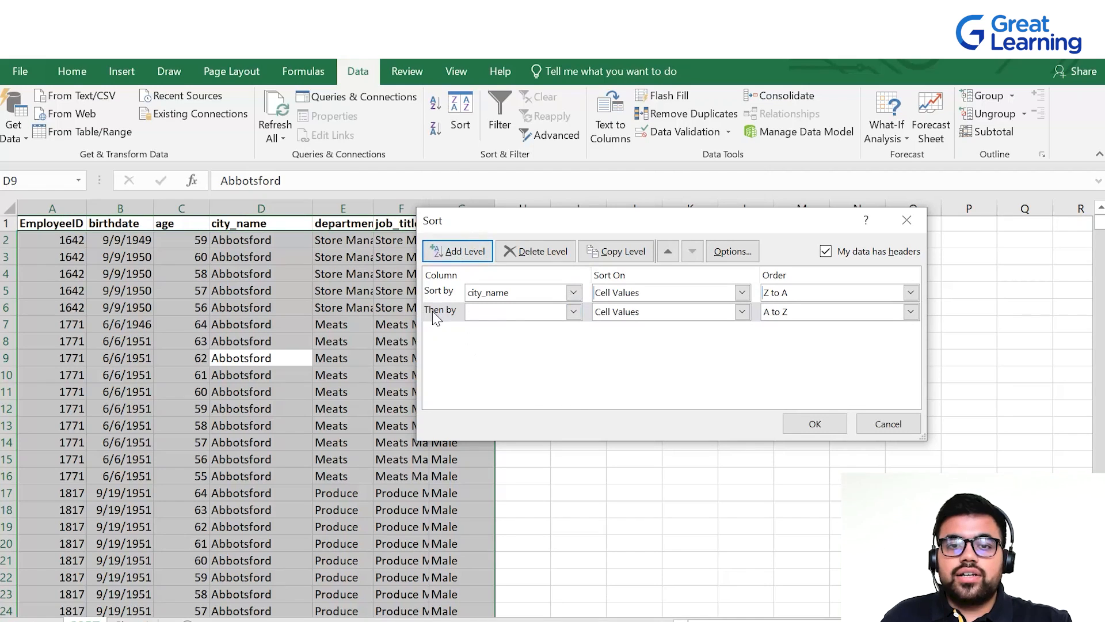
- Set the second level to birthdate, Oldest to Newest, and apply the sort
left_click(507, 312)
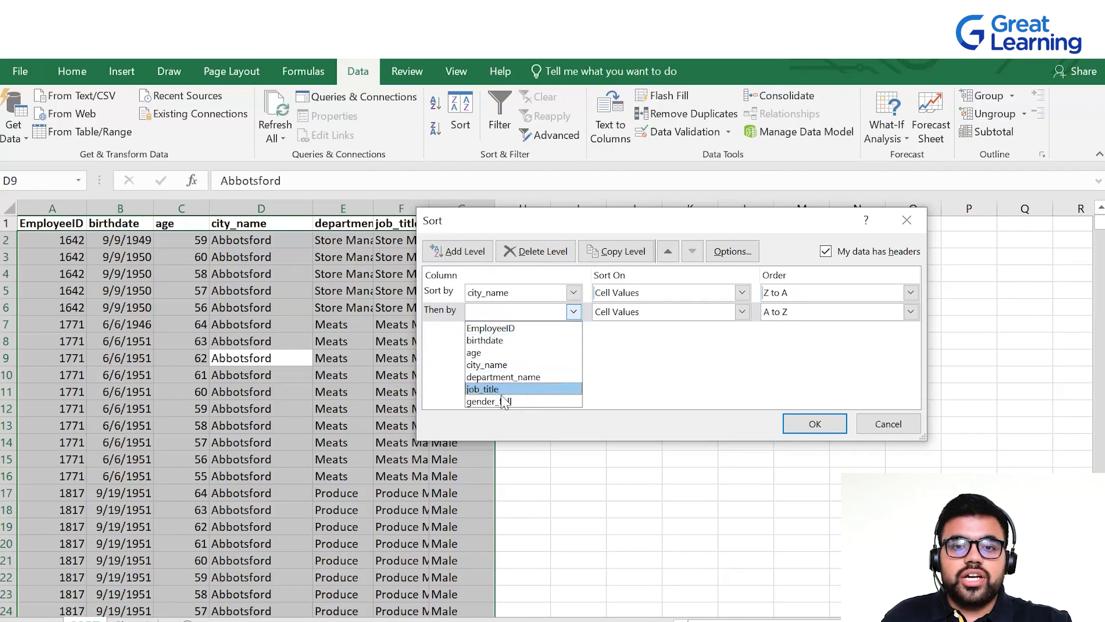
left_click(499, 341)
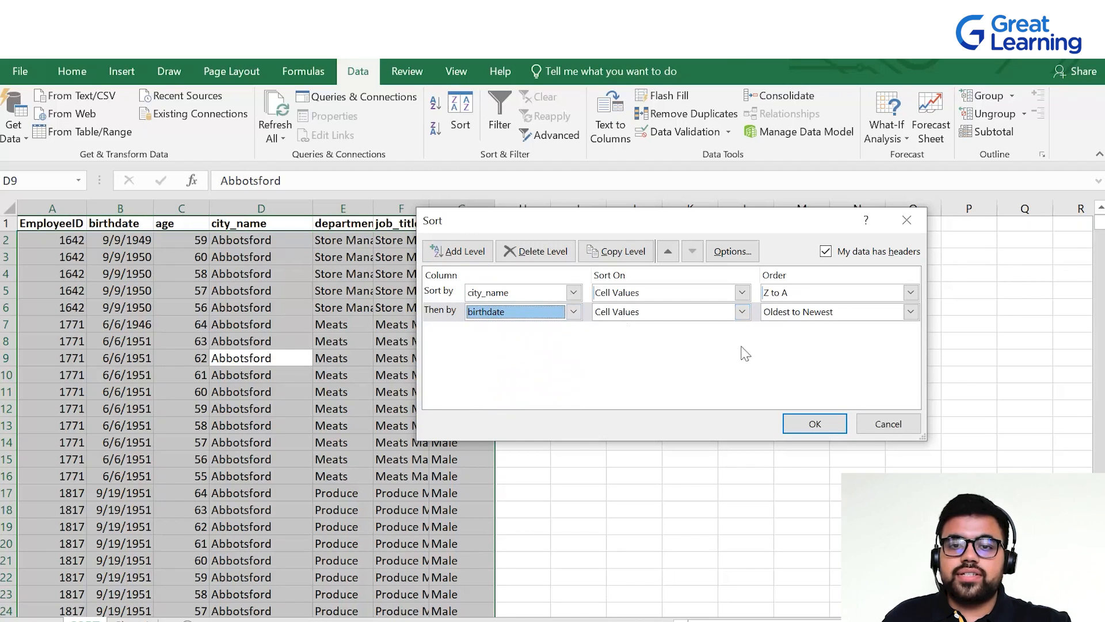
left_click(742, 312)
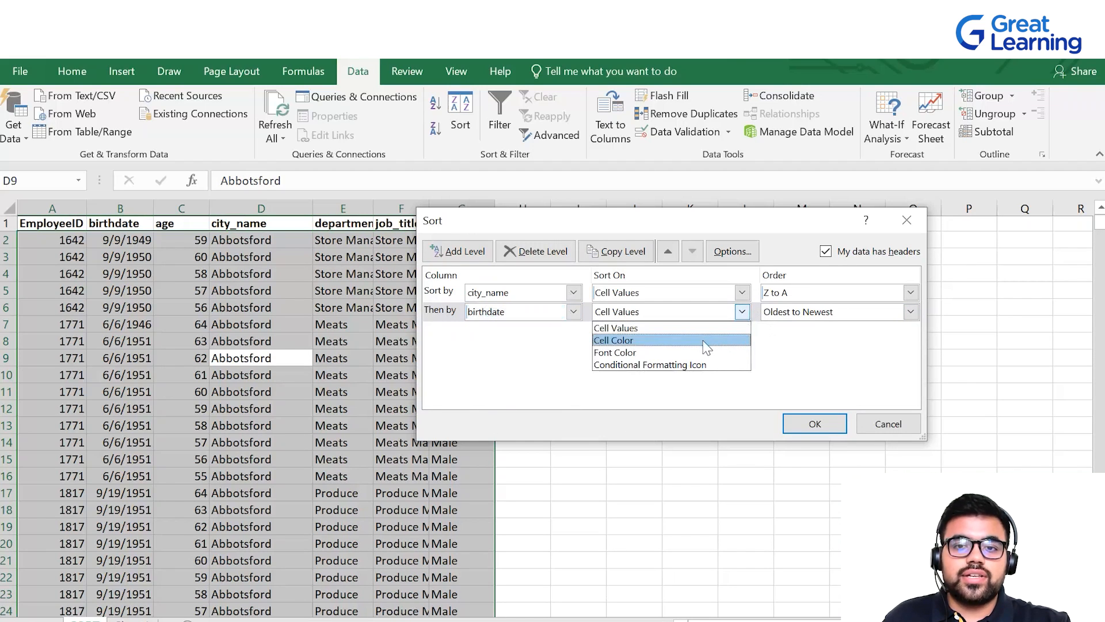
left_click(742, 311)
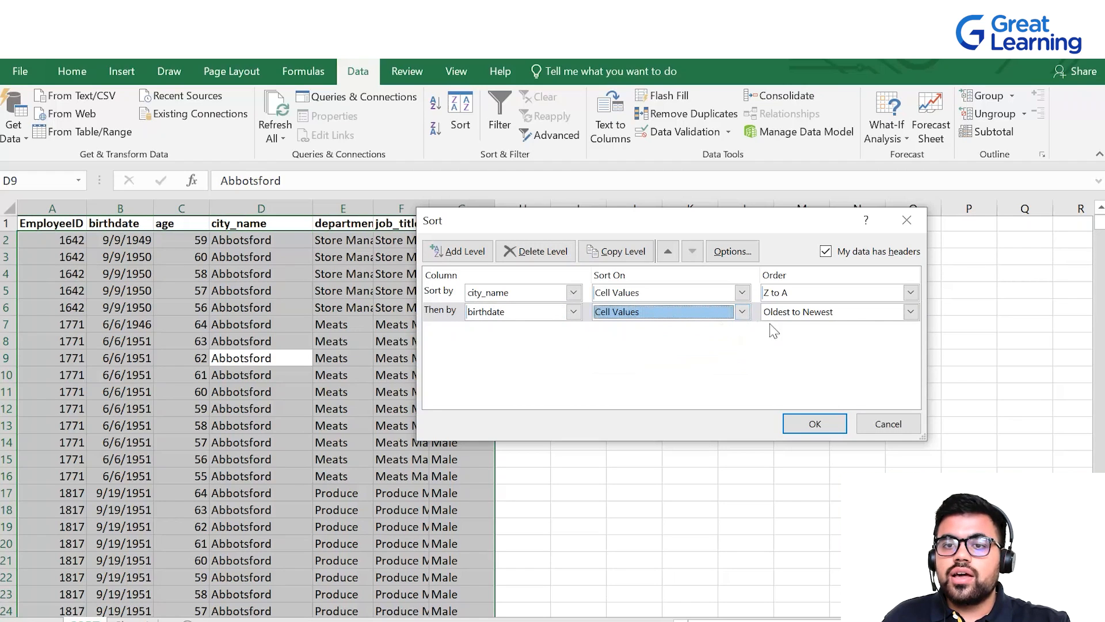
left_click(858, 314)
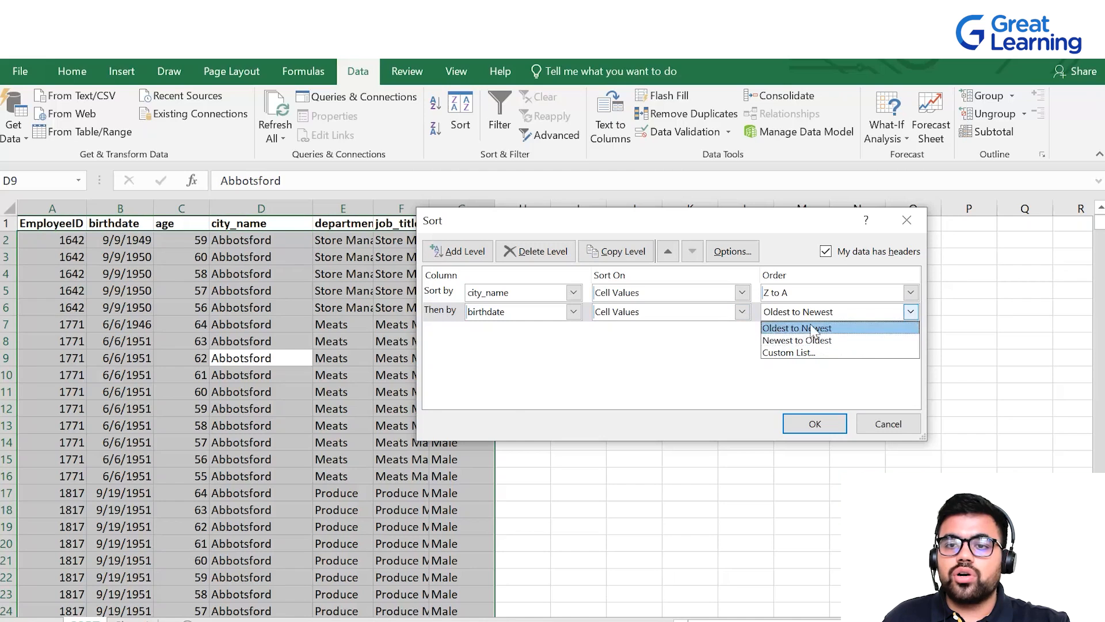
left_click(813, 329)
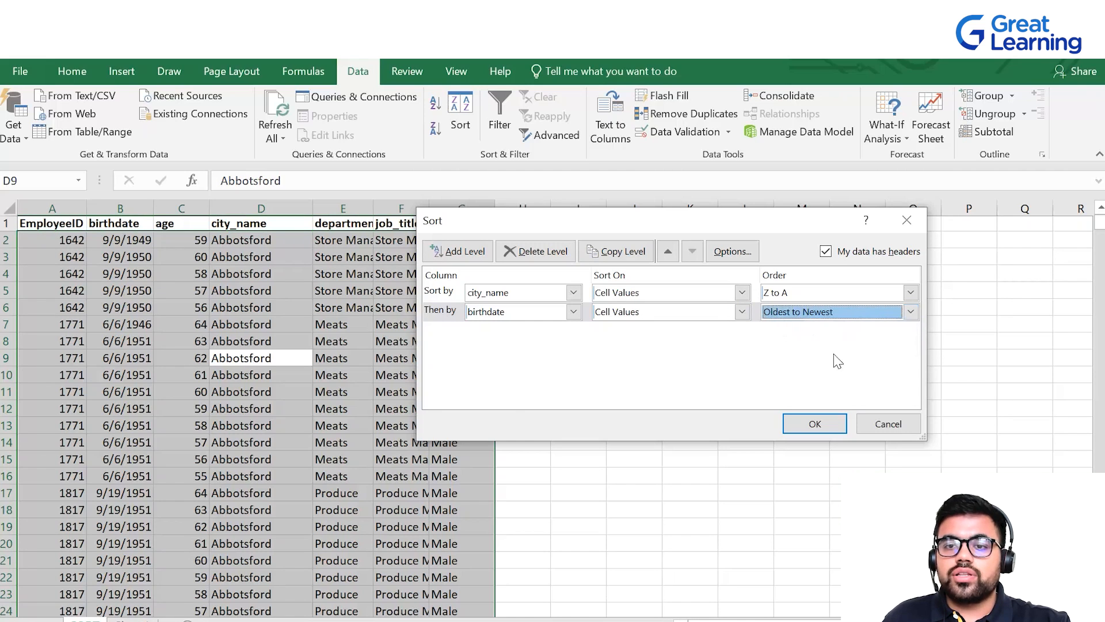
left_click(825, 425)
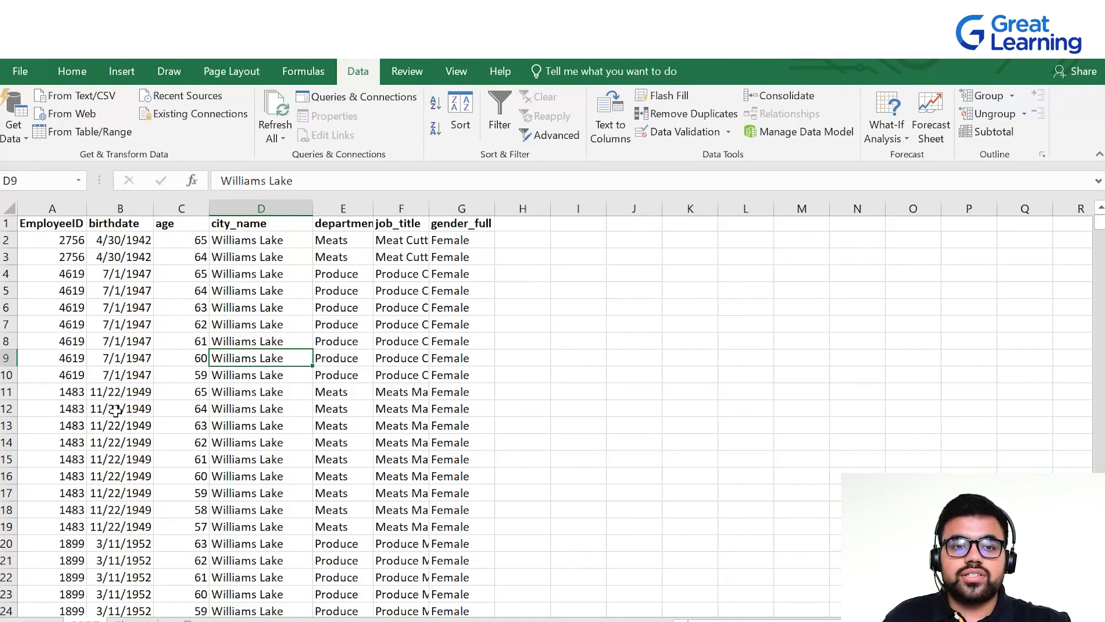
scroll(112, 415, "down", 11)
scroll(112, 417, "down", 10)
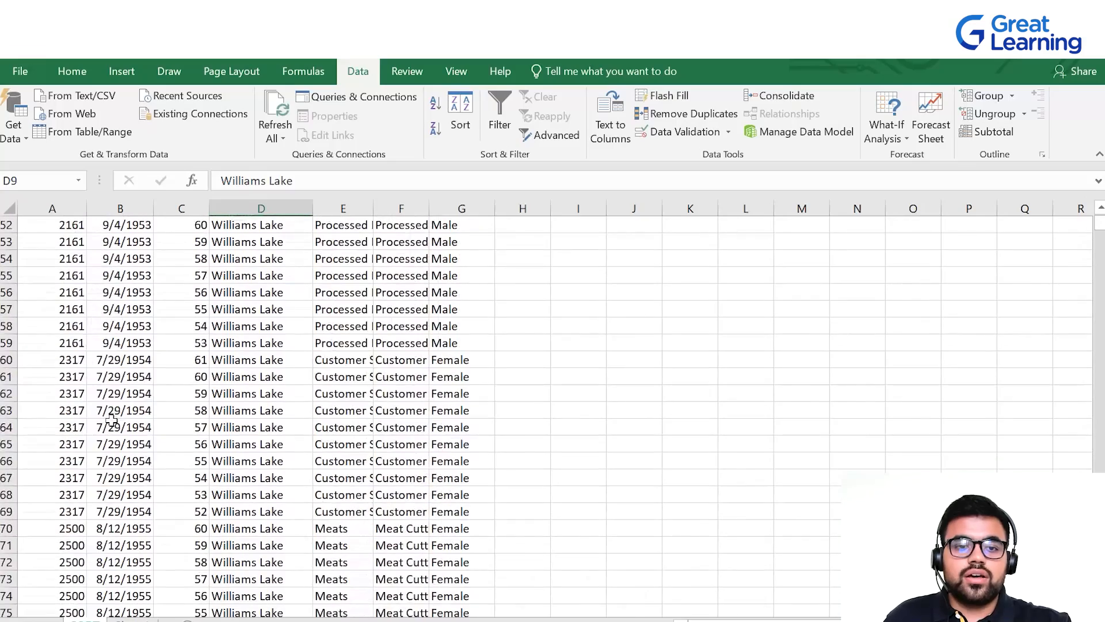
scroll(138, 484, "up", 20)
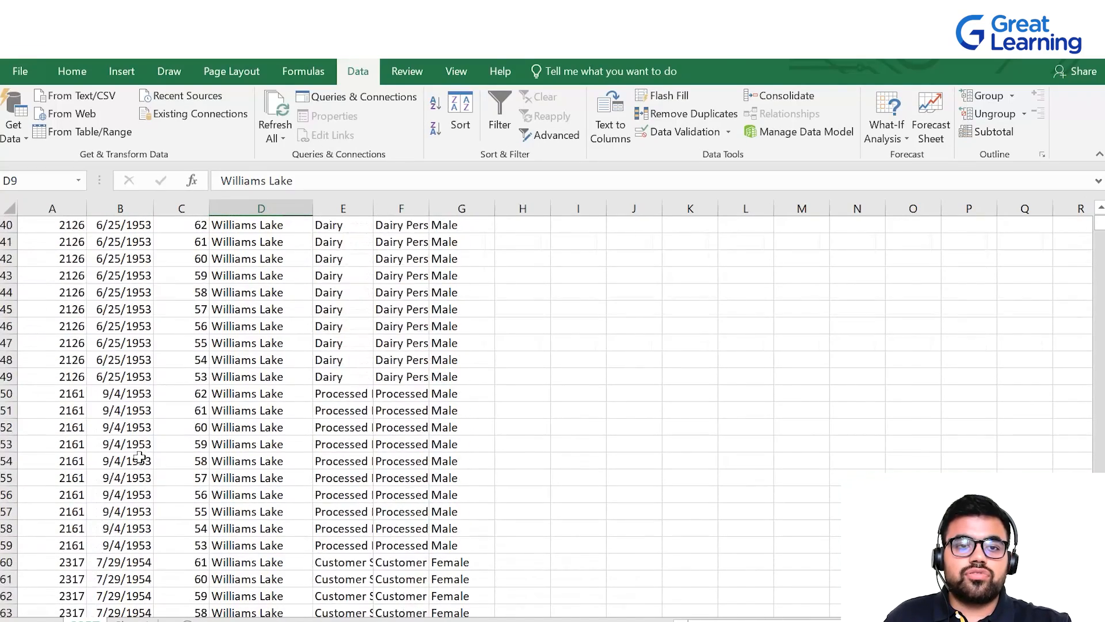
scroll(138, 276, "down", 20)
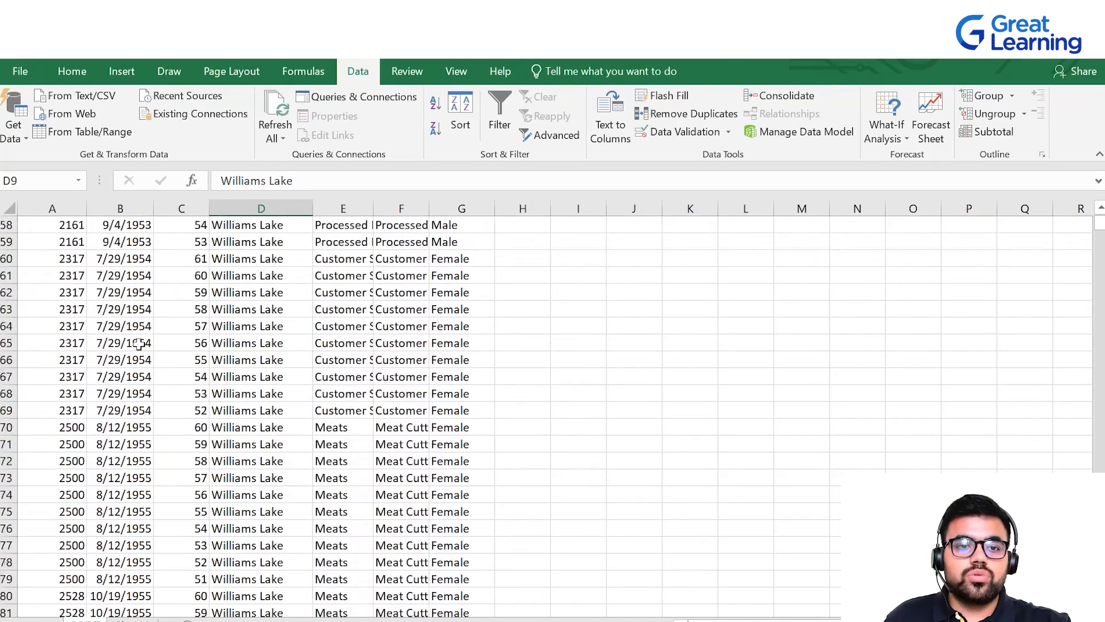
mouse_move(1101, 226)
left_mouse_down()
mouse_move(1098, 547)
mouse_move(1088, 419)
mouse_move(1046, 286)
mouse_move(1059, 309)
mouse_move(1065, 593)
mouse_move(1099, 593)
mouse_move(1100, 221)
left_mouse_up()
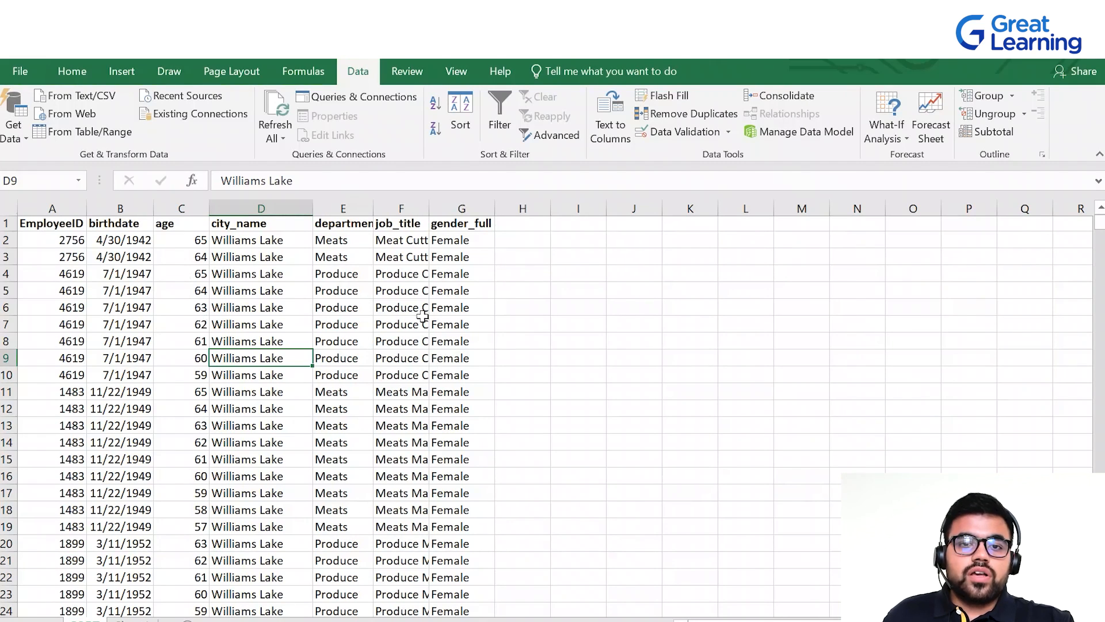
scroll(115, 363, "down", 2)
scroll(133, 397, "up", 2)
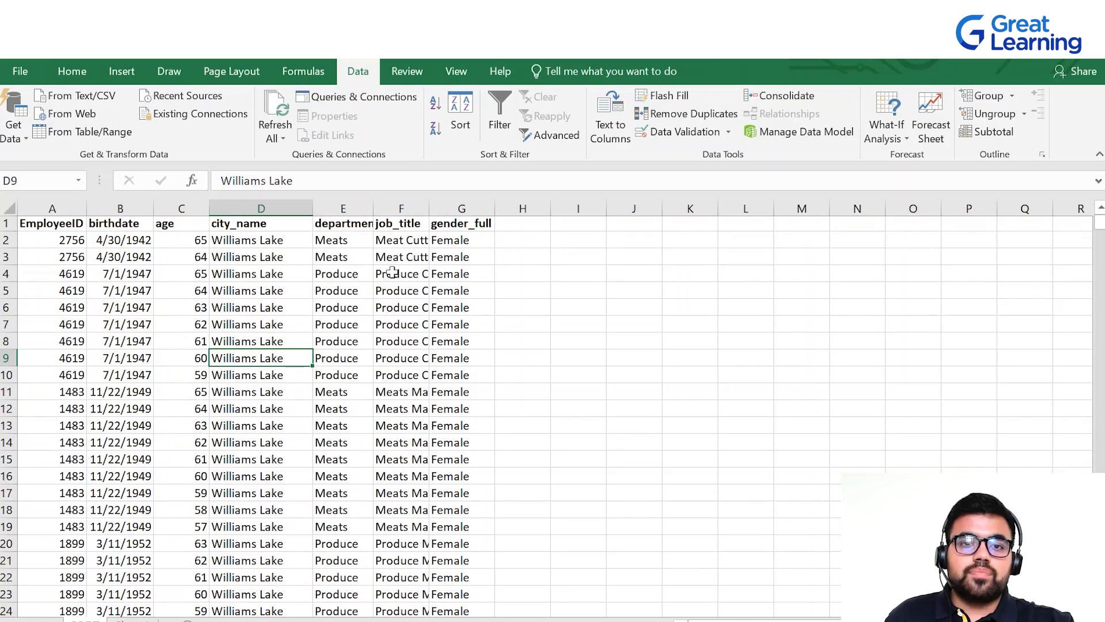
left_click_drag(329, 280, 350, 375)
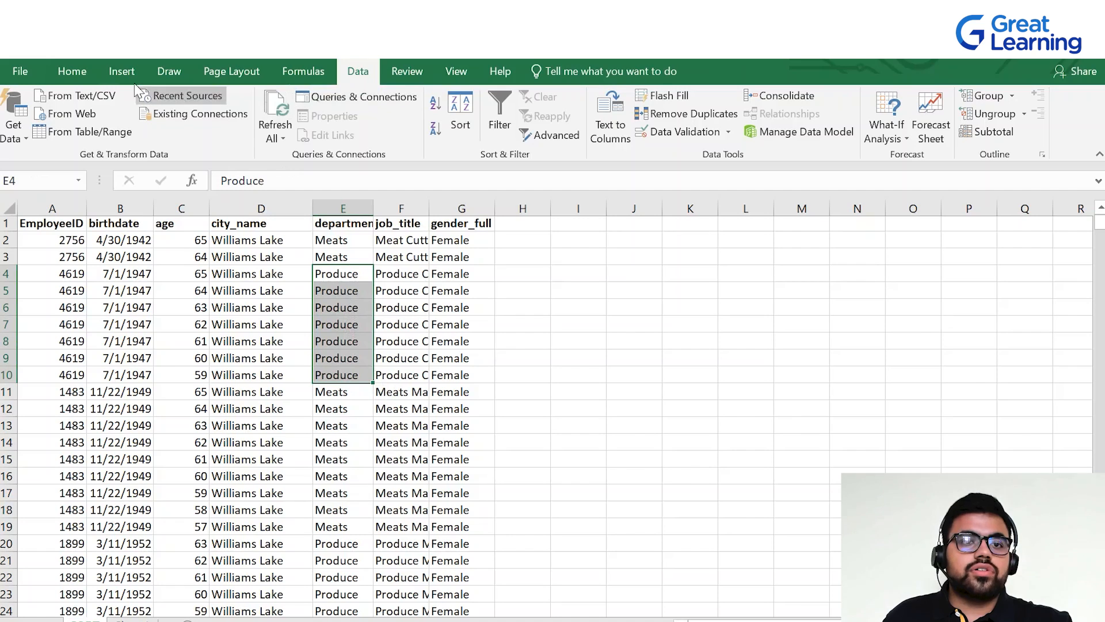
- Fill the Produce cells E4:E10 with gold
left_click(81, 73)
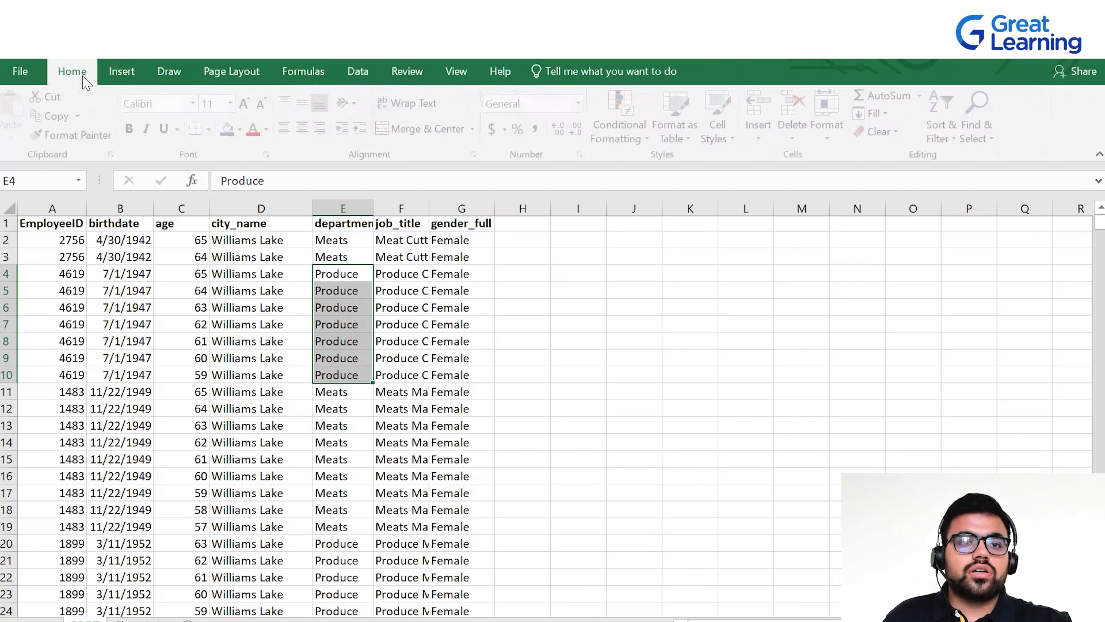
left_click(244, 129)
left_click(325, 207)
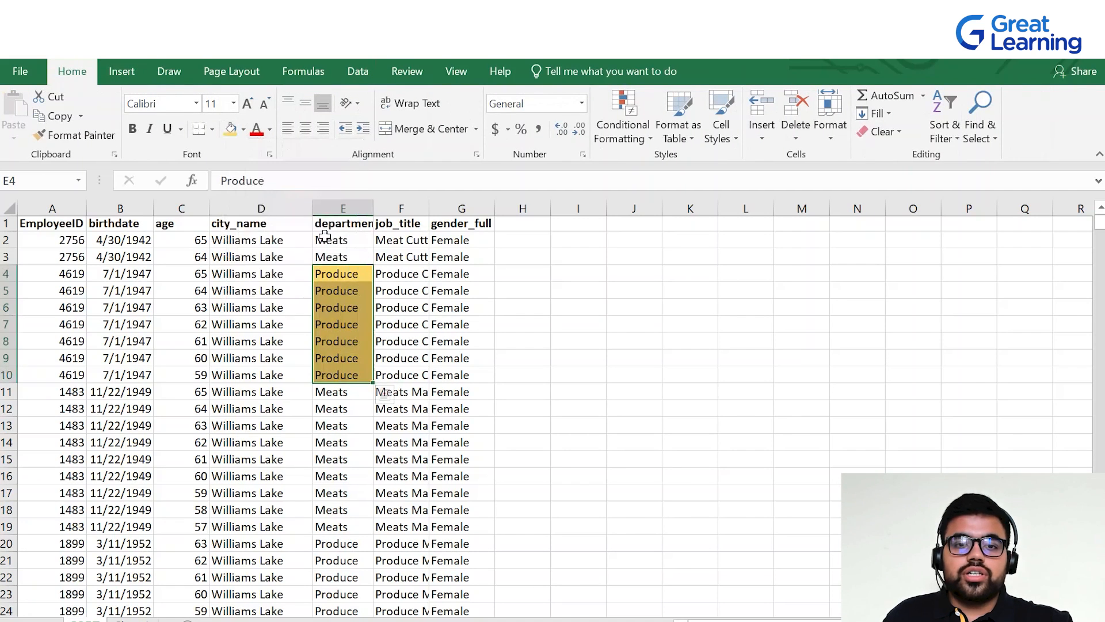
left_click(357, 411)
- Fill the Meats cells E11:E19 with green
left_click_drag(343, 393, 340, 528)
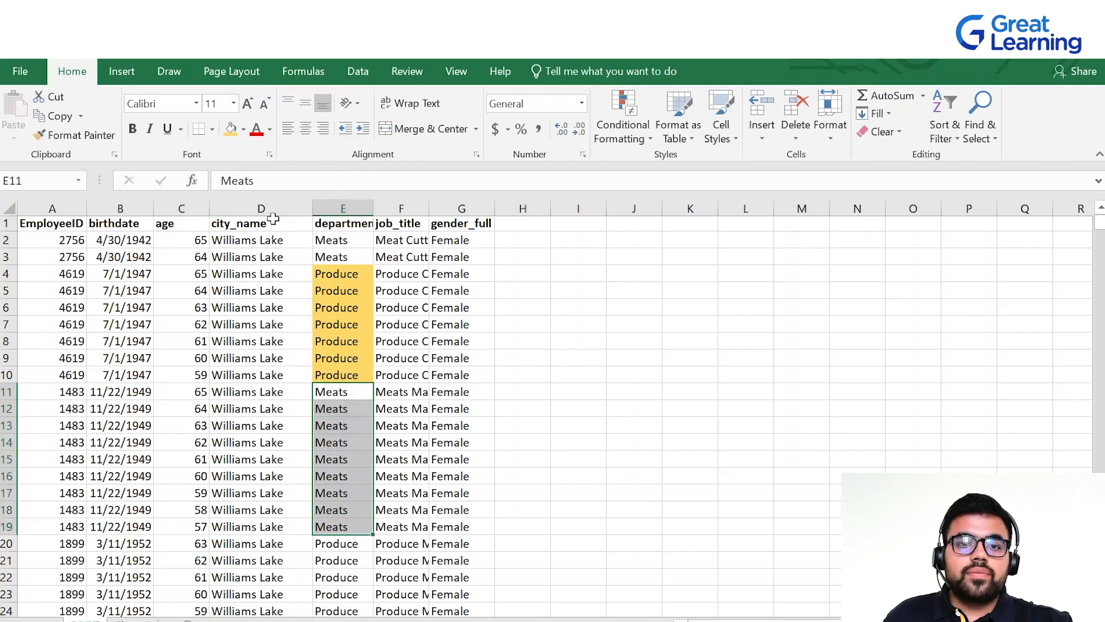
left_click(243, 129)
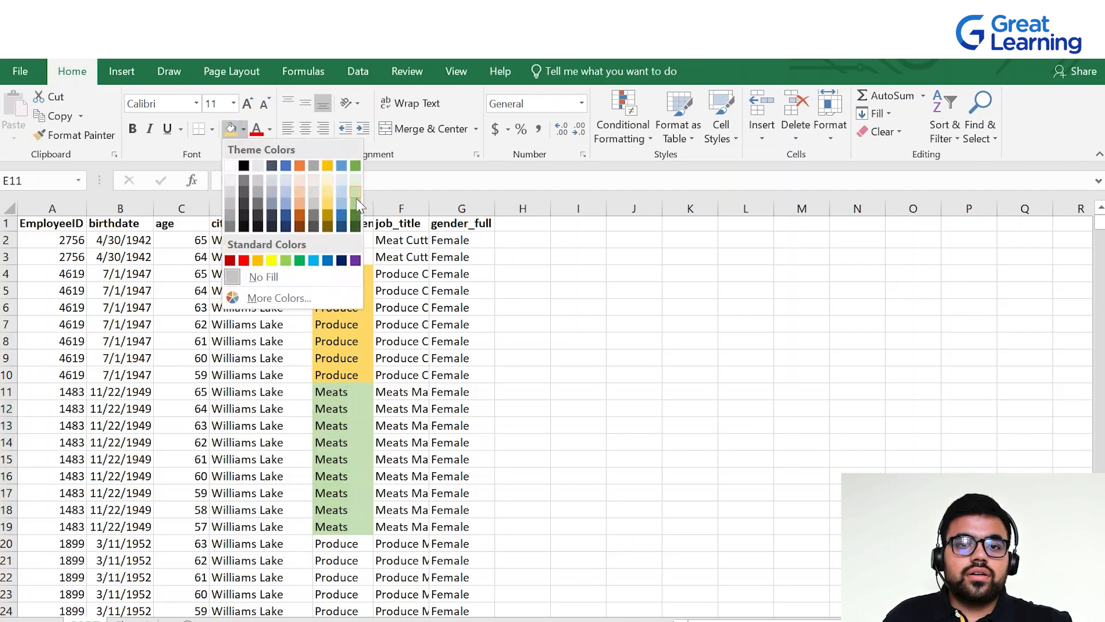
left_click(366, 244)
left_click(386, 375)
- Fill the Bakery cells E30:E39 with red
scroll(369, 393, "down", 7)
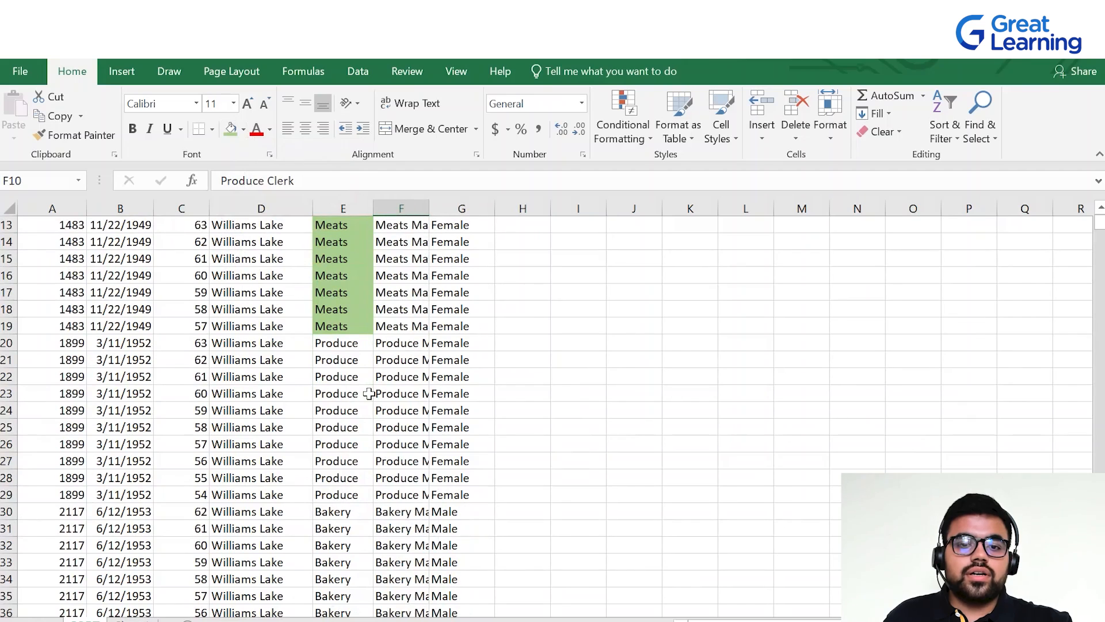
left_click_drag(337, 358, 340, 512)
left_click(243, 129)
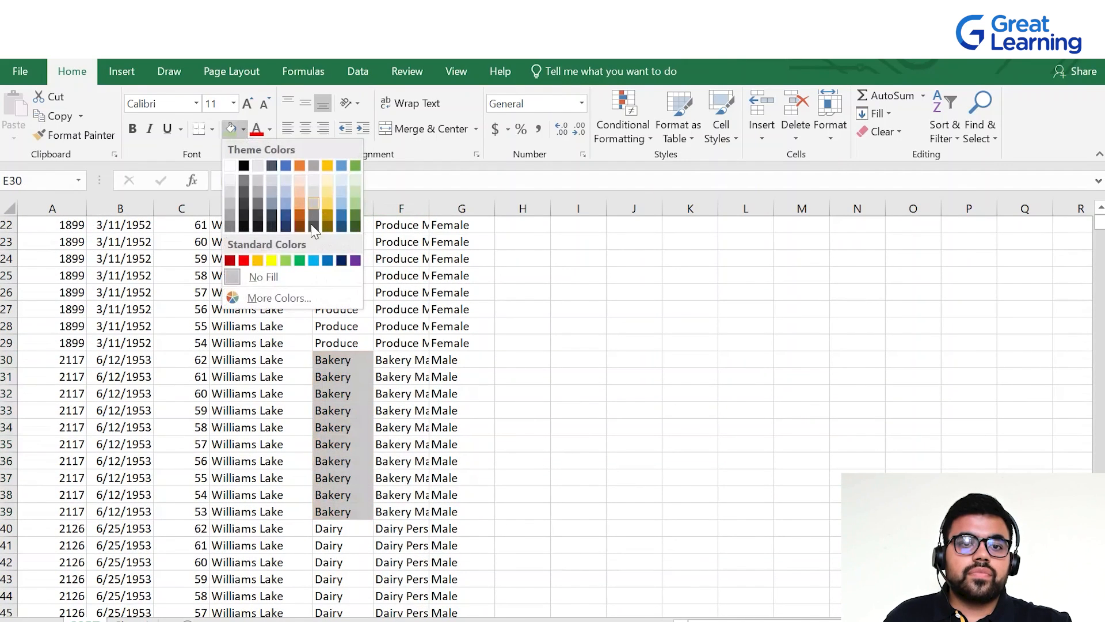
left_click(244, 260)
scroll(421, 344, "up", 7)
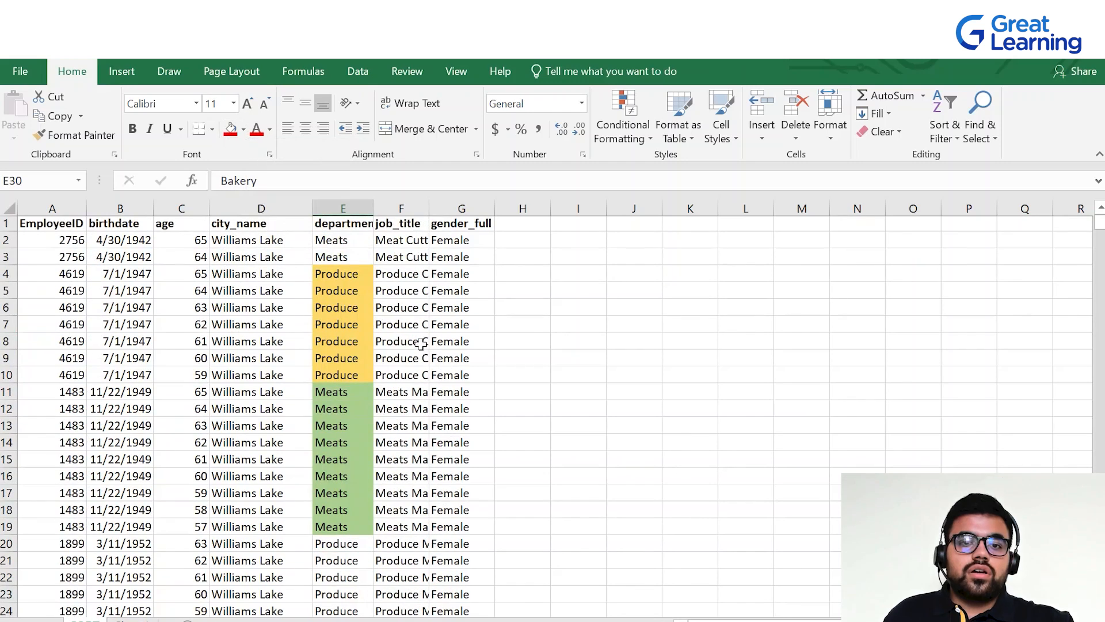
left_click_drag(364, 331, 360, 334)
left_click(401, 276)
left_click(359, 289)
- In the Sort dialog, delete the city_name and birthdate levels and add a fresh level
left_click(357, 71)
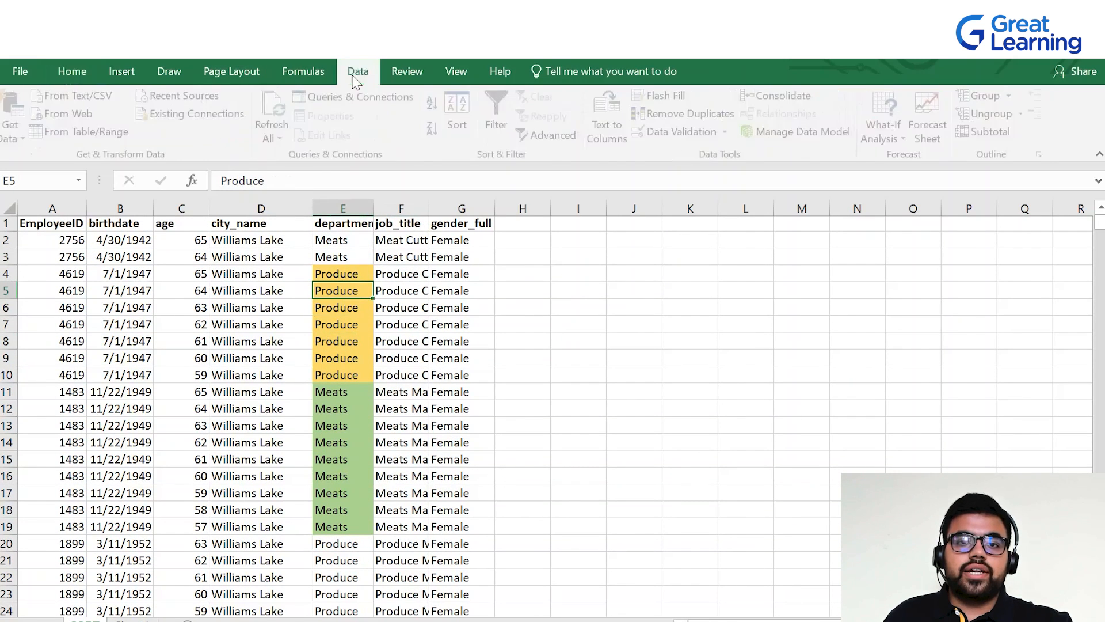
left_click(463, 109)
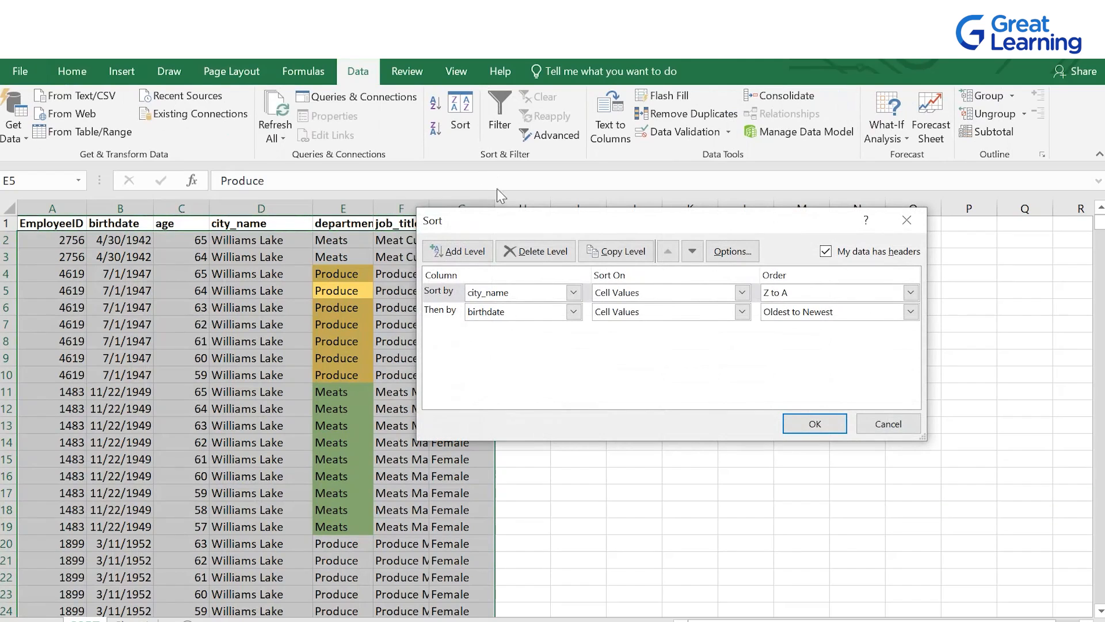
left_click(543, 253)
left_click(543, 253)
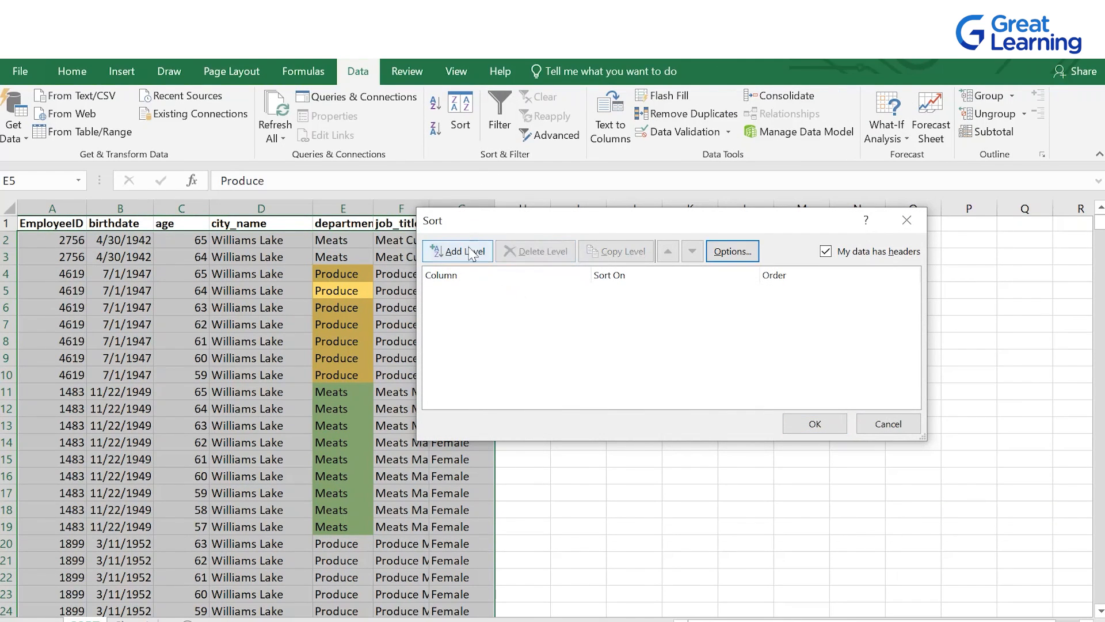
left_click(471, 254)
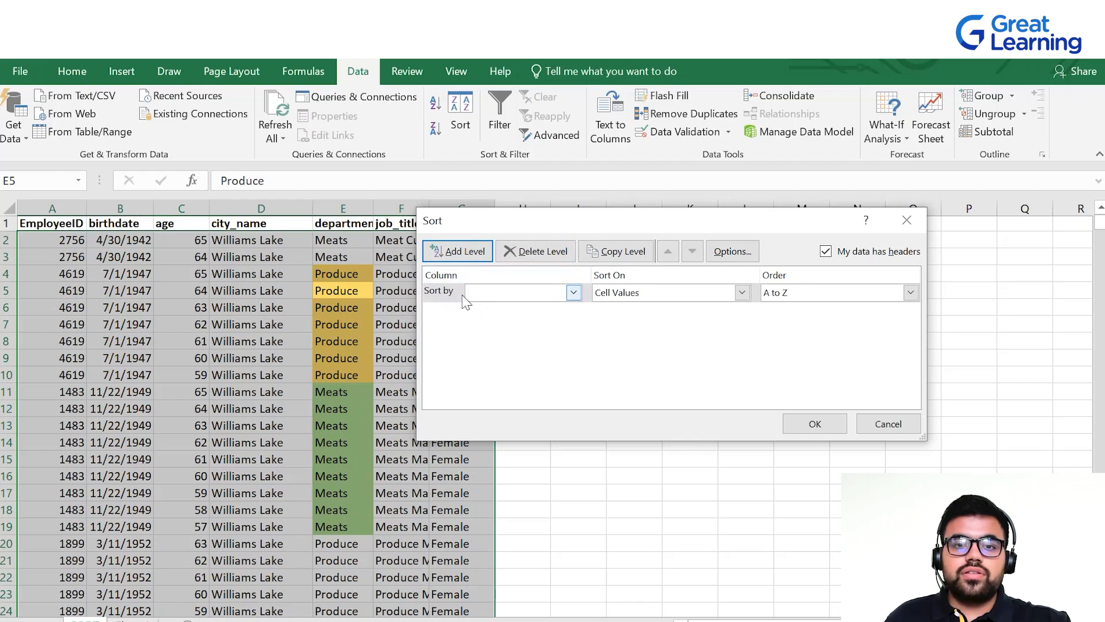
- Sort department_name on Cell Color with red On Top, and apply it
left_click(473, 293)
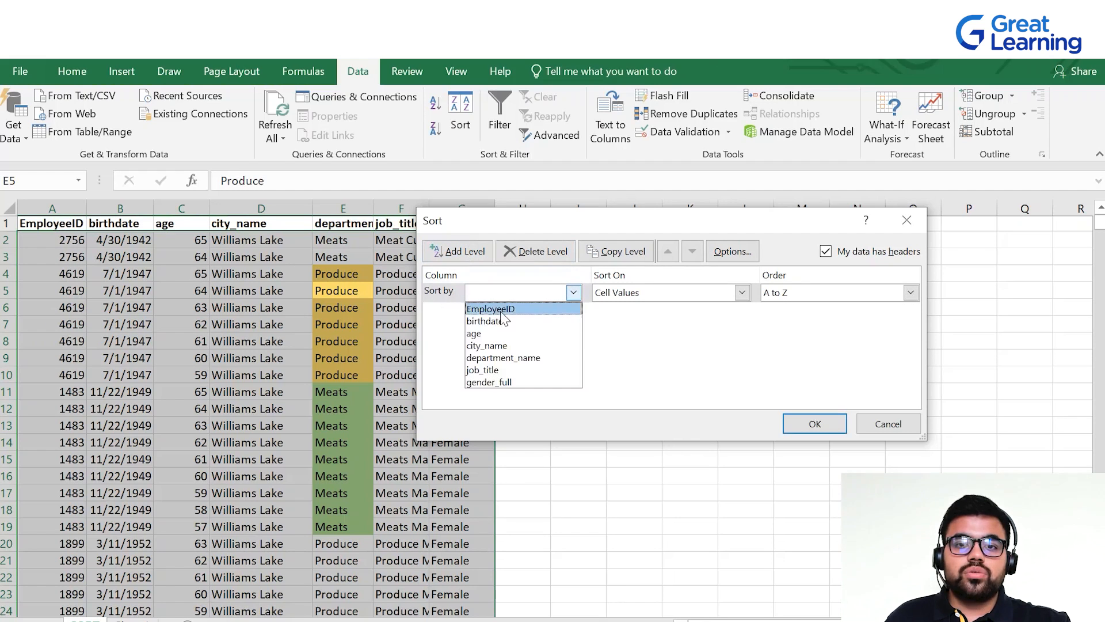
left_click(503, 357)
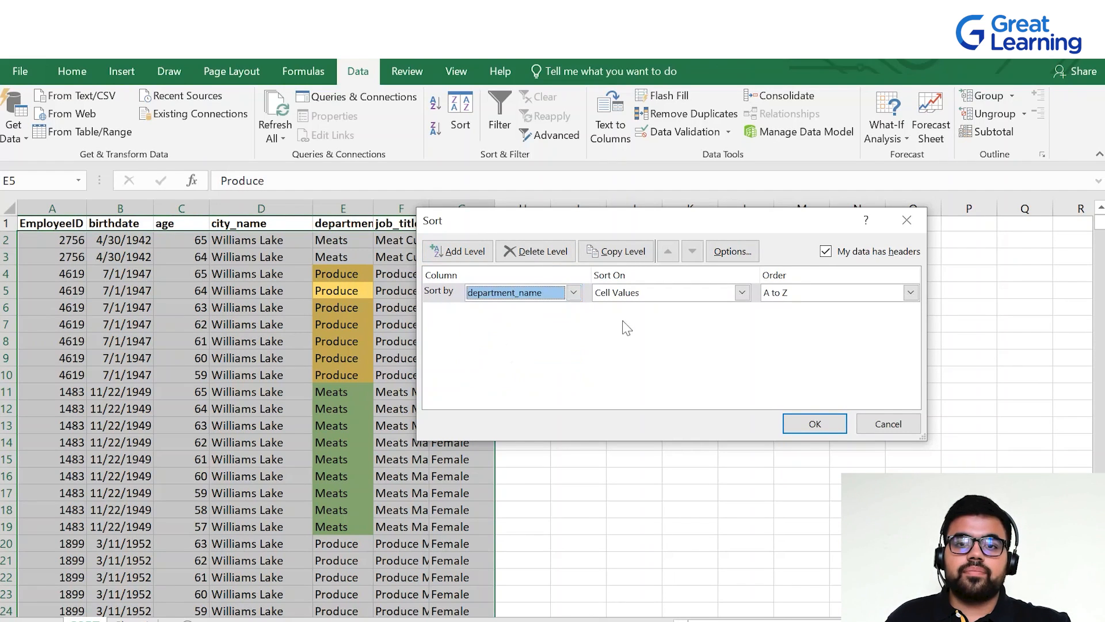
left_click(632, 294)
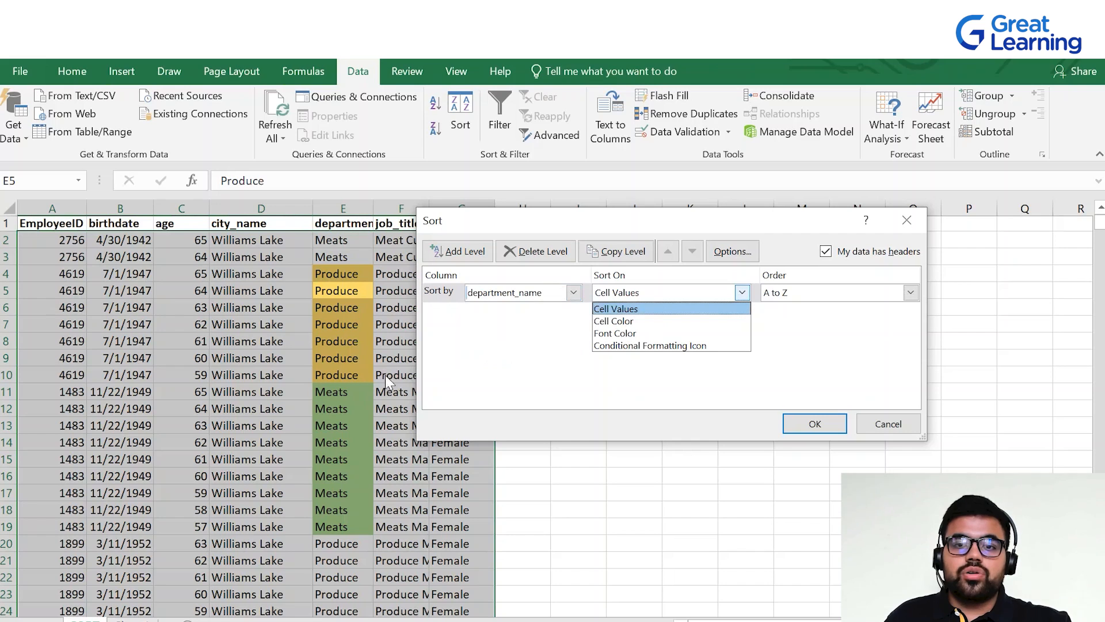
left_click(643, 330)
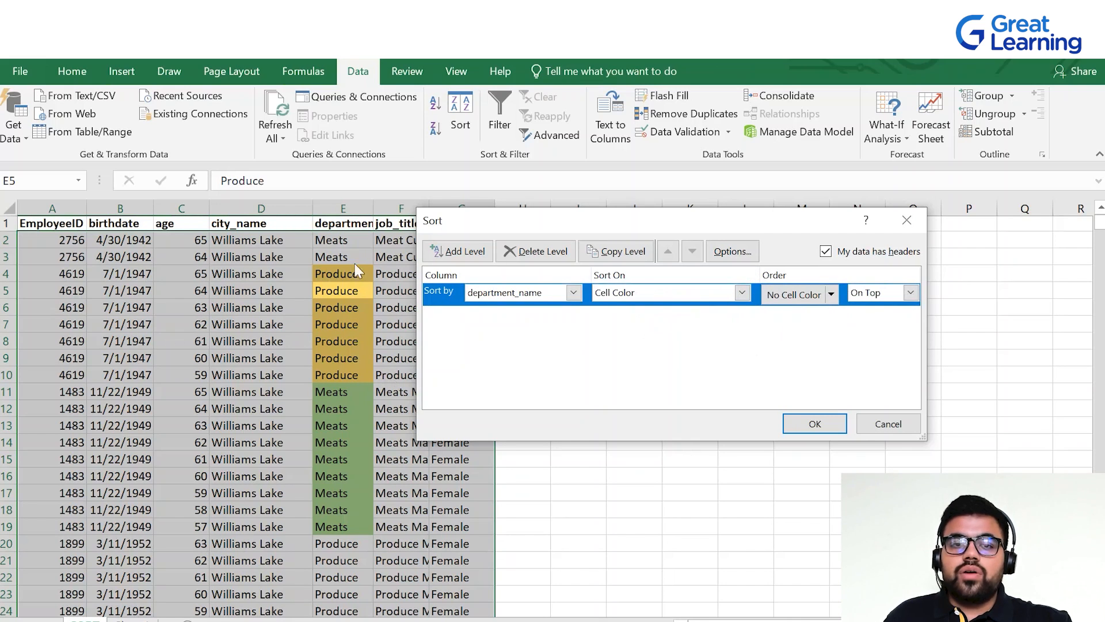
left_click(832, 295)
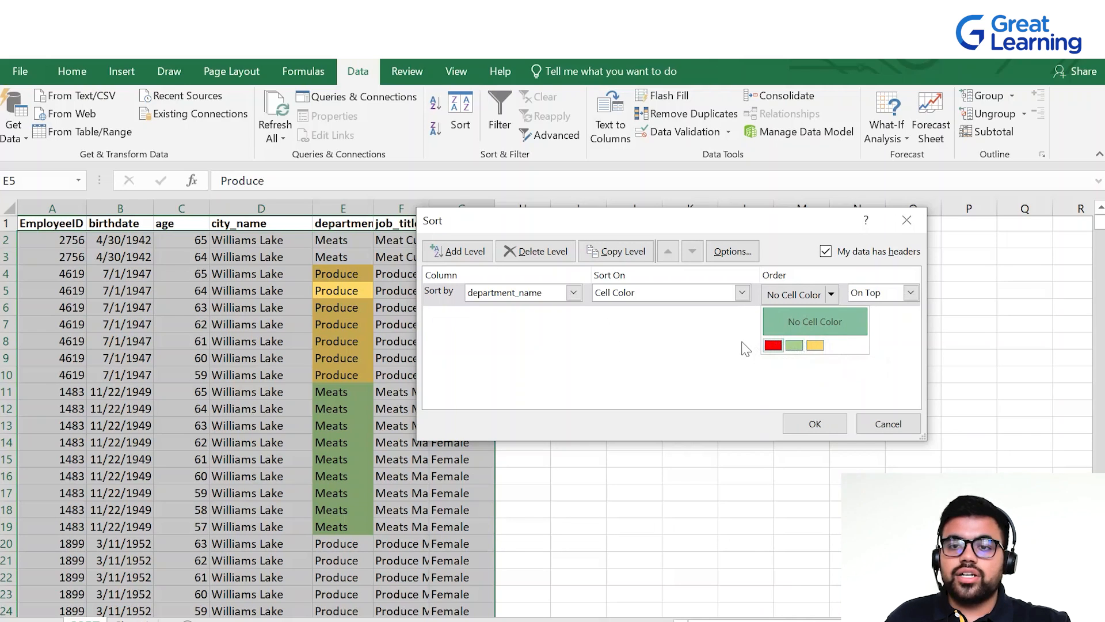
left_click(773, 346)
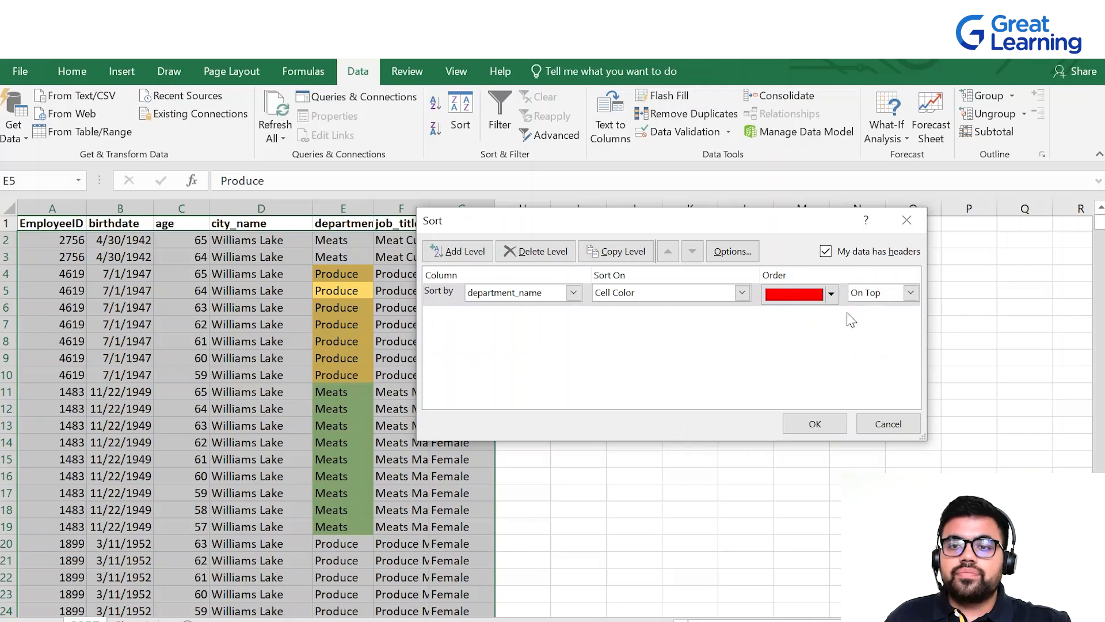
left_click(892, 294)
left_click(893, 292)
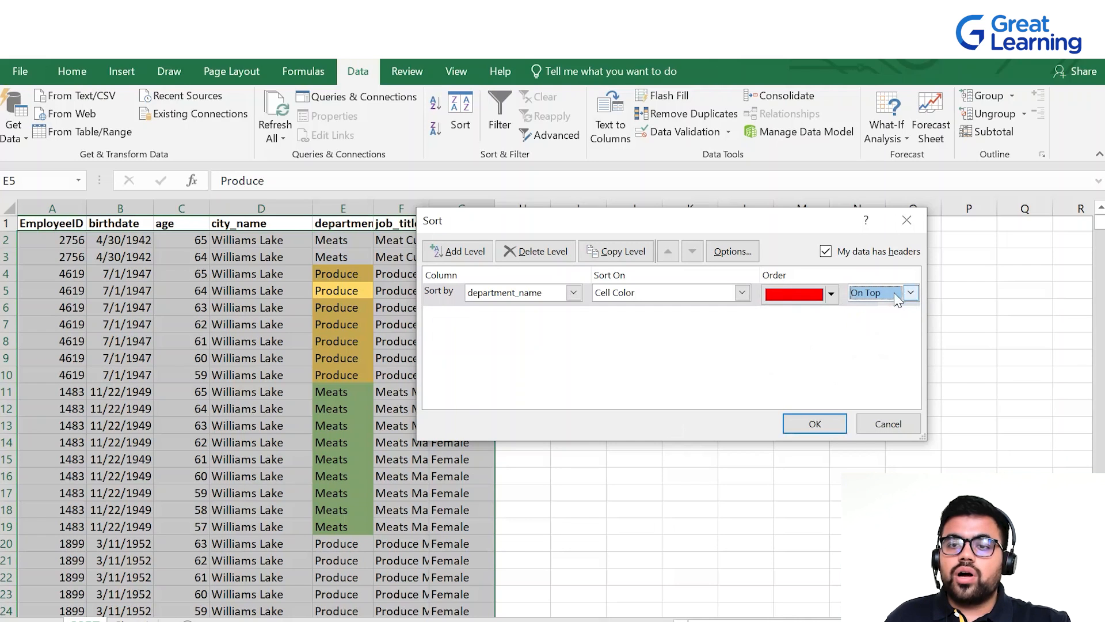
left_click(829, 423)
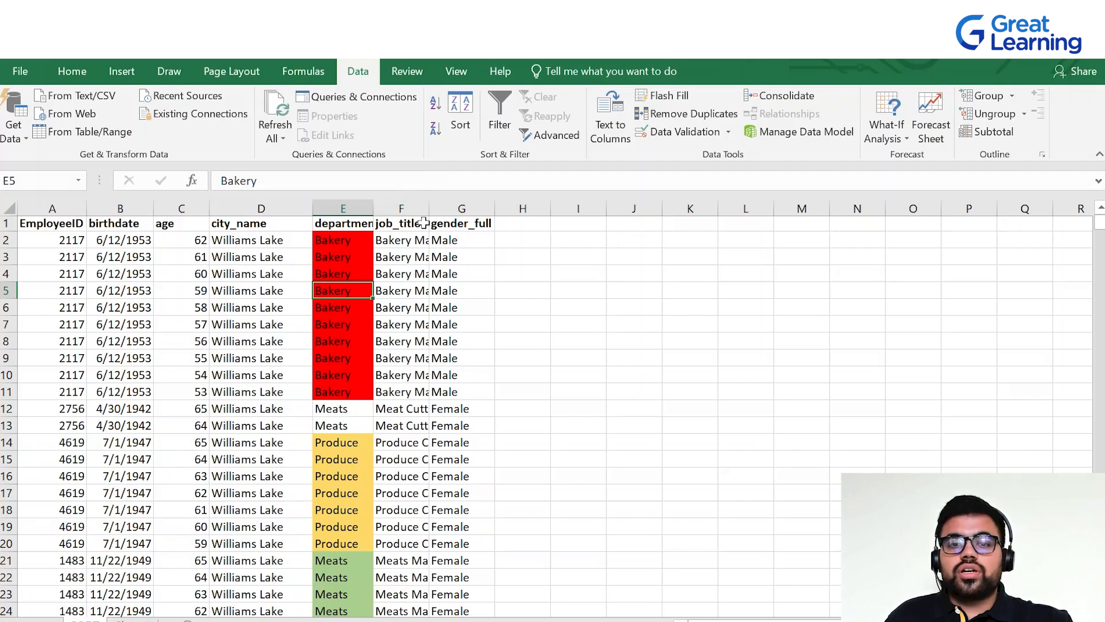
- Add a second department_name level by Cell Color with green On Top, putting Meats after Bakery
scroll(374, 369, "down", 2)
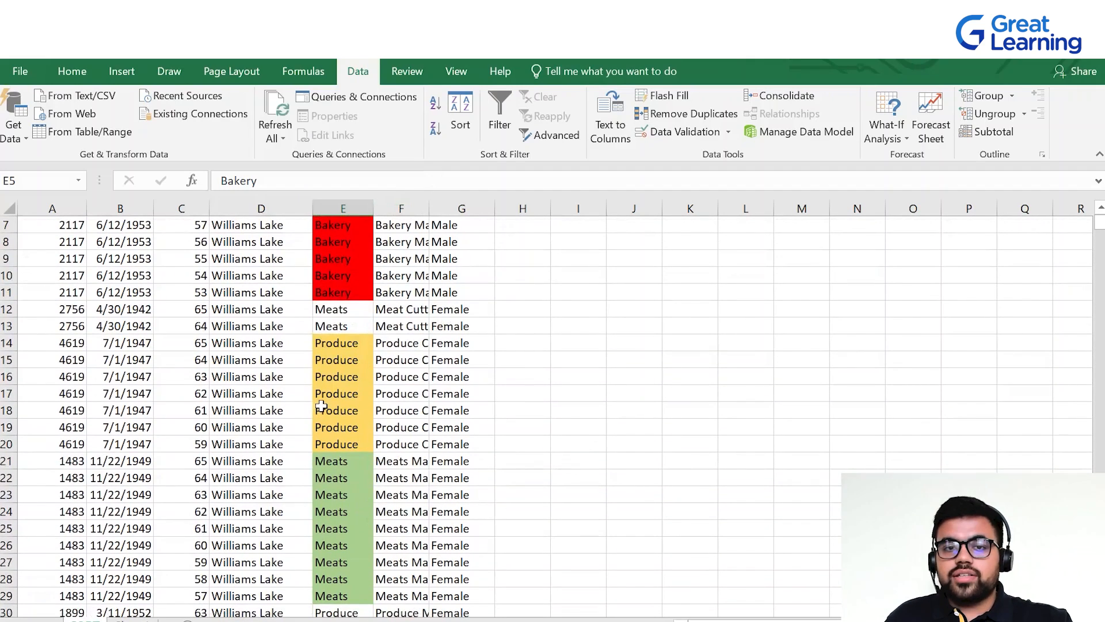
scroll(323, 404, "up", 2)
left_click(454, 118)
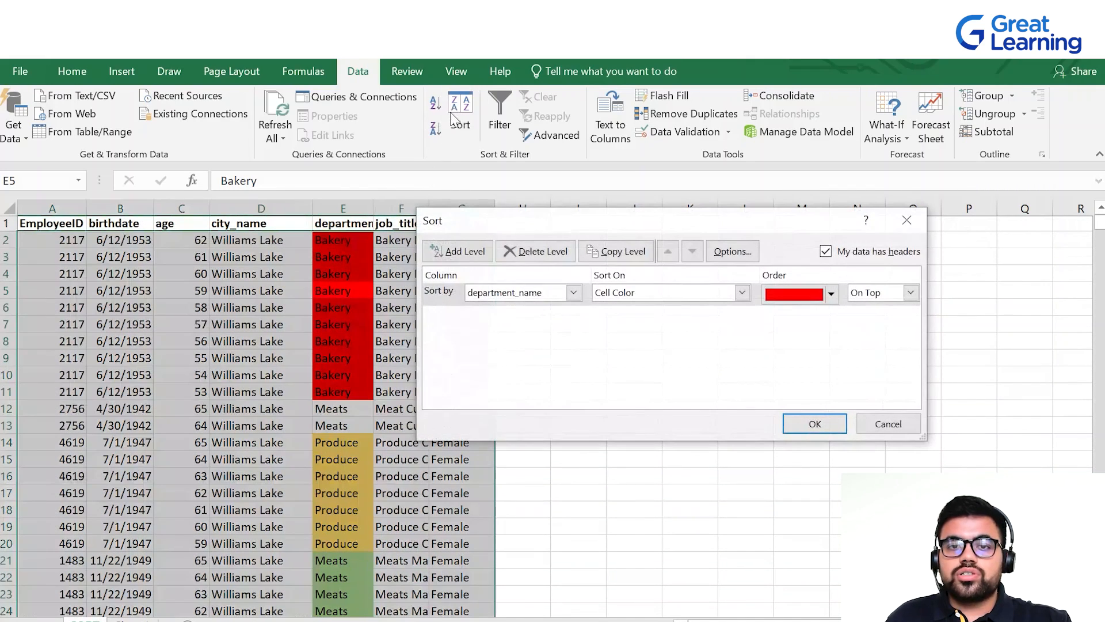
left_click(470, 258)
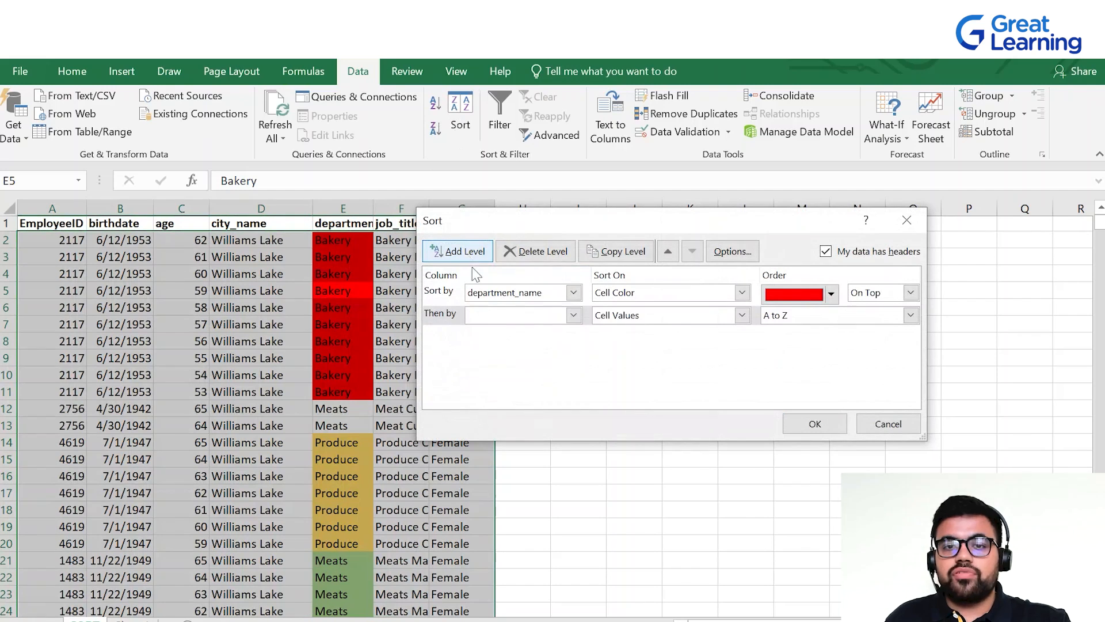
left_click(498, 315)
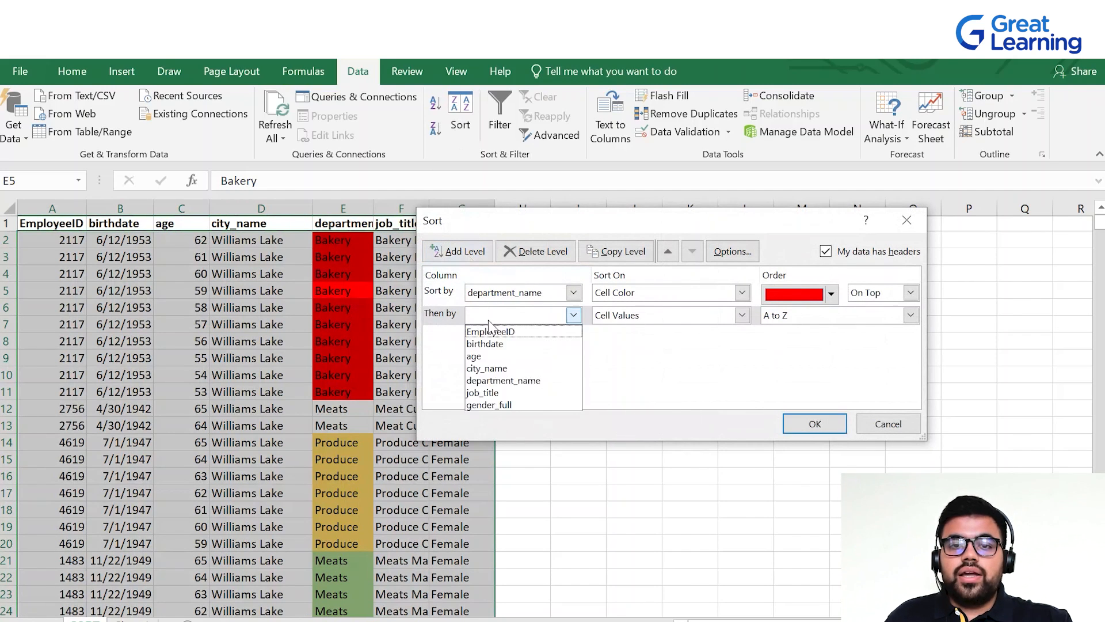
left_click(508, 381)
left_click(613, 316)
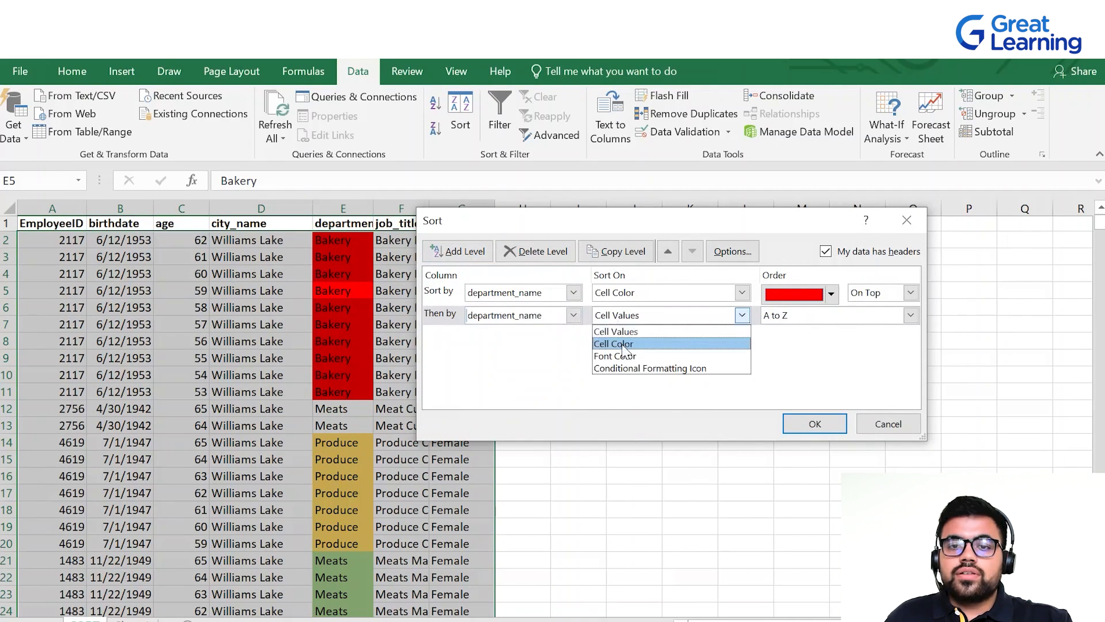
left_click(622, 341)
left_click(831, 317)
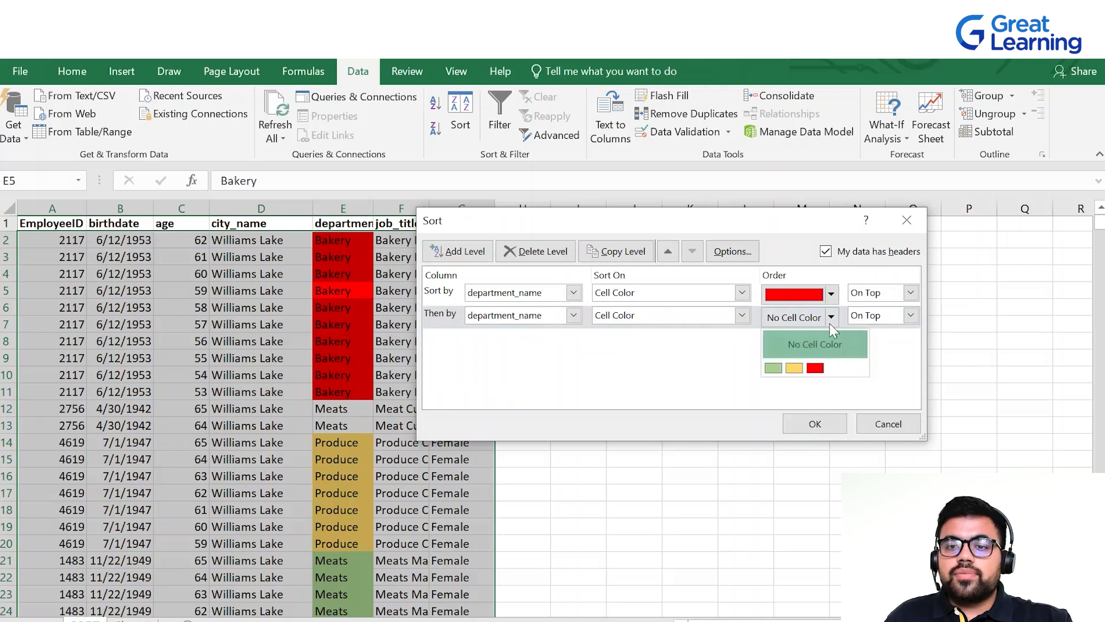
left_click(773, 367)
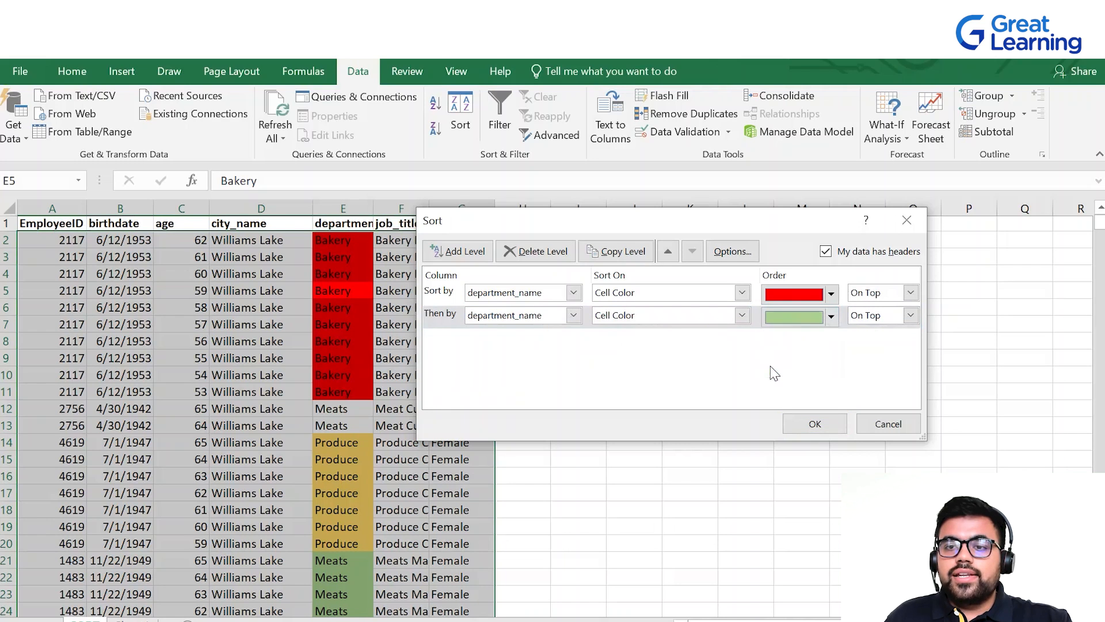
left_click(832, 424)
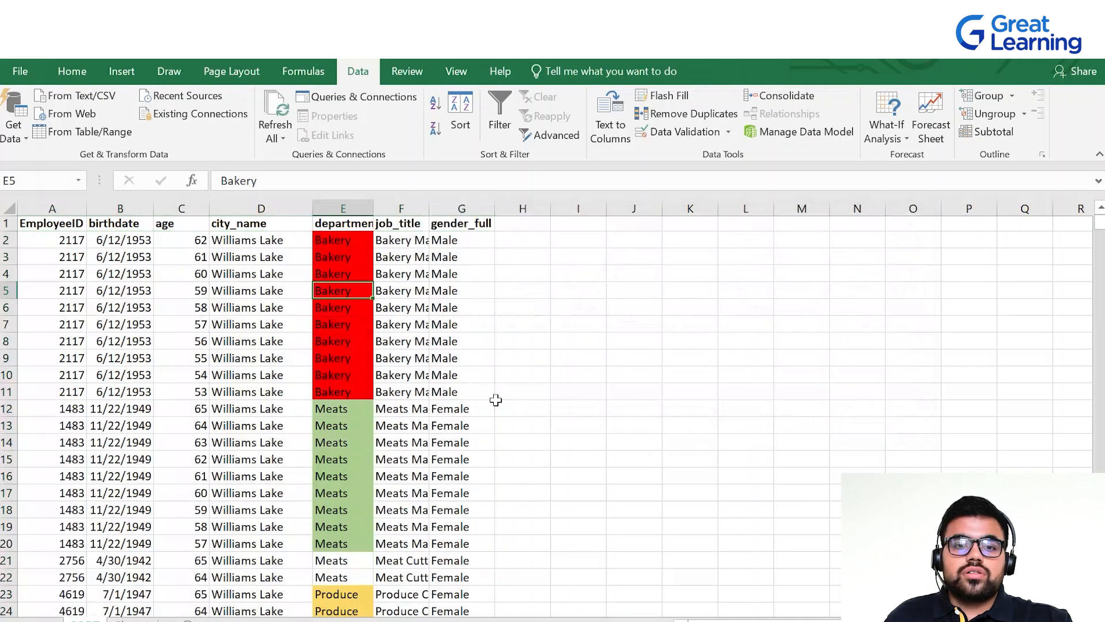
- Scroll through the employee rows sorted by department fill color
scroll(356, 344, "down", 3)
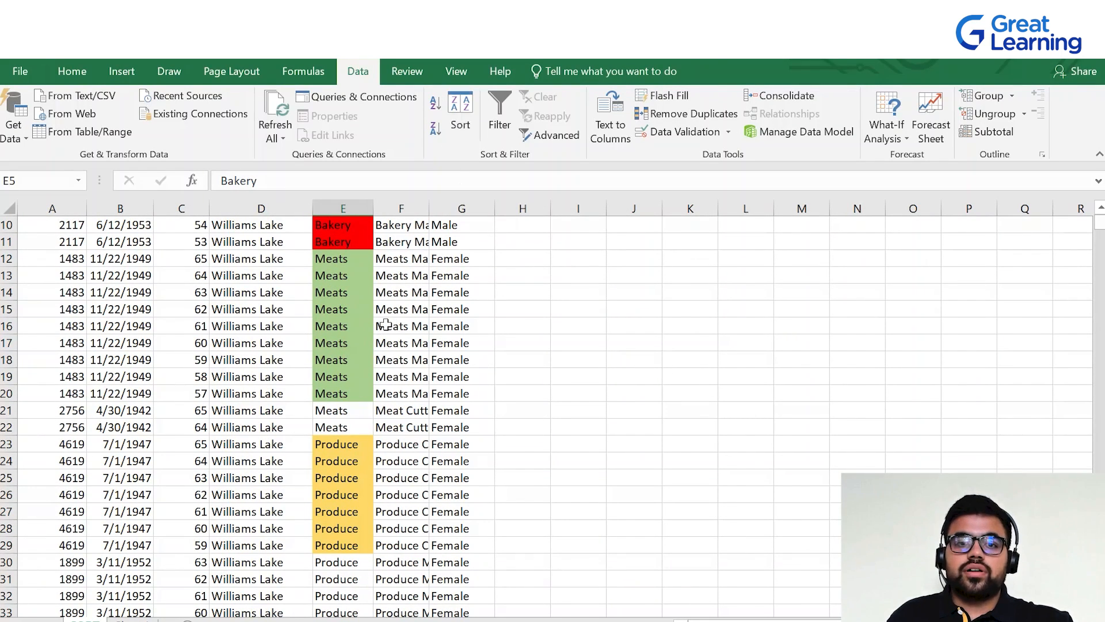
scroll(368, 345, "down", 5)
scroll(335, 455, "up", 9)
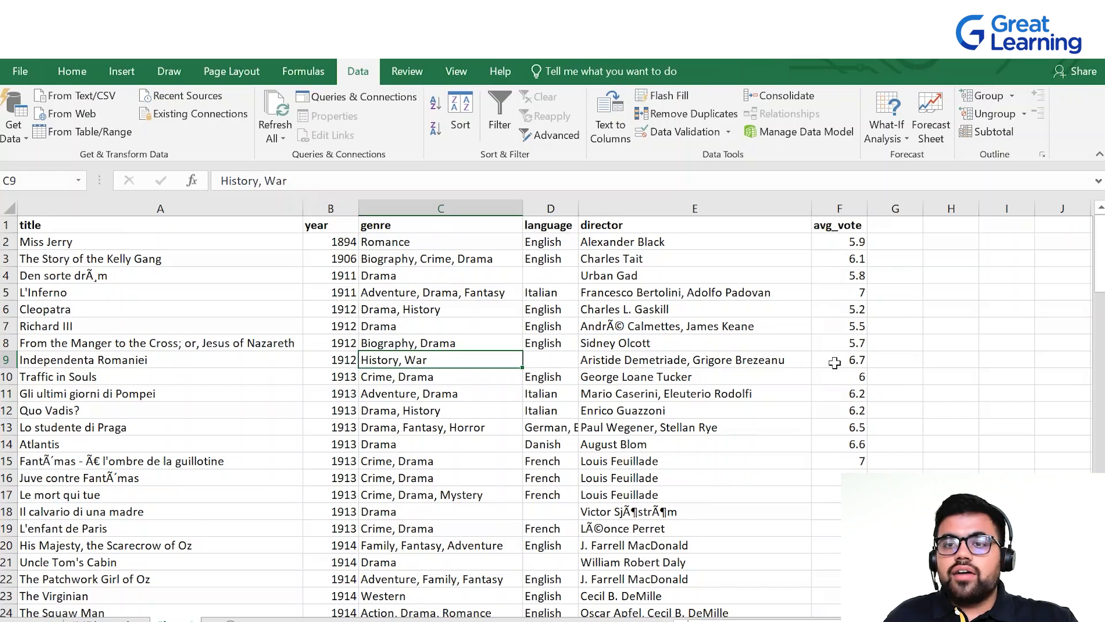
scroll(533, 351, "down", 4)
scroll(533, 350, "up", 4)
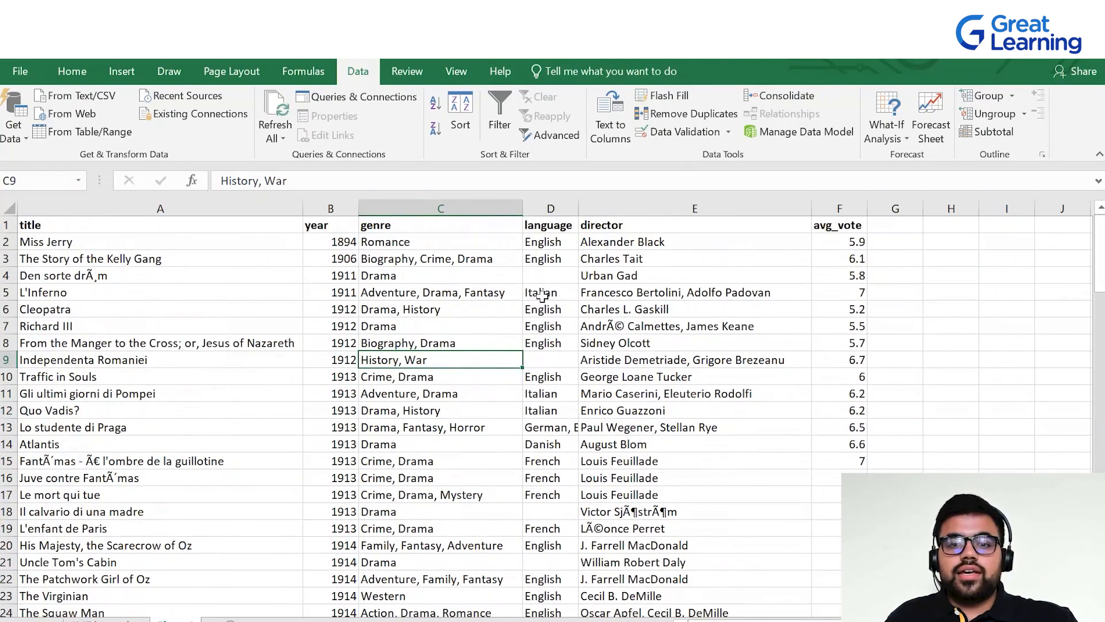
scroll(548, 384, "down", 4)
scroll(566, 338, "up", 1)
scroll(566, 338, "up", 3)
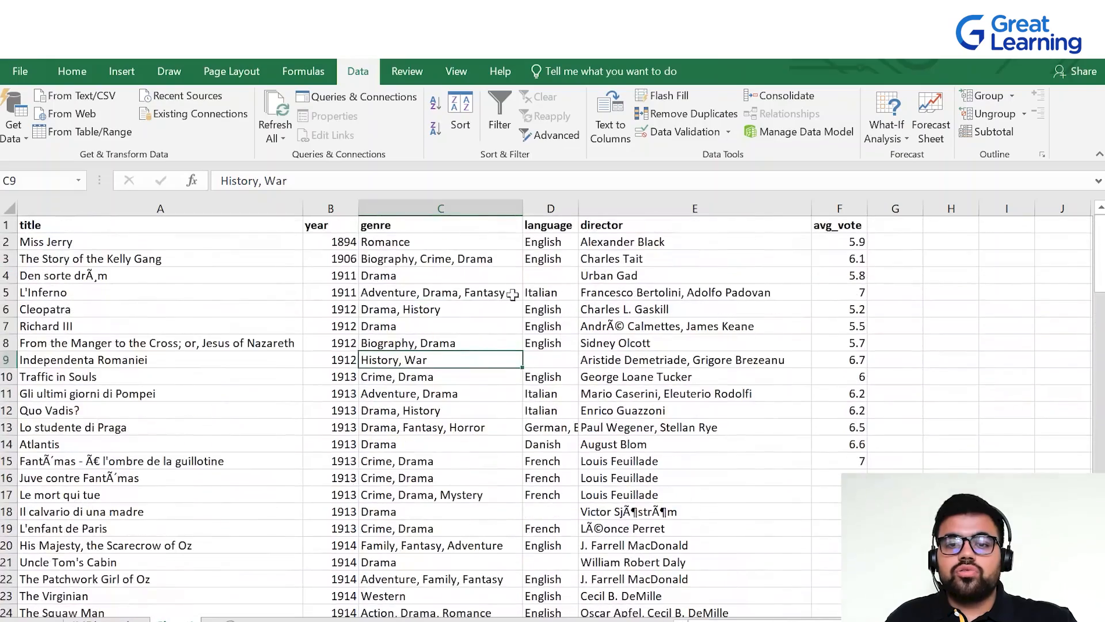
scroll(554, 271, "down", 8)
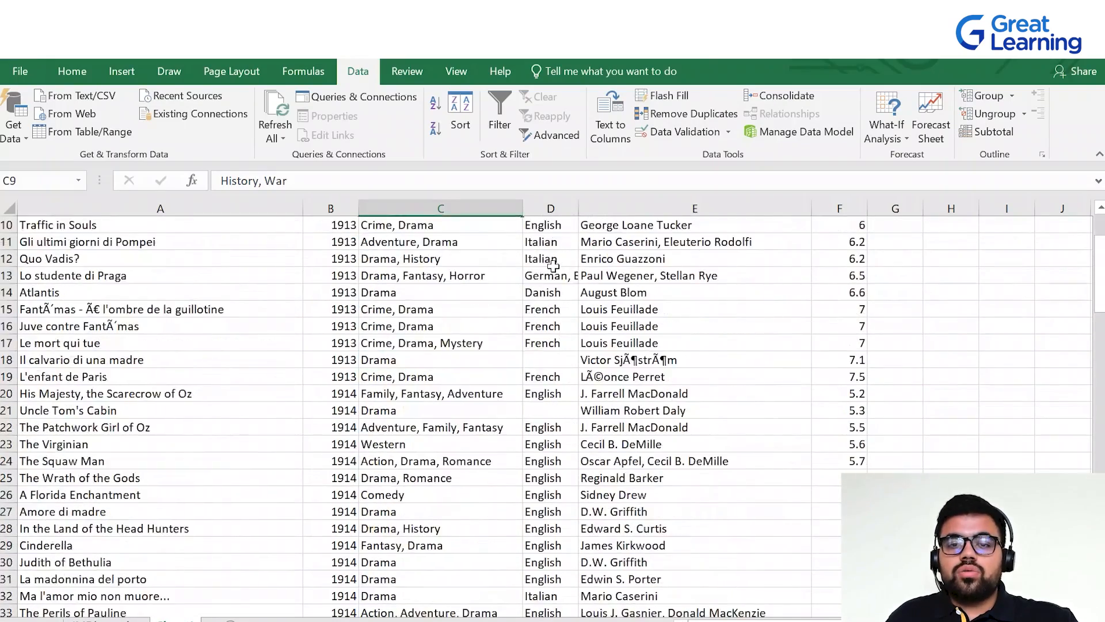
scroll(552, 328, "up", 8)
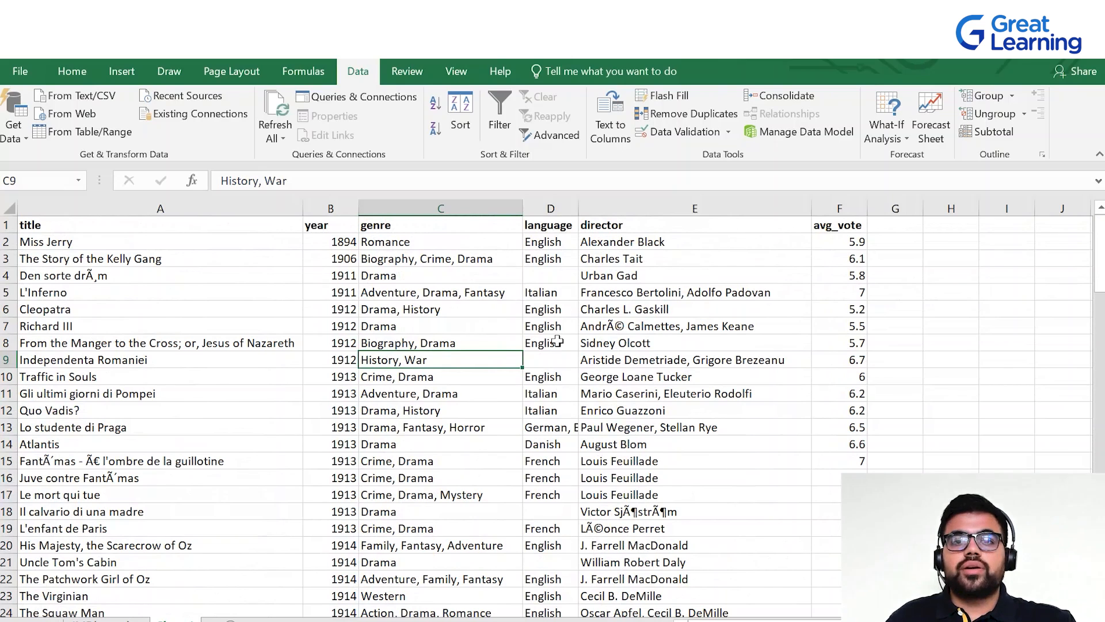
- Turn on filtering and limit the language column to English-language films
left_click(505, 111)
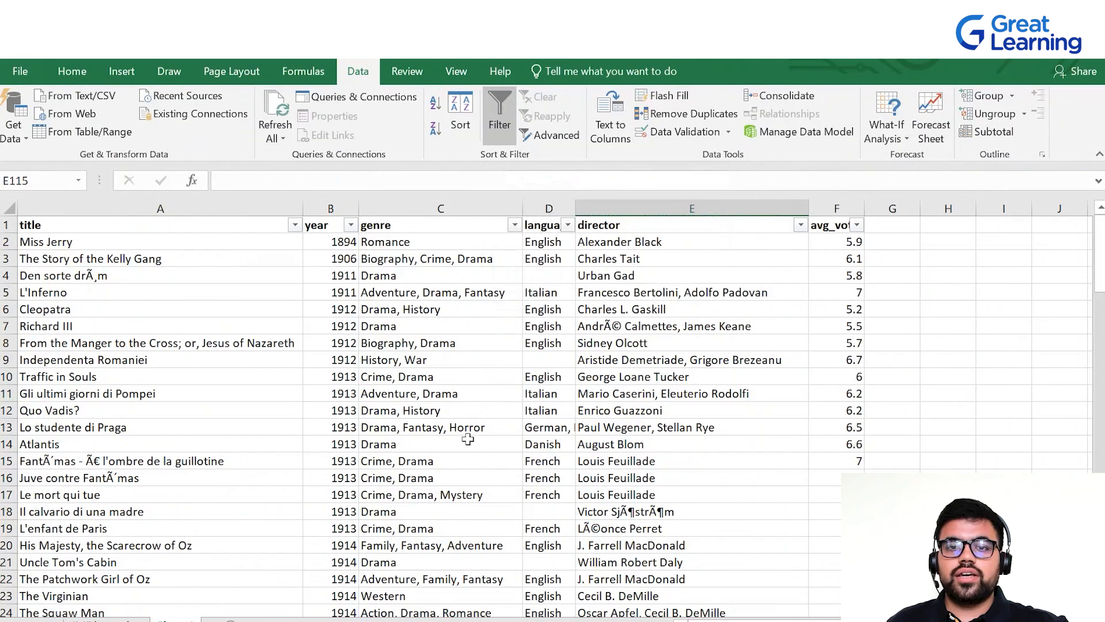
left_click(568, 224)
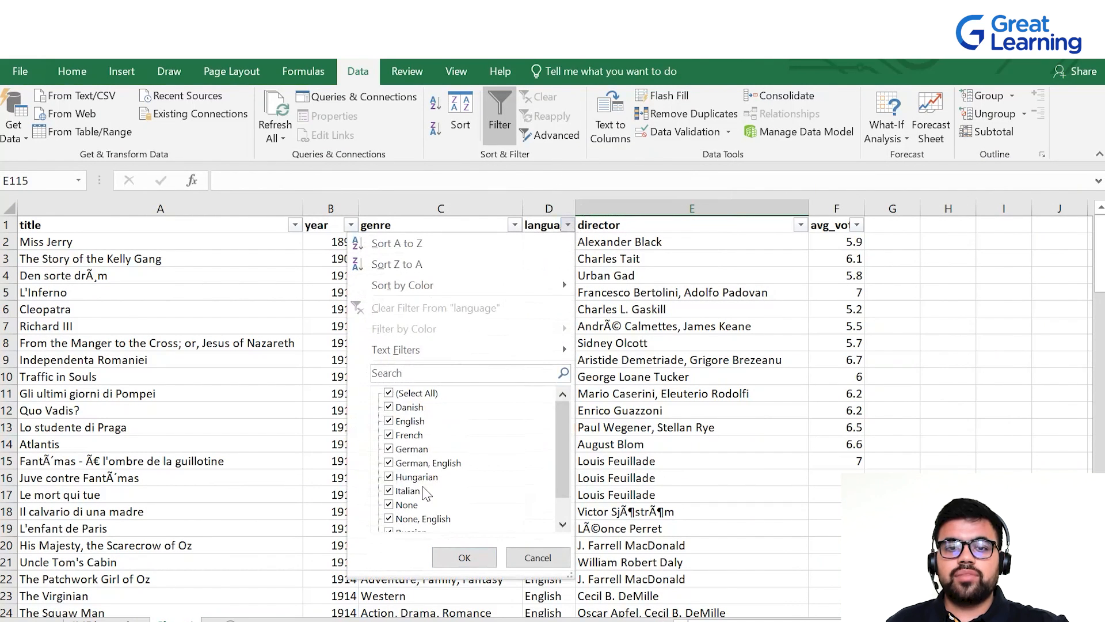
scroll(444, 431, "down", 1)
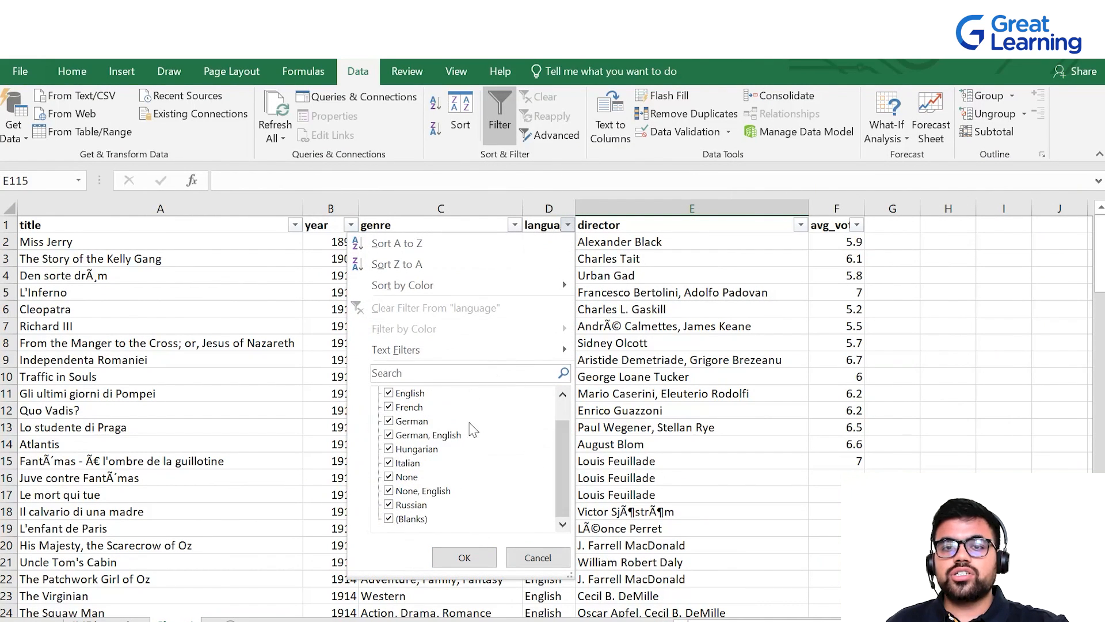
scroll(479, 492, "up", 1)
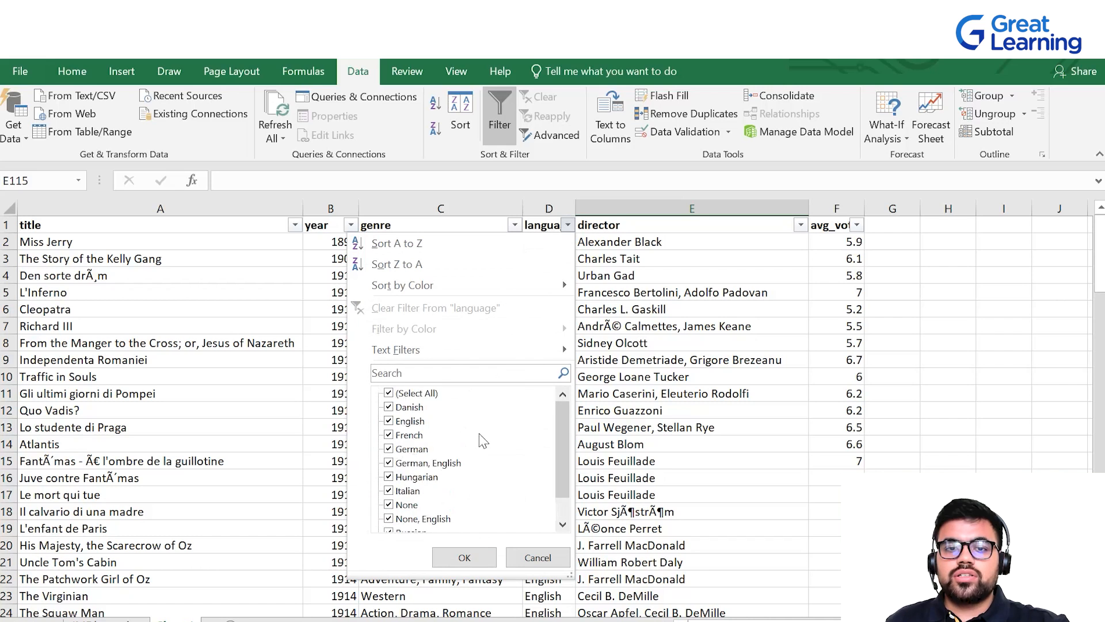
left_click(389, 393)
left_click(389, 421)
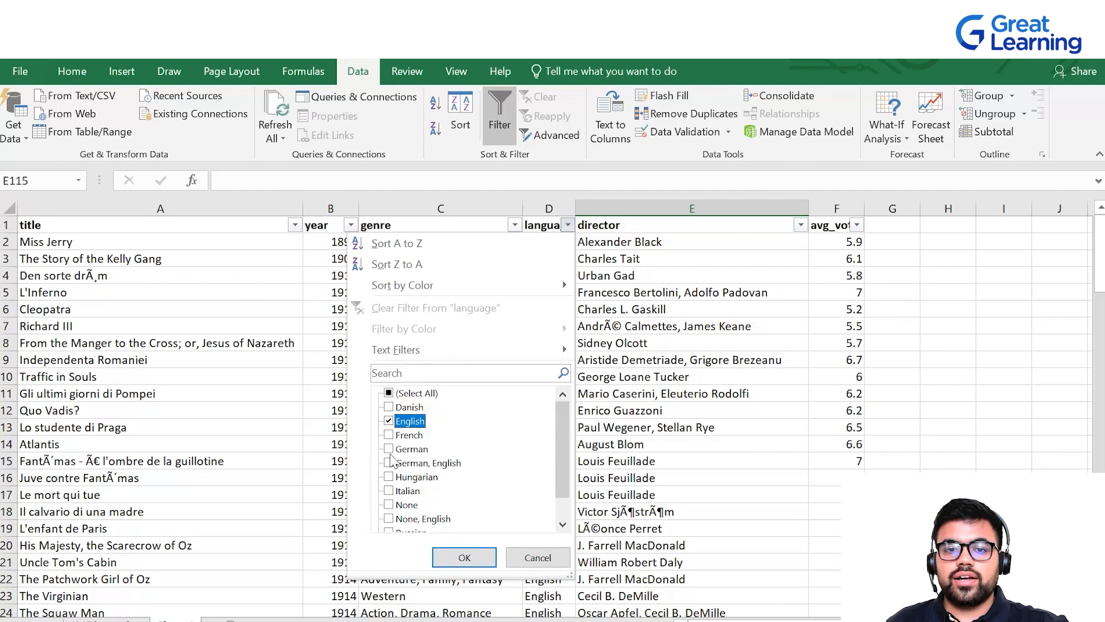
left_click(464, 557)
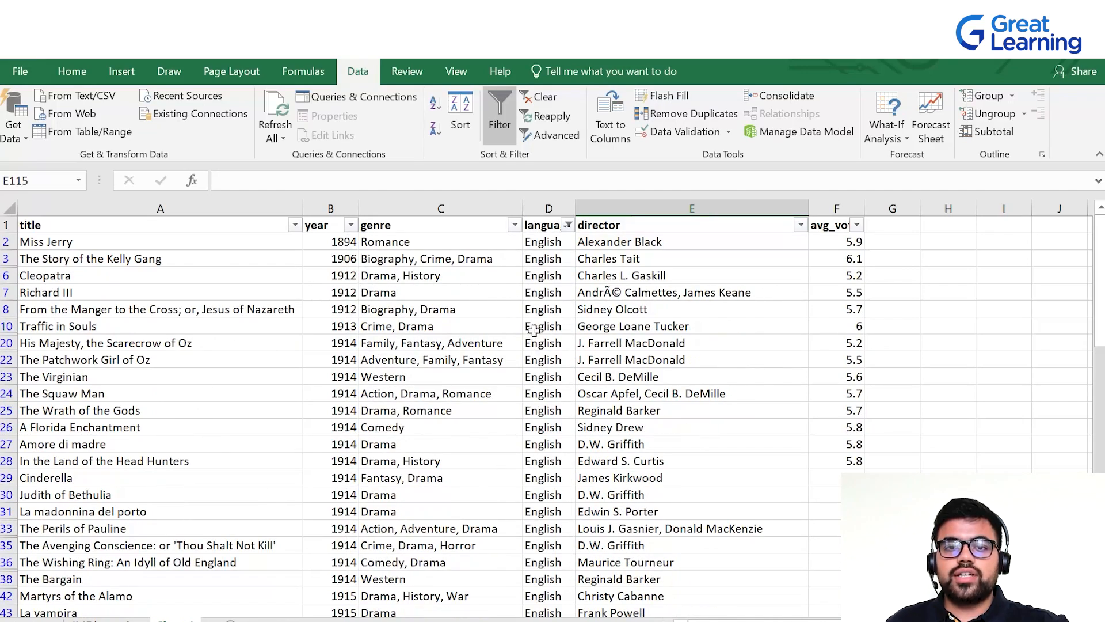
- Switch the language filter from English to French so only French films show
scroll(543, 362, "down", 13)
scroll(543, 377, "down", 5)
scroll(544, 368, "up", 15)
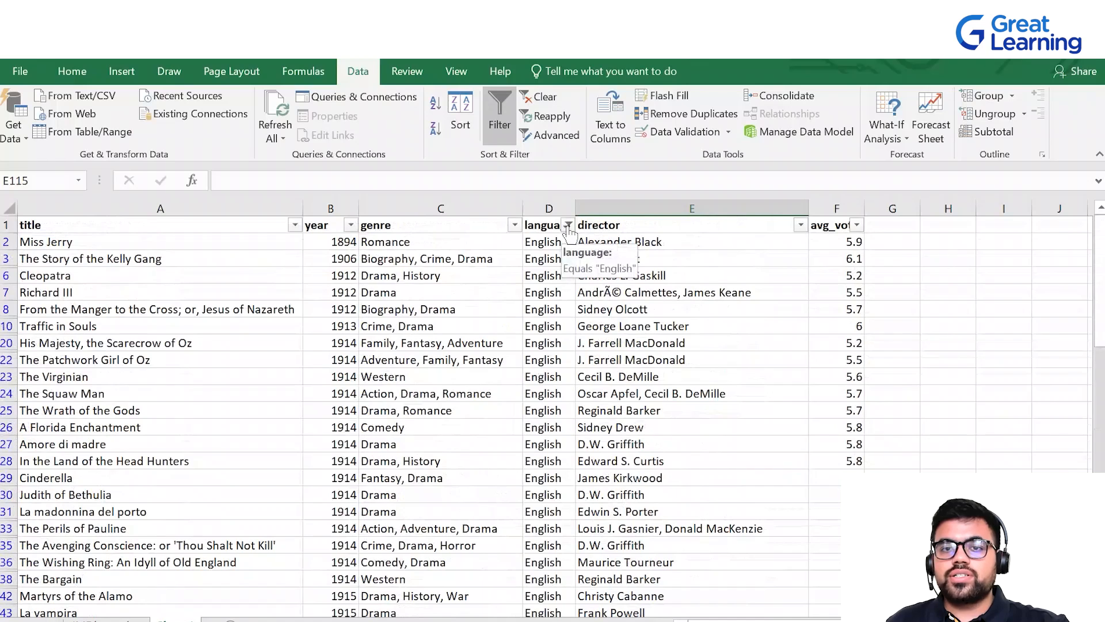
left_click(568, 225)
left_click(399, 435)
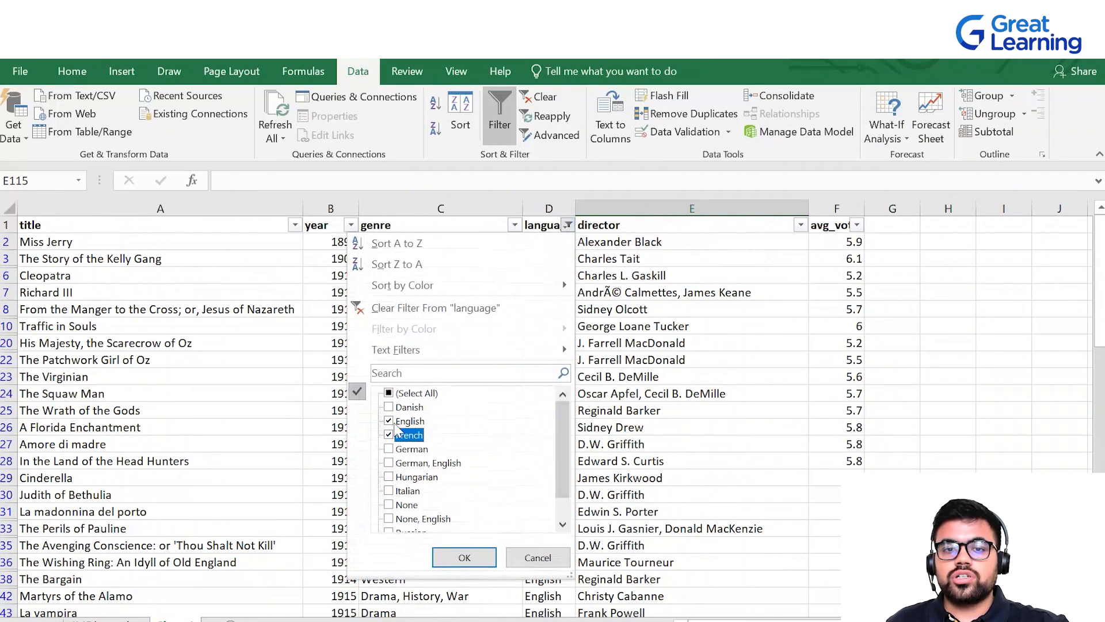
left_click(389, 422)
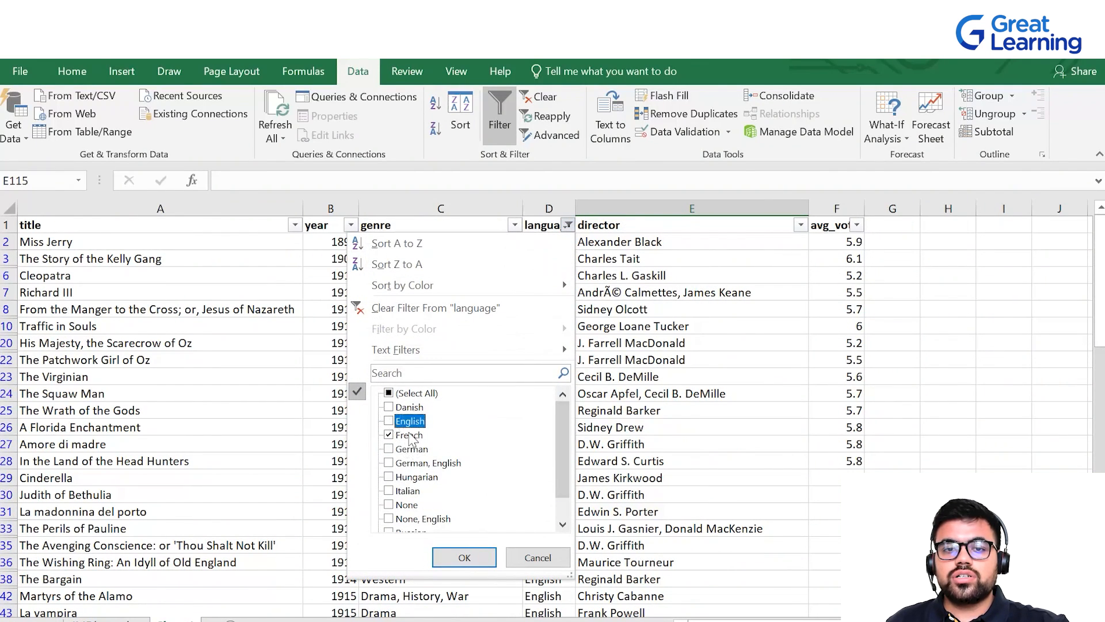
left_click(464, 558)
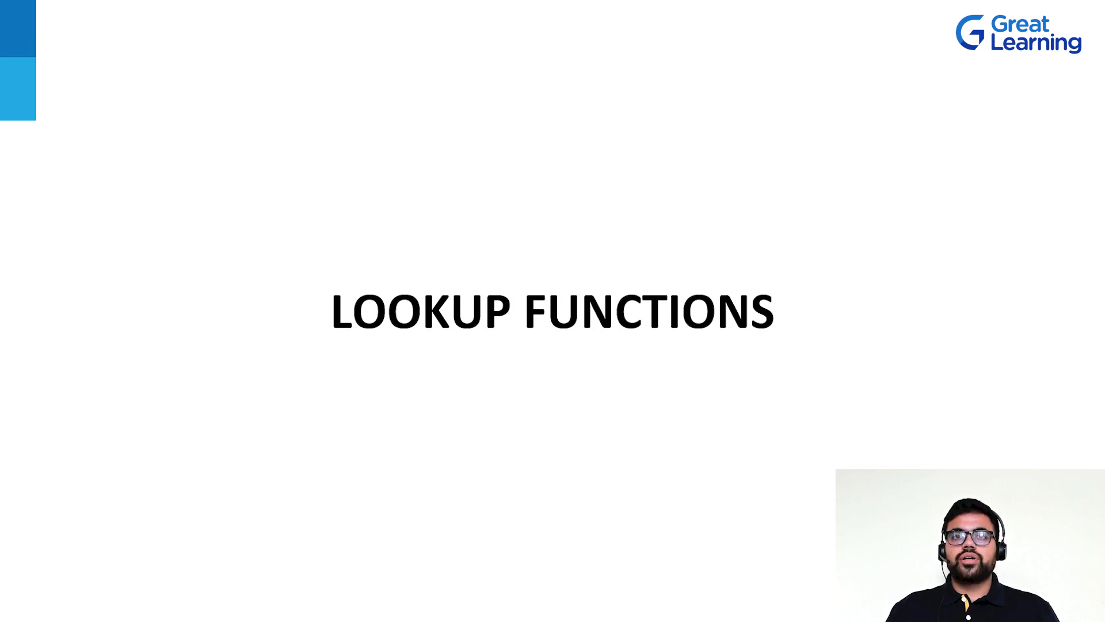
- Advance to the slide defining VLOOKUP and its syntax
key("Right")
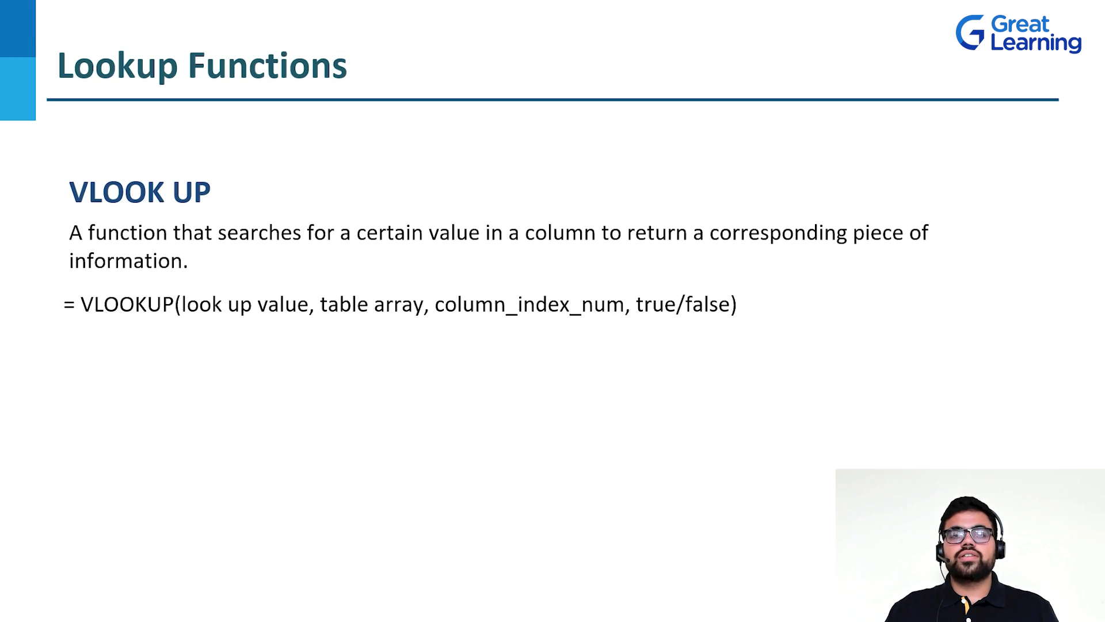
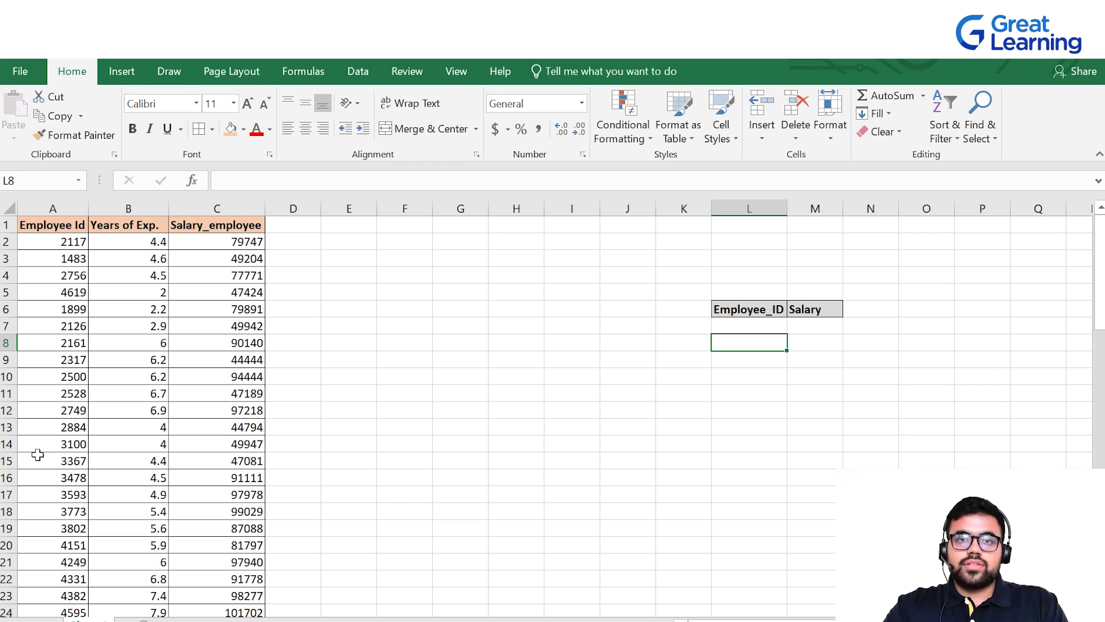
left_click(743, 329)
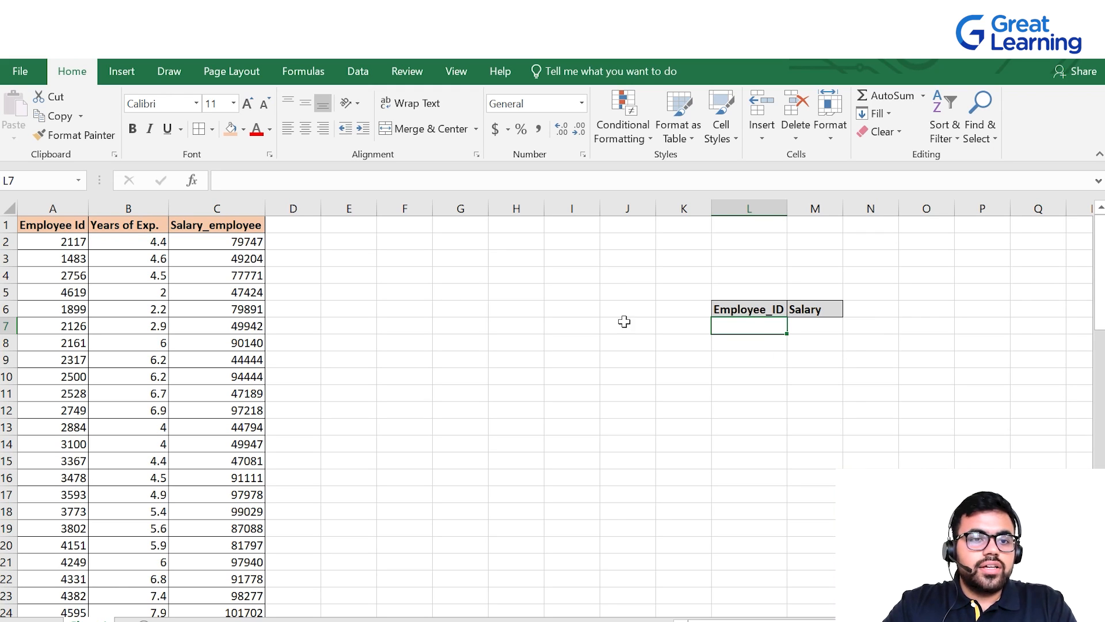
left_click(63, 359)
left_click(50, 340)
left_click(734, 327)
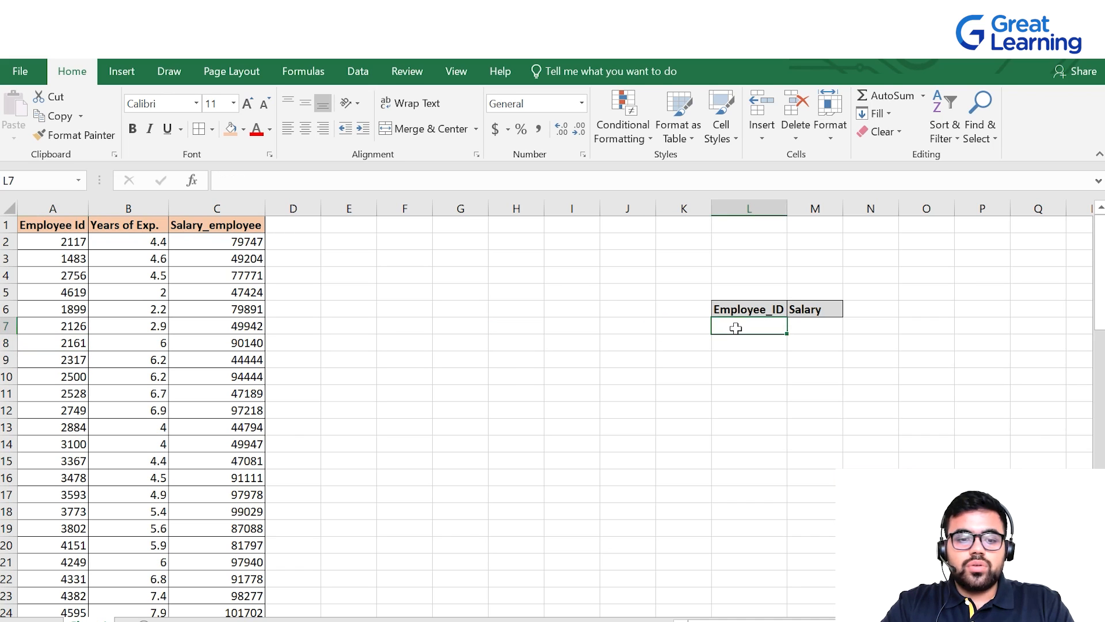
type("2161")
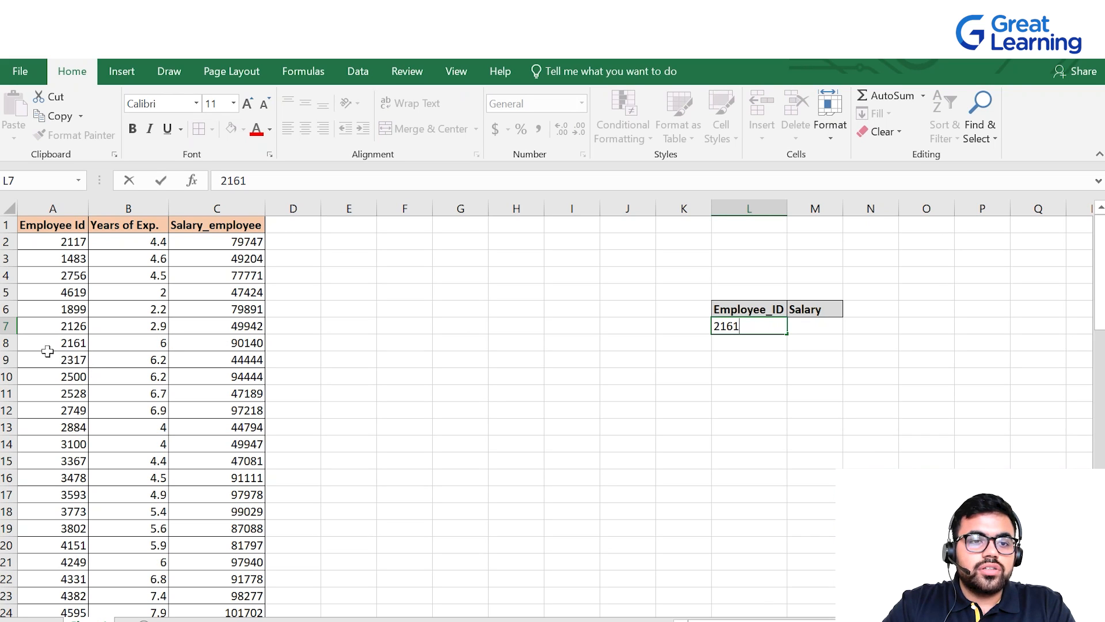
left_click(8, 343)
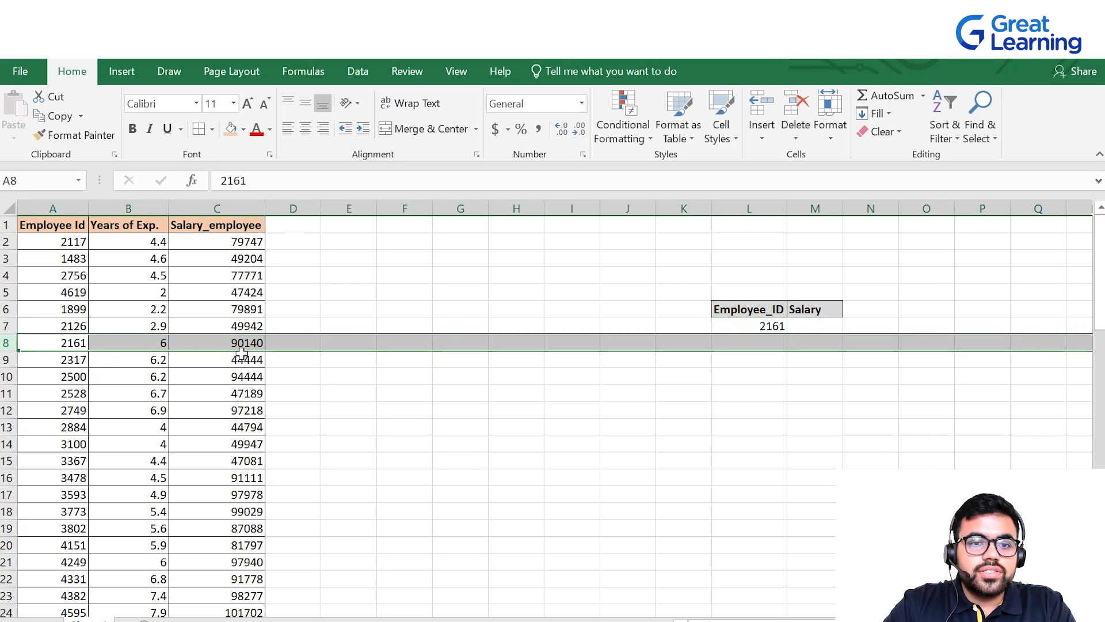
left_click(810, 325)
type("90140")
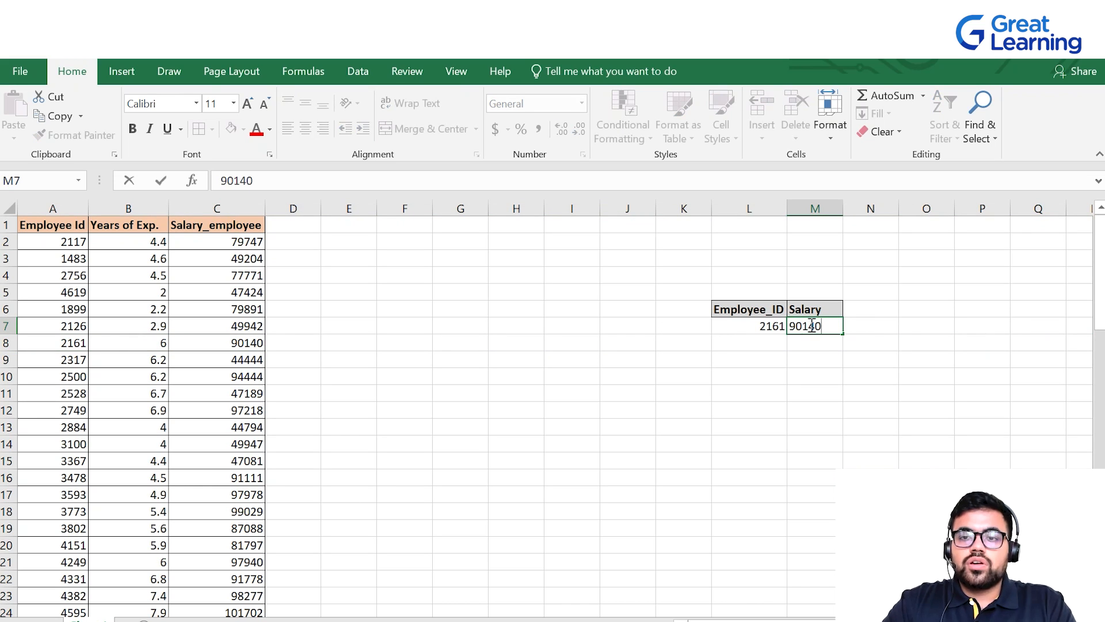
left_click(811, 362)
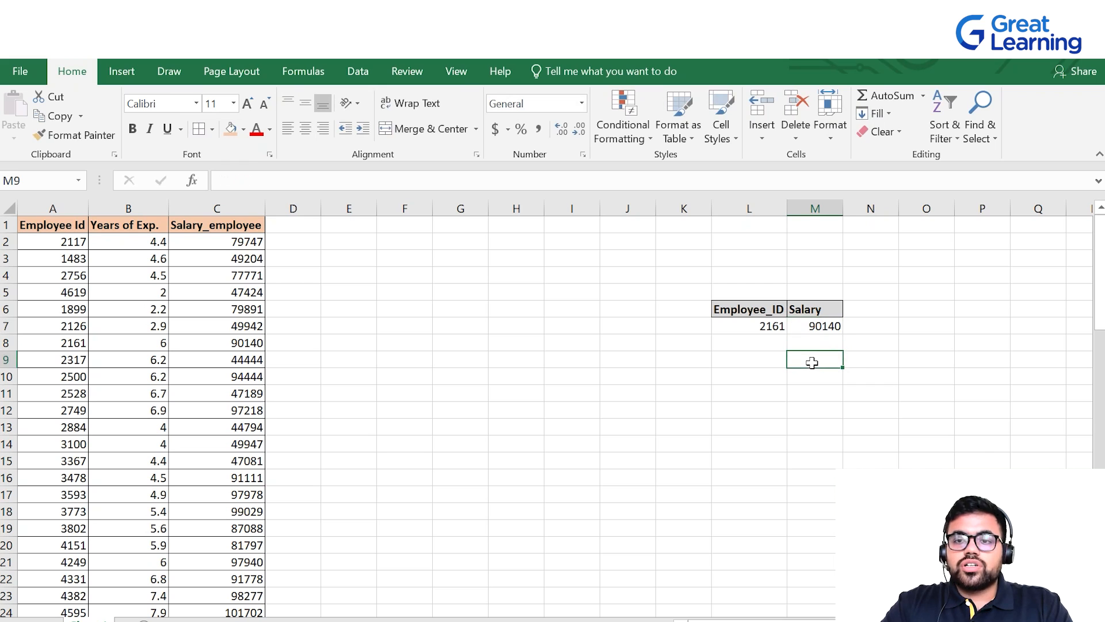
left_click(766, 330)
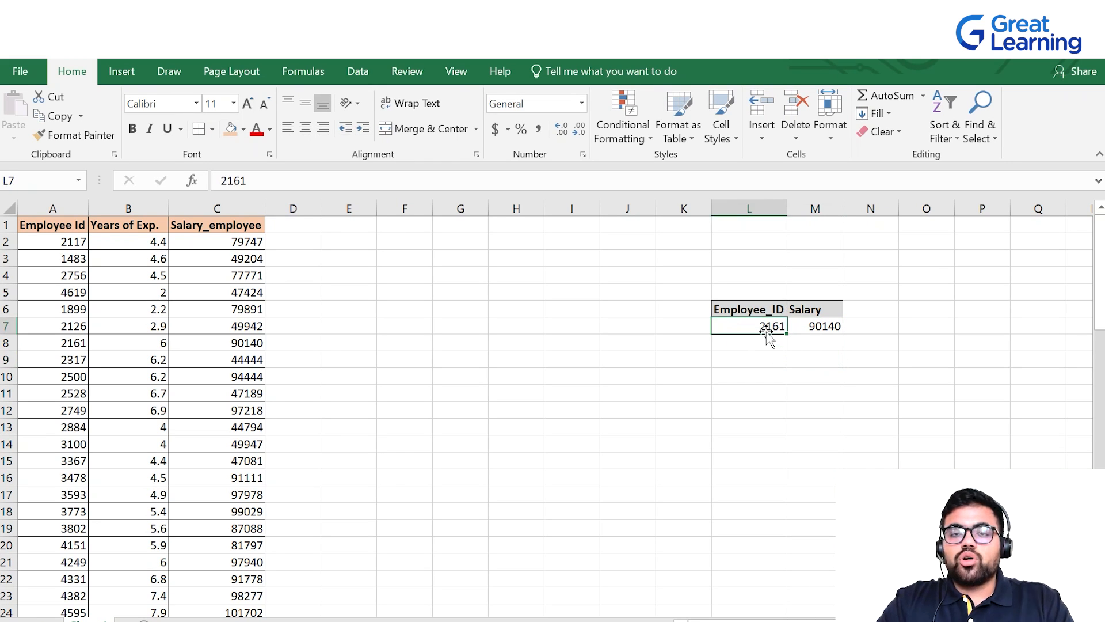
left_click(823, 330)
key("BackSpace")
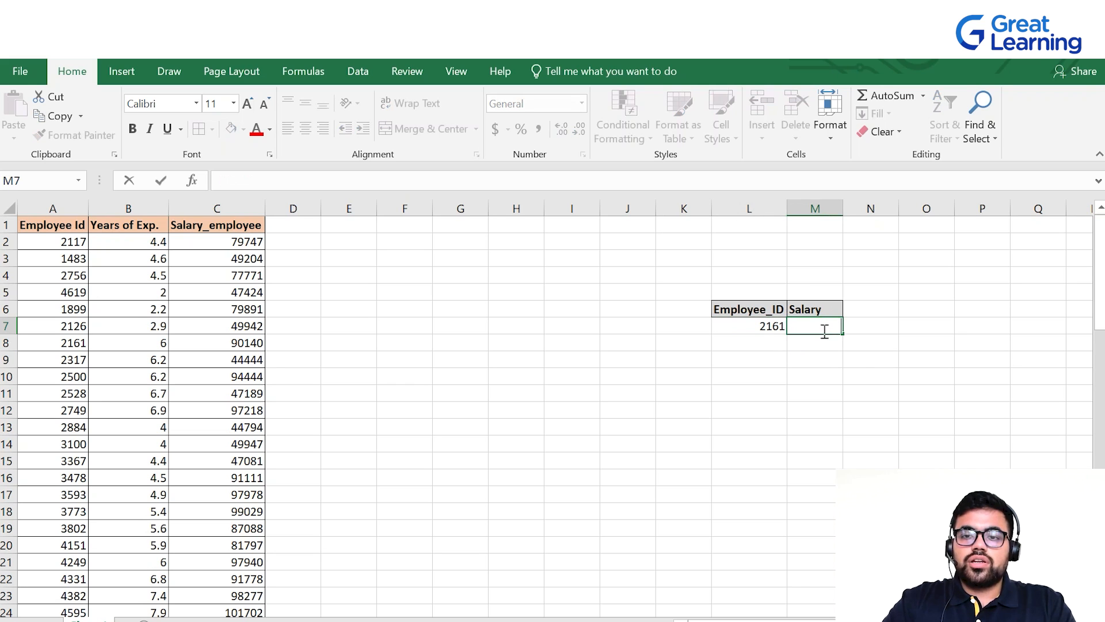
left_click(769, 327)
key("BackSpace")
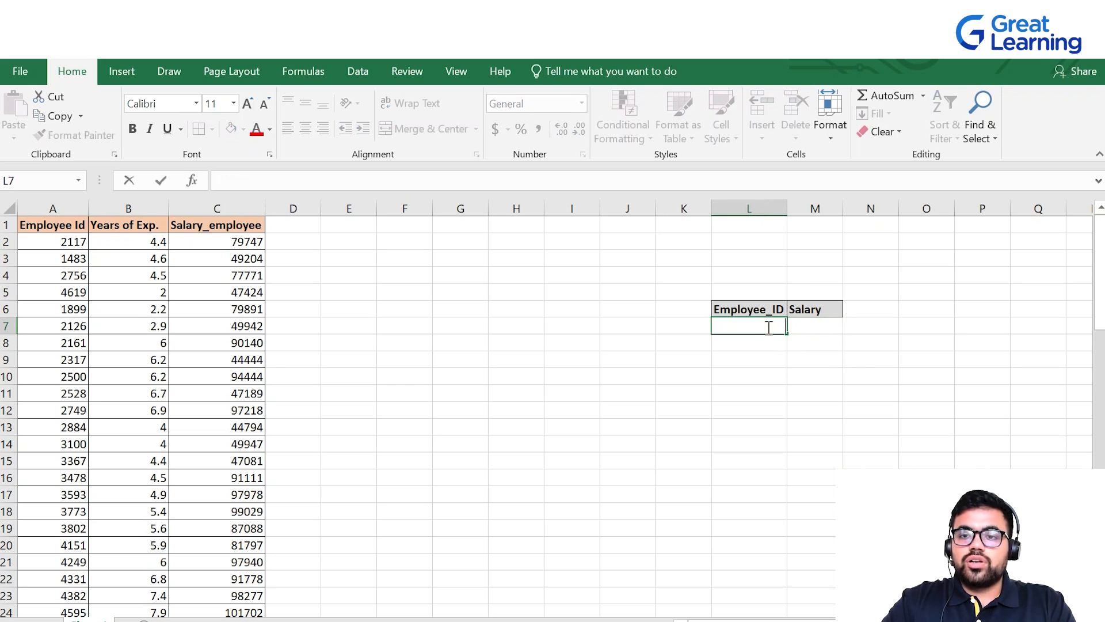
left_click(798, 328)
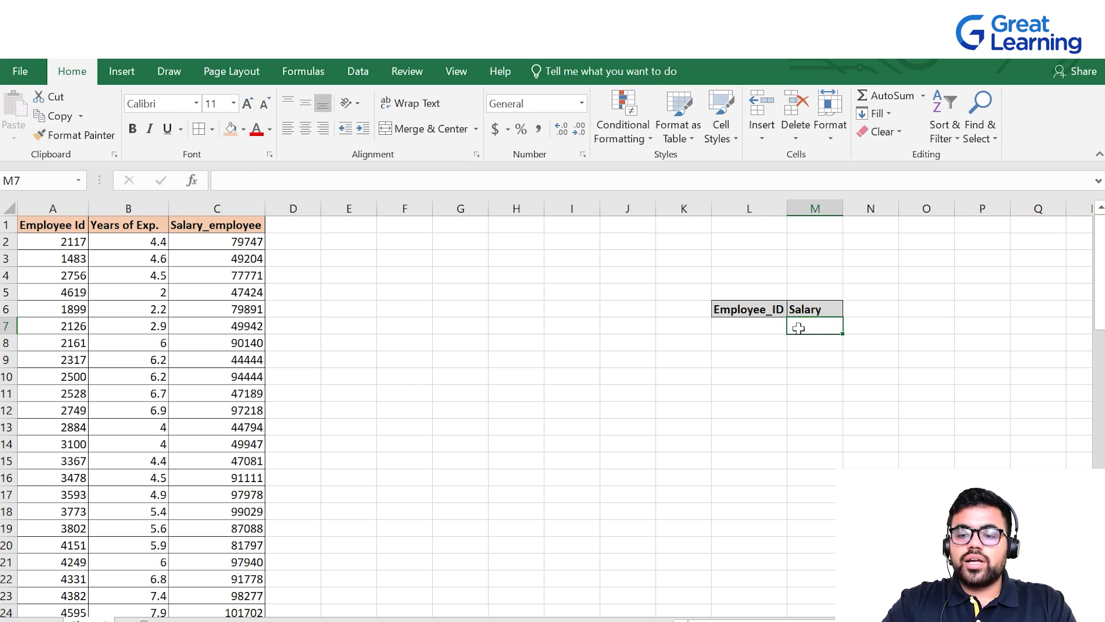
- Enter =VLOOKUP(L7,A1:C32,3,FALSE) in M7 to return the salary for the ID in L7
type("=")
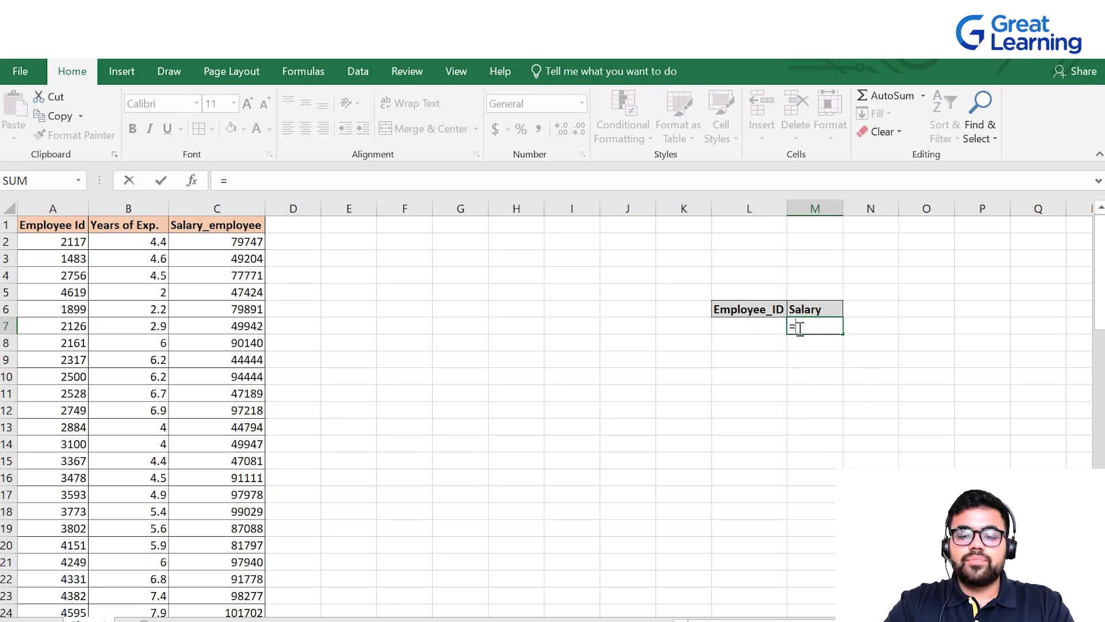
type("VLOO")
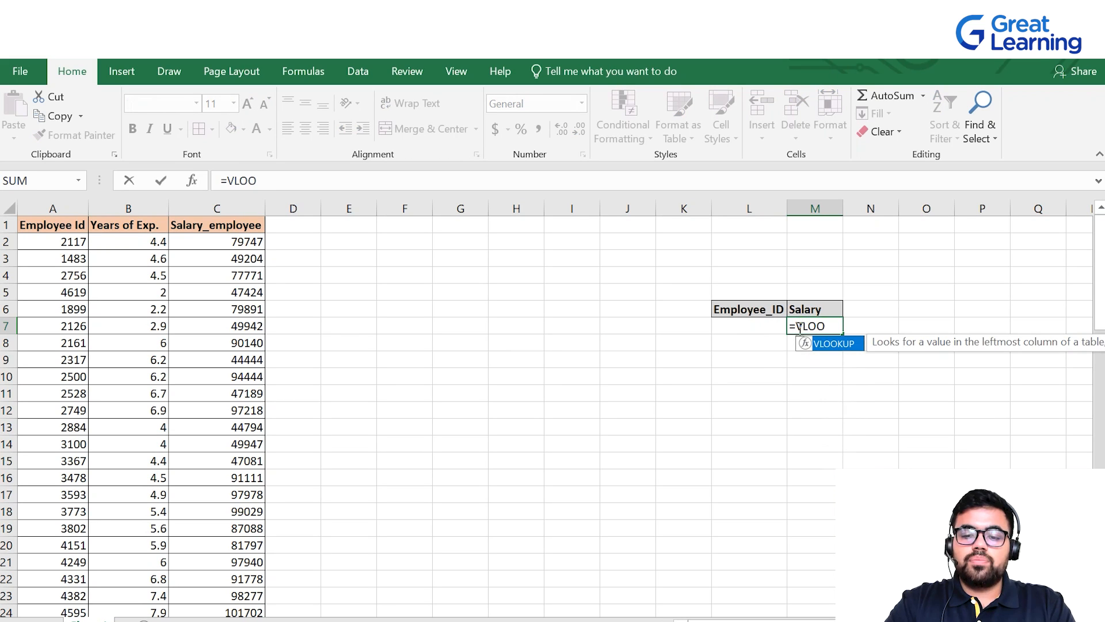
type("KUP")
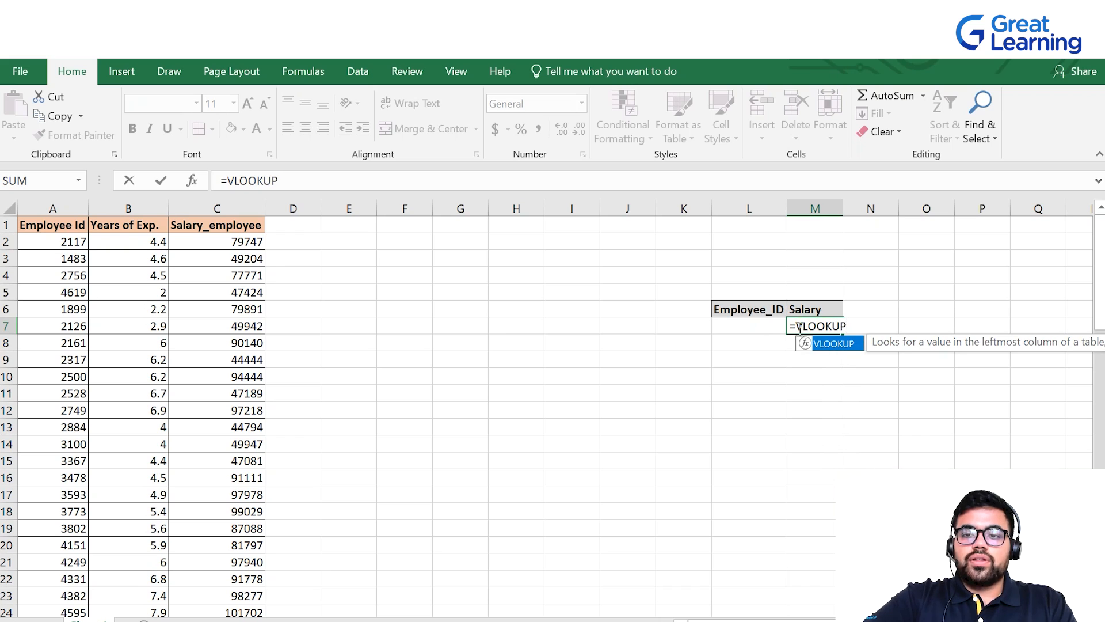
type("(")
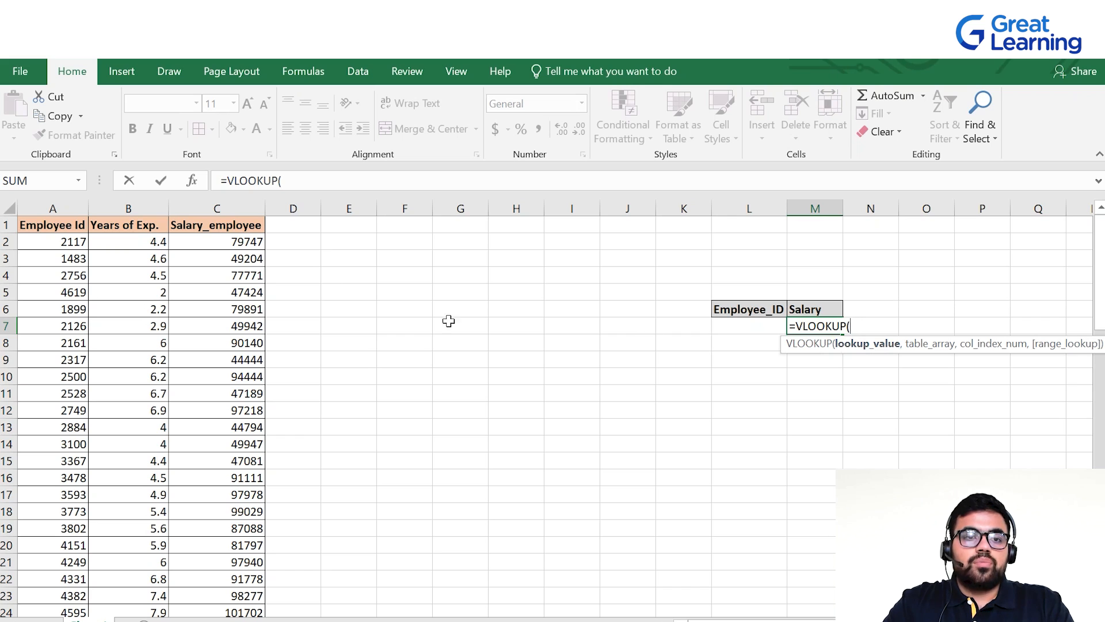
left_click(747, 328)
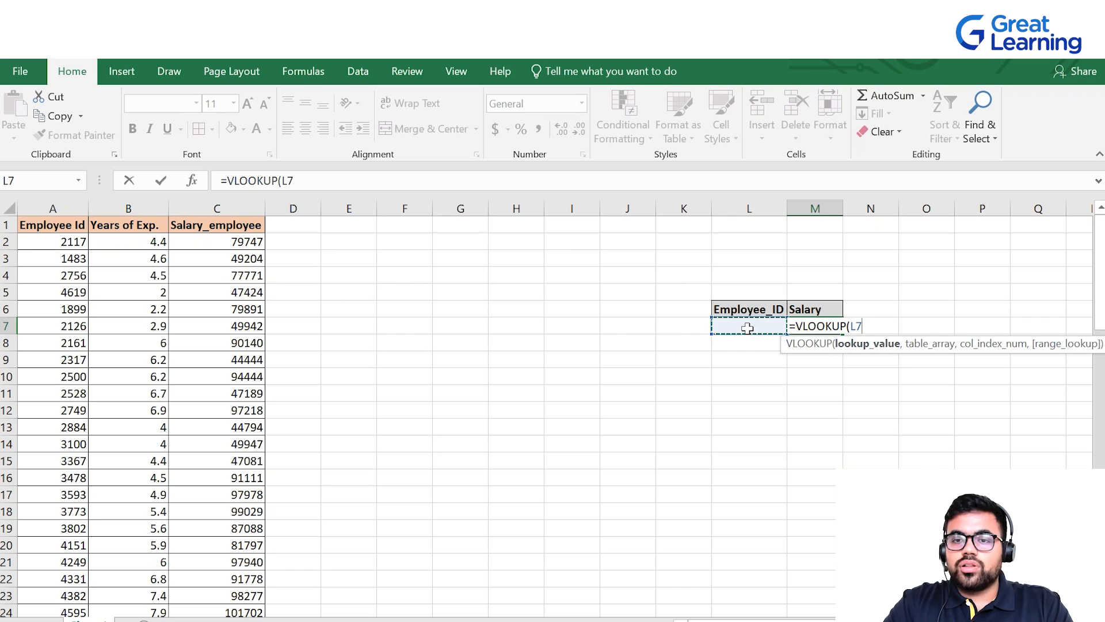
type(",")
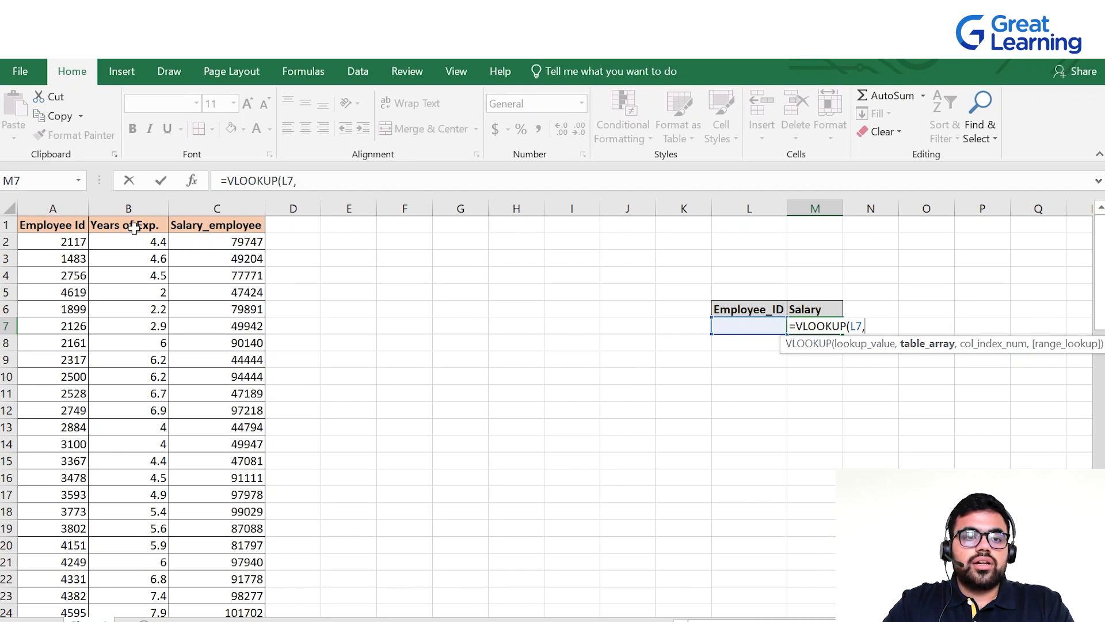
left_click_drag(75, 224, 230, 617)
scroll(429, 409, "up", 4)
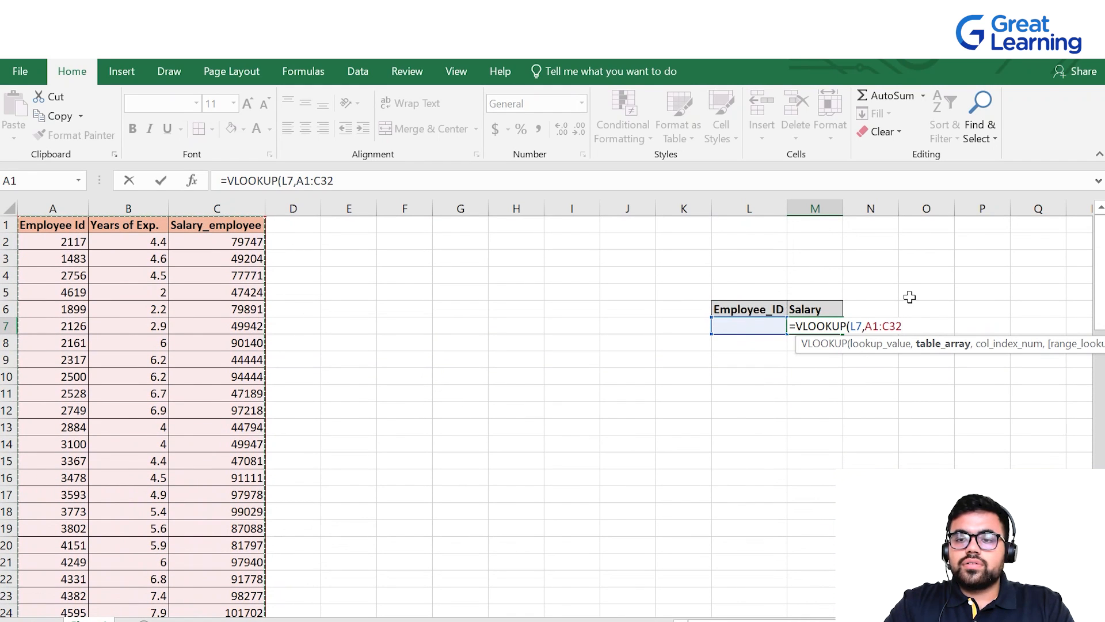
type(",")
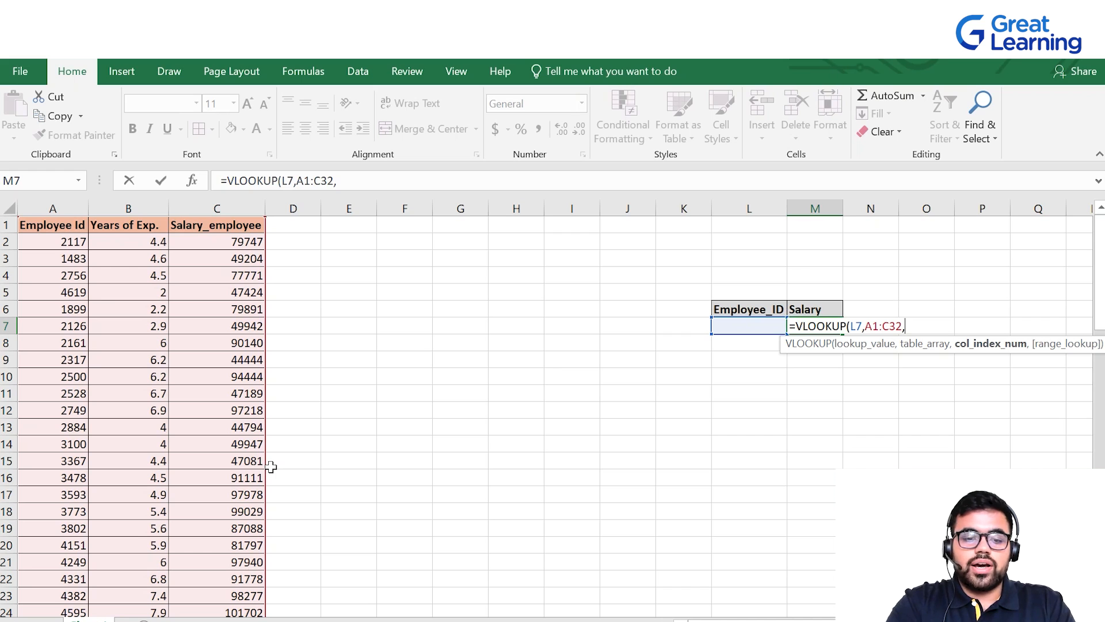
type("3,")
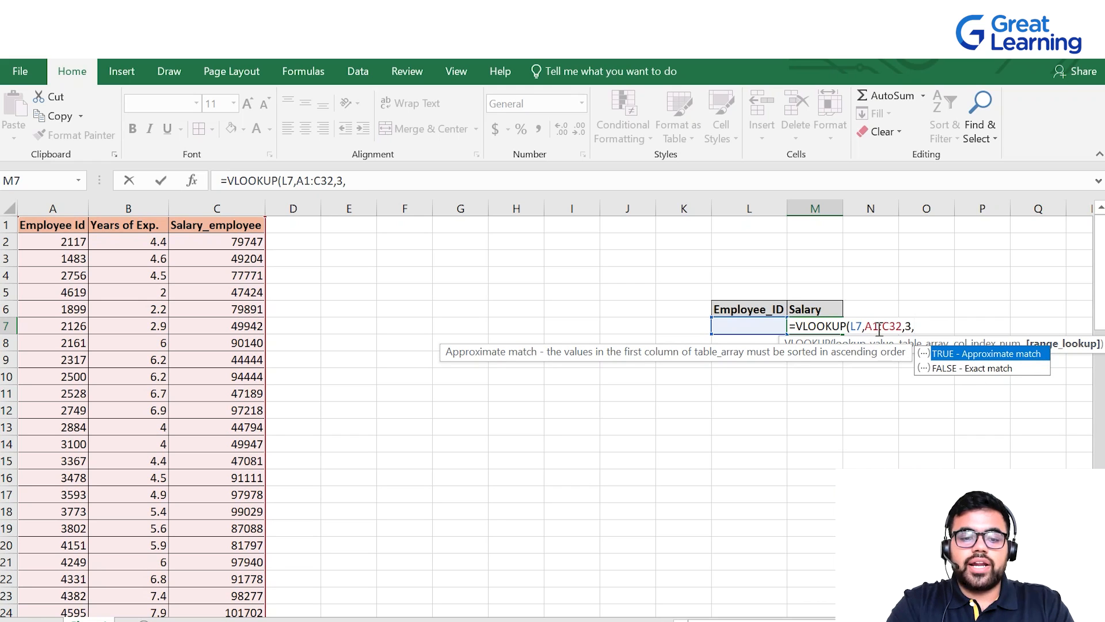
type("FALS")
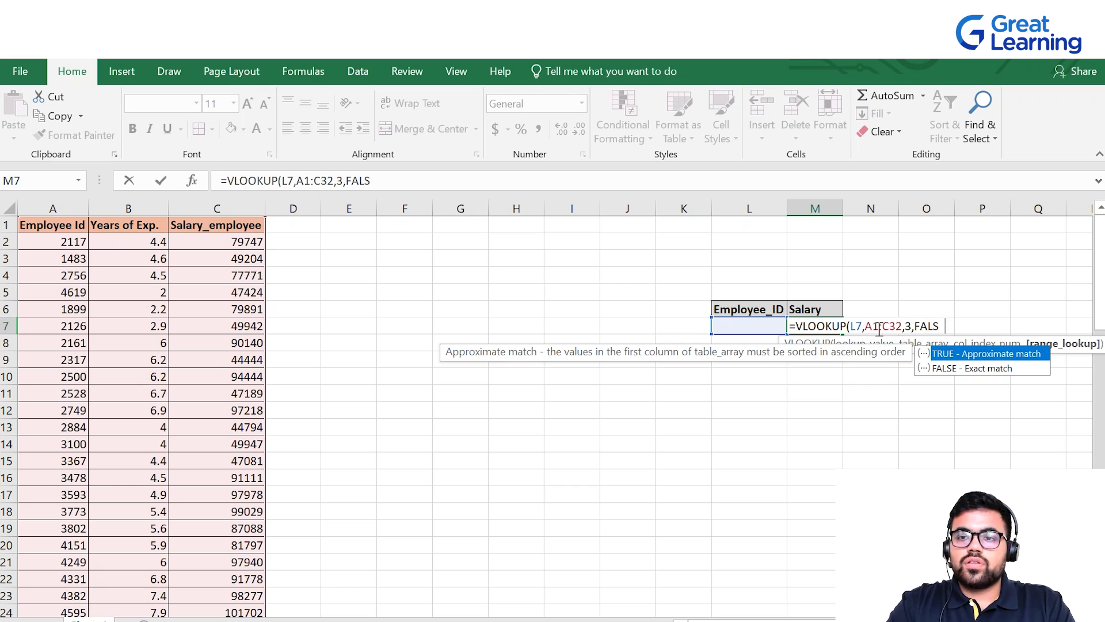
type("E)")
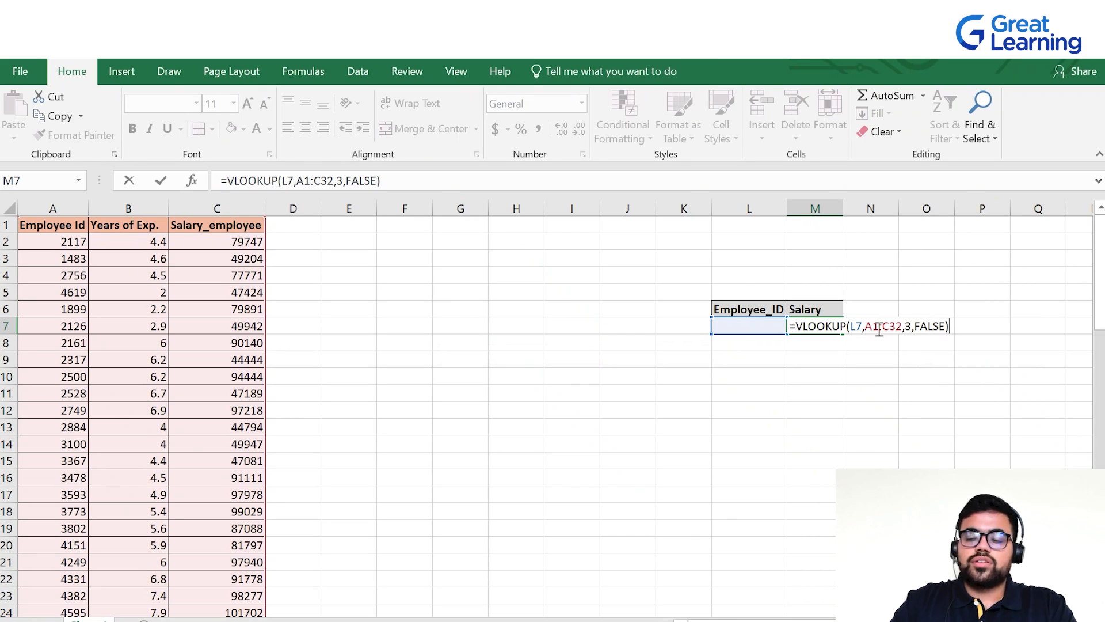
key("Return")
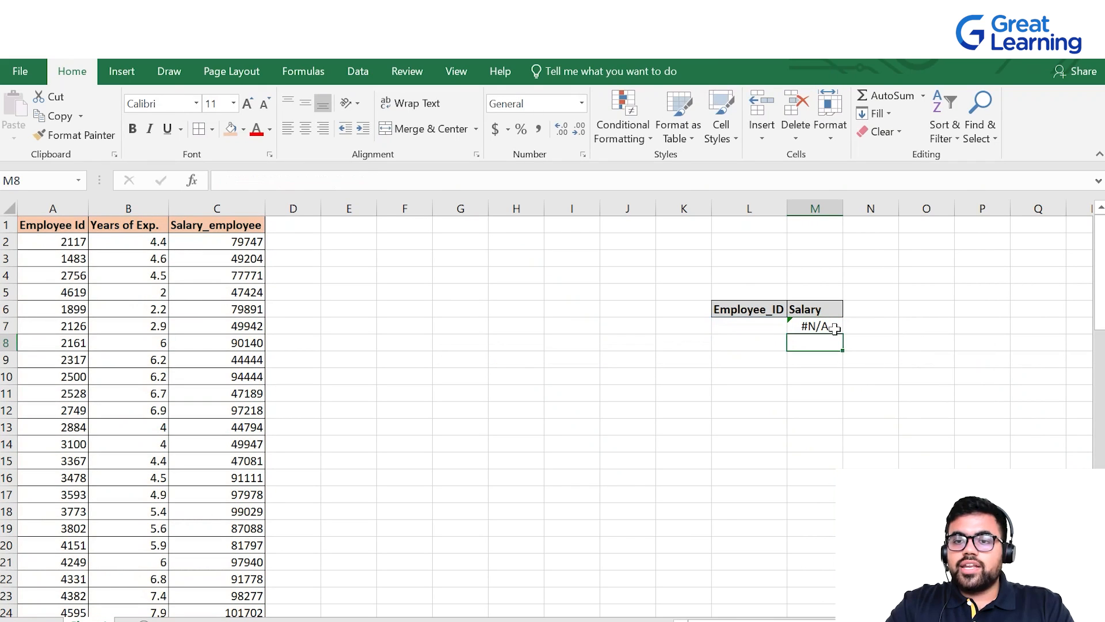
- Enter Employee_ID 2126 in L7 and verify the salary 49942 against its table row
left_click(754, 330)
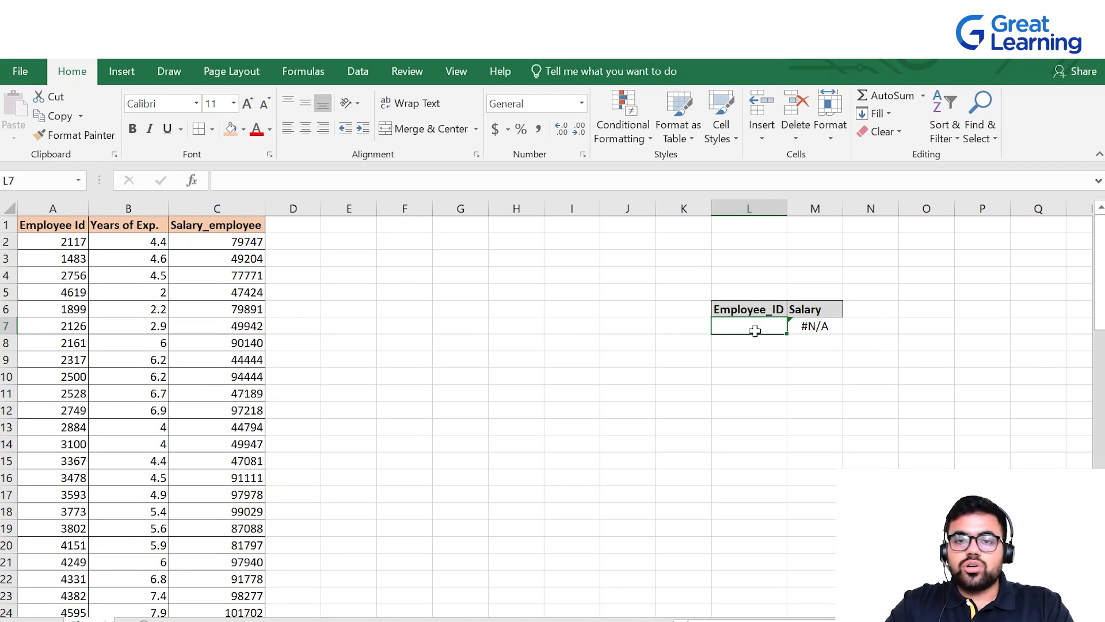
left_click(58, 328)
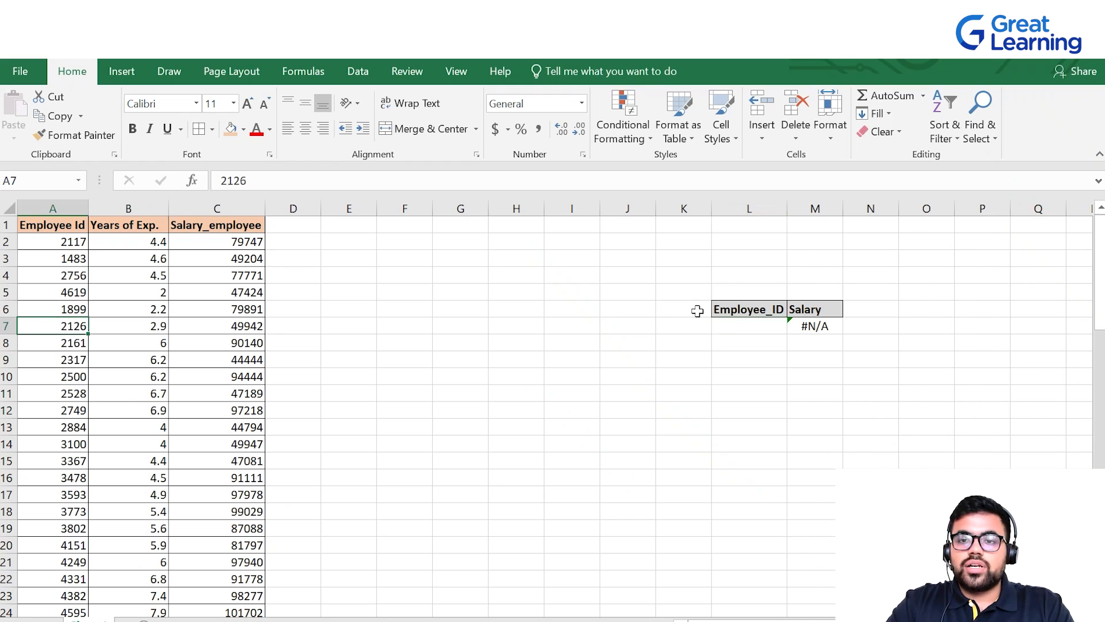
left_click(738, 326)
type("2126")
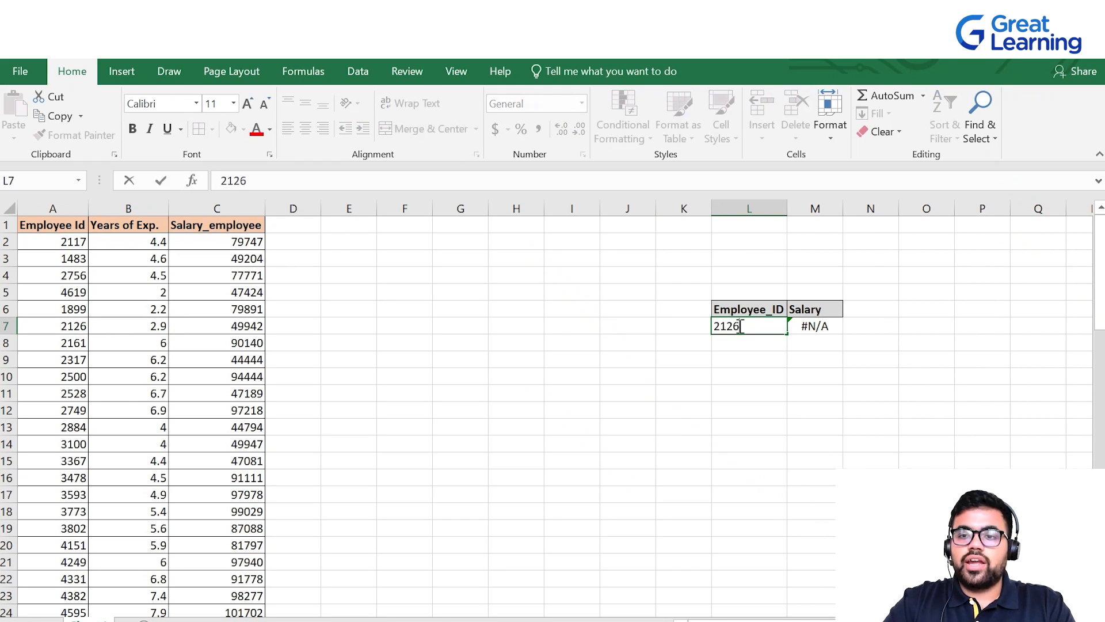
key("Return")
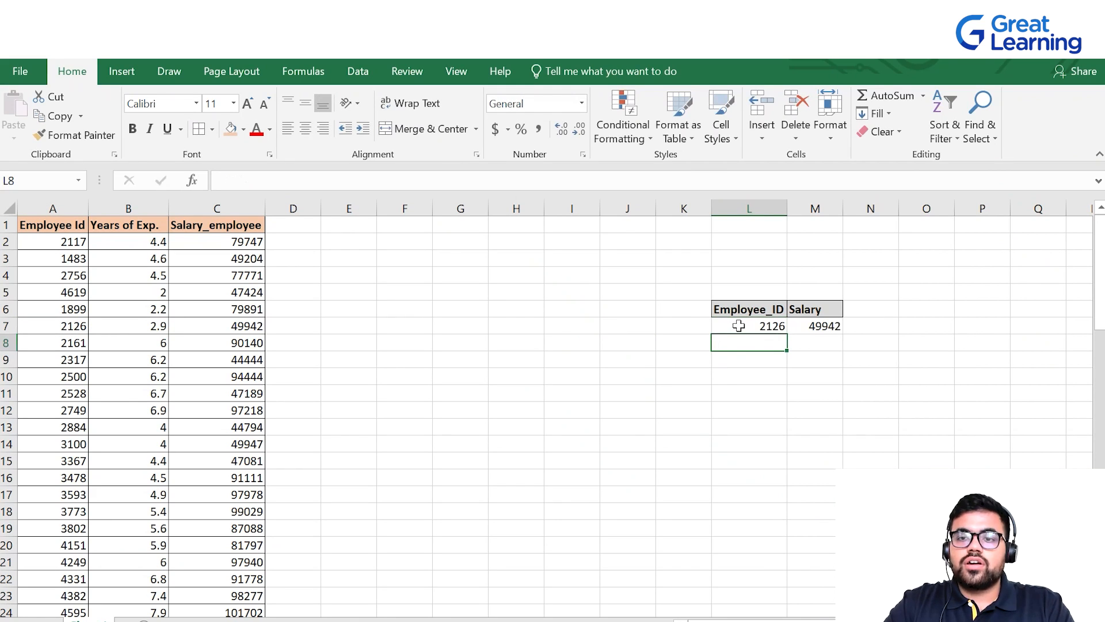
left_click(832, 327)
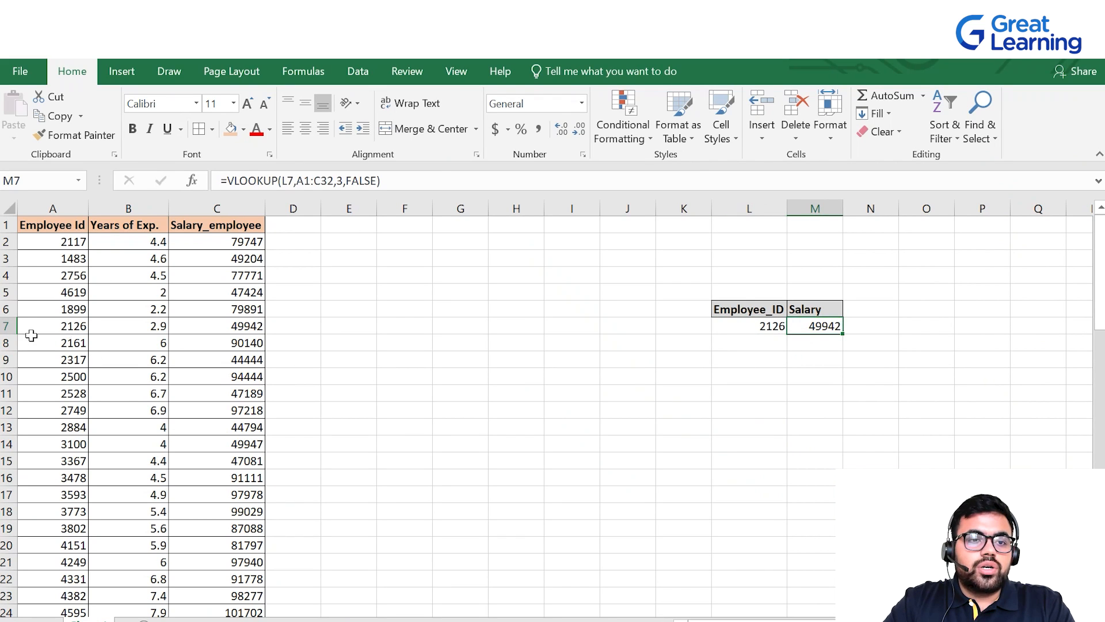
left_click(7, 326)
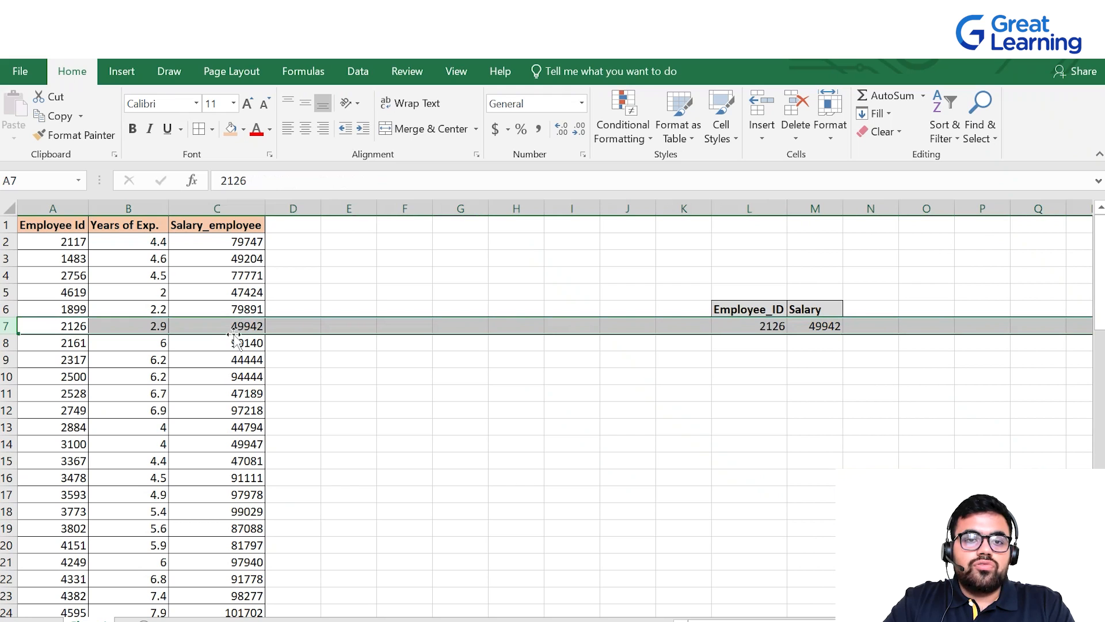
right_click(622, 409)
key("Escape")
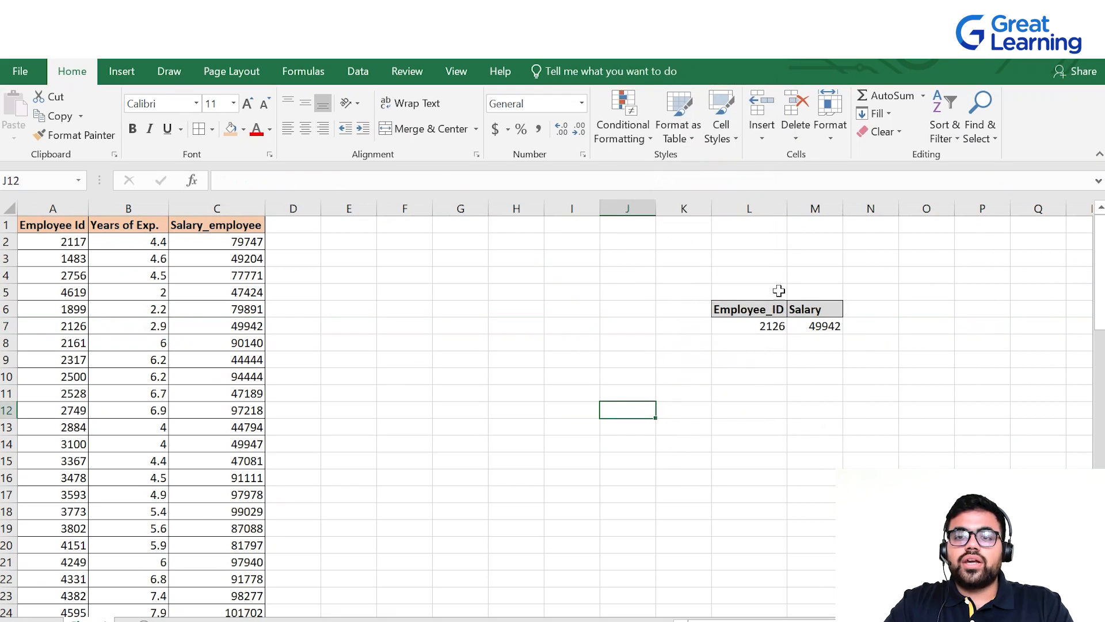
- Replace the ID with 3773 and confirm M7 returns 99029, matching row 18
left_click(747, 328)
key("BackSpace")
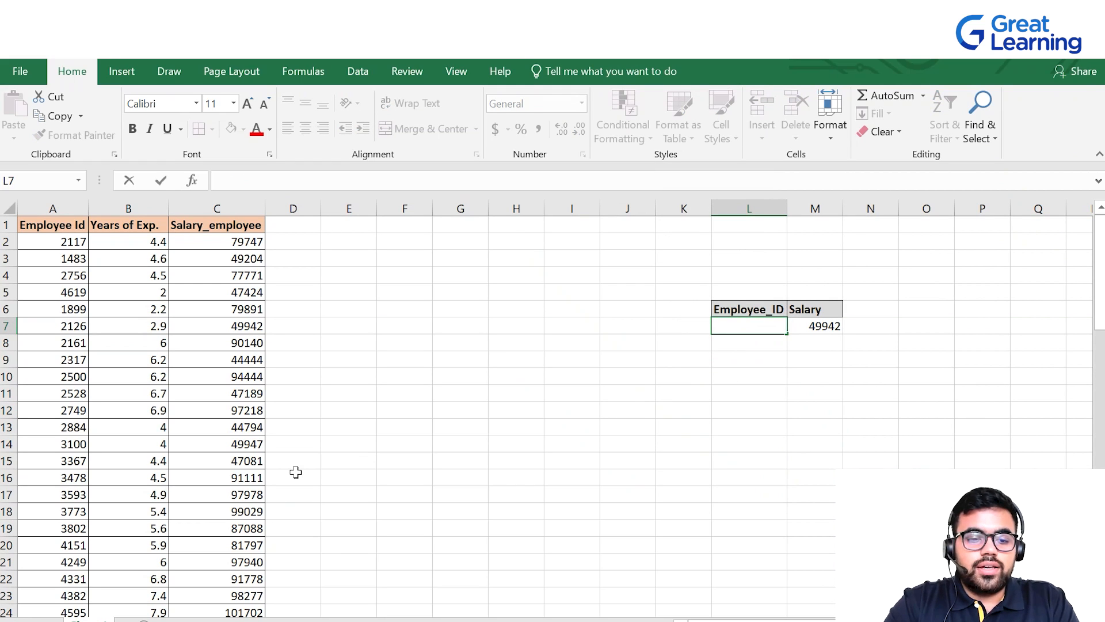
type("3773")
key("Return")
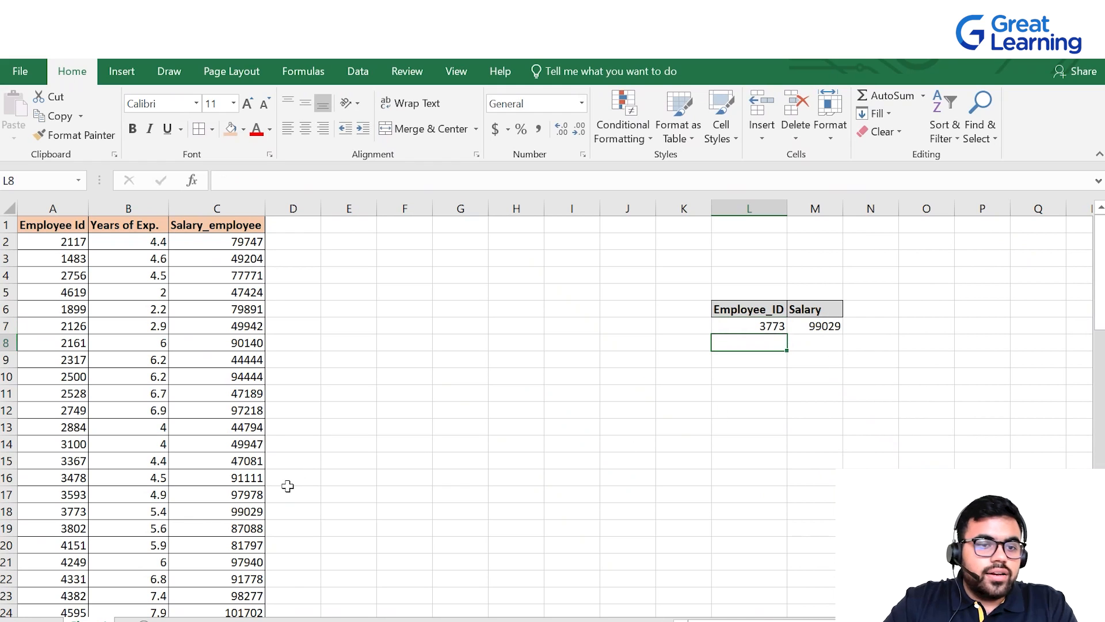
left_click(84, 508)
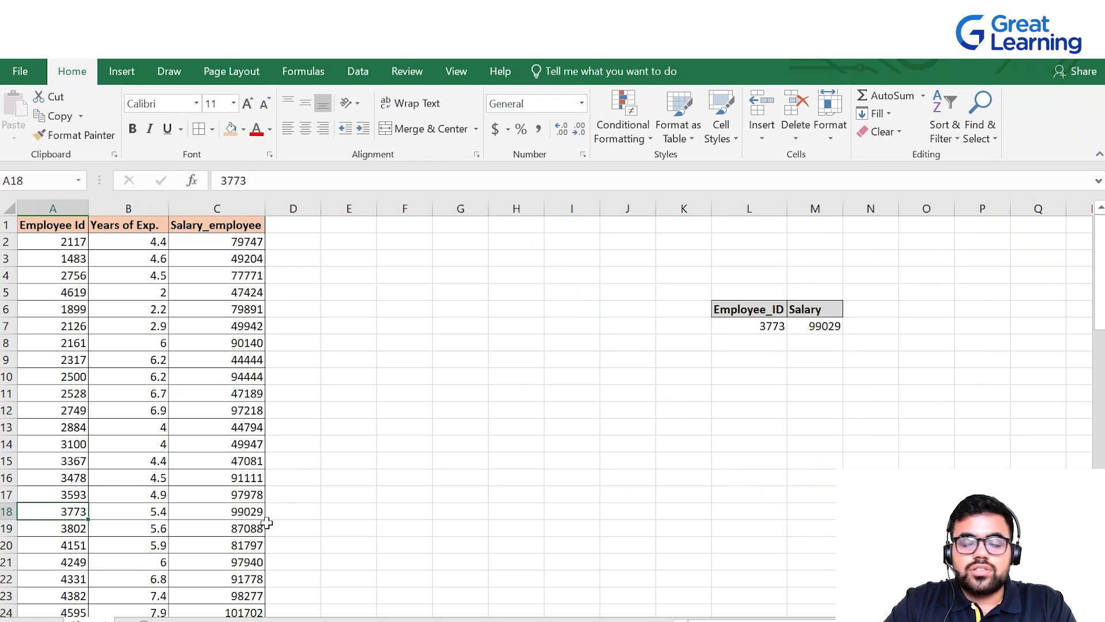
left_click(833, 332)
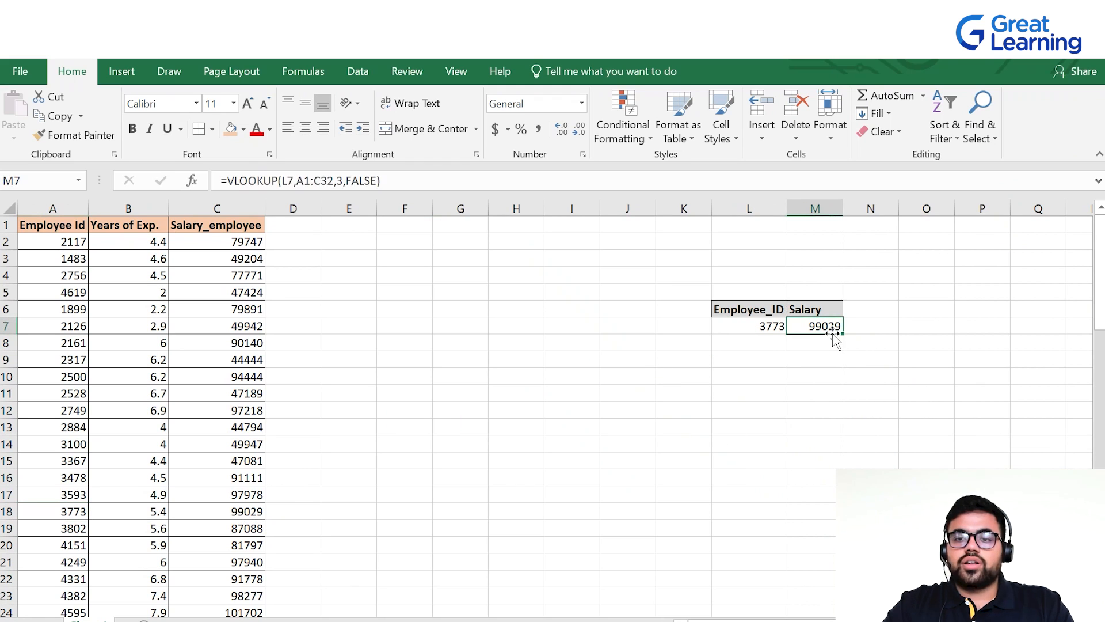
left_click(754, 404)
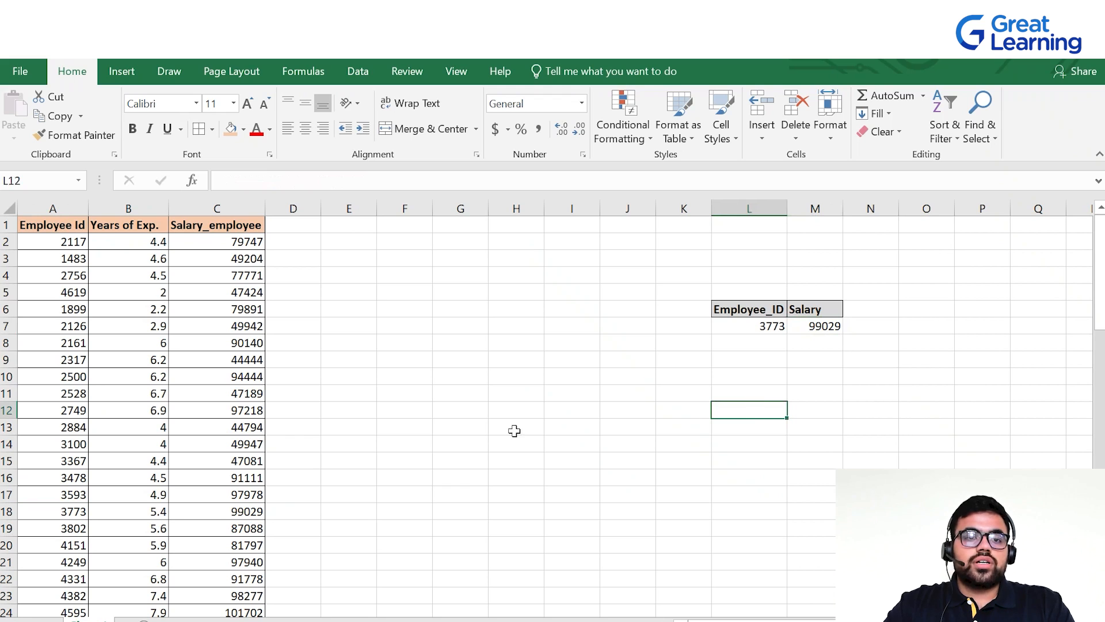
- Add the heading EXP in N6 beside Salary
left_click(869, 311)
type("e")
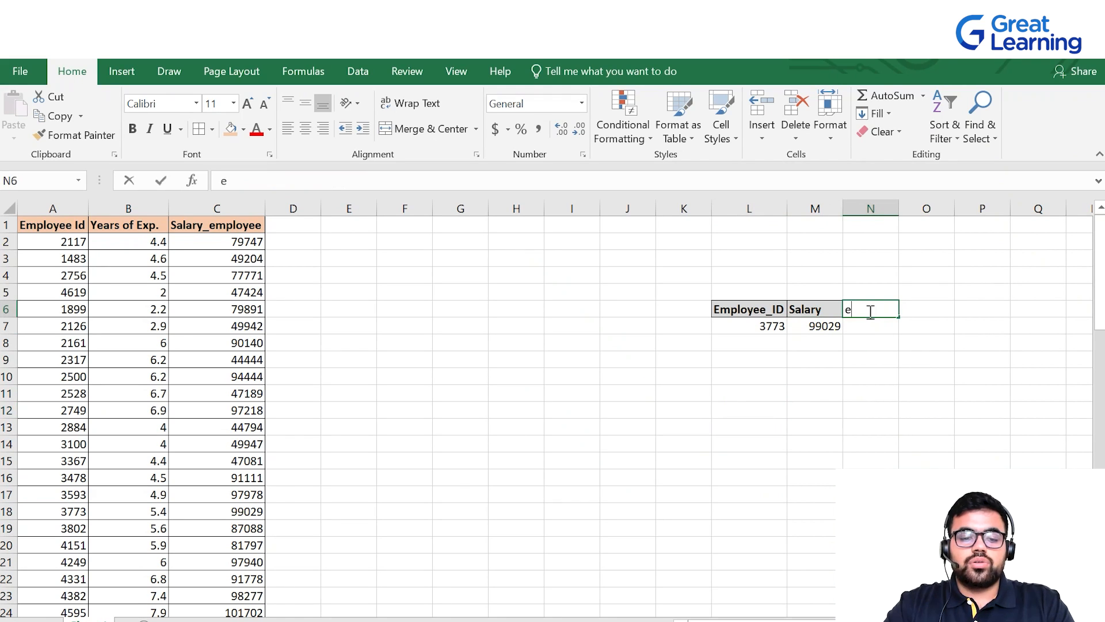
type("XP")
key("BackSpace")
key("BackSpace")
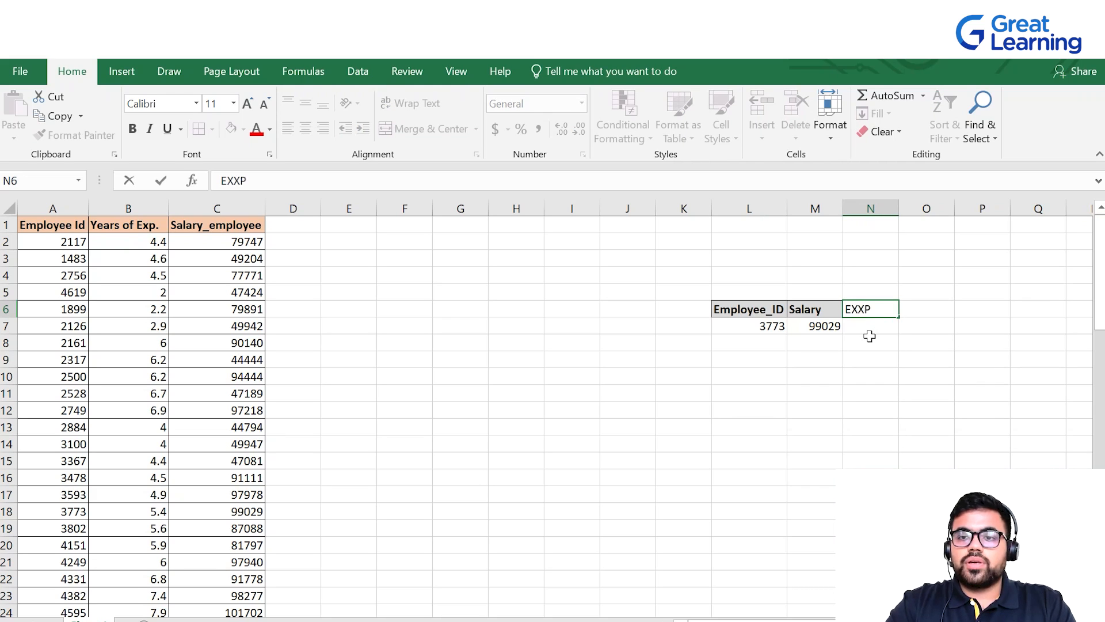
key("BackSpace")
key("BackSpace")
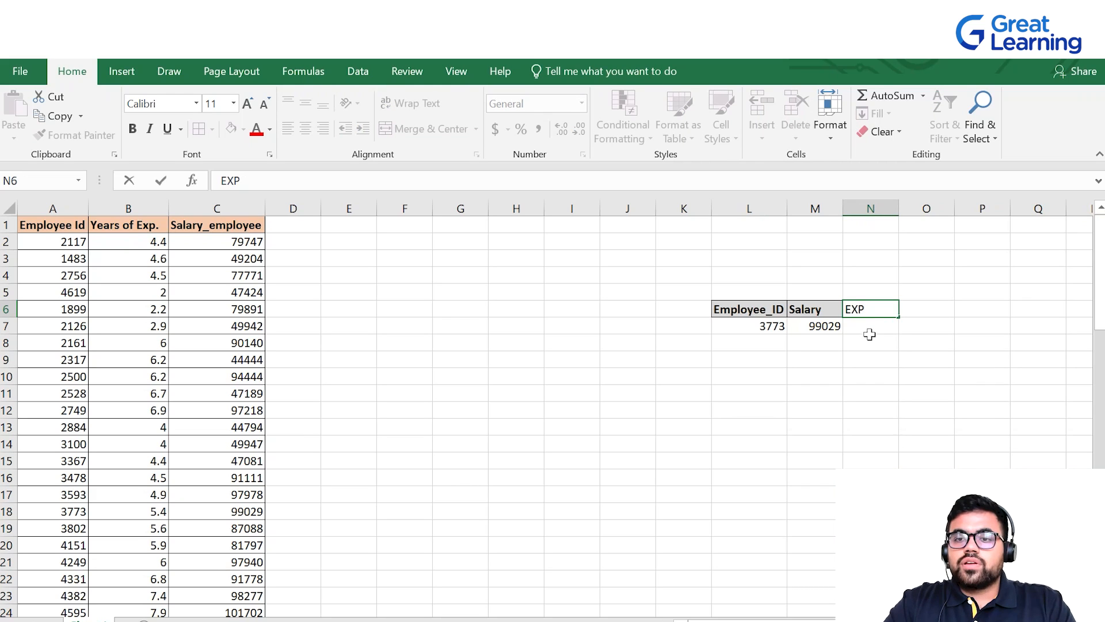
left_click(869, 330)
- Enter =VLOOKUP(L7,A1:C33,2,0) in N7 to show experience 5.4 for ID 3773
type("=")
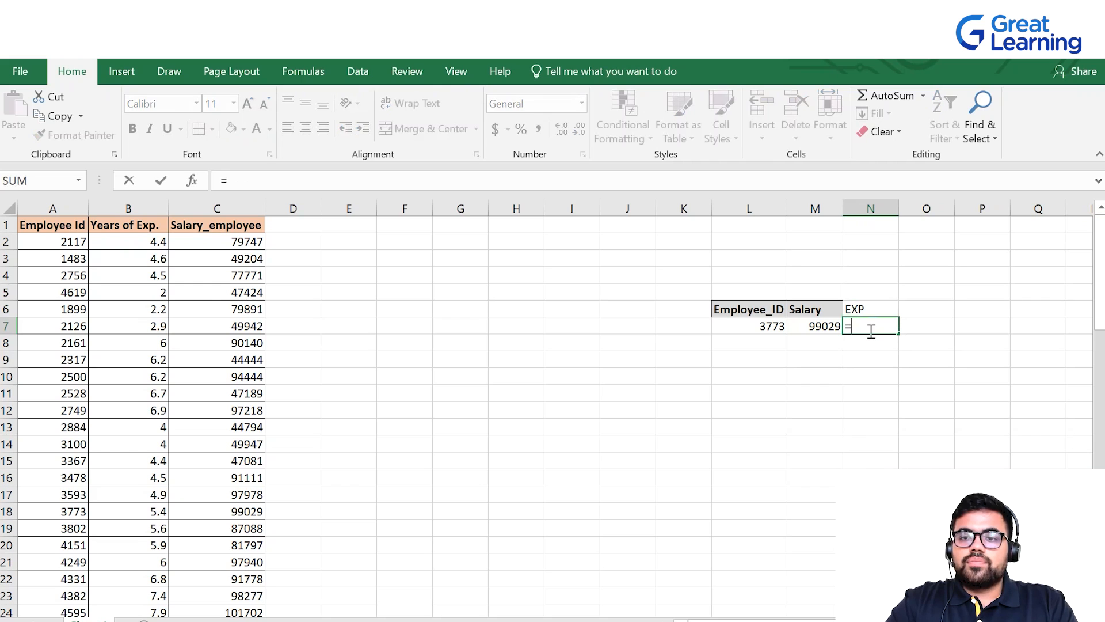
type("V")
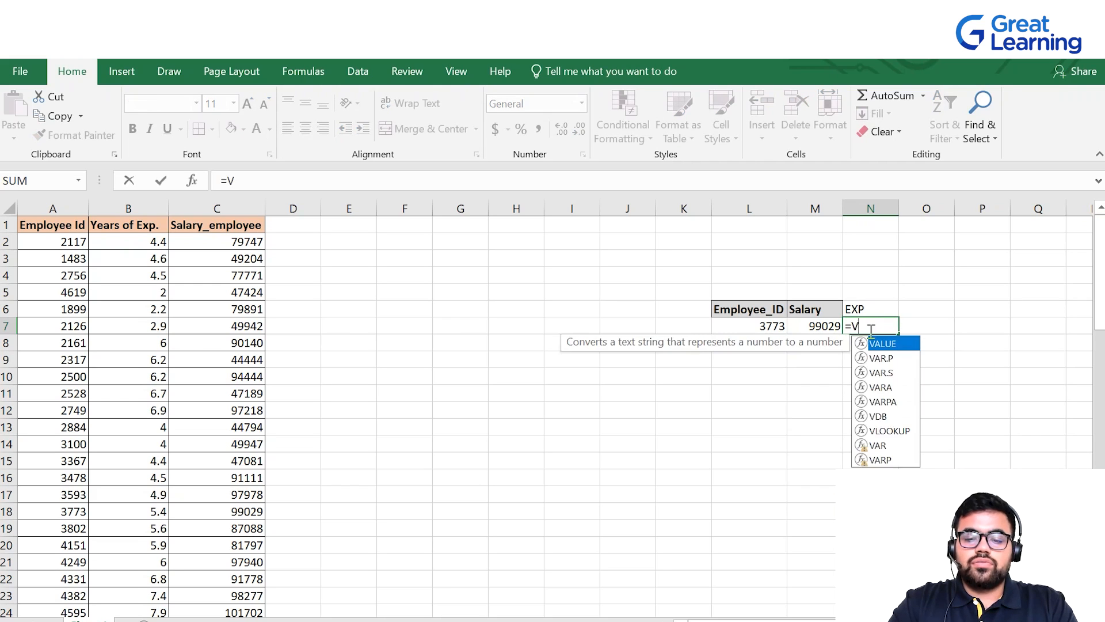
type("LOOKUP")
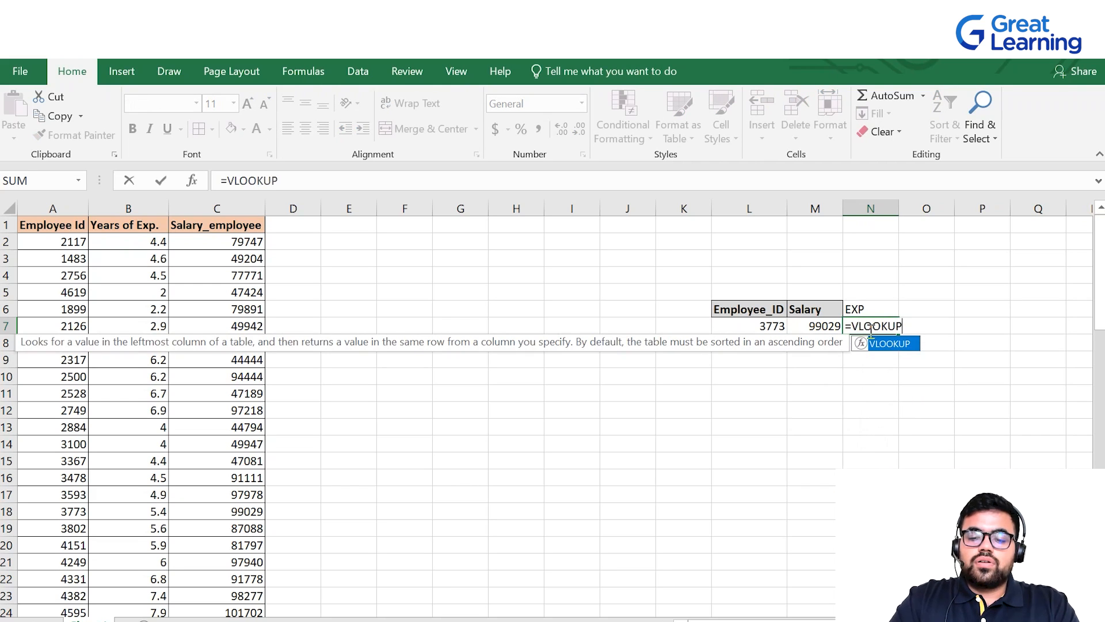
type("(")
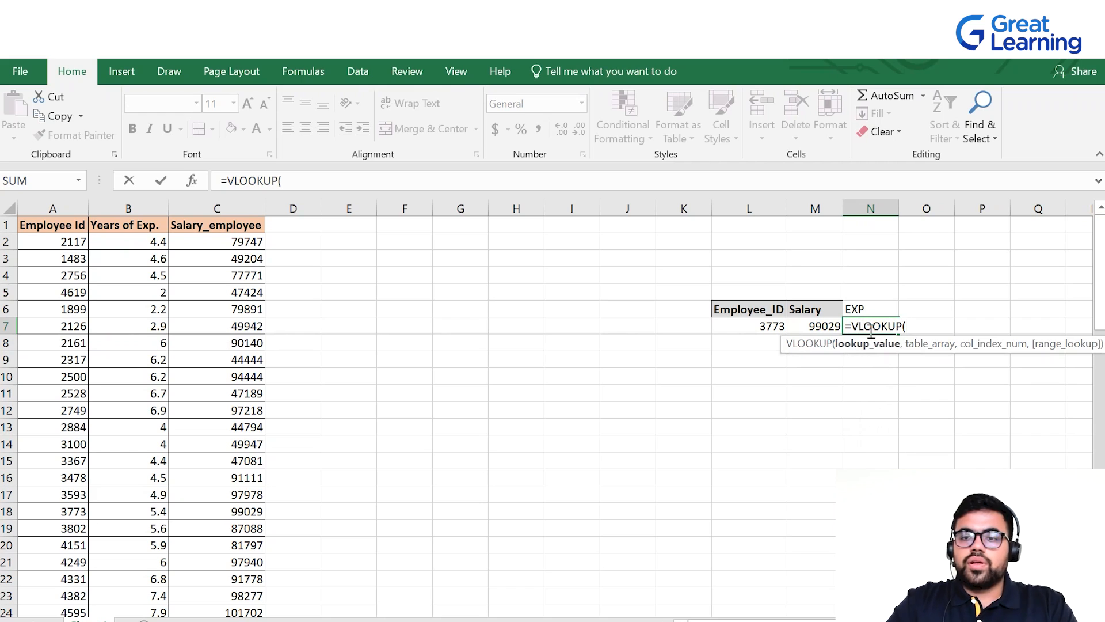
left_click(746, 329)
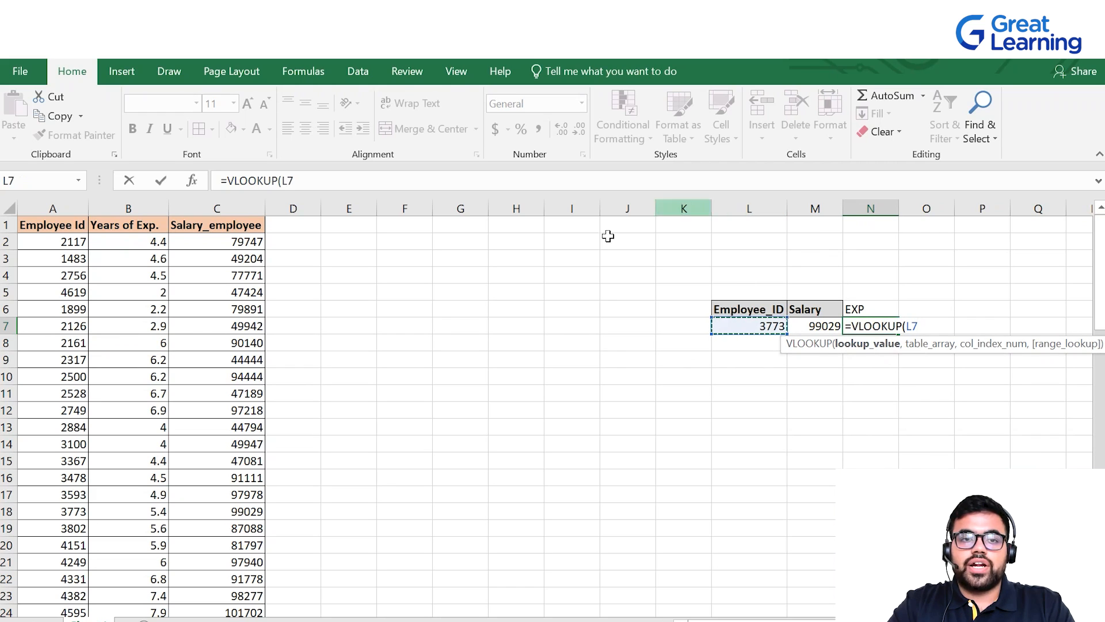
type(",")
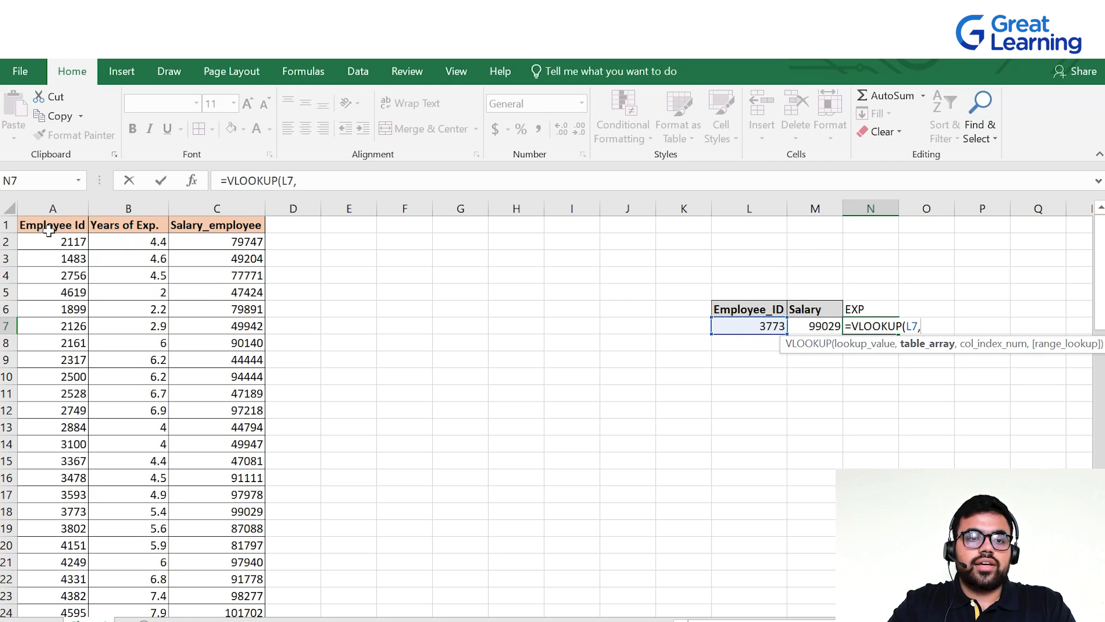
left_click_drag(48, 228, 258, 615)
scroll(684, 496, "up", 4)
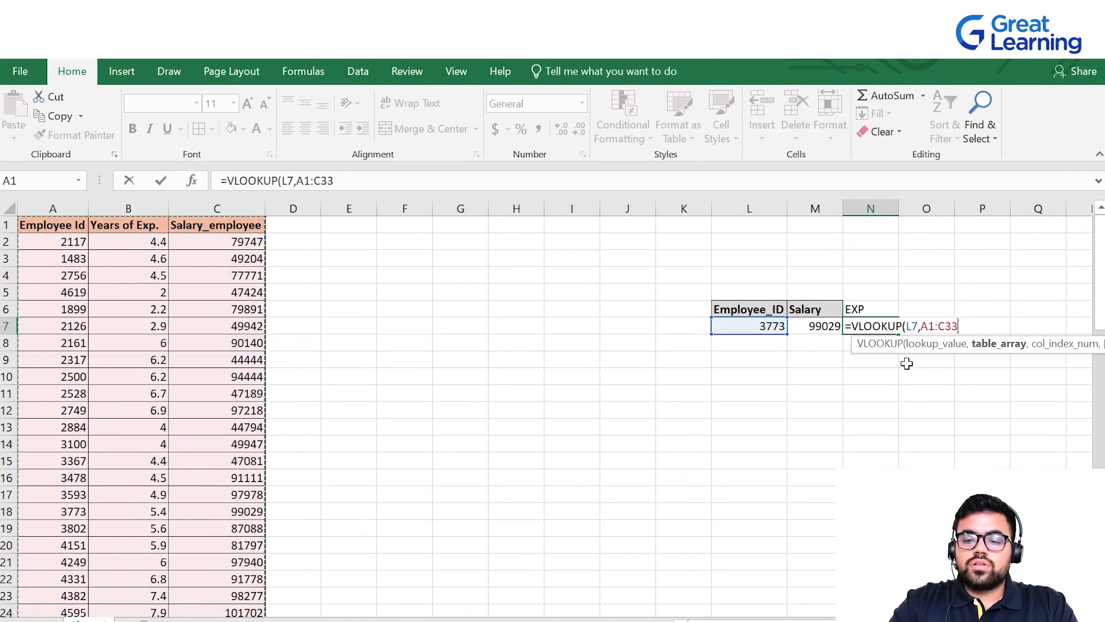
type(",")
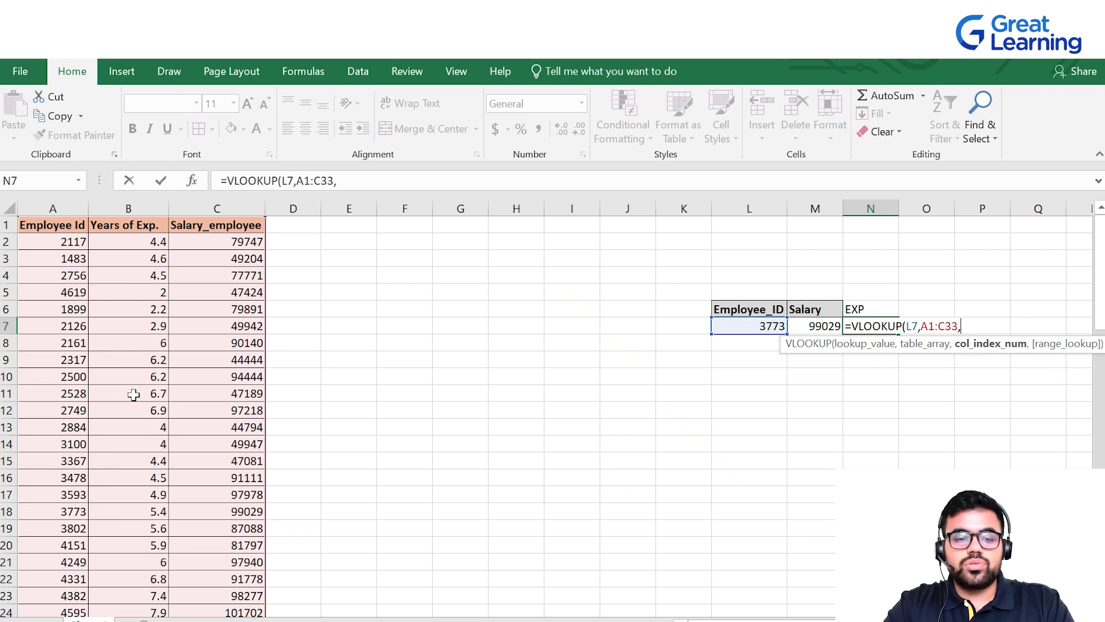
type("2,")
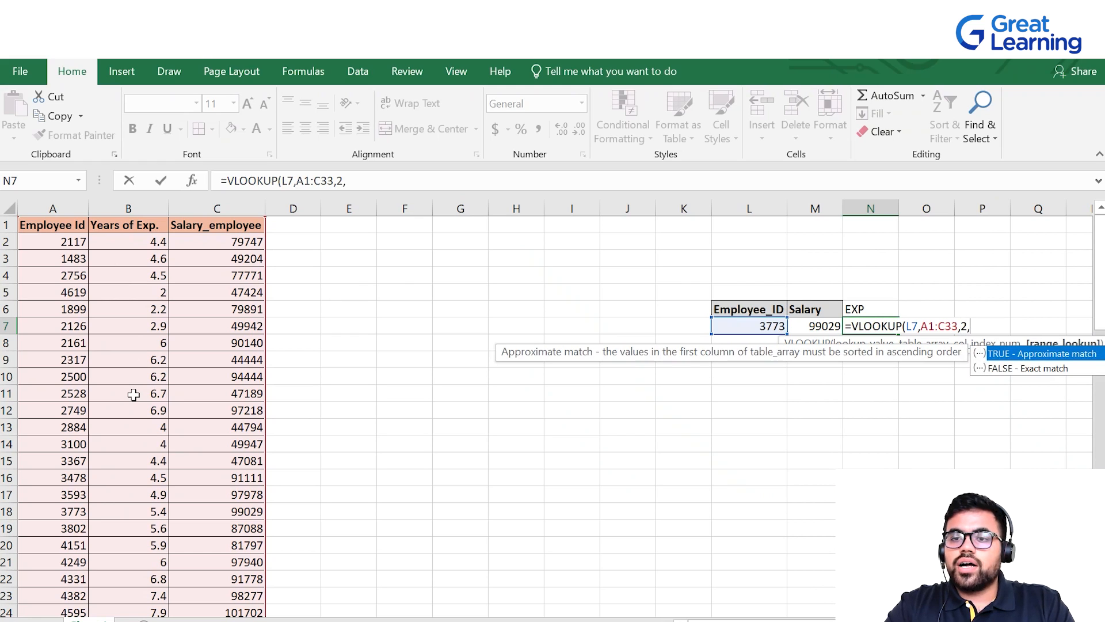
type("FALS")
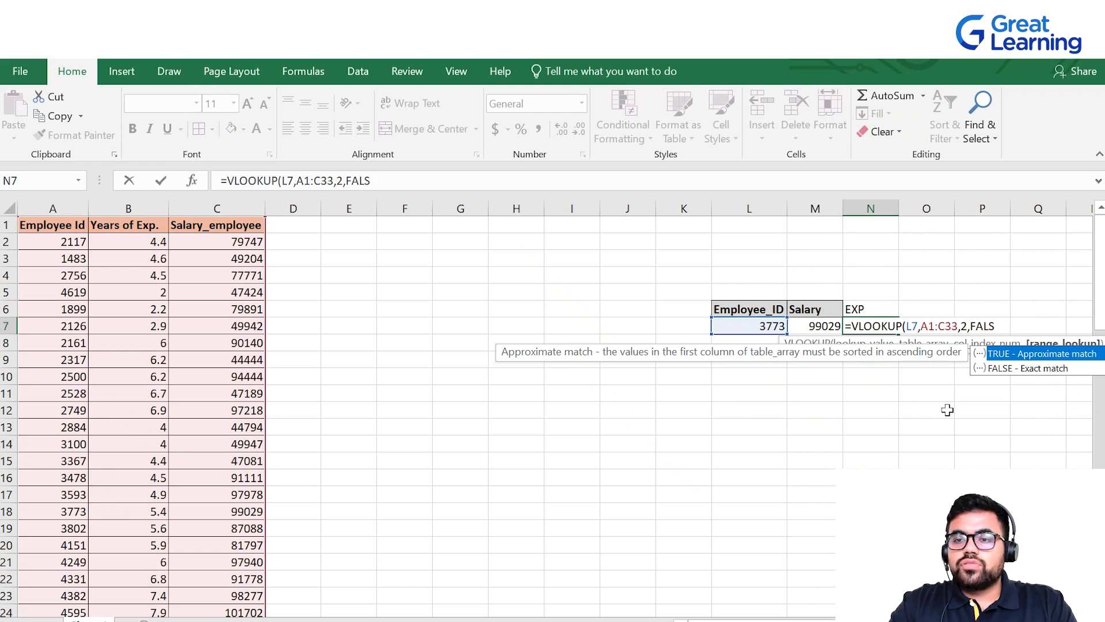
key("BackSpace")
key("BackSpace")
key("BackSpace")
key("BackSpace")
type("0")
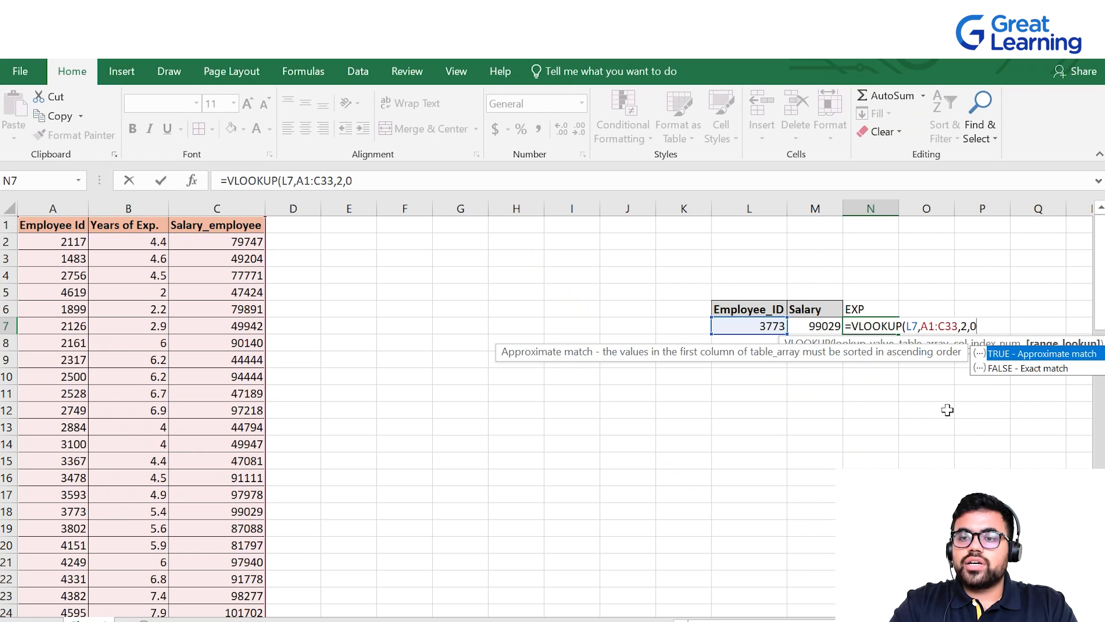
type(")")
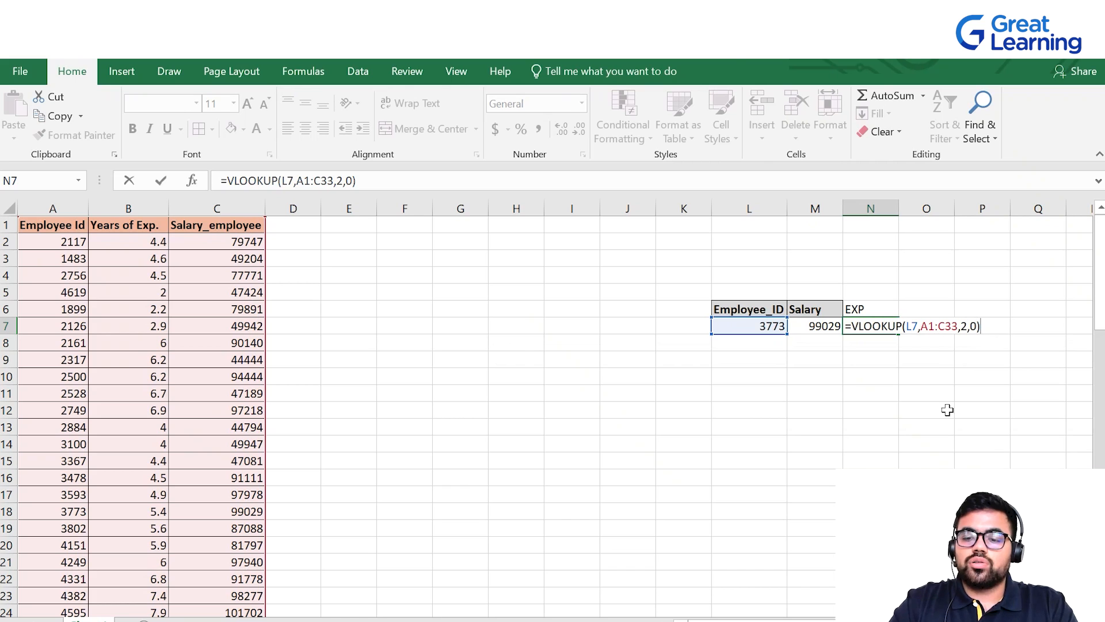
key("Return")
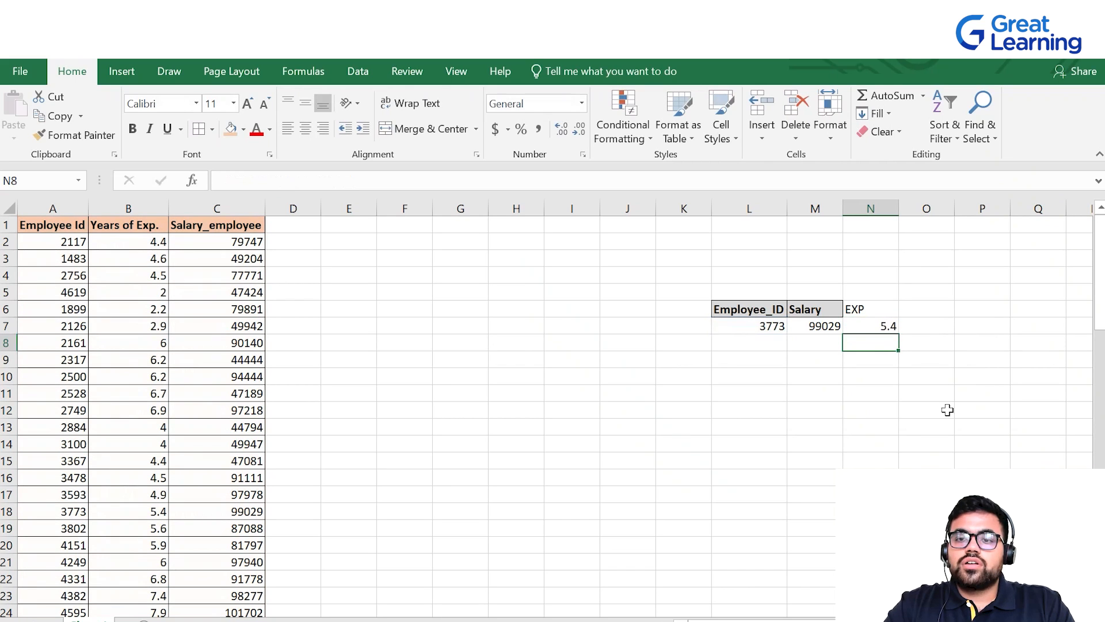
left_click(779, 326)
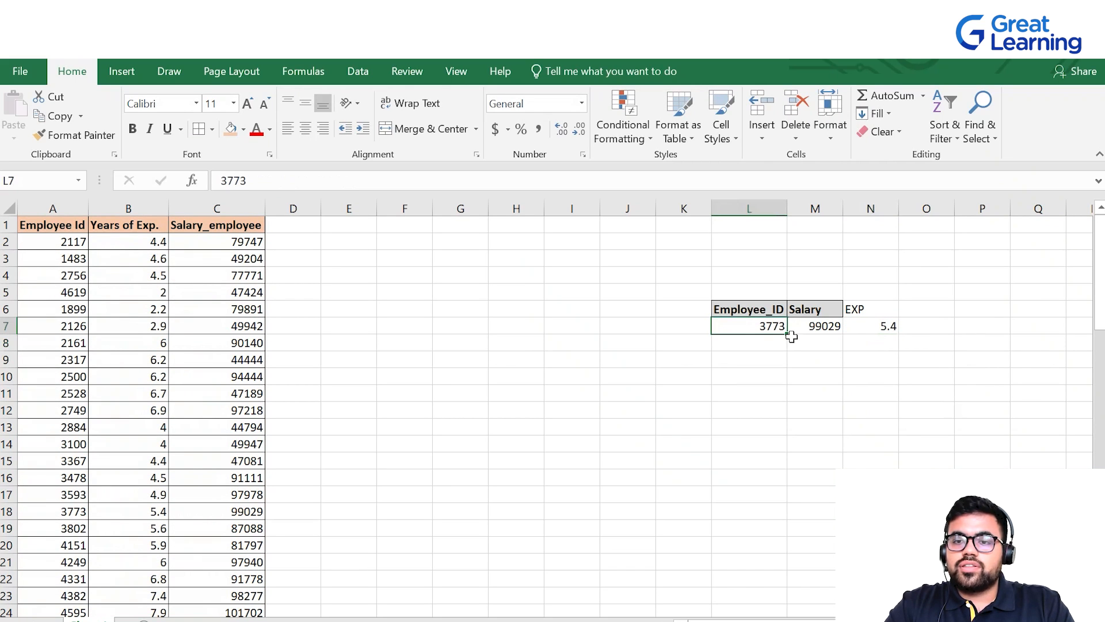
left_click(811, 328)
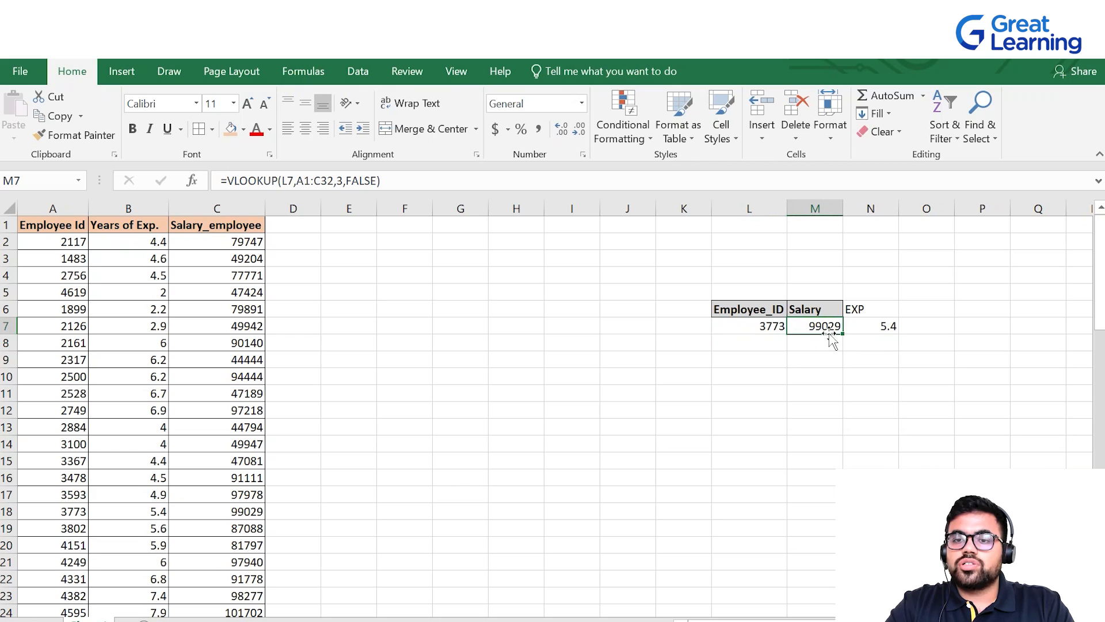
left_click(873, 326)
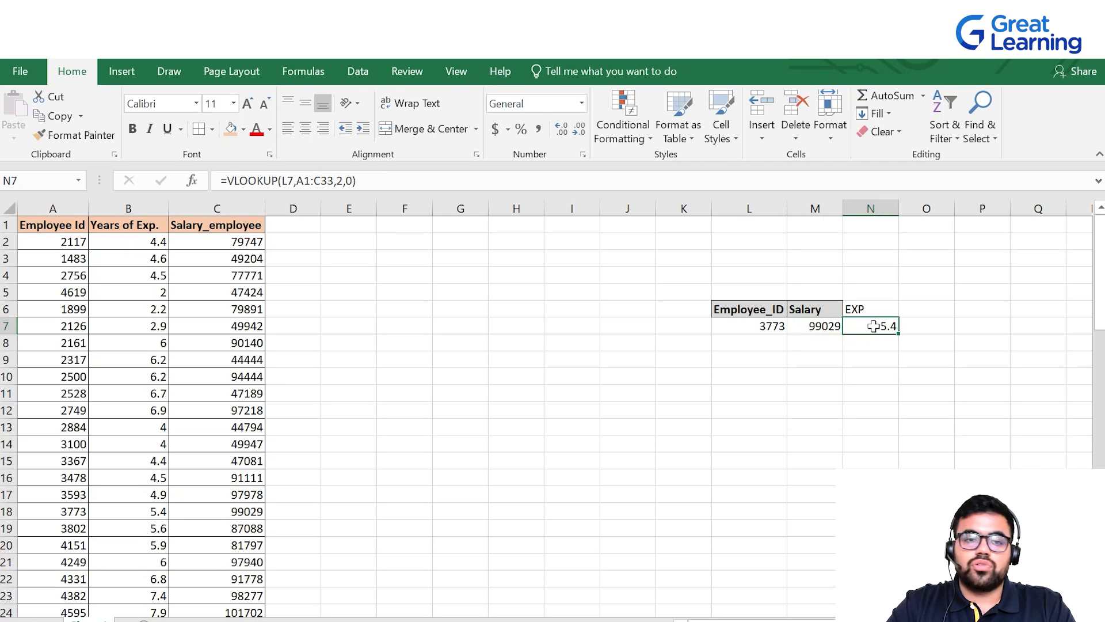
left_click(5, 508)
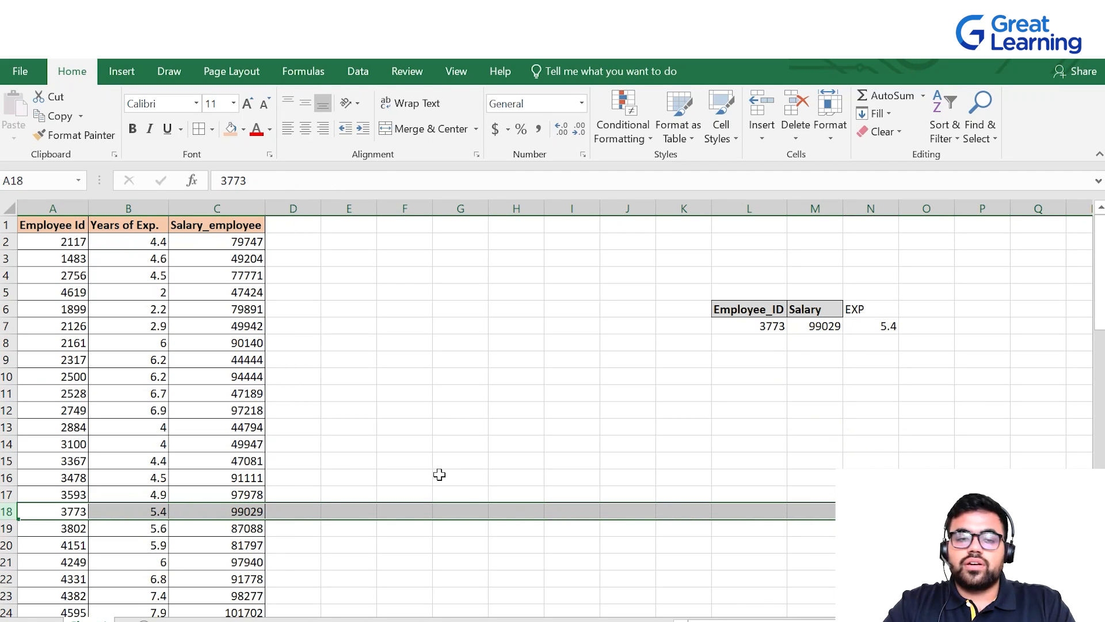
left_click(869, 392)
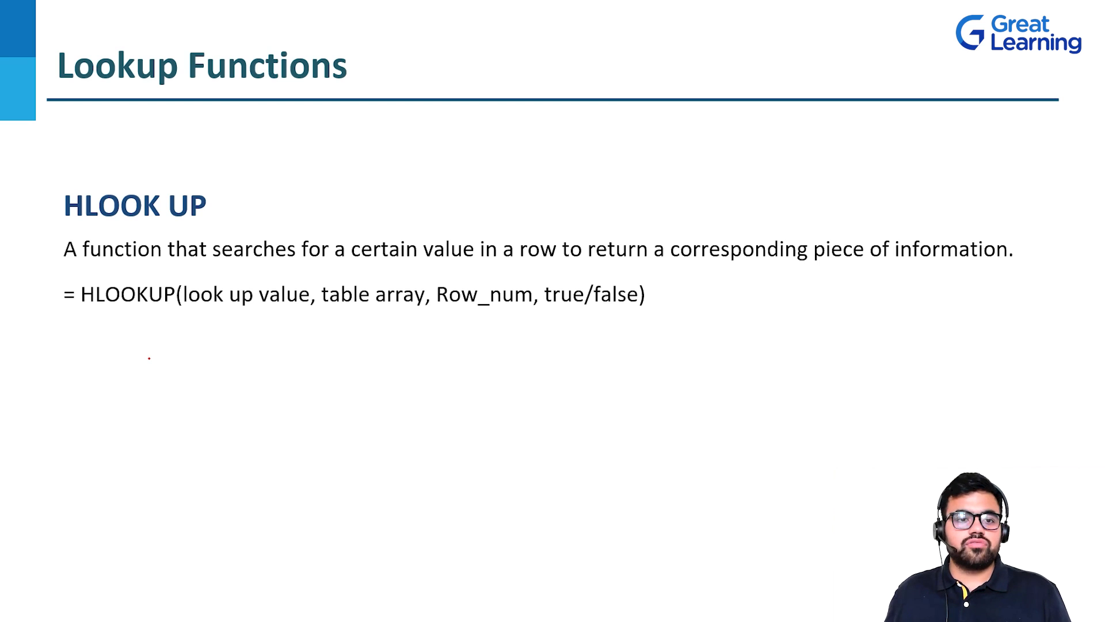
- Underline the HLOOKUP formula syntax on the slide in red pen ink
key("ctrl+p")
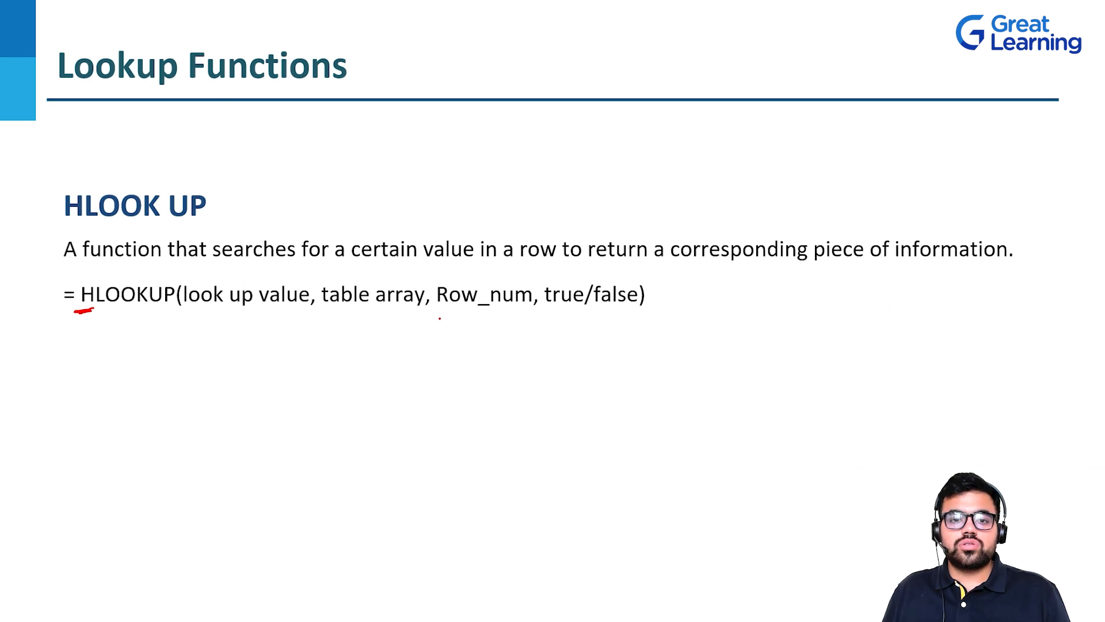
mouse_move(442, 314)
left_mouse_down()
mouse_move(524, 325)
mouse_move(466, 332)
left_mouse_up()
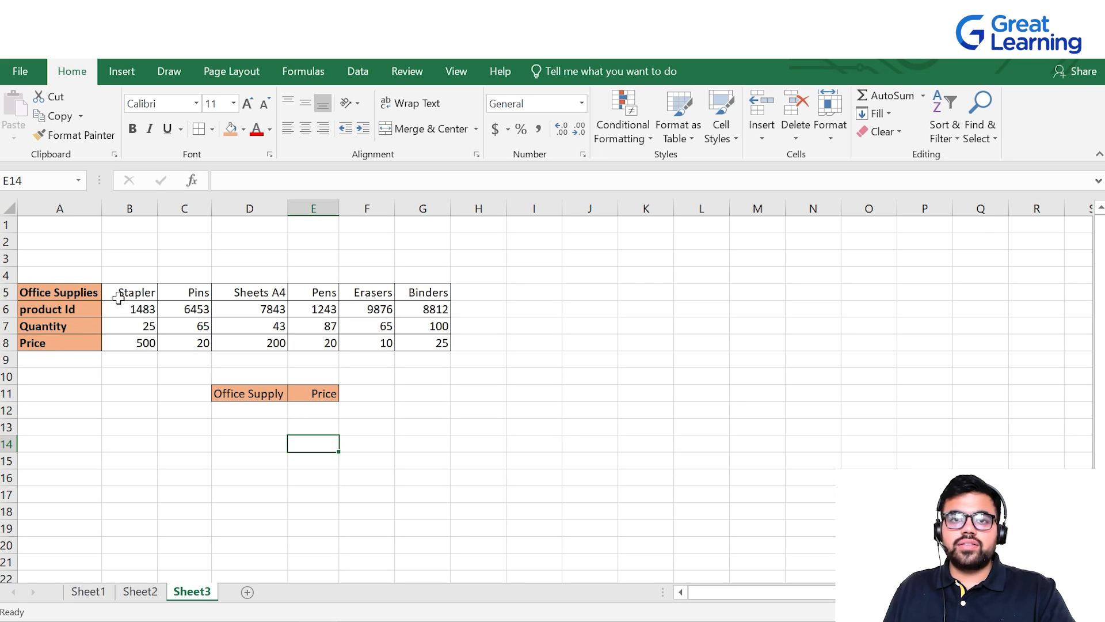
- Enter =HLOOKUP(D12,B5:G8,4,FALSE) in E12 to return the price for the supply in D12
left_click(256, 412)
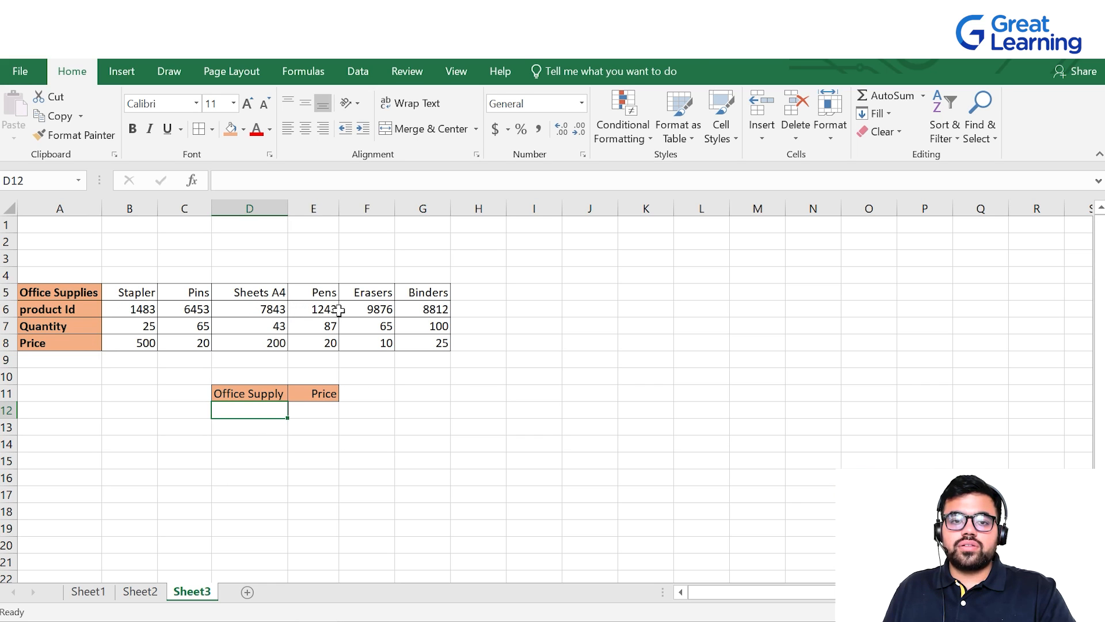
left_click(311, 413)
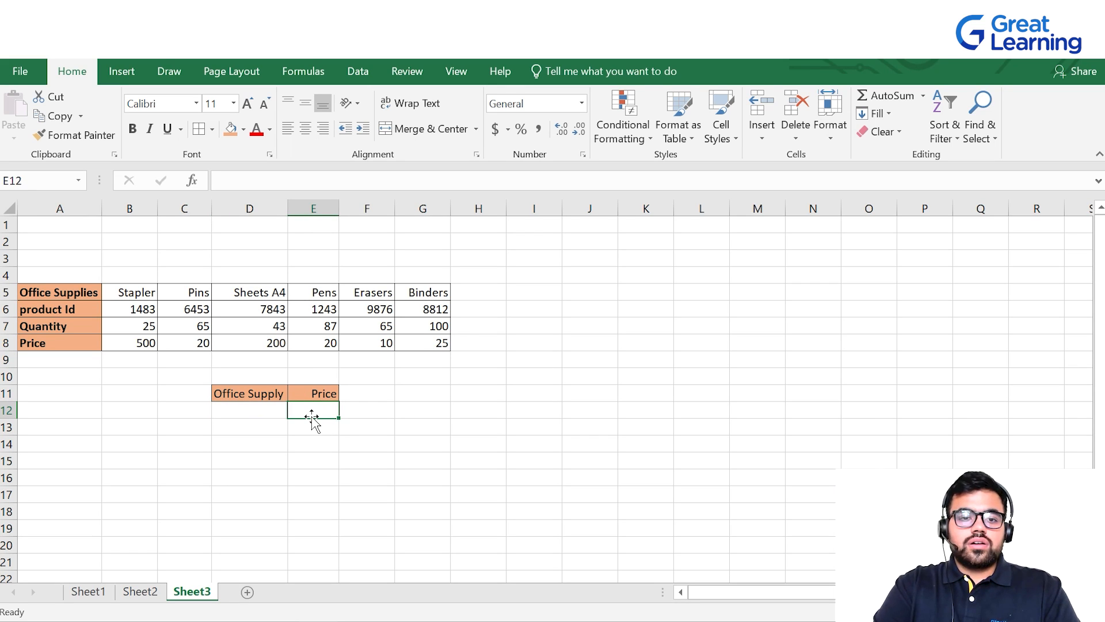
type("=")
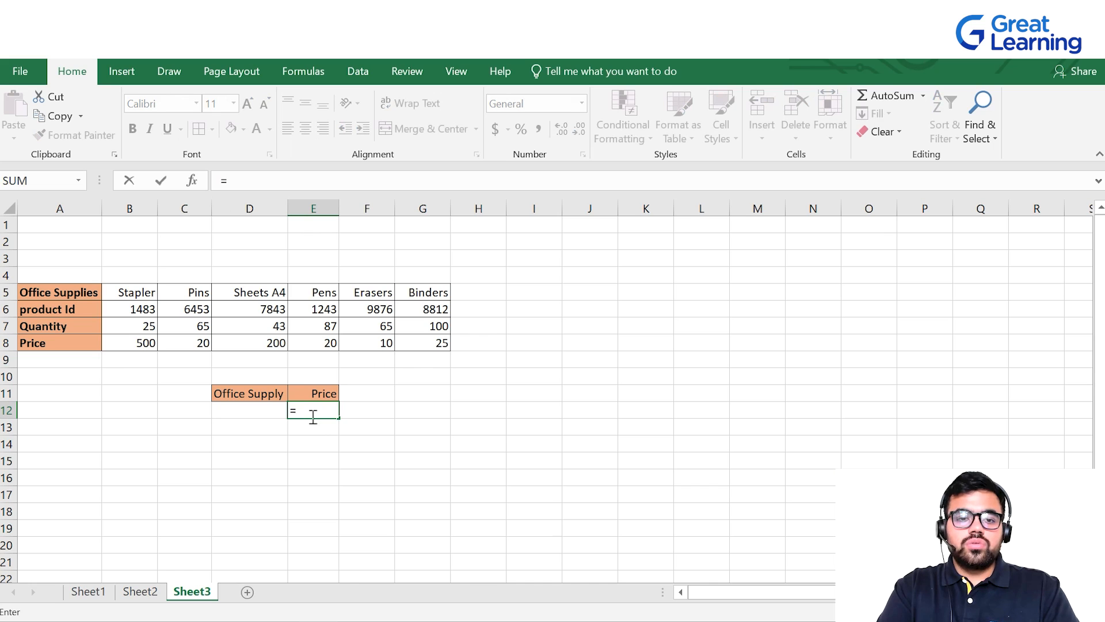
type("H")
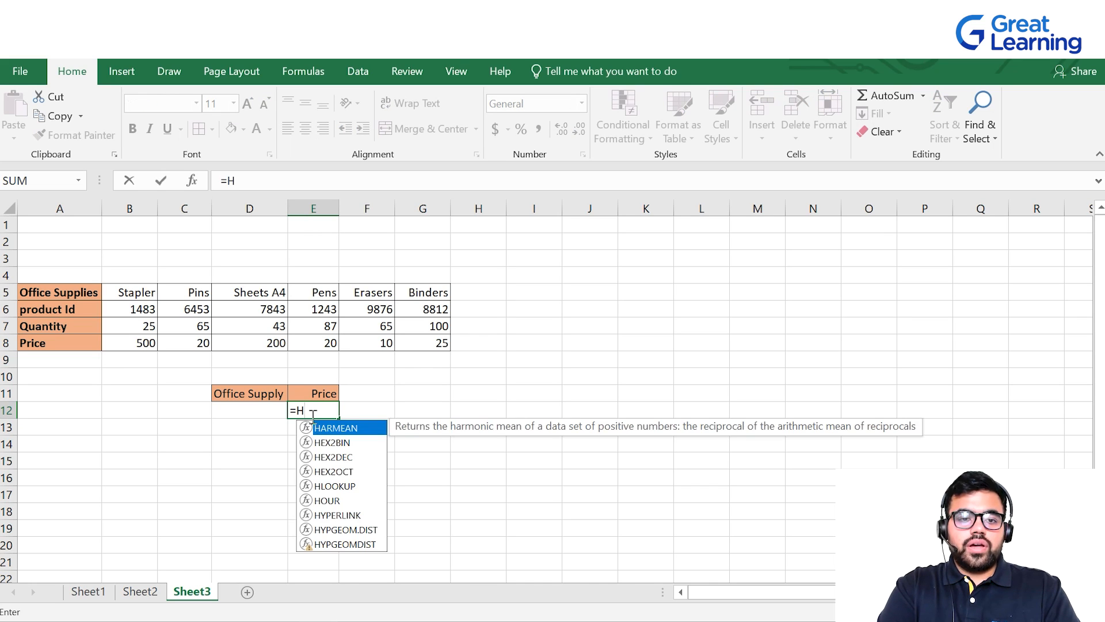
type("LOOK")
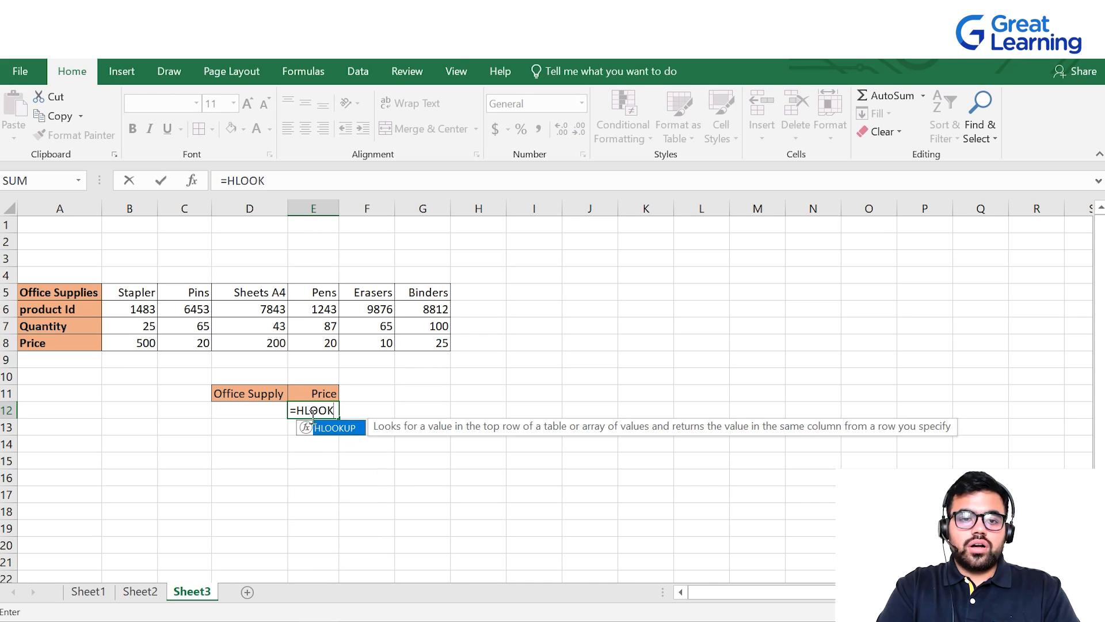
type("UP")
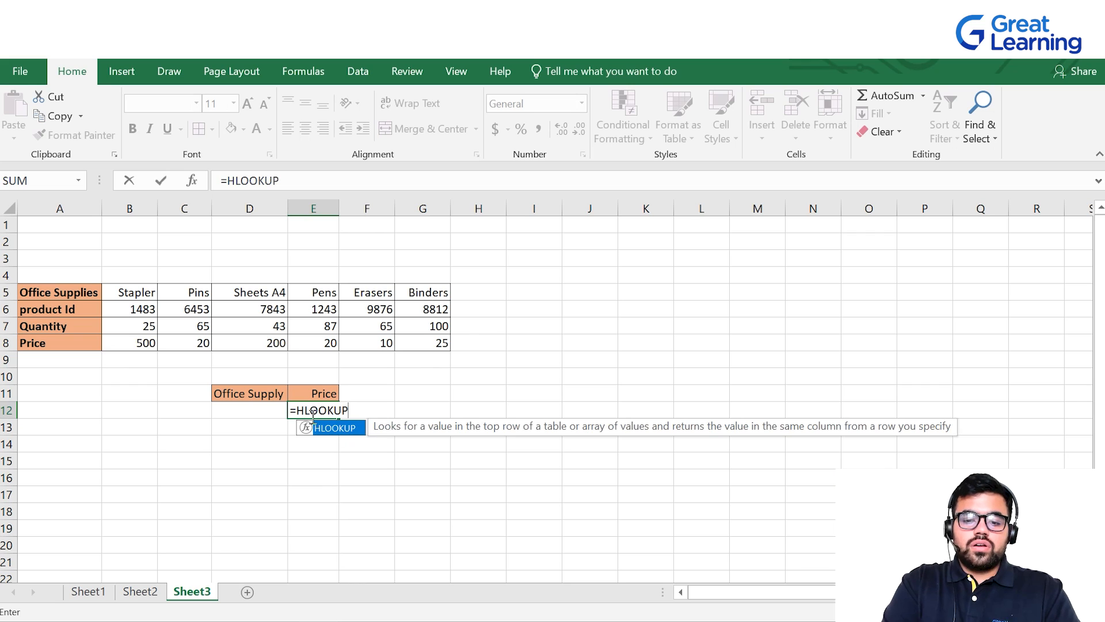
type("(")
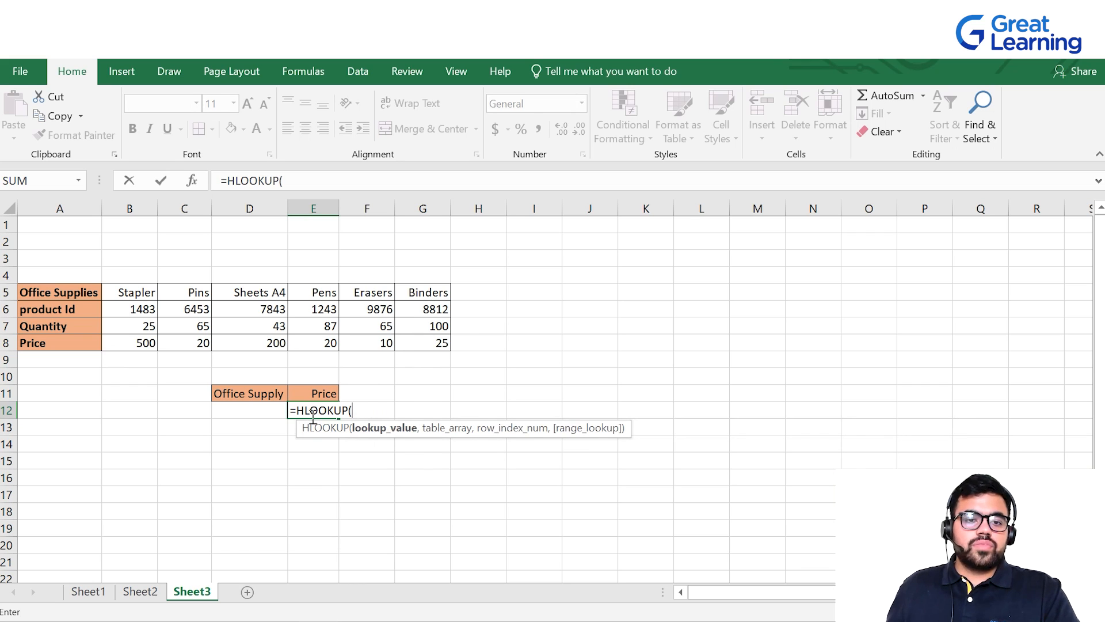
left_click(252, 413)
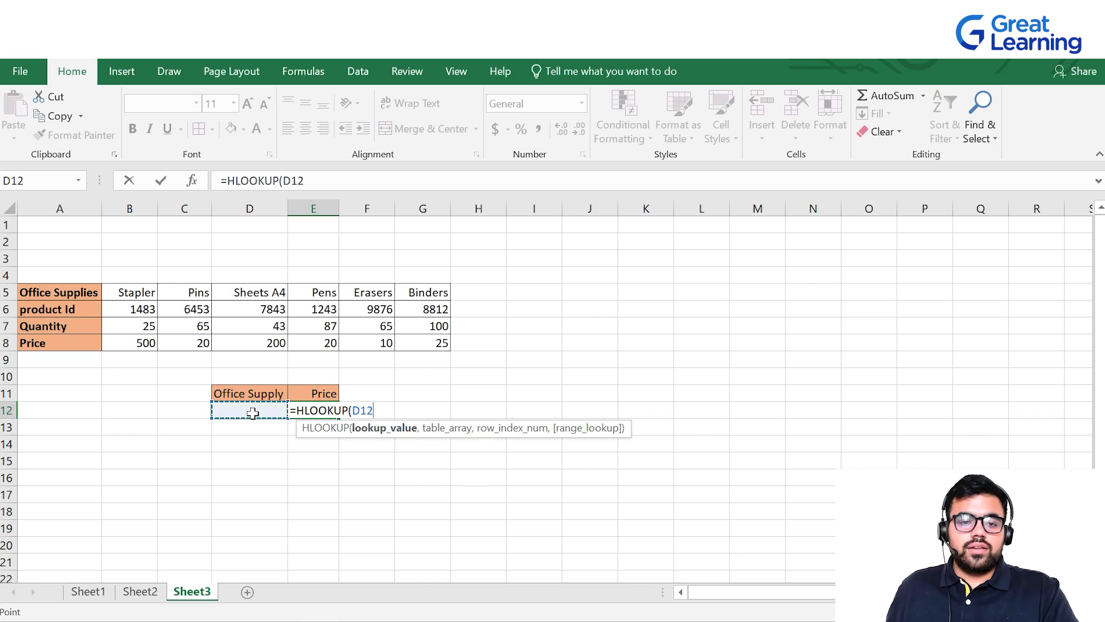
type(",")
left_click_drag(122, 289, 425, 345)
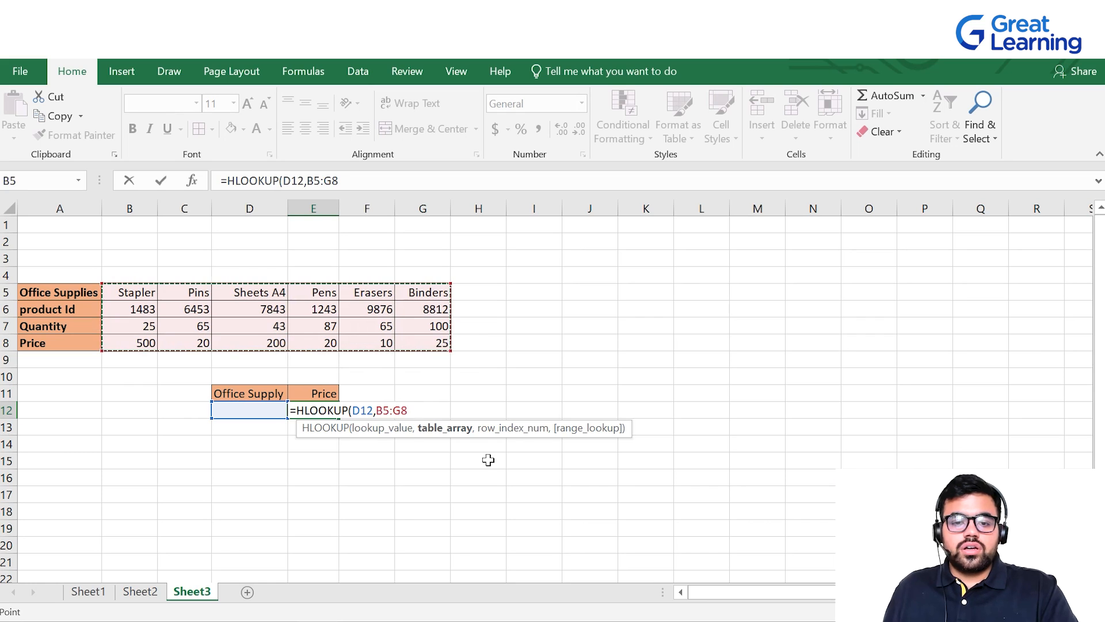
type(",")
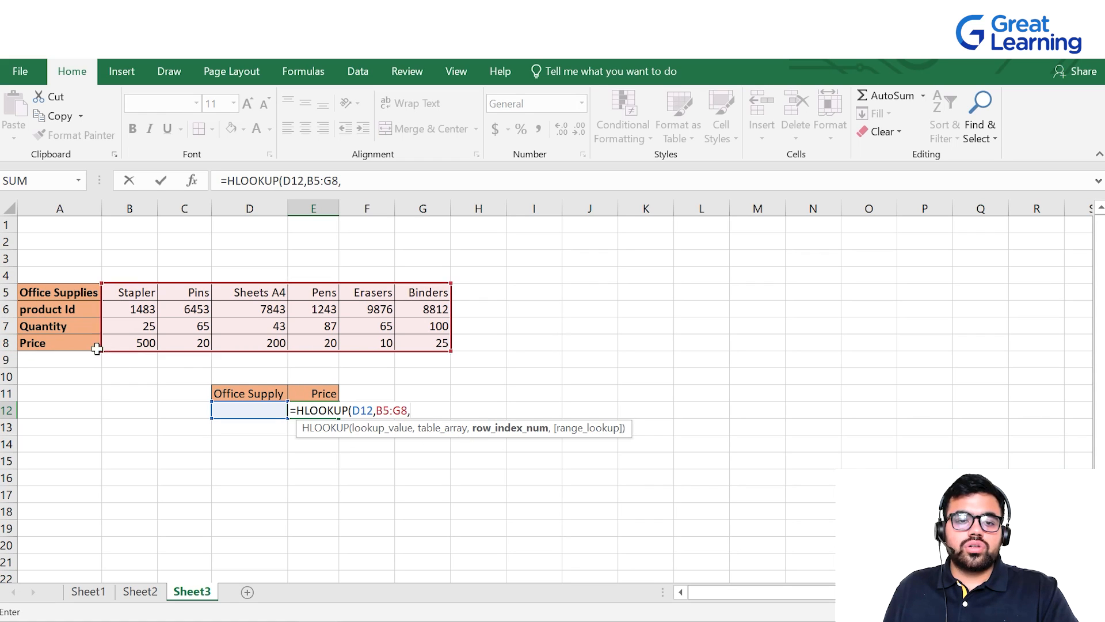
type("4,")
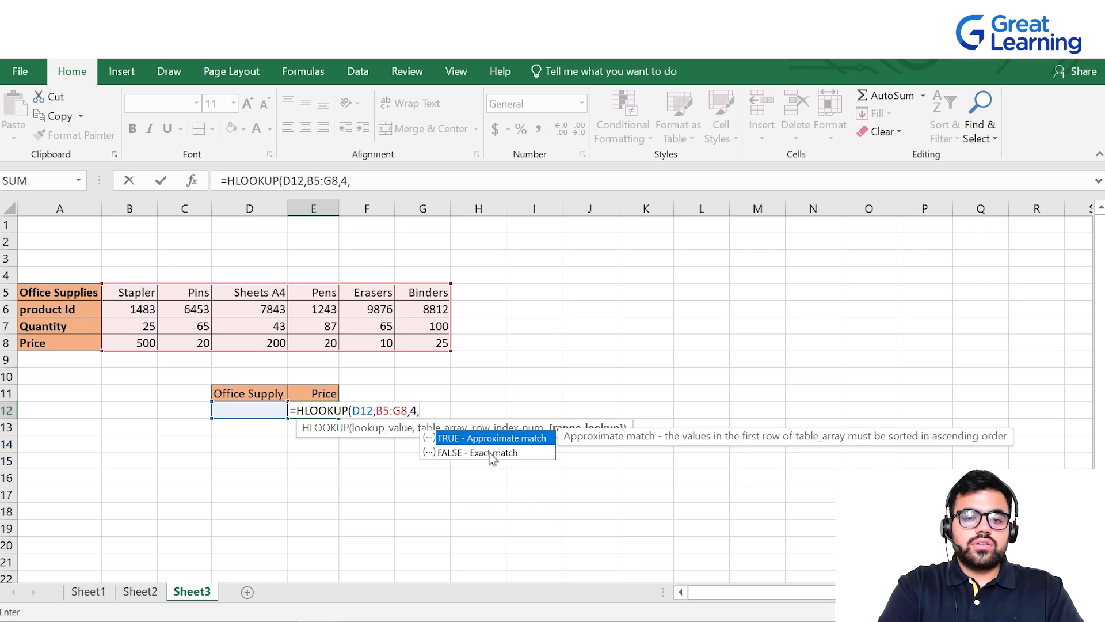
type("FALSE")
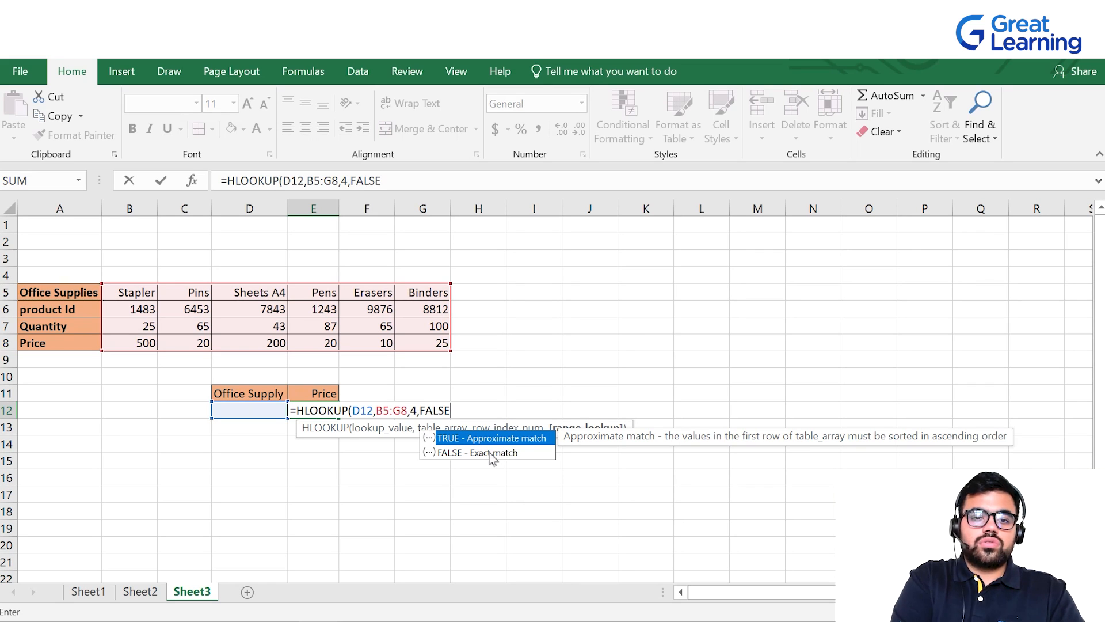
type(")")
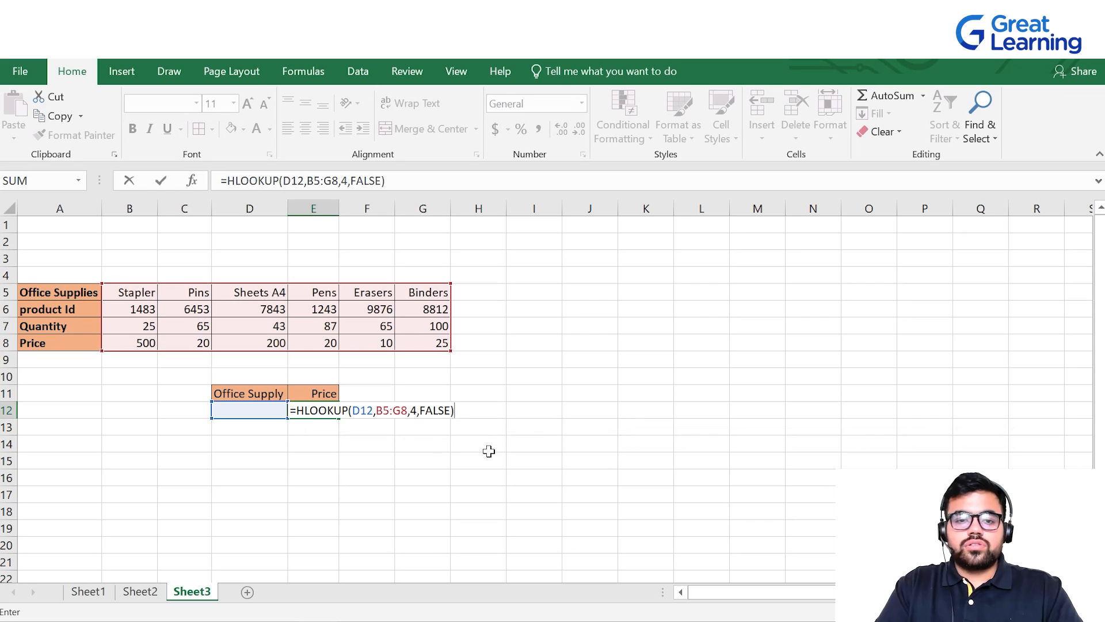
key("Return")
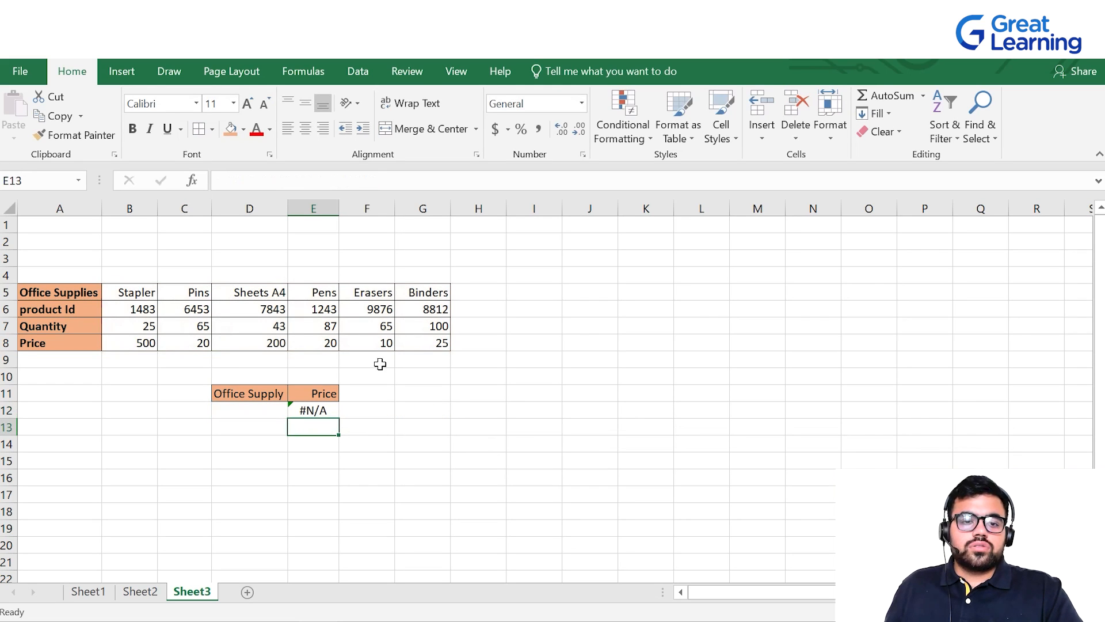
- Enter PINS in D12 and verify the returned price of 20 against the table
left_click(253, 412)
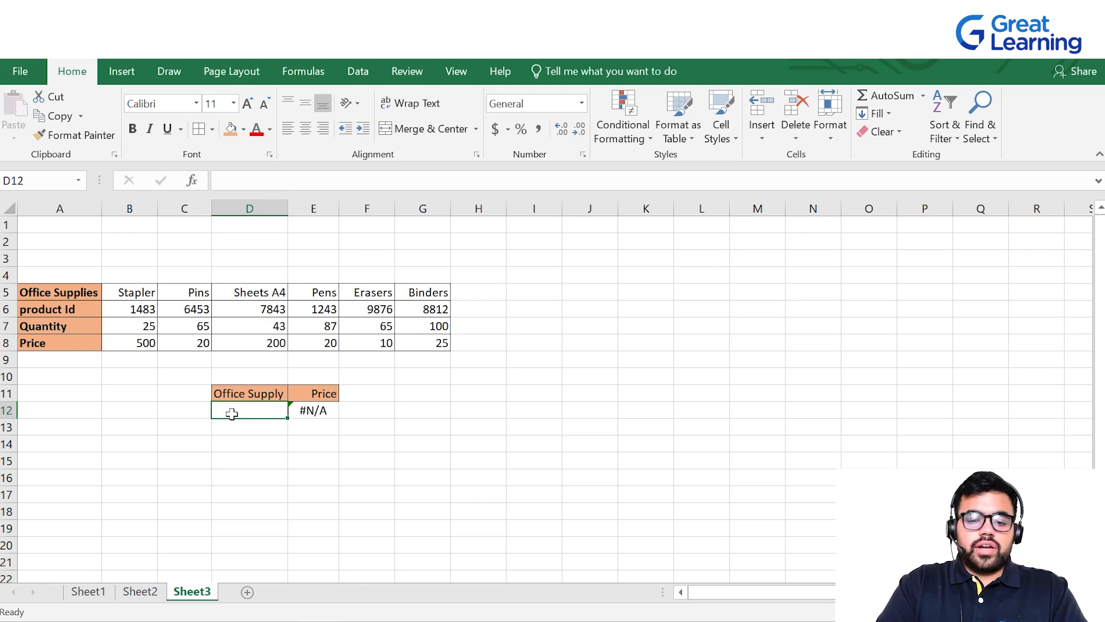
type("PINS")
key("Return")
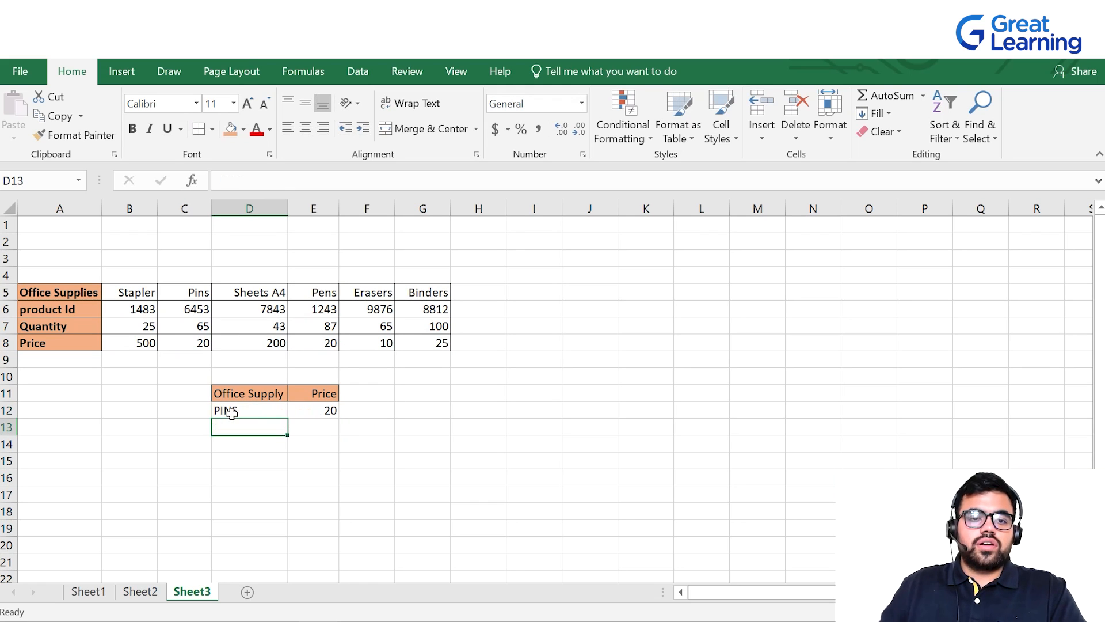
left_click(167, 295)
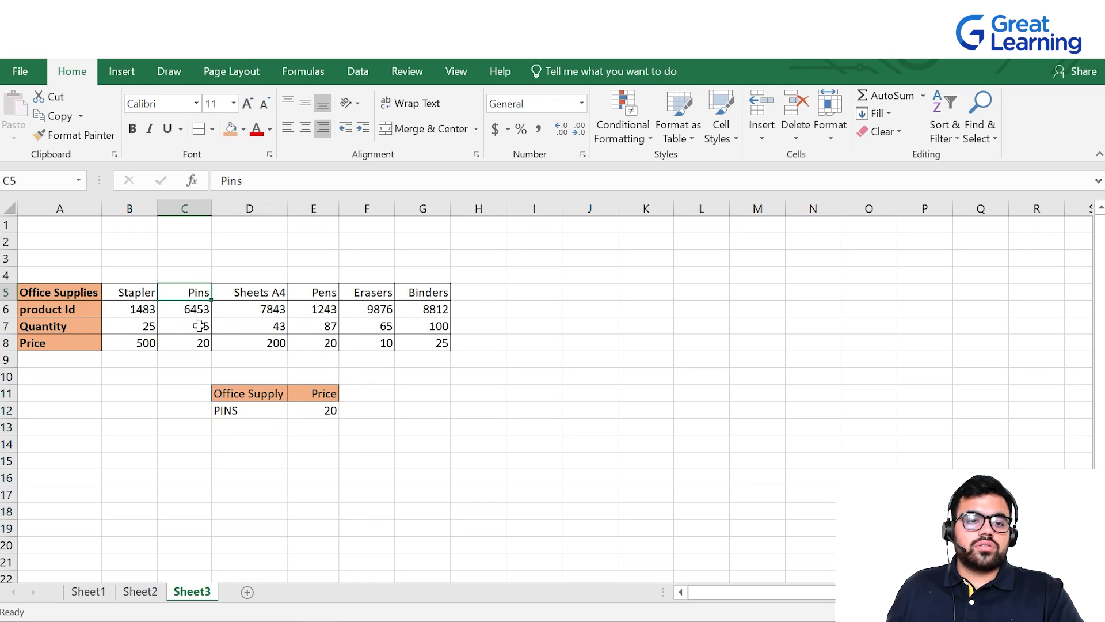
left_click(199, 344)
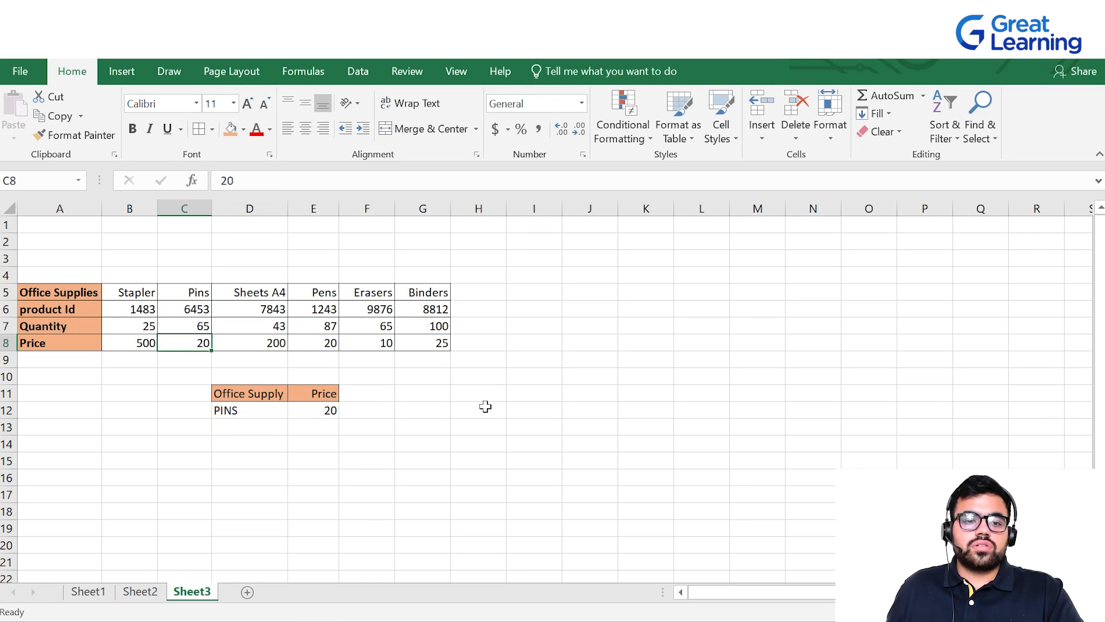
left_click(322, 414)
- Change D12 to STAPLER and confirm the price 500 matches B8
left_click(228, 413)
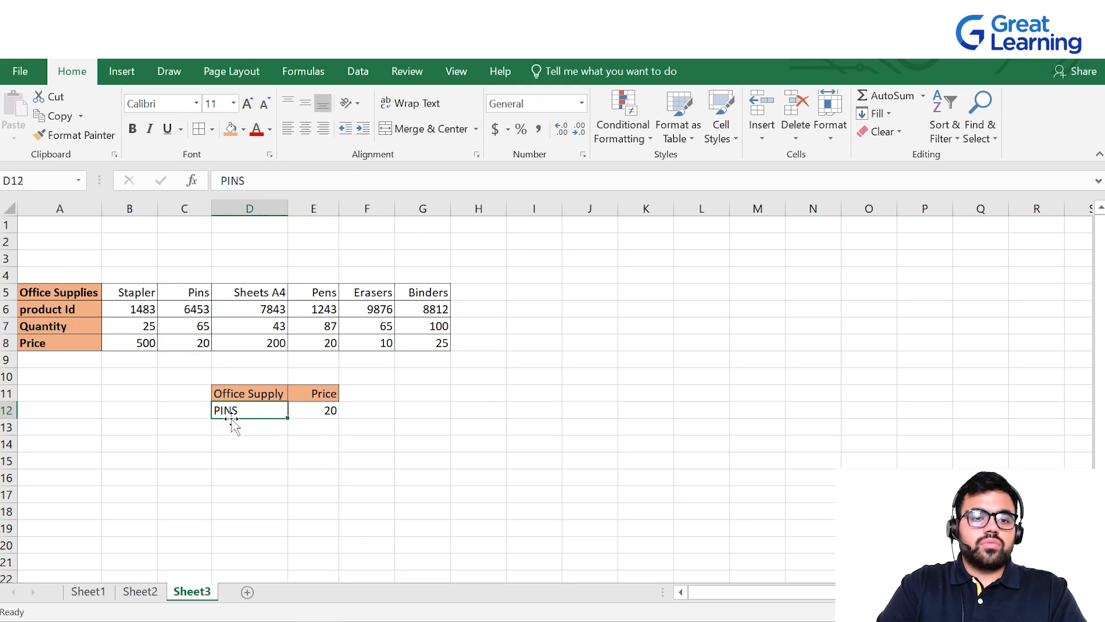
key("BackSpace")
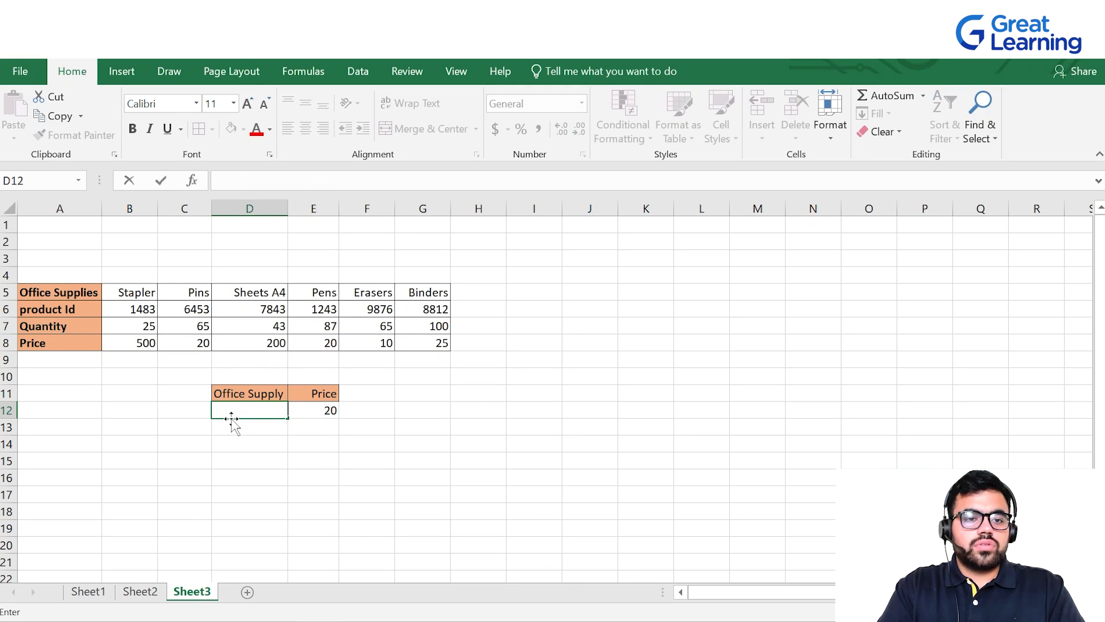
type("STAPLER")
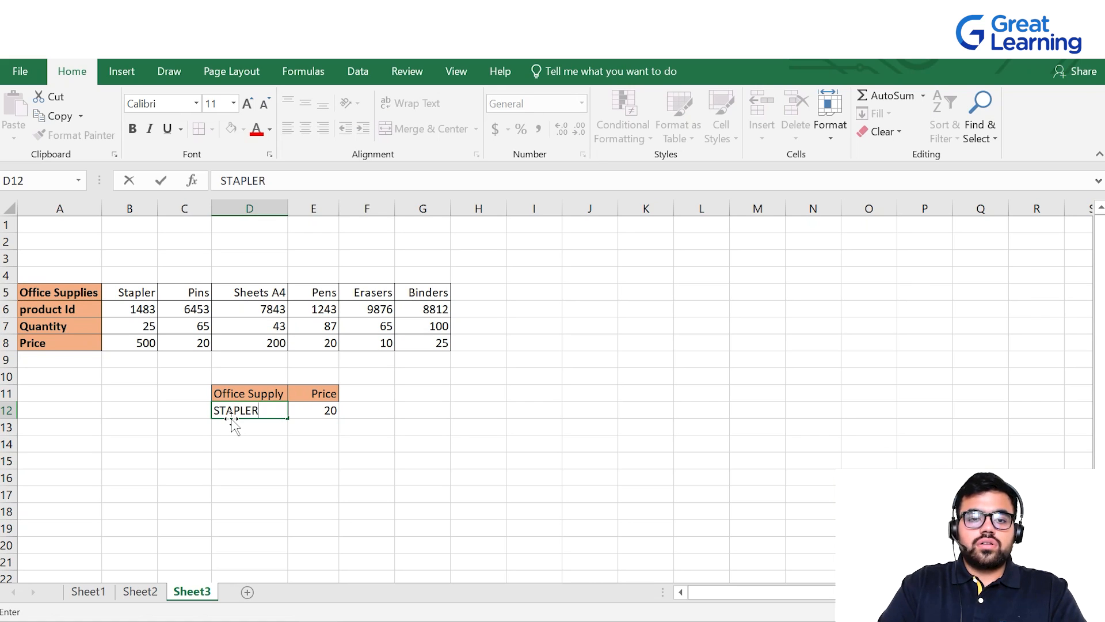
key("Return")
left_click(143, 344)
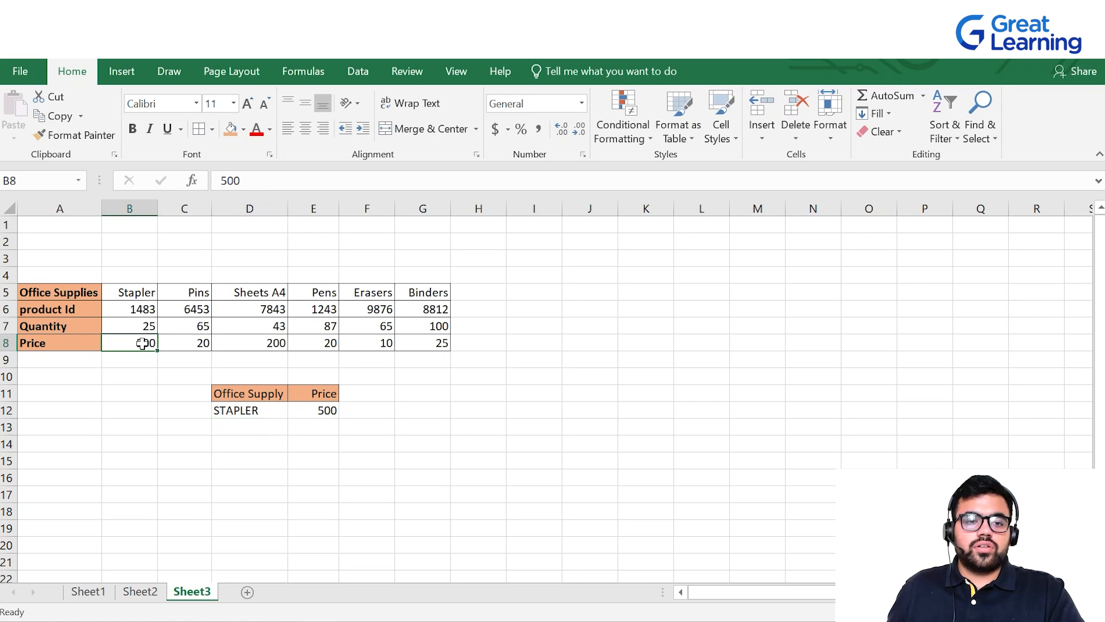
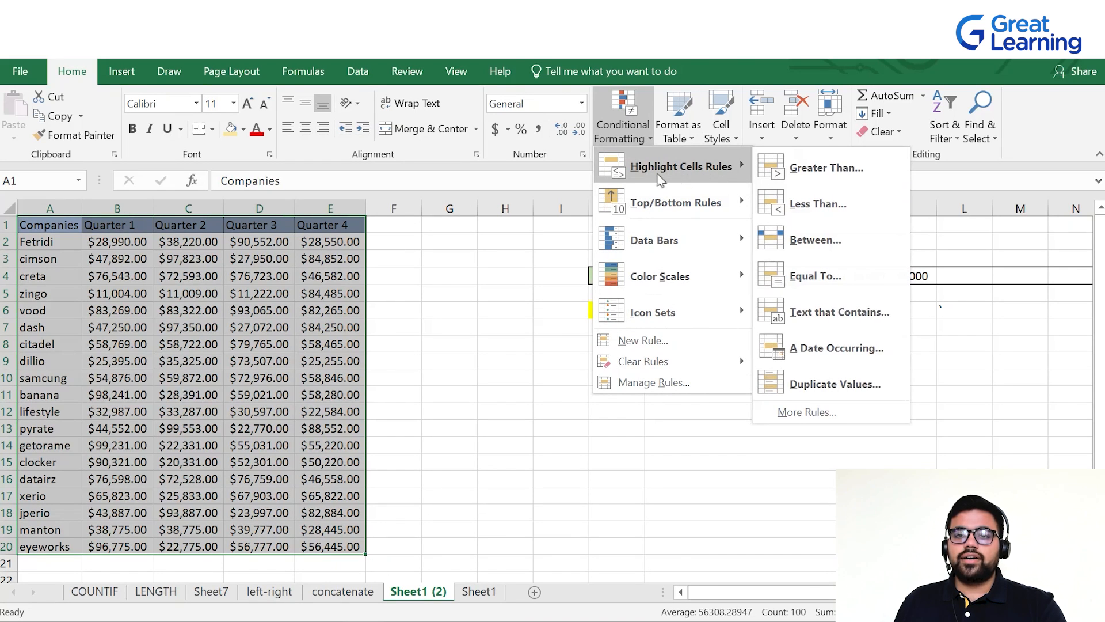
- Add a Less Than 40000 rule to the revenues, formatted as Green Fill with Dark Green Text
left_click(810, 202)
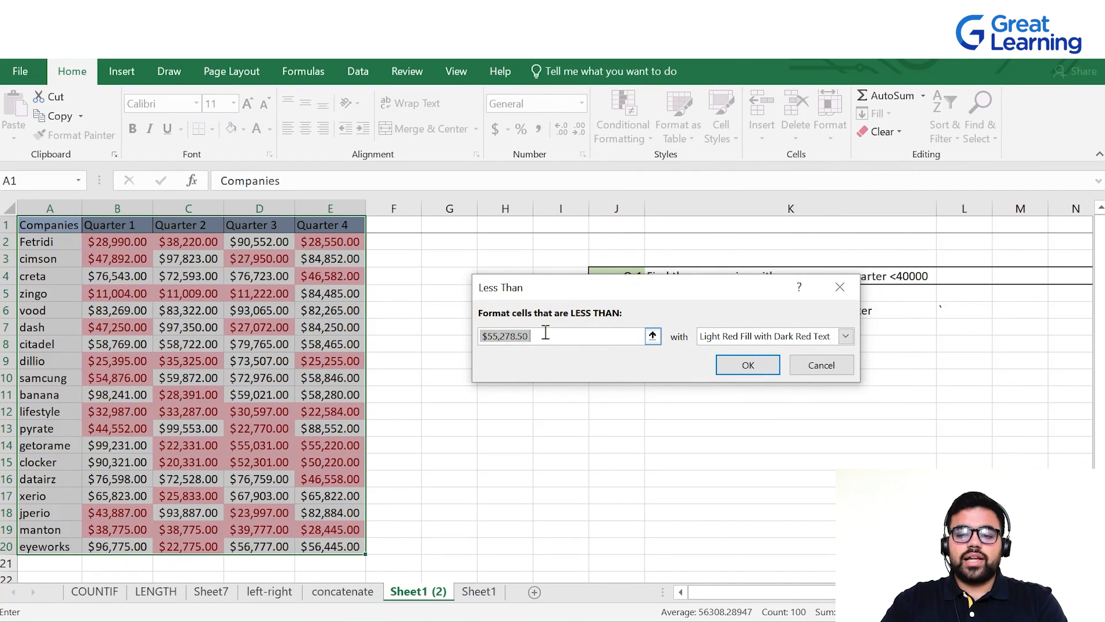
key("BackSpace")
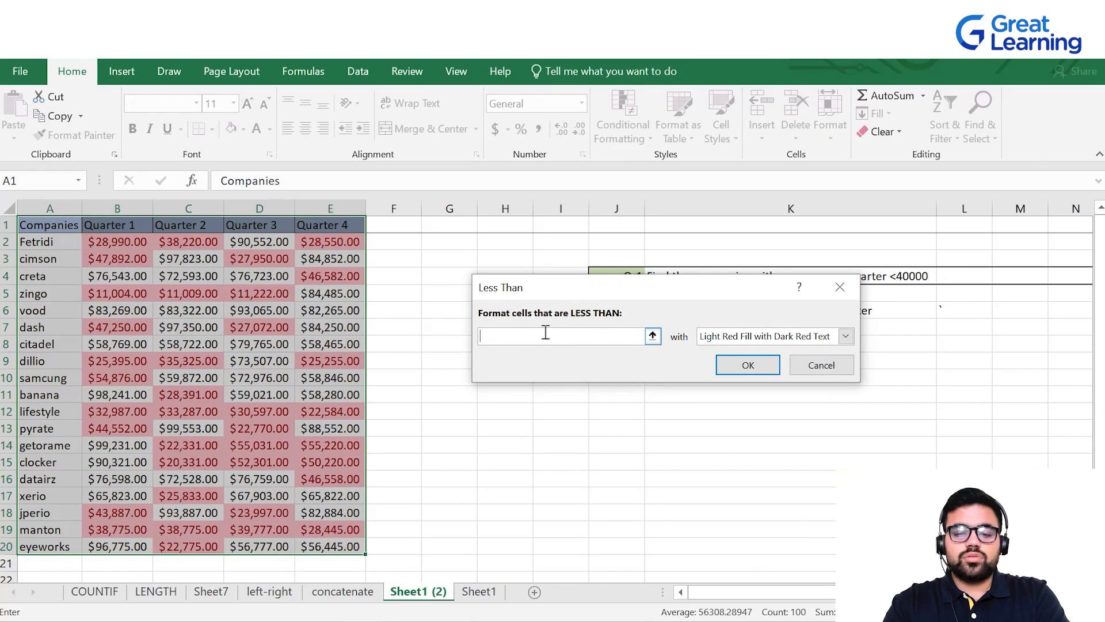
type("40000")
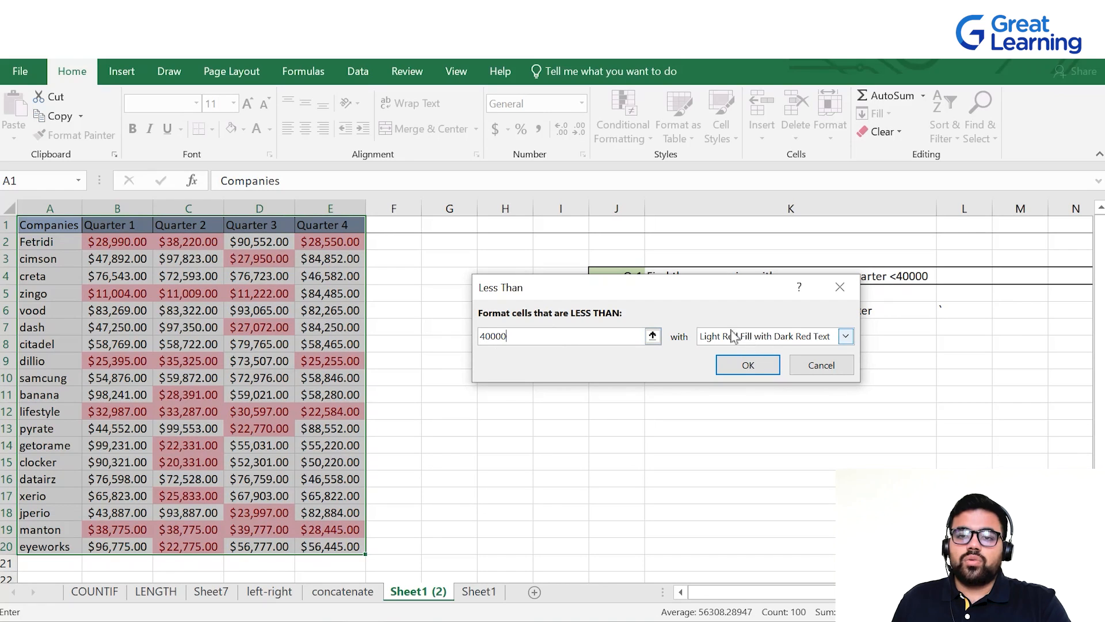
left_click(846, 337)
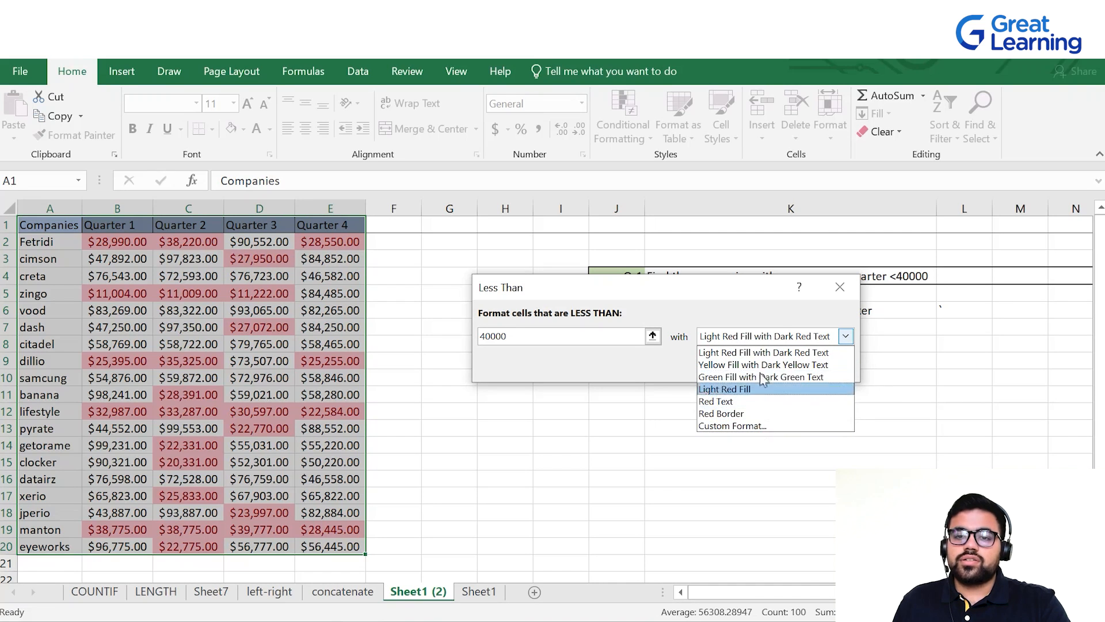
left_click(726, 377)
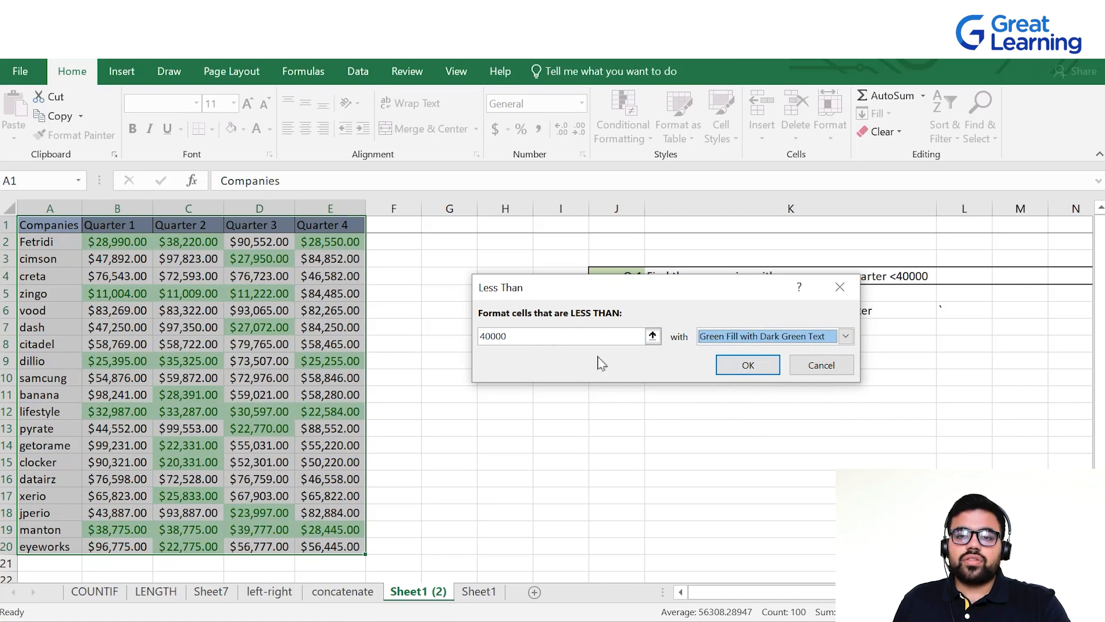
left_click(748, 365)
- Try out several selections across the quarterly revenue cells, then clear the selection
left_click(605, 395)
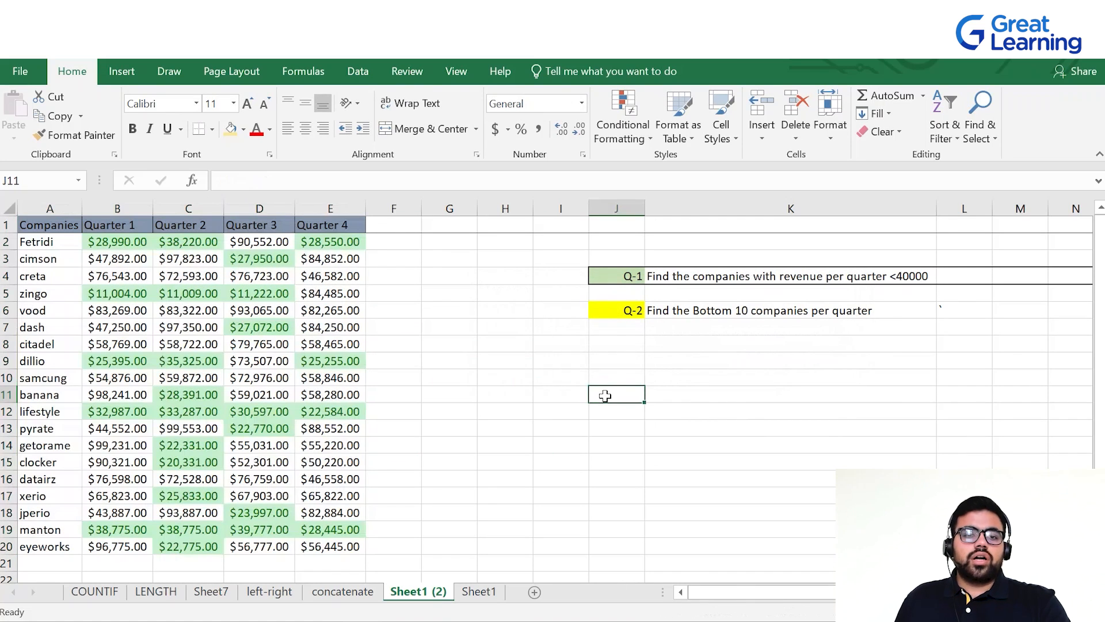
left_click_drag(120, 247, 314, 546)
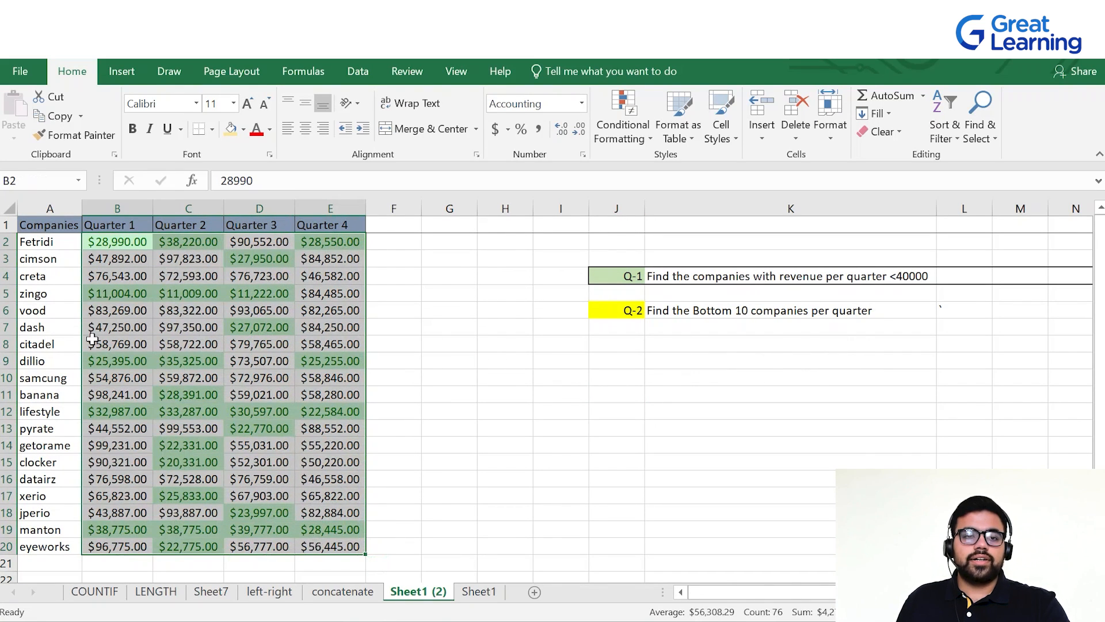
left_click(412, 399)
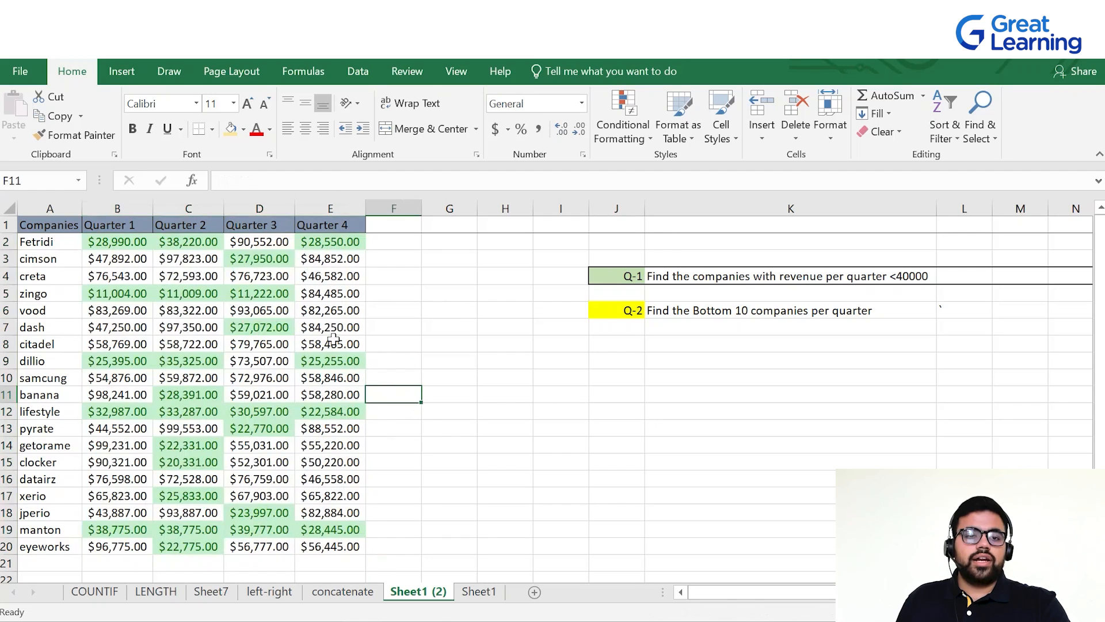
left_click_drag(120, 240, 320, 544)
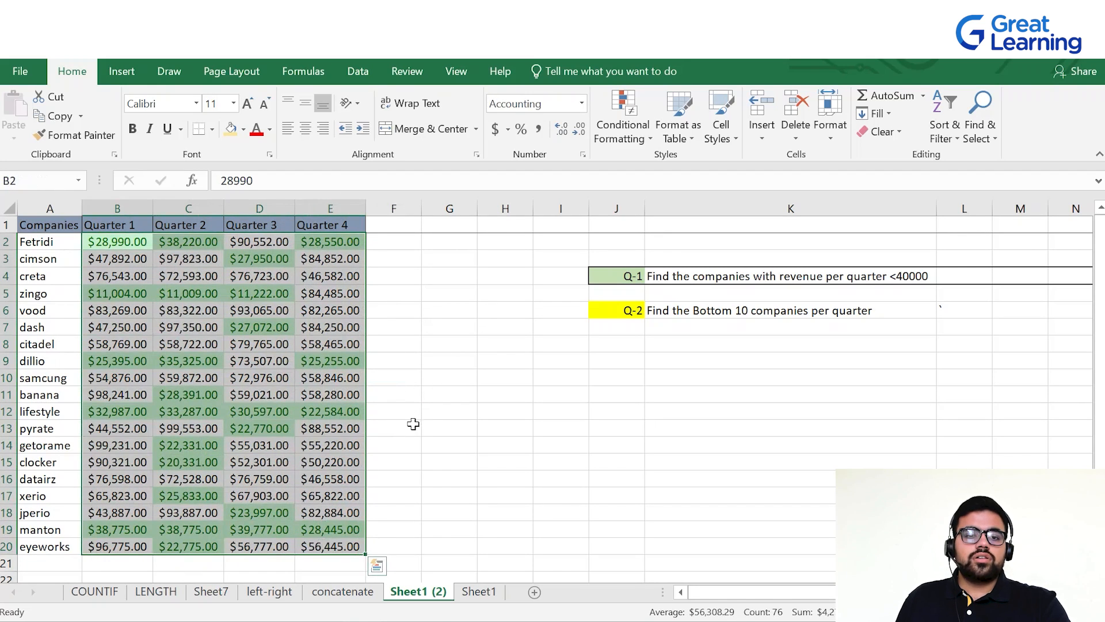
left_click(412, 425)
left_click(125, 242)
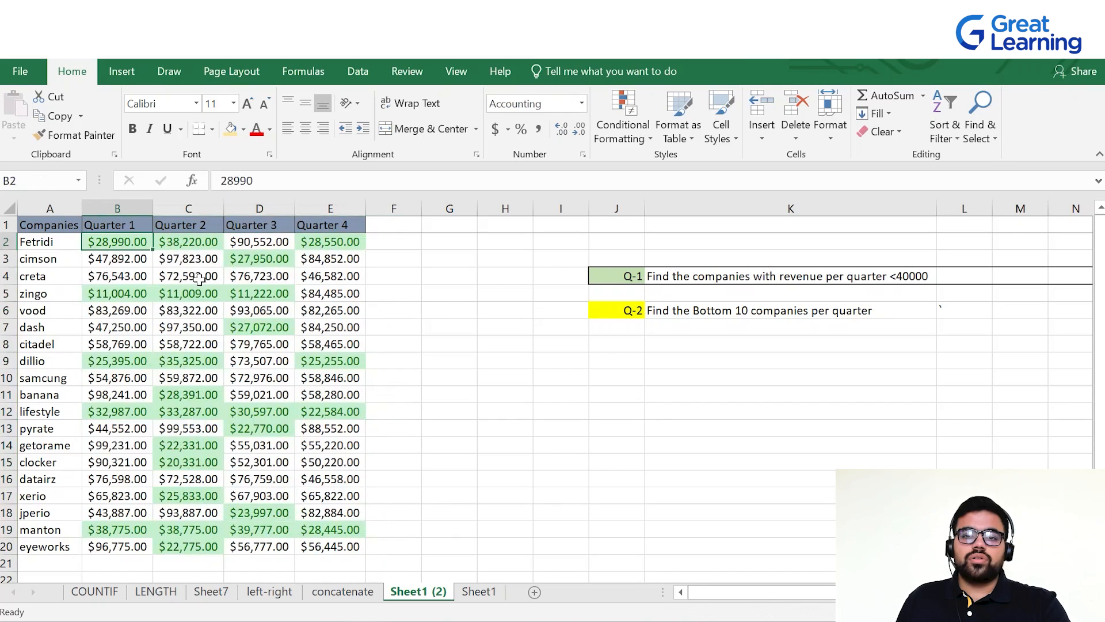
left_click(428, 342)
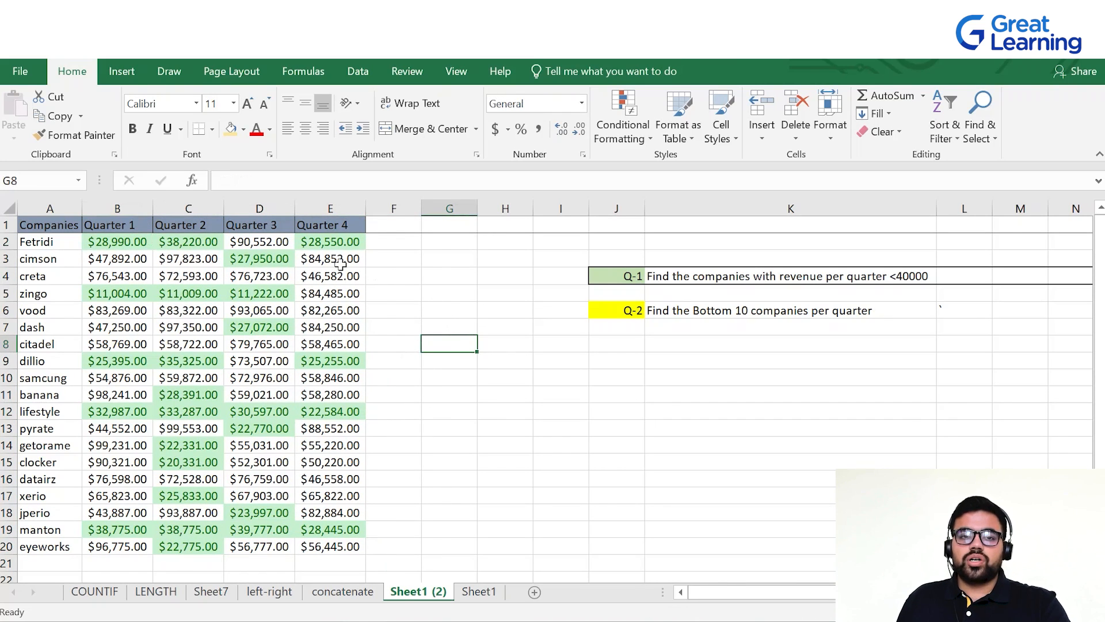
left_click_drag(341, 263, 337, 275)
left_click(396, 366)
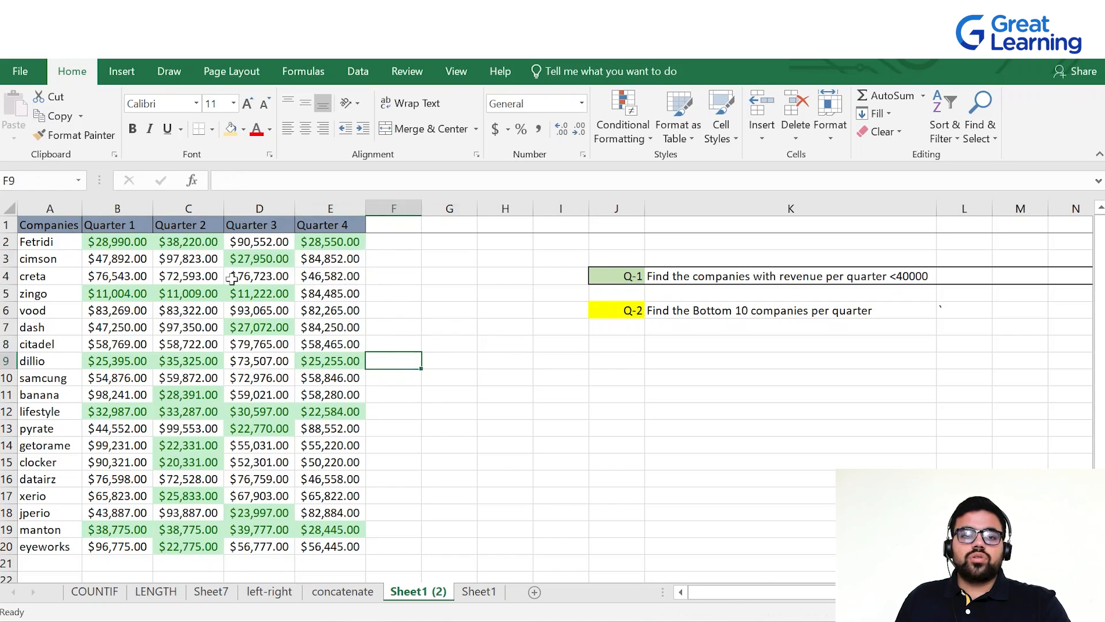
- Select the Quarter 1 column, briefly check Conditional Formatting, and reselect Quarter 1's data
left_click_drag(122, 225, 125, 544)
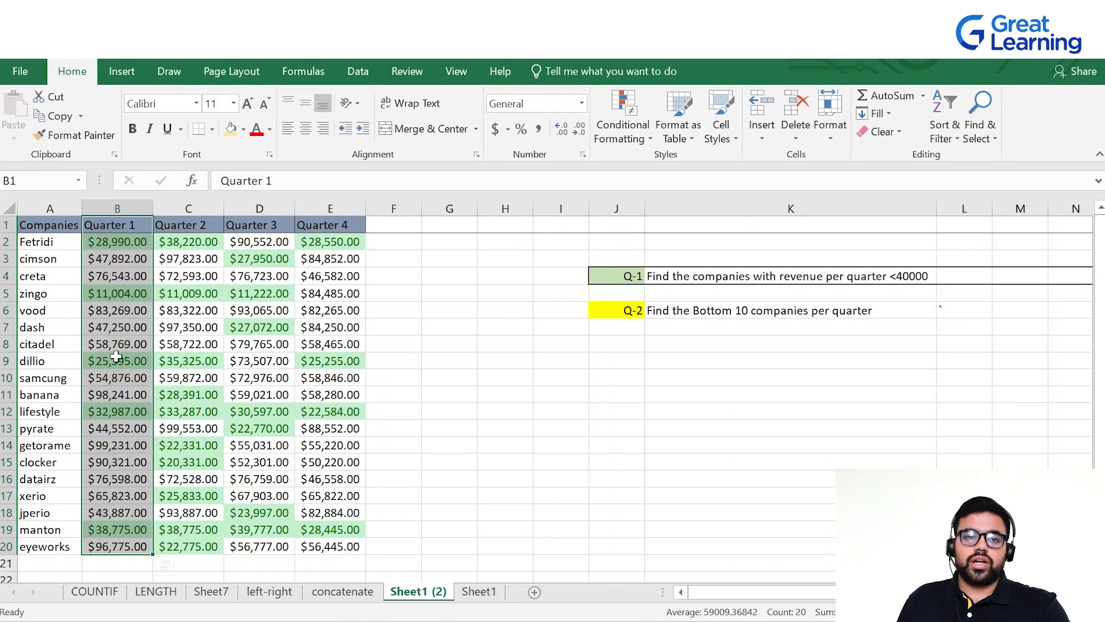
left_click(551, 300)
left_click_drag(101, 225, 101, 546)
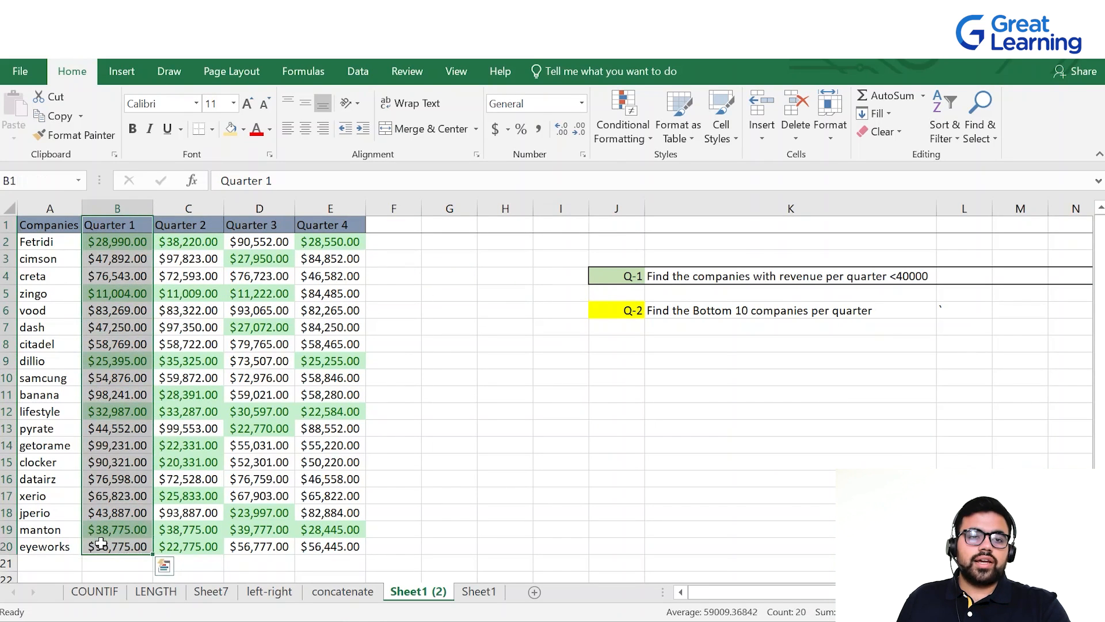
left_click(615, 118)
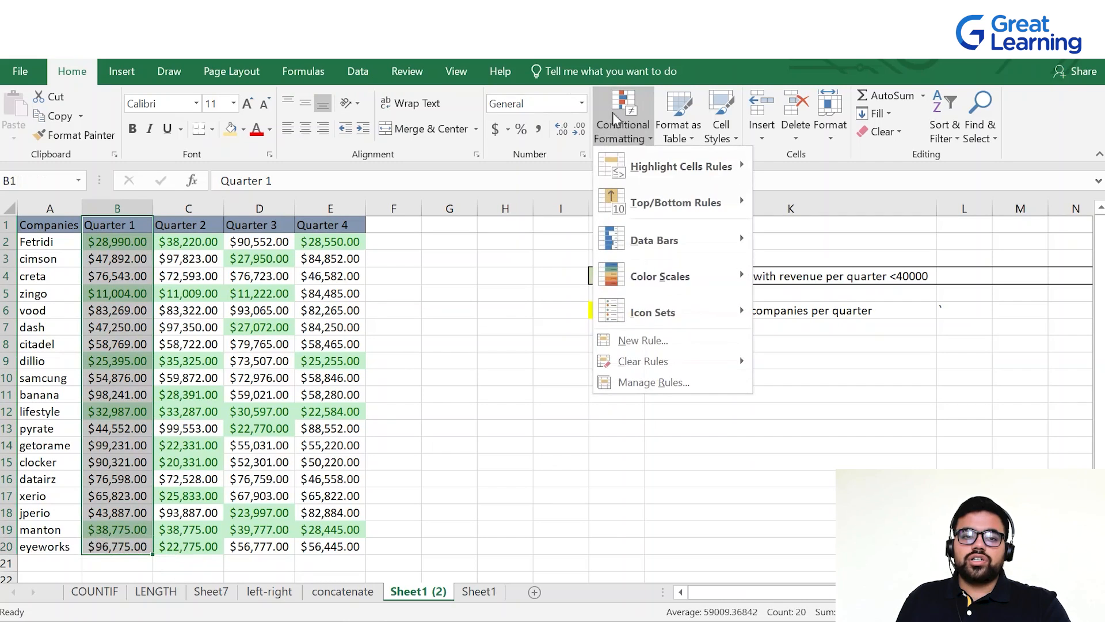
left_click(544, 252)
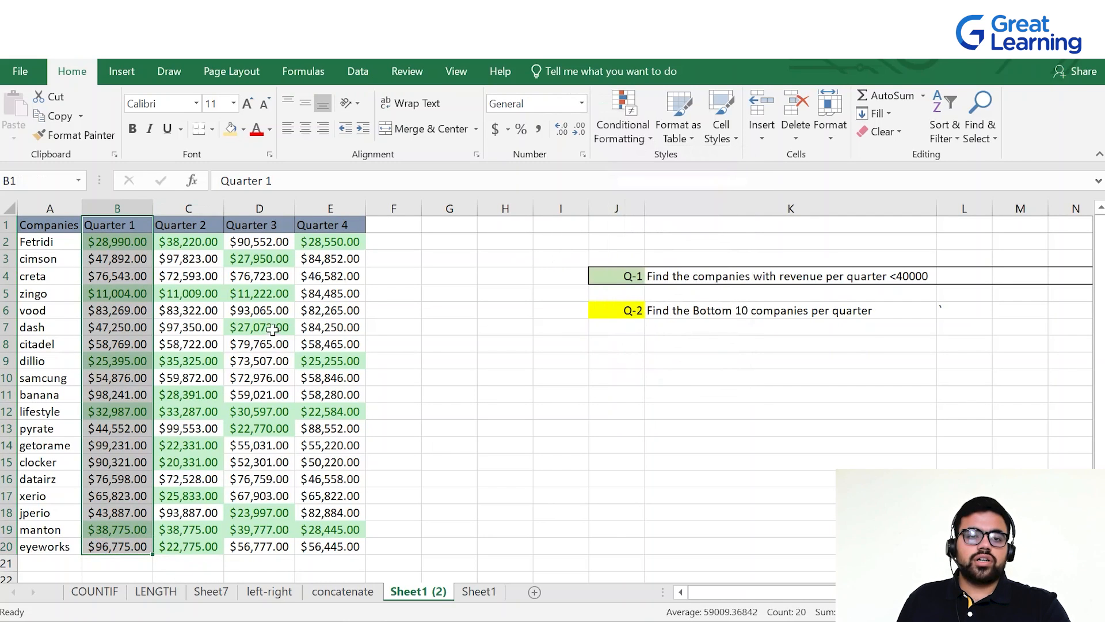
left_click_drag(425, 392, 420, 391)
left_click_drag(325, 546, 93, 243)
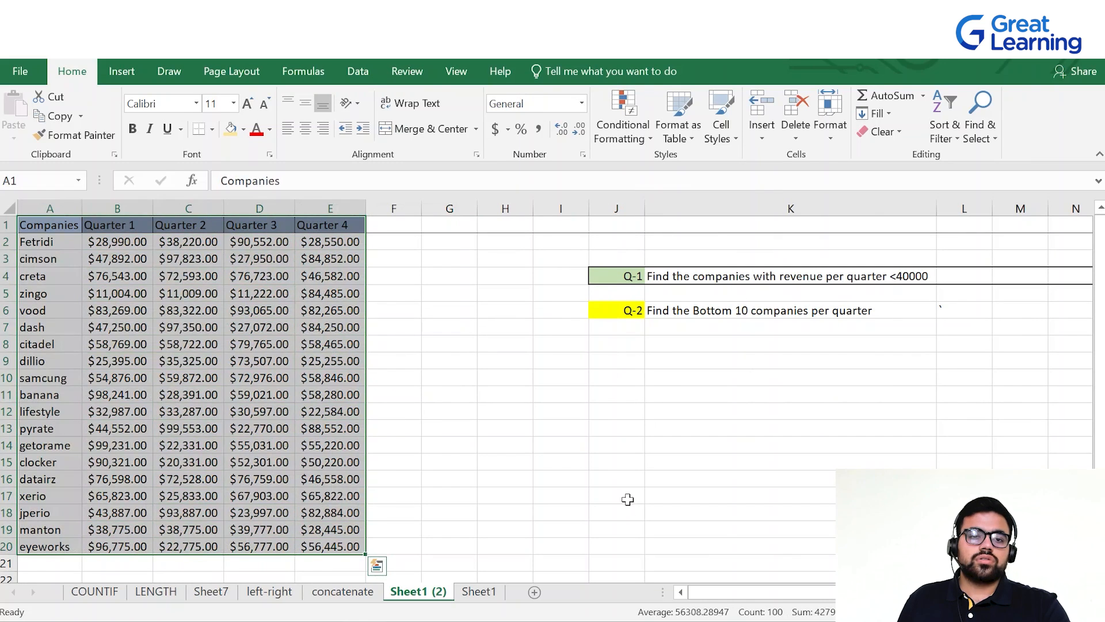
left_click(449, 276)
left_click_drag(124, 225, 103, 543)
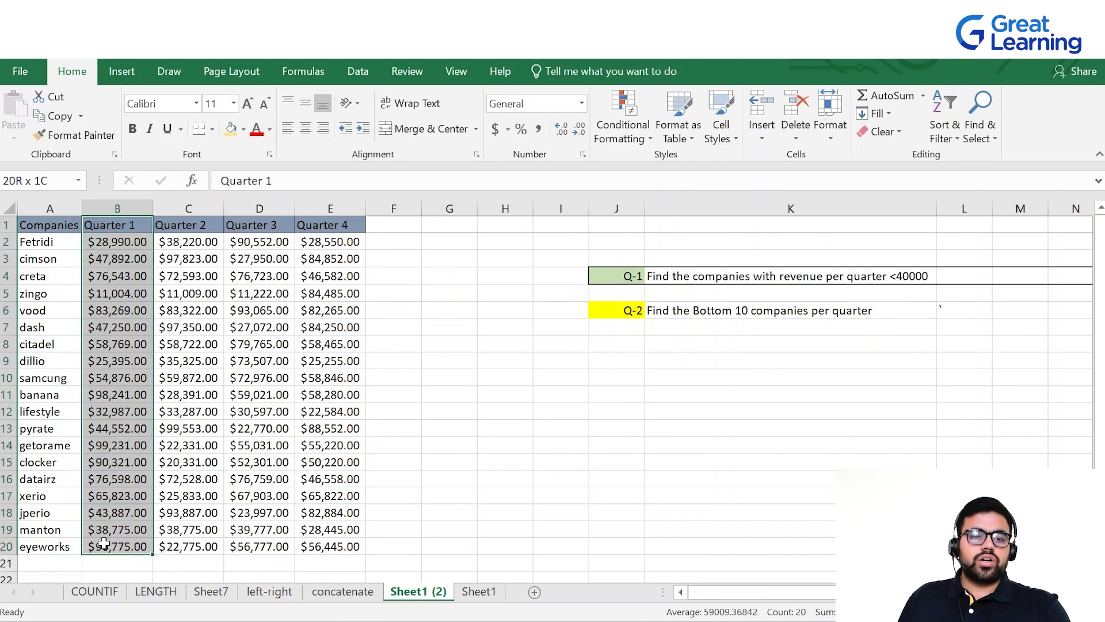
- Apply a Bottom 10 Items rule to Quarter 1, keeping 10, with Yellow Fill with Dark Yellow Text
left_click(631, 102)
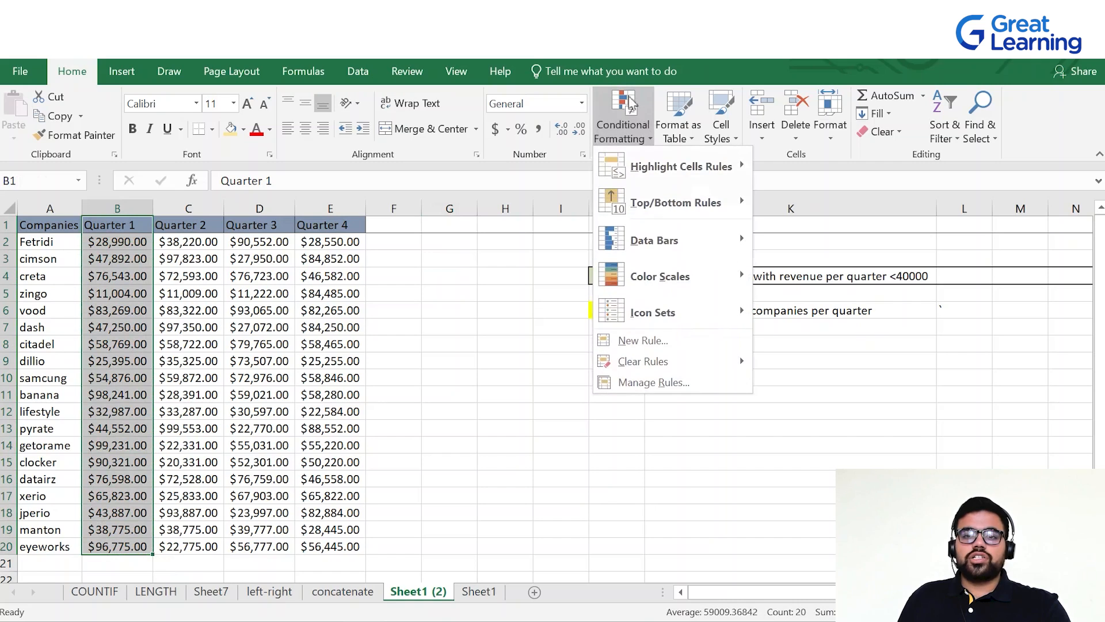
mouse_move(685, 210)
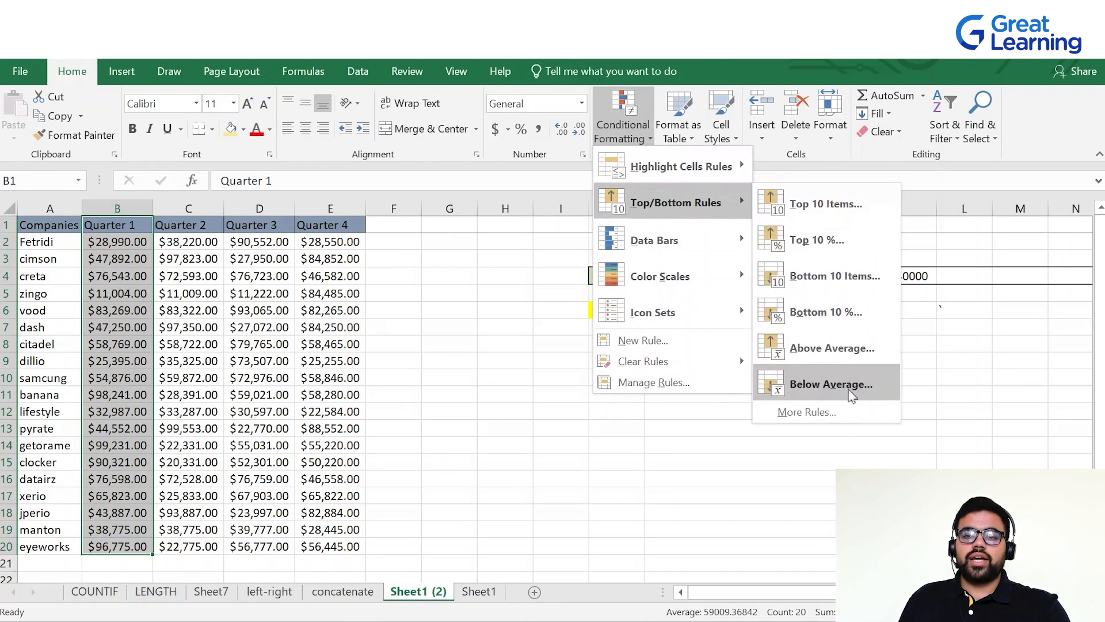
left_click(841, 276)
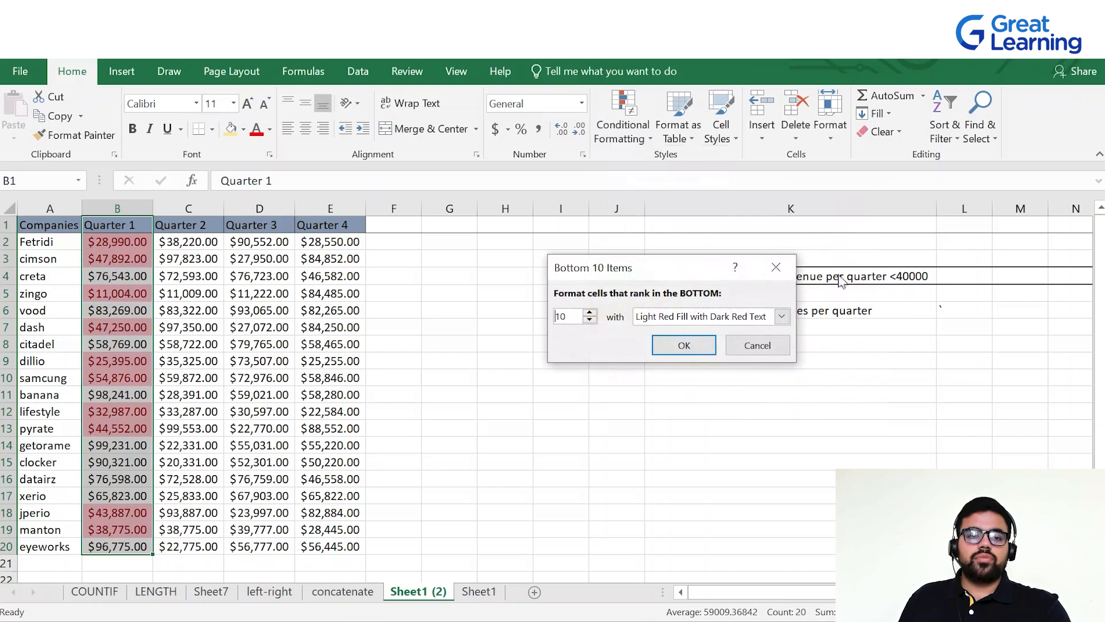
left_click(749, 317)
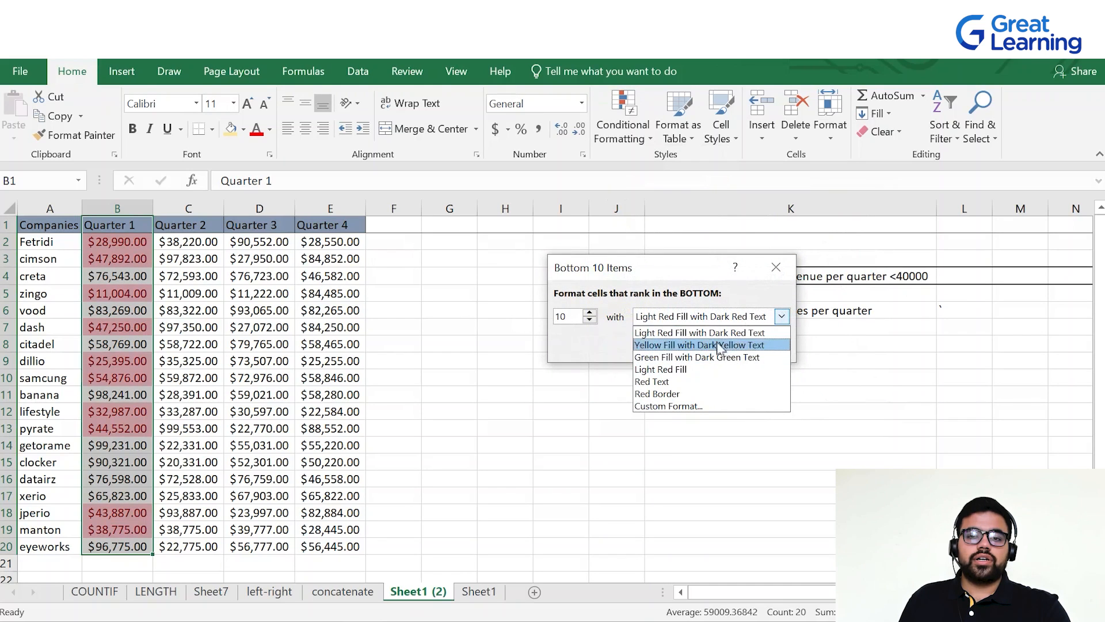
left_click(681, 343)
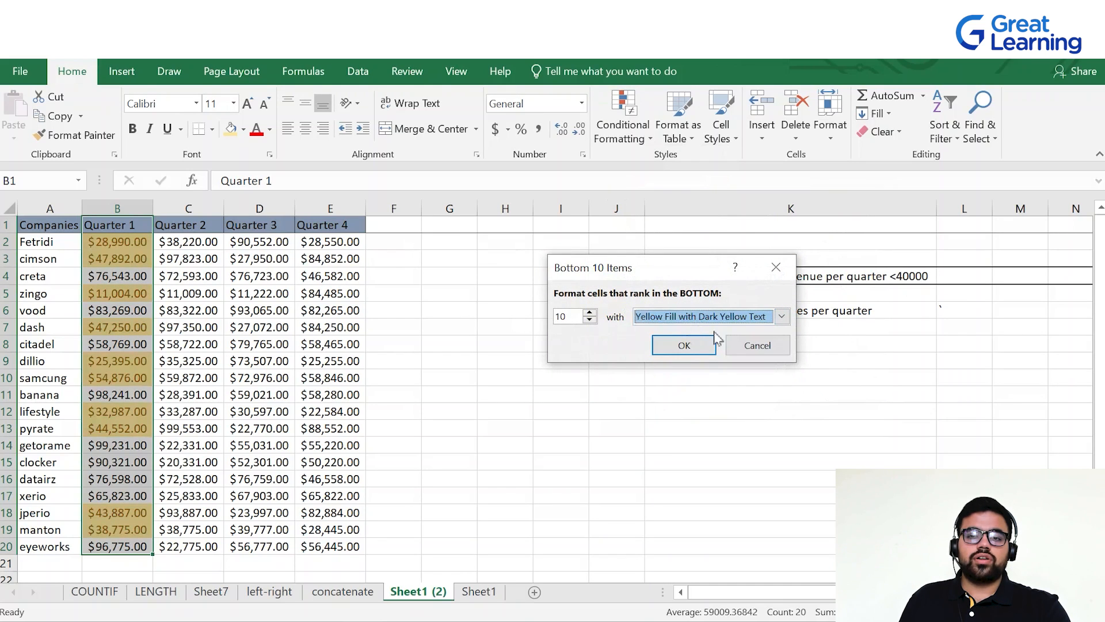
left_click_drag(564, 318, 543, 327)
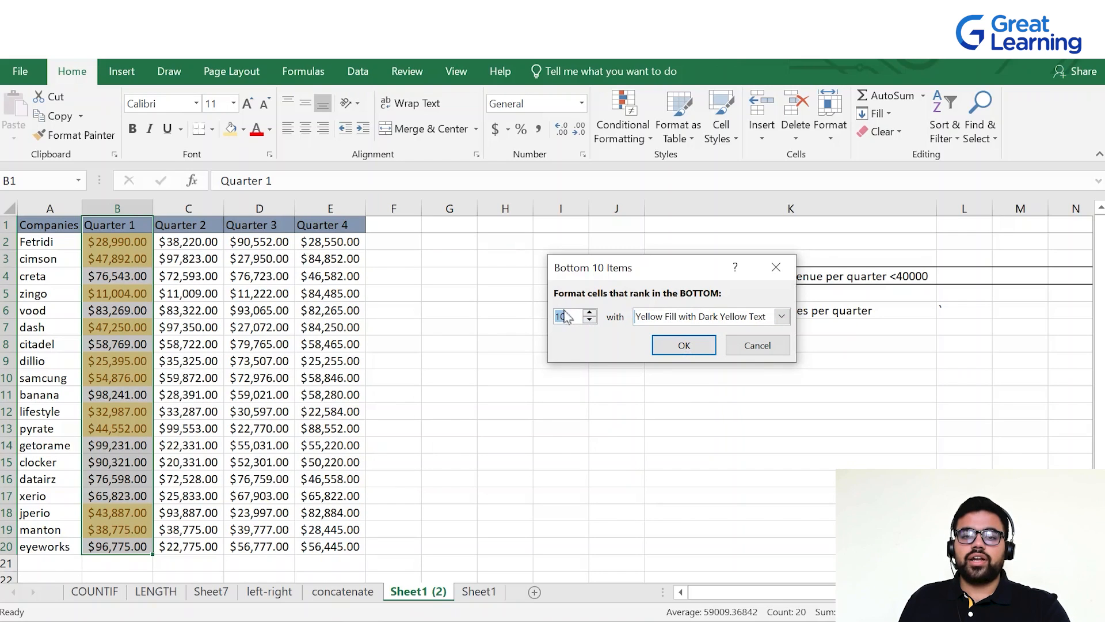
left_click(574, 316)
left_click_drag(670, 271, 643, 368)
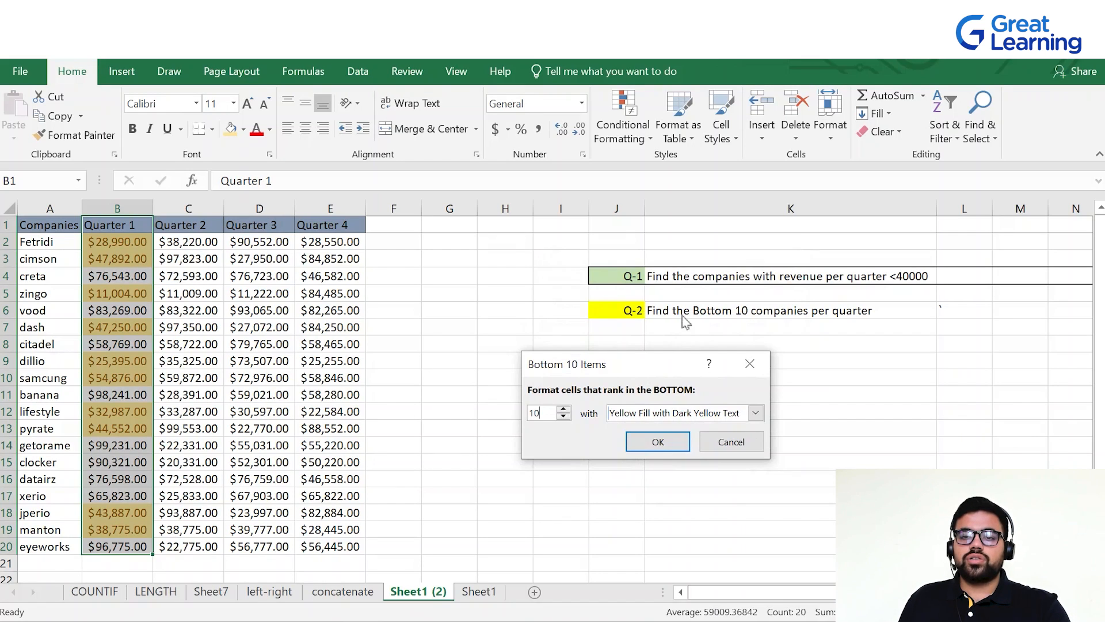
key("BackSpace")
key("BackSpace")
type("5")
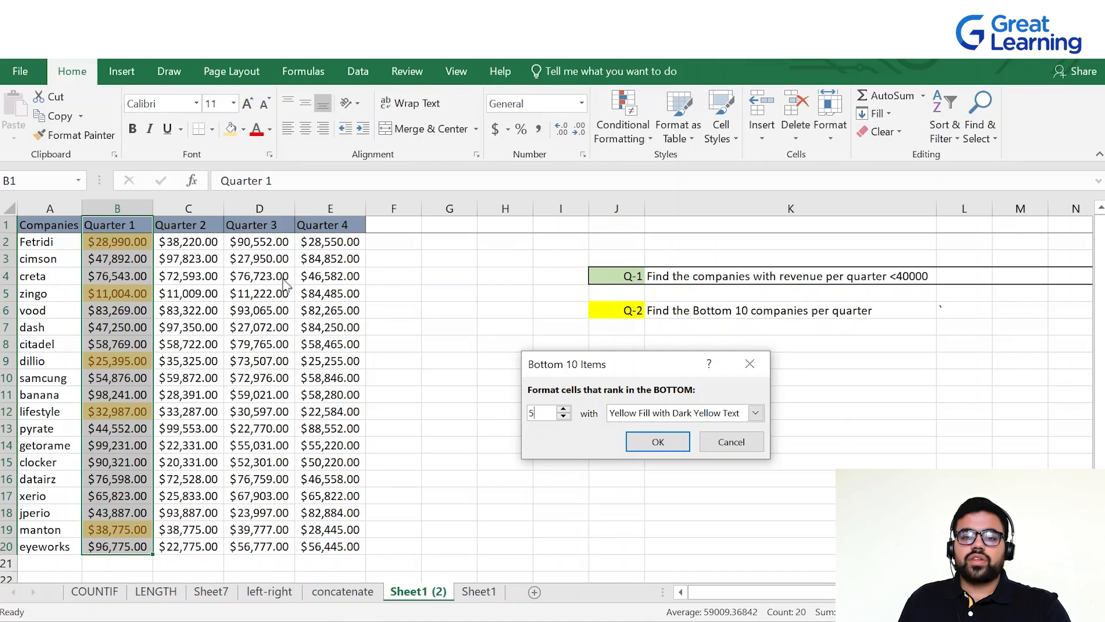
type("10")
left_click(658, 441)
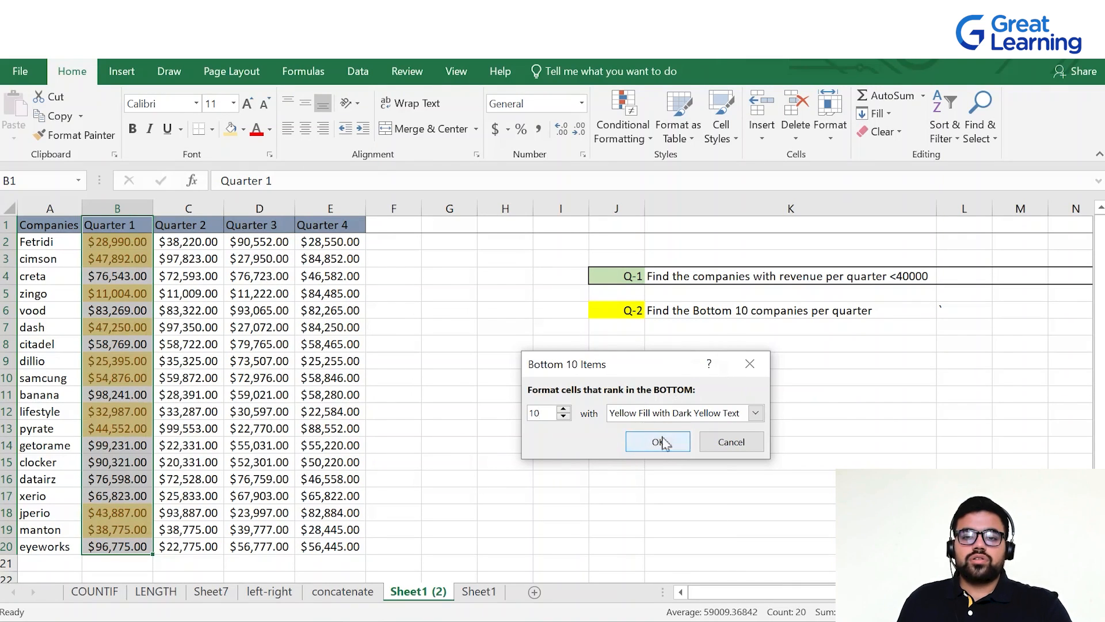
- Select the Quarter 2 to Quarter 4 revenue values
left_click(361, 363)
left_click_drag(197, 227, 175, 592)
left_click(501, 461)
scroll(202, 288, "up", 2)
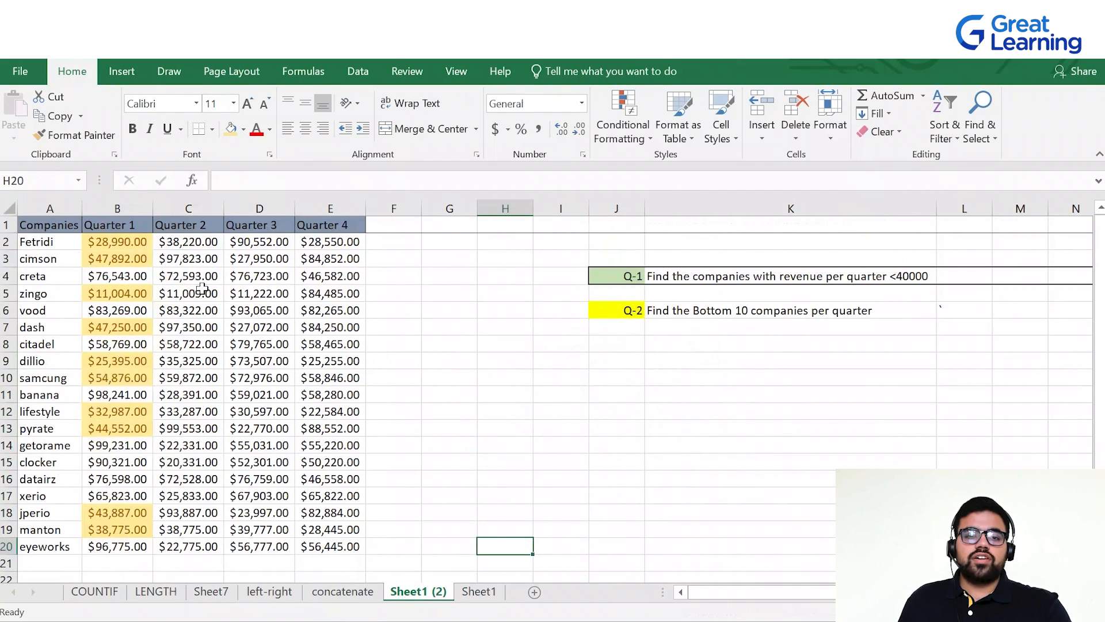
left_click_drag(189, 228, 374, 564)
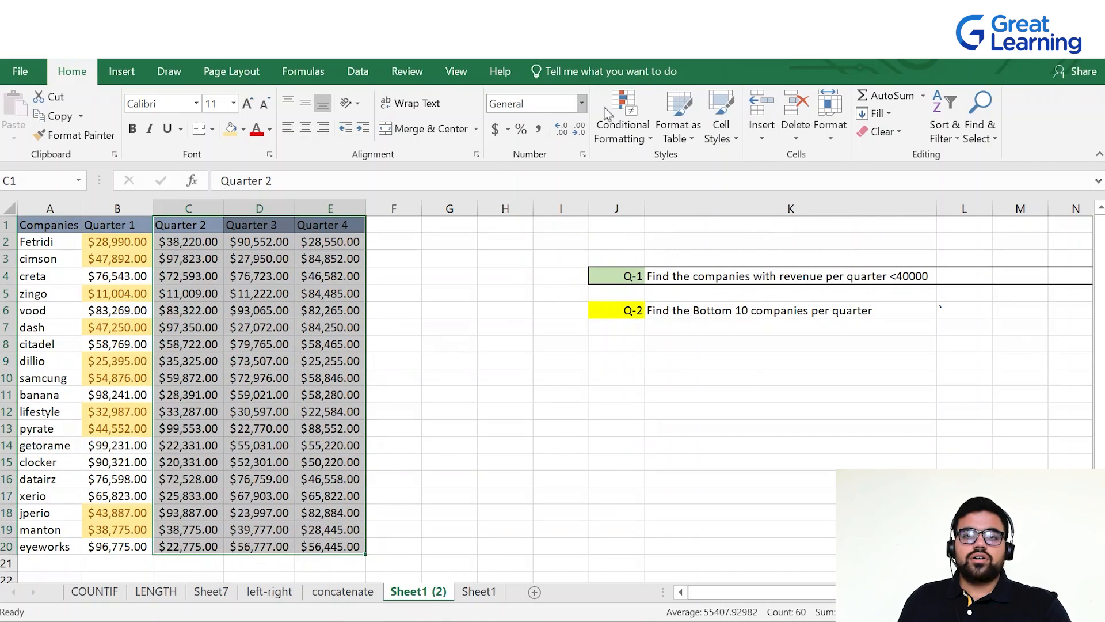
- Open the Bottom 10 Items dialog for the selection and cancel it without applying
left_click(620, 134)
mouse_move(656, 203)
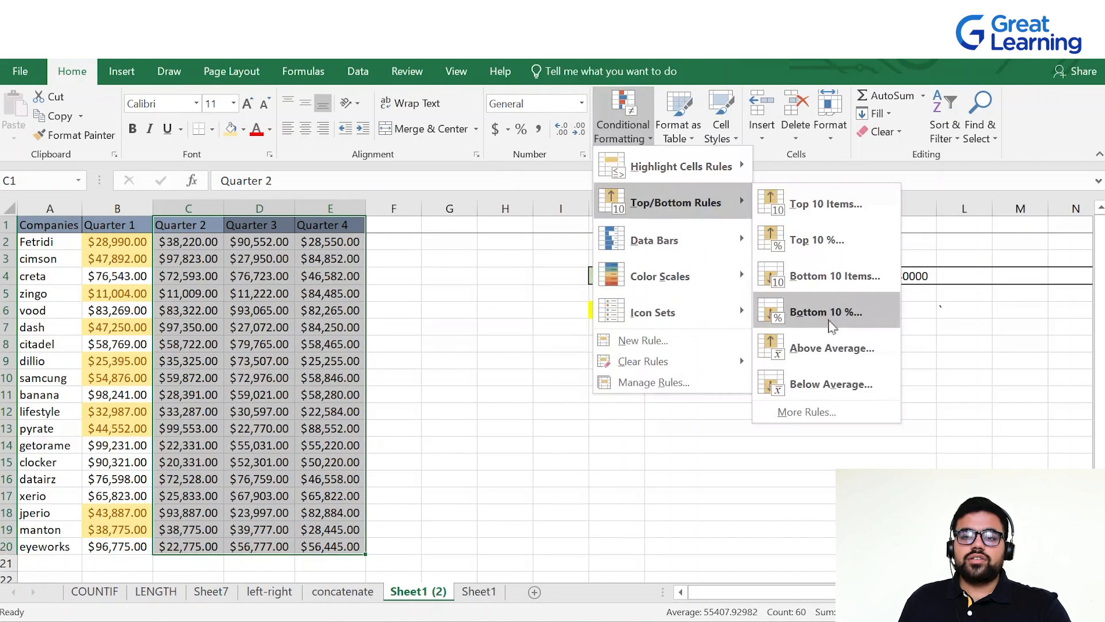
left_click(824, 284)
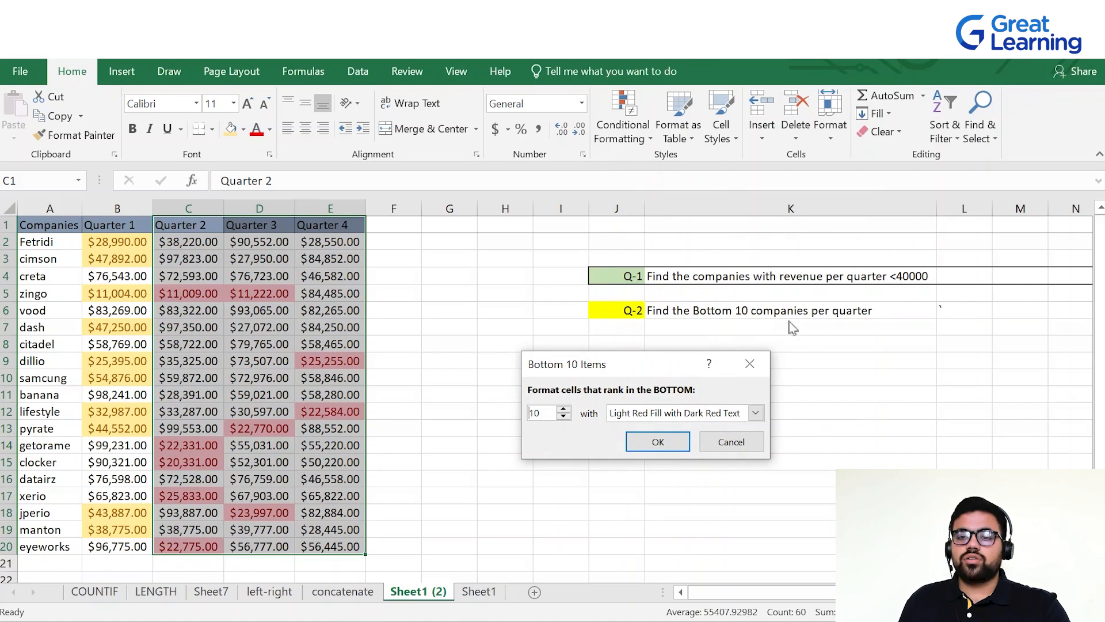
left_click(750, 363)
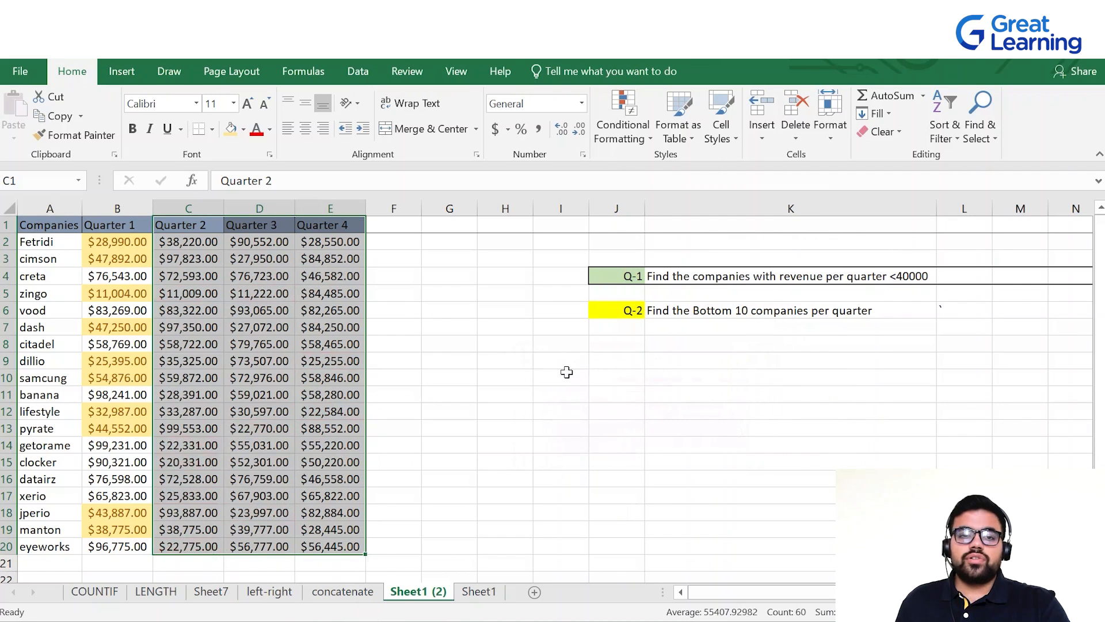
- Pick an empty cell and undo the Quarter 1 bottom-10 highlight with Ctrl+Z
left_click(449, 344)
left_click_drag(176, 225, 213, 542)
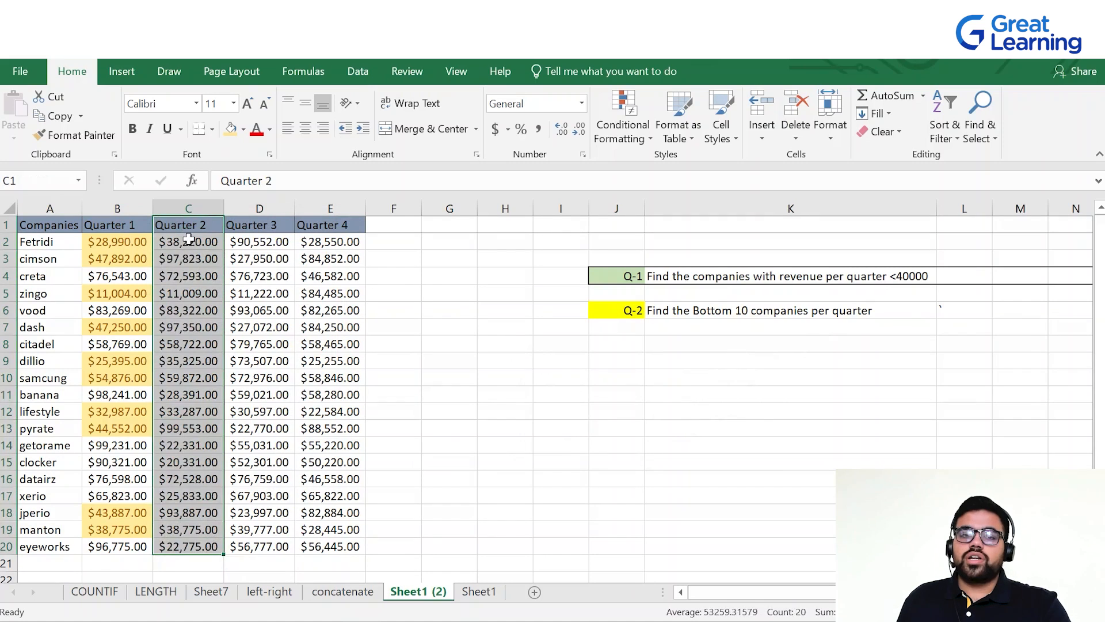
left_click(266, 221)
left_click(439, 311)
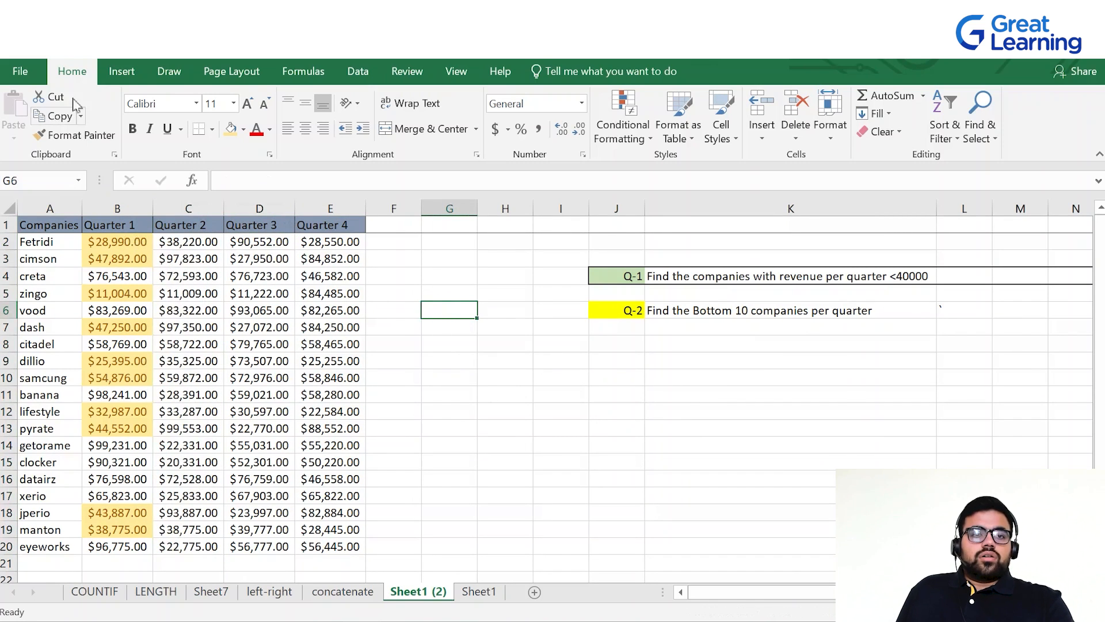
key("ctrl+z")
left_click(486, 361)
- Apply orange Solid Fill data bars to the whole company table A1:E20
left_click_drag(46, 231, 334, 544)
left_click(633, 112)
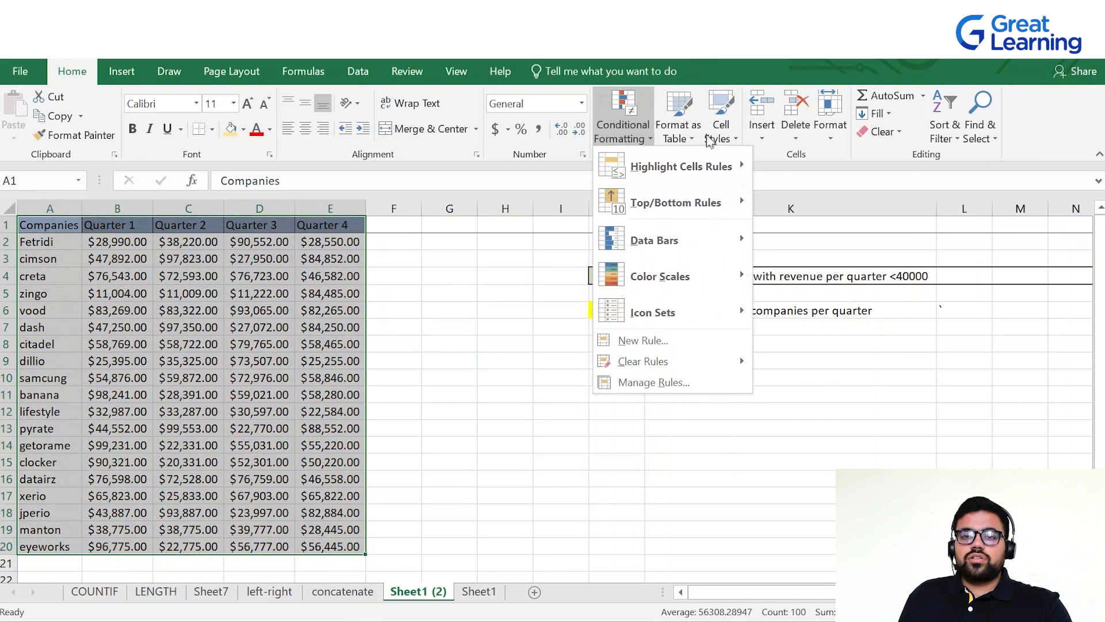
mouse_move(693, 241)
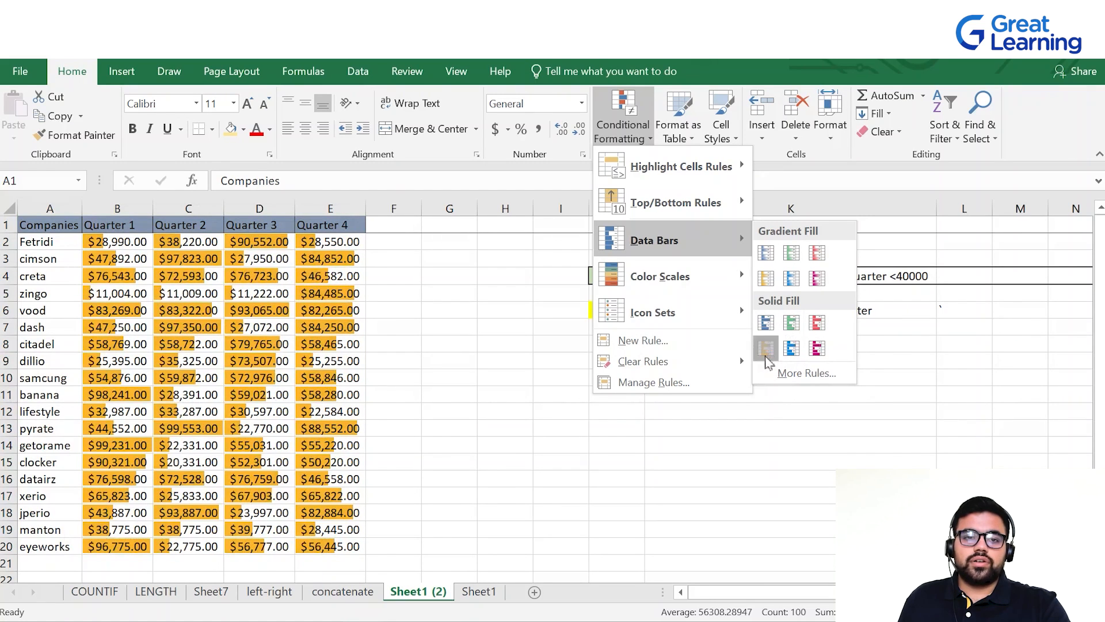
left_click(766, 356)
left_click(419, 369)
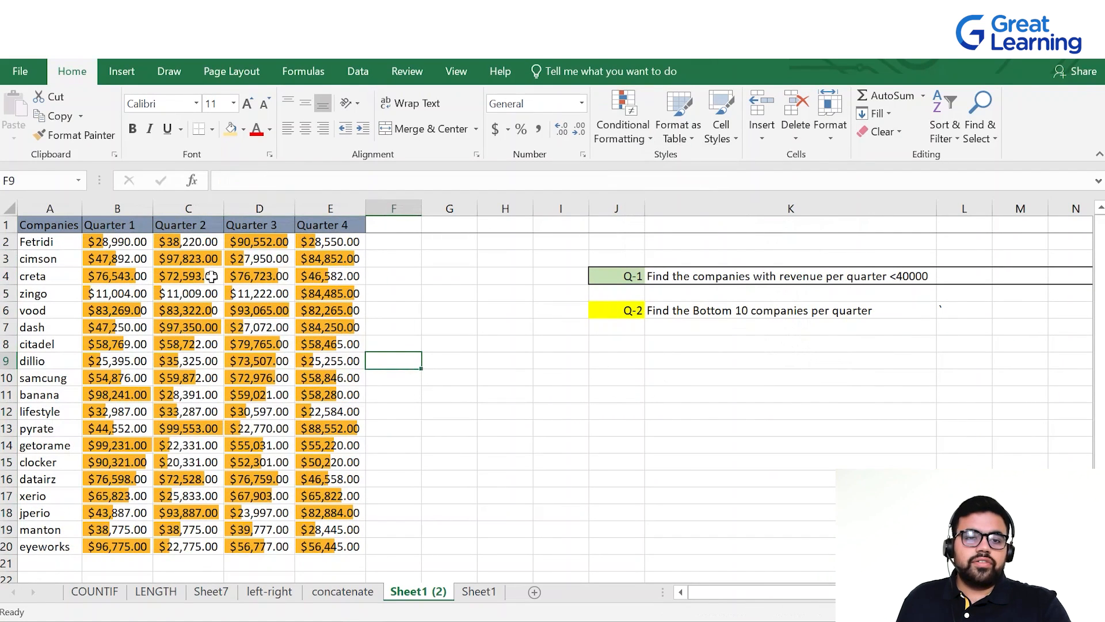
- Inspect the bars against values such as lifestyle's Quarter 4 and banana's Quarter 3
left_click(325, 417)
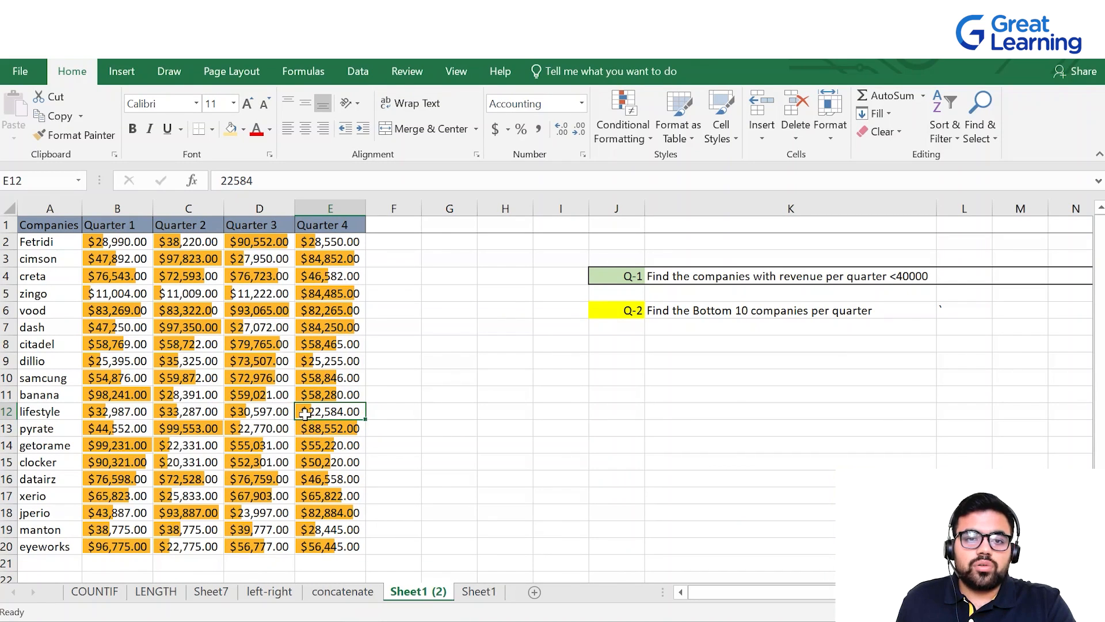
left_click_drag(323, 293, 332, 330)
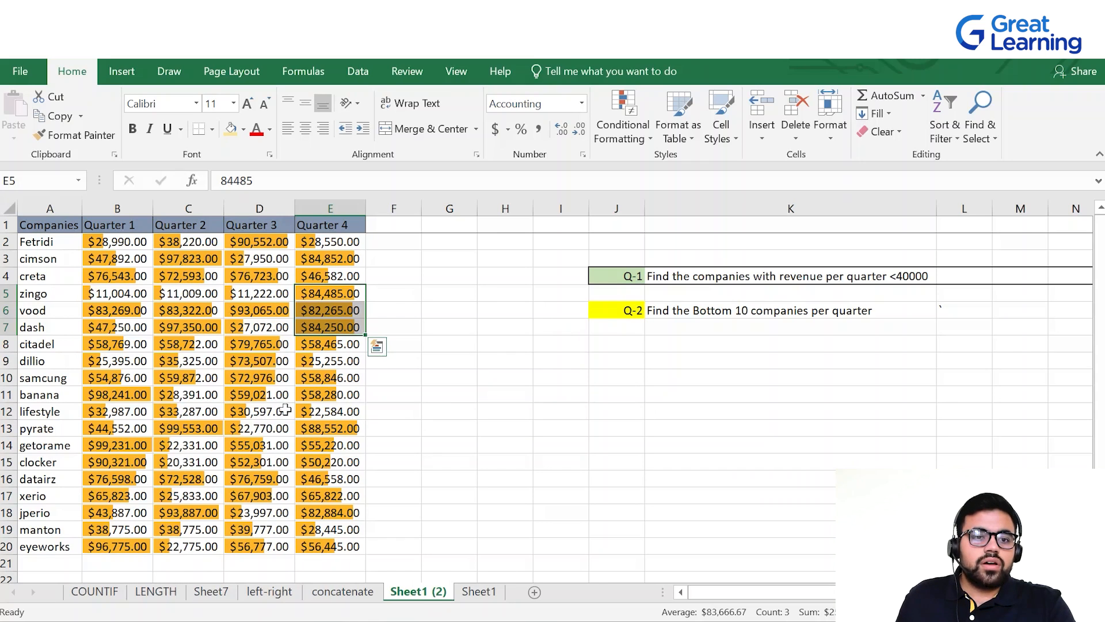
left_click(253, 399)
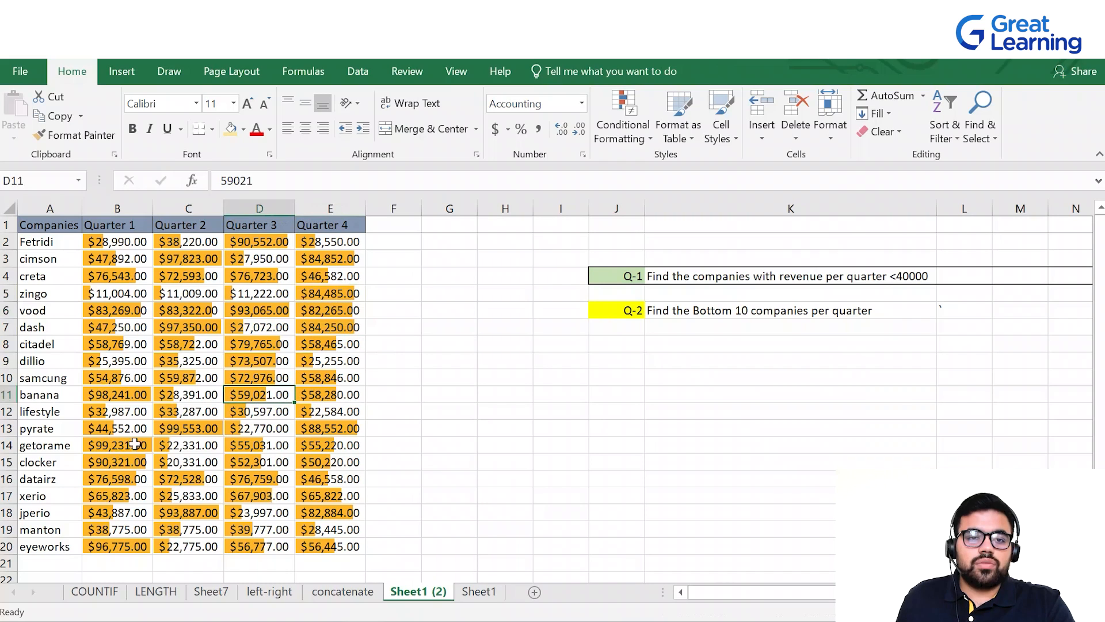
left_click(176, 429)
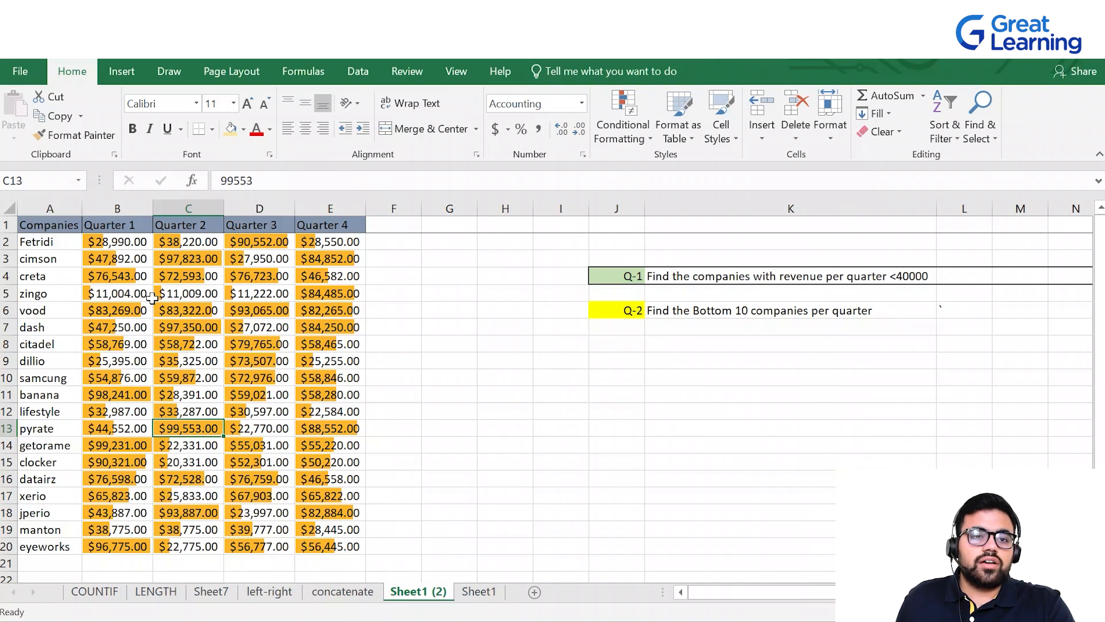
left_click(173, 294)
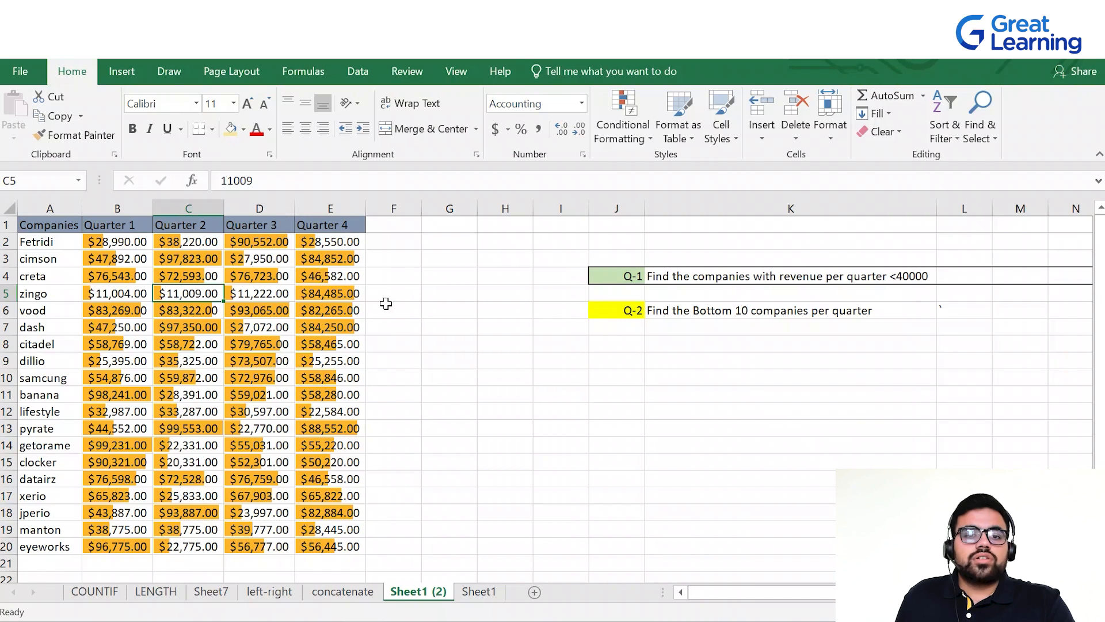
- Select the company table and undo the orange data bars with Ctrl+Z
left_click_drag(50, 225, 320, 544)
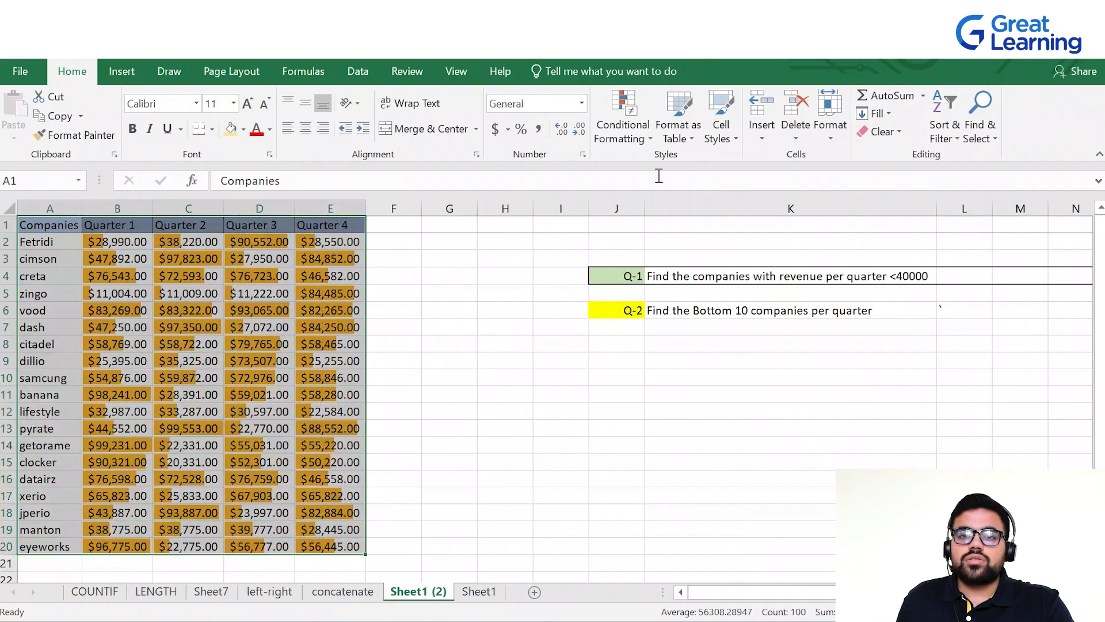
left_click(627, 122)
left_click(95, 48)
key("ctrl+z")
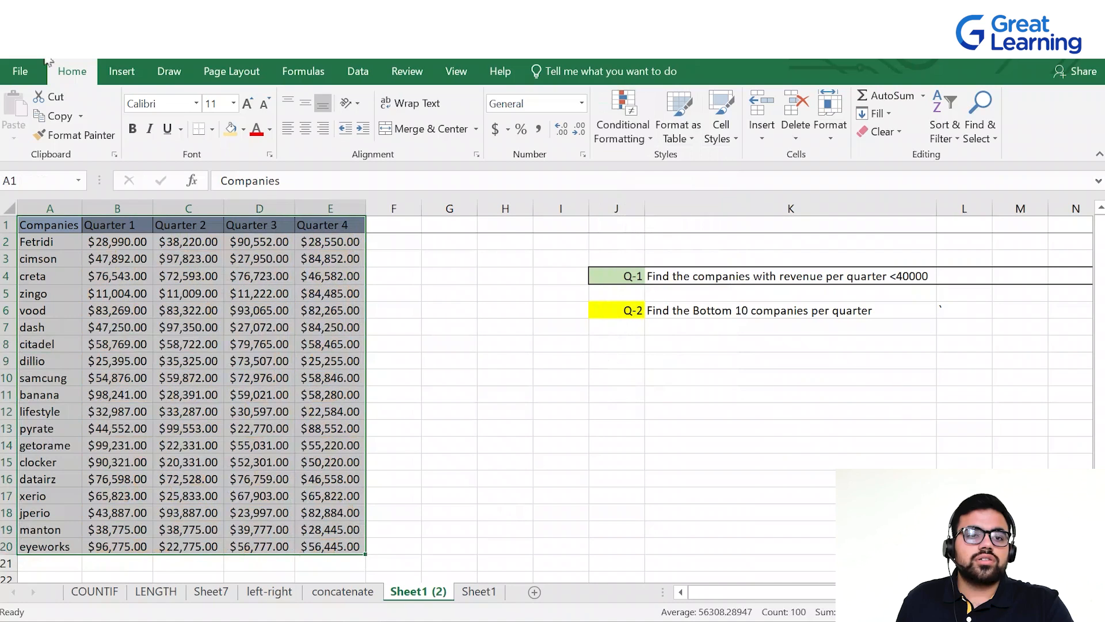
- Start a new rule from the Color Scales menu of Conditional Formatting
left_click(623, 124)
mouse_move(713, 274)
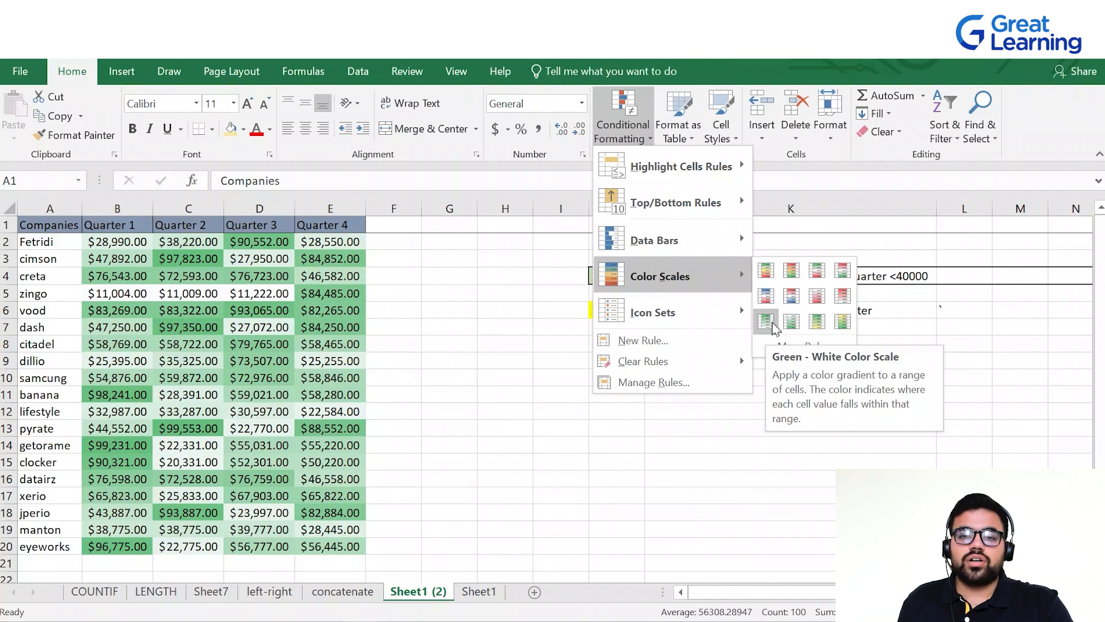
left_click(679, 335)
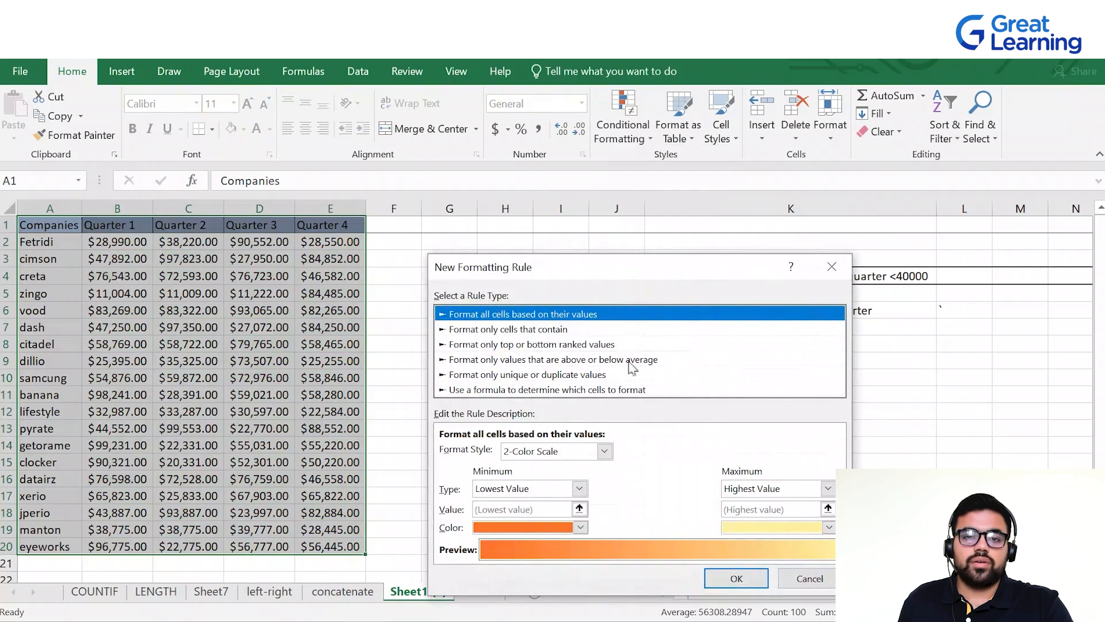
- Set the rule to format all cells by value with a 3-Color Scale style
left_click_drag(729, 270, 738, 114)
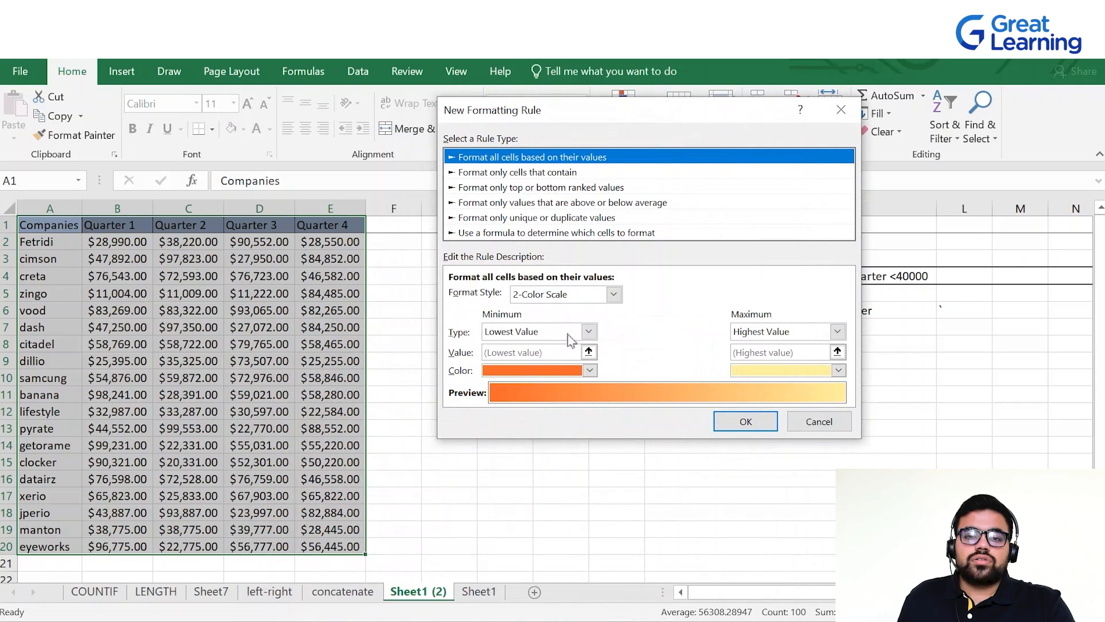
left_click(613, 294)
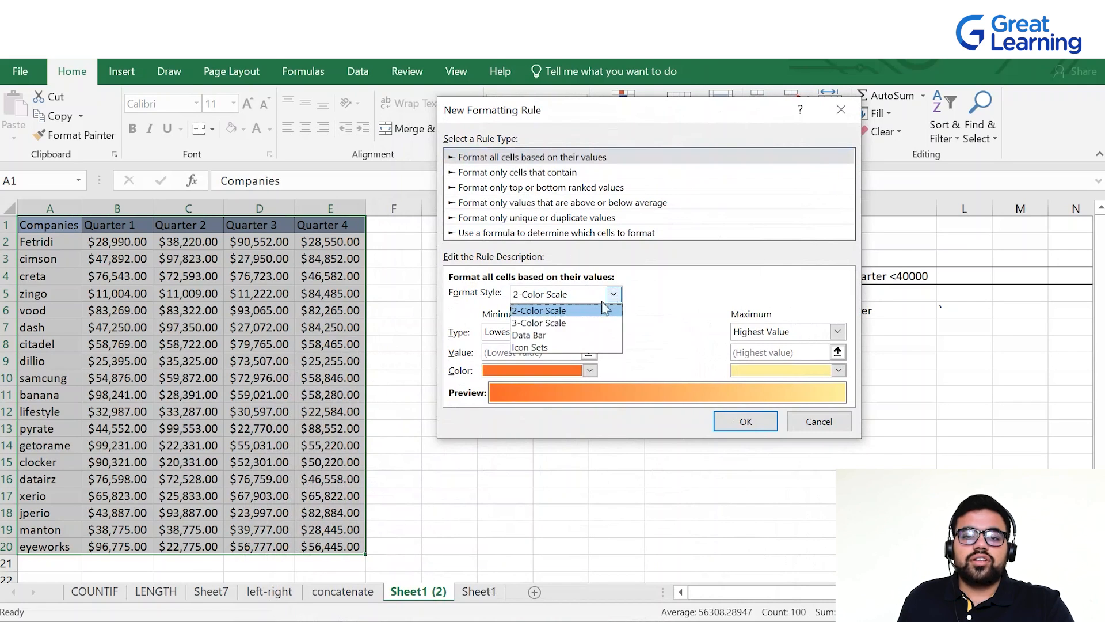
left_click(575, 323)
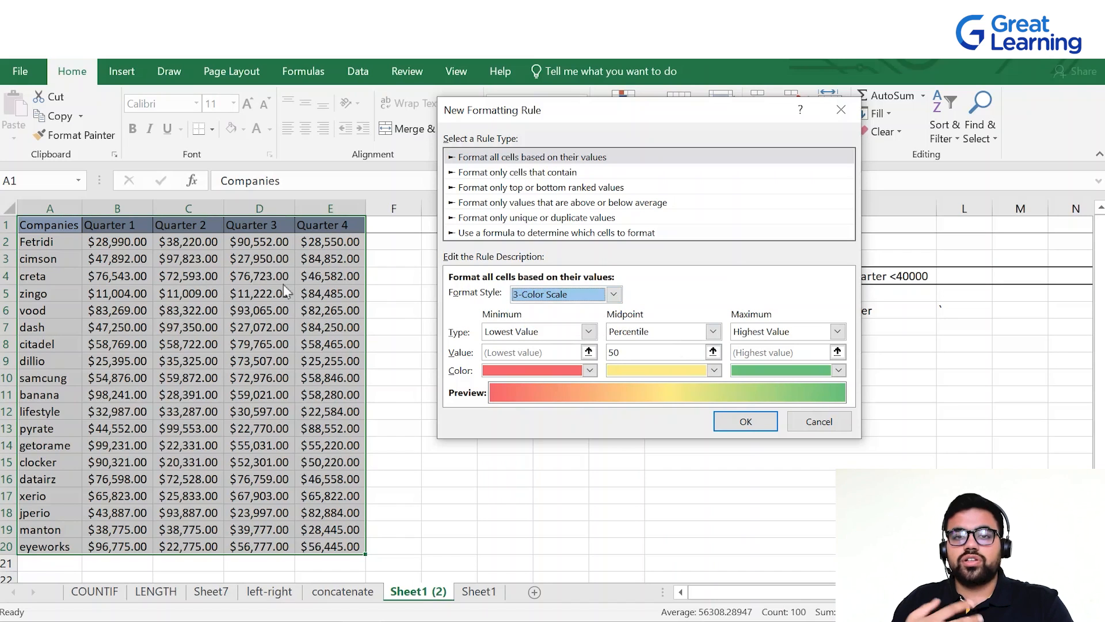
left_click_drag(504, 110, 496, 164)
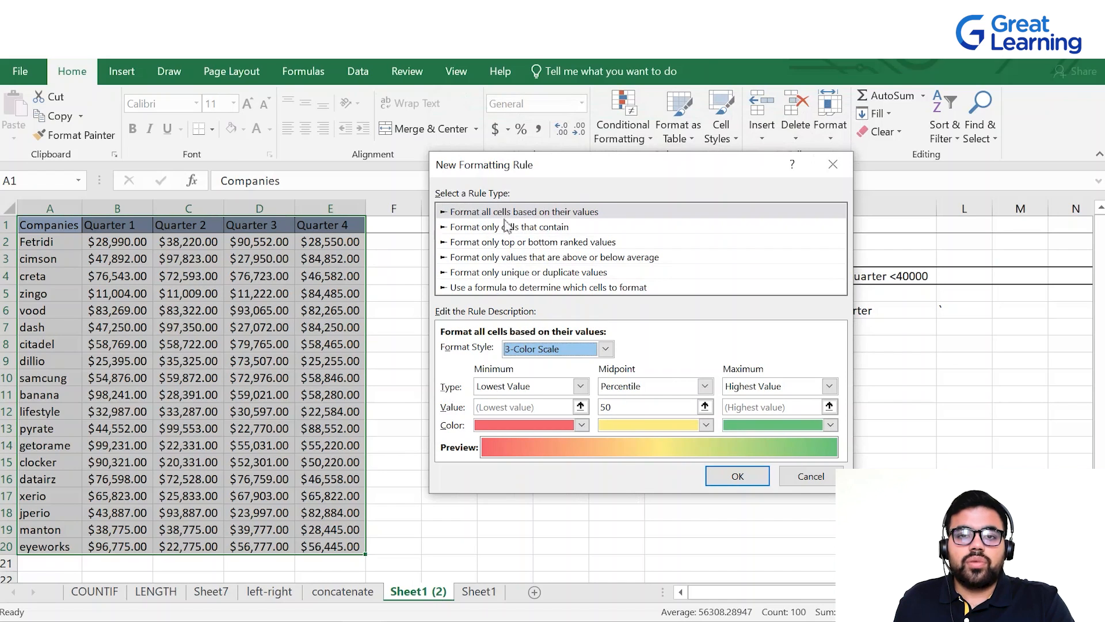
left_click(561, 214)
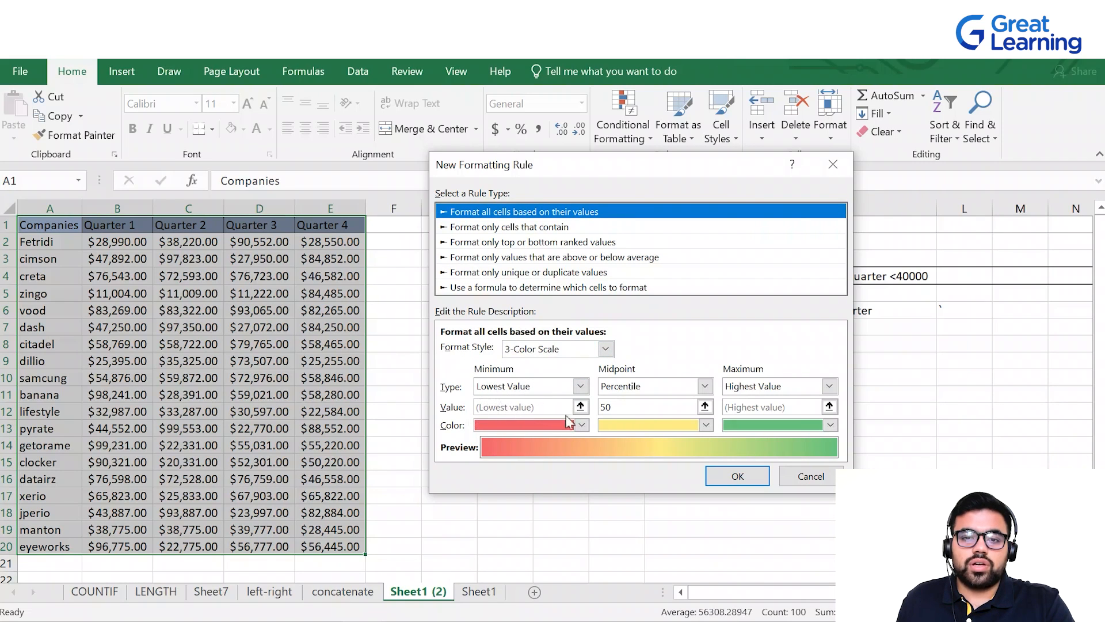
- Set Minimum to Percentile 10 and Maximum to Percent, then apply the colour scale
left_click(580, 386)
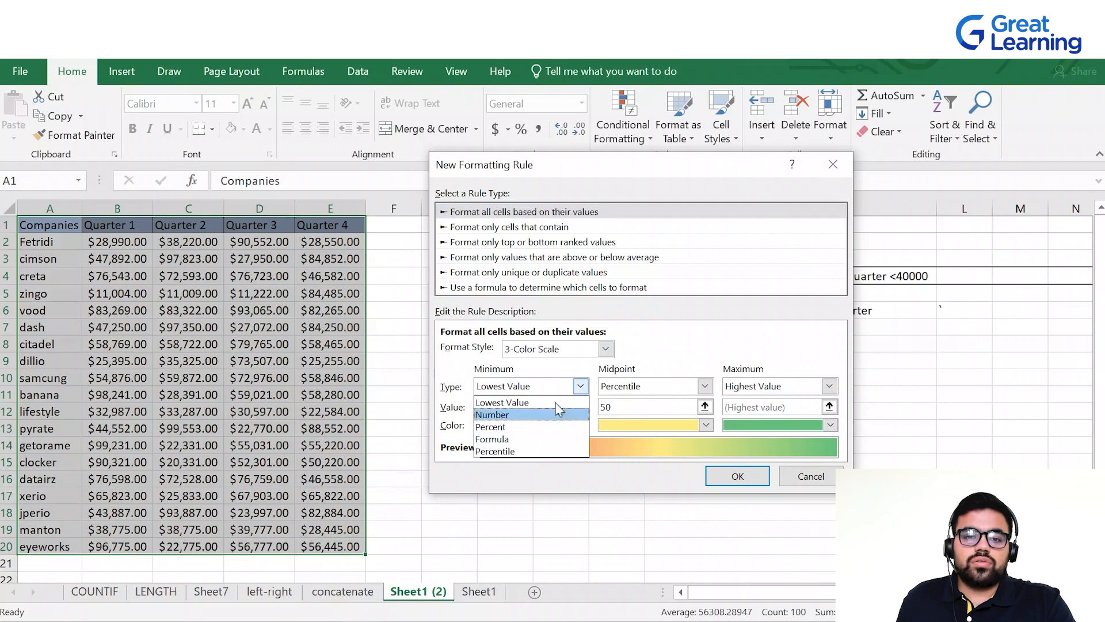
left_click(518, 451)
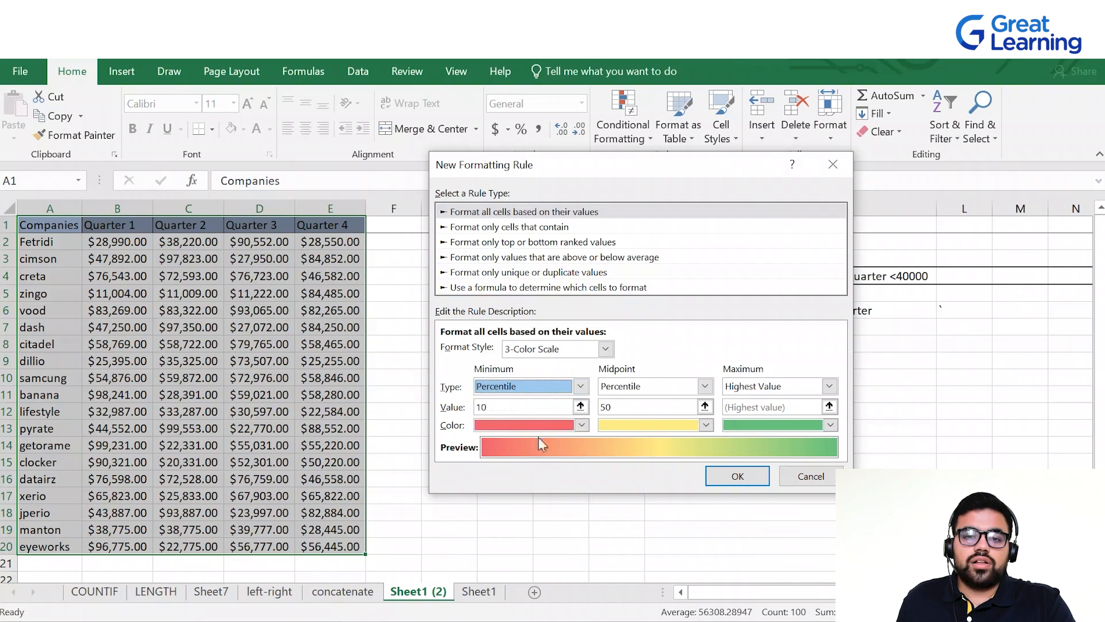
left_click(531, 407)
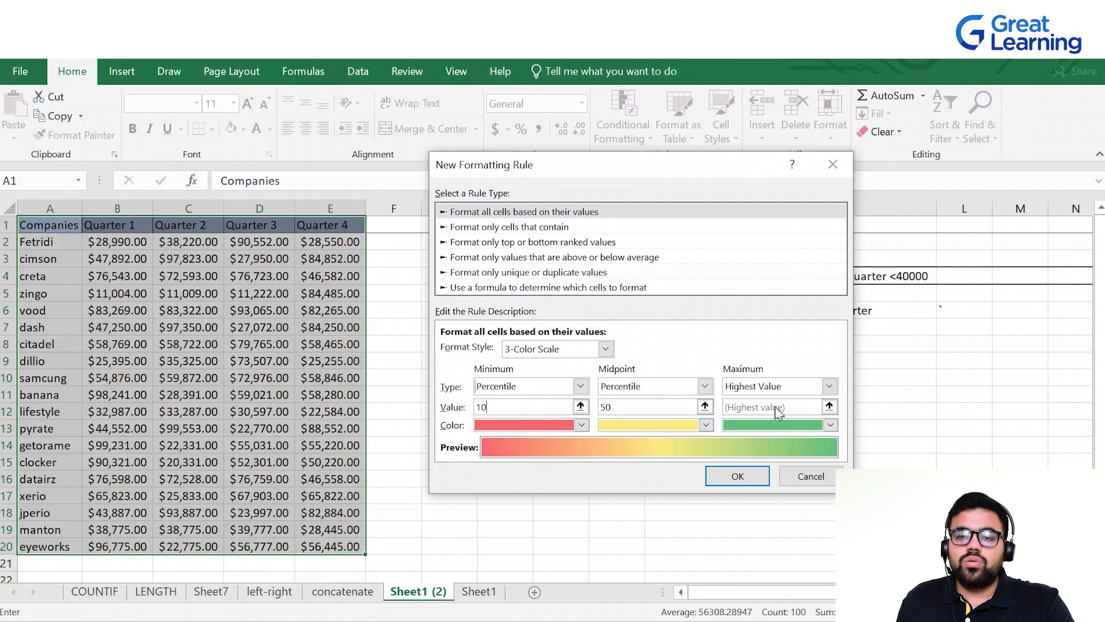
left_click(828, 386)
left_click(793, 427)
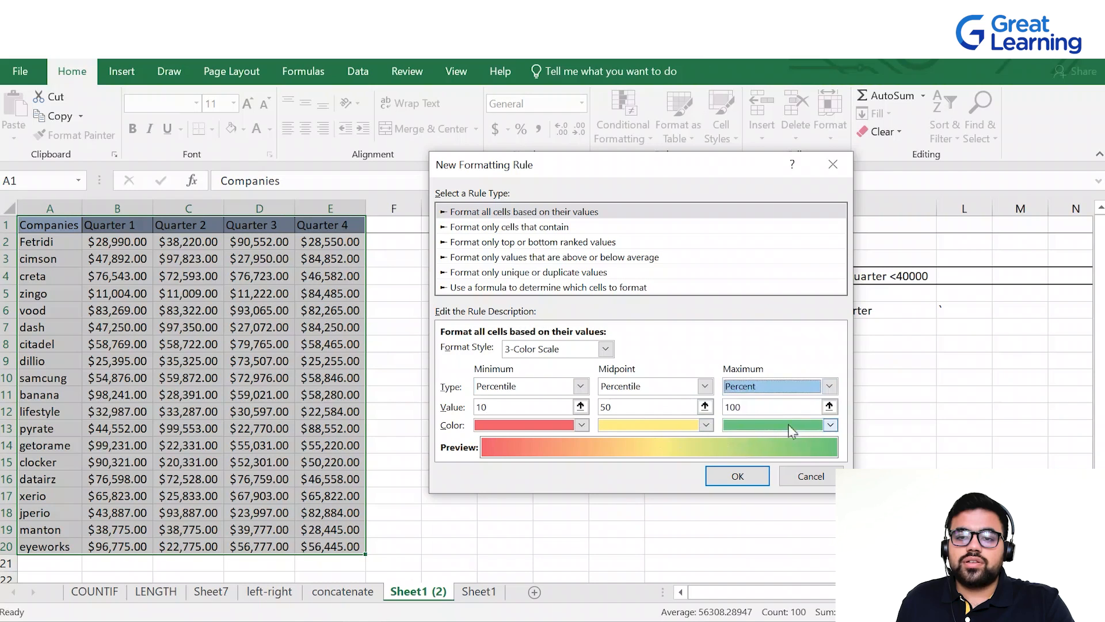
left_click(757, 403)
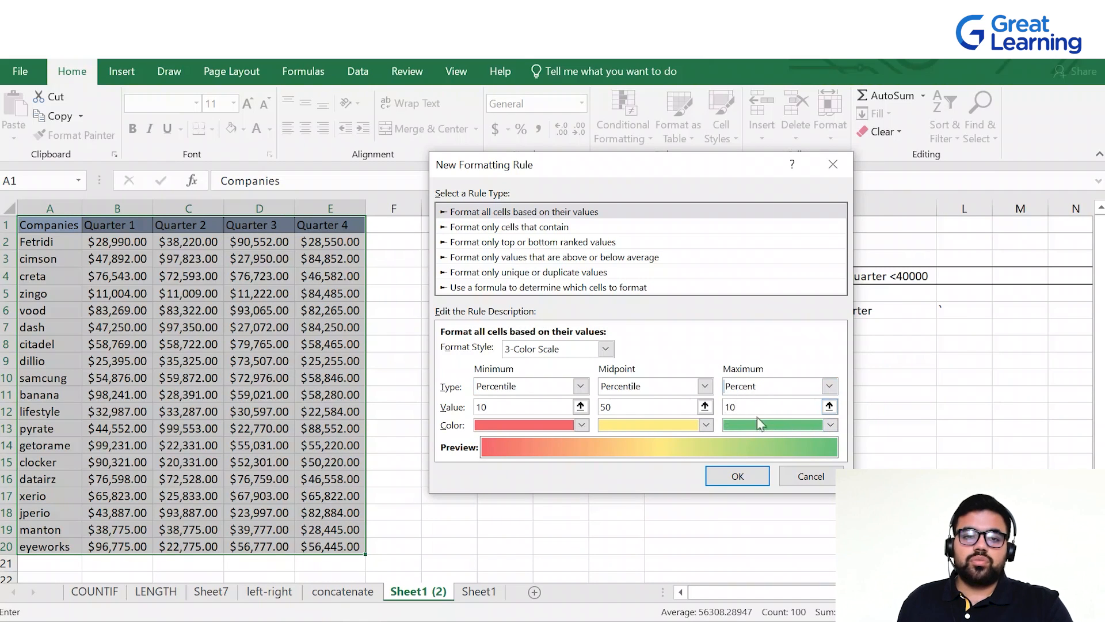
left_click(742, 476)
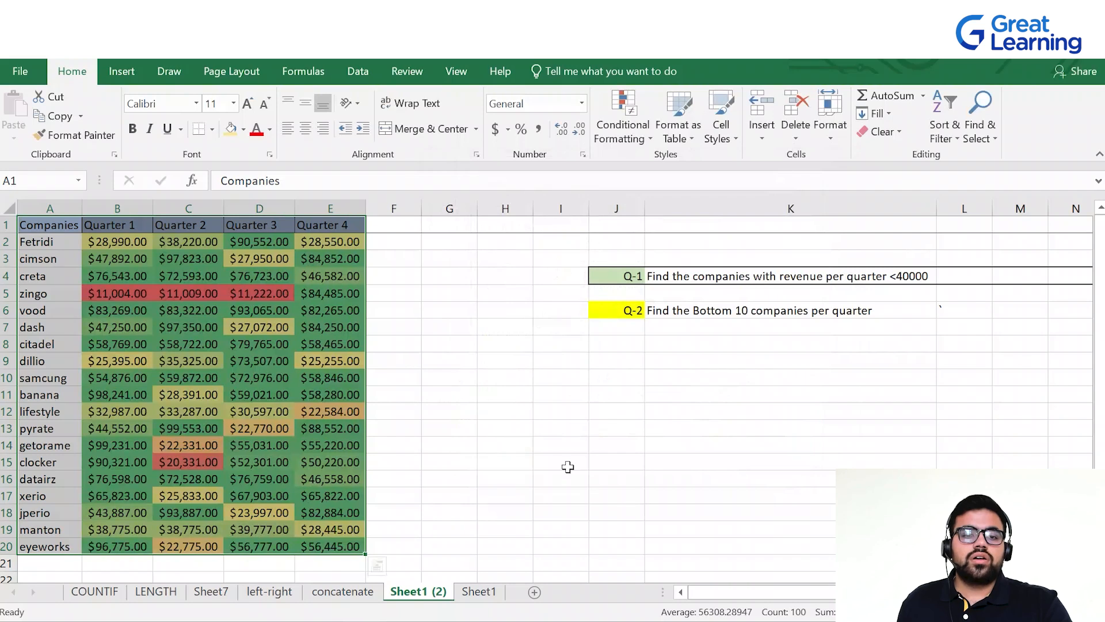
- Compare shaded cells in Quarter 4 and zingo's red Quarter 1–3 values
left_click(564, 464)
left_click_drag(330, 276, 293, 382)
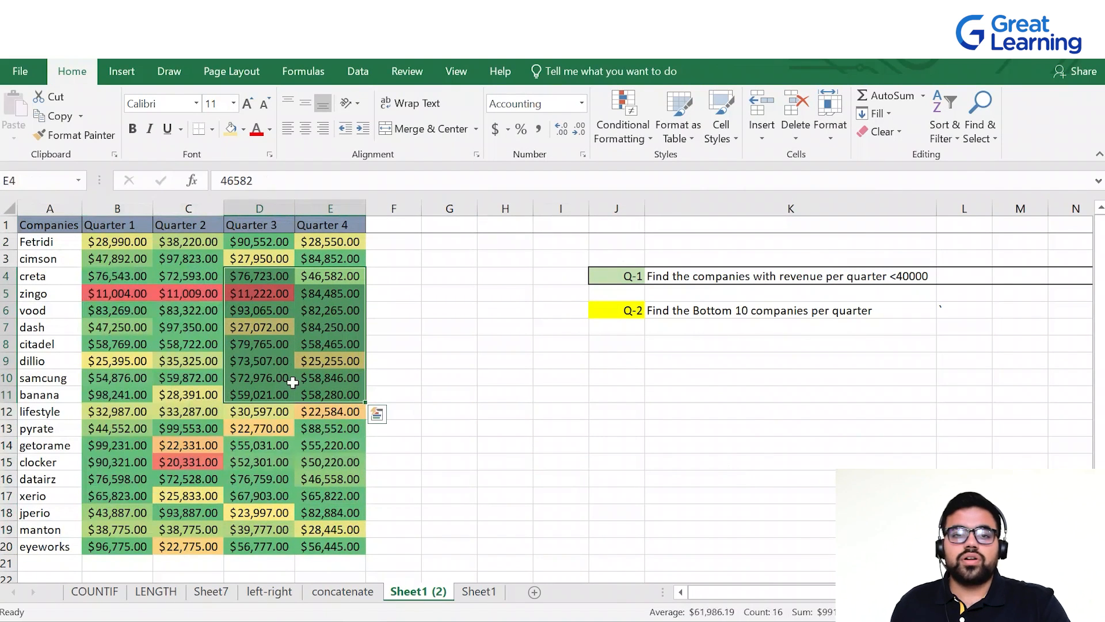
left_click(268, 357)
left_click_drag(112, 297, 251, 293)
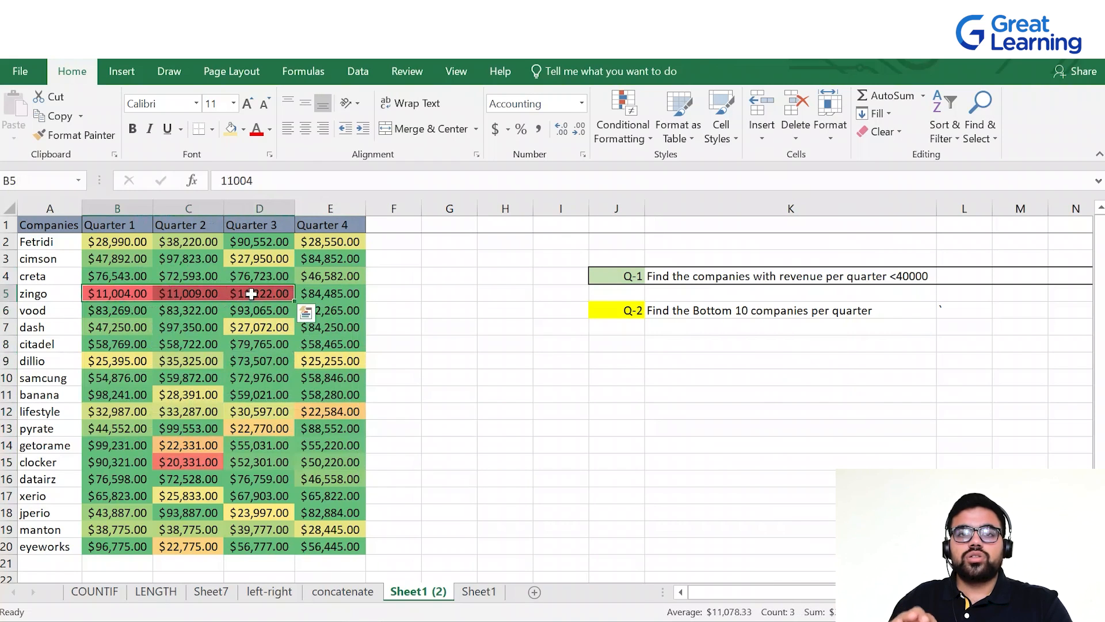
left_click(246, 329)
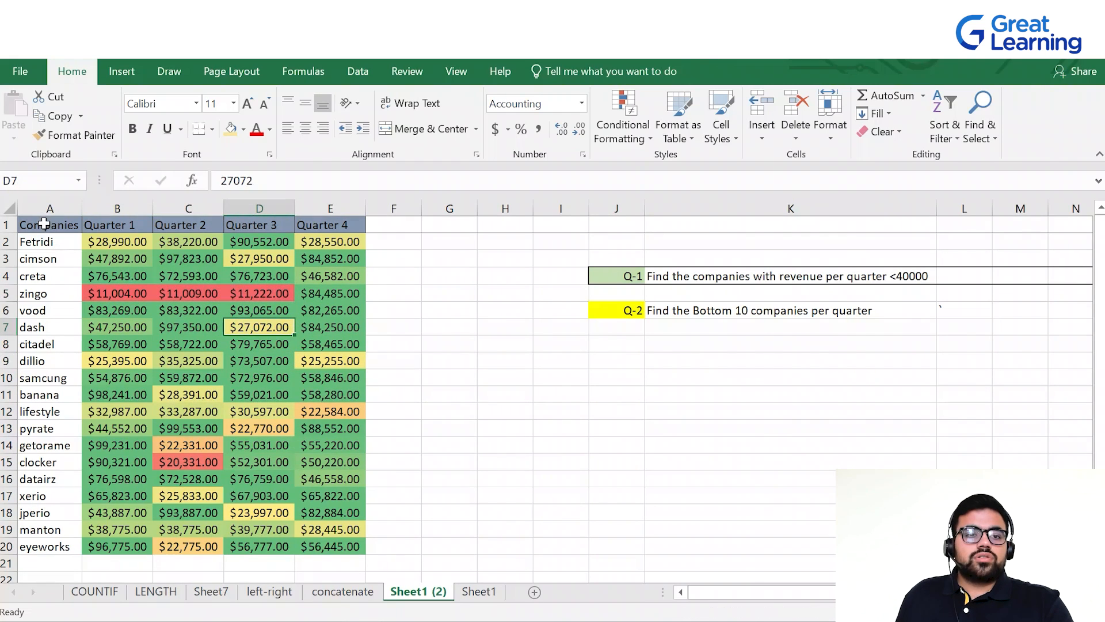
- Reselect A1:E20 and undo the red-yellow-green colour scale with Ctrl+Z
left_click_drag(44, 224, 328, 547)
left_click(645, 132)
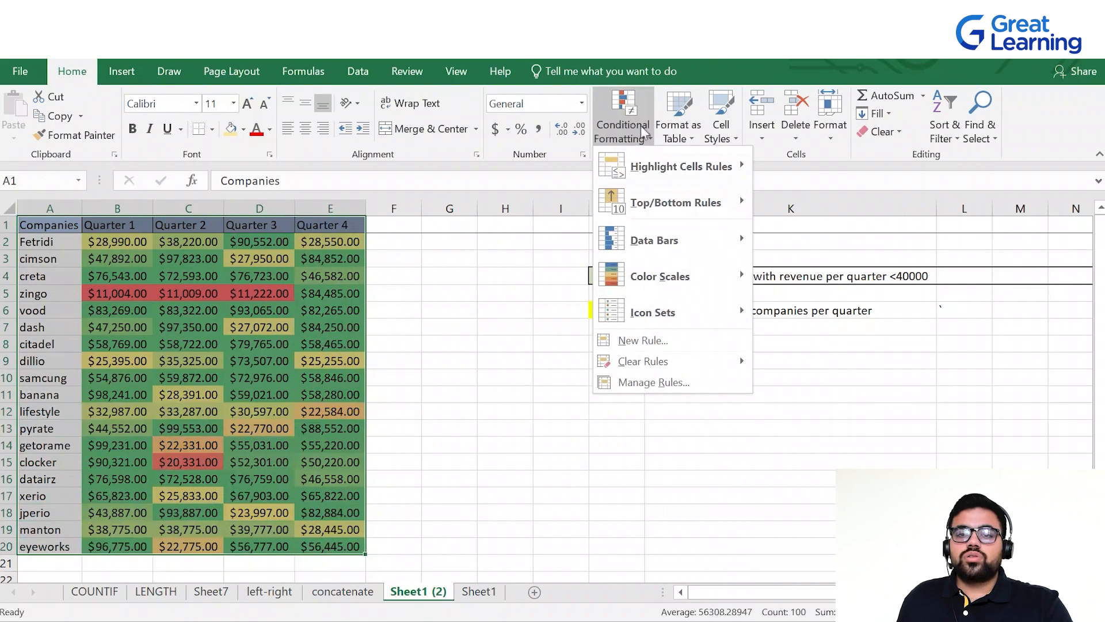
mouse_move(635, 314)
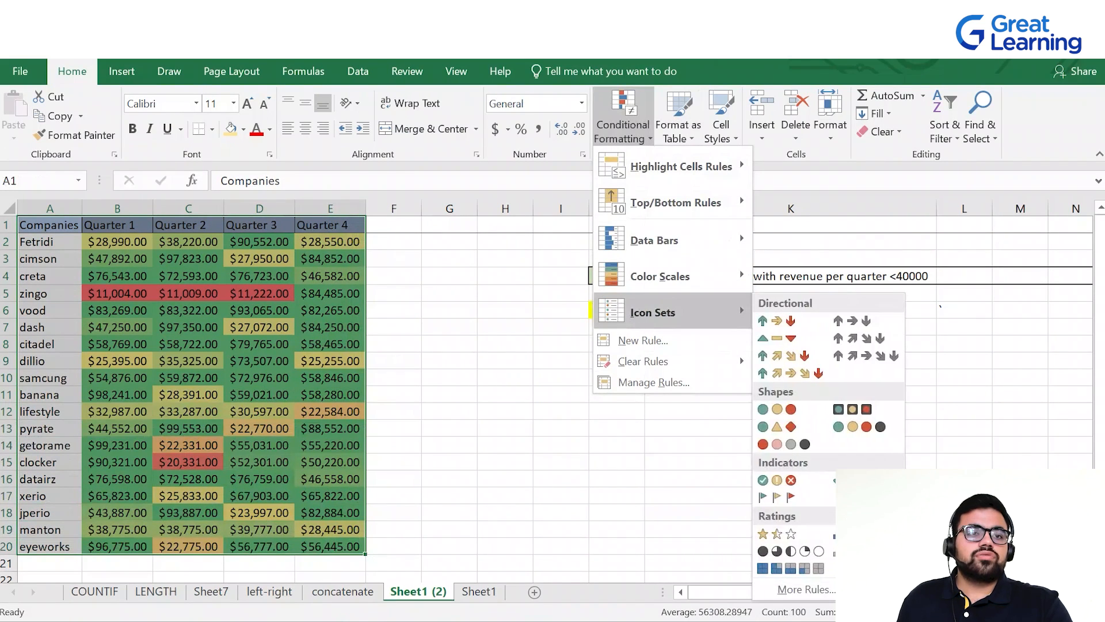
left_click(215, 262)
left_click(215, 262)
left_click_drag(63, 226, 359, 549)
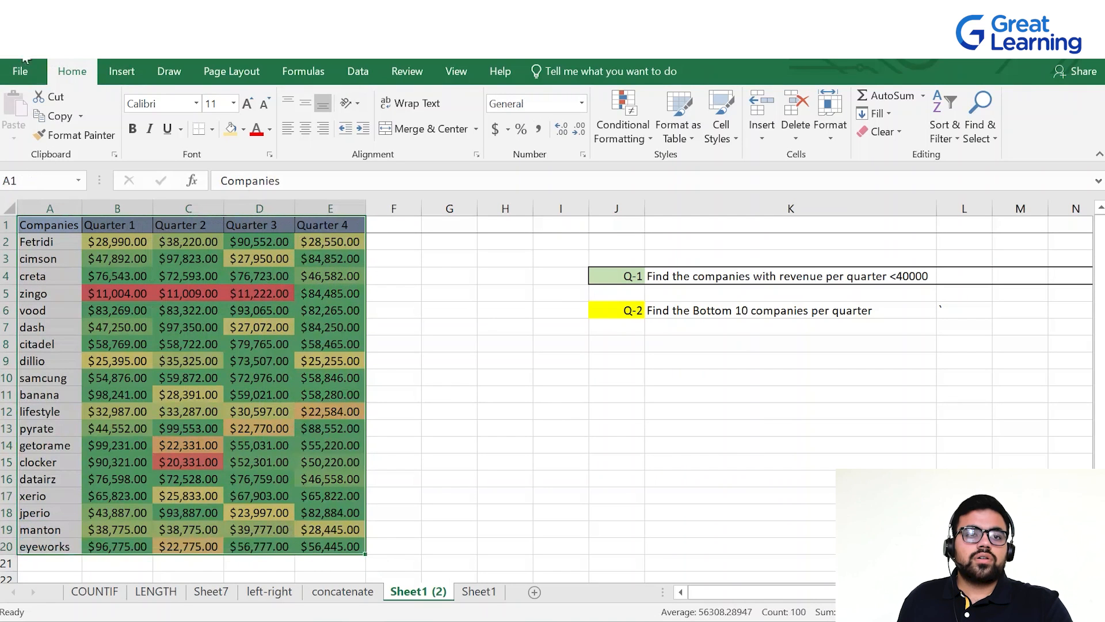
key("ctrl+z")
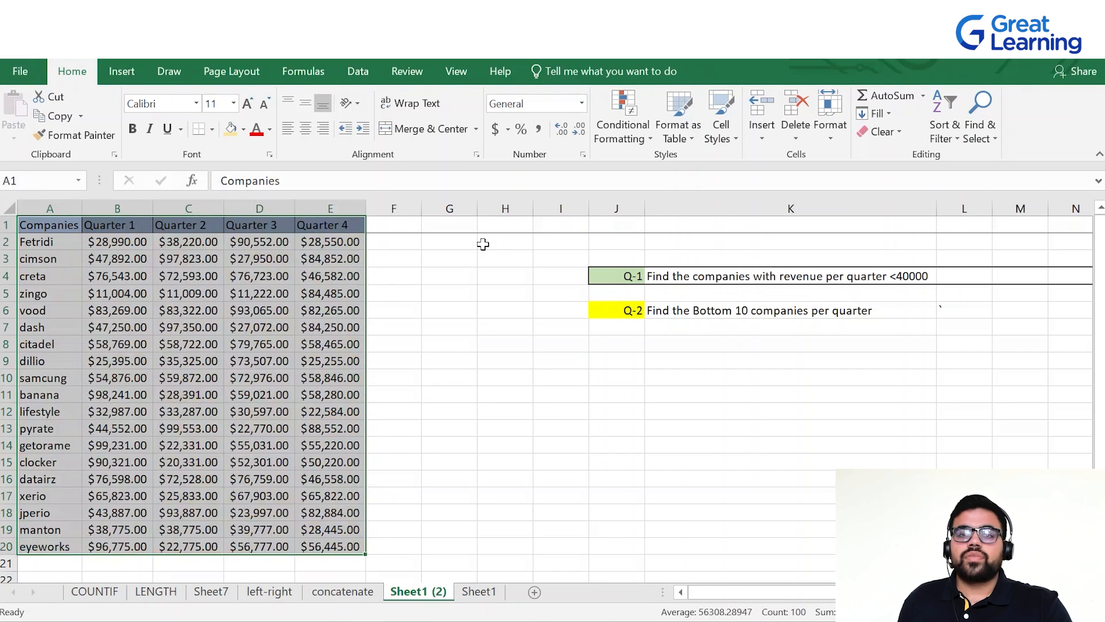
- Apply the 5 Arrows (Colored) icon set to the revenue table
left_click(623, 127)
mouse_move(688, 317)
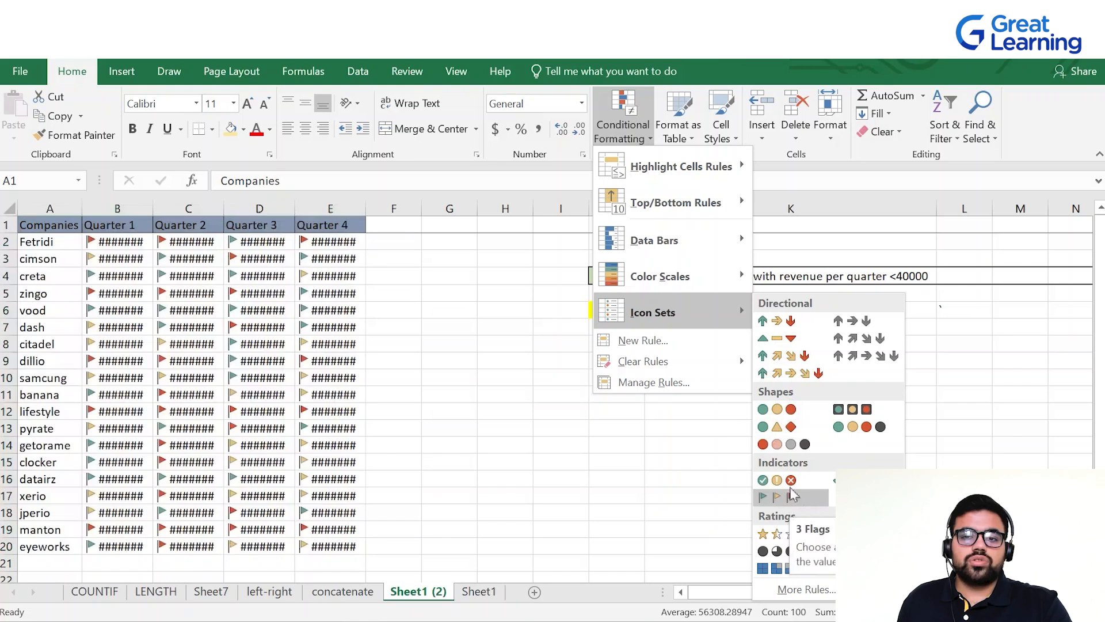
left_click(789, 375)
left_click(393, 343)
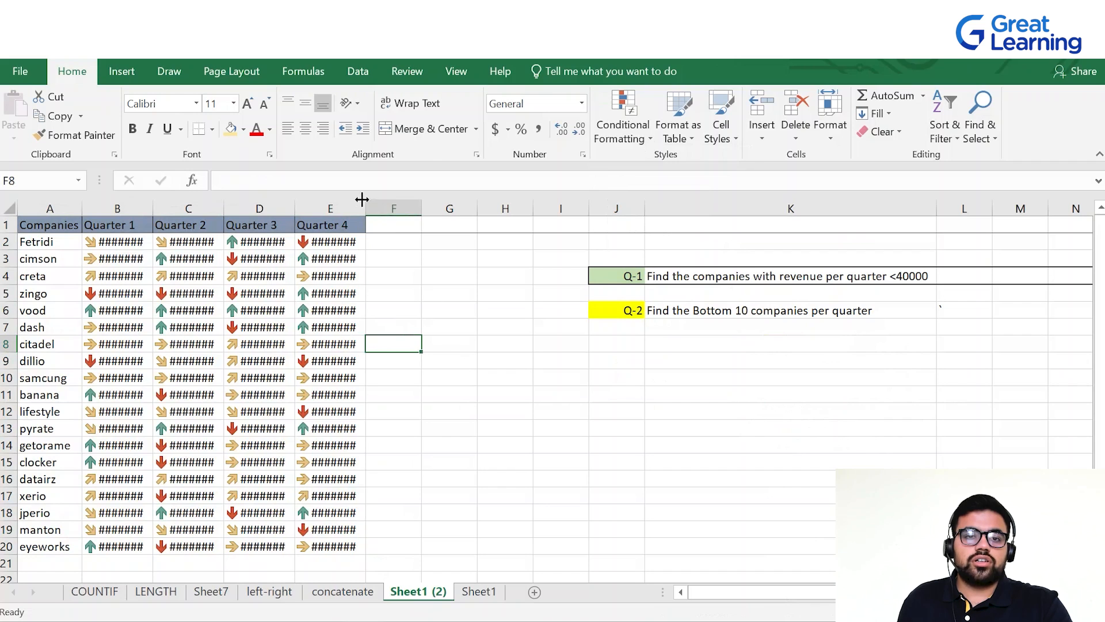
- Widen columns B–E to show the dollar amounts, then check cells E8, E9 and E13
left_click_drag(363, 202, 405, 202)
left_click_drag(294, 205, 324, 205)
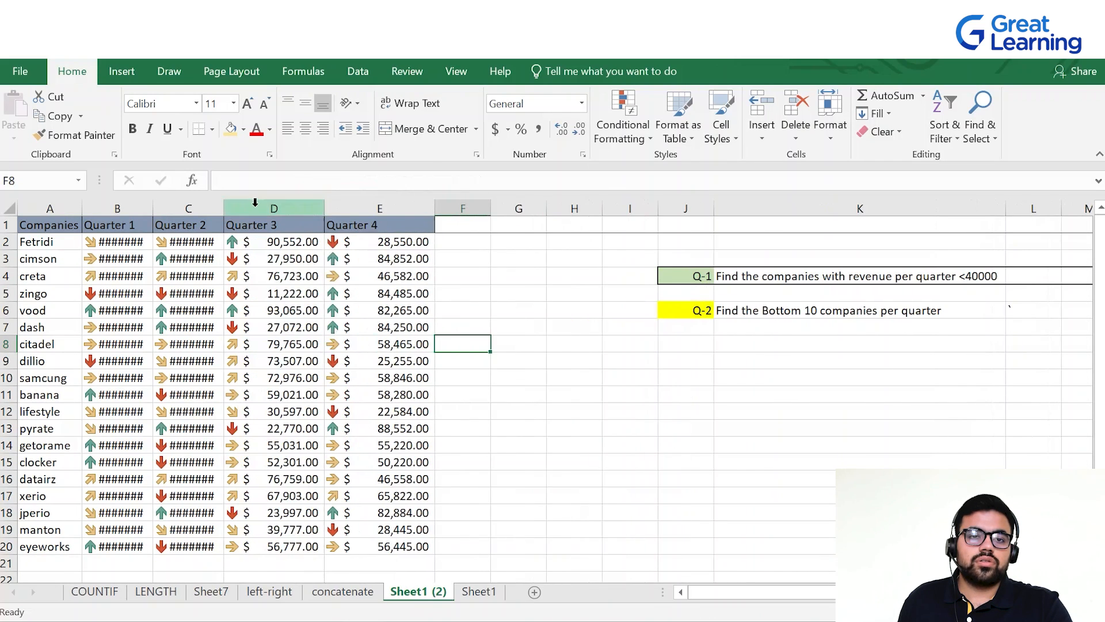
left_click_drag(225, 204, 237, 203)
left_click_drag(153, 205, 166, 205)
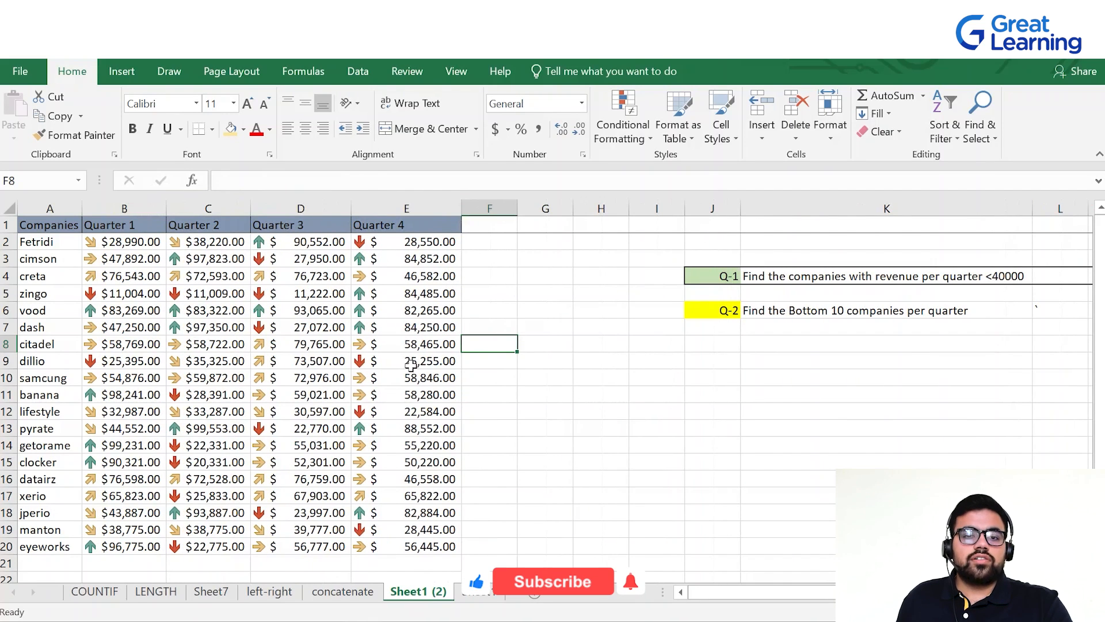
left_click(374, 346)
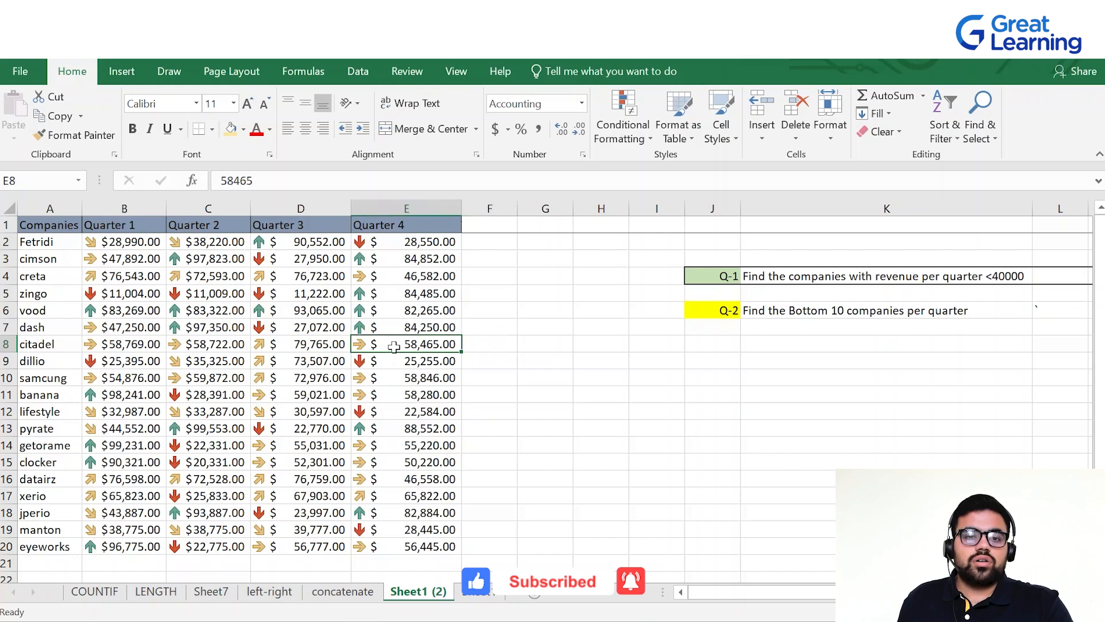
left_click(370, 361)
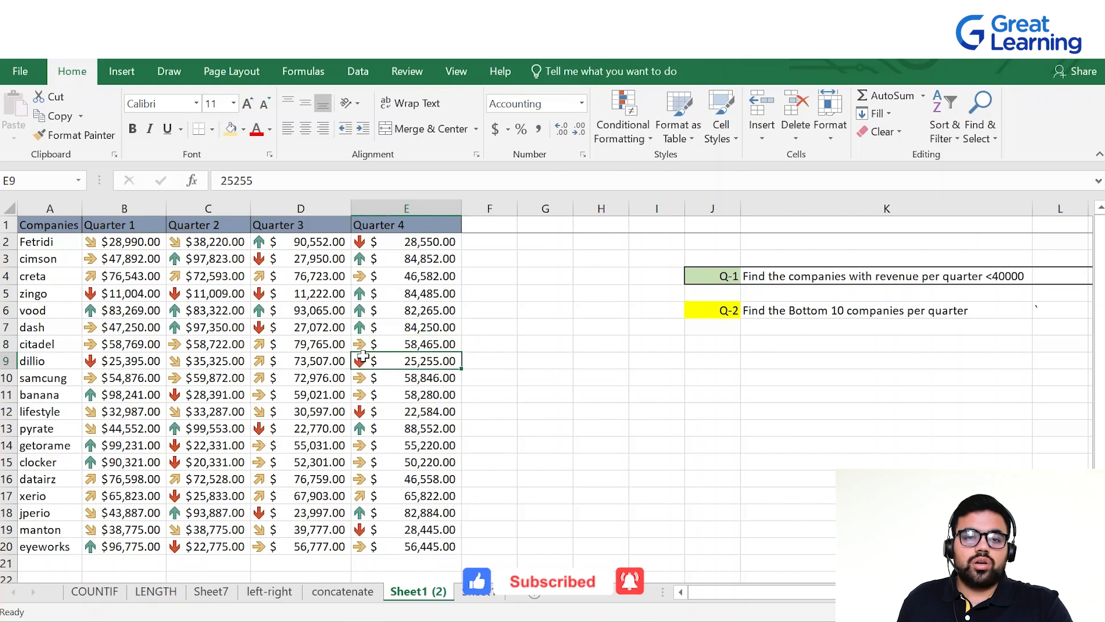
left_click(367, 429)
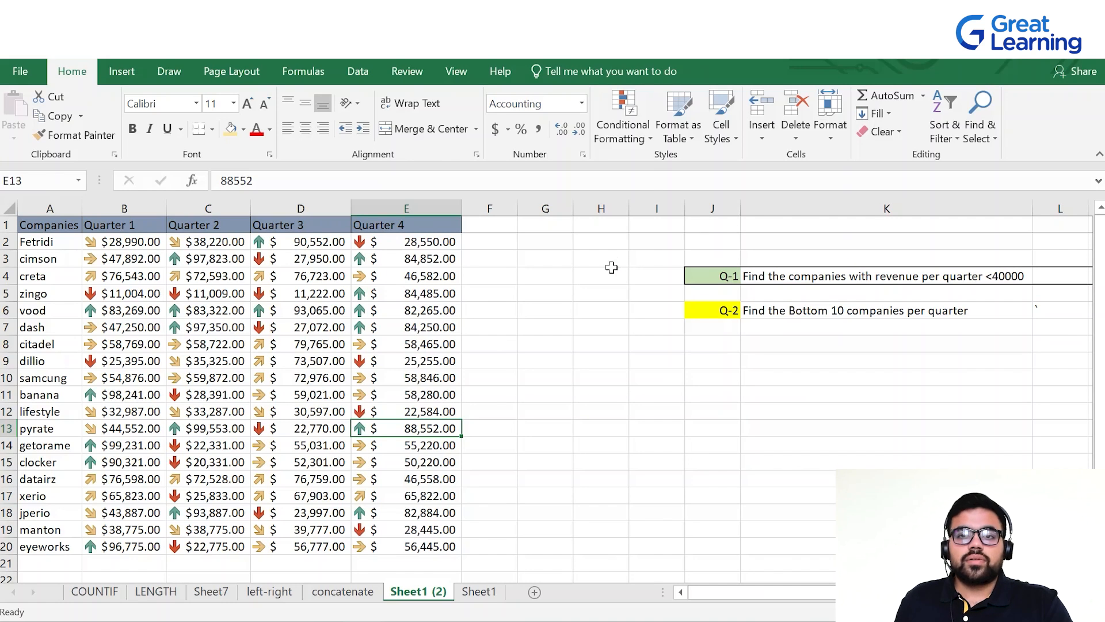
- Clear the icon rule from the selected cell E13 only
left_click(621, 134)
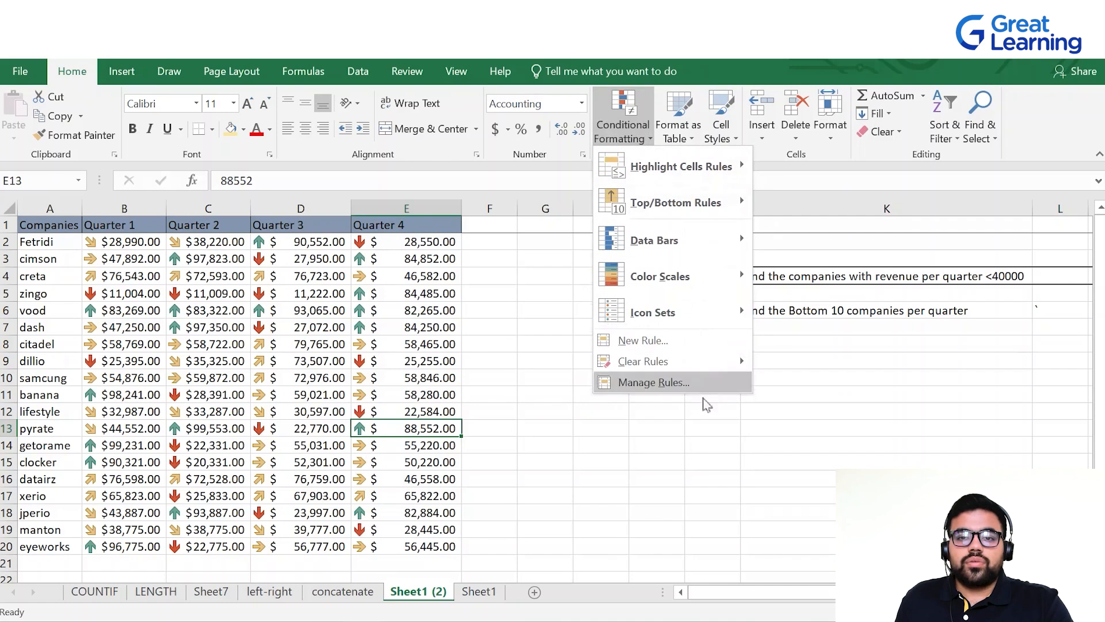
mouse_move(686, 368)
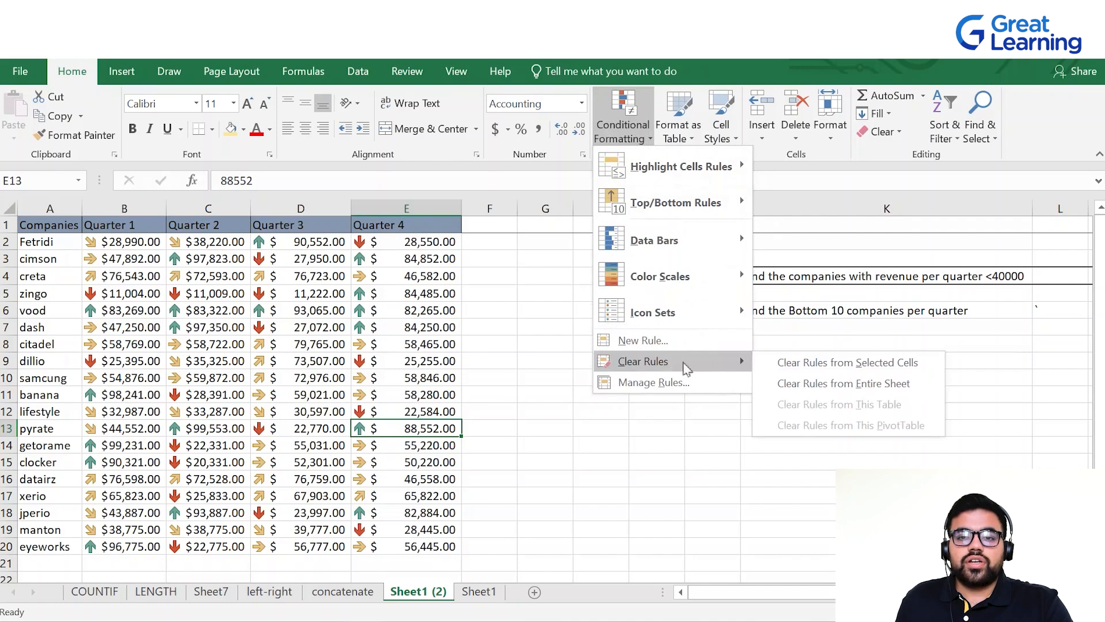
left_click(785, 369)
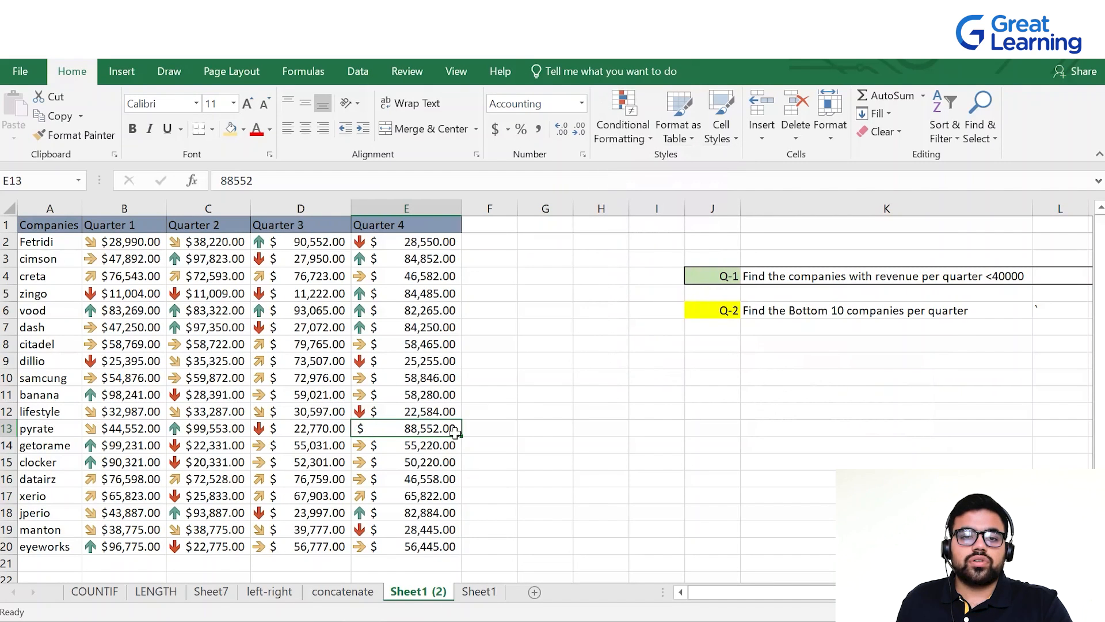
- Clear all rules from the entire sheet and reselect the revenue table A1:E20
left_click(621, 127)
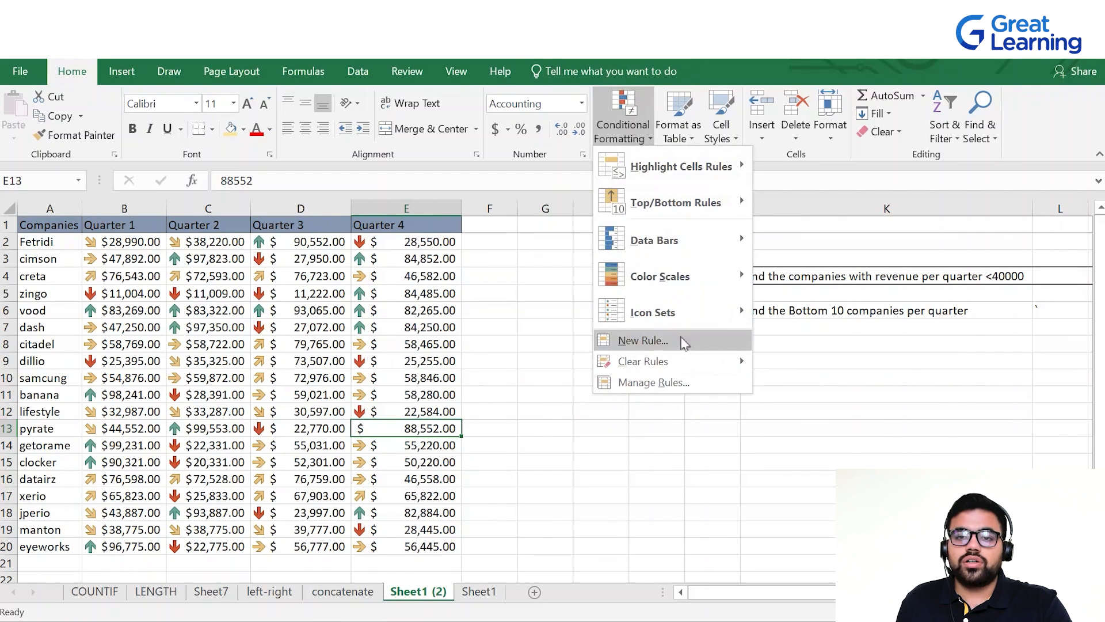
mouse_move(679, 364)
left_click(782, 391)
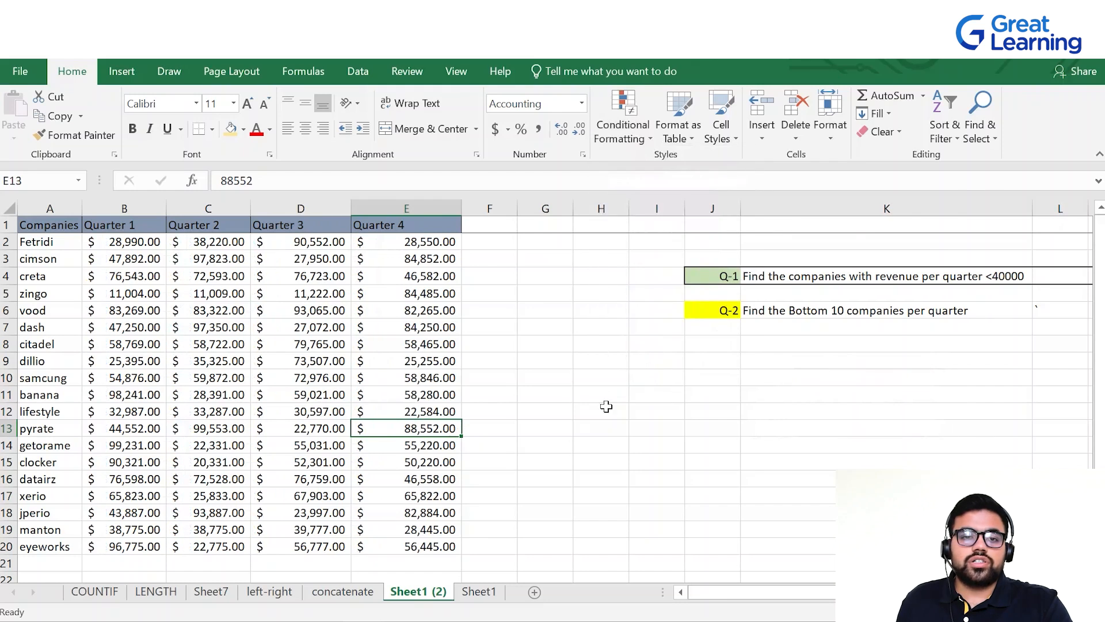
left_click(599, 410)
left_click(380, 544)
left_click_drag(326, 544, 74, 241)
- Create a new conditional formatting rule for values above the average
left_click(620, 130)
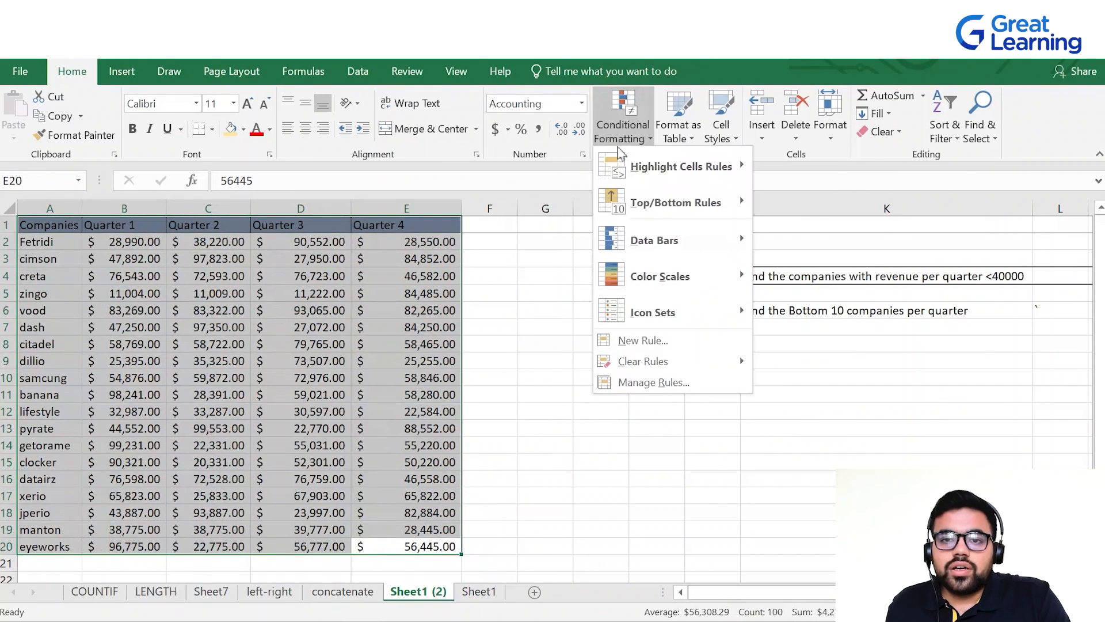
left_click(630, 340)
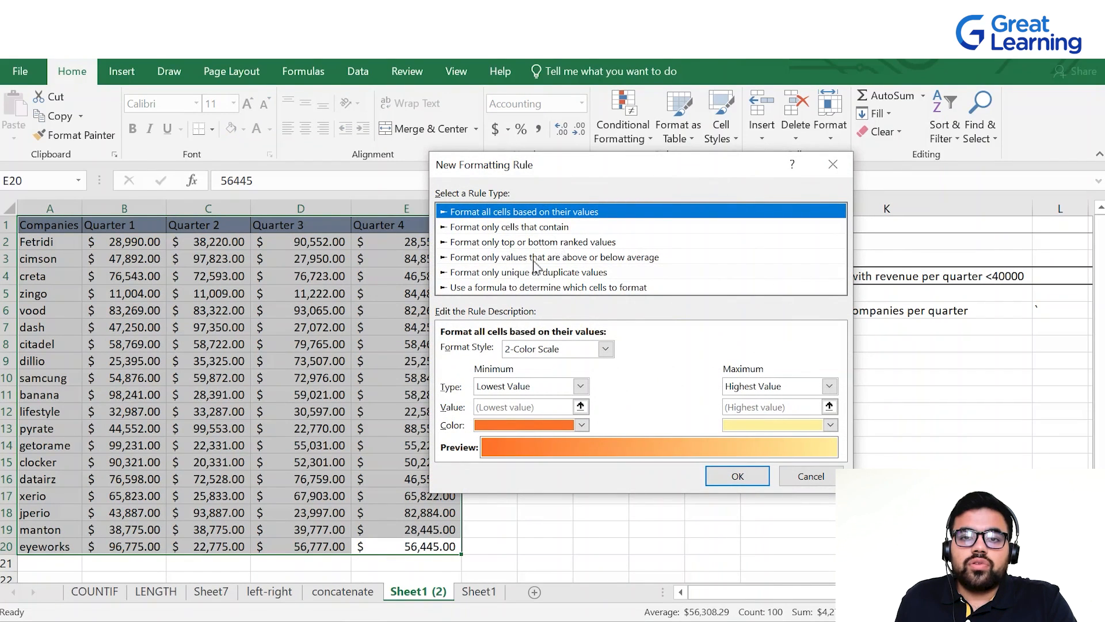
left_click(556, 262)
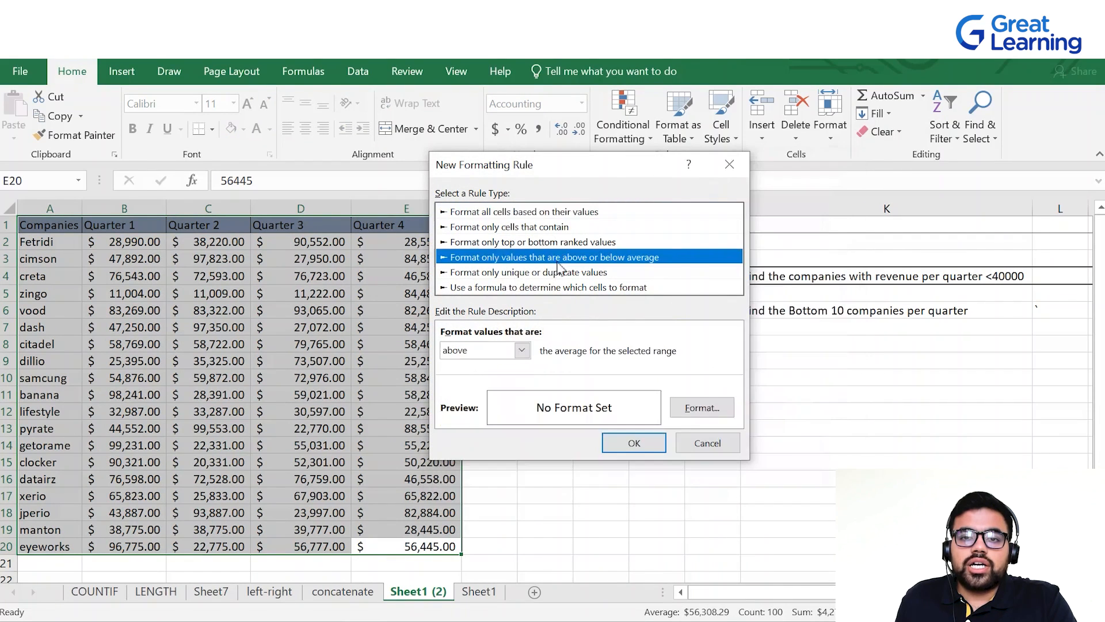
left_click(521, 350)
left_click(488, 367)
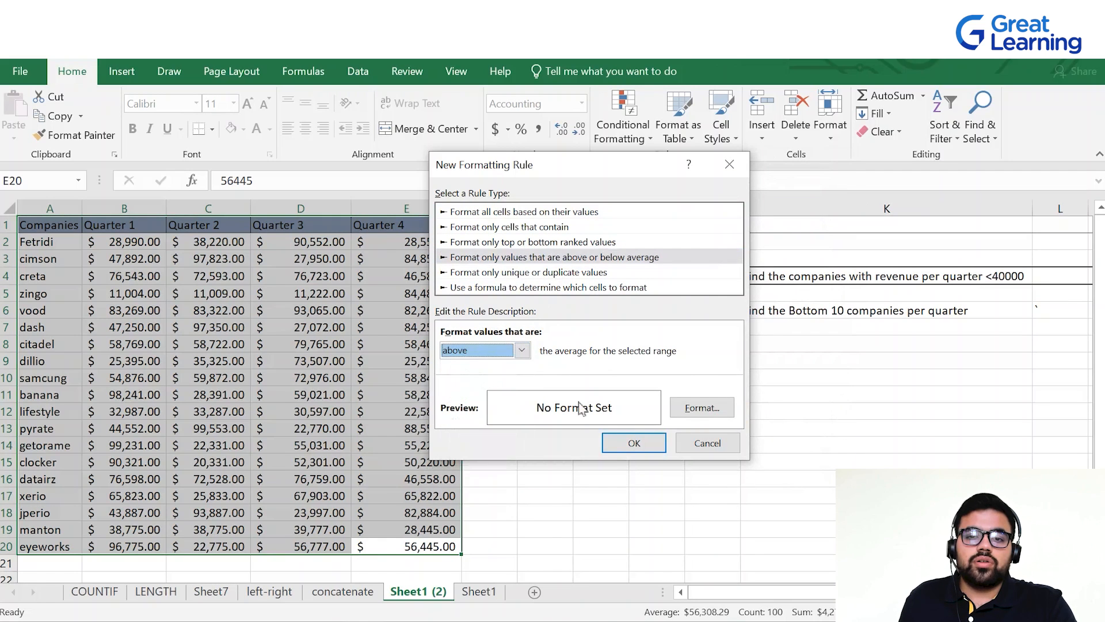
- Give the above-average cells a dark blue fill, apply the rule, and reselect A1:E20
left_click(683, 416)
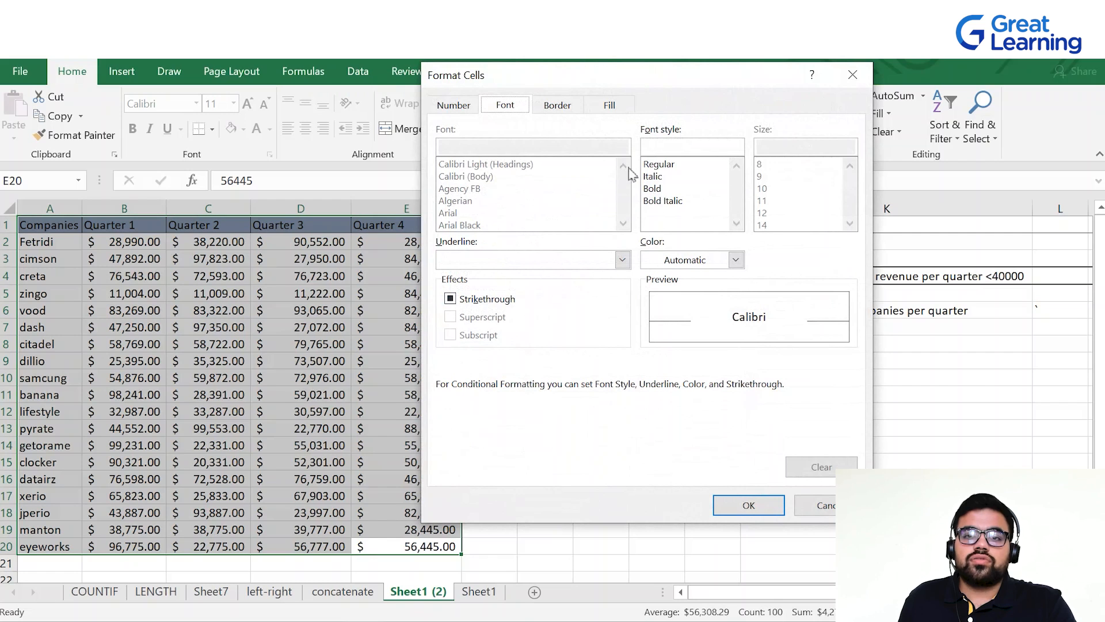
left_click(461, 105)
left_click(566, 106)
left_click(617, 106)
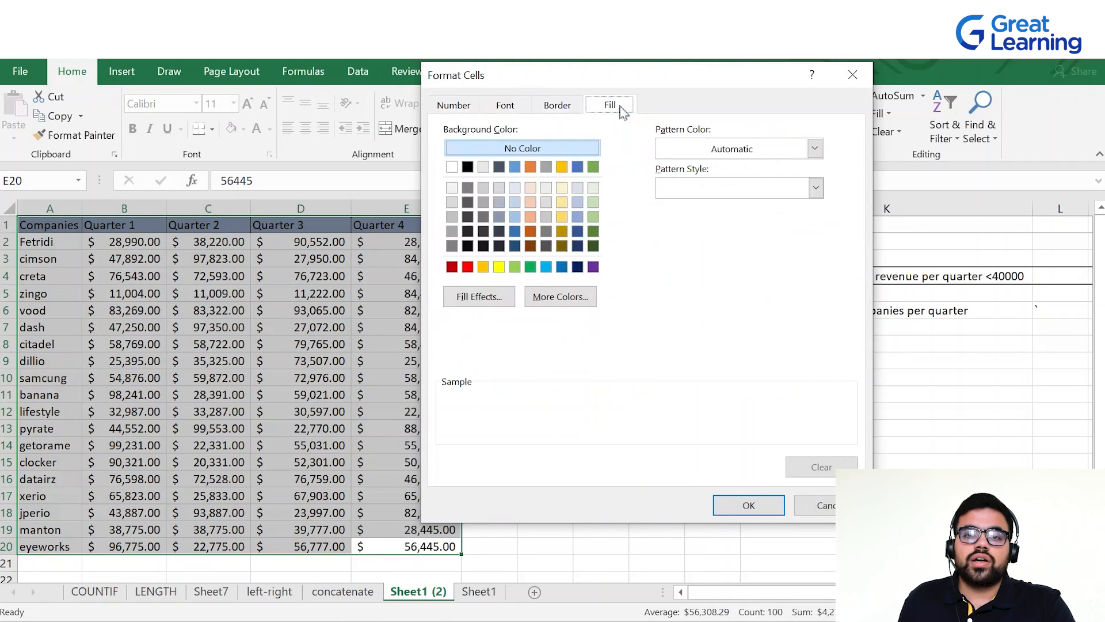
left_click(548, 201)
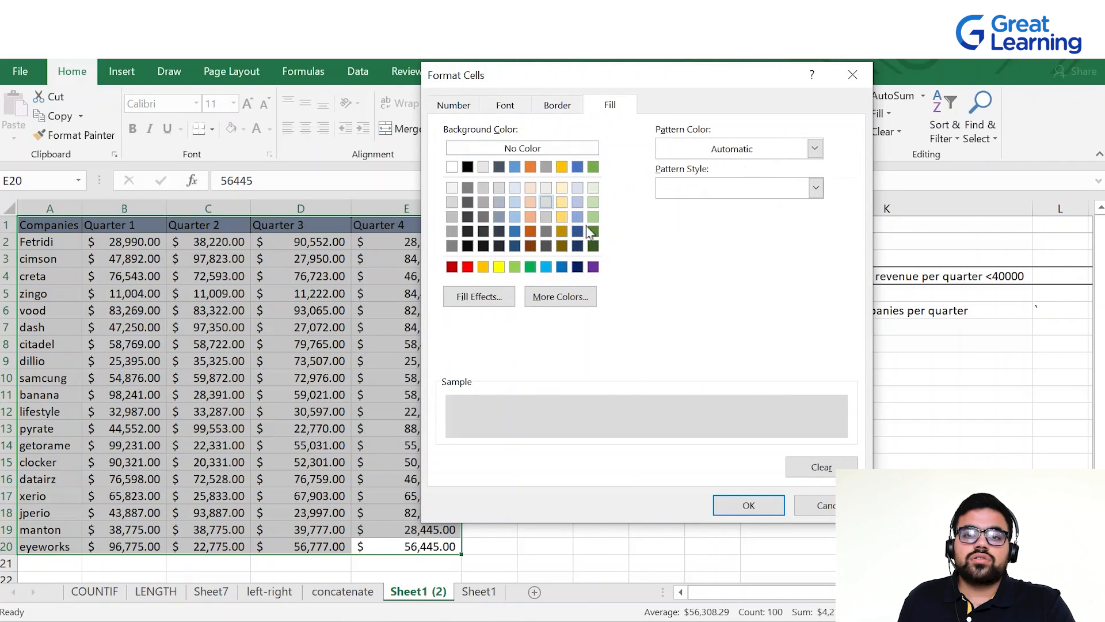
left_click(578, 233)
left_click(748, 505)
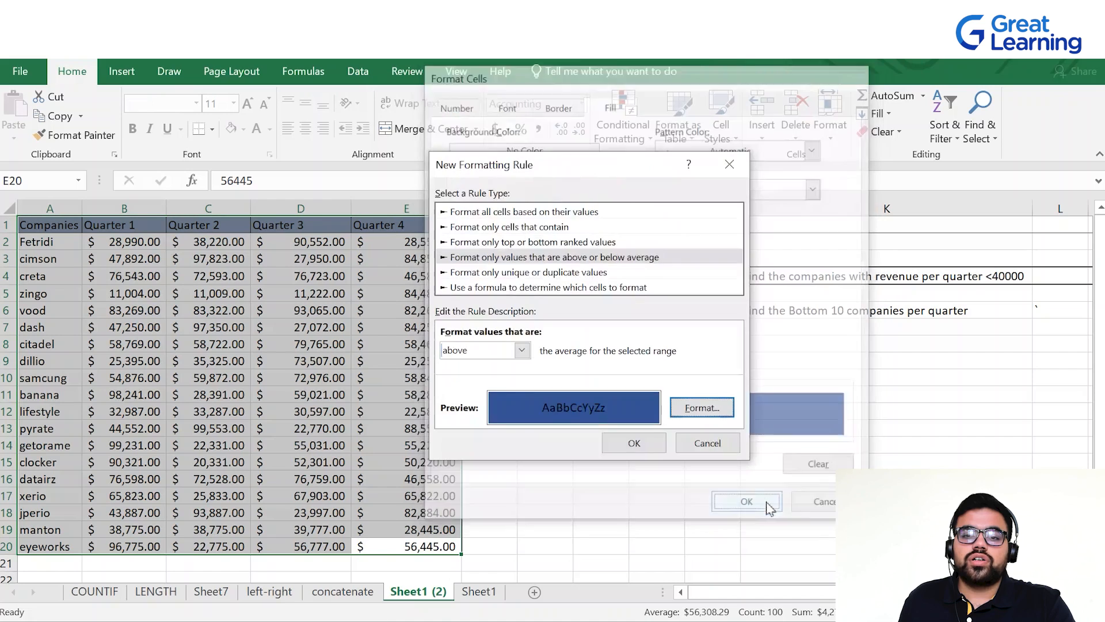
left_click(650, 442)
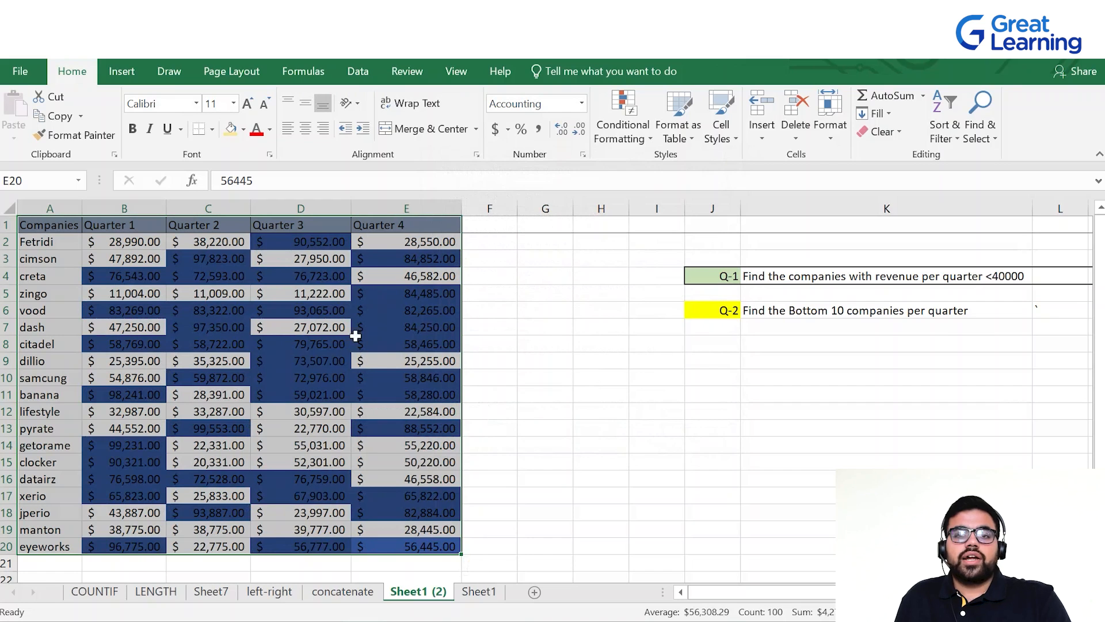
left_click(545, 341)
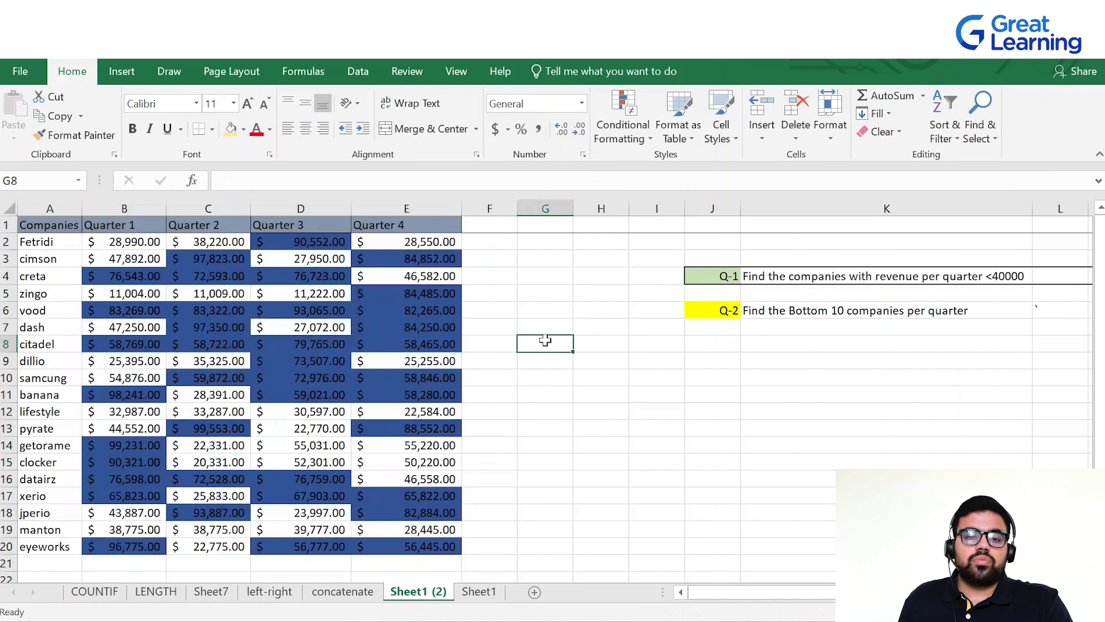
left_click_drag(423, 550, 44, 230)
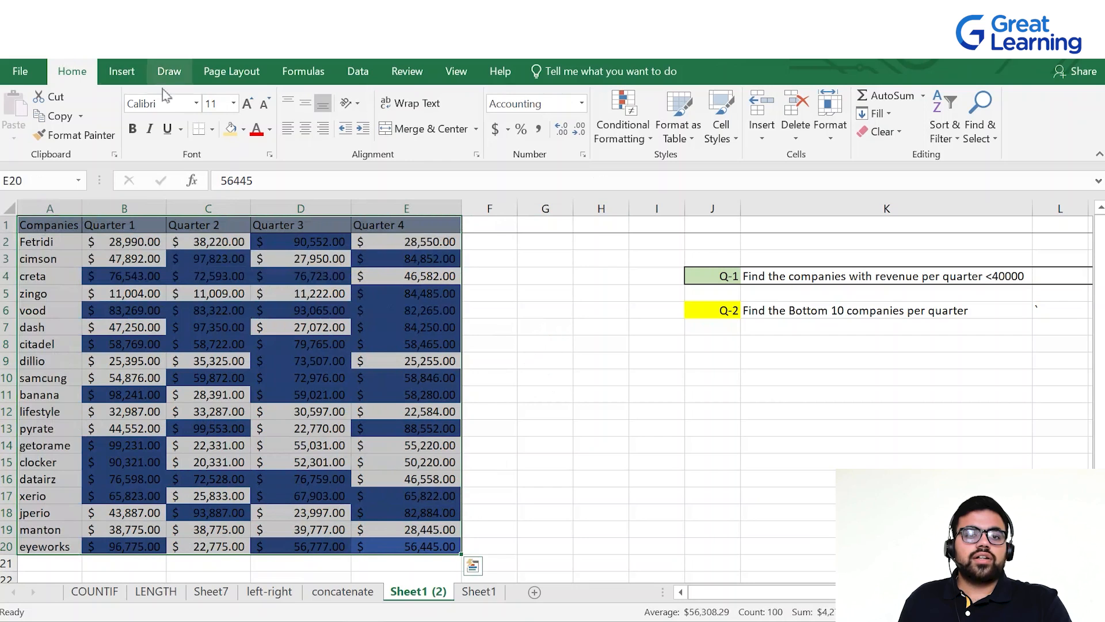
- Browse the Conditional Formatting Top/Bottom Rules options
left_click(633, 119)
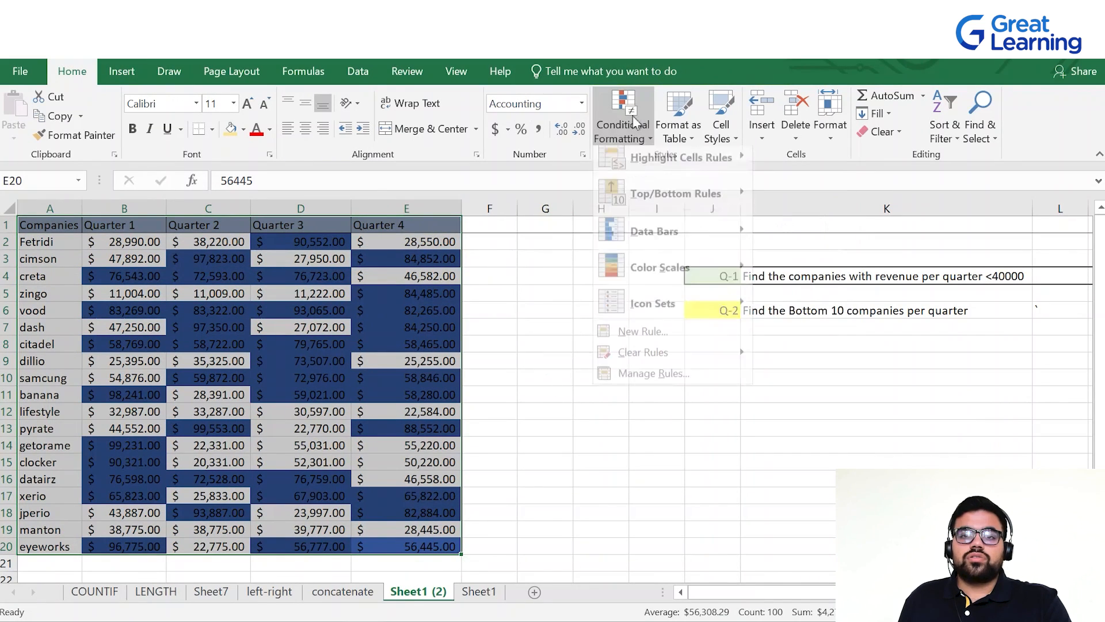
mouse_move(707, 202)
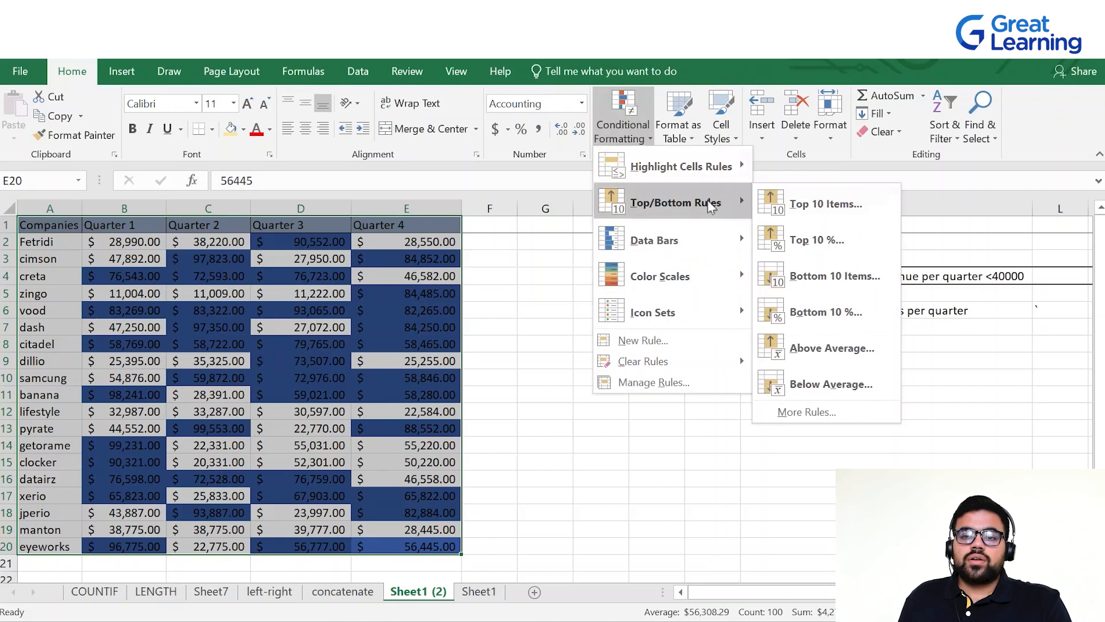
mouse_move(710, 170)
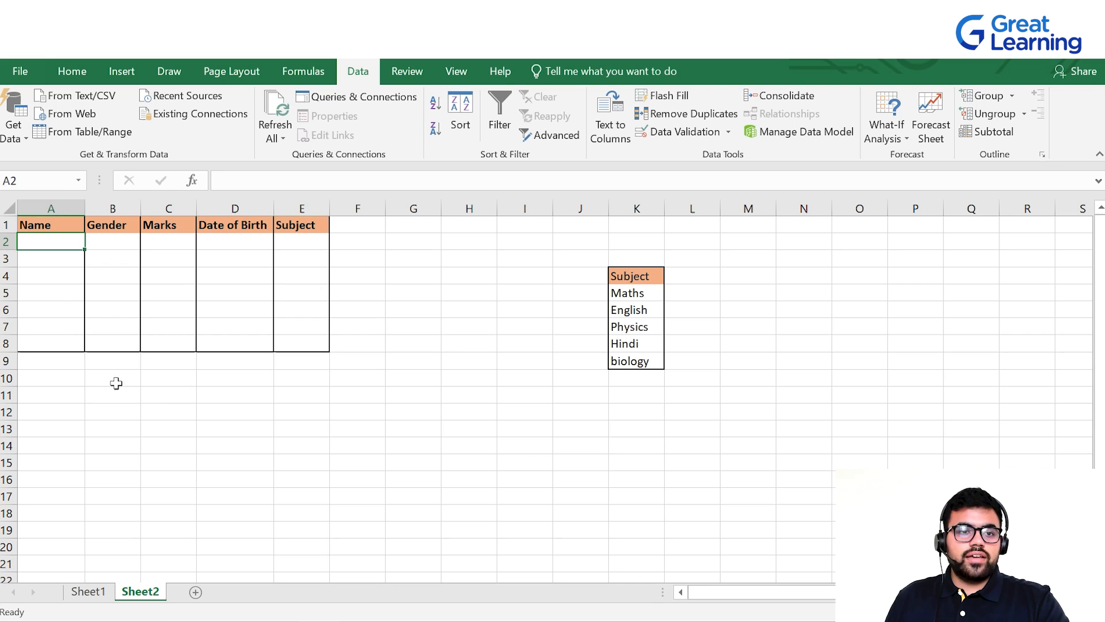
- Select A2:A8 and add a Text length validation allowing 1 to 12 characters
left_click_drag(60, 242, 49, 343)
left_click(77, 410)
left_click(48, 246)
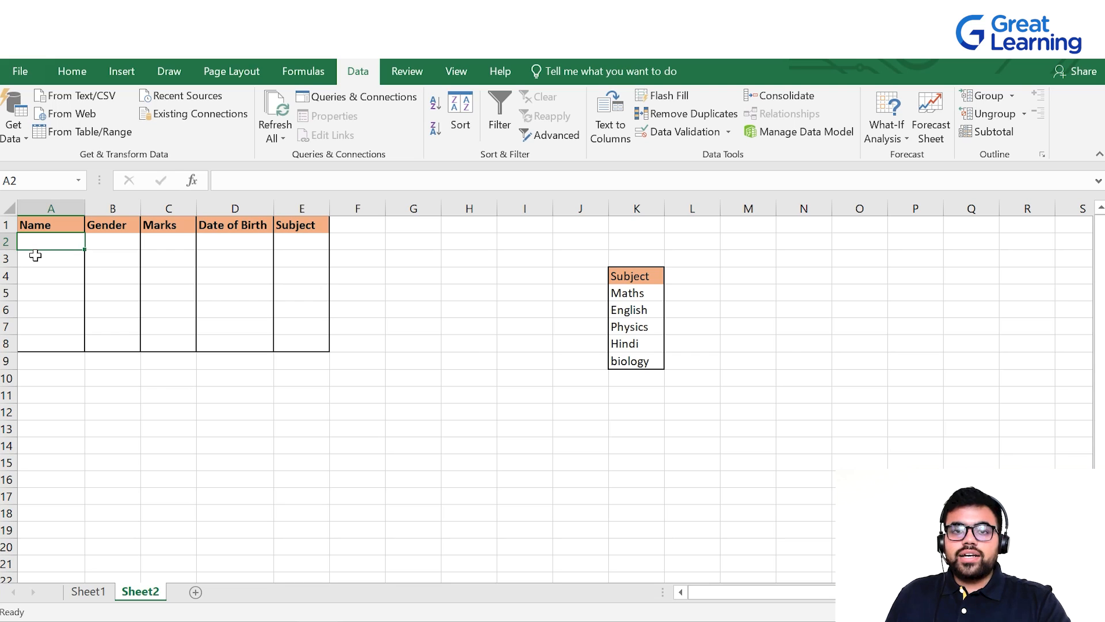
left_click_drag(63, 240, 73, 341)
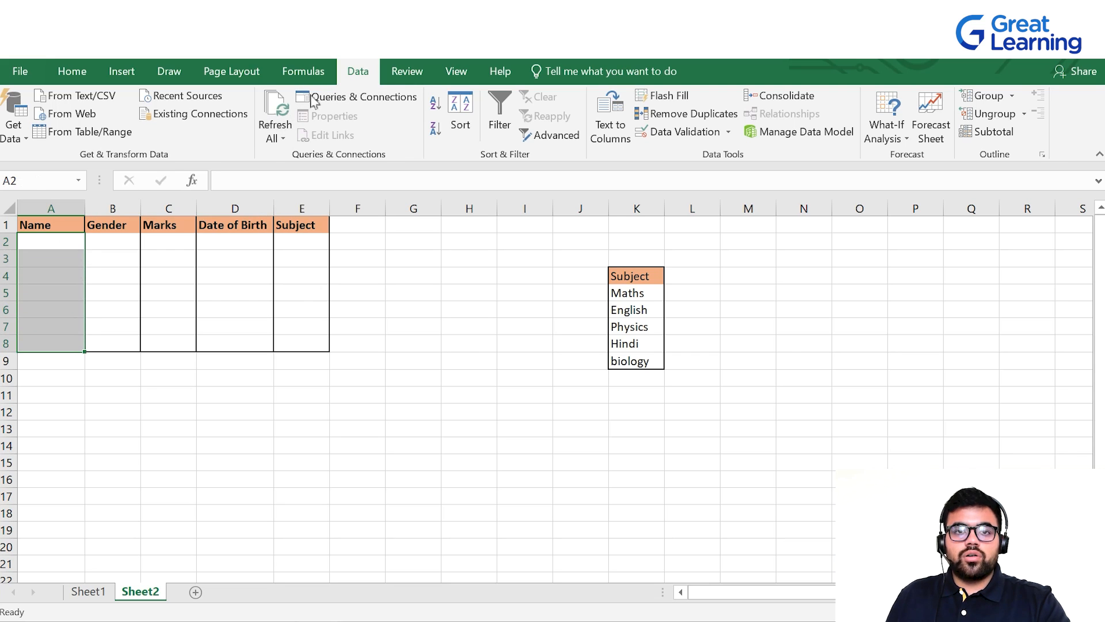
left_click(685, 131)
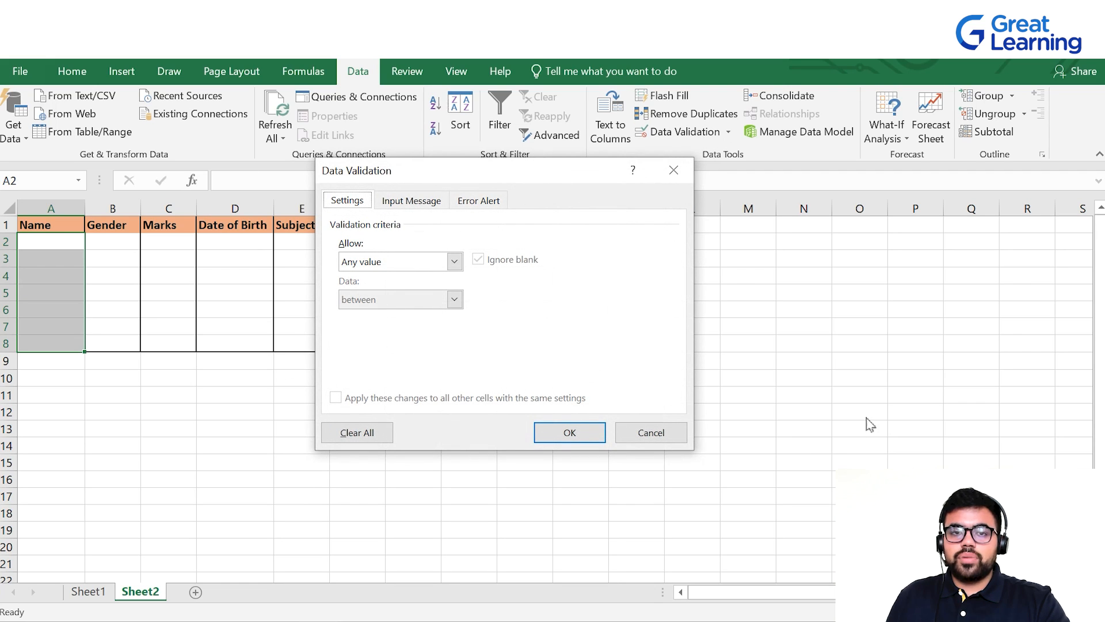
left_click_drag(584, 169, 662, 189)
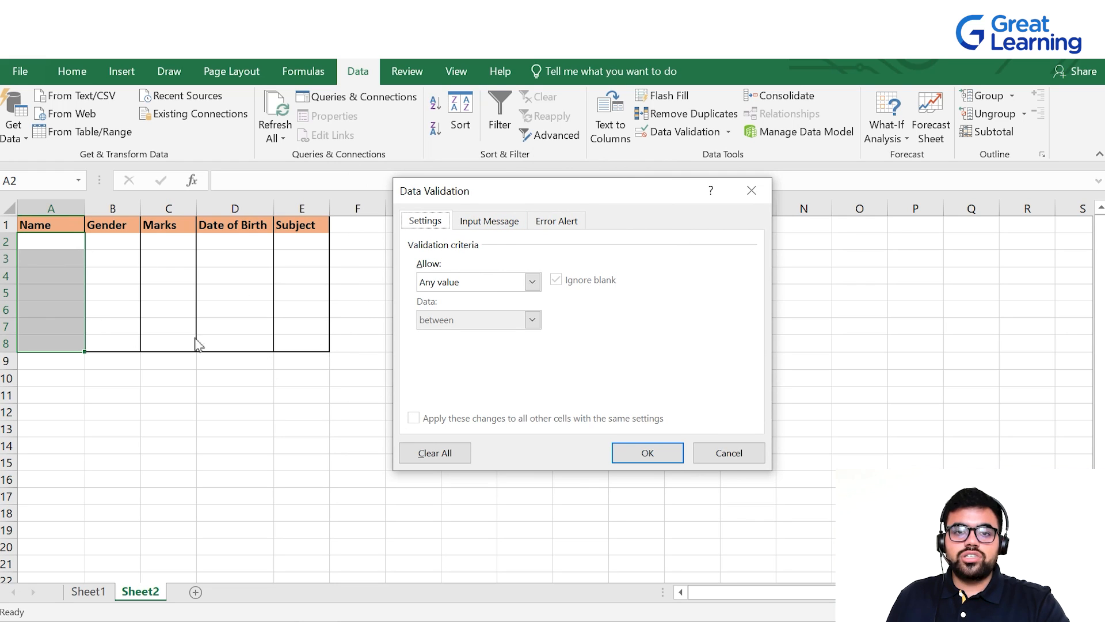
left_click(530, 283)
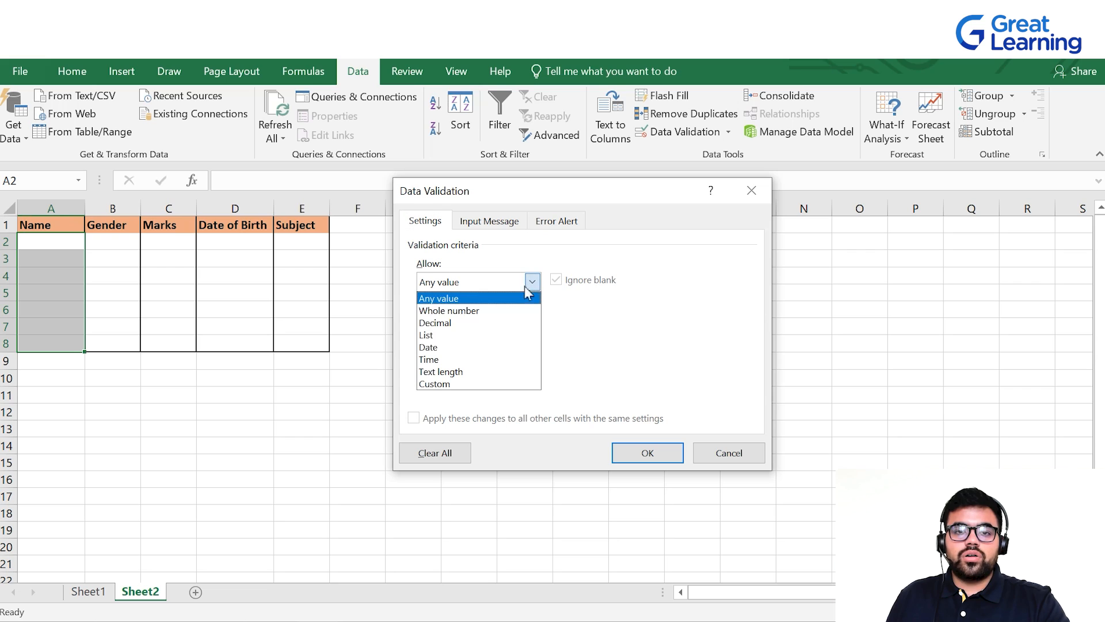
left_click(461, 374)
left_click(443, 356)
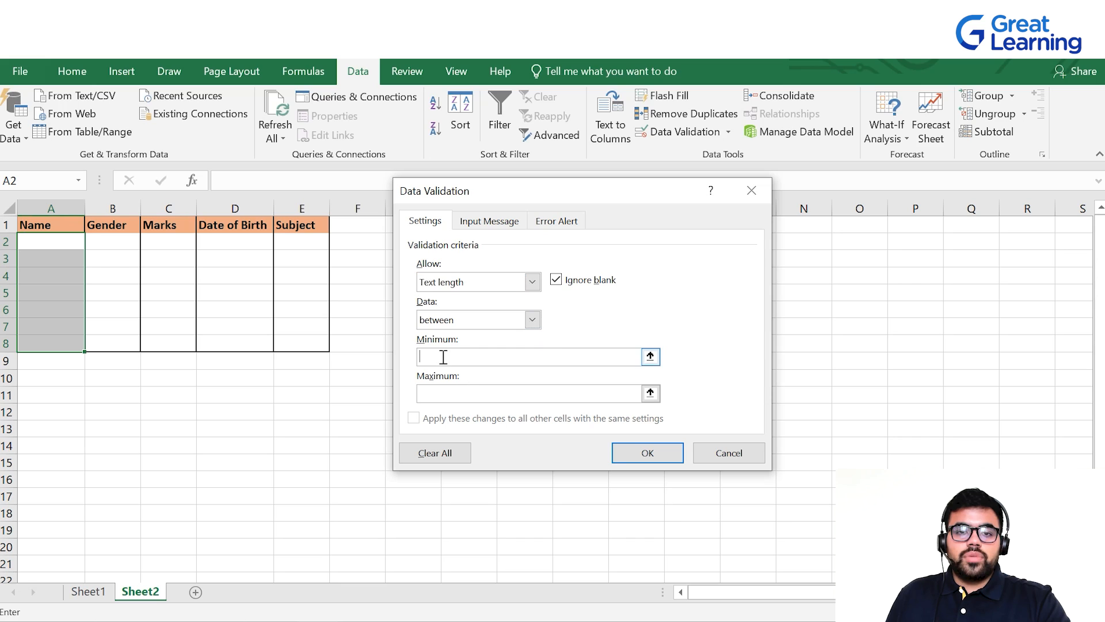
type("1")
left_click(453, 387)
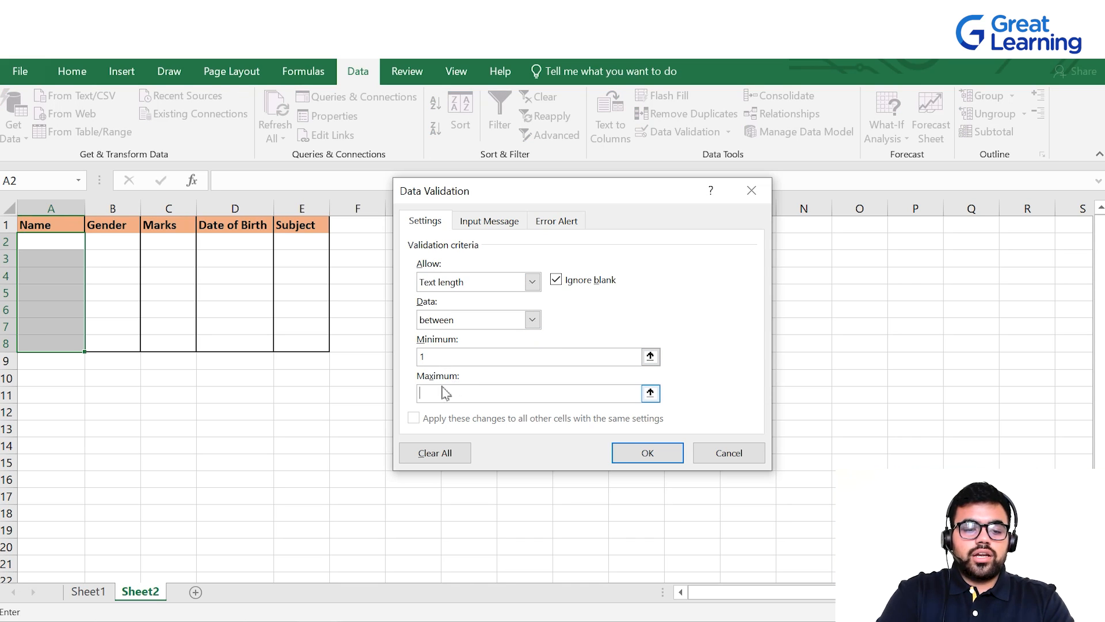
left_click(658, 453)
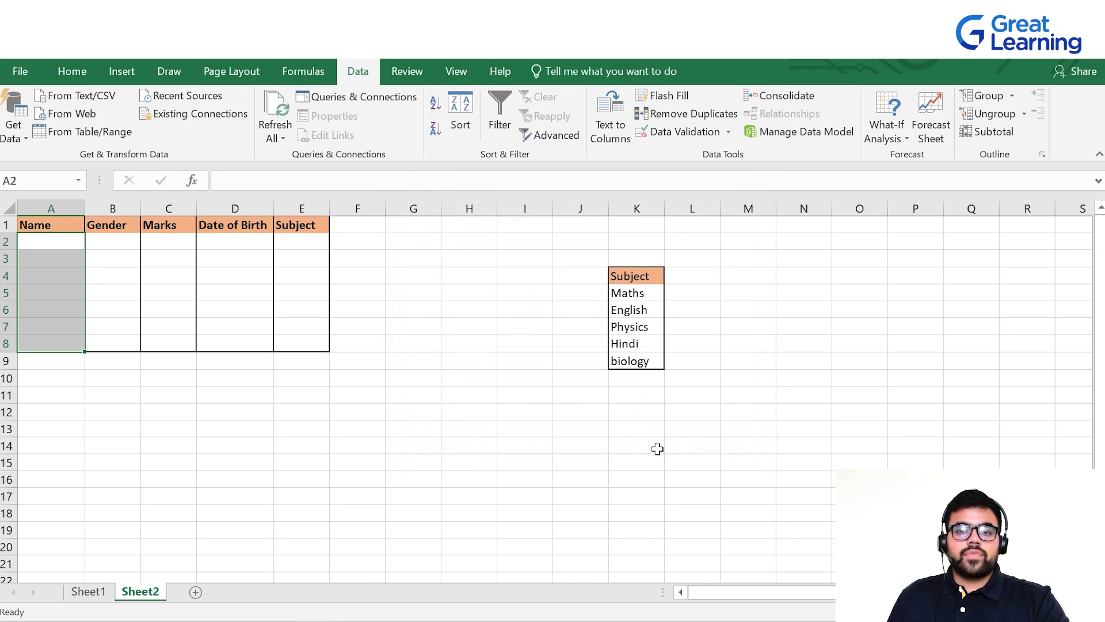
- Enter three student names down A2:A4; validation rejects the third as too long
left_click(51, 245)
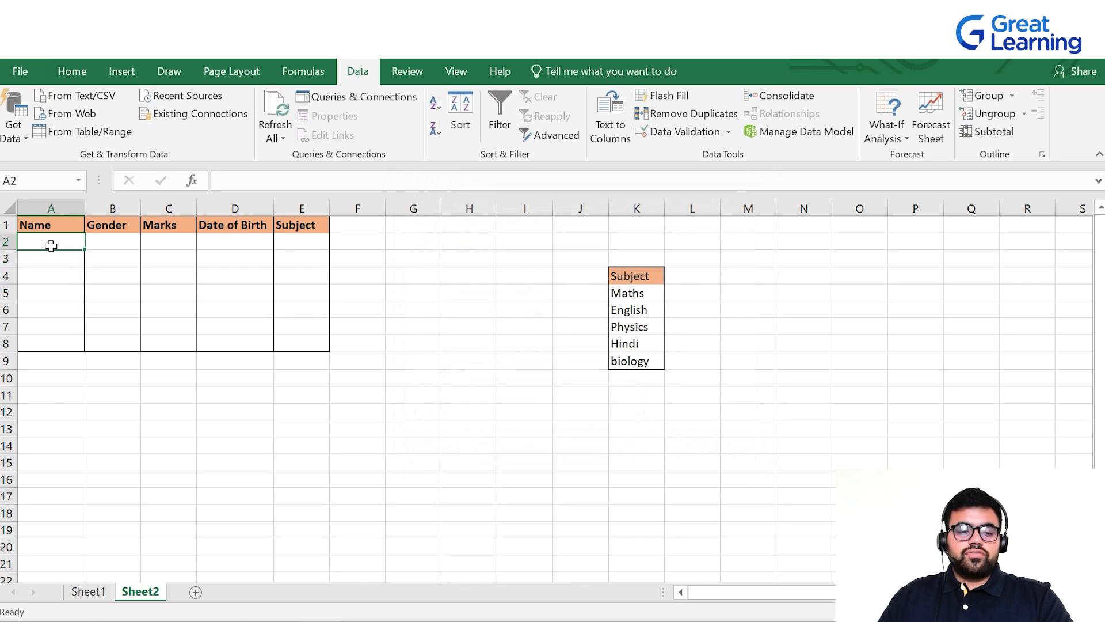
type("Ma")
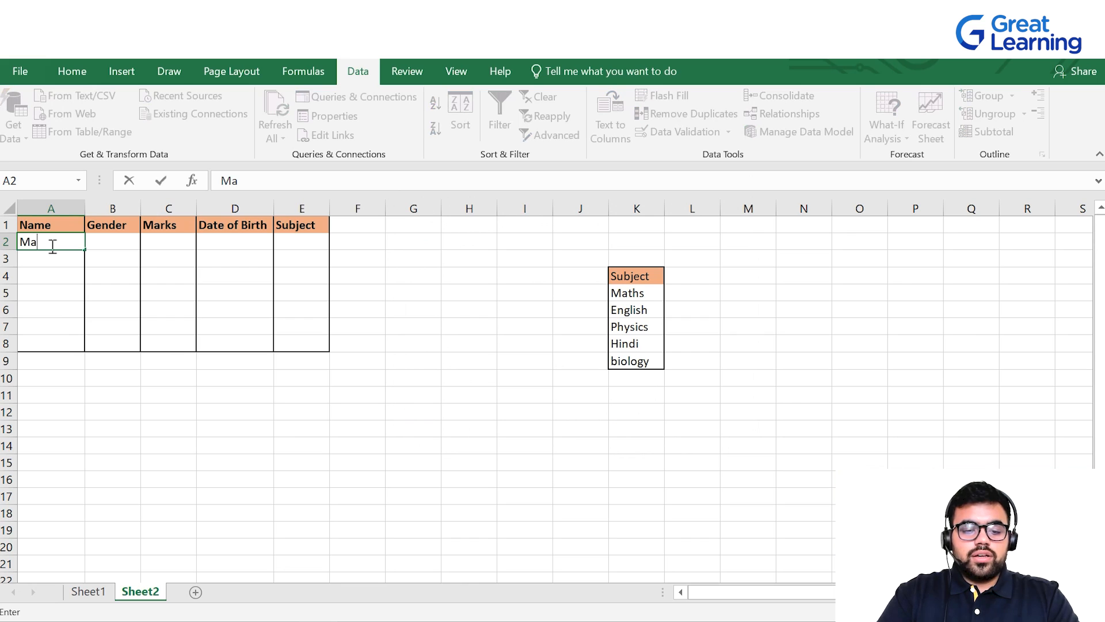
type("dhur Singh")
key("Return")
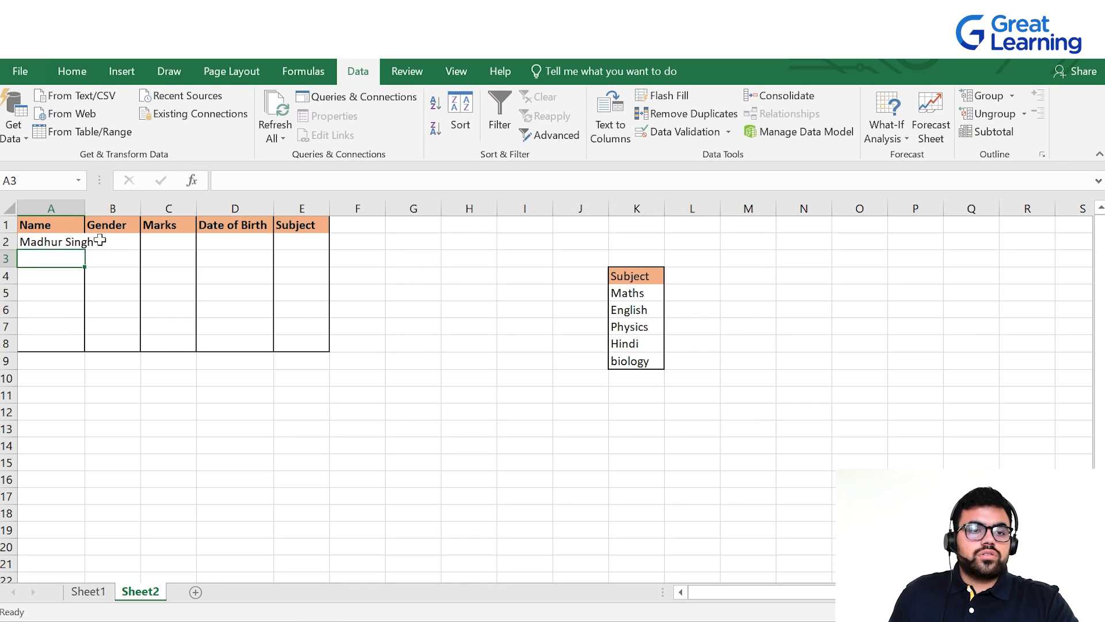
type("yash")
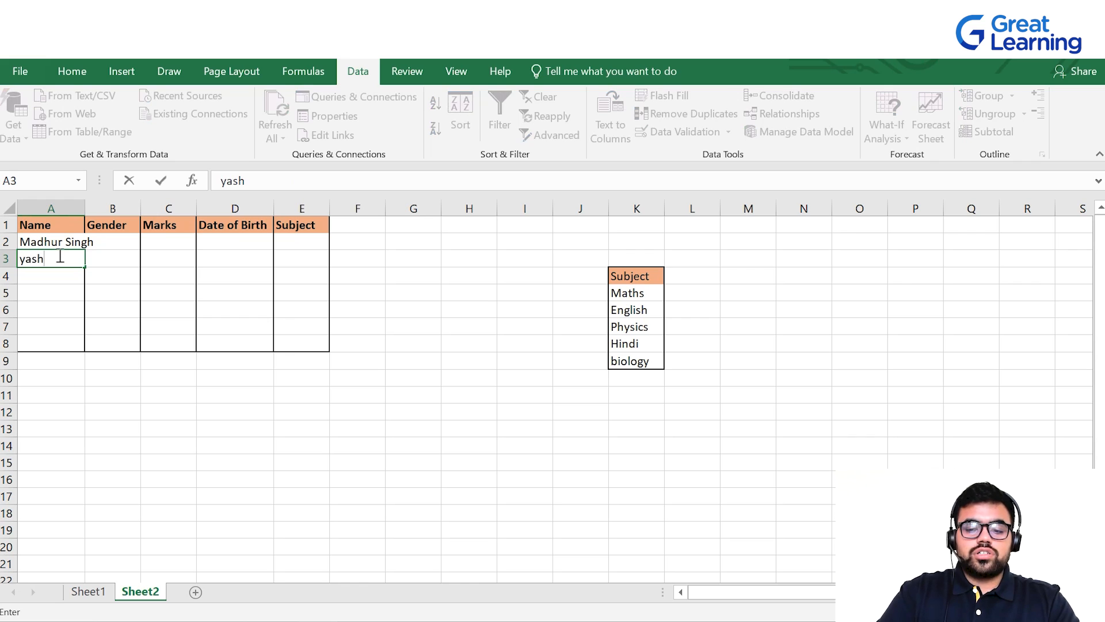
key("Return")
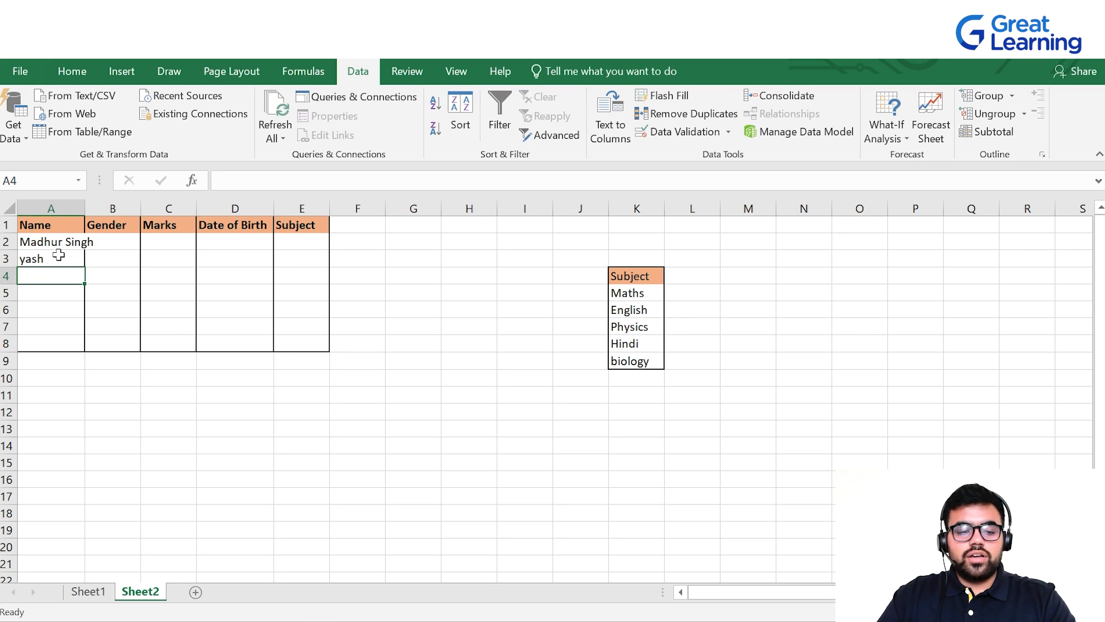
type("Abhi")
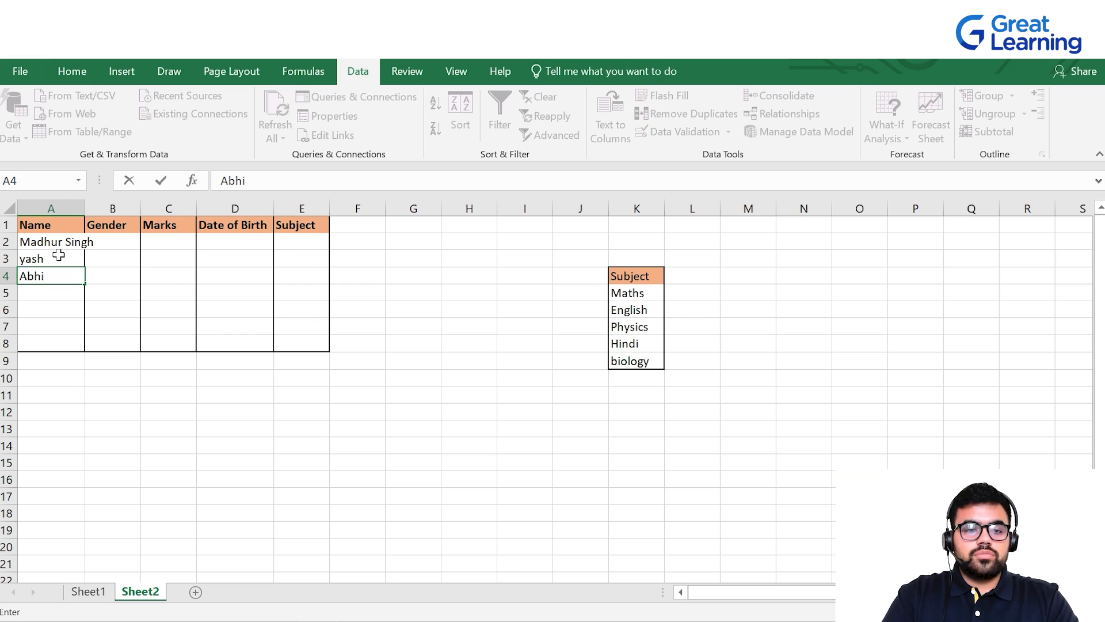
type("shek pal sundar")
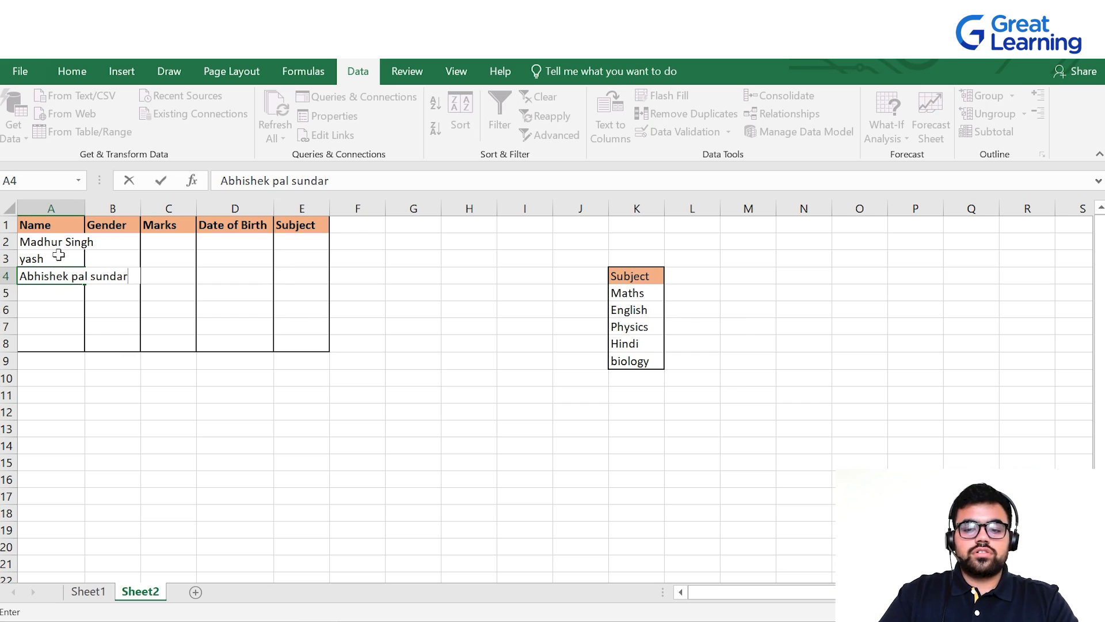
key("Return")
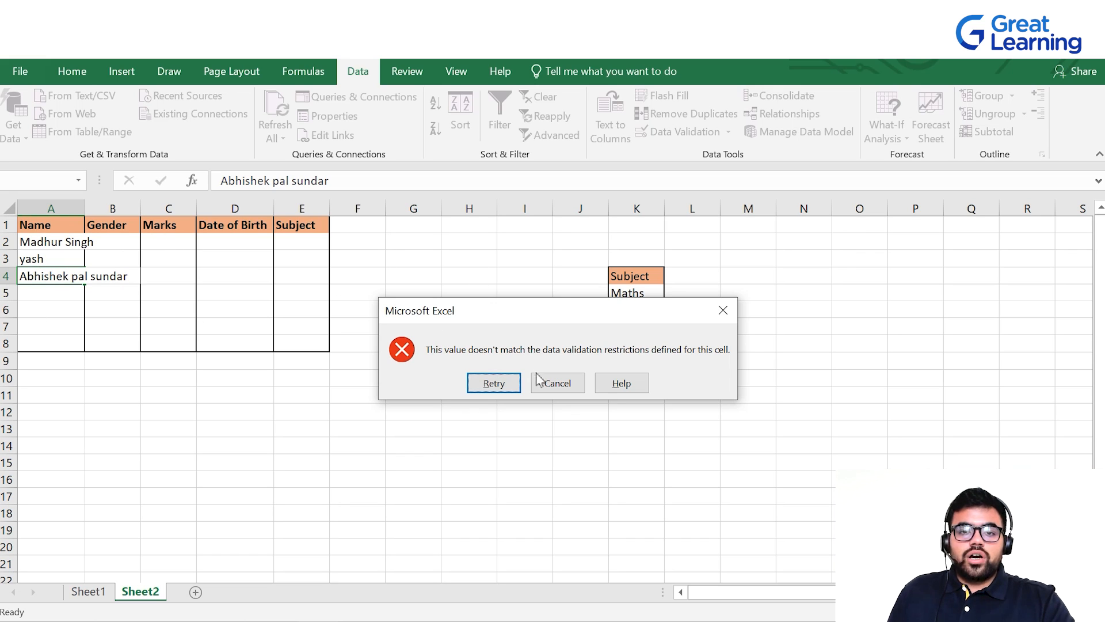
- Shorten the rejected name so it passes validation, then widen column A
left_click(512, 384)
left_click(99, 281)
left_click_drag(131, 278, 70, 278)
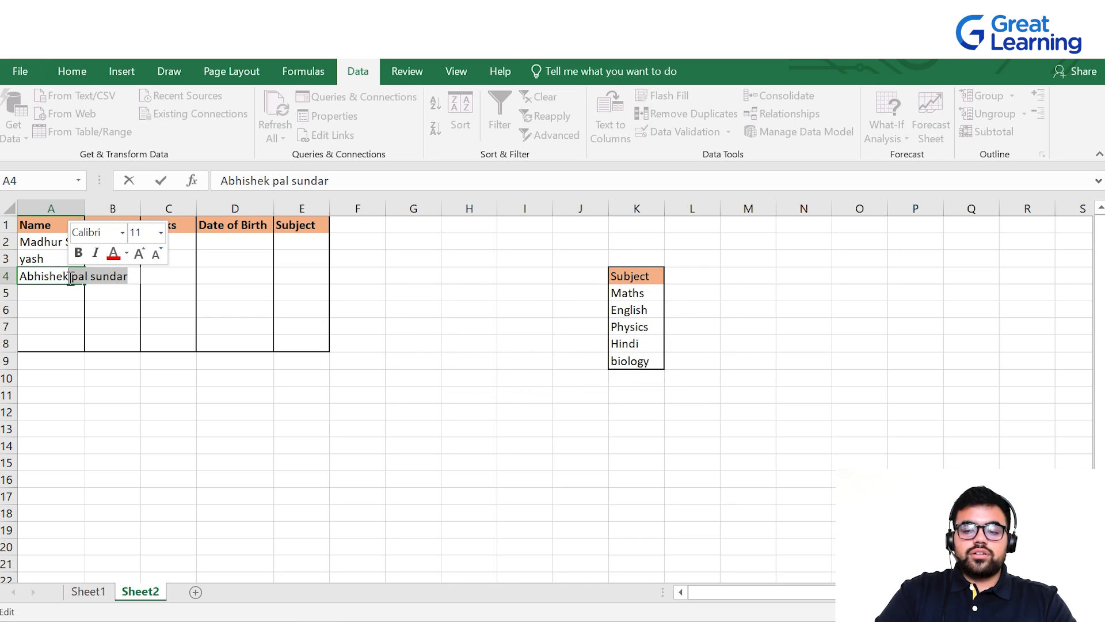
key("BackSpace")
key("Return")
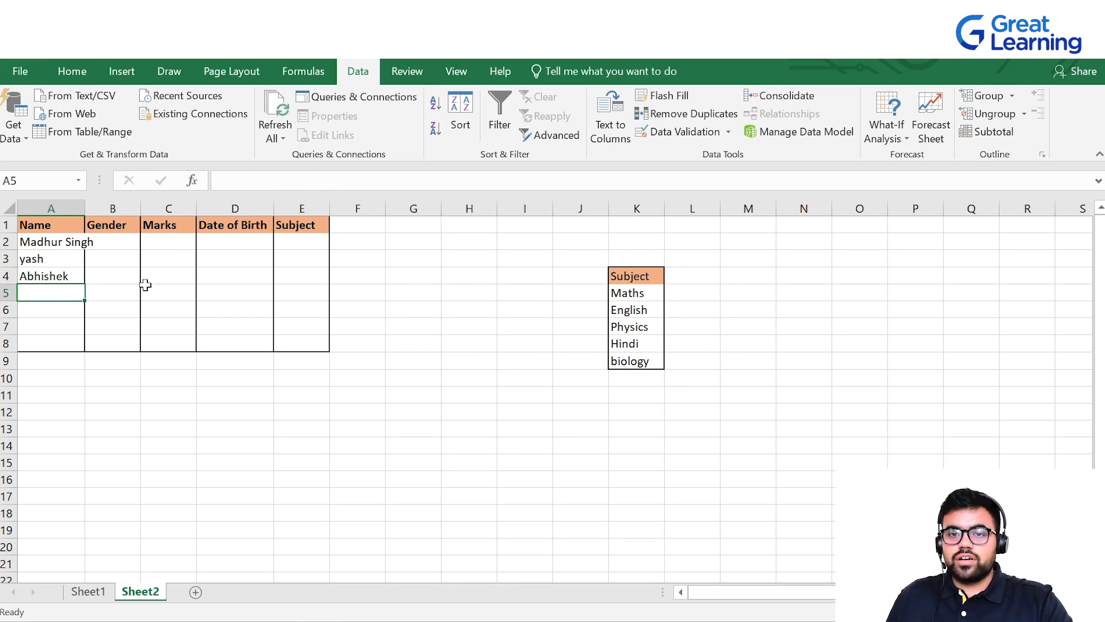
left_click(75, 278)
left_click_drag(85, 205, 100, 205)
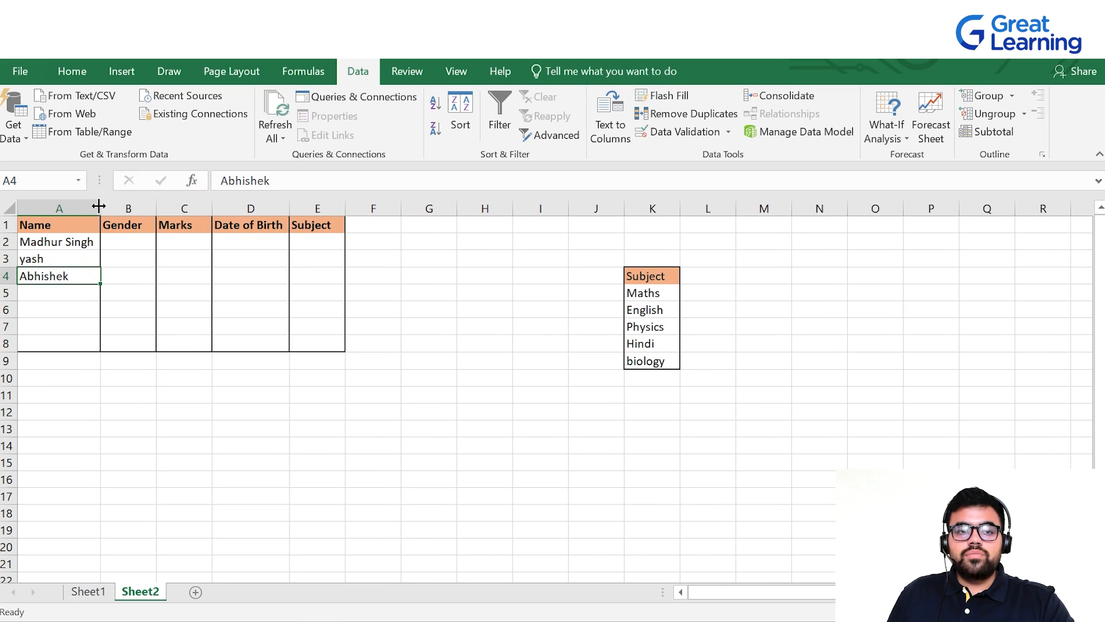
- Add a List validation to B2 with Male, Female as the allowed values
left_click(116, 247)
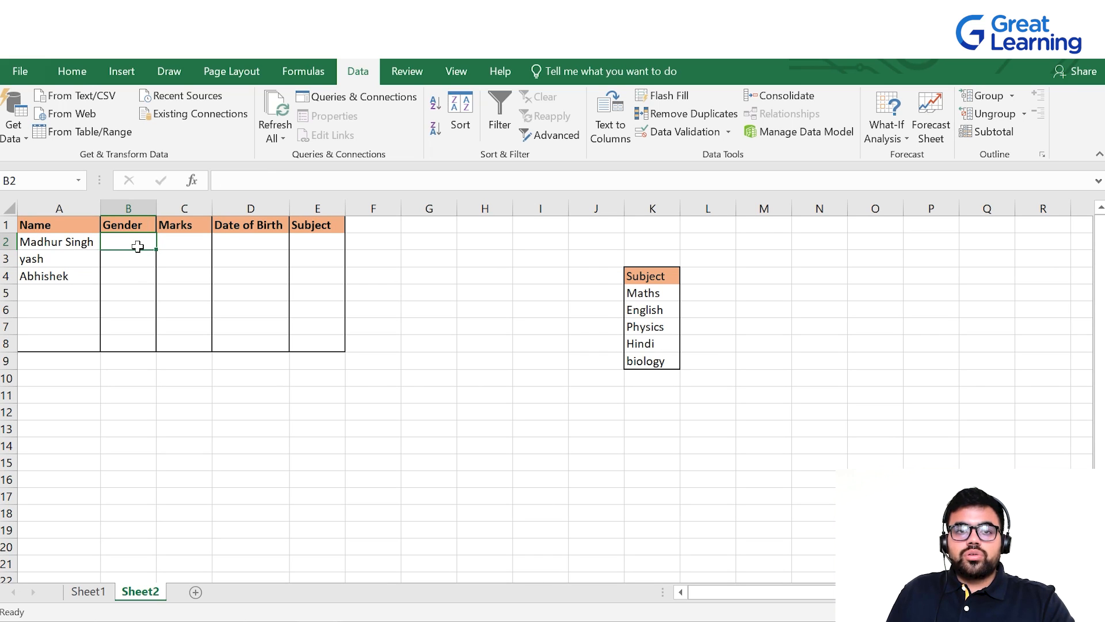
left_click(672, 136)
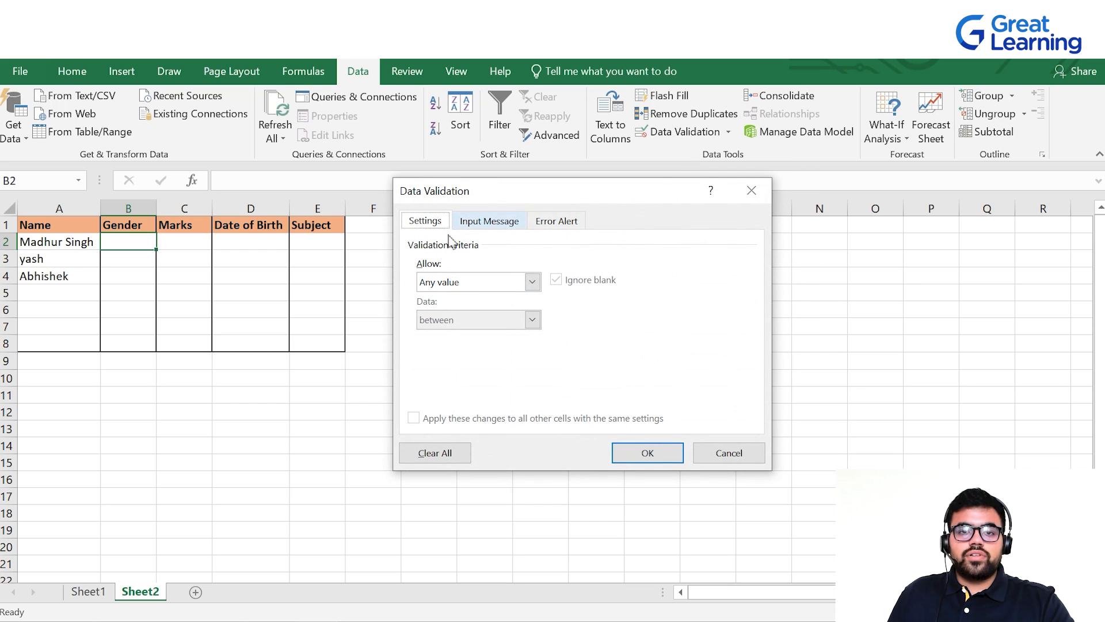
left_click(461, 284)
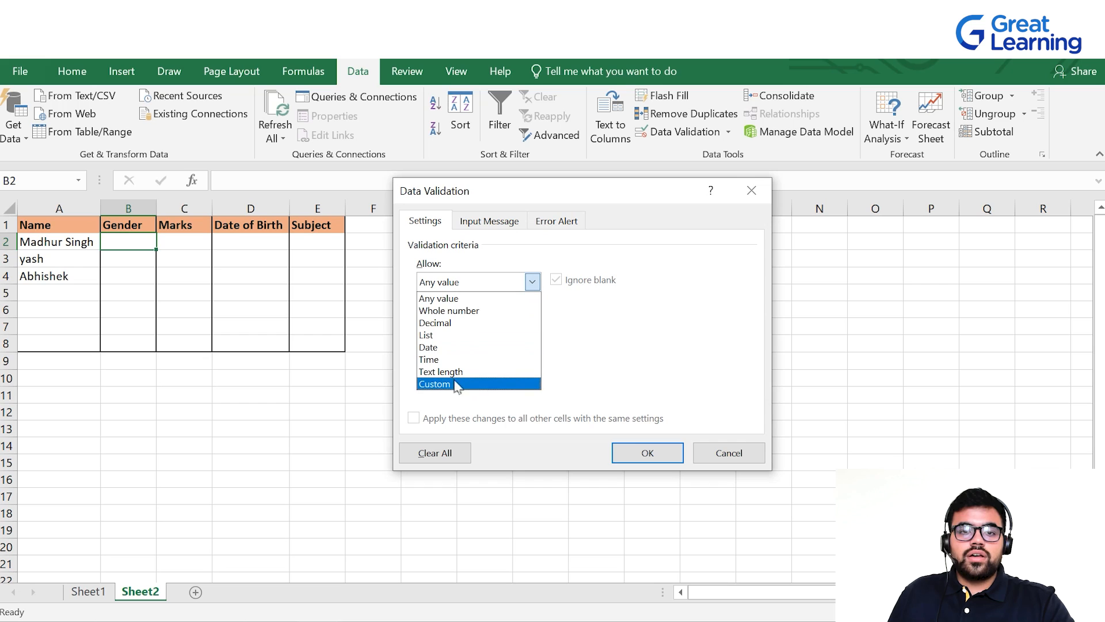
left_click(440, 335)
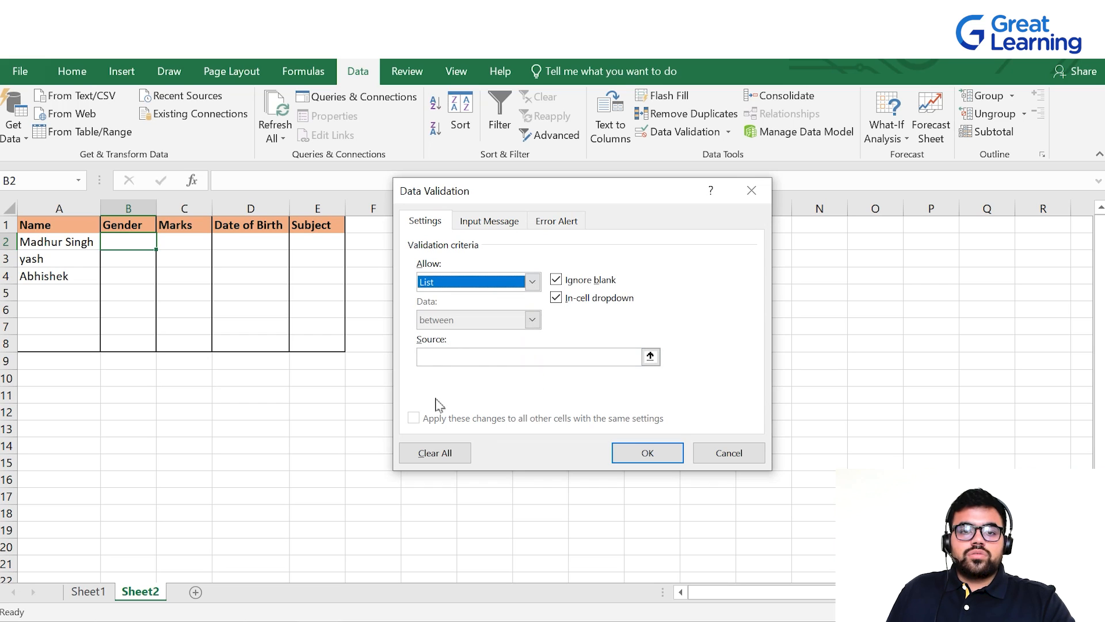
left_click(436, 356)
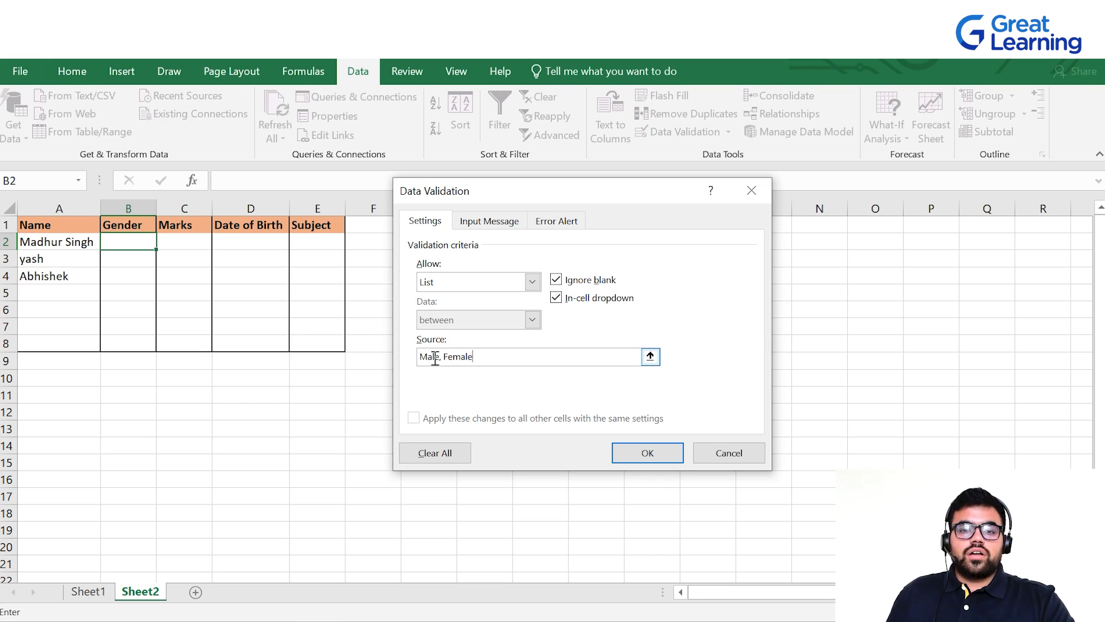
left_click(665, 451)
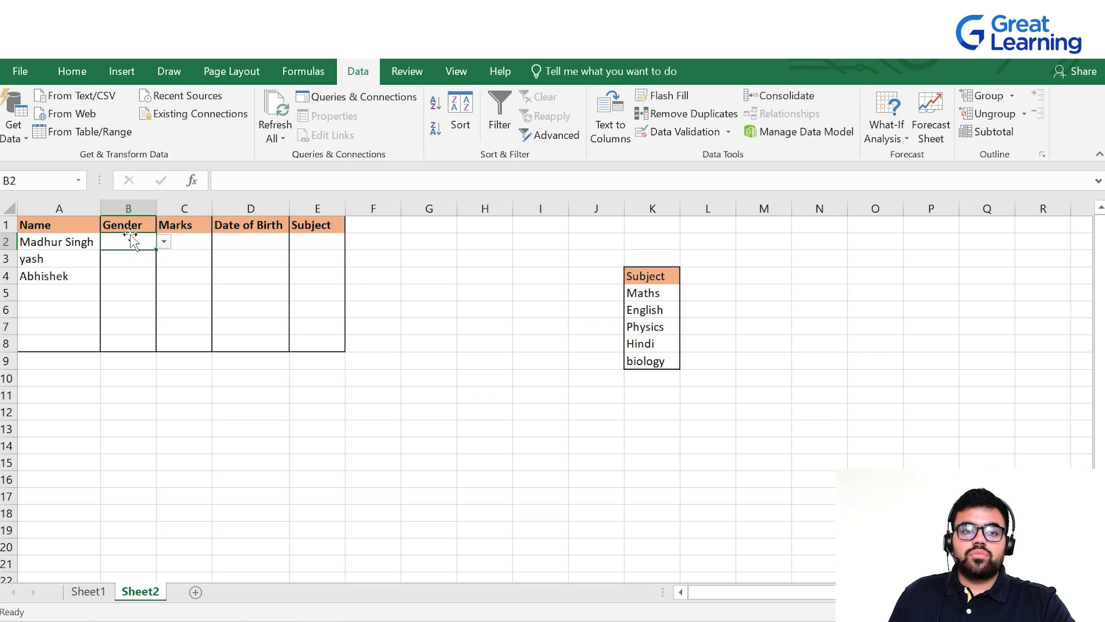
- Try B2's dropdown, switching between Male and Female
left_click(164, 242)
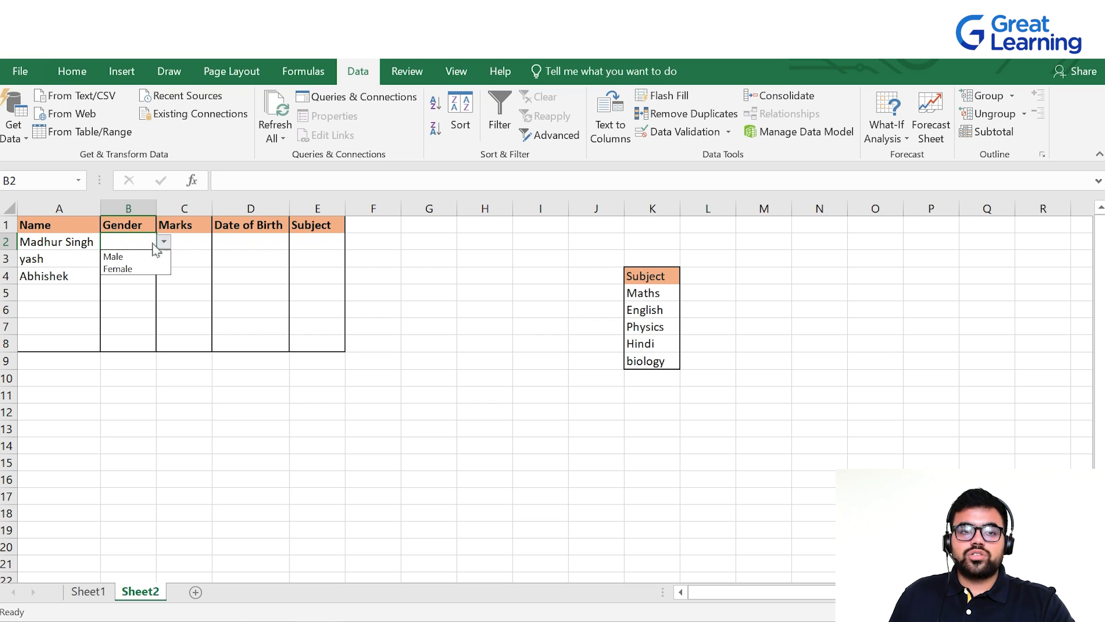
left_click(141, 256)
left_click(164, 242)
left_click(151, 268)
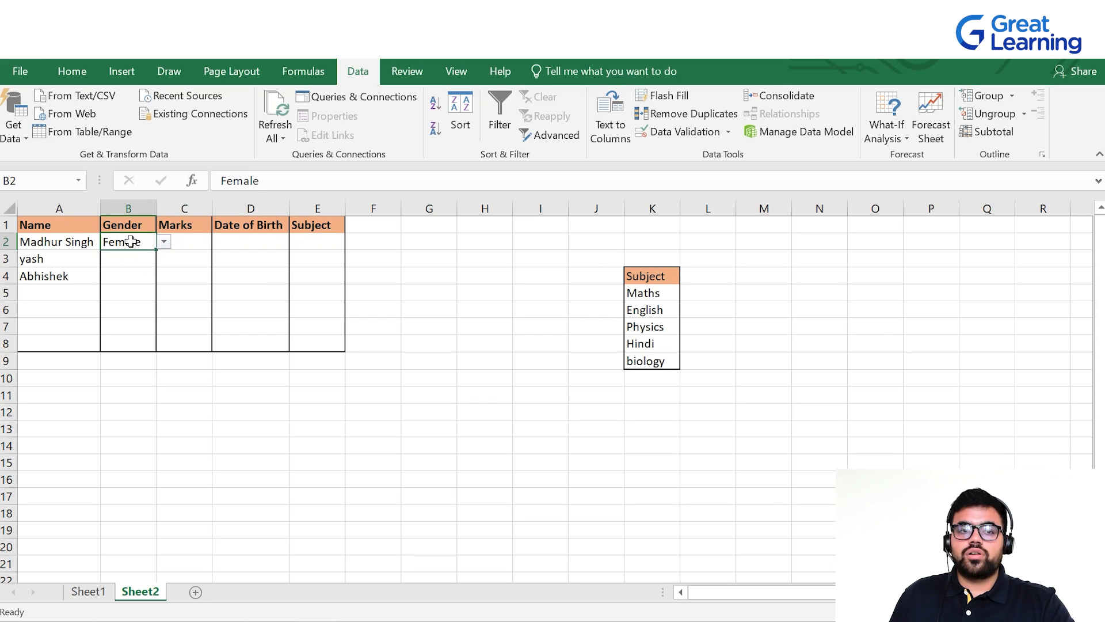
left_click(164, 243)
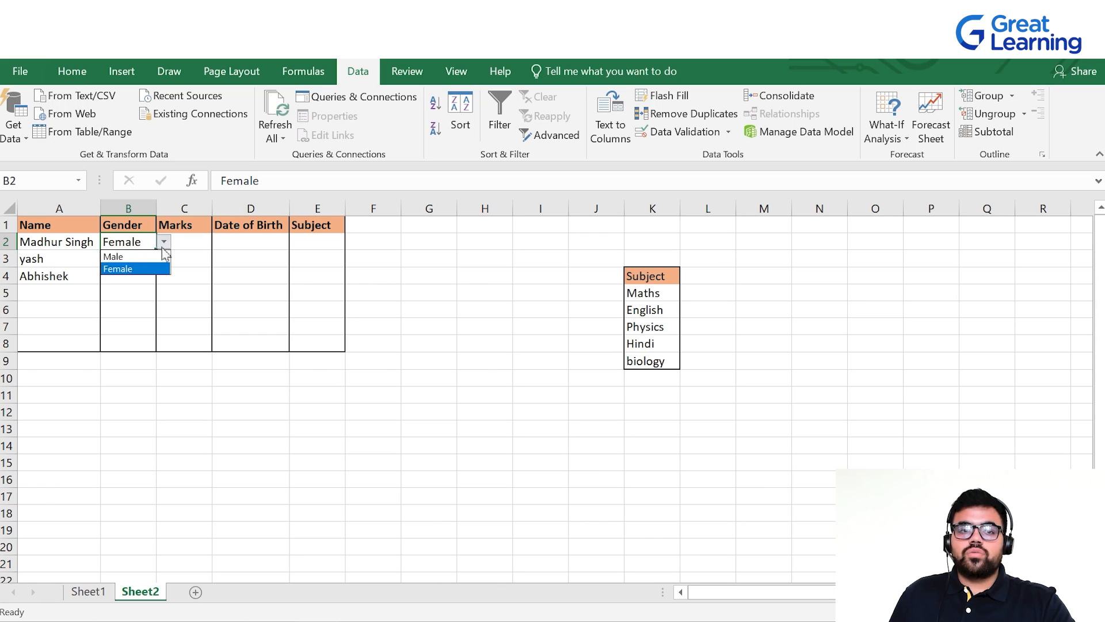
left_click(147, 256)
left_click(163, 242)
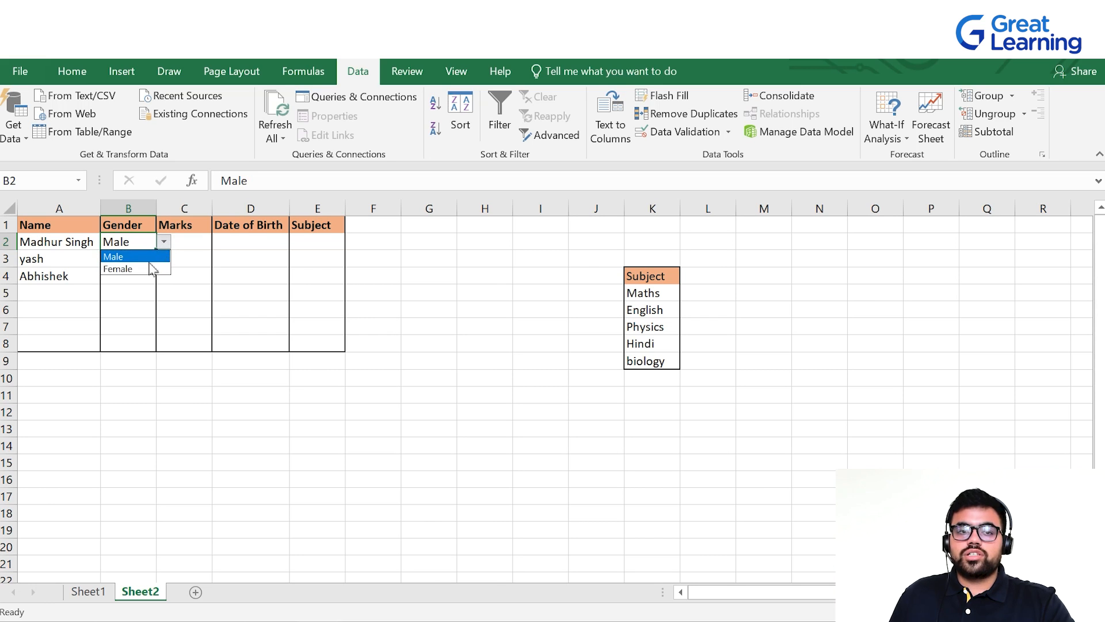
left_click(149, 268)
- Confirm typing 'asasa' in B2 is rejected, then set B2 to Male
type("asasa")
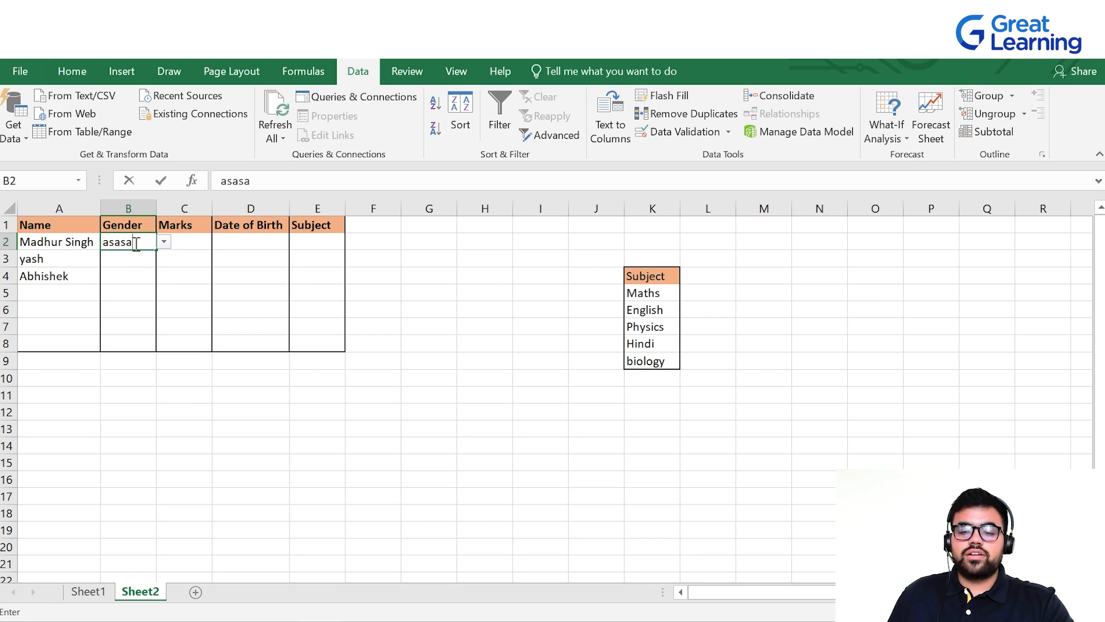
key("Return")
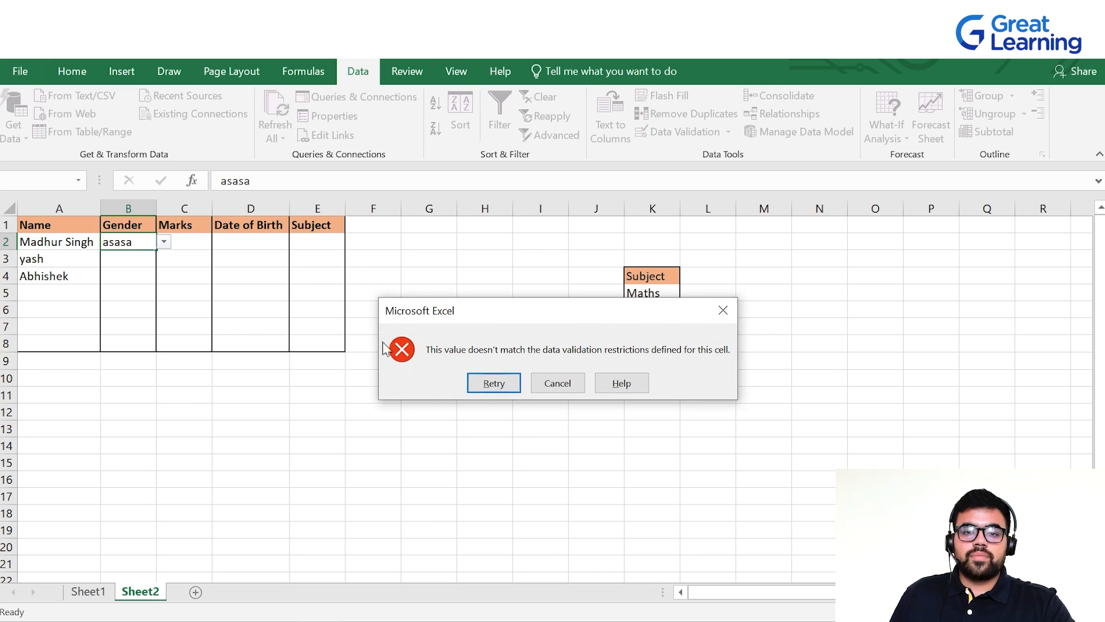
left_click(723, 310)
left_click(164, 242)
left_click(138, 257)
left_click(143, 292)
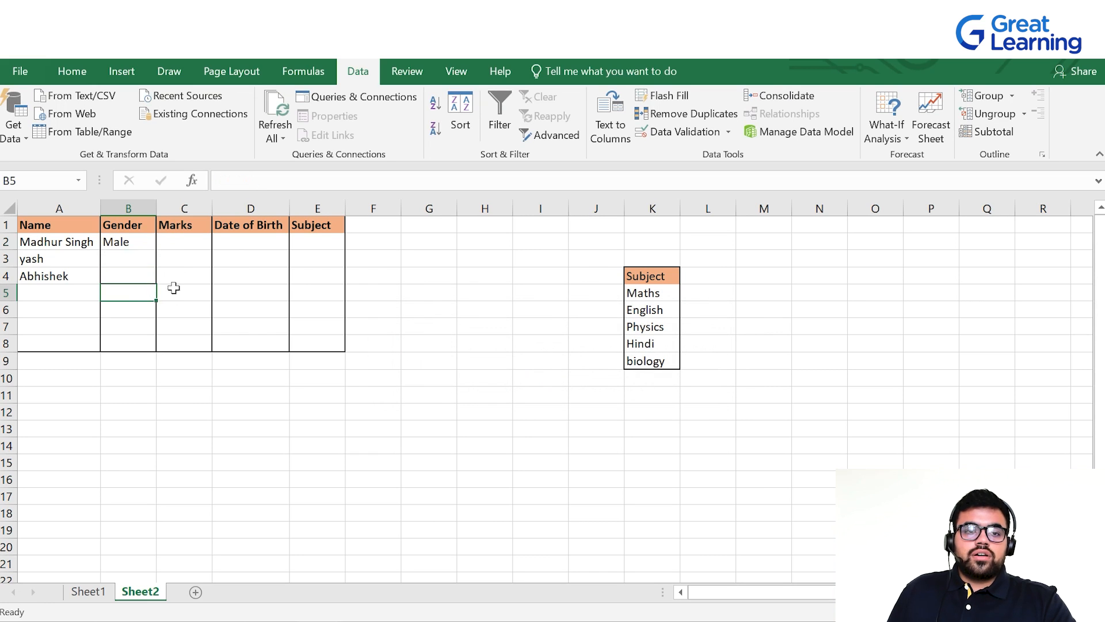
left_click(175, 244)
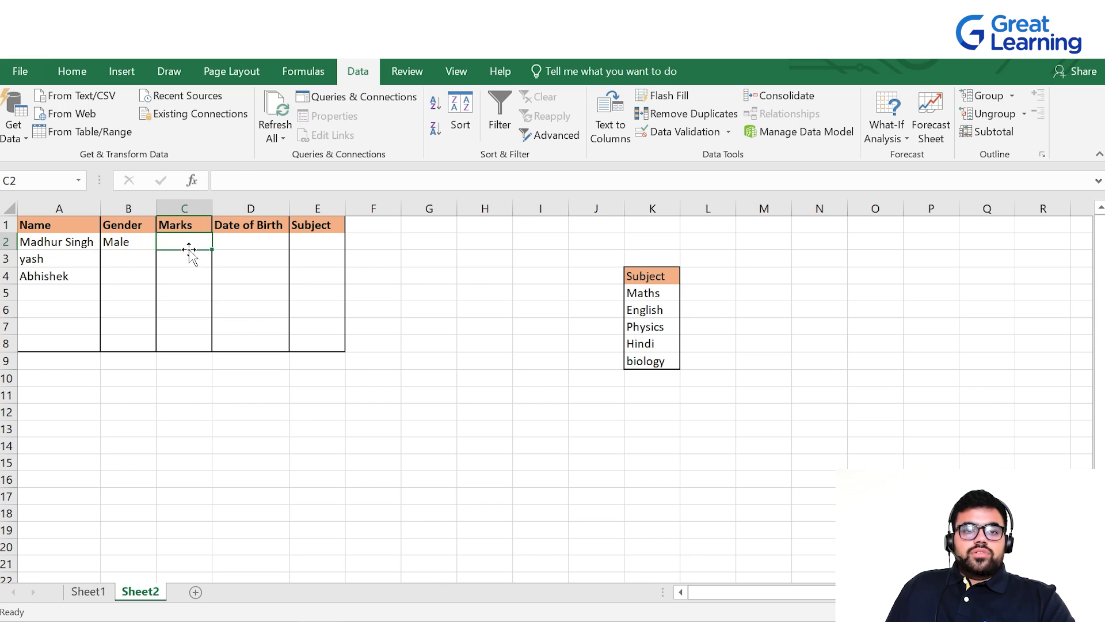
- Select C2:C8 and add a Decimal validation with minimum 0 and maximum 100
left_click(202, 306)
left_click(185, 242)
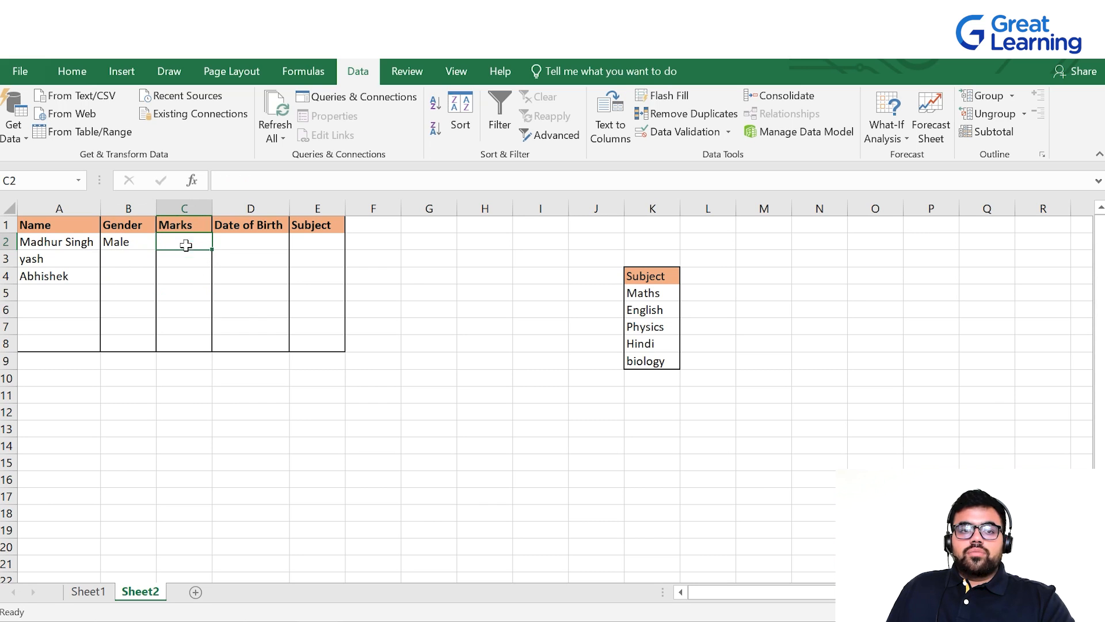
left_click_drag(184, 248, 180, 342)
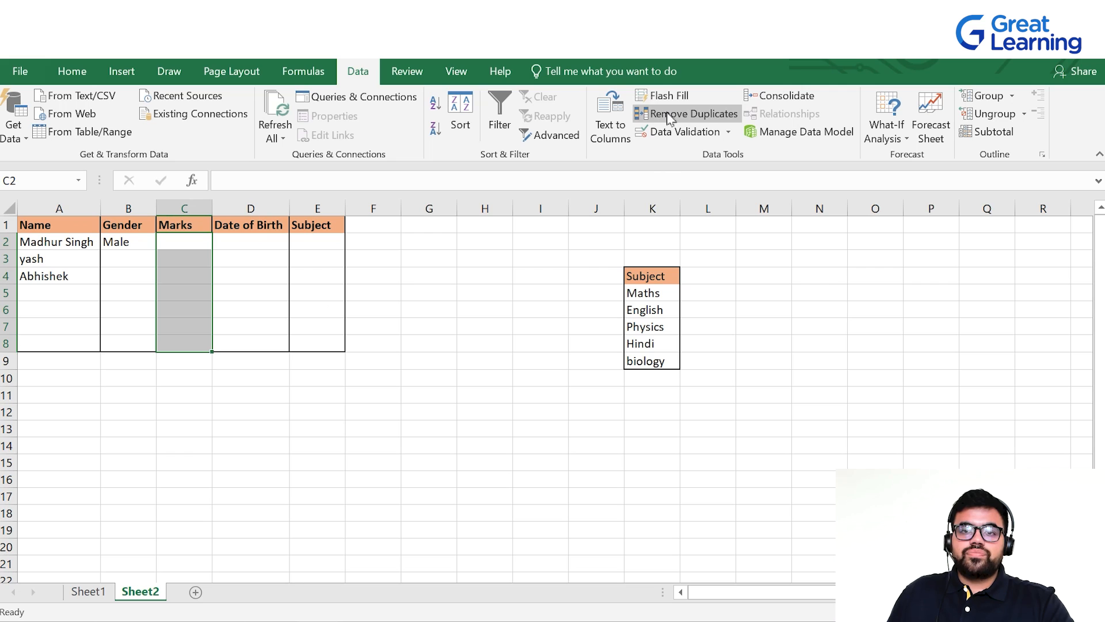
left_click(668, 133)
left_click(486, 283)
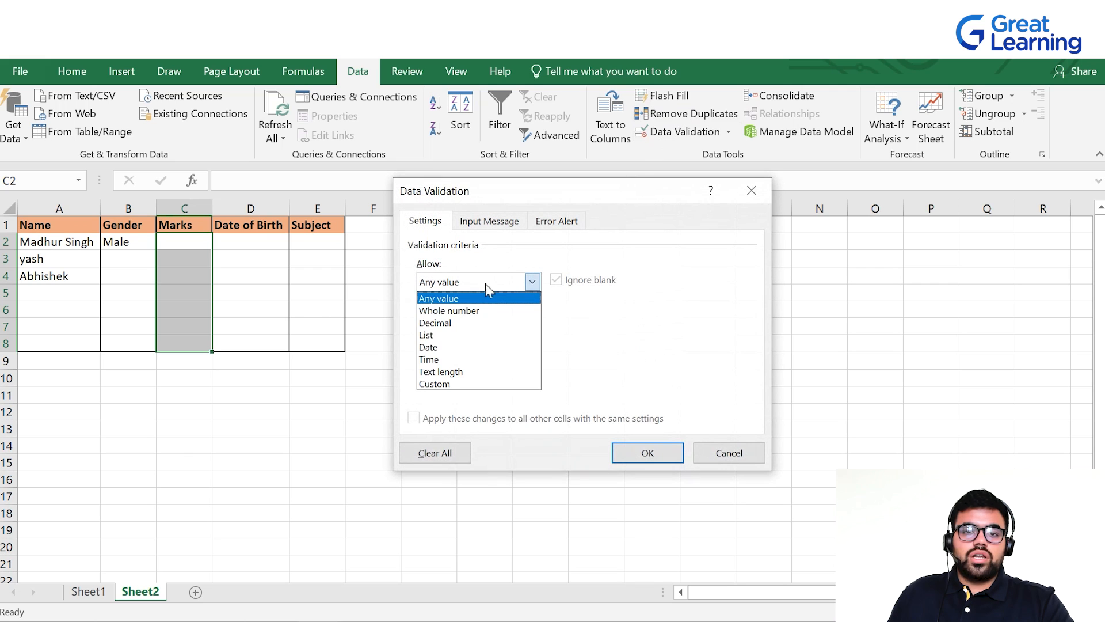
left_click(473, 323)
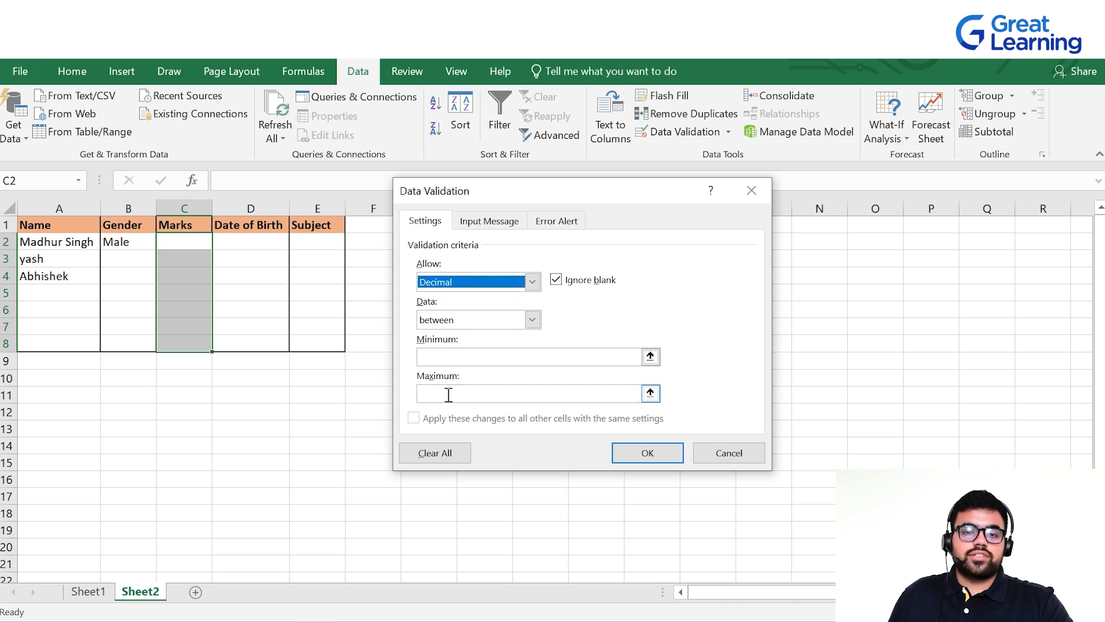
left_click(441, 356)
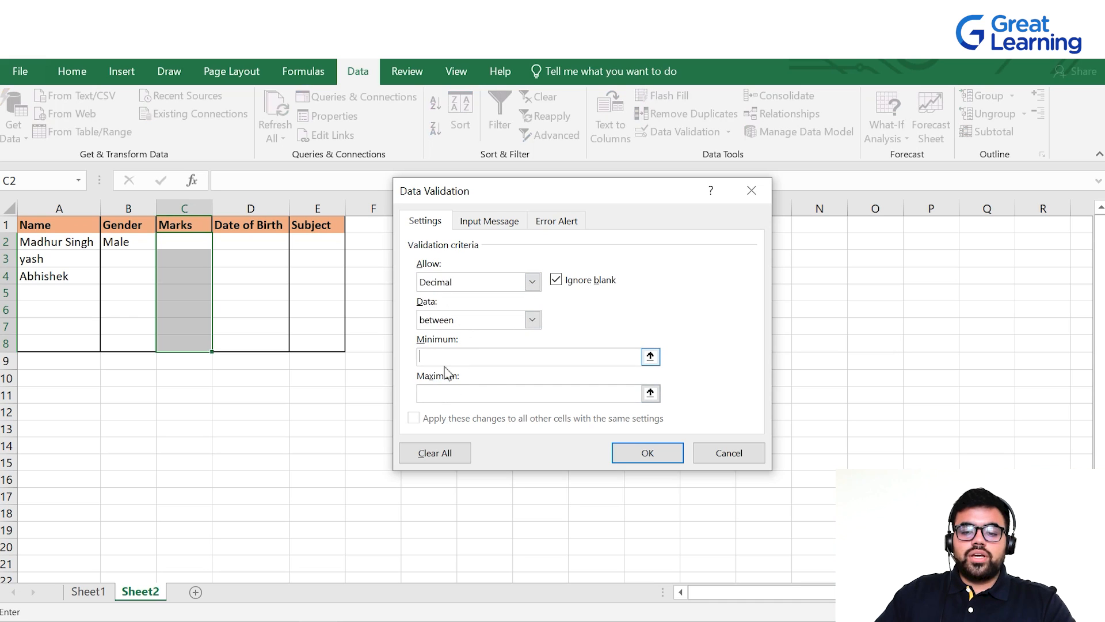
left_click(449, 393)
type("100")
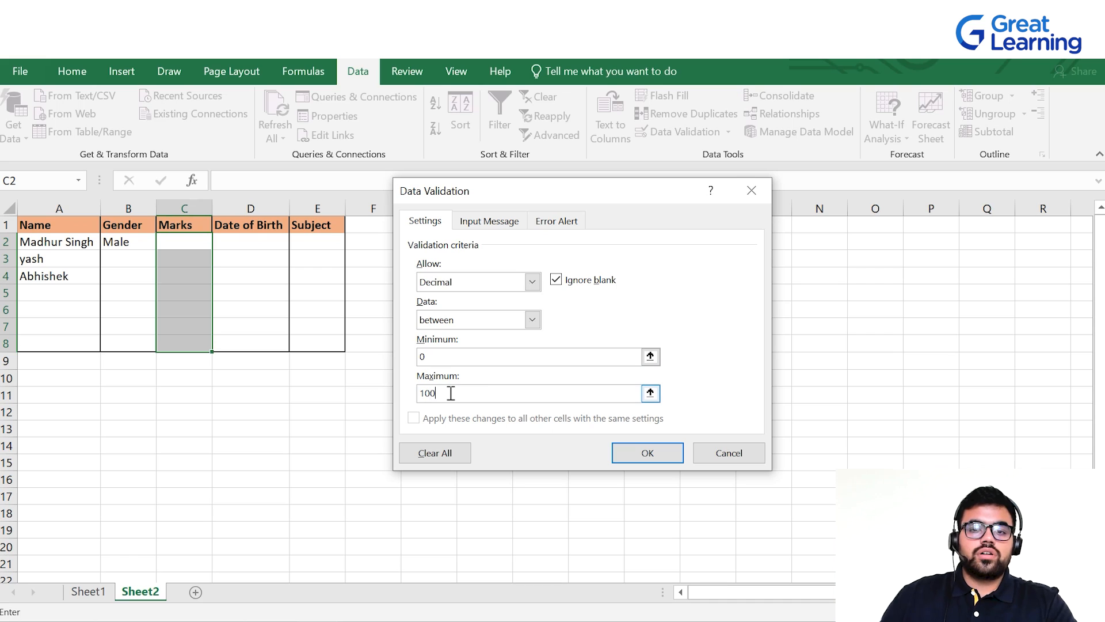
left_click(638, 455)
left_click(204, 244)
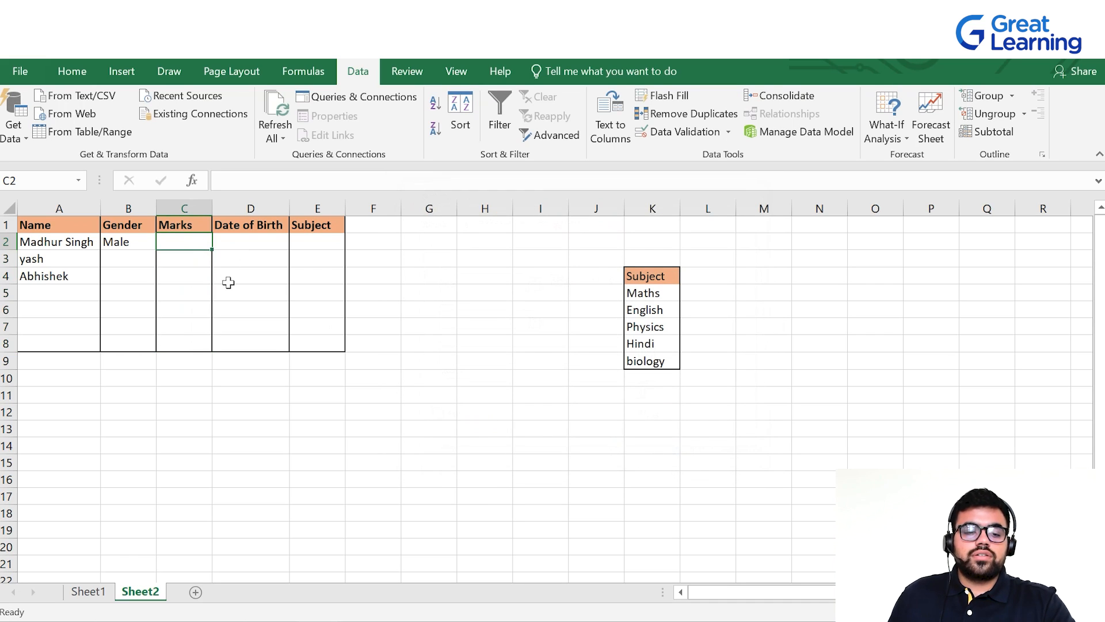
- Enter marks 1, 10 and 55.5 down column C
type("1")
key("Return")
type("10")
key("Return")
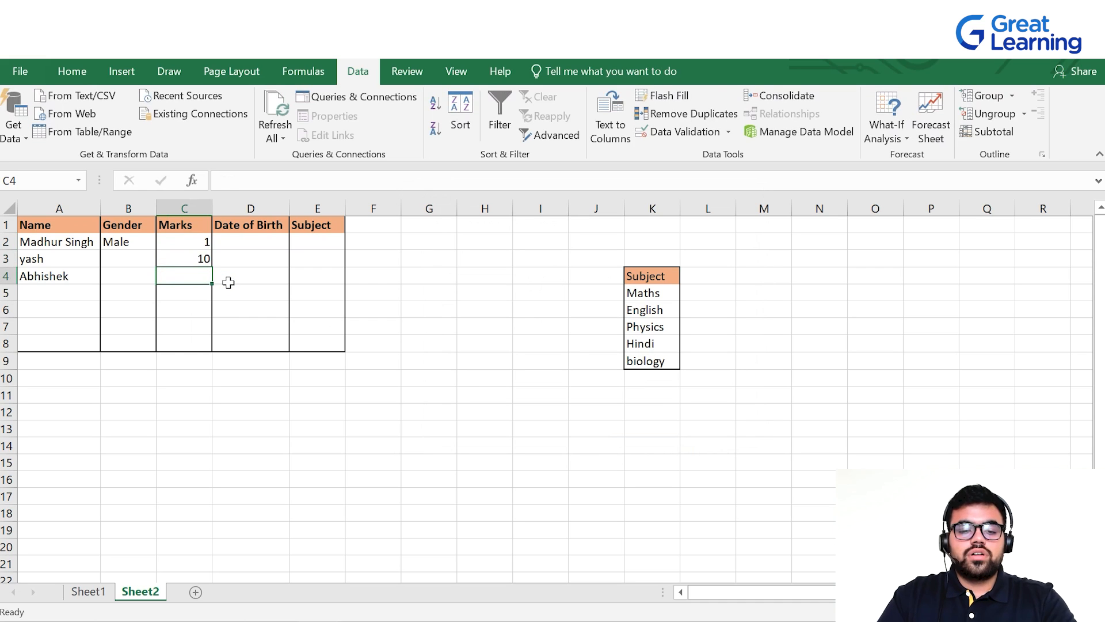
type("55.5")
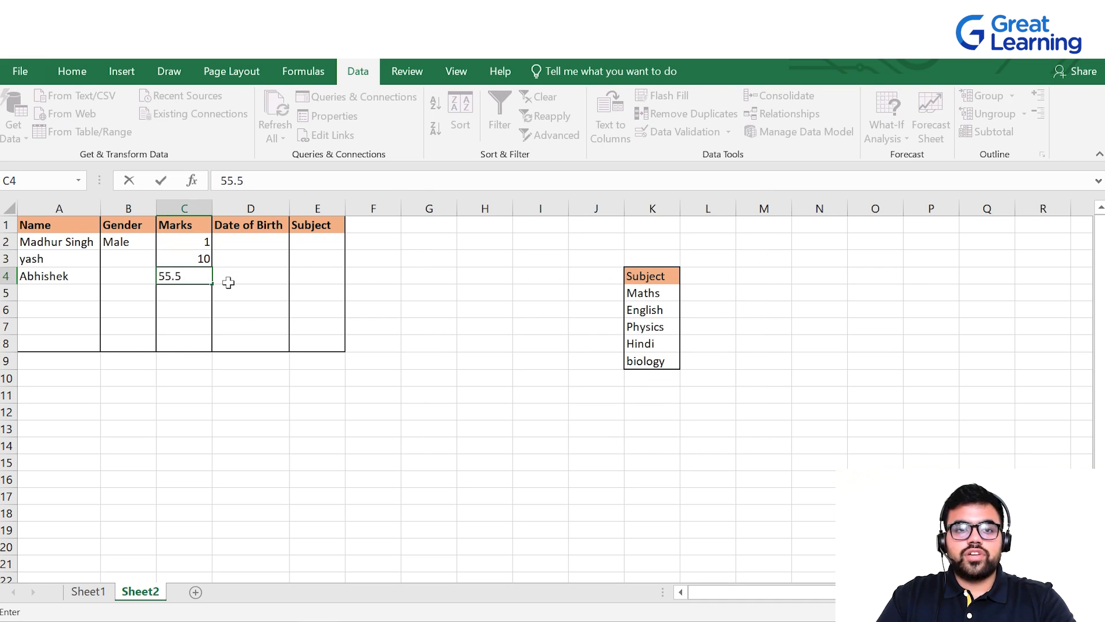
key("Return")
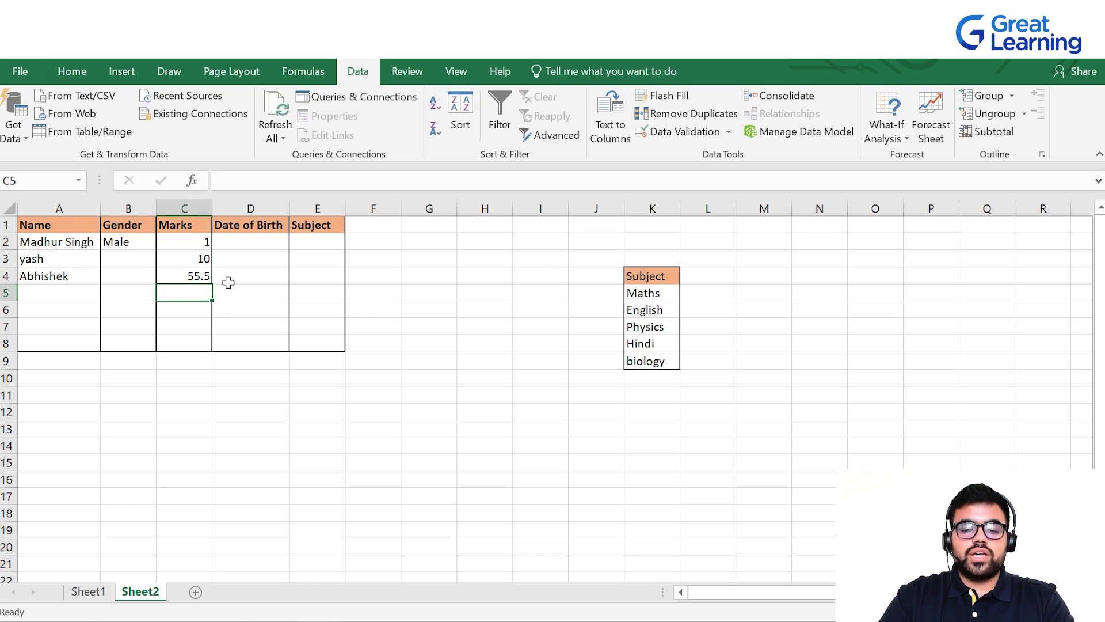
- Check that 115 is rejected and replace it with 1.5
type("1")
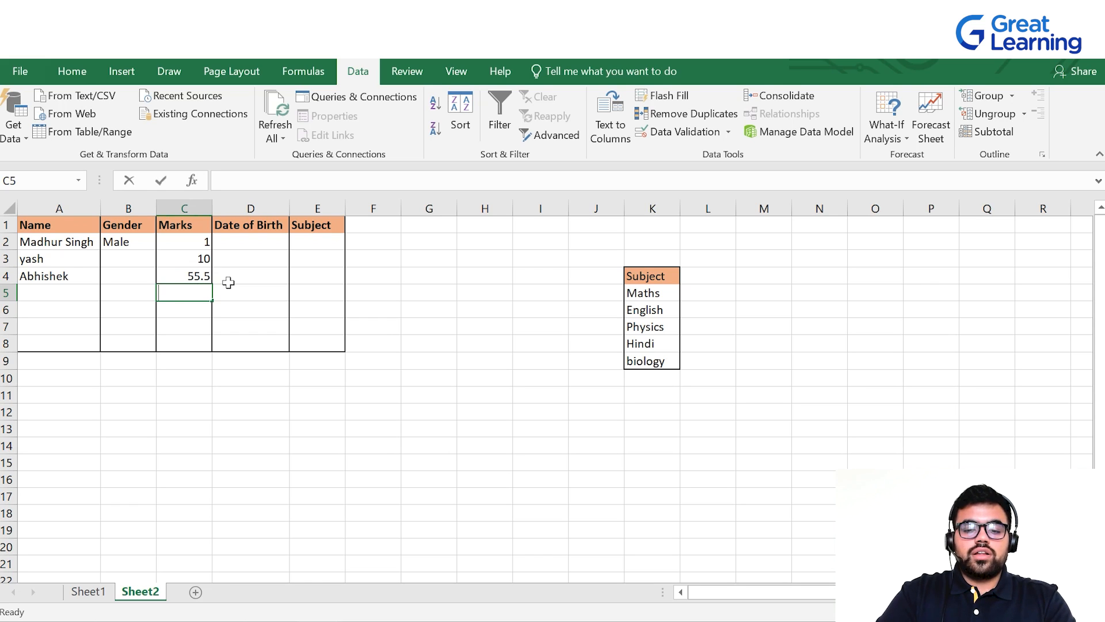
type("15")
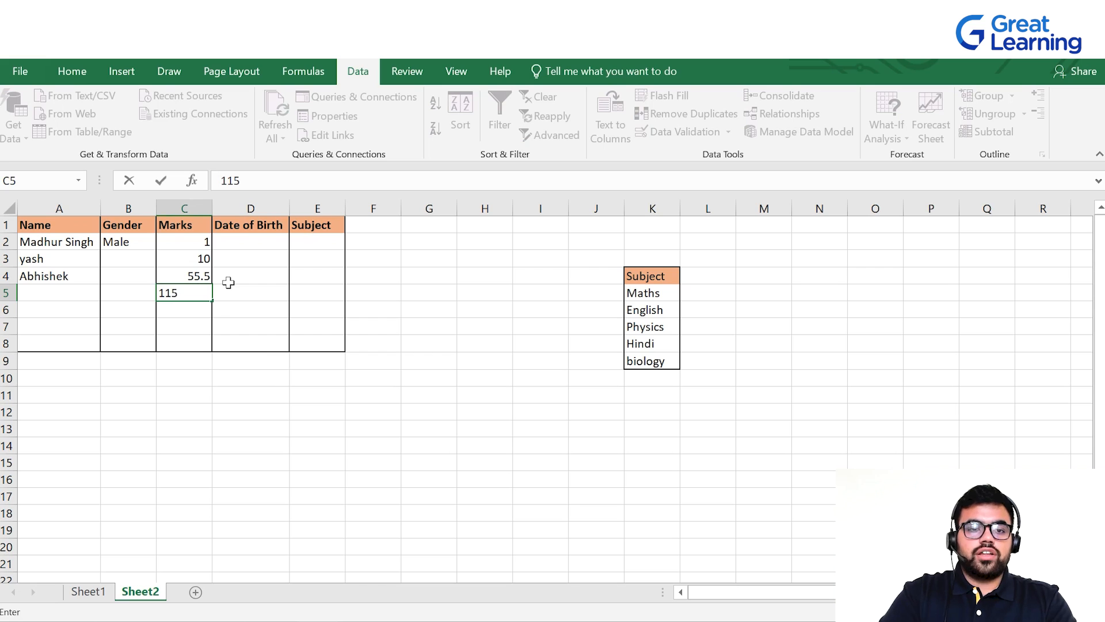
key("Return")
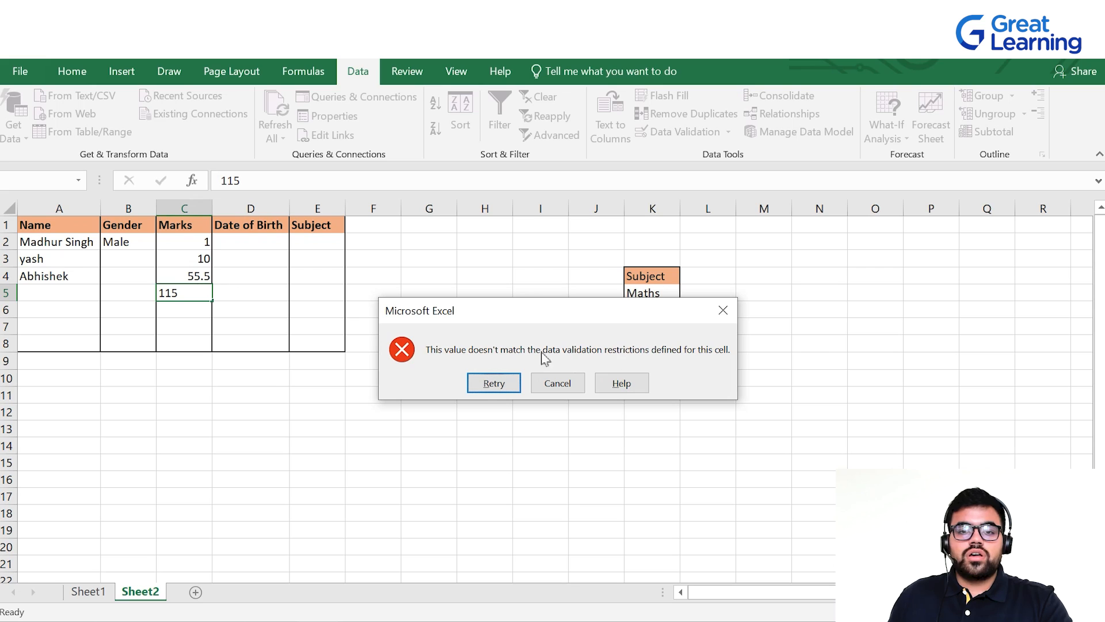
left_click(493, 384)
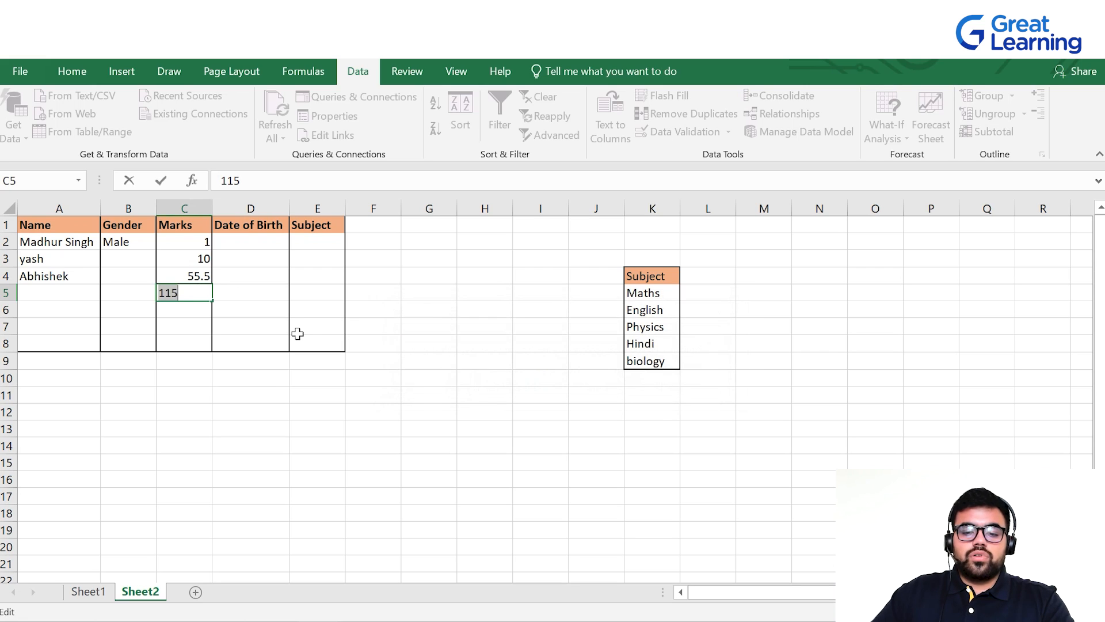
type("1.5")
key("Return")
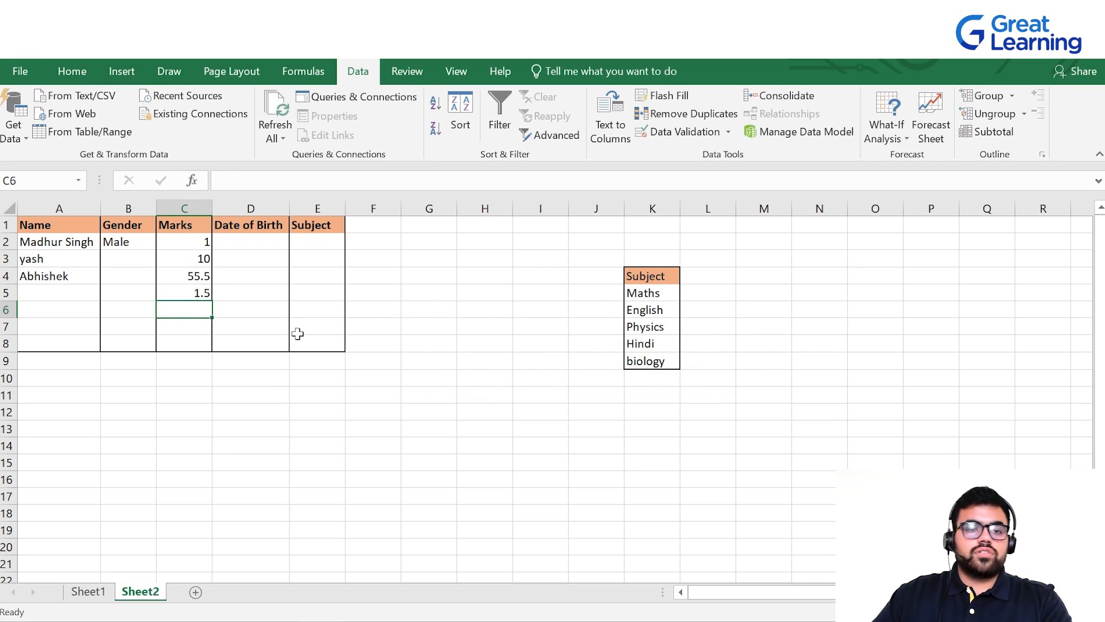
left_click_drag(190, 275, 188, 331)
left_click(192, 358)
left_click(193, 296)
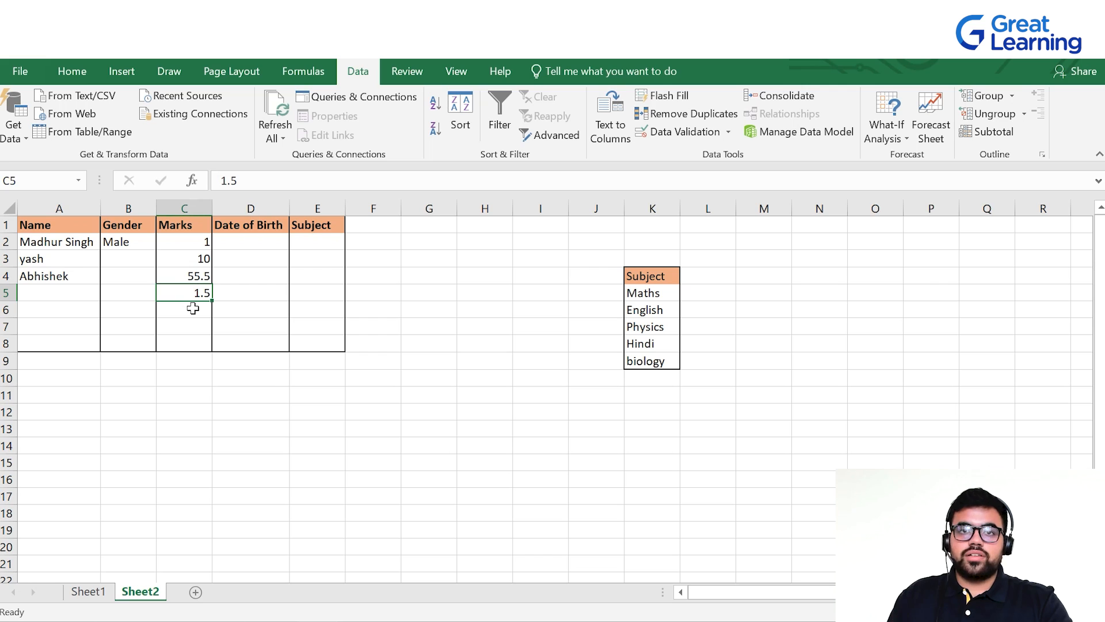
- Add a Stop error alert titled 'Invalid Input': 'Please input values between 0 and 100'
left_click(193, 309)
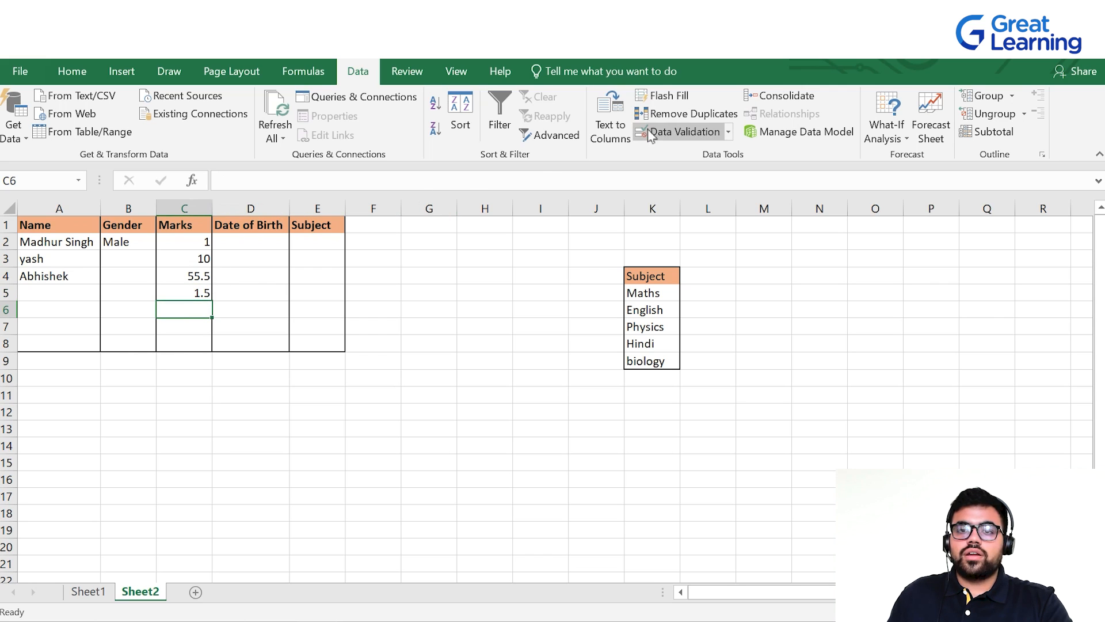
left_click(676, 132)
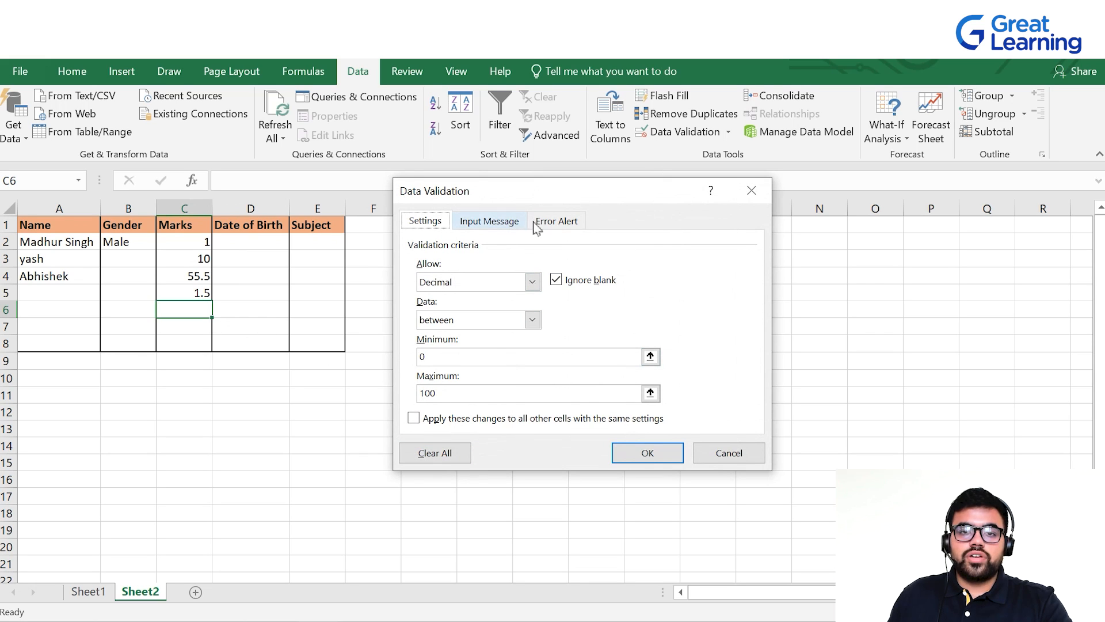
left_click(552, 226)
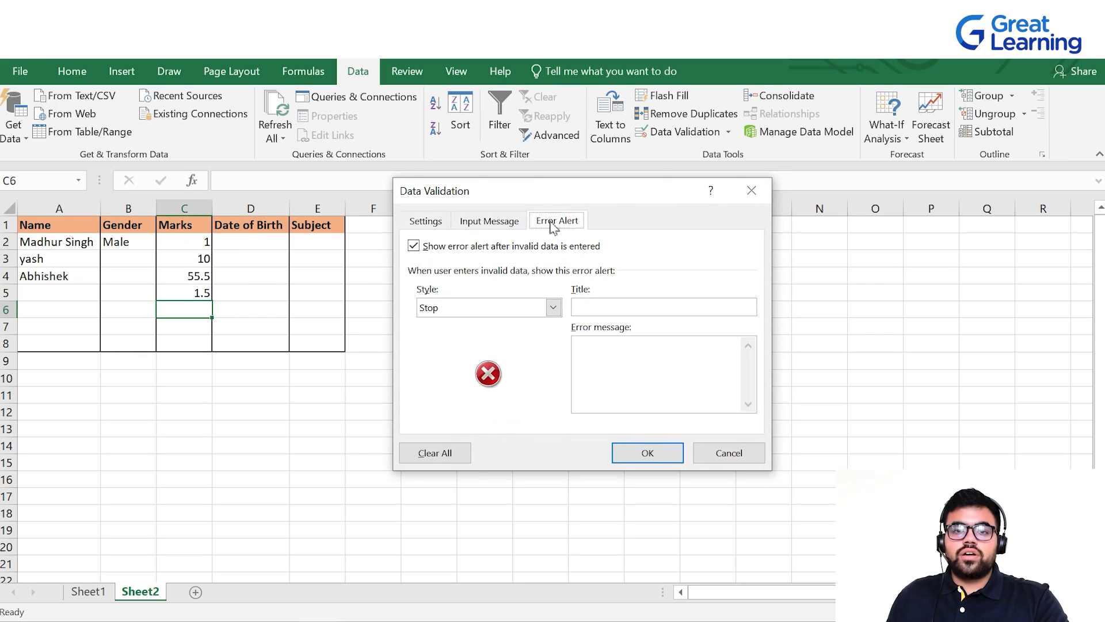
left_click(593, 305)
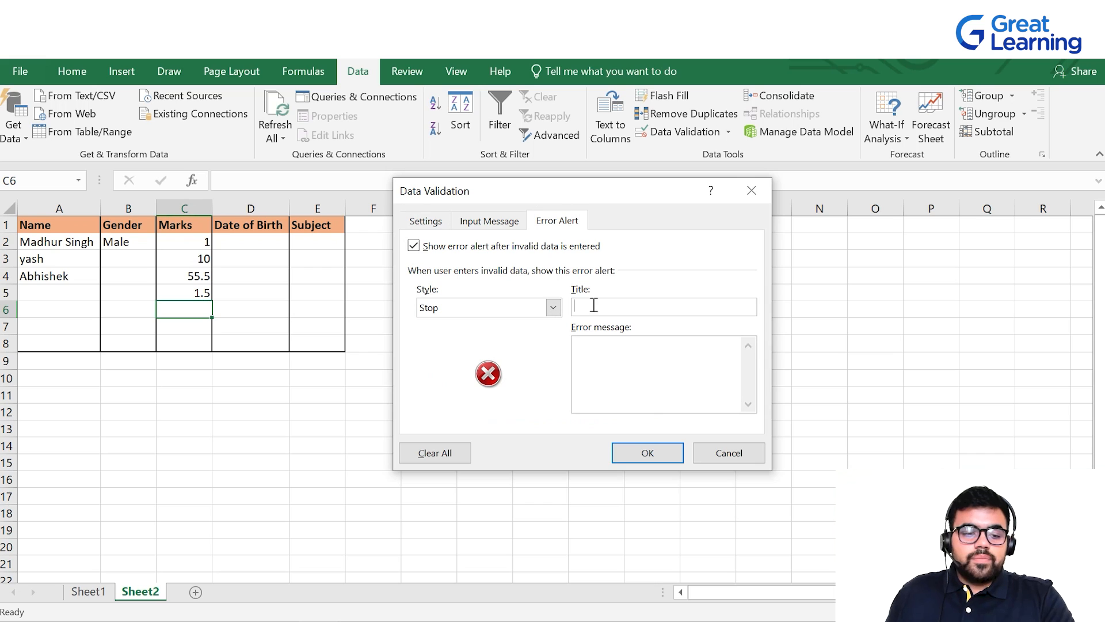
type("Inva")
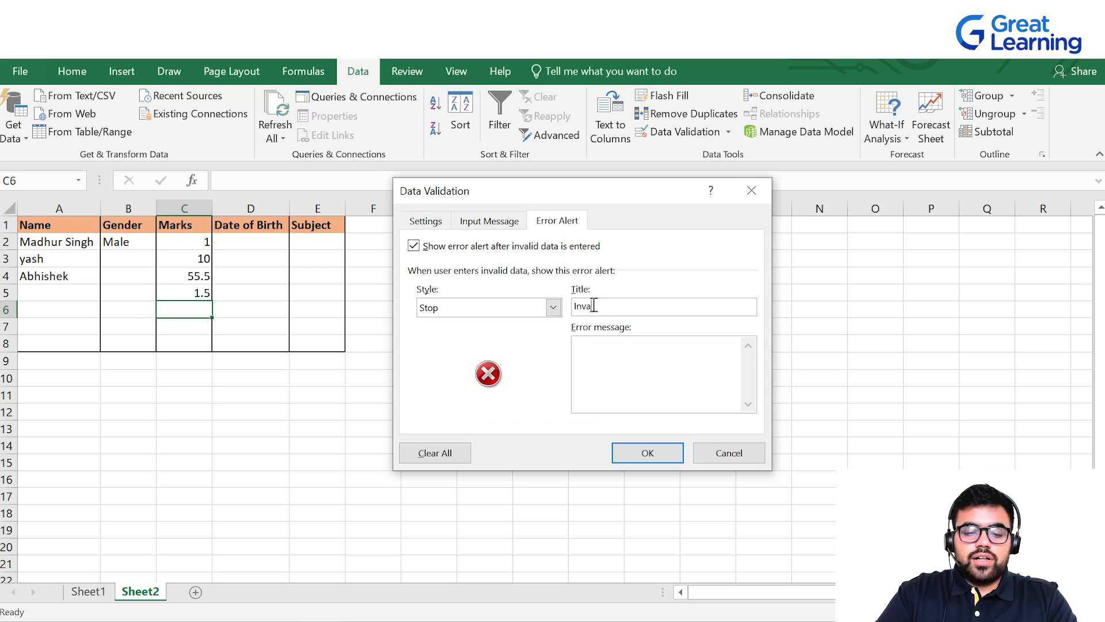
type("lid Input")
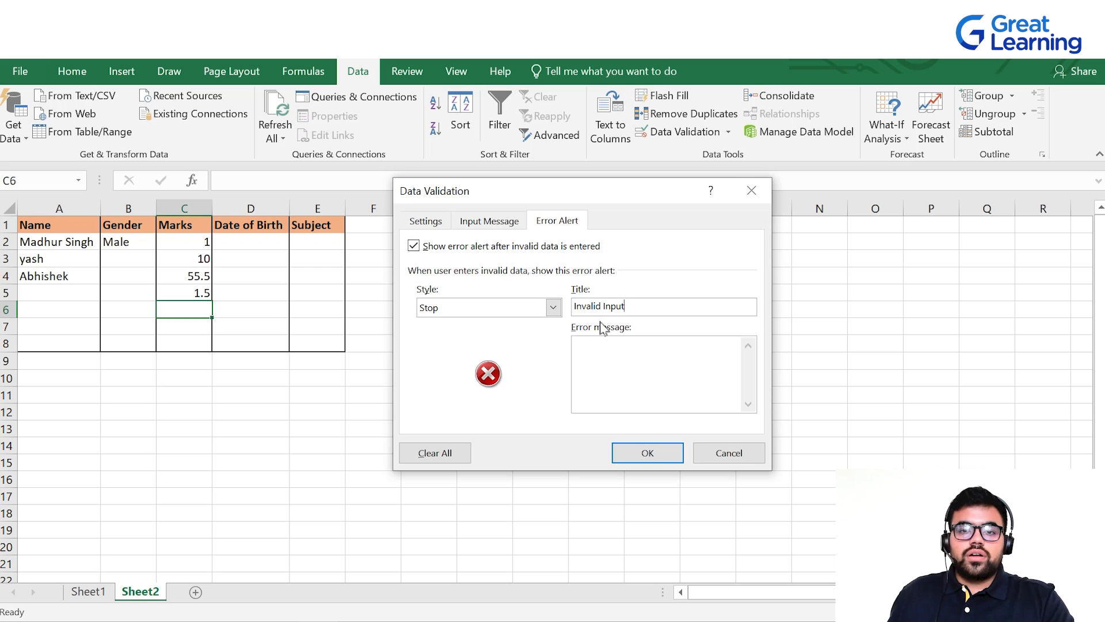
type("PLeas")
key("BackSpace")
key("BackSpace")
key("BackSpace")
key("BackSpace")
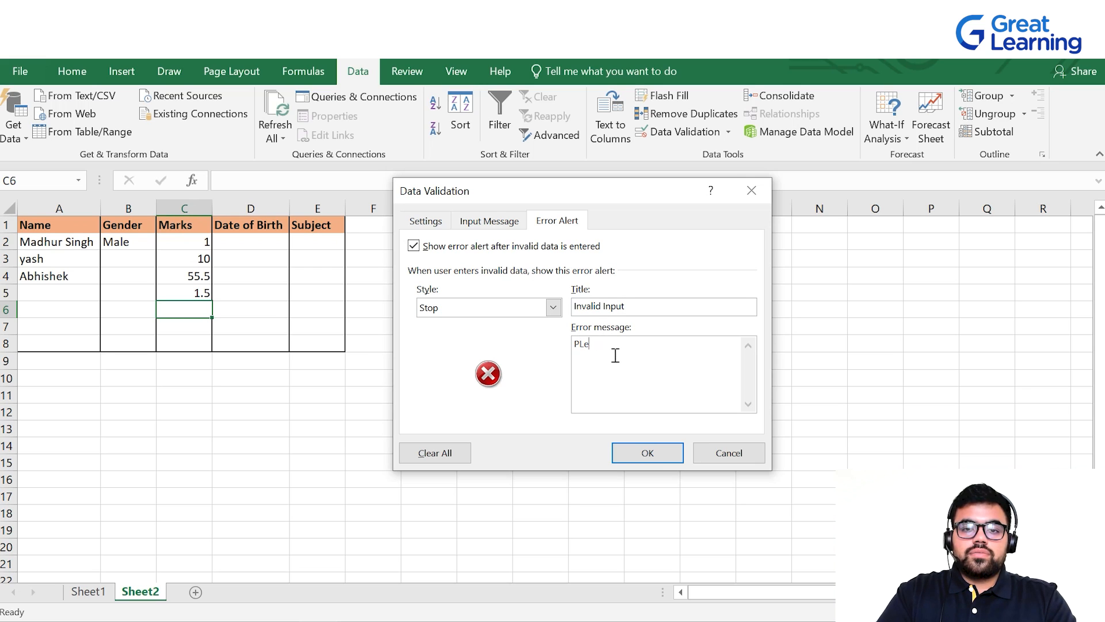
type("lease")
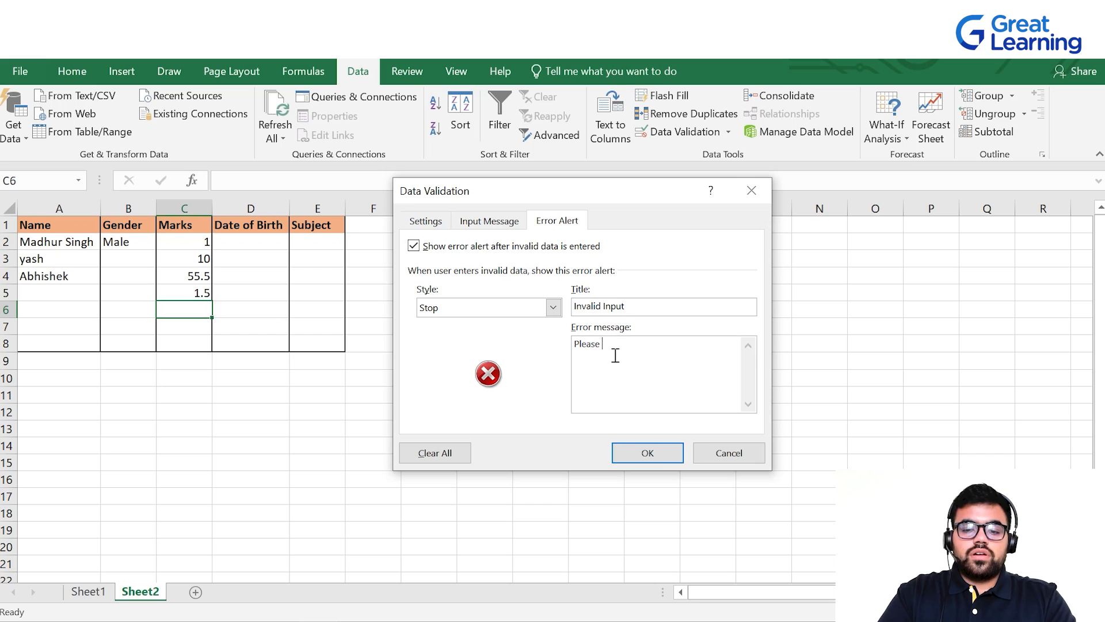
type(" input values ")
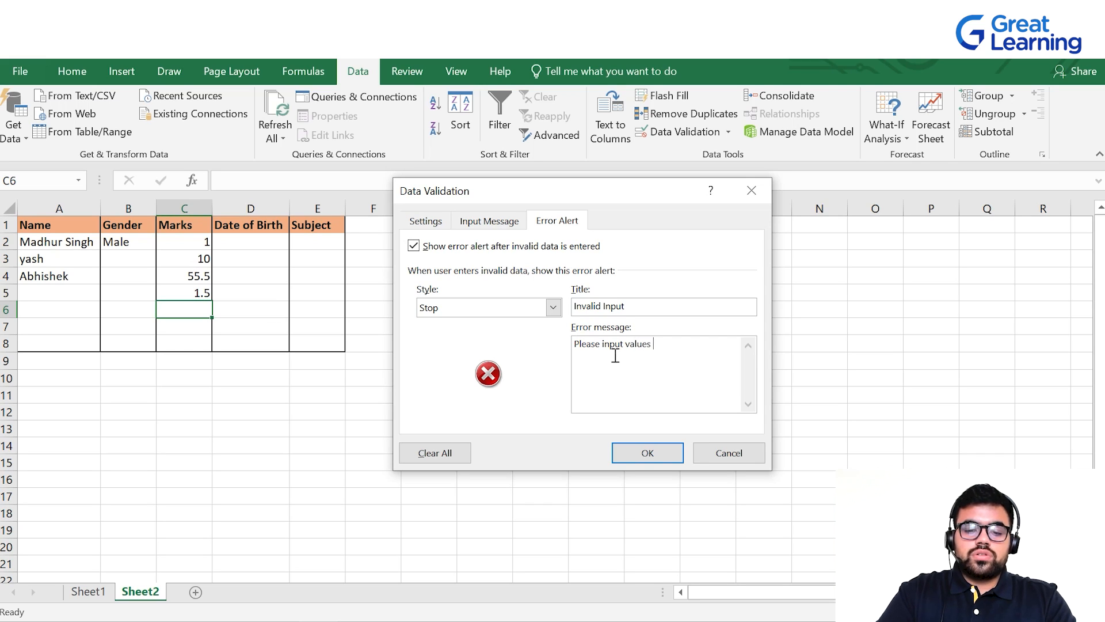
type("between")
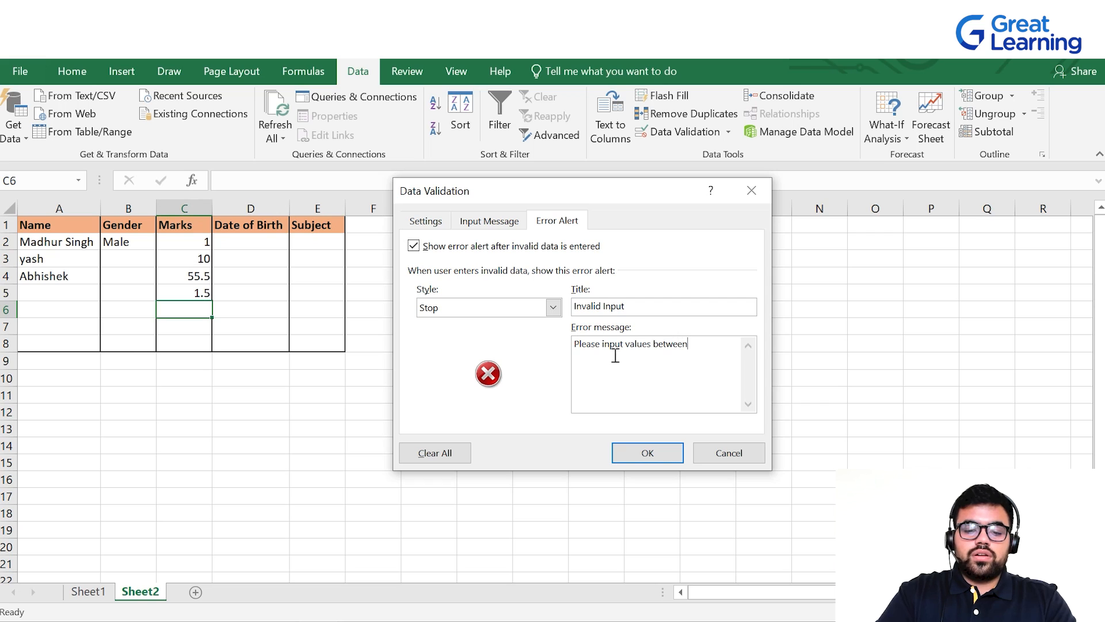
type(" 0 and 100")
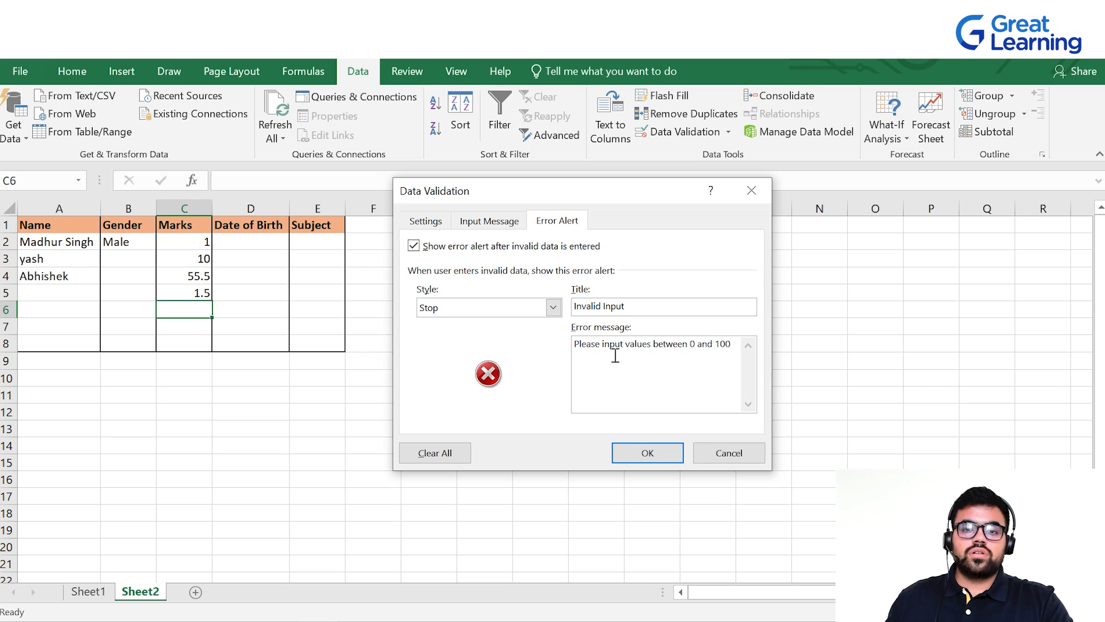
left_click(653, 456)
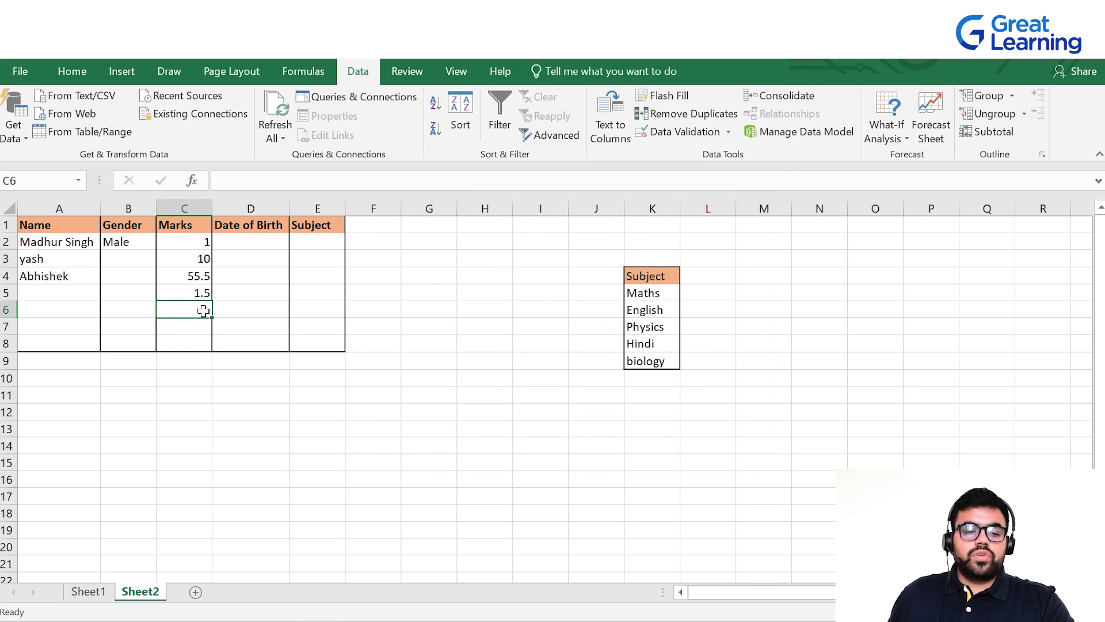
type("111")
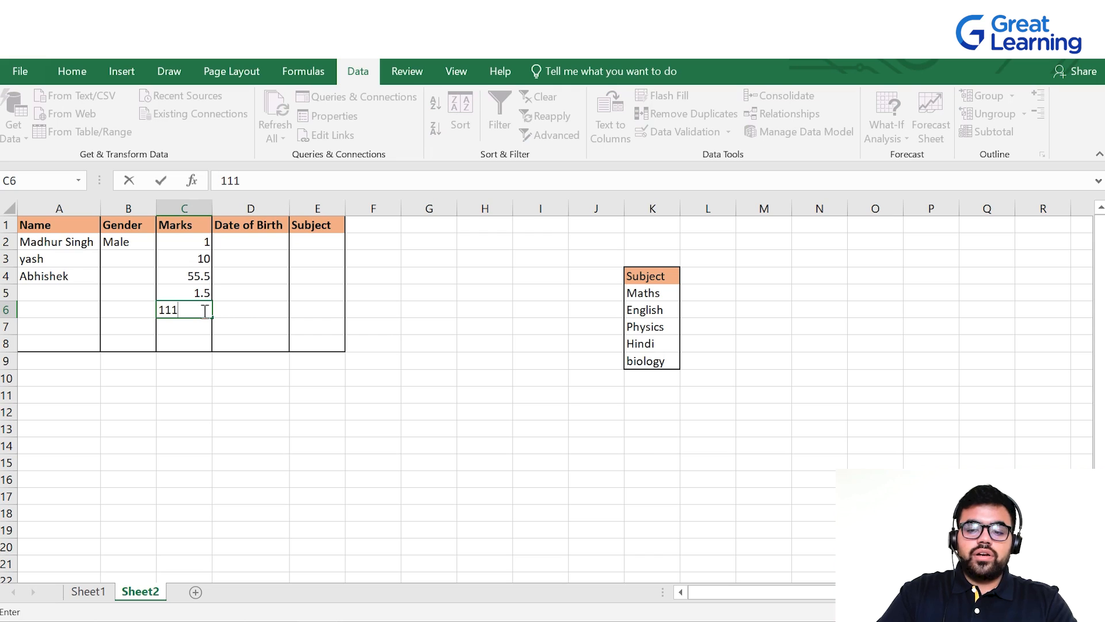
key("Return")
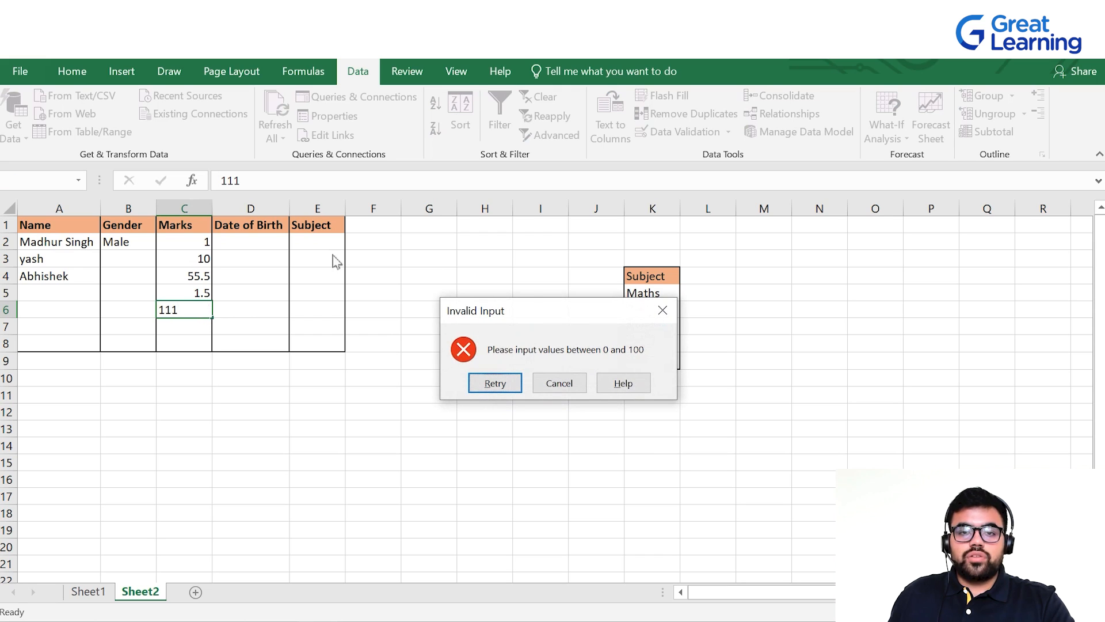
left_click_drag(535, 311, 443, 275)
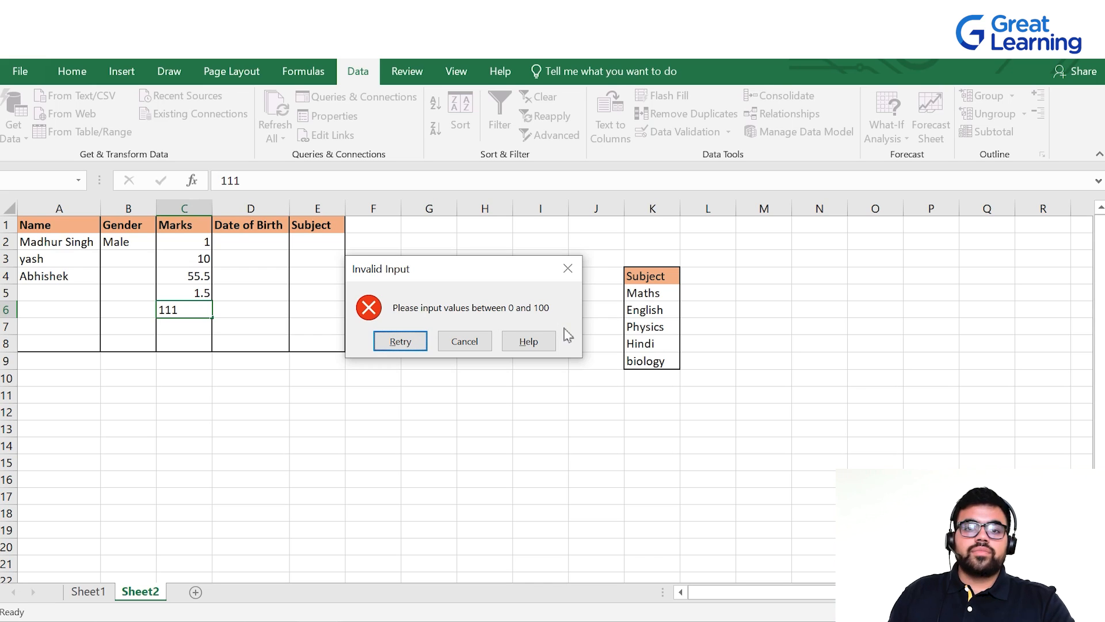
left_click(477, 340)
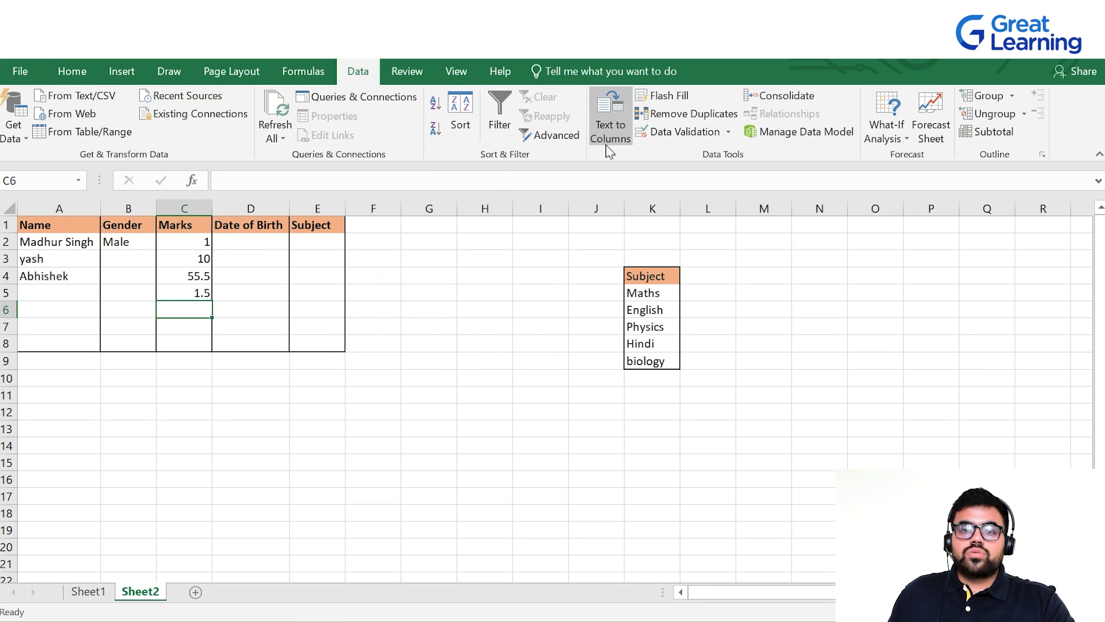
- Add an input message titled 'input' reading 'only values between 0 and 100'
left_click(662, 134)
left_click(498, 222)
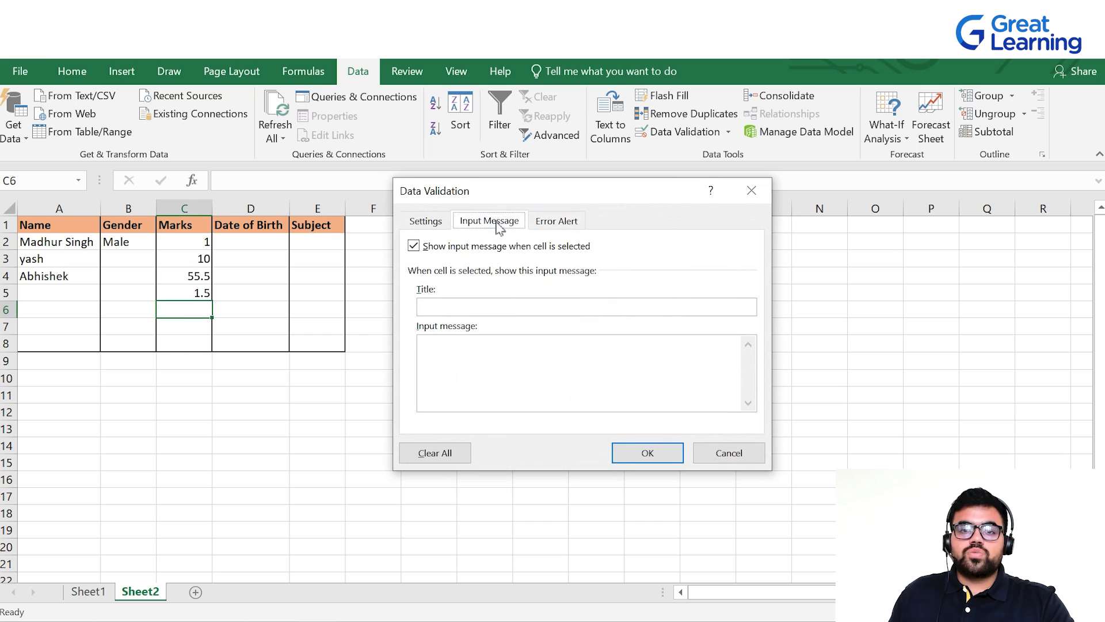
left_click(474, 307)
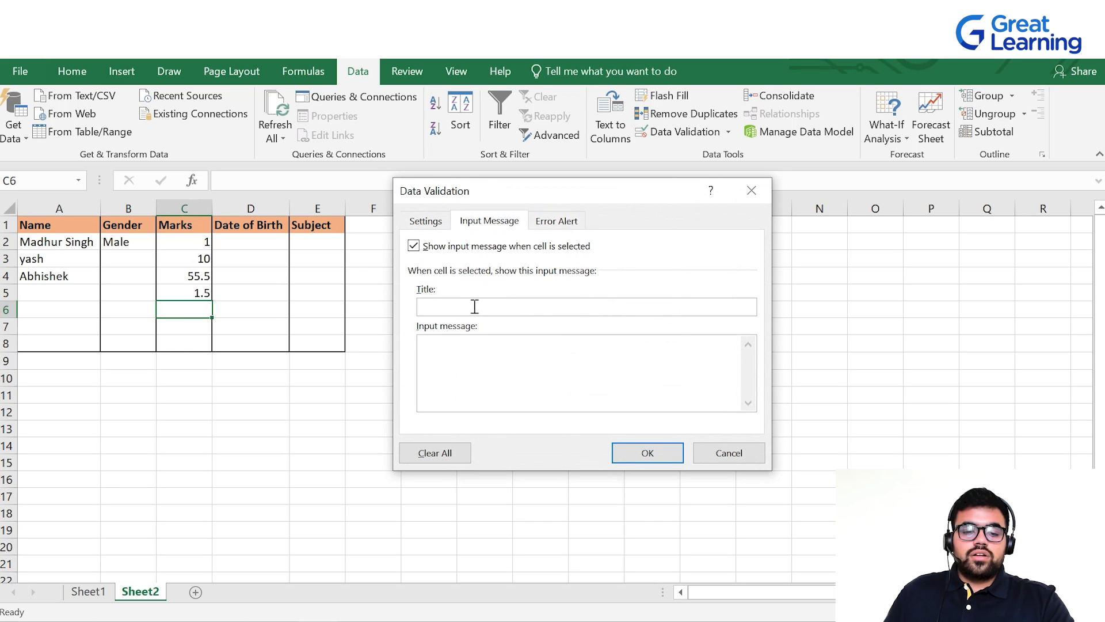
type("wa")
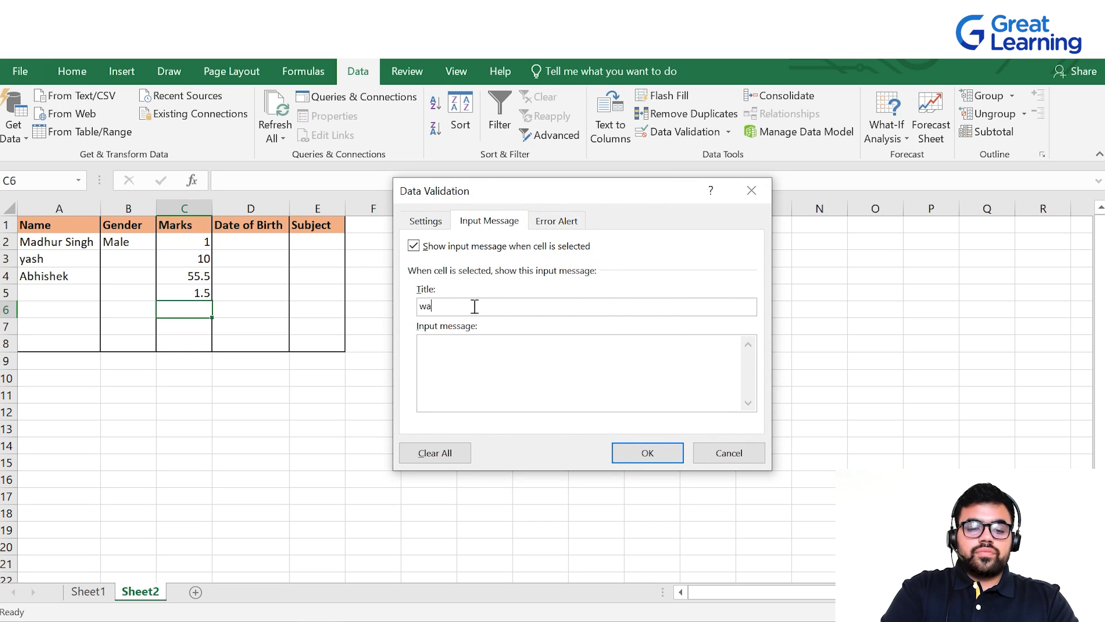
key("BackSpace")
key("BackSpace")
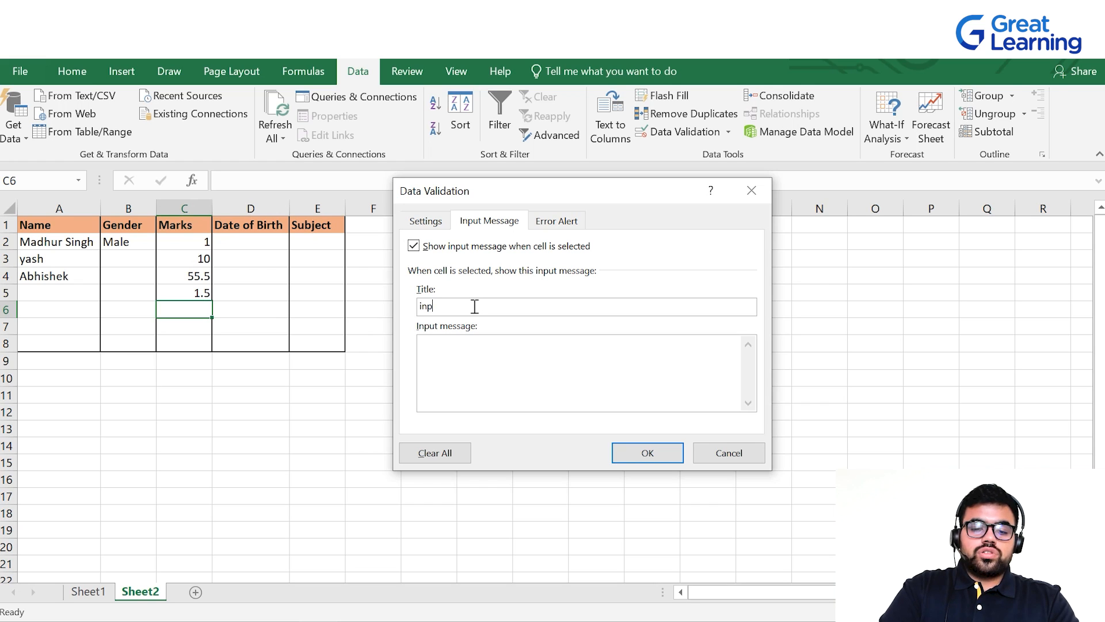
left_click(476, 361)
type("only value")
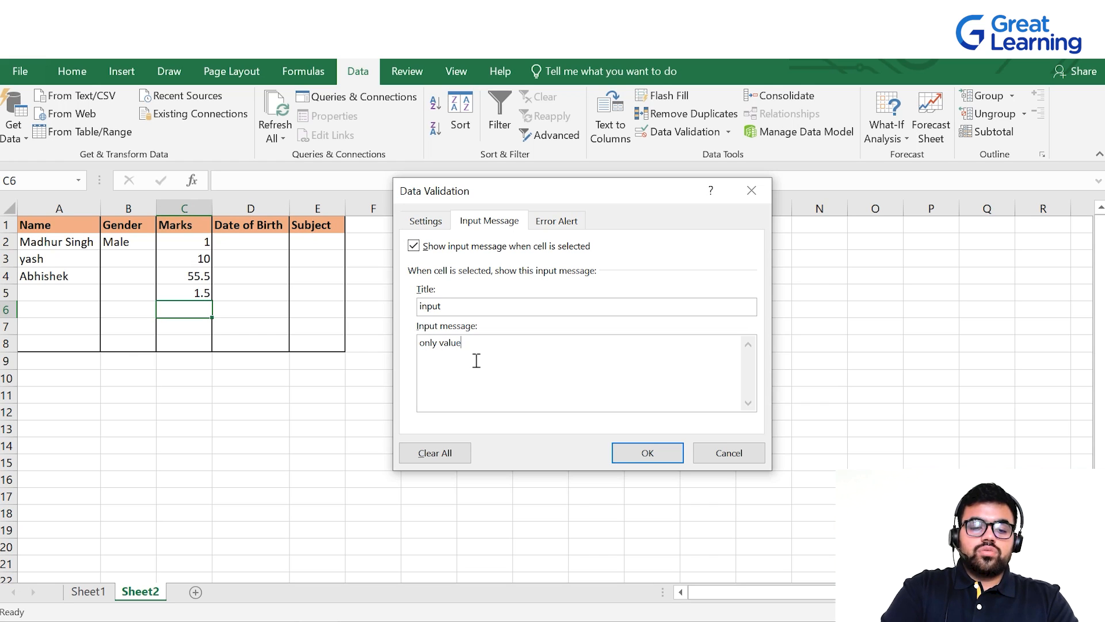
type("s between")
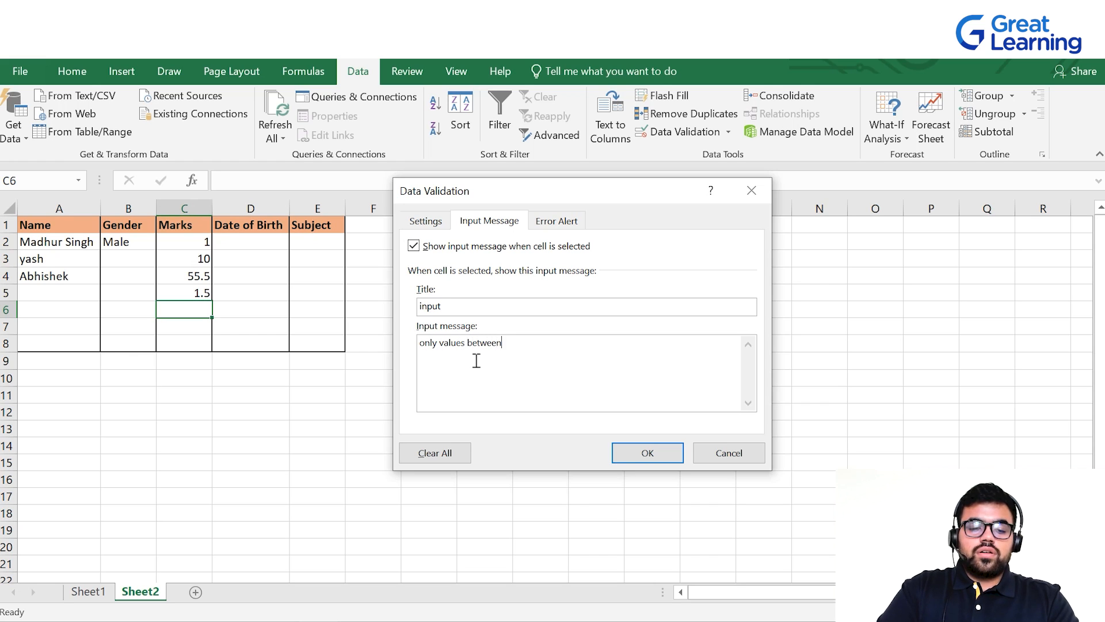
type(" 0 and 100")
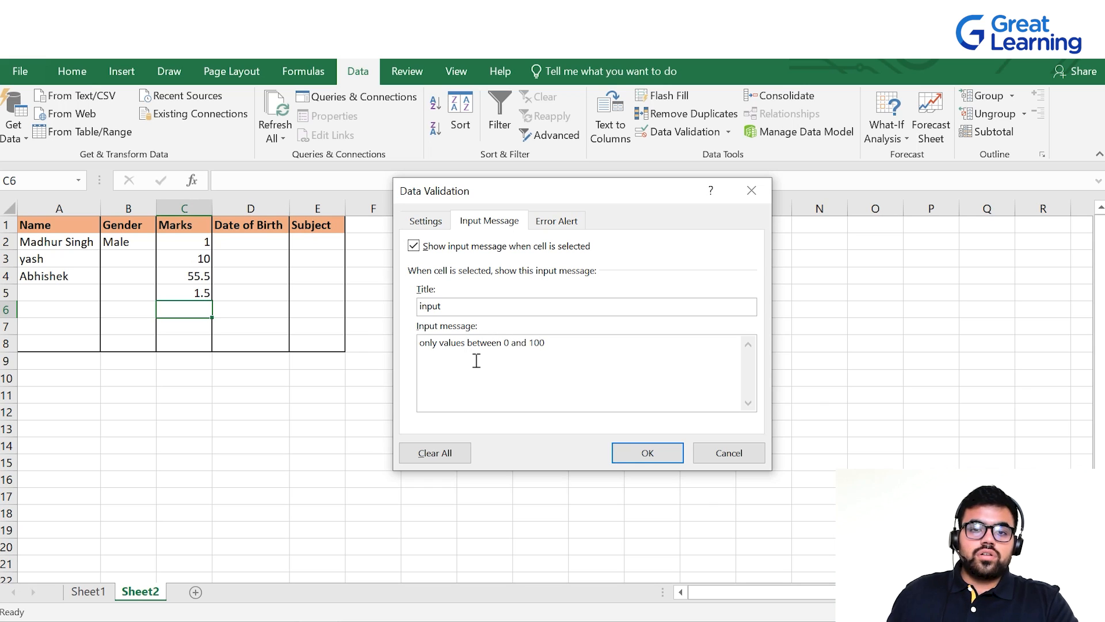
left_click(640, 453)
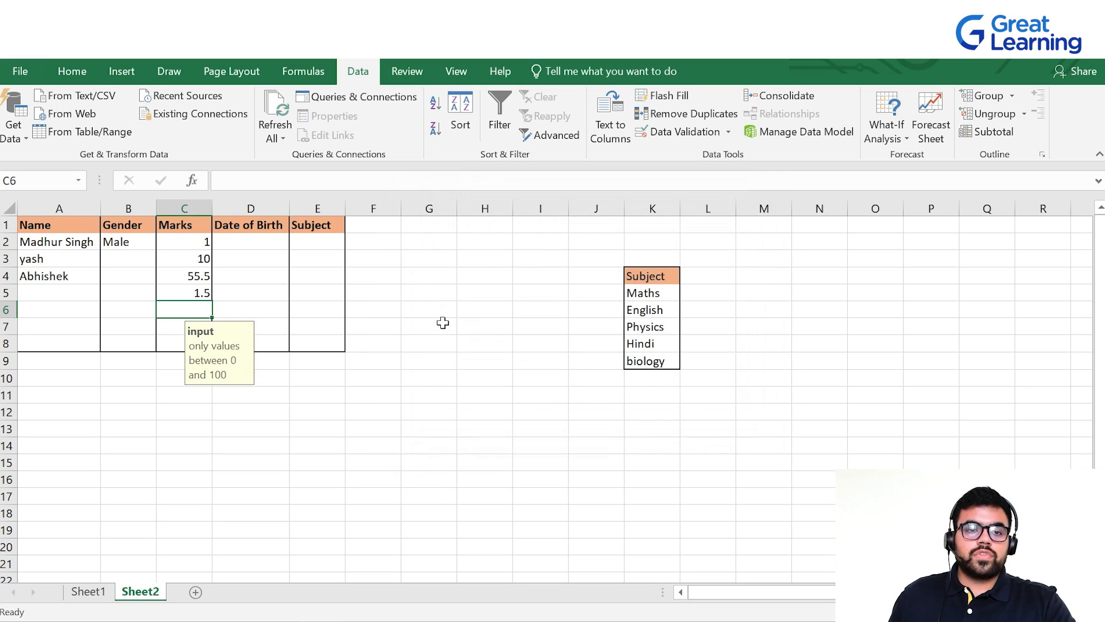
- Check the prompt appears when C6 is selected and disappears elsewhere
key("Right")
key("Right")
key("Right")
left_click(190, 291)
left_click(186, 309)
left_click(172, 328)
left_click(169, 310)
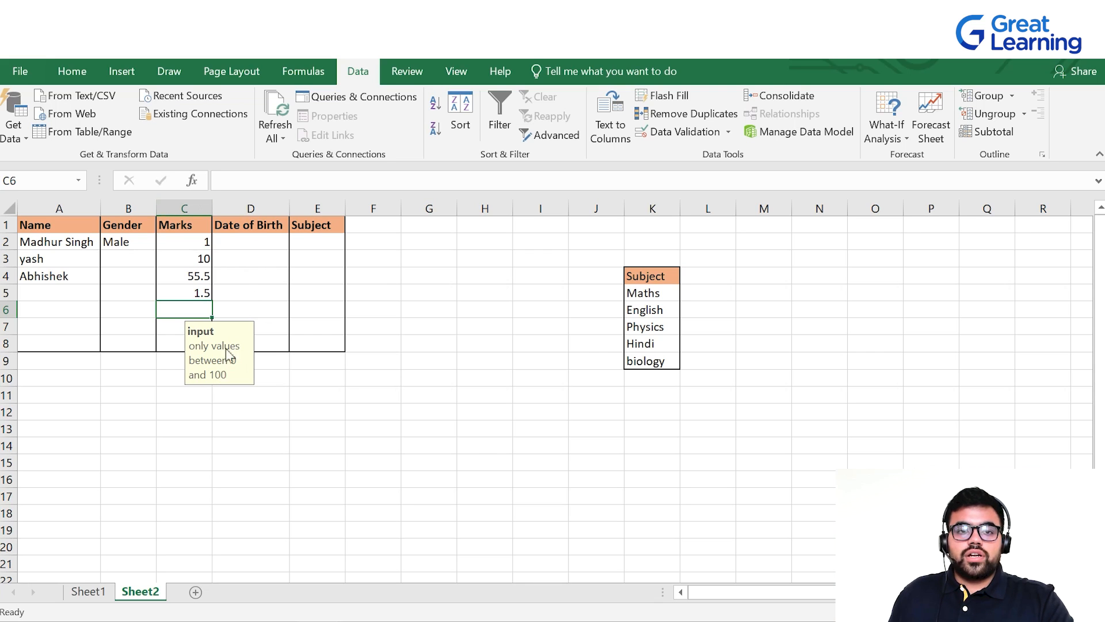
left_click(249, 244)
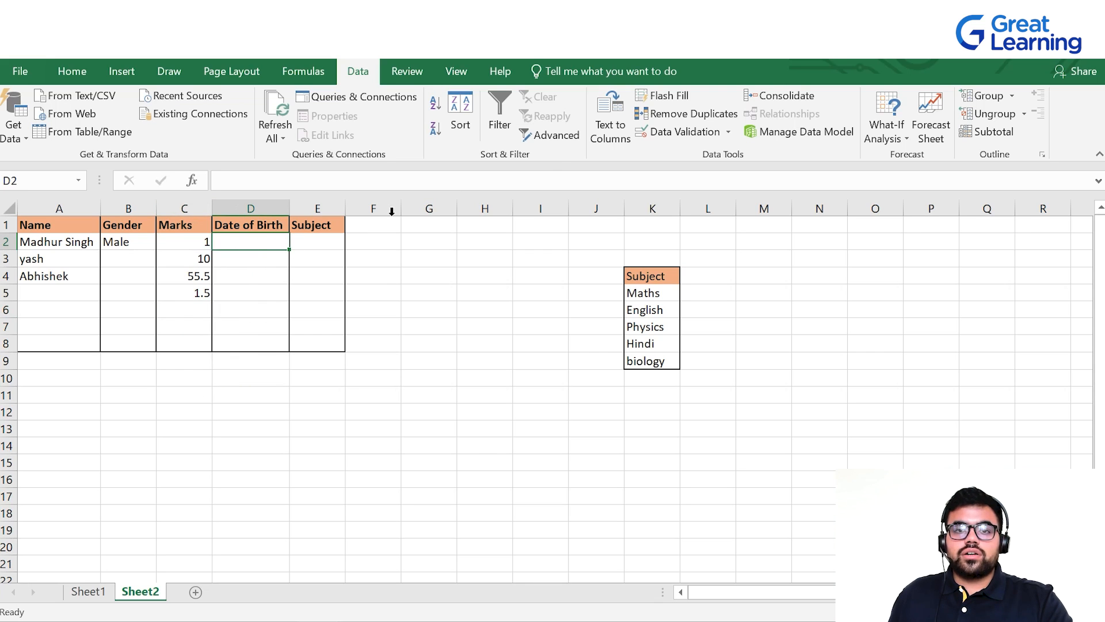
- Give D2:D8 date validation allowing only dates between 01/10/1998 and 01/12/2000
left_click_drag(258, 246, 256, 344)
left_click(682, 132)
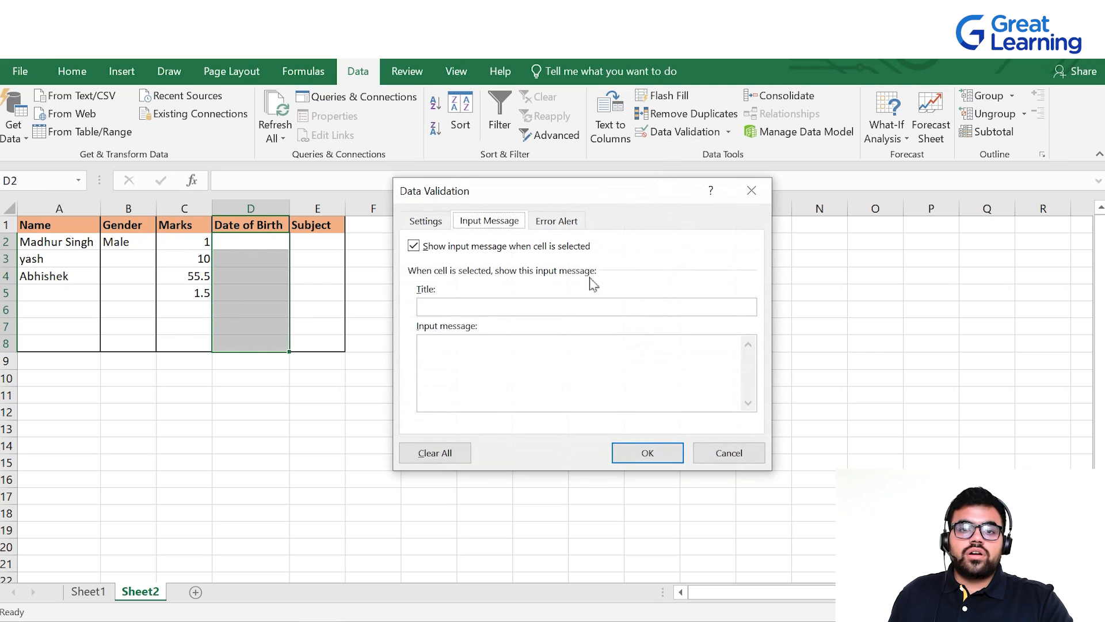
left_click(437, 222)
left_click(463, 282)
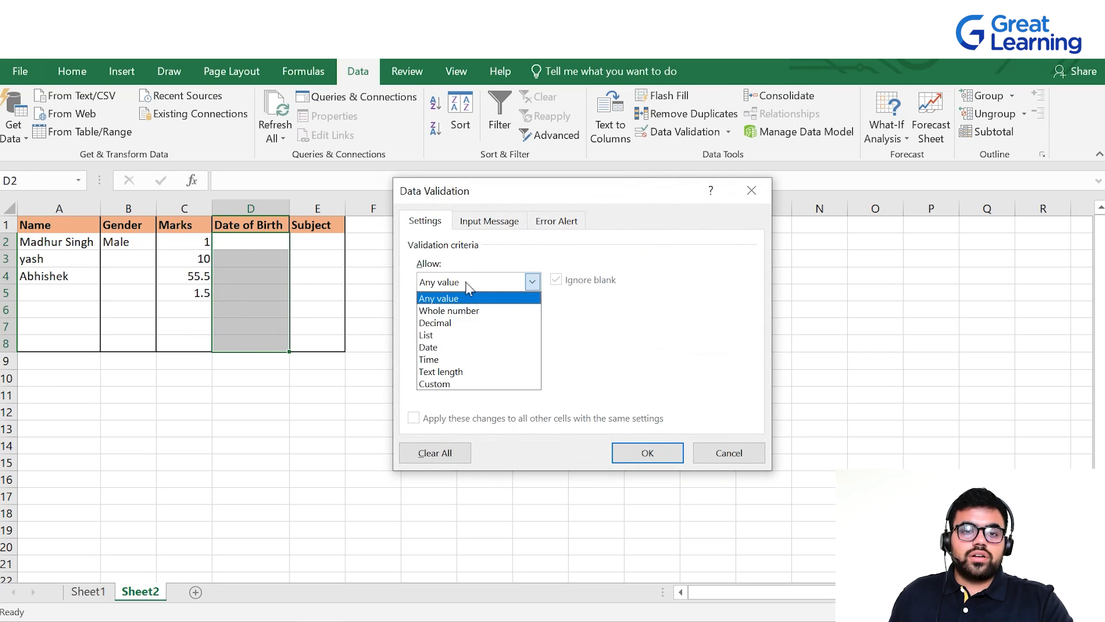
left_click(444, 350)
left_click(449, 356)
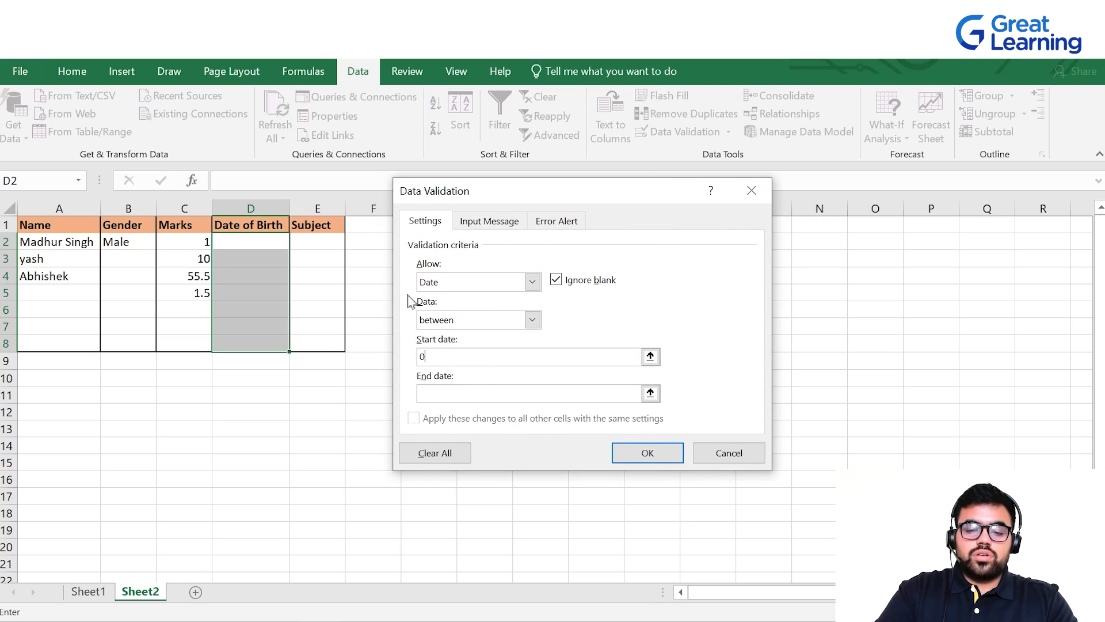
type("01/10/1998")
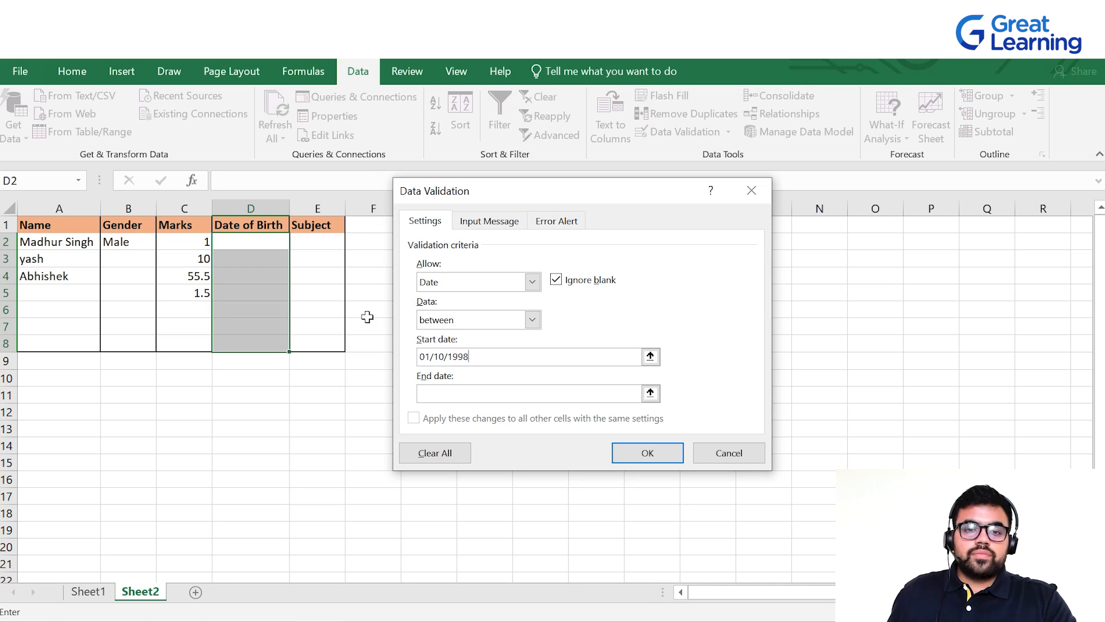
left_click(434, 397)
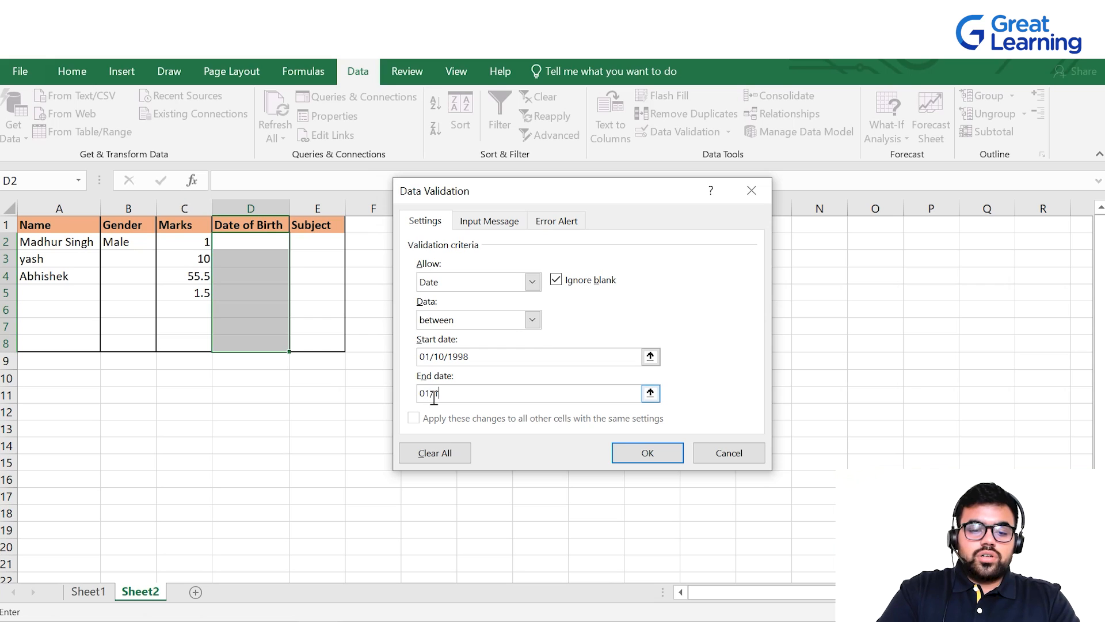
type("01/12/2000")
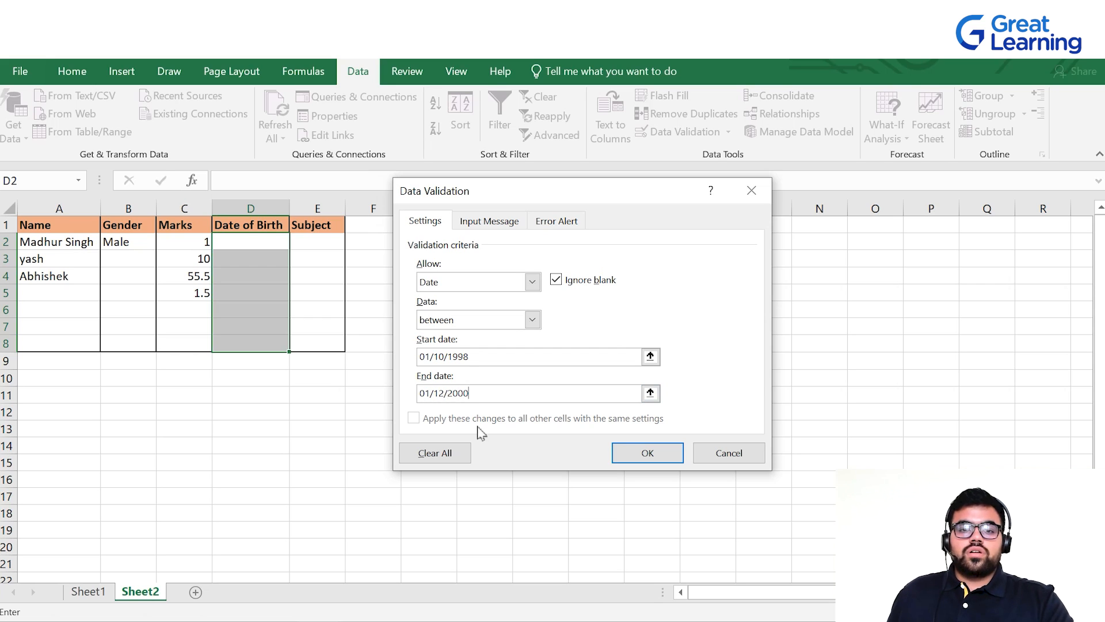
left_click(630, 453)
left_click(371, 360)
left_click(272, 246)
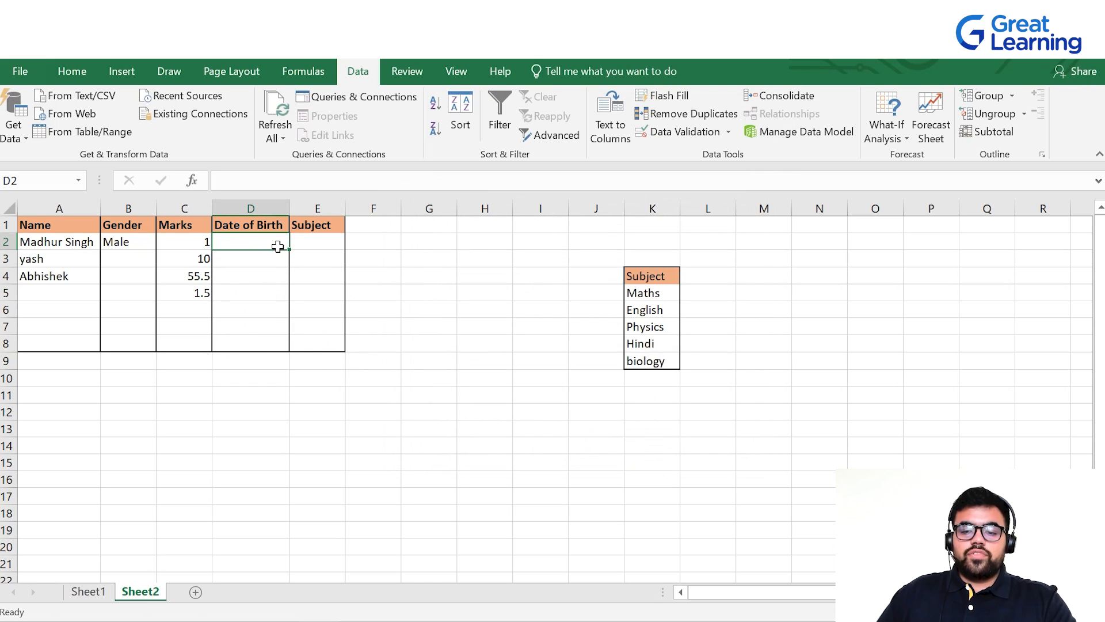
- Enter the birth date 01/12/1999 in cell D2
type("01")
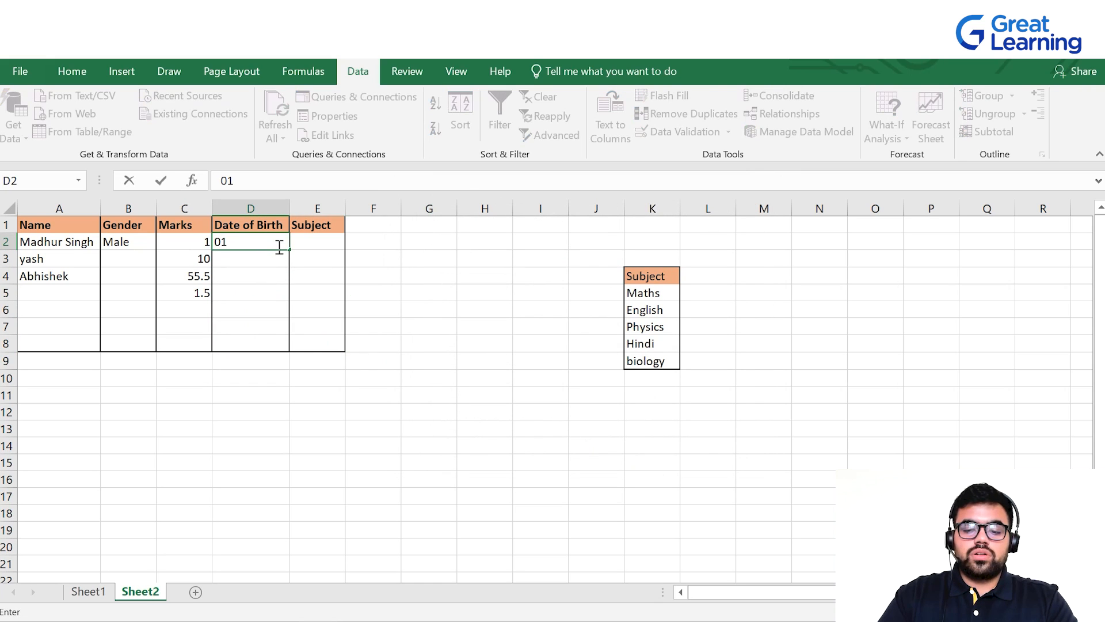
type("/12/1999")
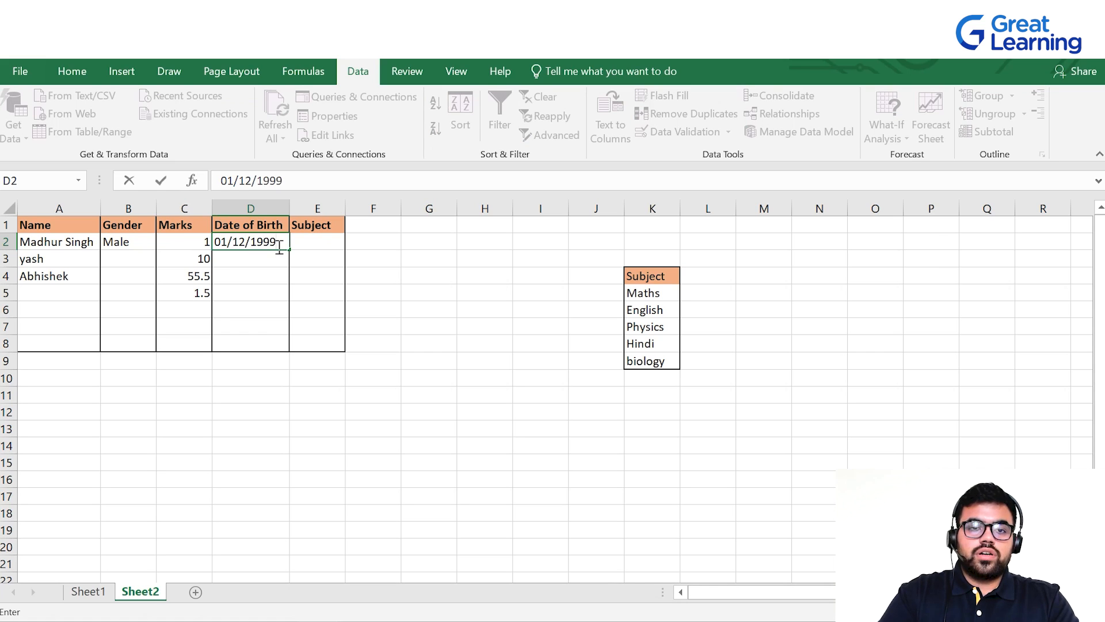
key("Return")
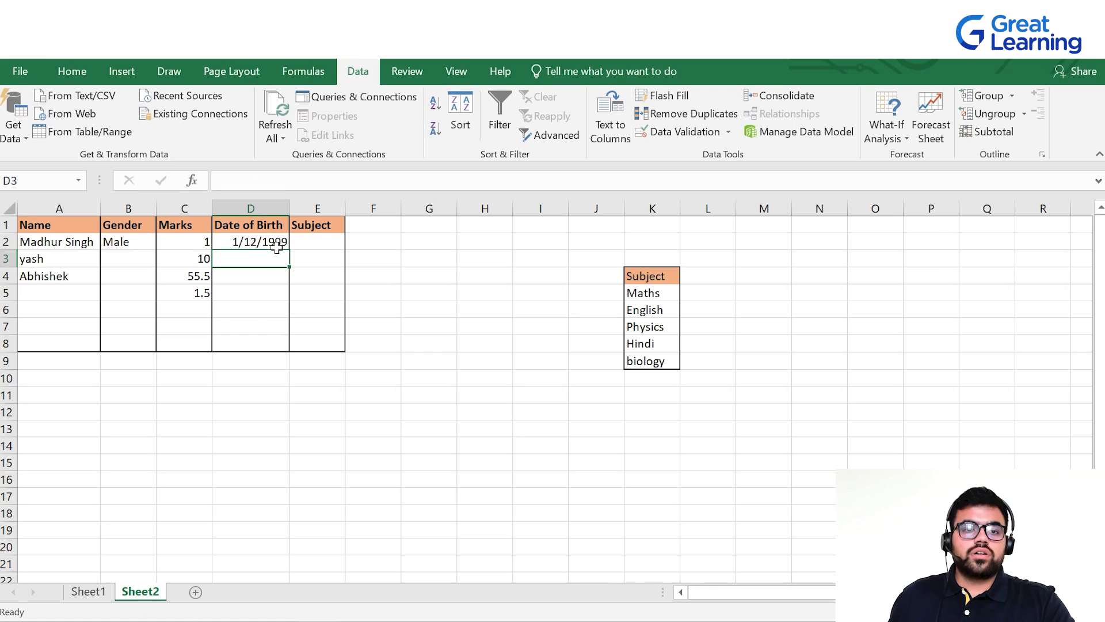
left_click_drag(259, 258, 266, 316)
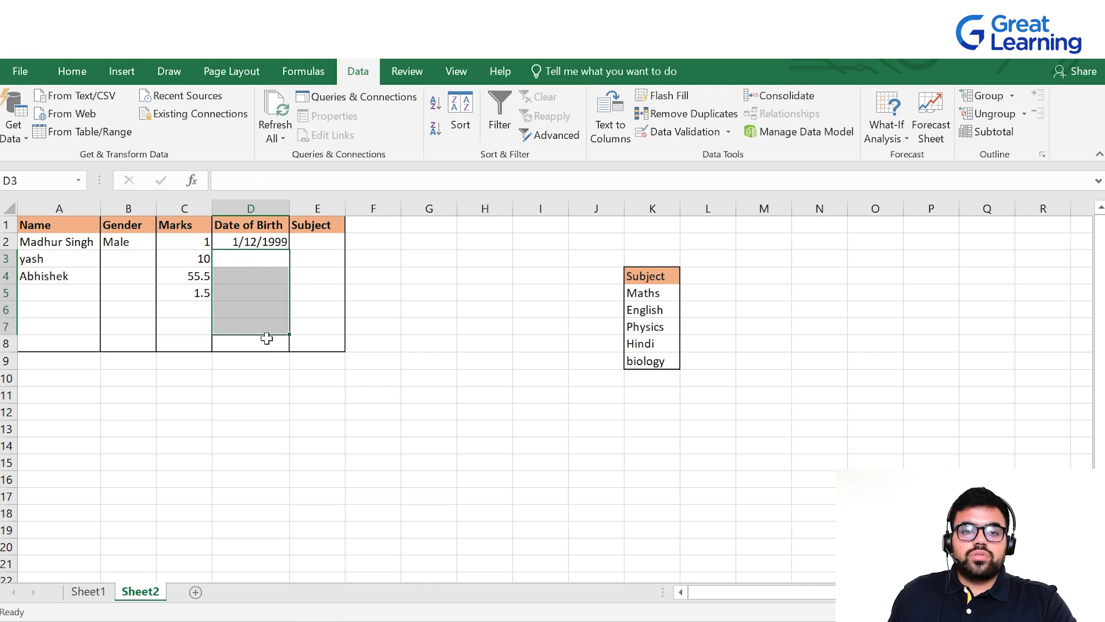
left_click(277, 363)
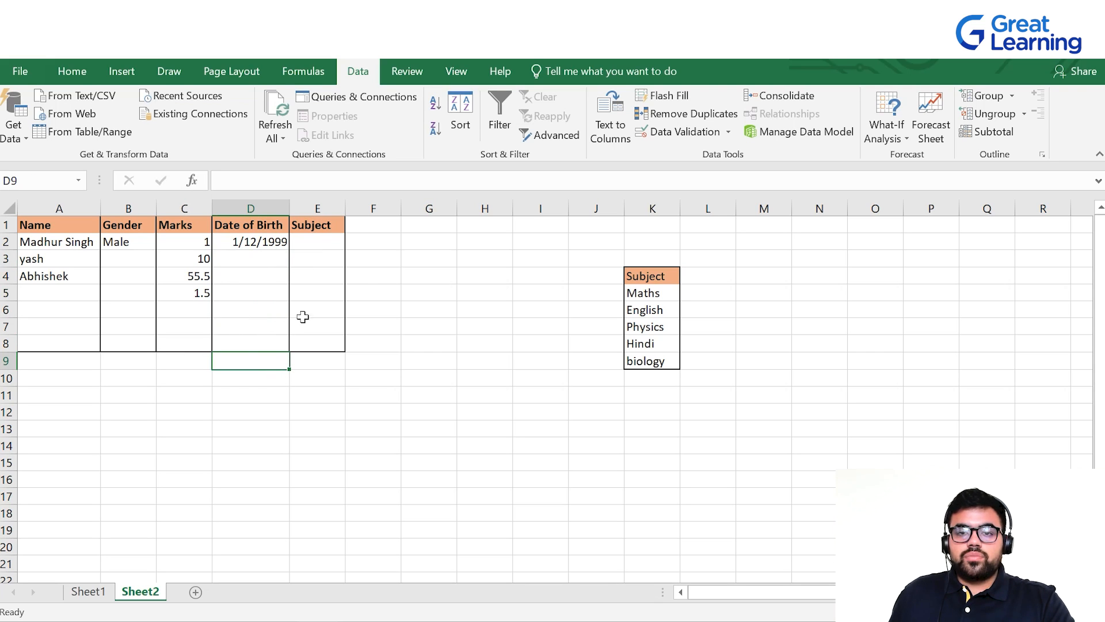
- Set cell E2's Data Validation to allow a List
left_click(331, 241)
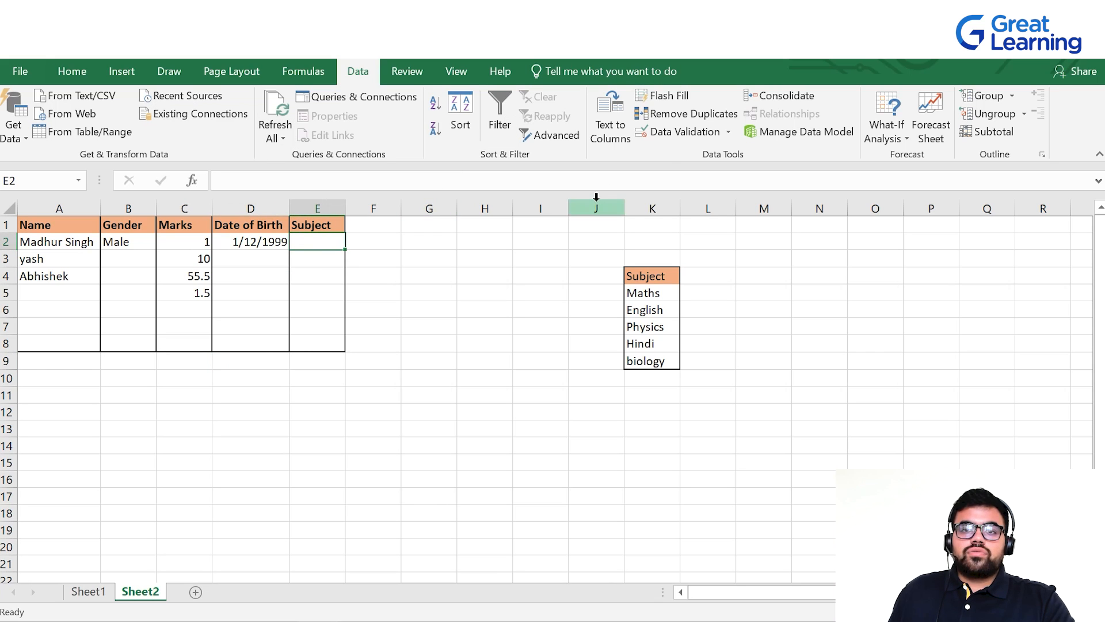
left_click(718, 141)
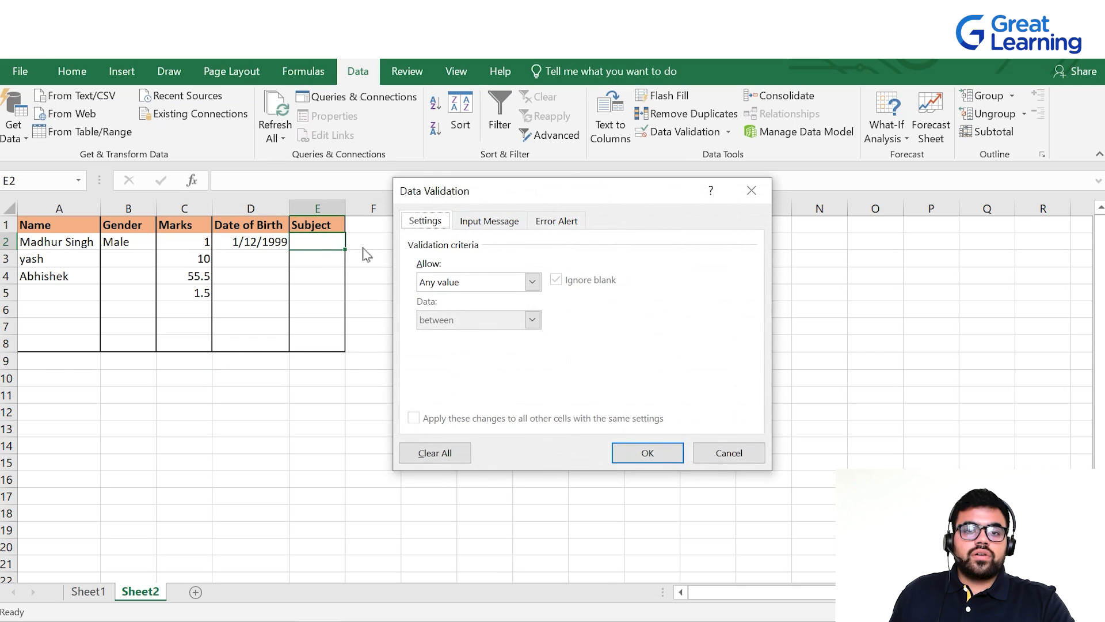
left_click_drag(552, 190, 310, 235)
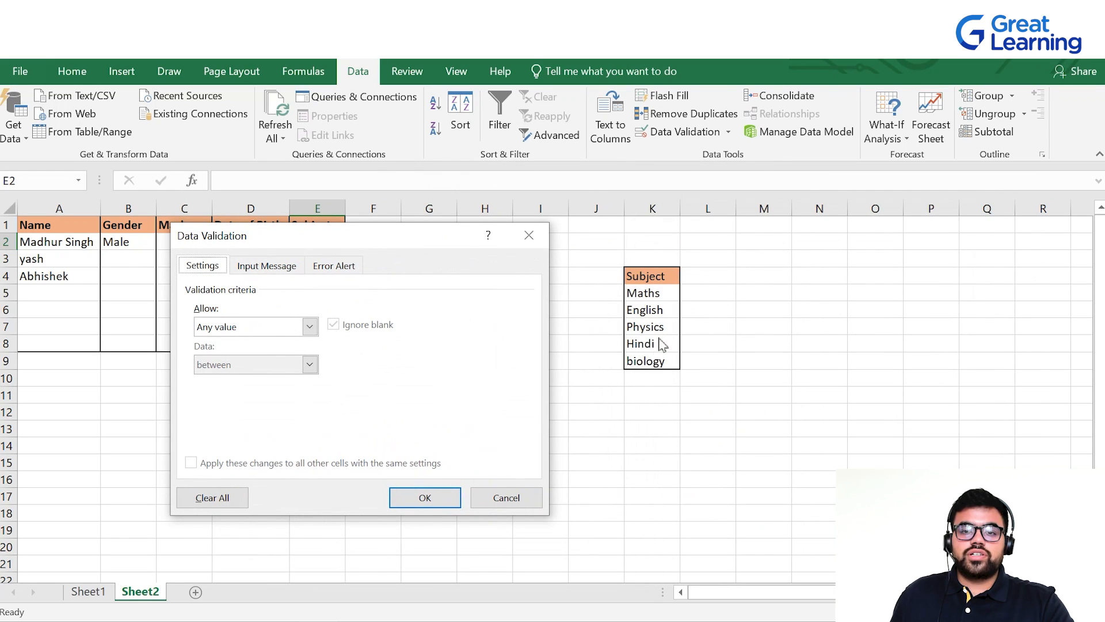
left_click_drag(388, 237, 433, 151)
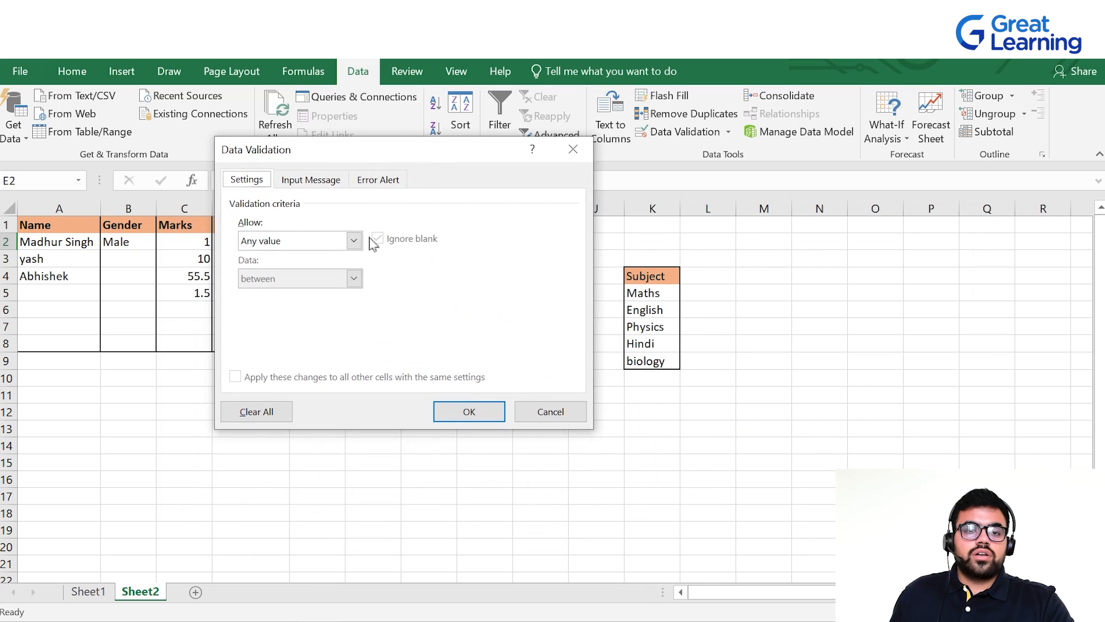
left_click(354, 240)
left_click(305, 293)
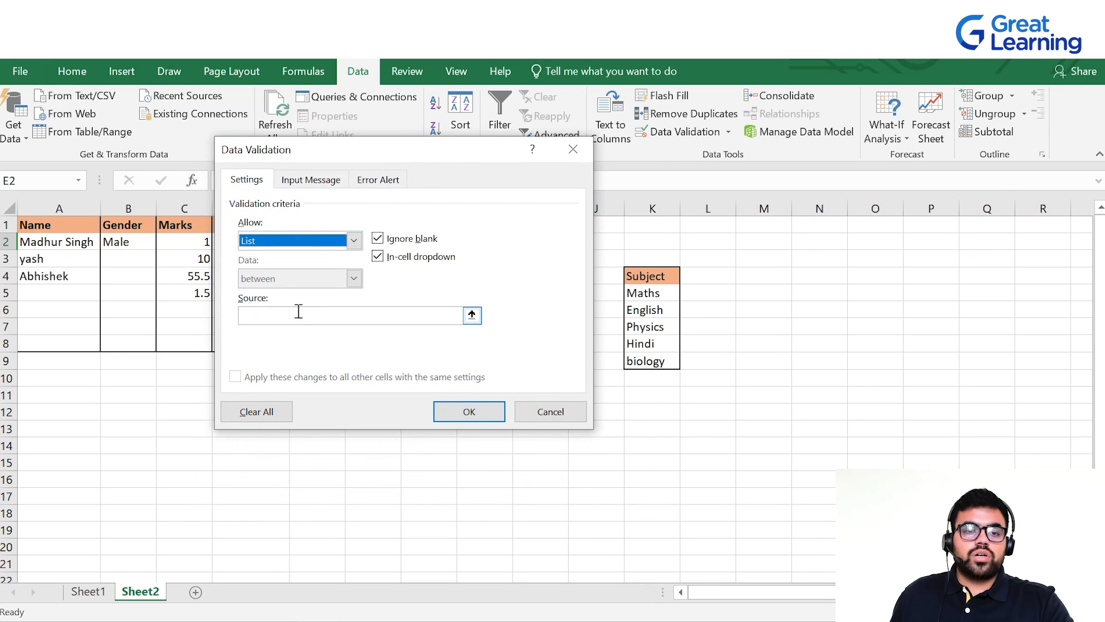
left_click(300, 315)
left_click_drag(402, 154, 351, 208)
- Use 'Maths,English,Physics,Hindi,biology' as the list source and apply it to E2
type("Ma")
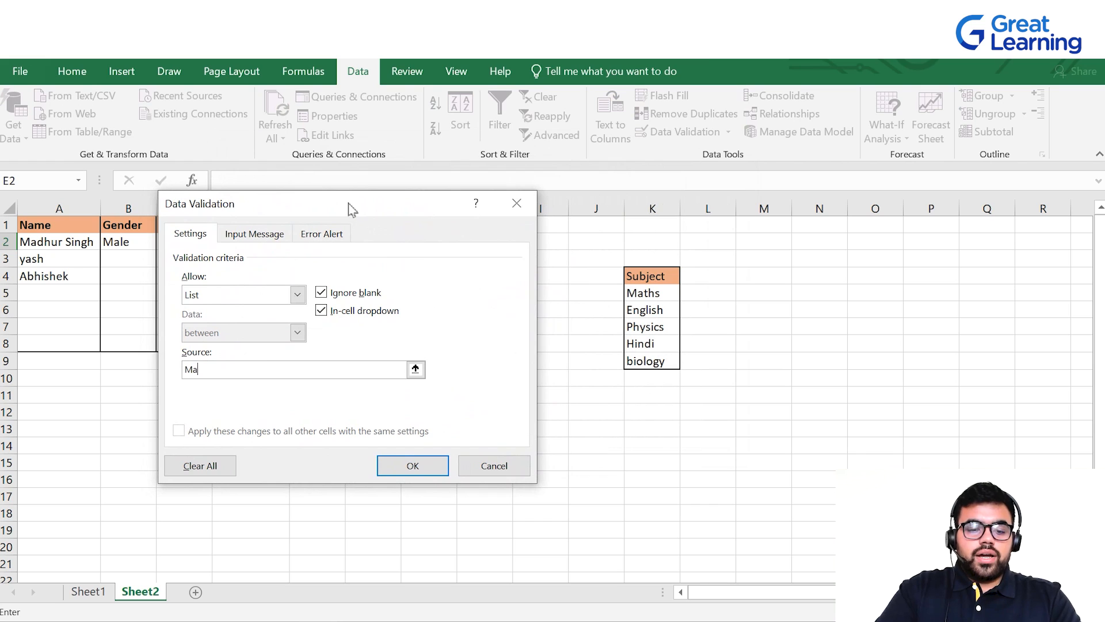
type("ths,English,Physics")
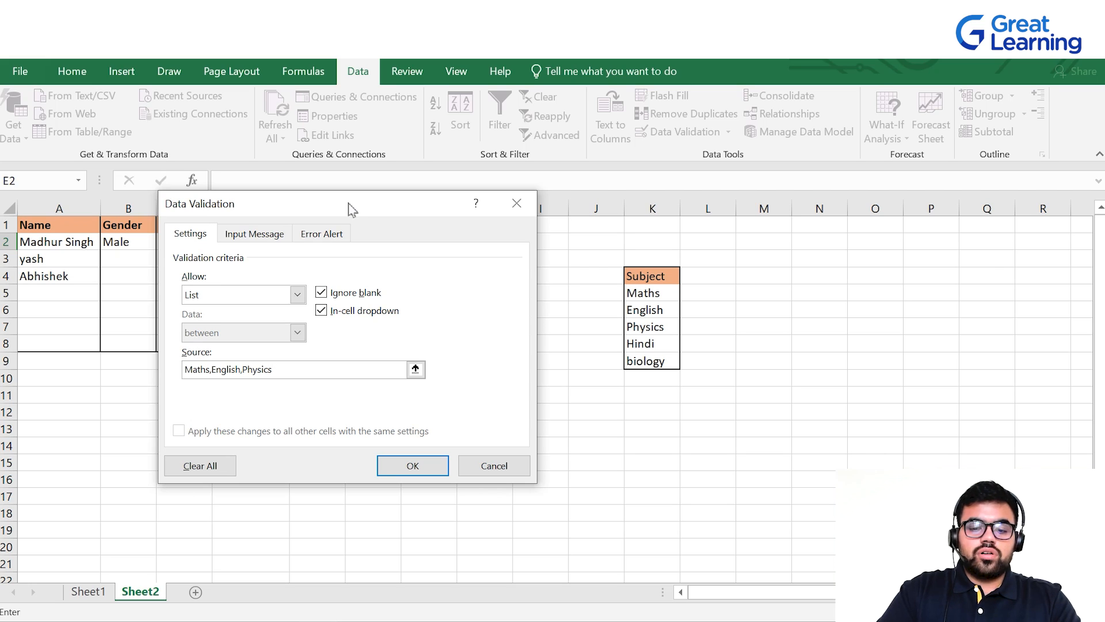
type(", Hn")
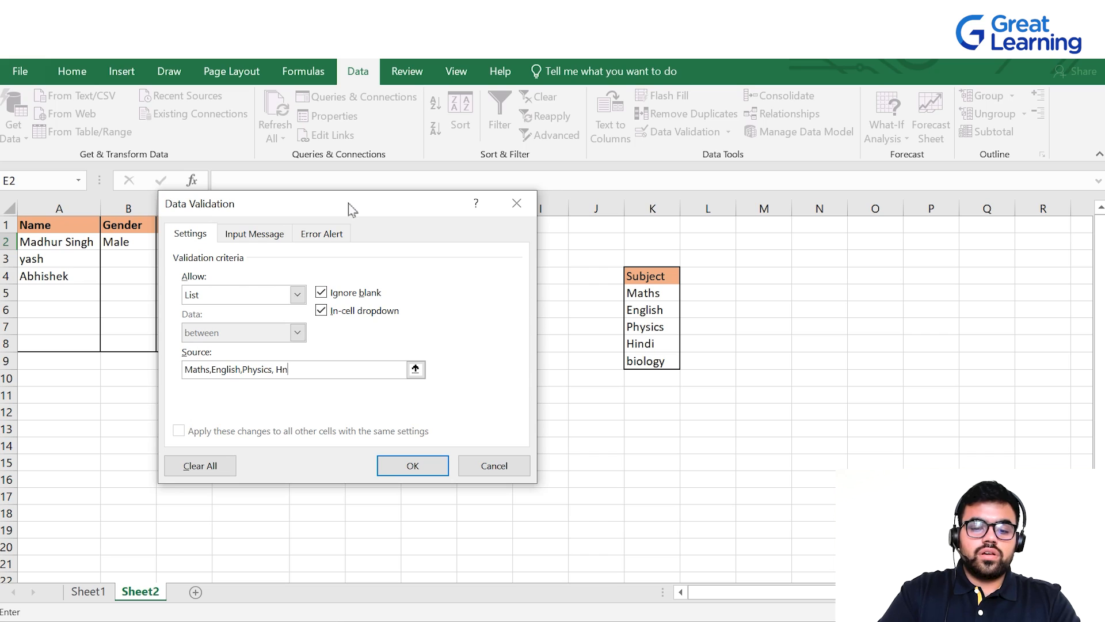
key("BackSpace")
type("indi")
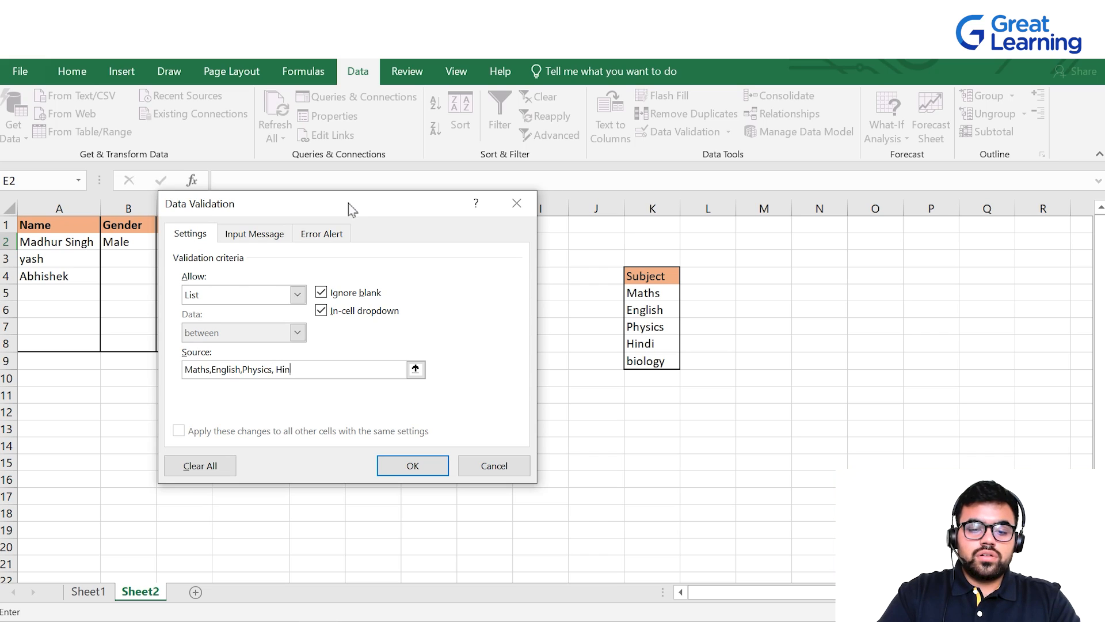
type(",")
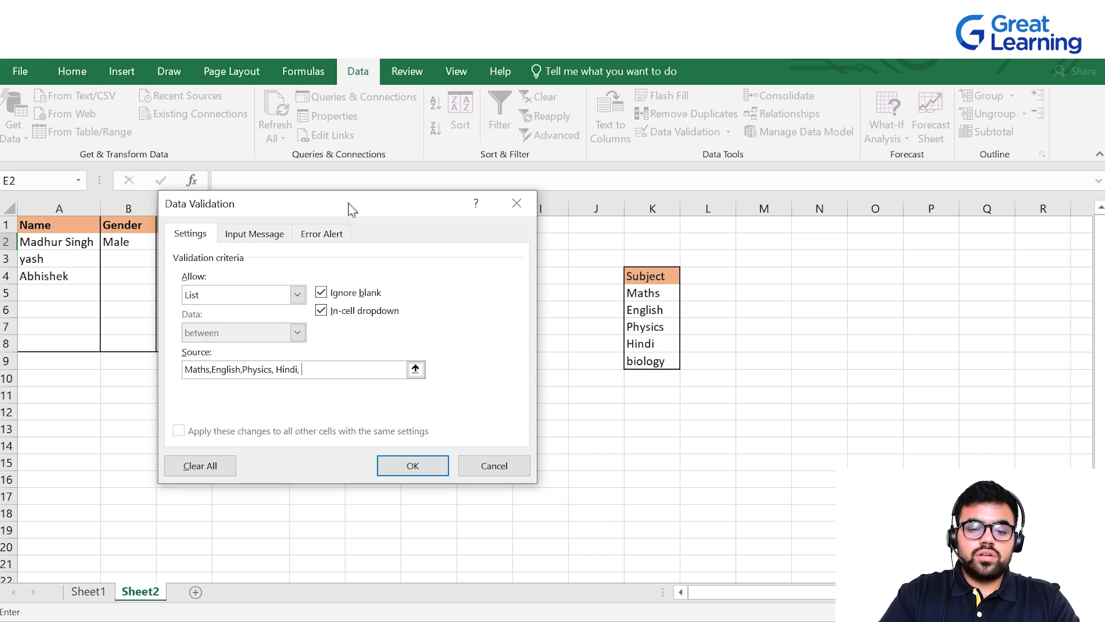
type(" biology")
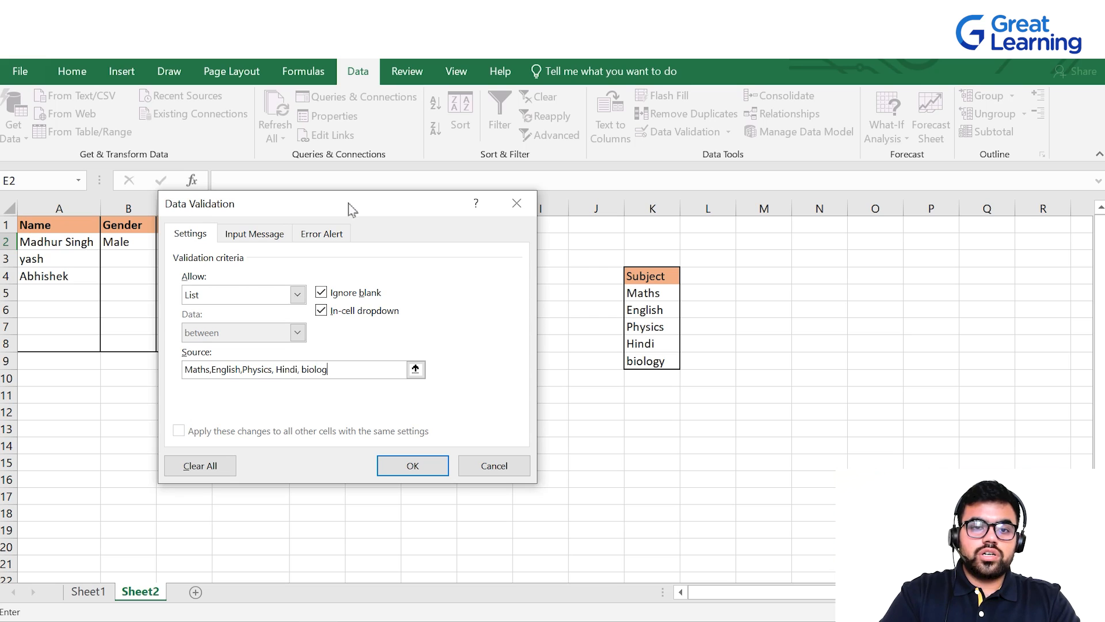
left_click(426, 464)
left_click(353, 243)
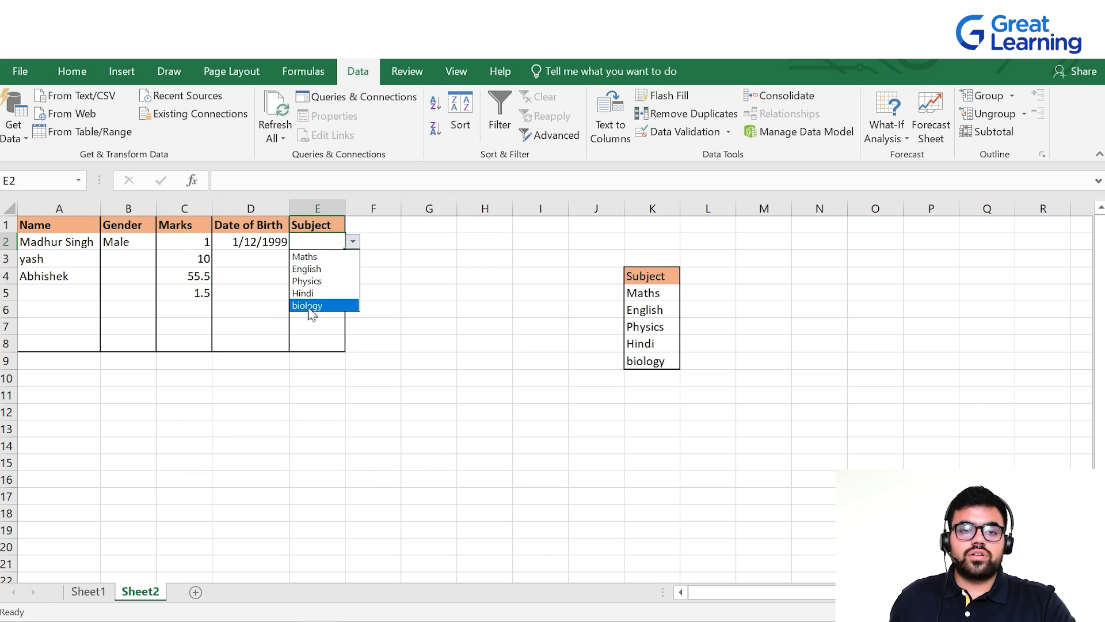
- Pick English, then Physics, from E2's subject dropdown
left_click(329, 269)
left_click(352, 243)
left_click(335, 277)
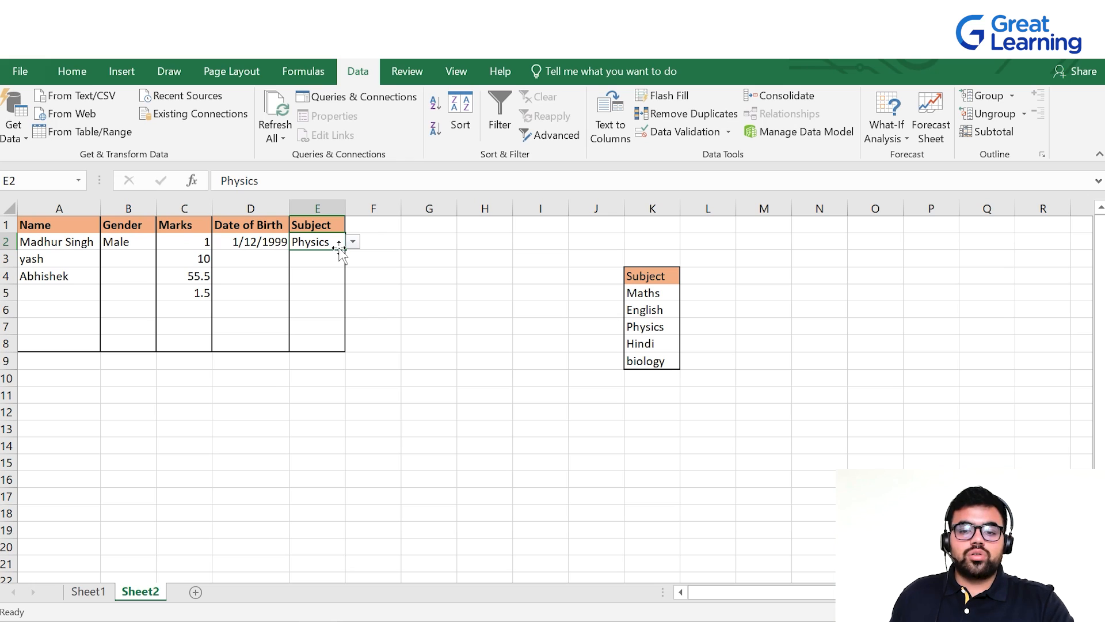
- Undo the subject picks and E2's list validation, leaving E2 blank
key("ctrl+z")
key("ctrl+z")
key("ctrl+z")
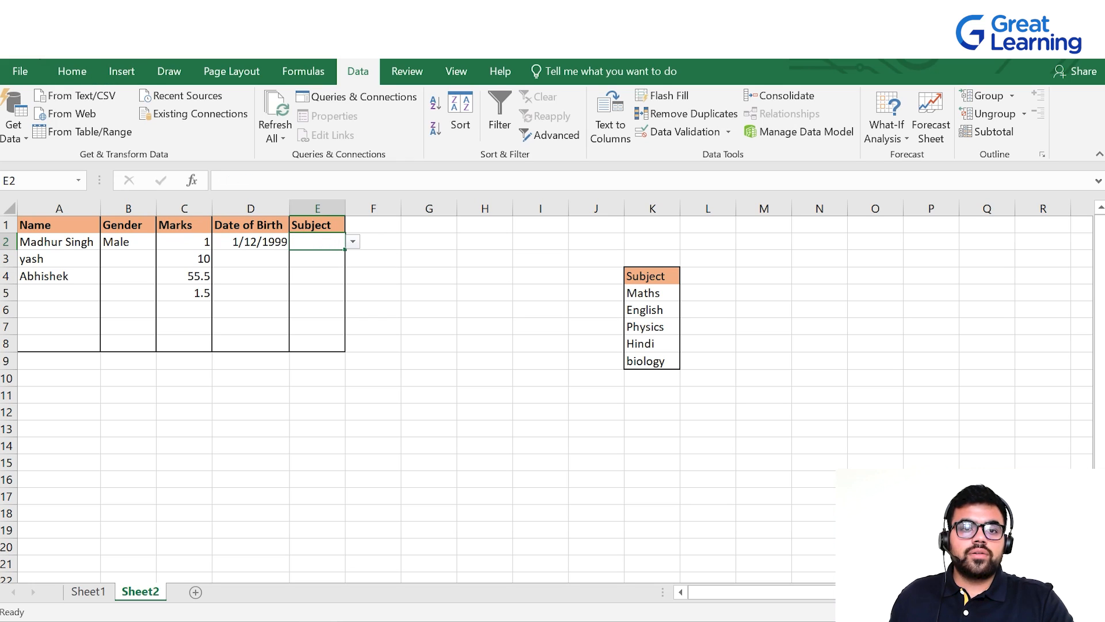
left_click(411, 310)
left_click(315, 245)
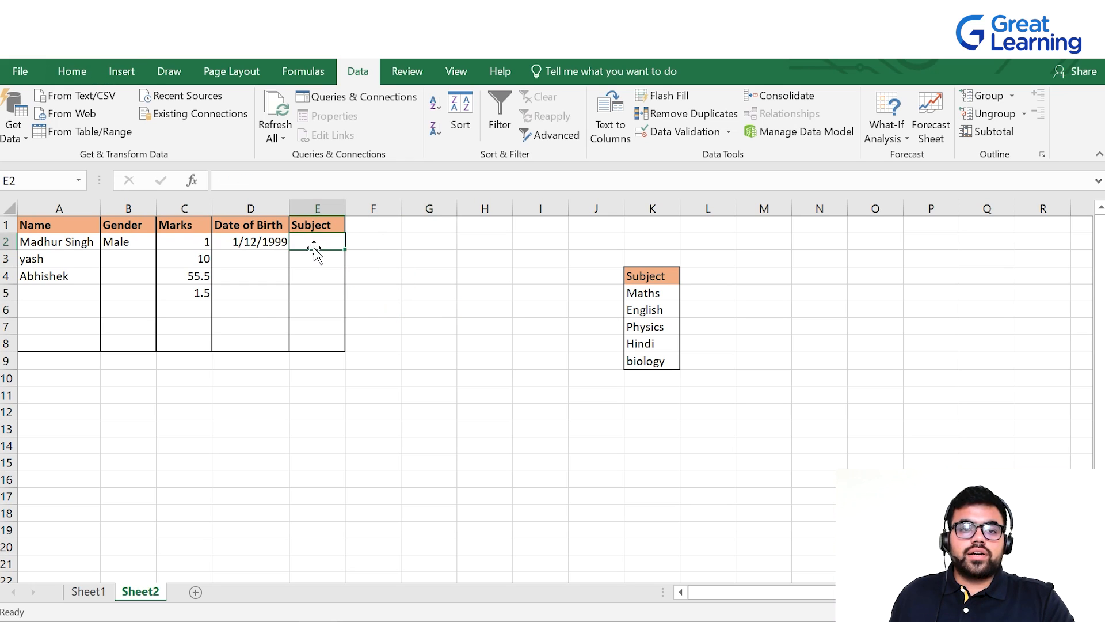
- Give E2:E8 list validation with its source set to the range $K$5:$K$9
left_click_drag(316, 240, 319, 344)
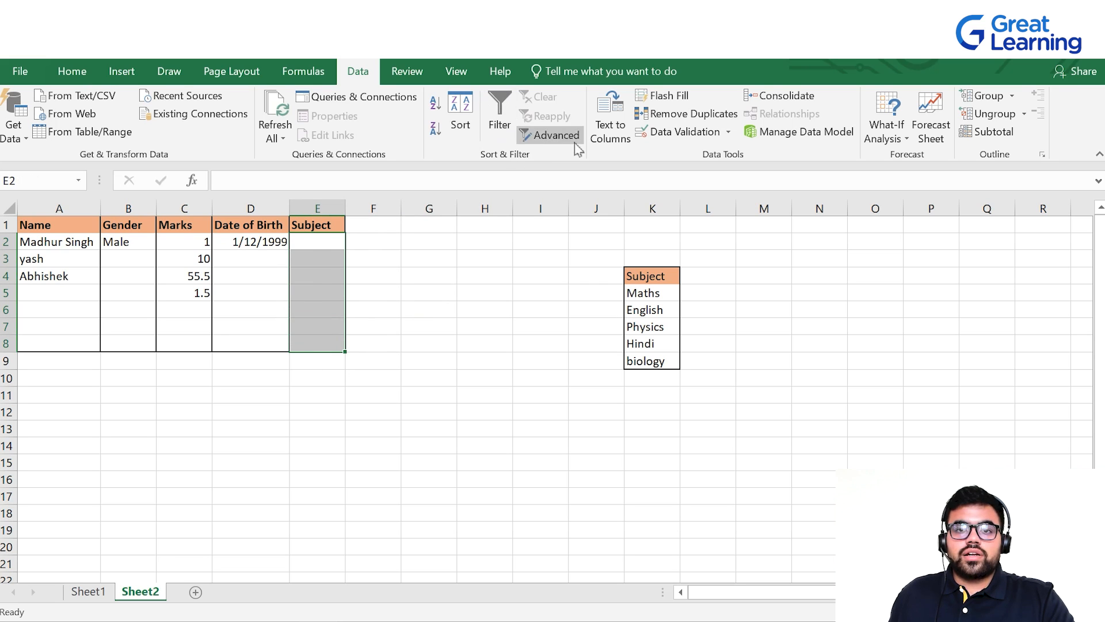
left_click(667, 137)
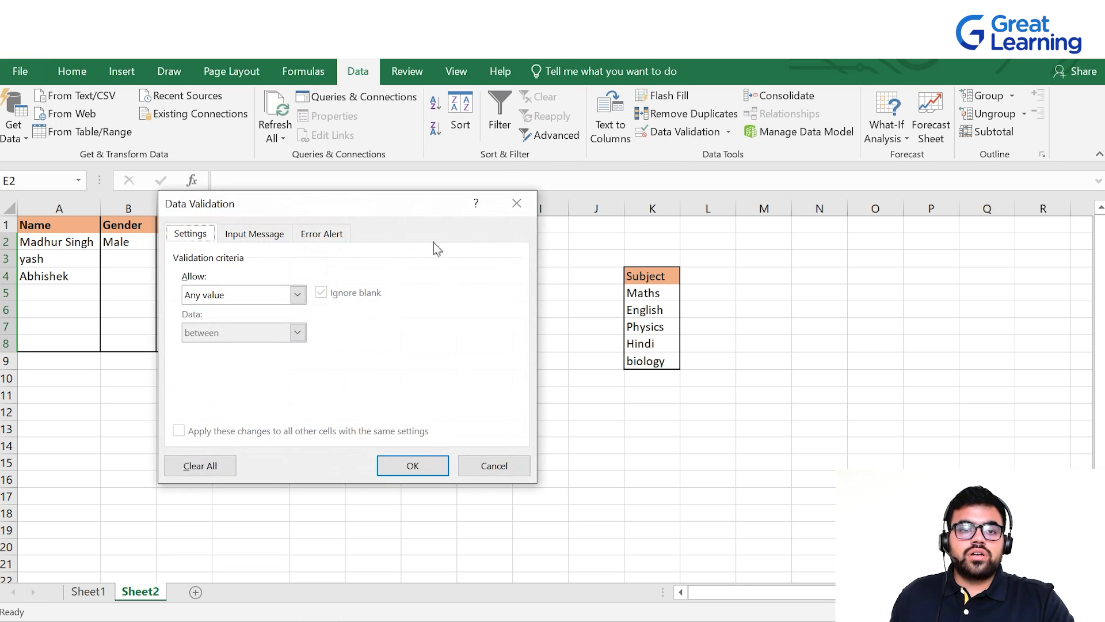
left_click(297, 295)
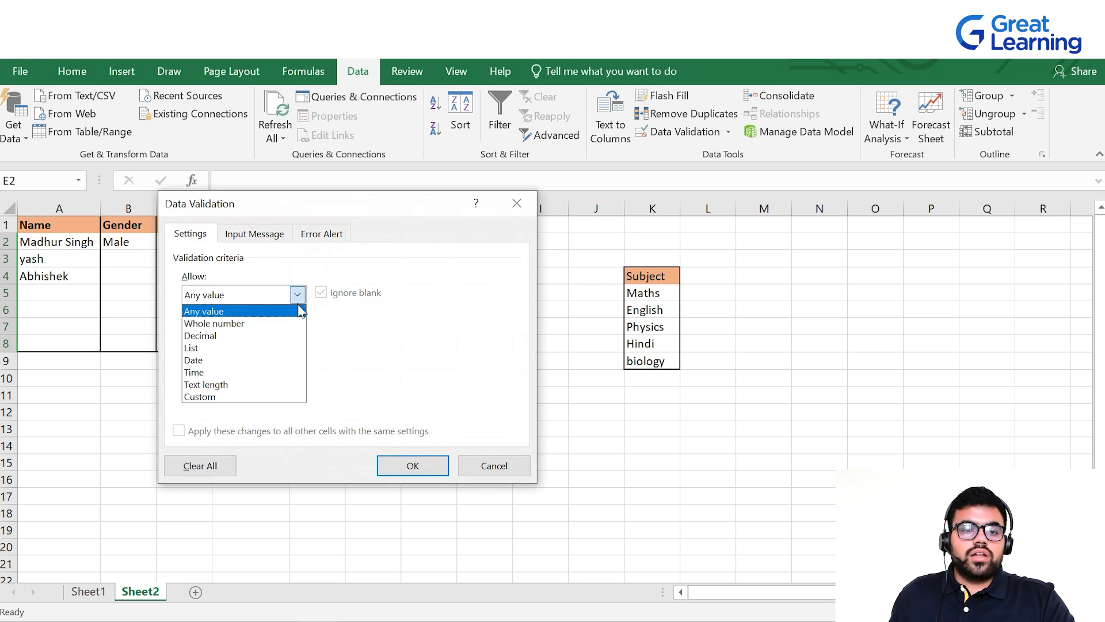
left_click(268, 348)
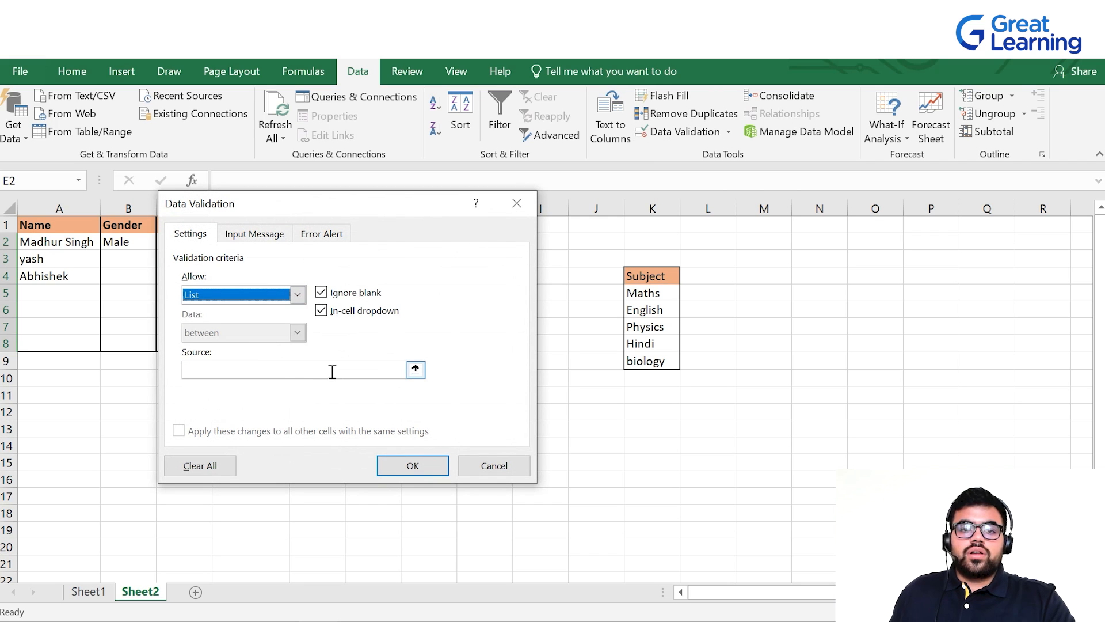
left_click(416, 369)
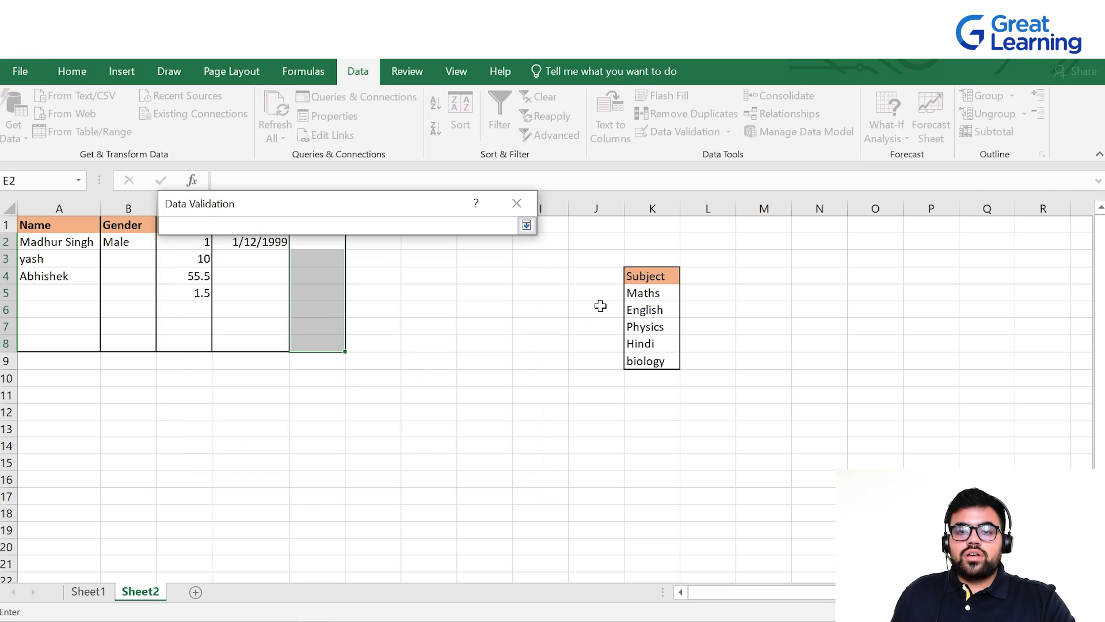
left_click_drag(643, 297, 658, 362)
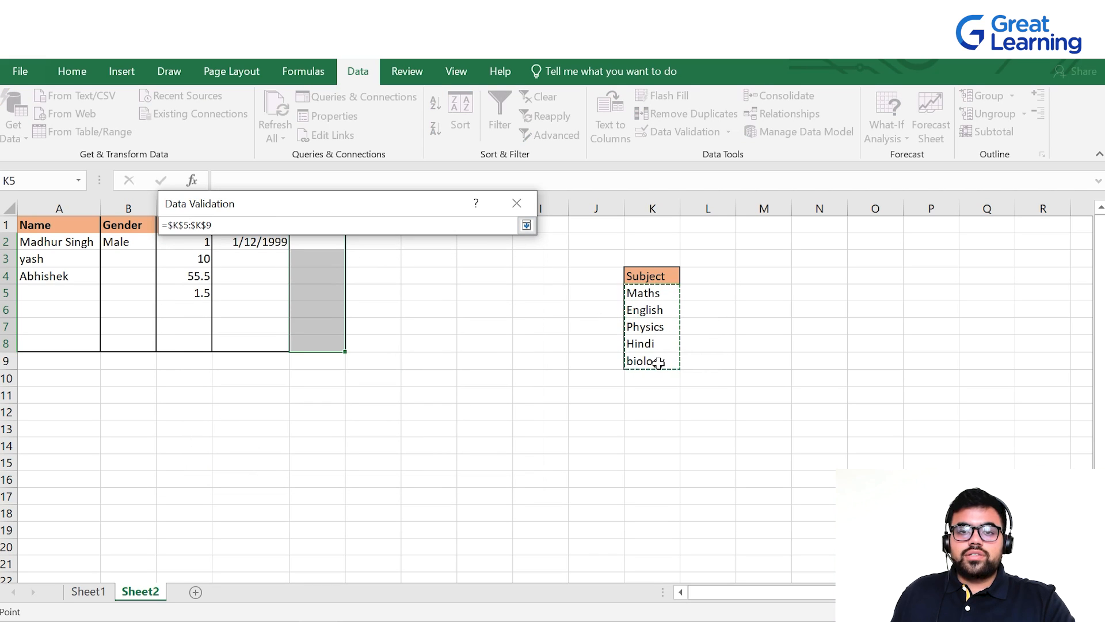
key("Return")
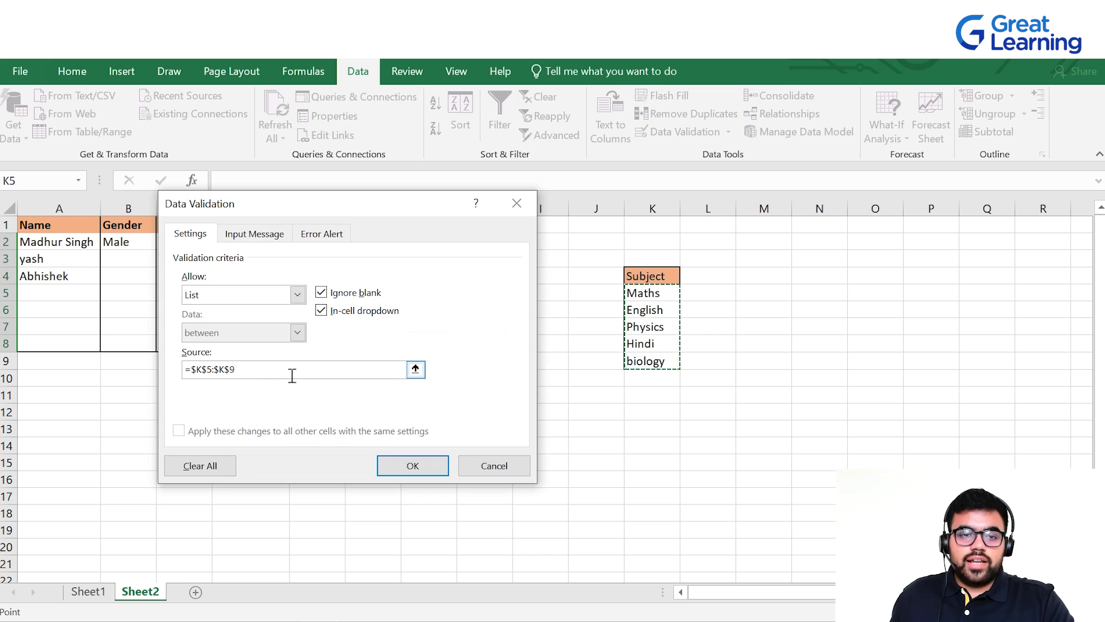
left_click(433, 469)
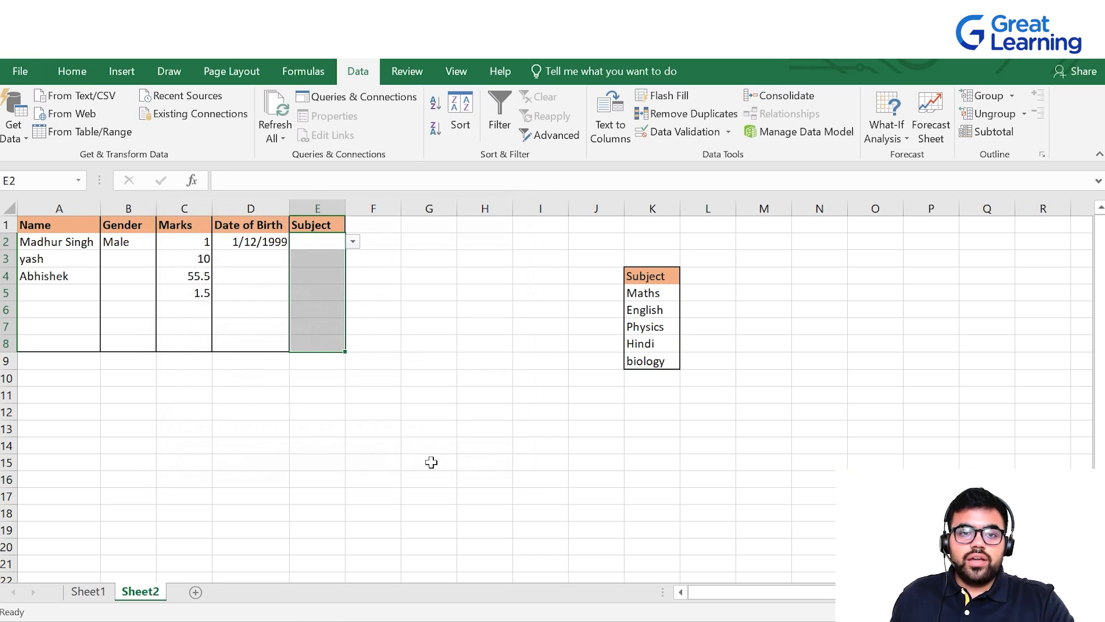
- Choose Physics for E2 and Maths for E4 from their dropdowns
left_click(353, 242)
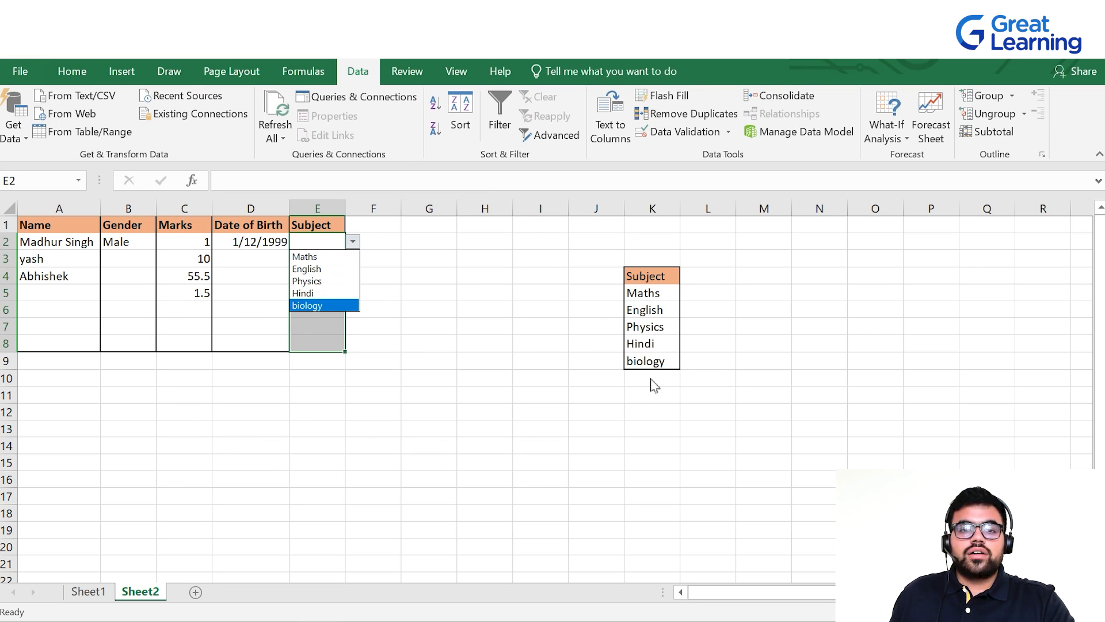
left_click(316, 281)
left_click(334, 276)
left_click(353, 276)
left_click(324, 291)
left_click(389, 297)
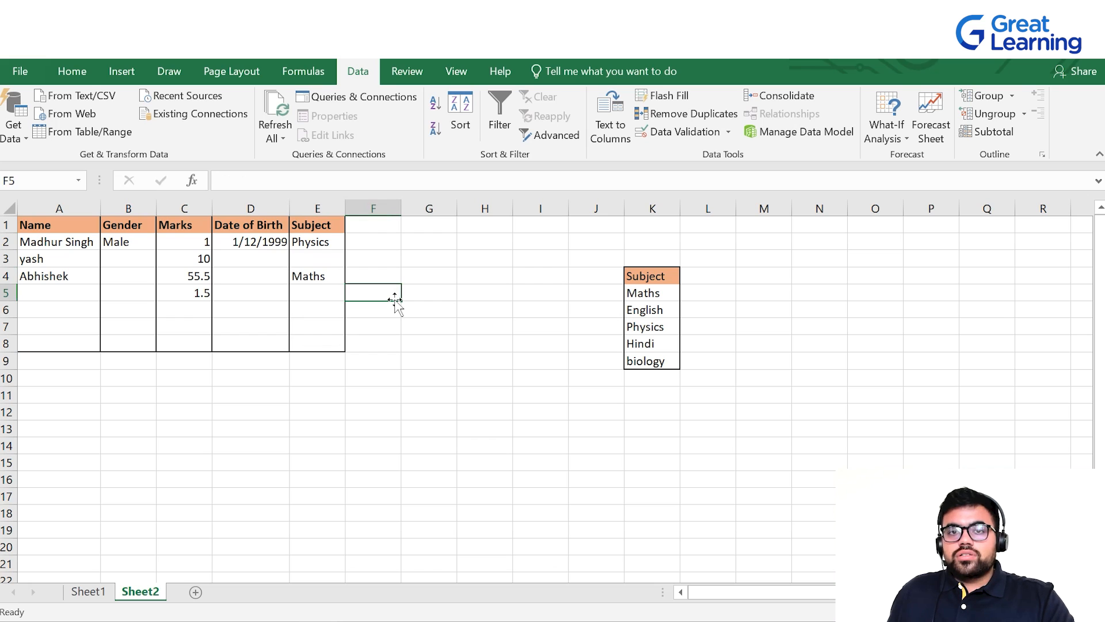
- Delete Physics from the subject list in column K
left_click_drag(611, 258, 727, 397)
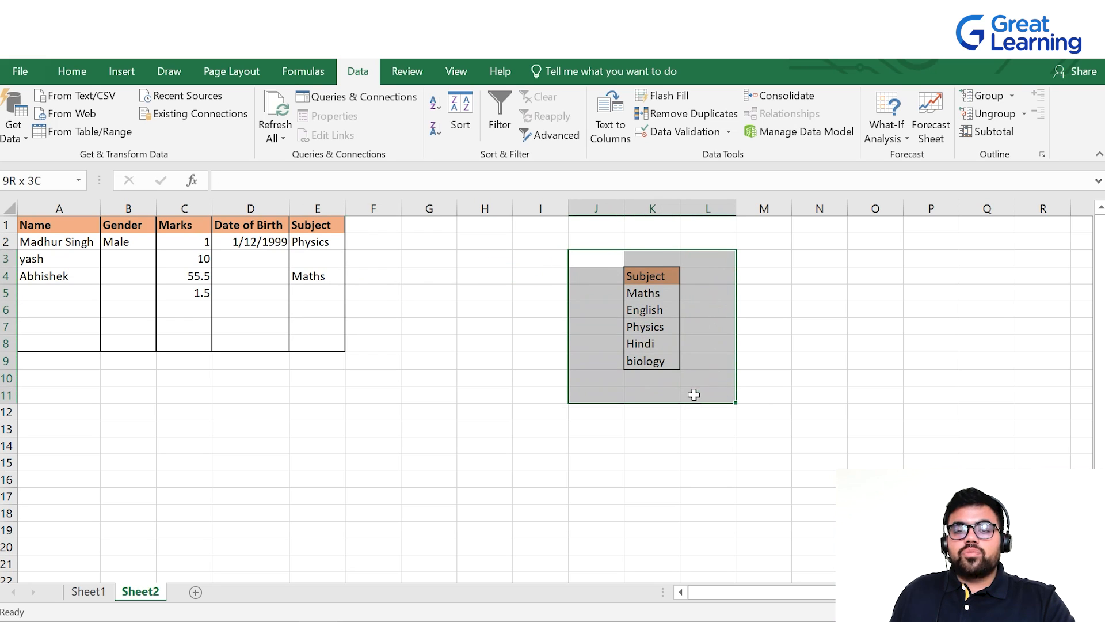
left_click(654, 442)
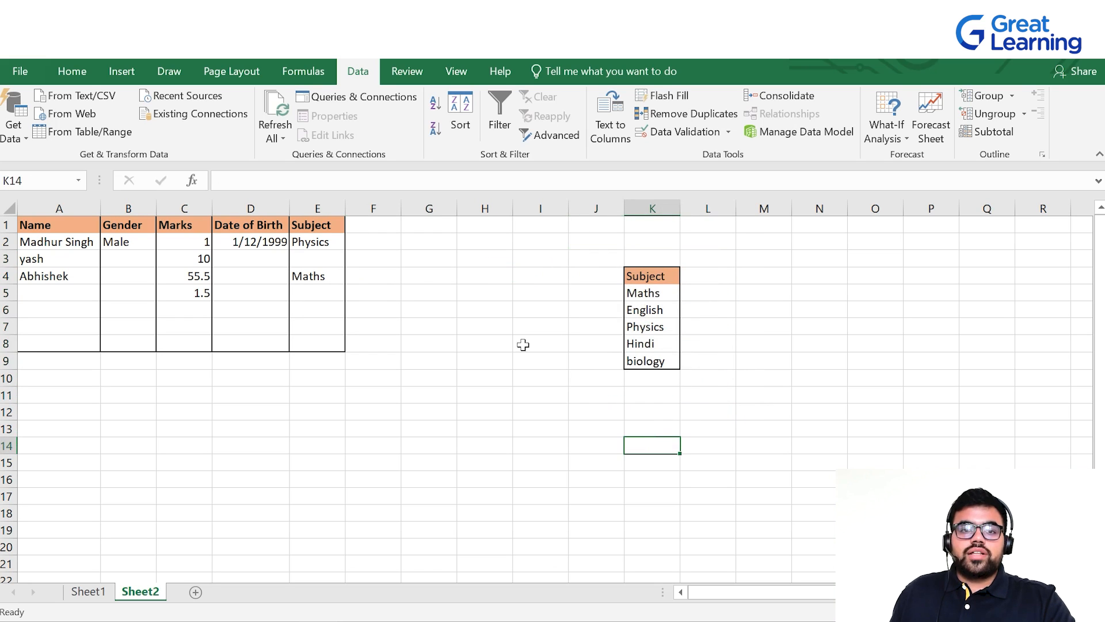
left_click(643, 328)
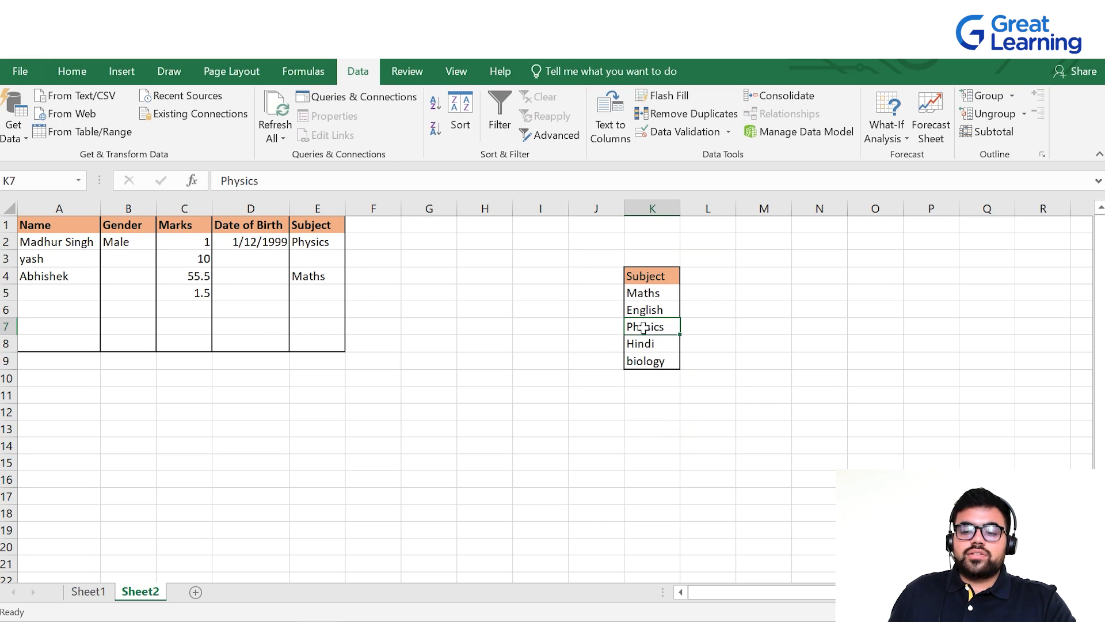
key("BackSpace")
left_click(694, 376)
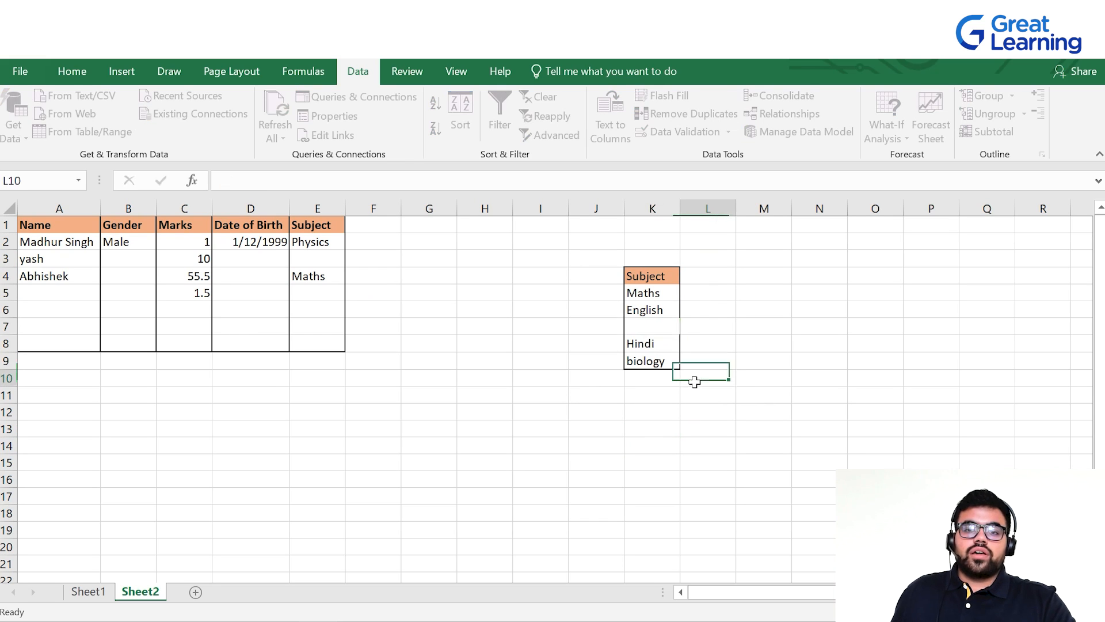
- Check that E3's dropdown no longer offers Physics
left_click(341, 263)
left_click(353, 260)
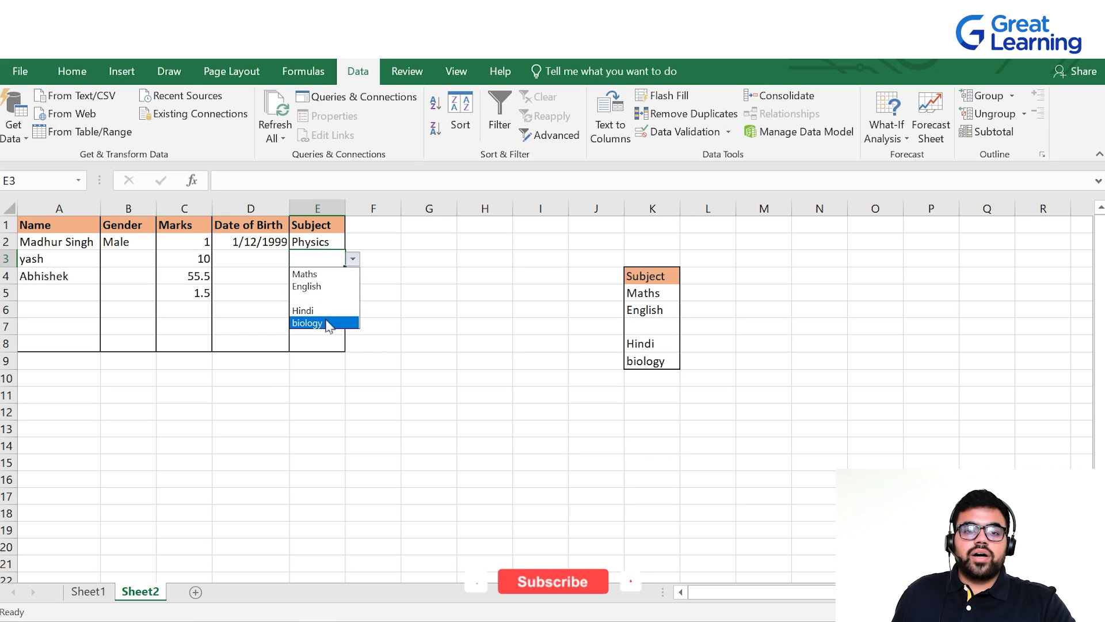
left_click(311, 298)
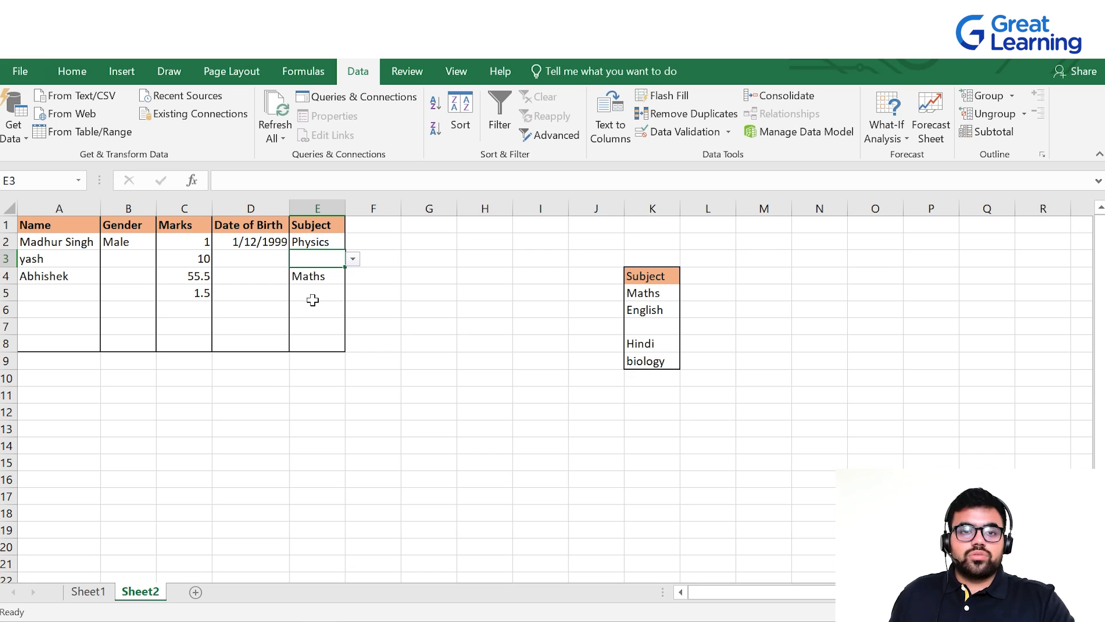
left_click(424, 243)
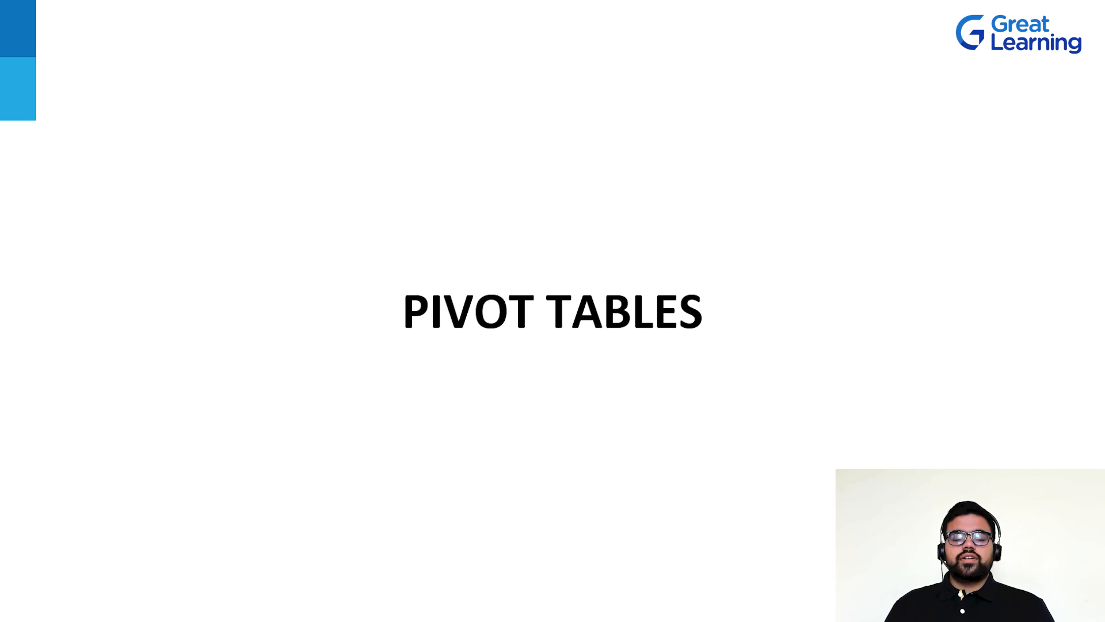
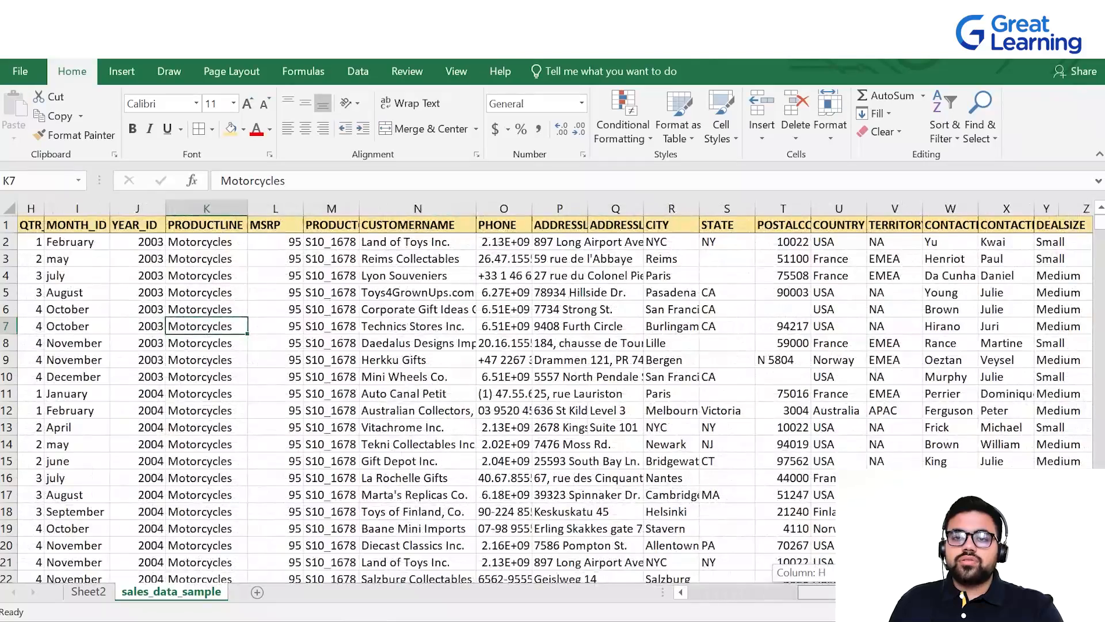
- Highlight the ORDERNUMBER, QUANTITYORDERED, PRICEEACH, SALES, ORDERDATE, MONTH_ID and YEAR_ID columns
left_click_drag(800, 598, 886, 598)
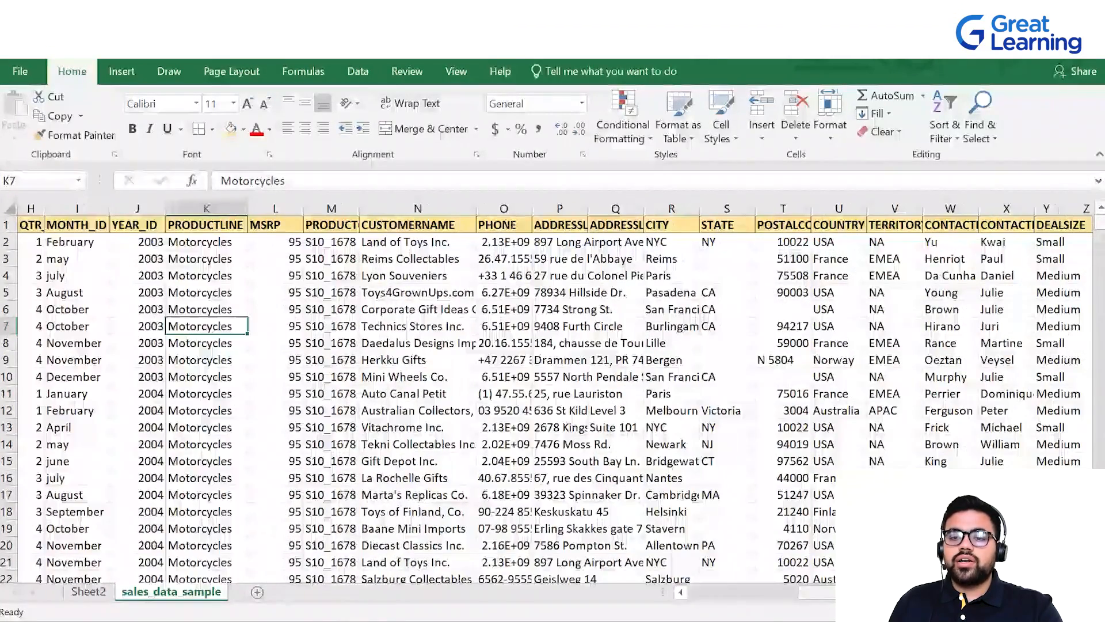
left_click_drag(817, 592, 720, 596)
scroll(552, 397, "down", 7)
left_click_drag(1101, 224, 1100, 229)
left_click_drag(1100, 511, 1099, 225)
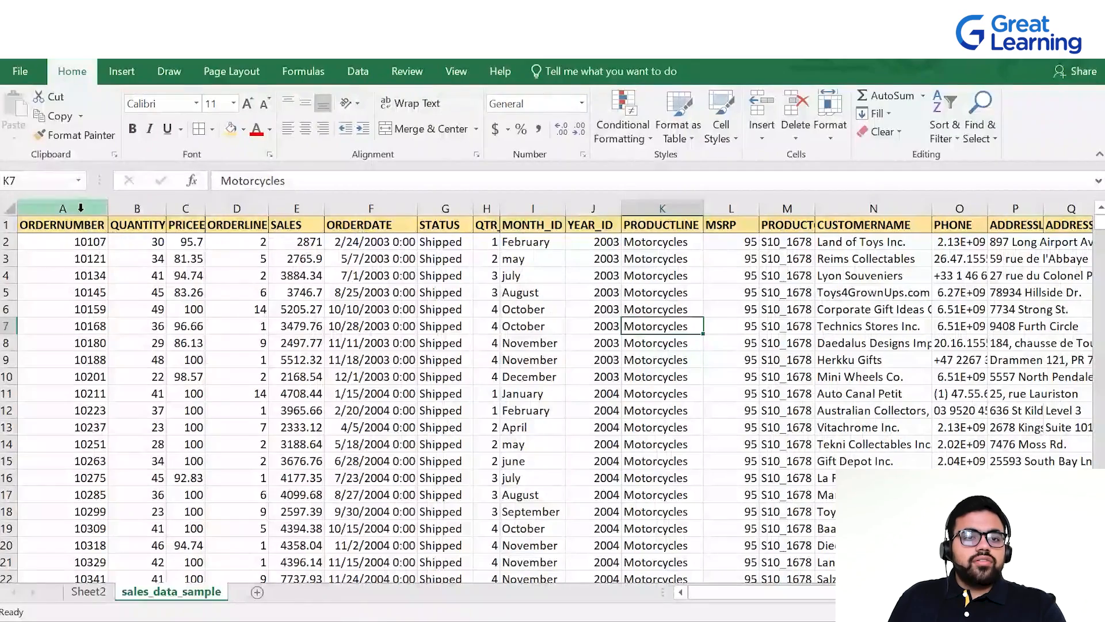
left_click(143, 205)
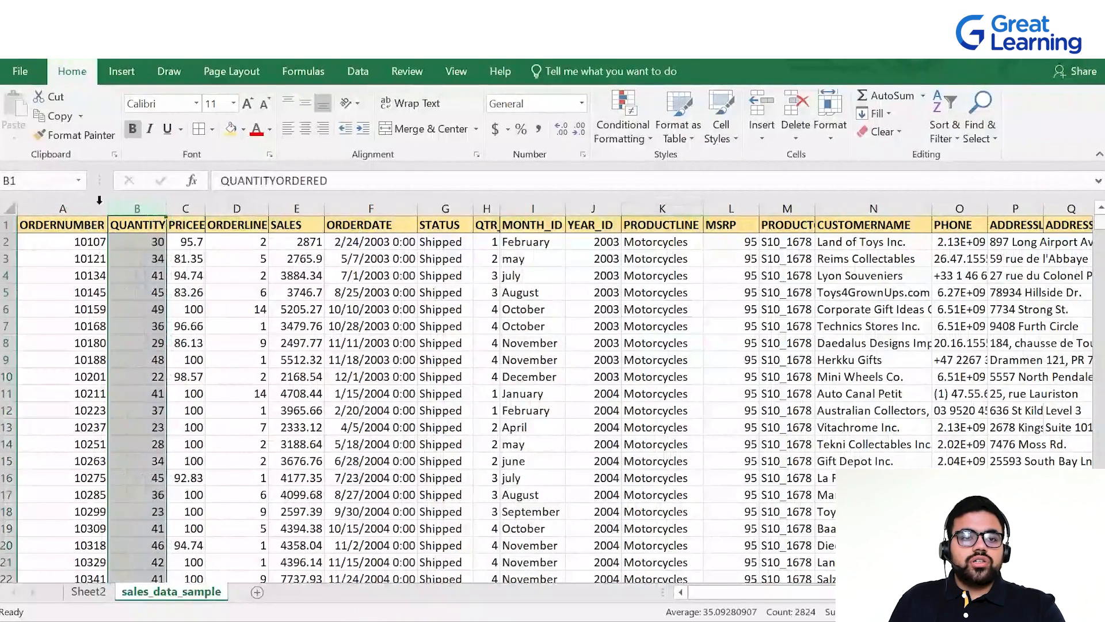
left_click(98, 205)
left_click(187, 205)
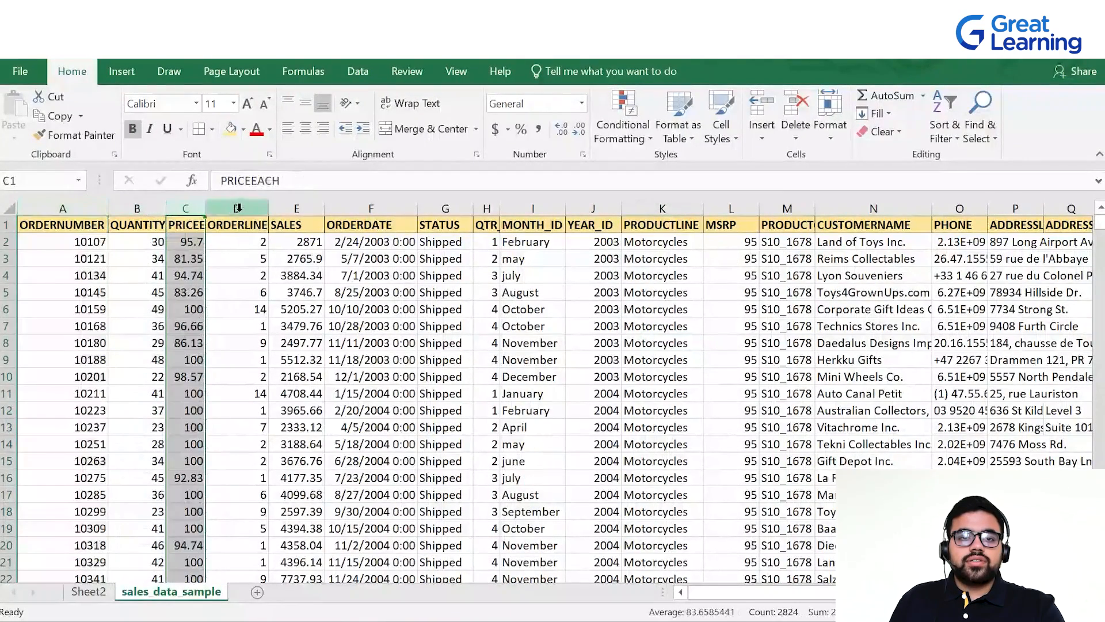
left_click(297, 207)
left_click(411, 225)
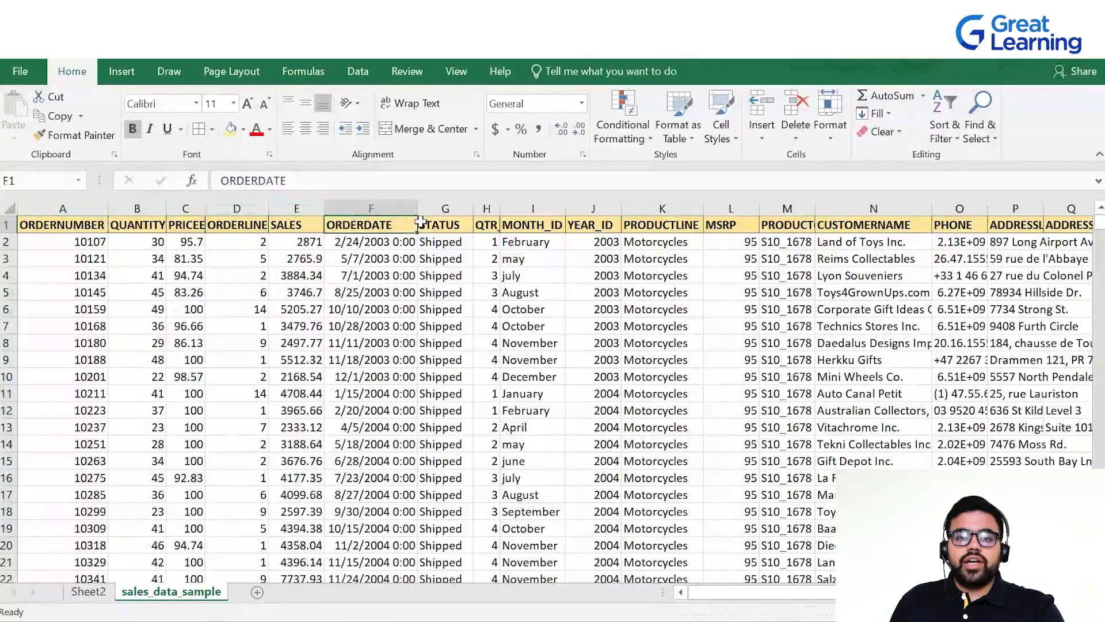
left_click(533, 208)
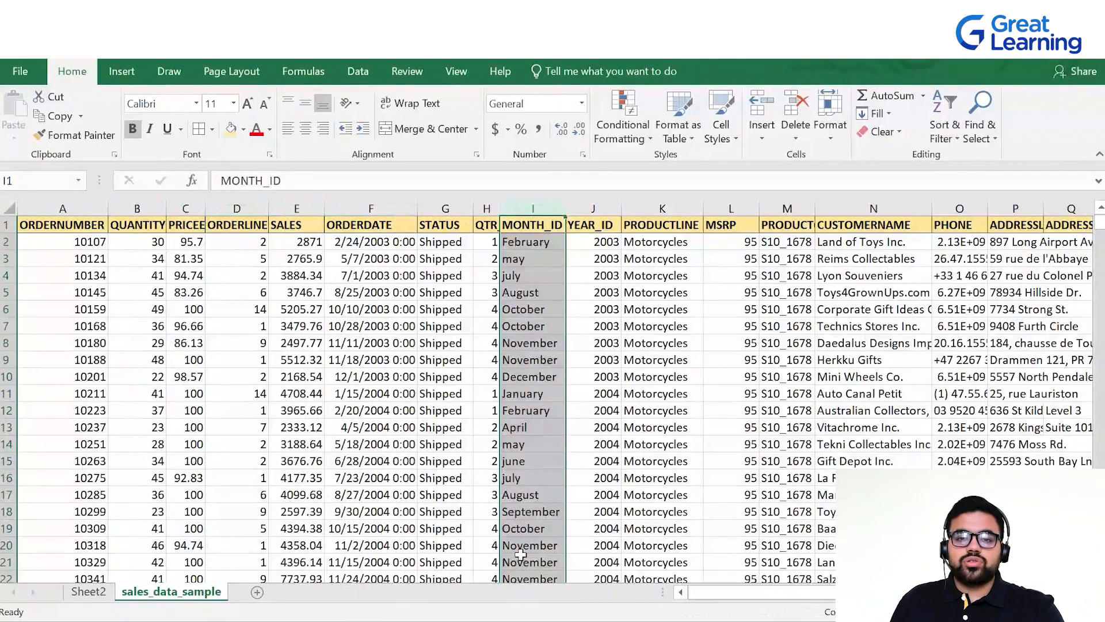
left_click(593, 208)
- Point out the product code and CUSTOMERNAME columns while scrolling across the data
scroll(564, 373, "down", 9)
scroll(564, 373, "up", 9)
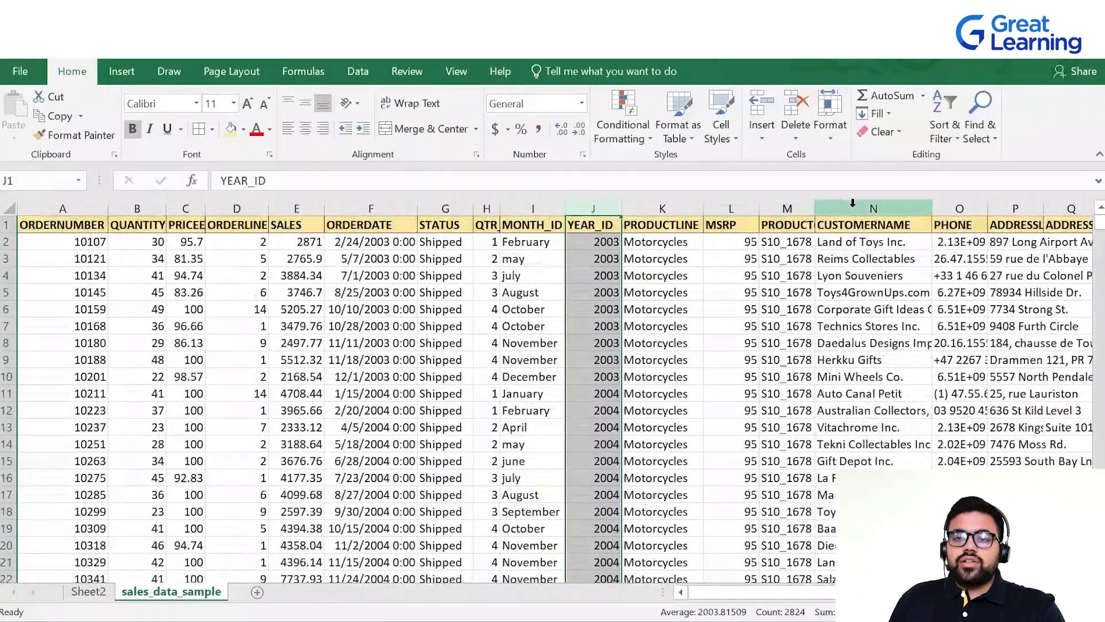
left_click(801, 207)
left_click(850, 206)
scroll(552, 397, "right", 5)
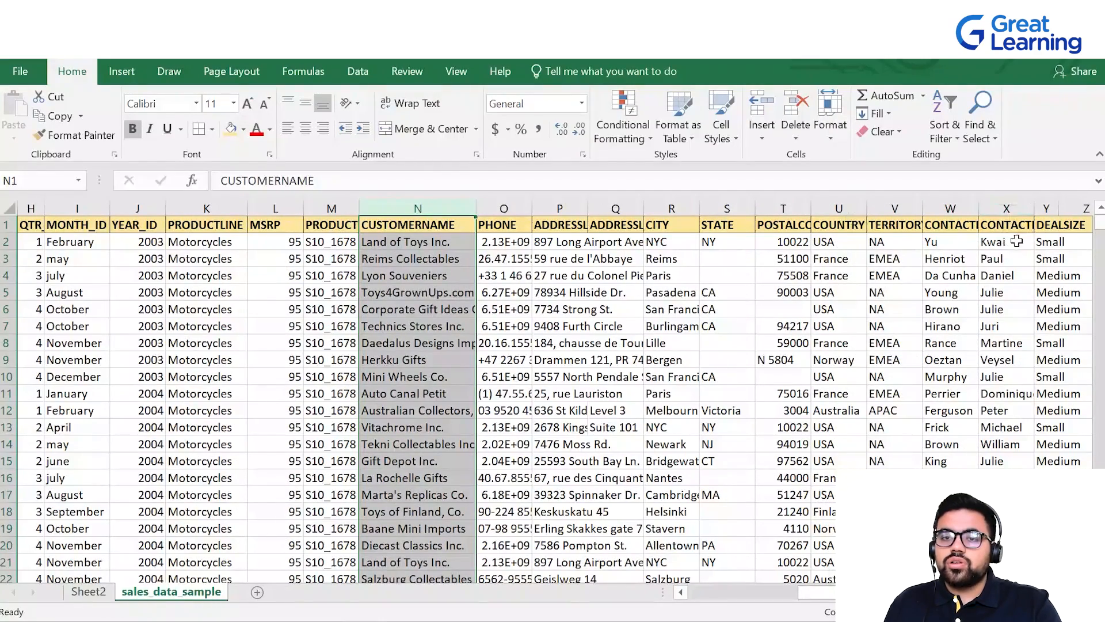
scroll(552, 397, "left", 5)
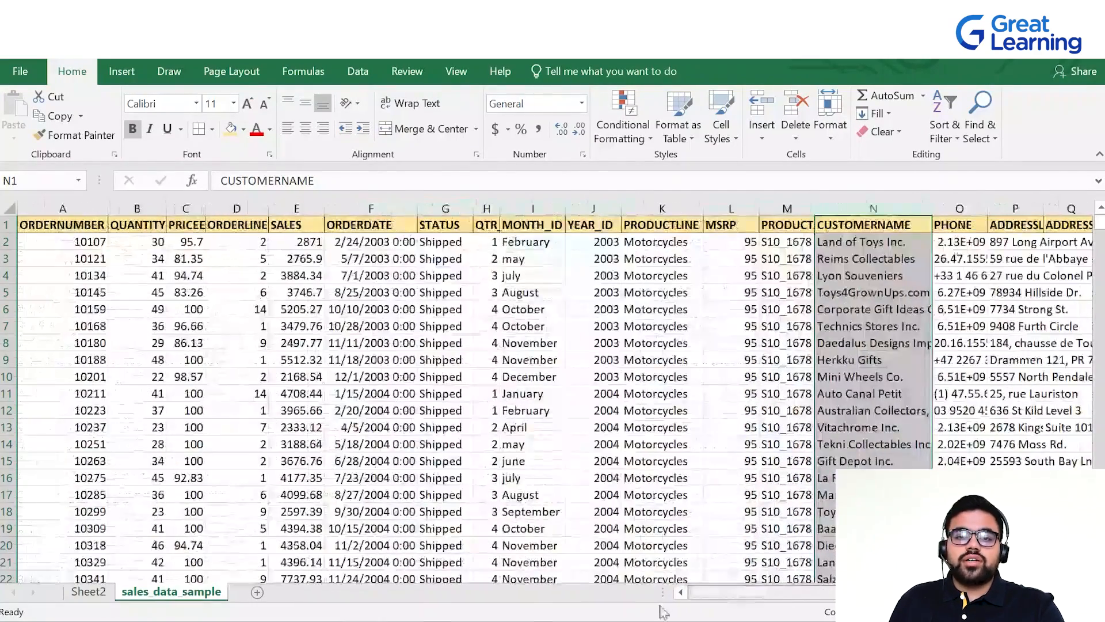
- Clear the column selection, scroll the orders, then switch to Sheet2's Sum of SALES pivot
left_click(381, 311)
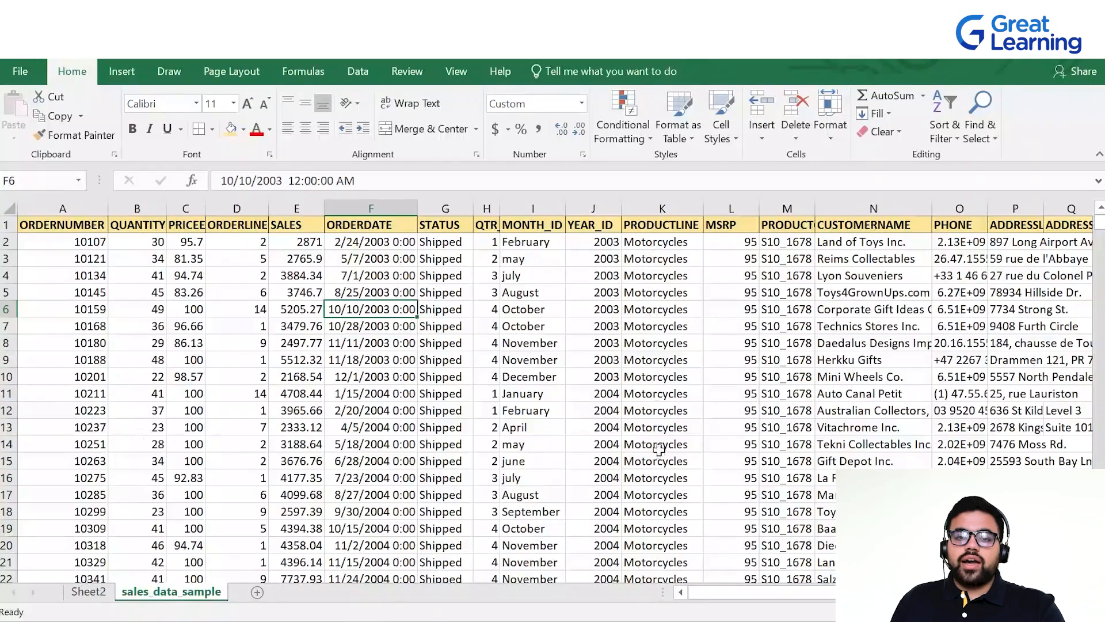
scroll(658, 449, "down", 4)
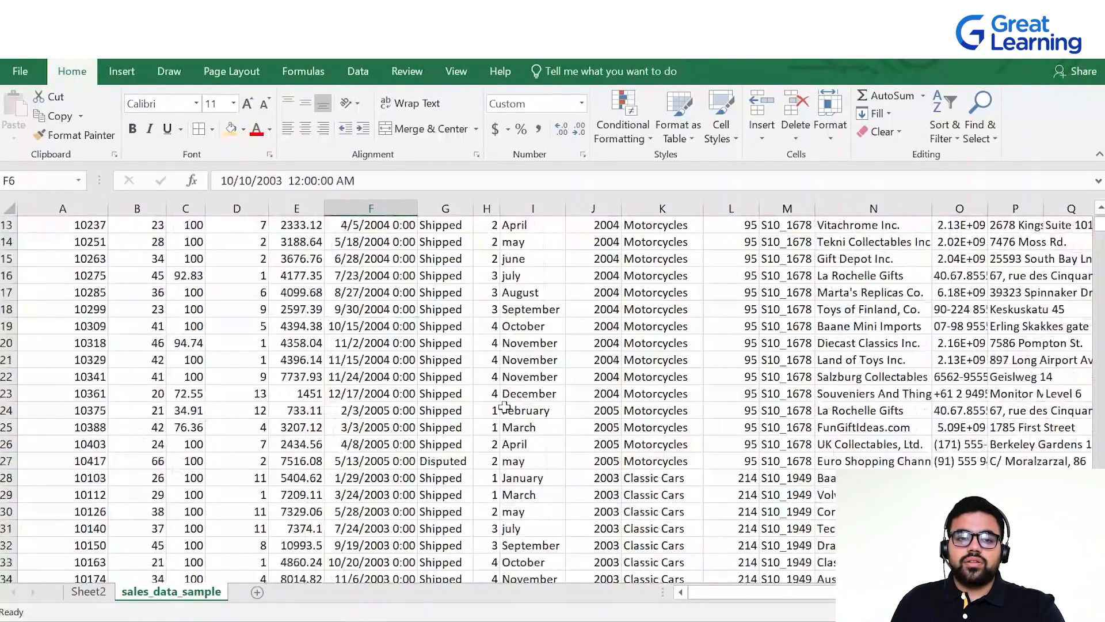
scroll(211, 412, "up", 4)
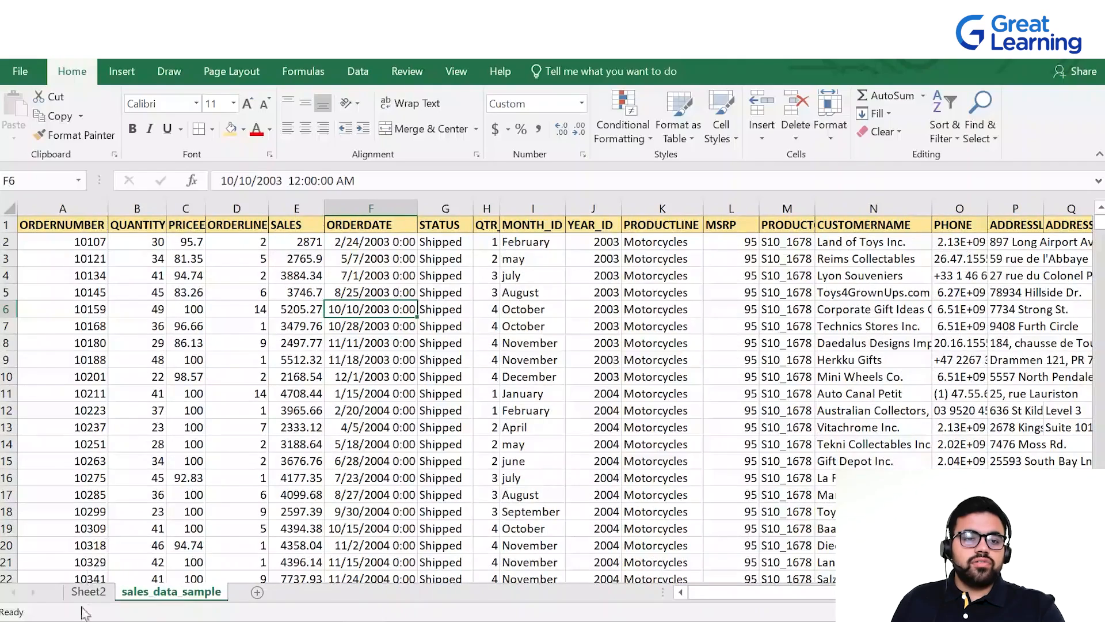
left_click(88, 591)
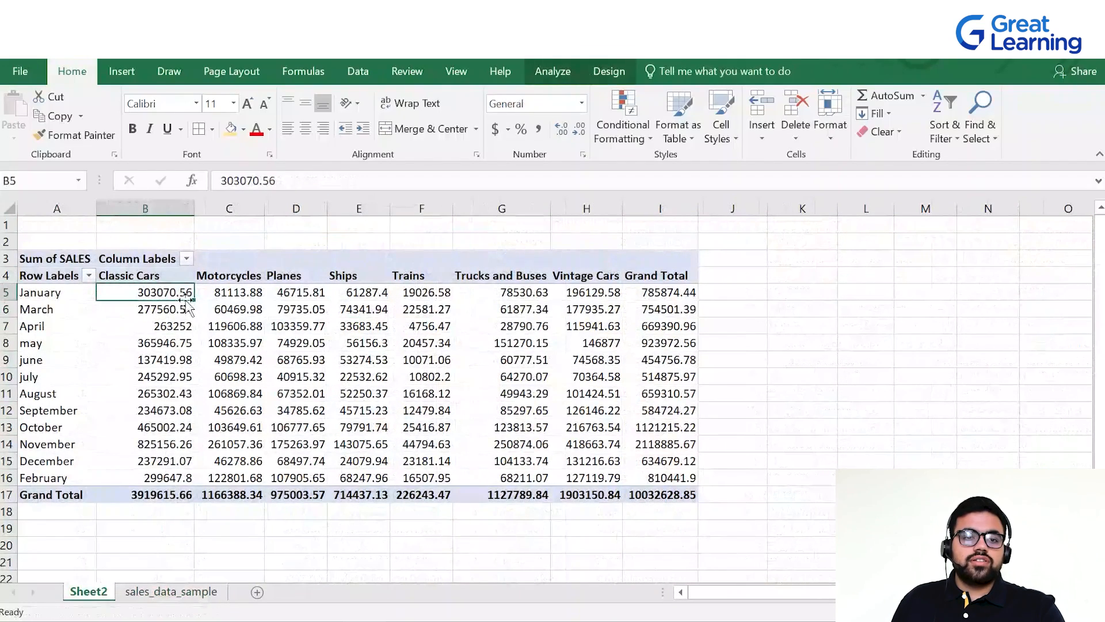
left_click(242, 344)
left_click(299, 392)
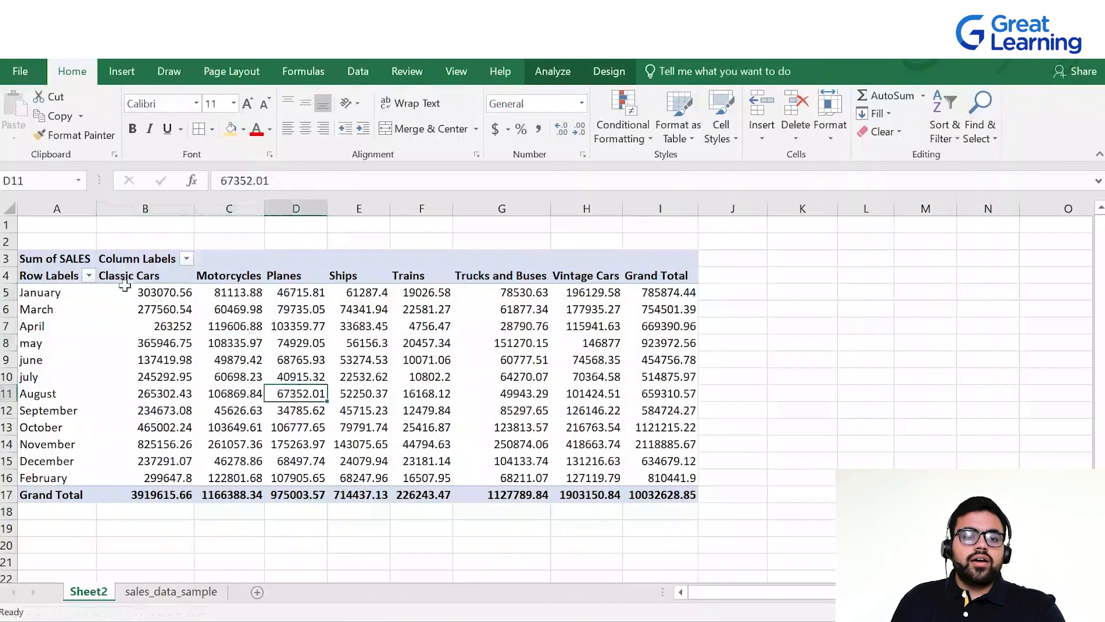
left_click(419, 341)
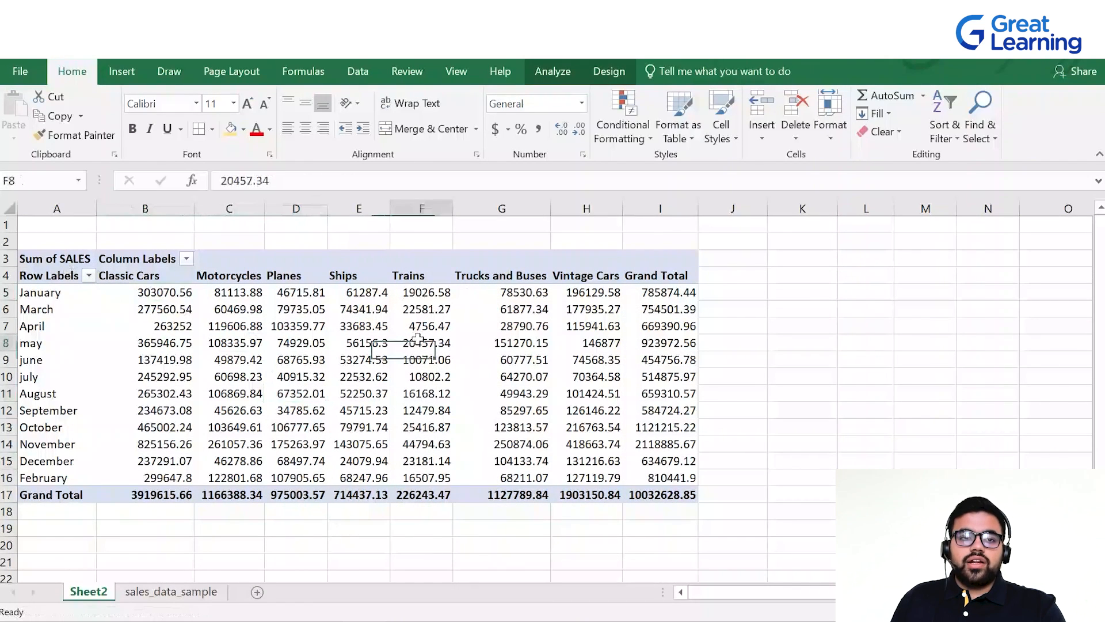
left_click(193, 345)
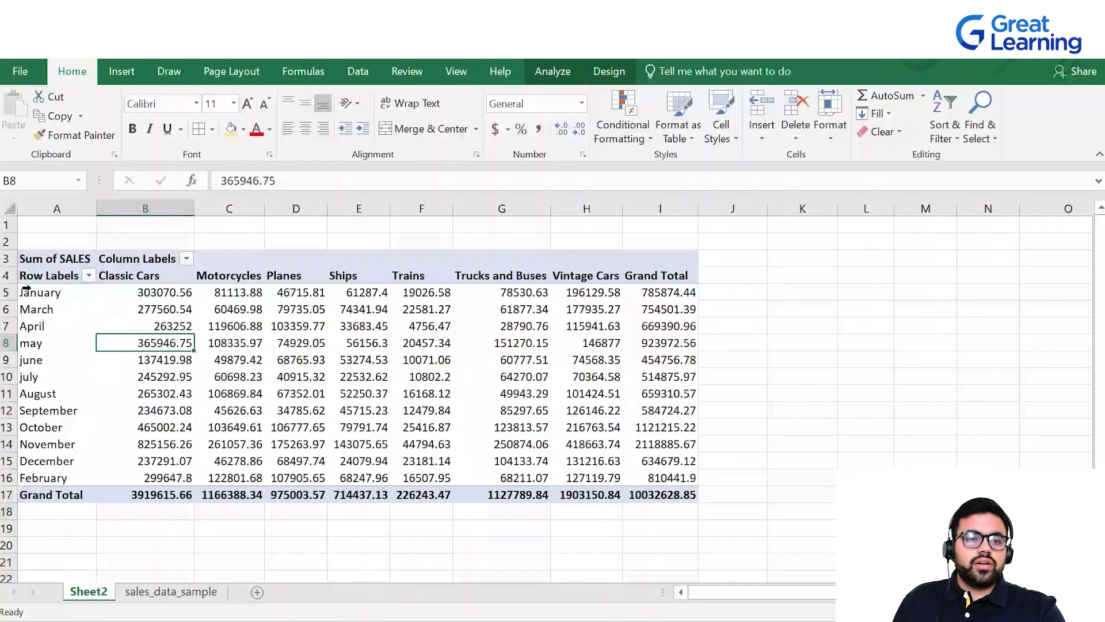
left_click_drag(26, 288, 29, 478)
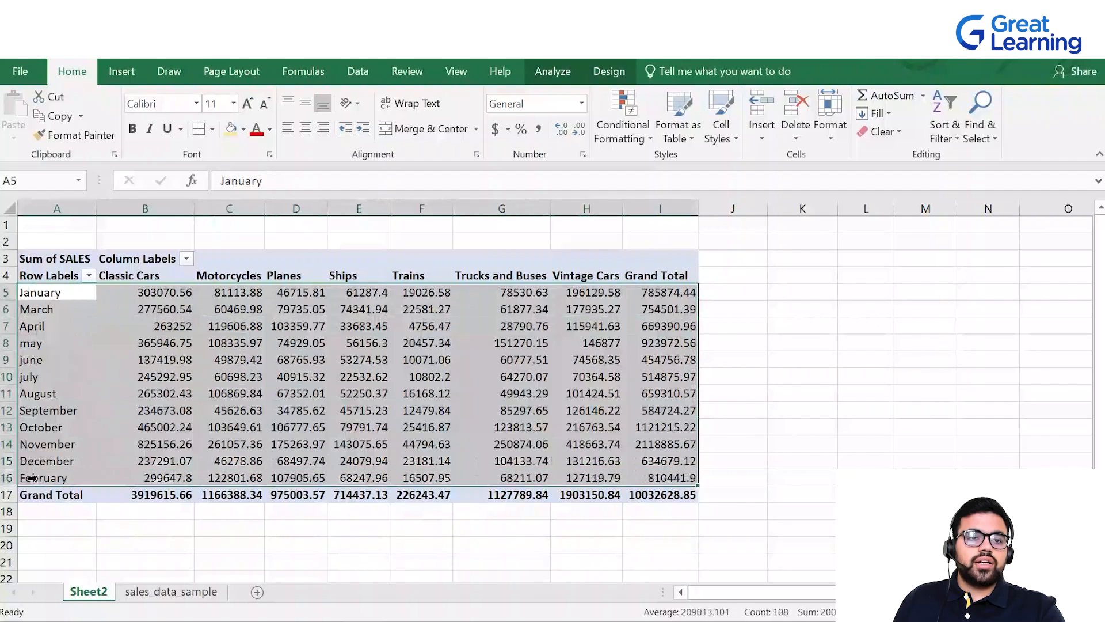
left_click(80, 342)
left_click(124, 278)
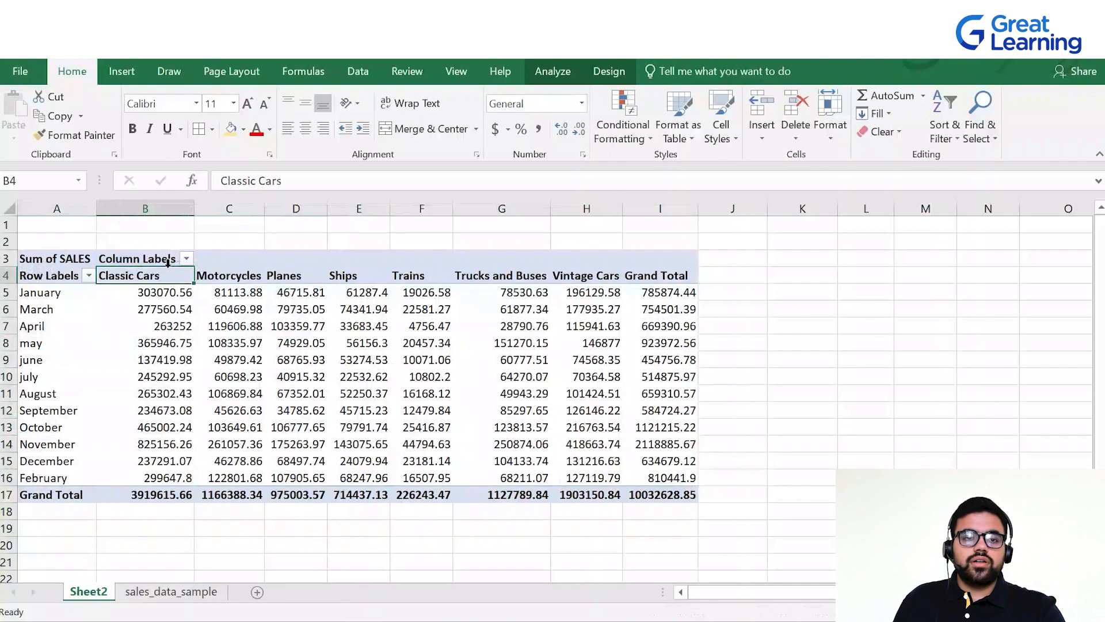
left_click(233, 275)
left_click(286, 278)
left_click(371, 280)
left_click(425, 276)
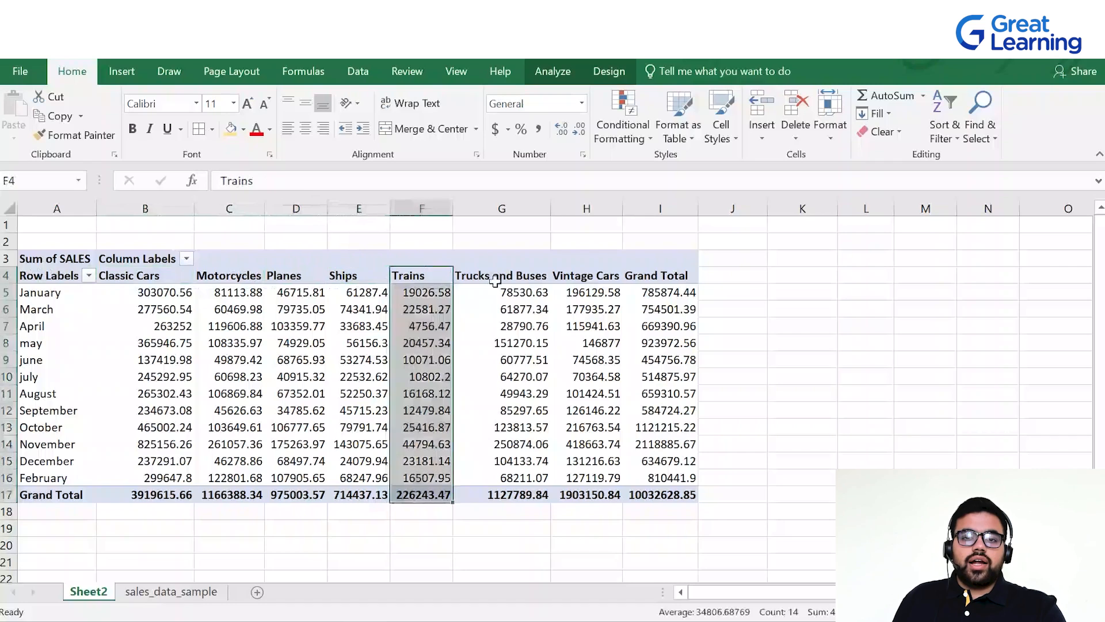
left_click(502, 279)
left_click(666, 252)
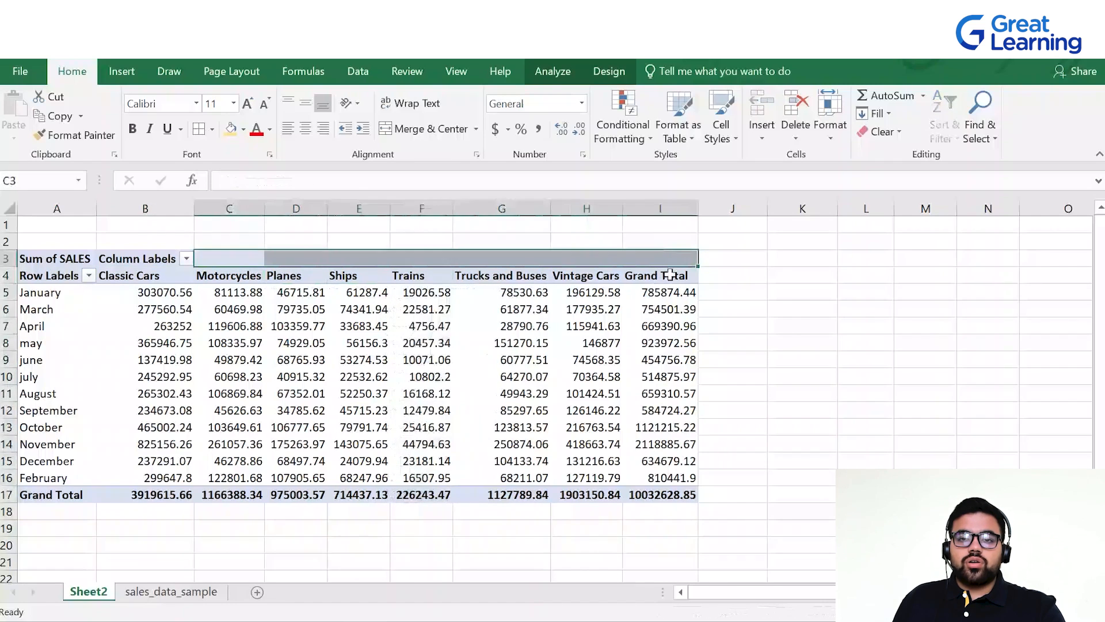
left_click(670, 277)
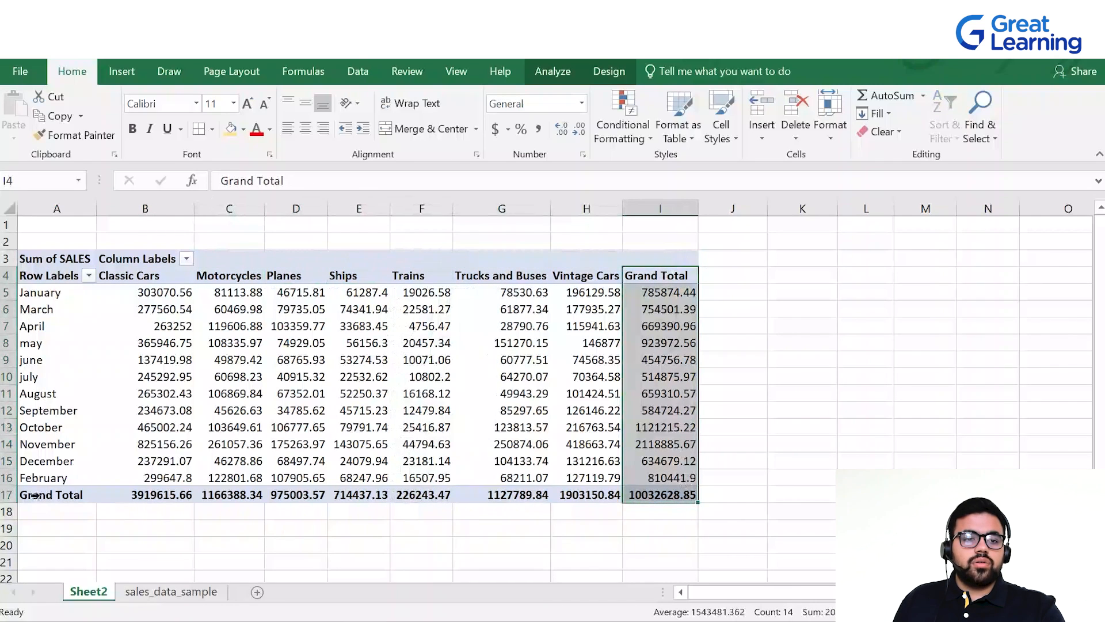
left_click(7, 495)
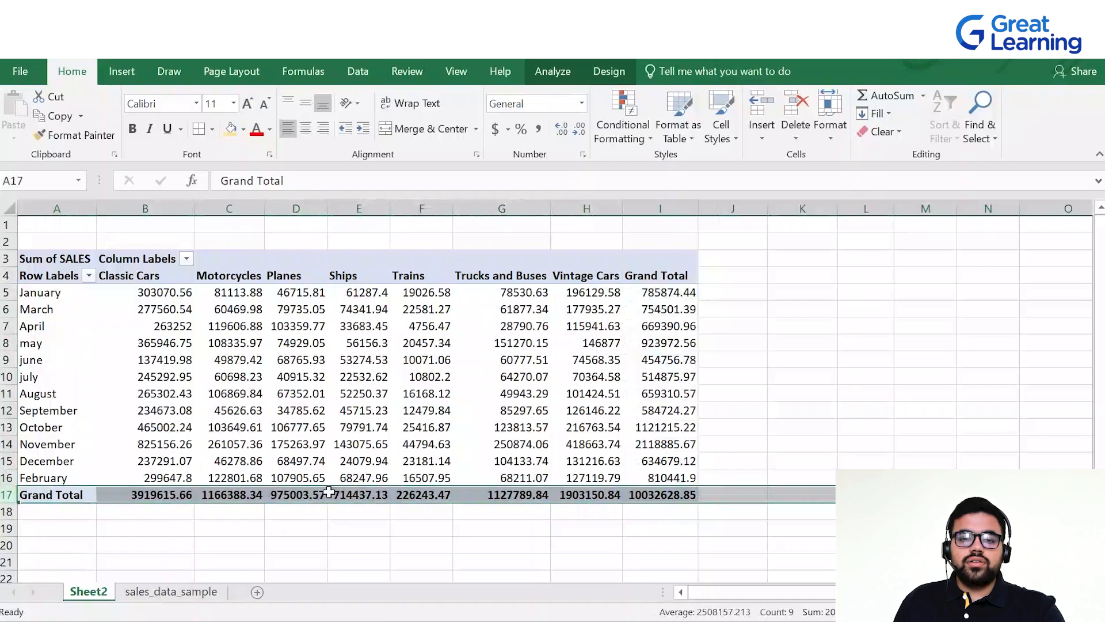
left_click(618, 528)
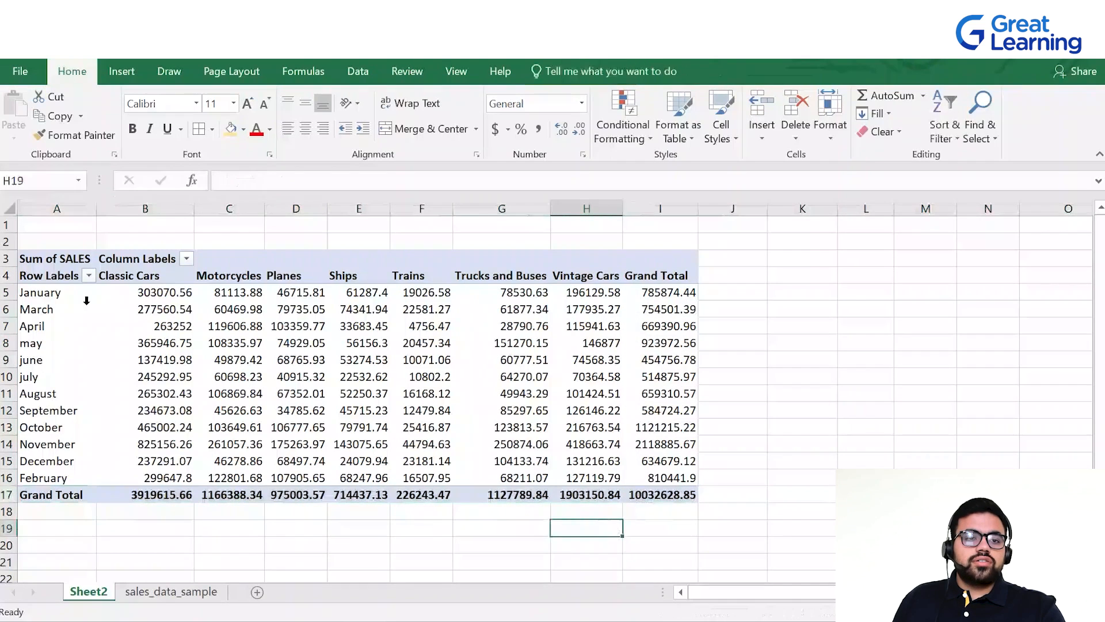
left_click(58, 297)
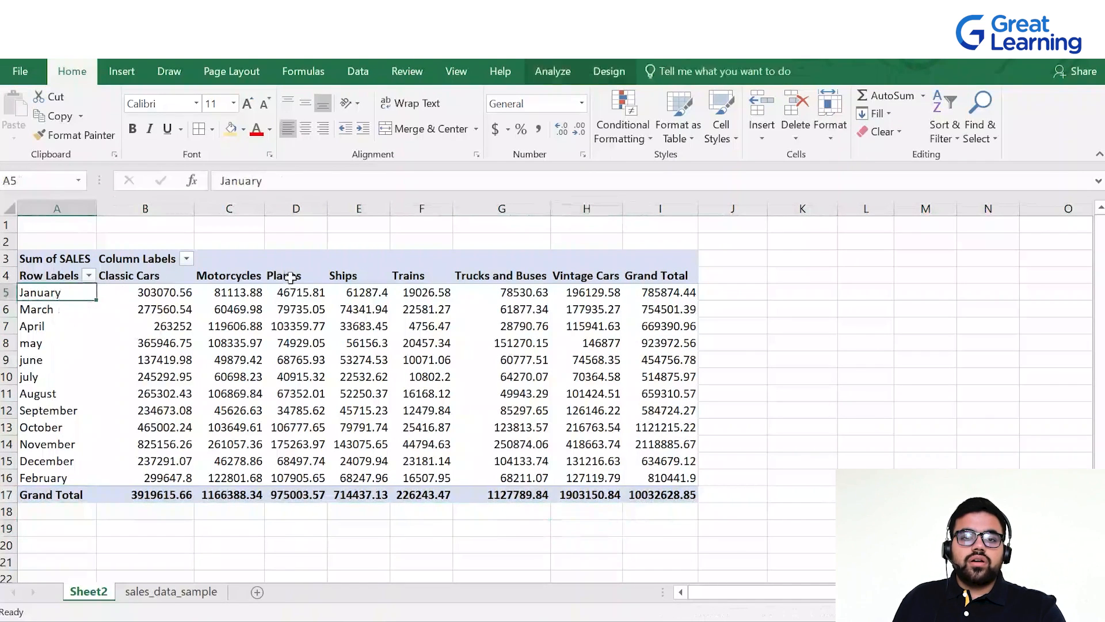
left_click(156, 297)
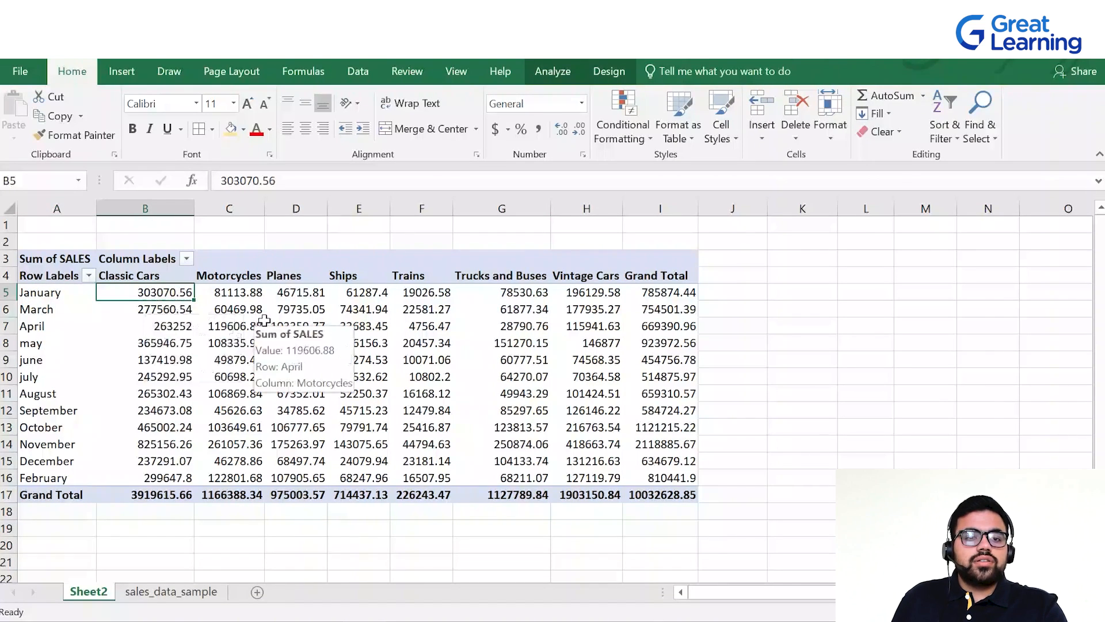
left_click(637, 296)
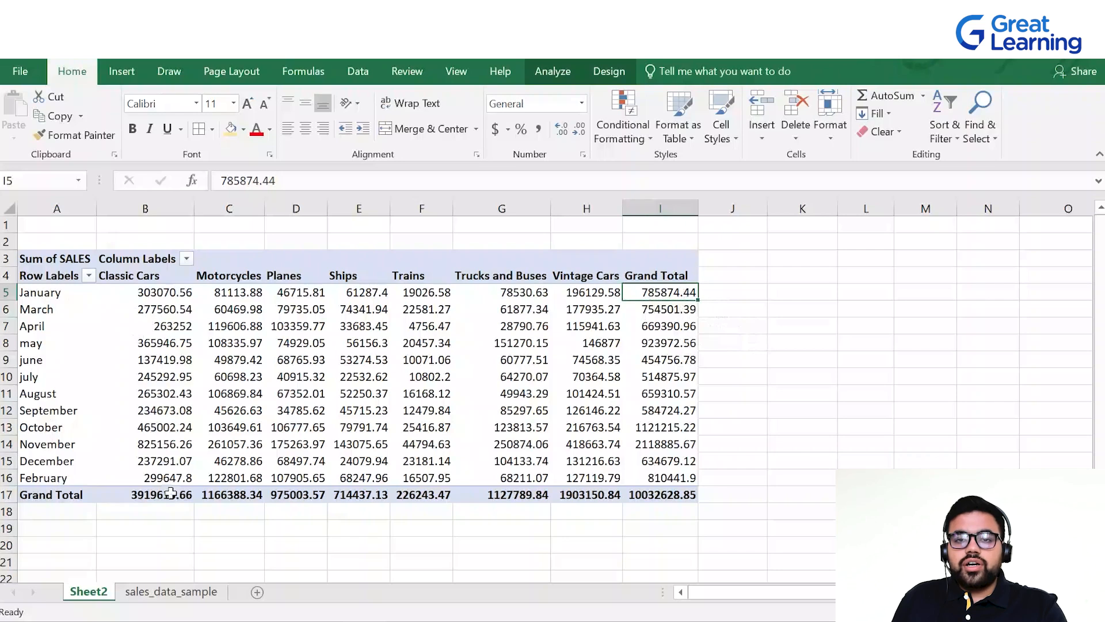
left_click(677, 490)
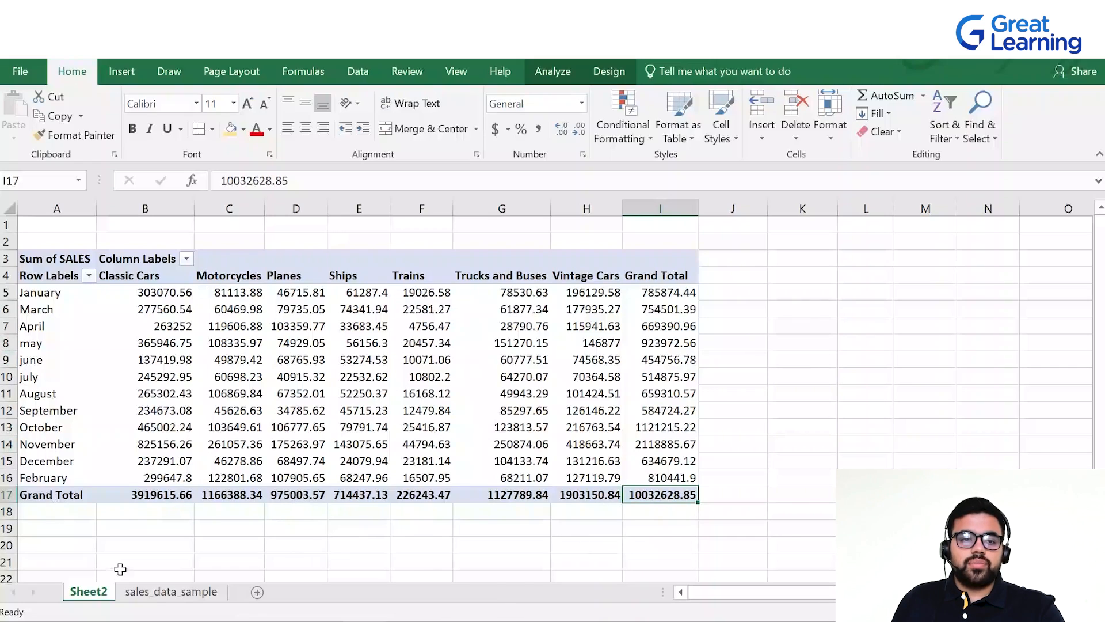
left_click(153, 595)
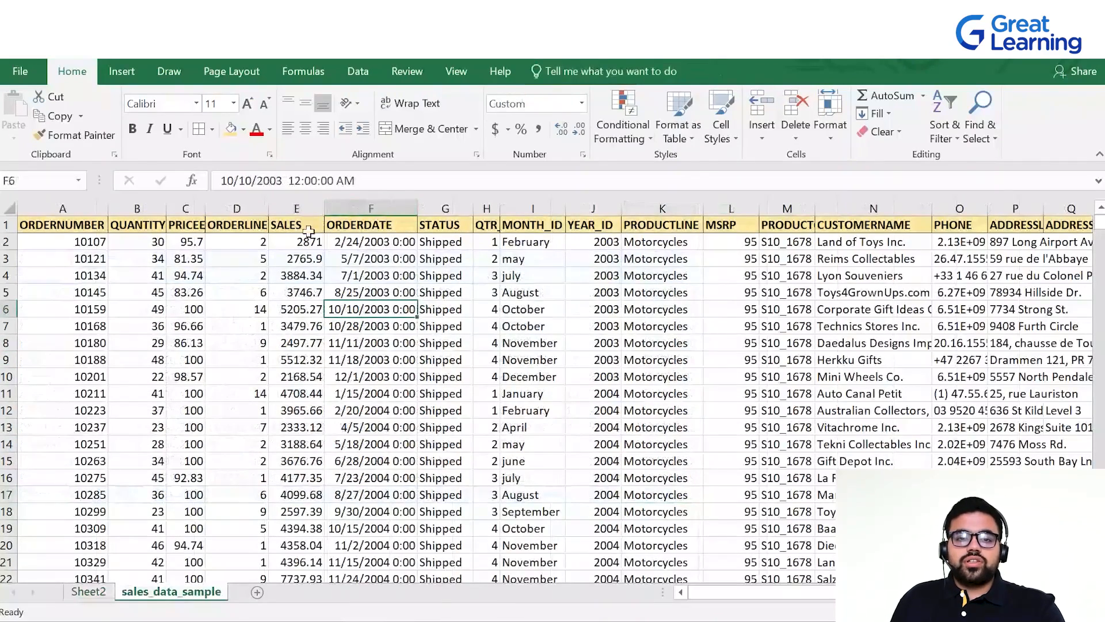
- From a data cell, start a PivotTable on range A1:Y2824 with New Worksheet as destination
left_click(585, 411)
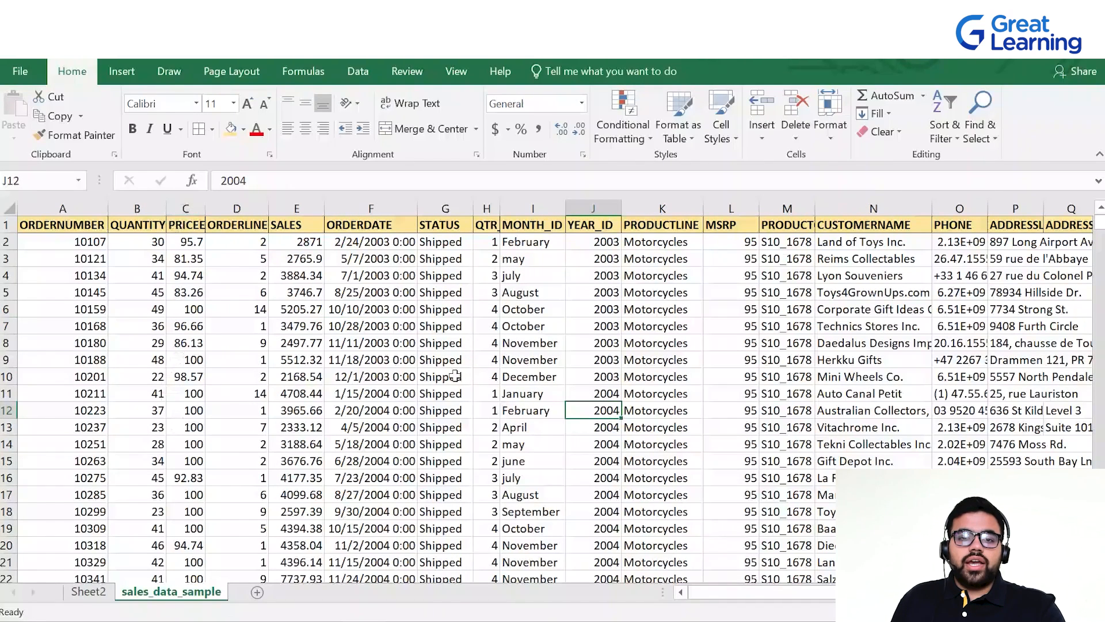
left_click(454, 376)
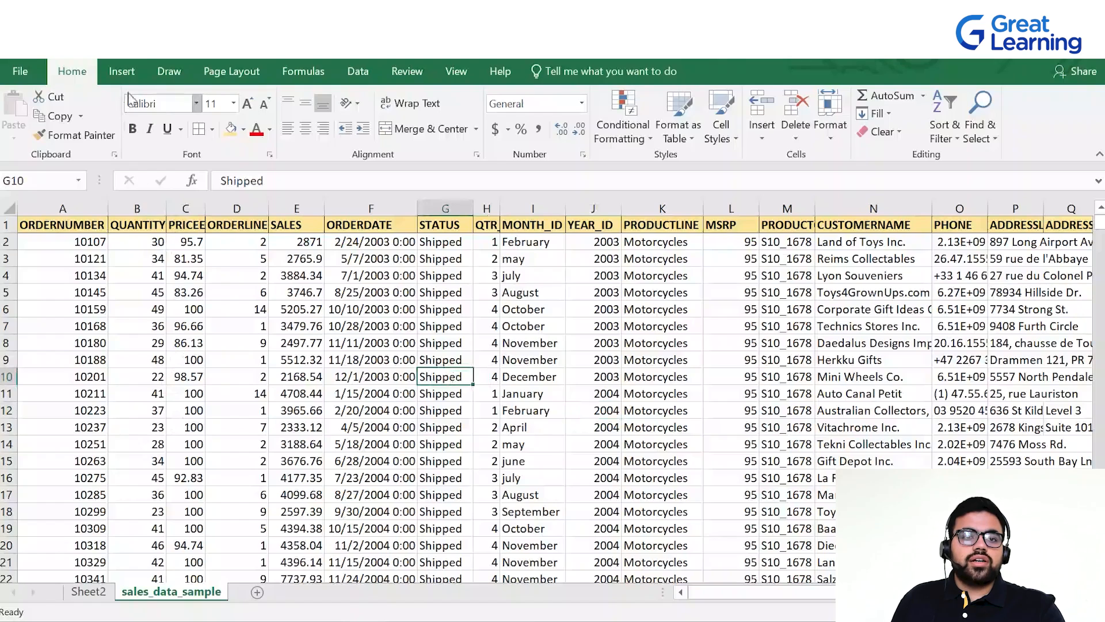
left_click(121, 71)
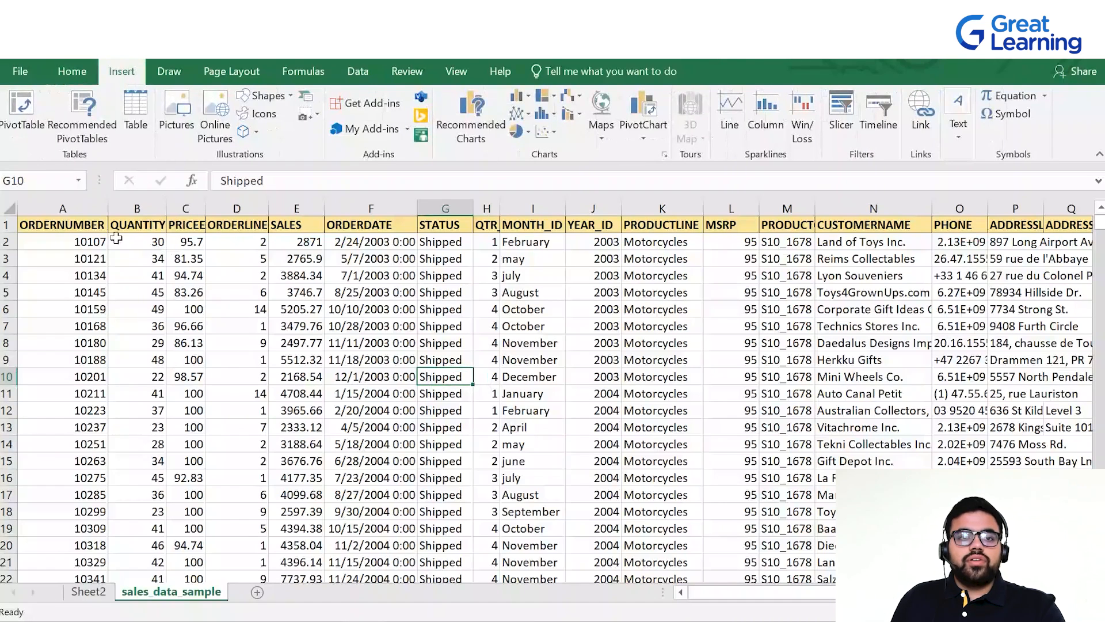
left_click(20, 109)
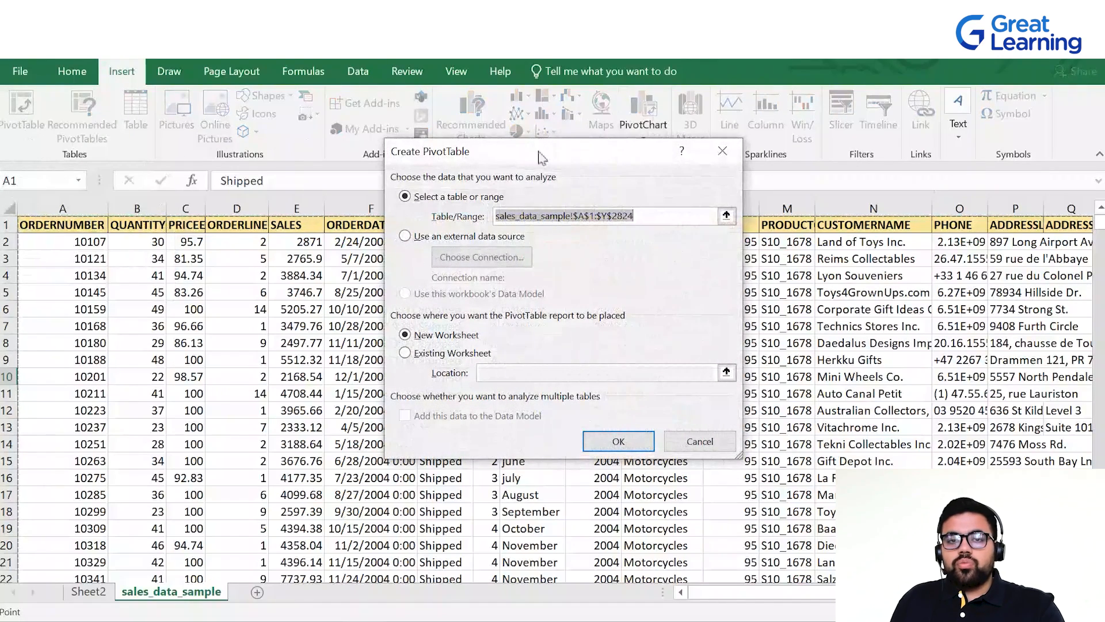
left_click_drag(560, 162, 563, 209)
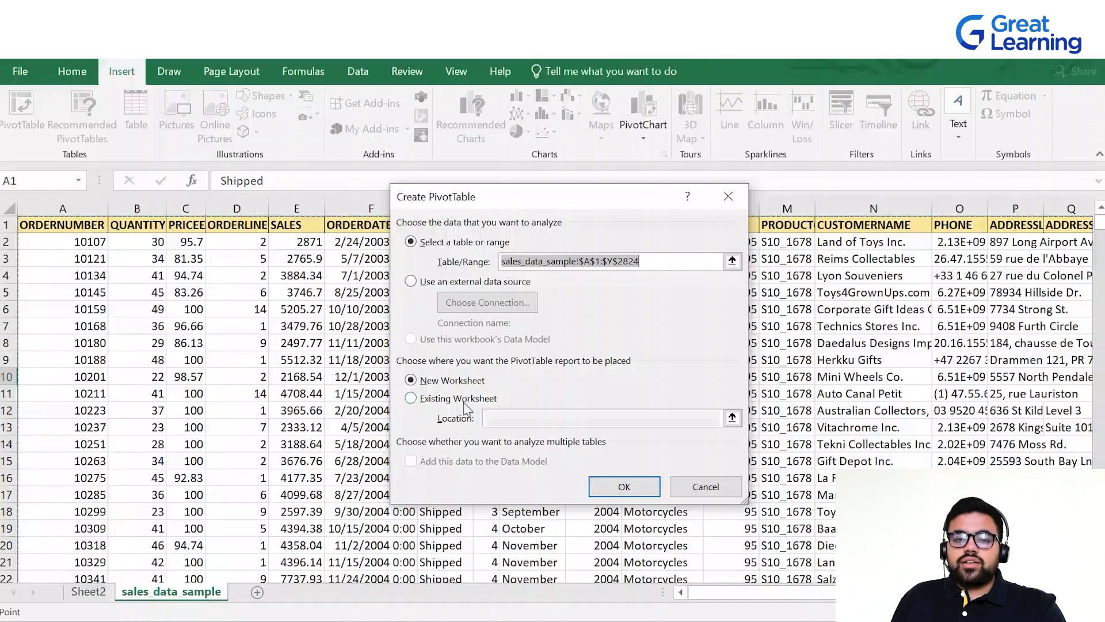
- Cancel, confirm the data ends at column Y, then create PivotTable2 on a new Sheet3
left_click(705, 487)
scroll(765, 593, "right", 5)
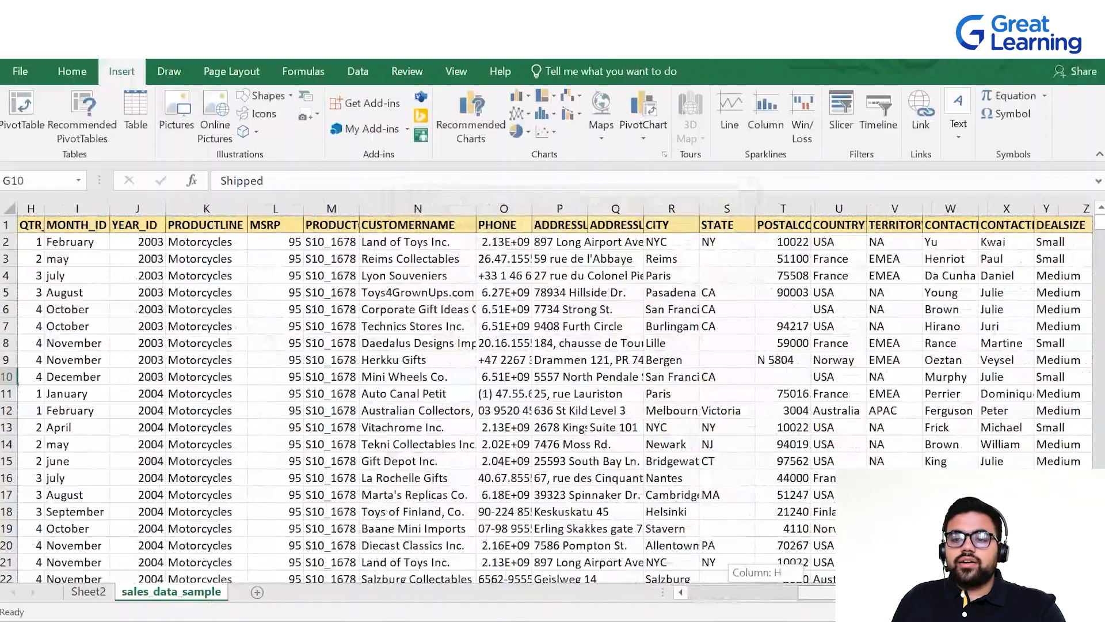
left_click_drag(1047, 209, 1073, 209)
left_click(1074, 209)
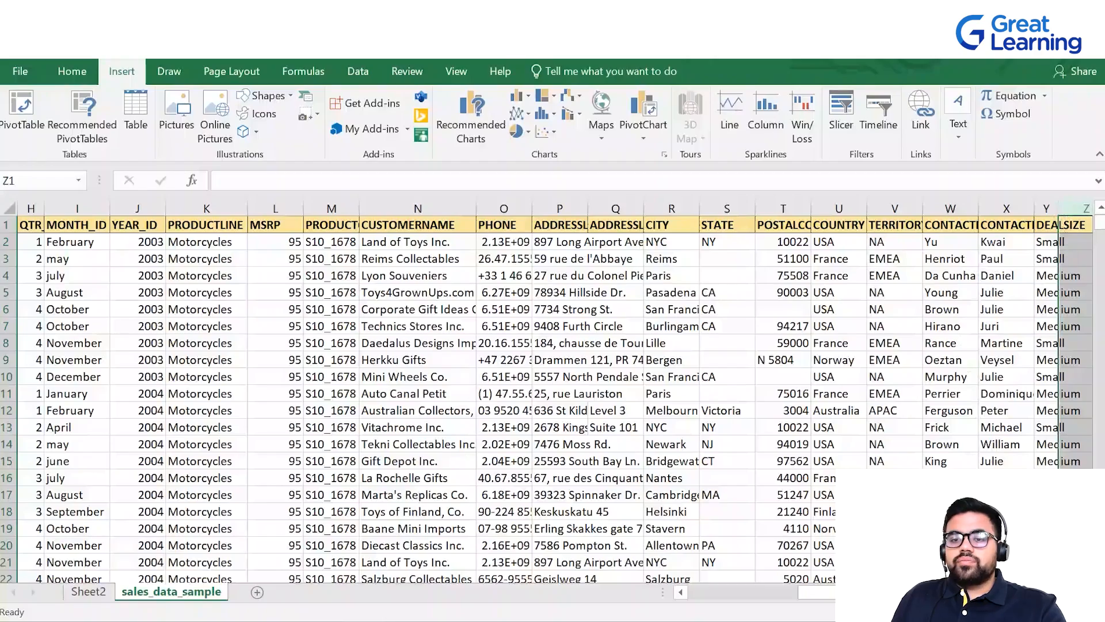
scroll(713, 535, "left", 3)
left_click(294, 444)
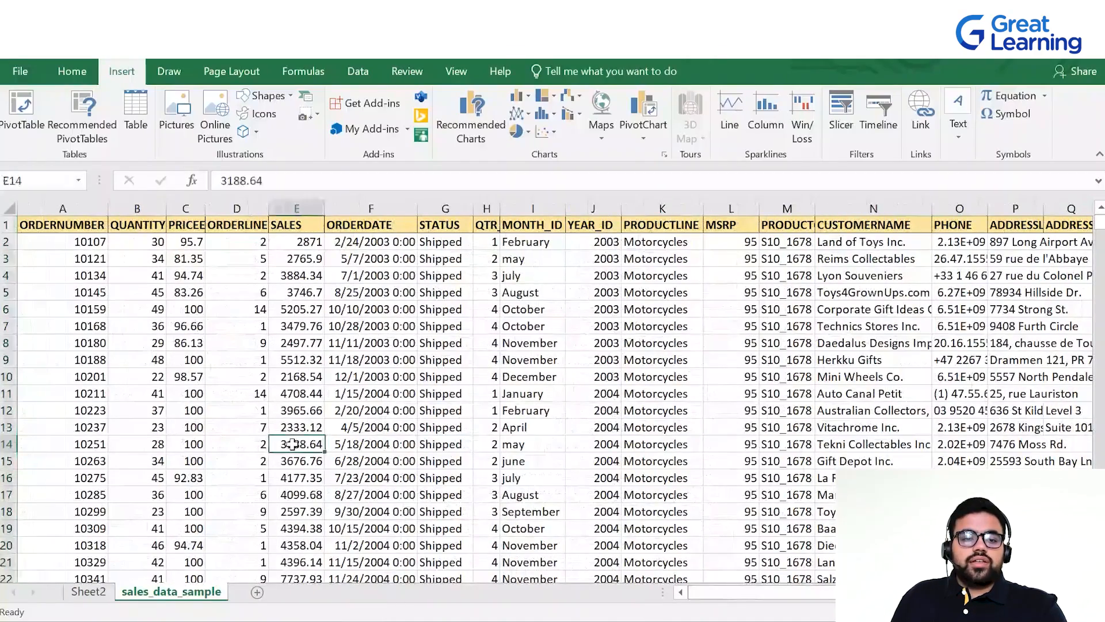
left_click(23, 110)
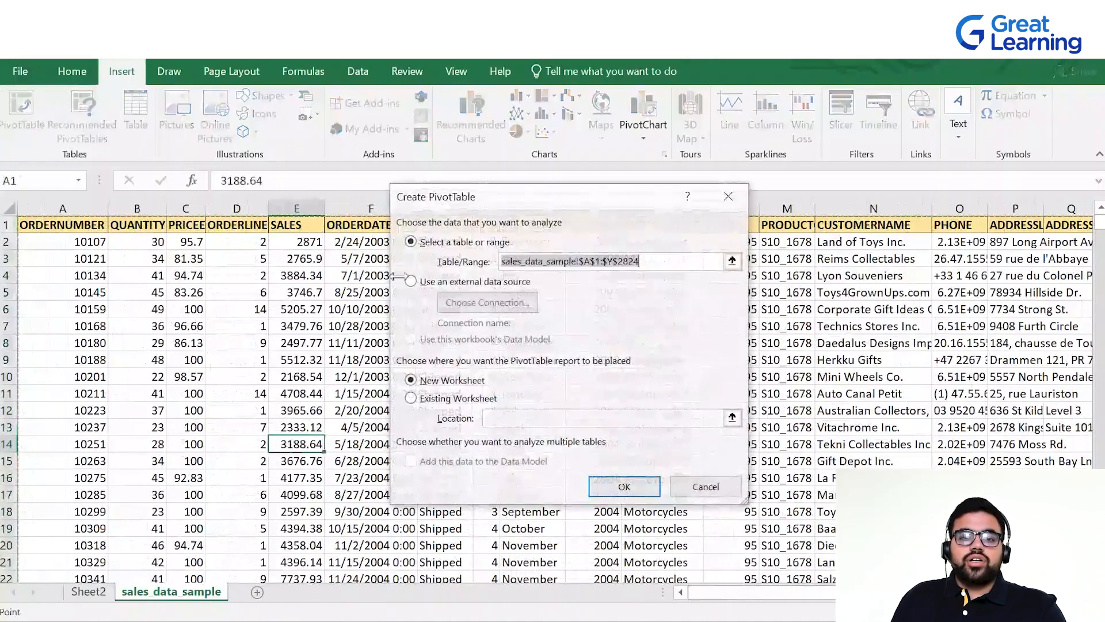
left_click(624, 487)
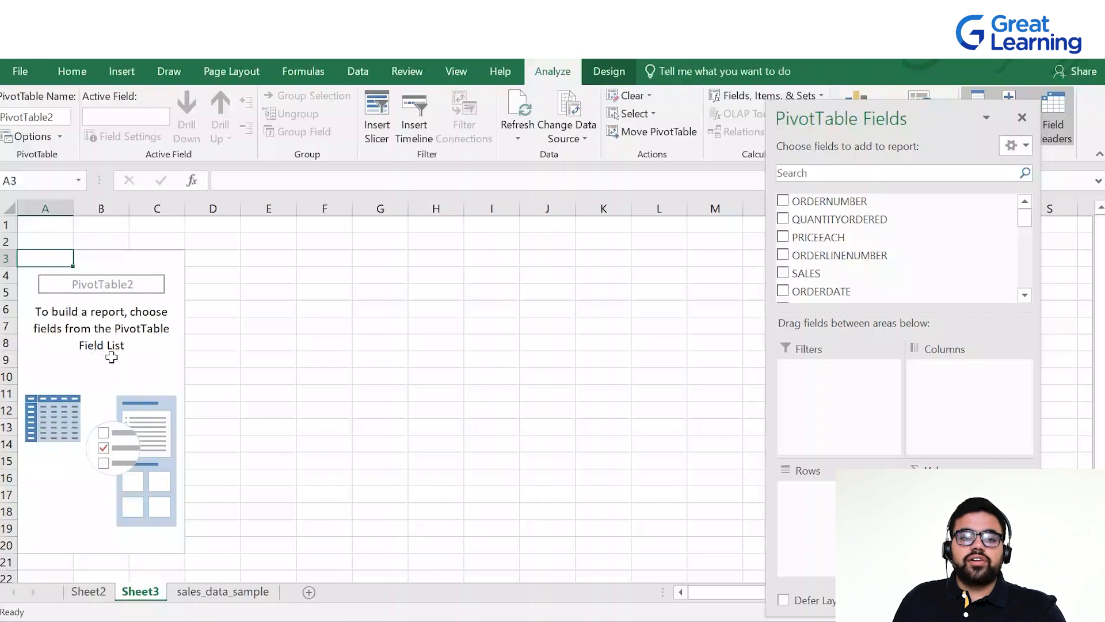
- Float the PivotTable Fields list over the sheet and check the data's header row
left_click_drag(939, 120, 637, 84)
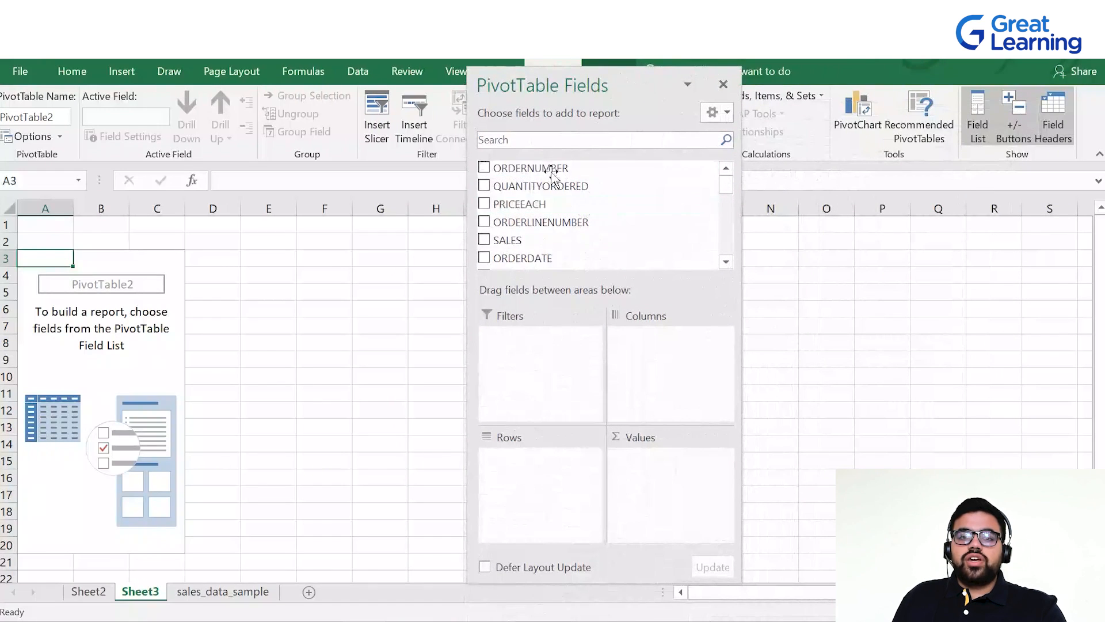
scroll(552, 208, "down", 4)
scroll(552, 208, "down", 3)
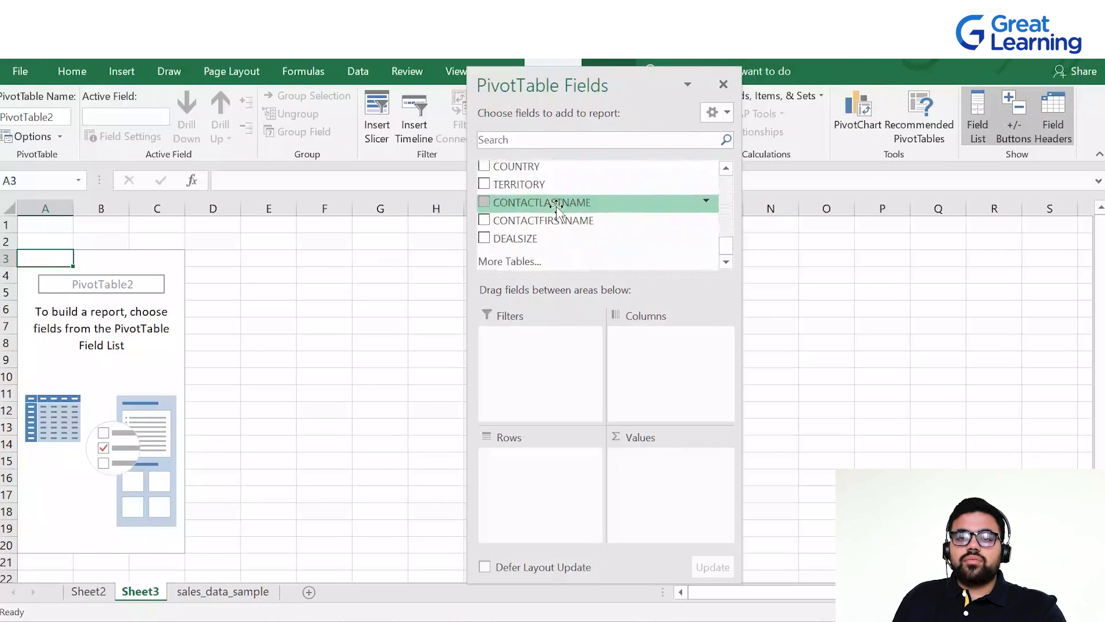
left_click(220, 591)
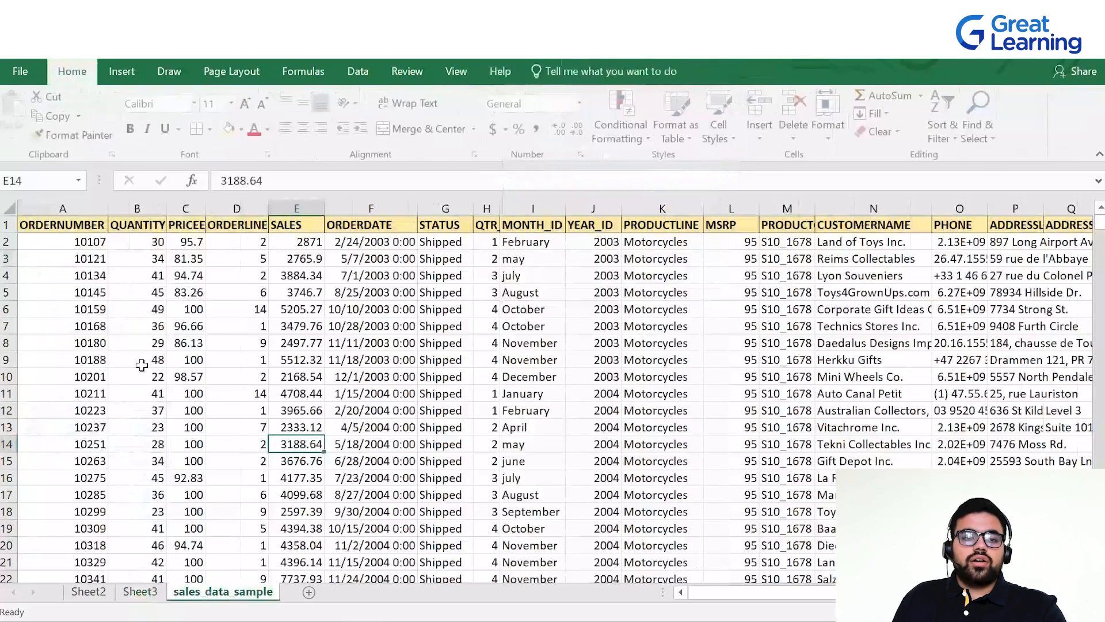
left_click(5, 225)
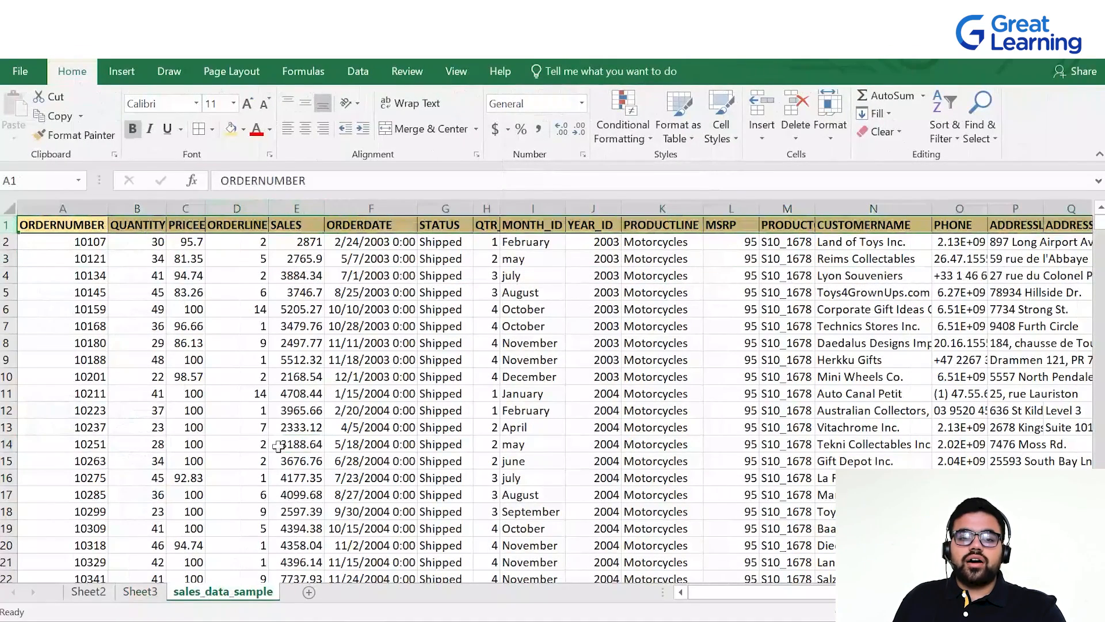
- Back on Sheet3, reposition the floating field list further to the right
left_click(141, 591)
scroll(576, 230, "up", 8)
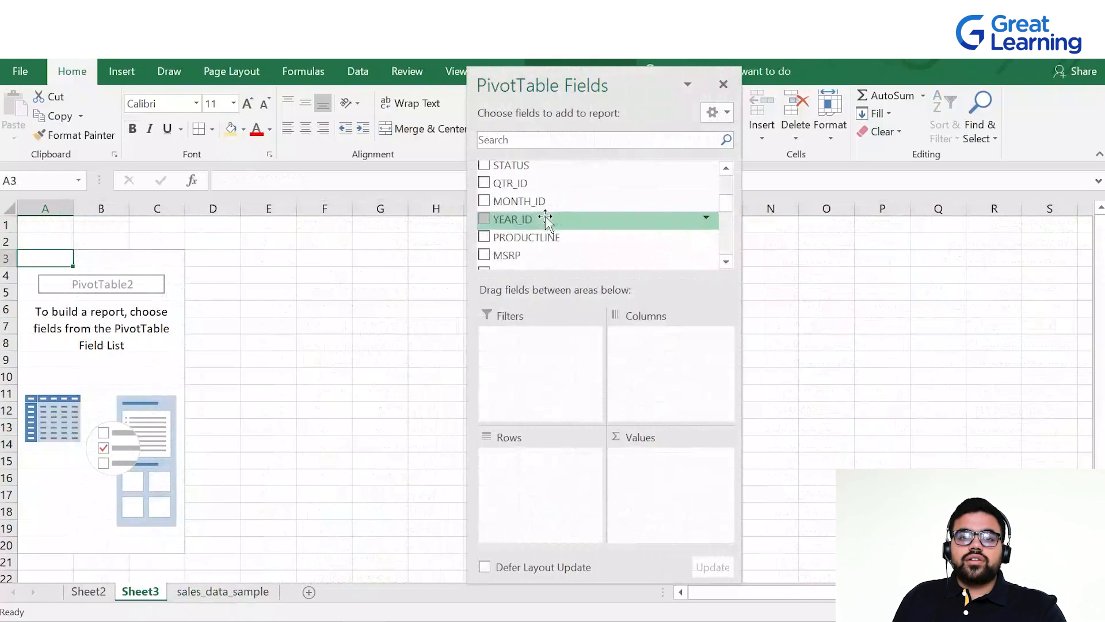
scroll(590, 242, "down", 7)
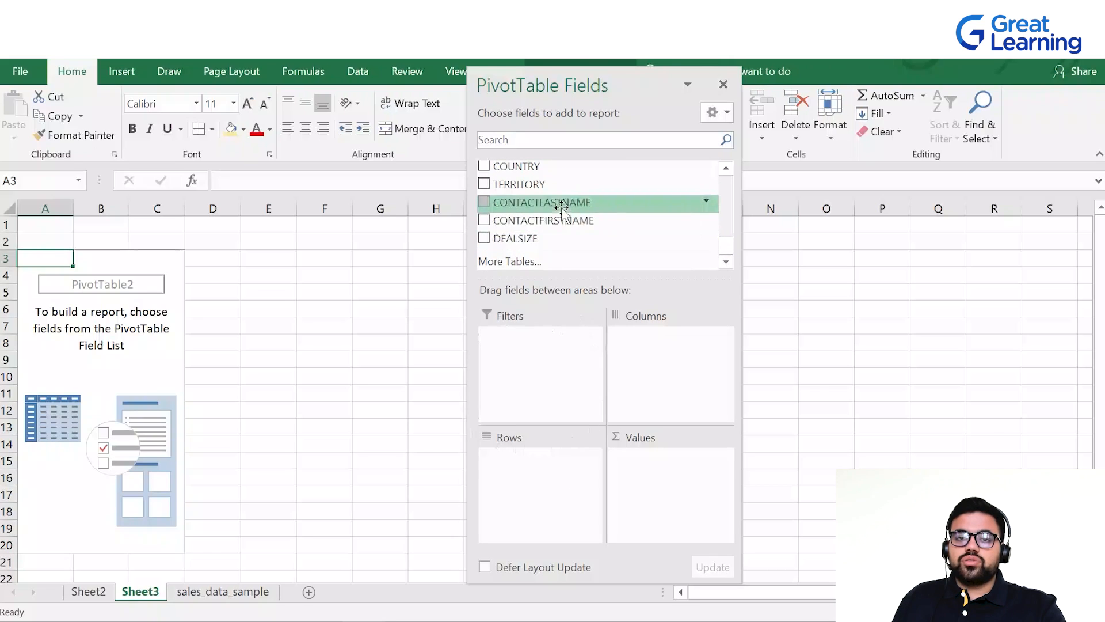
scroll(557, 208, "up", 1)
left_click_drag(554, 196, 544, 253)
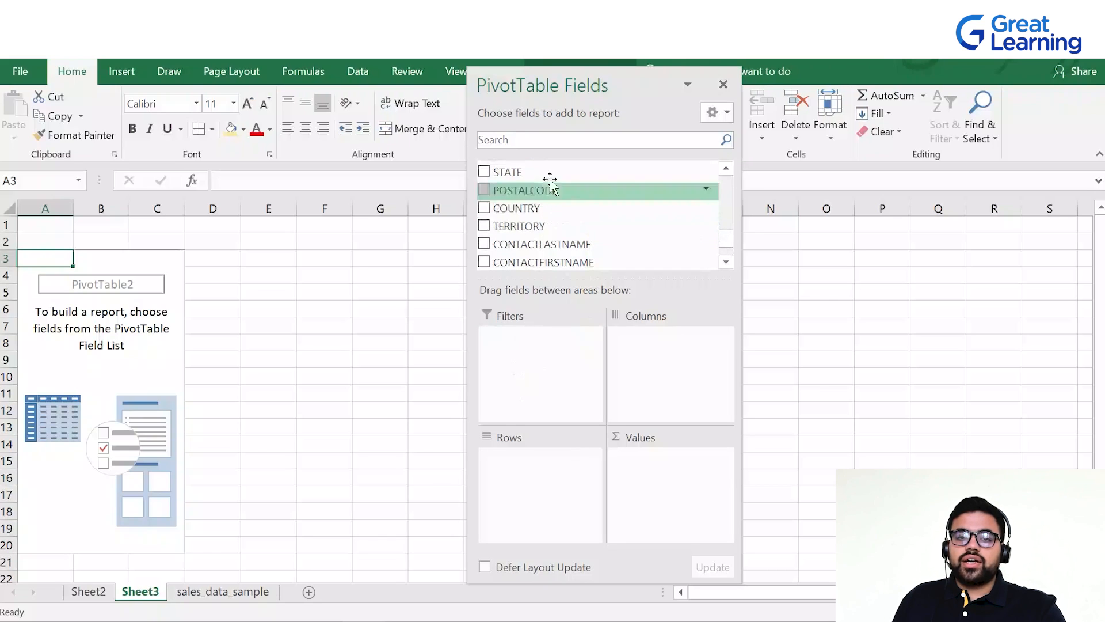
scroll(554, 198, "up", 5)
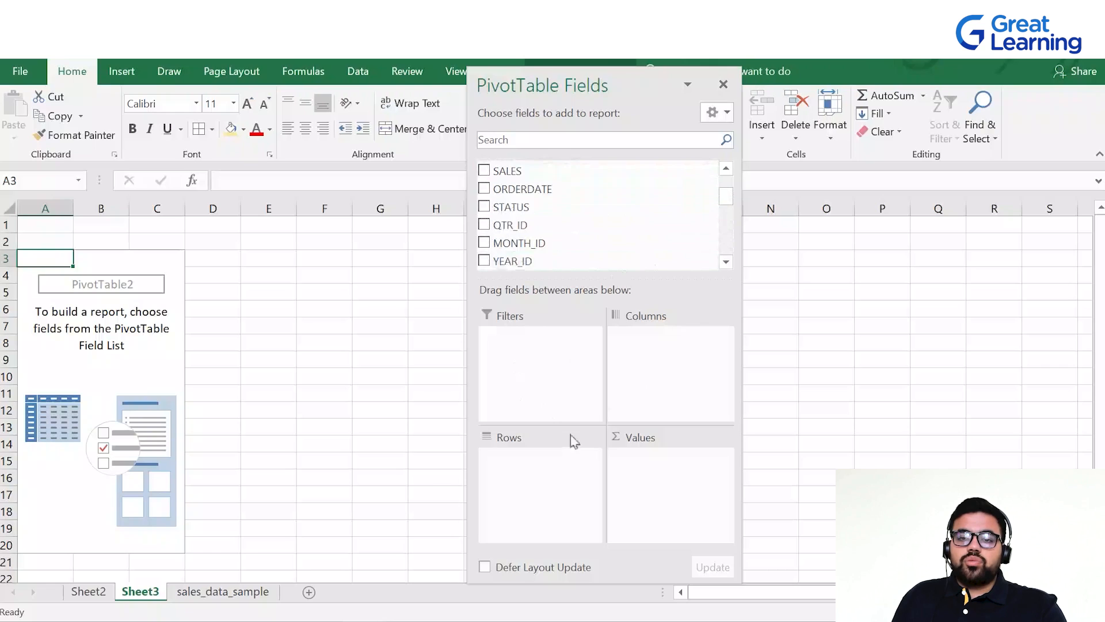
left_click_drag(646, 87, 804, 74)
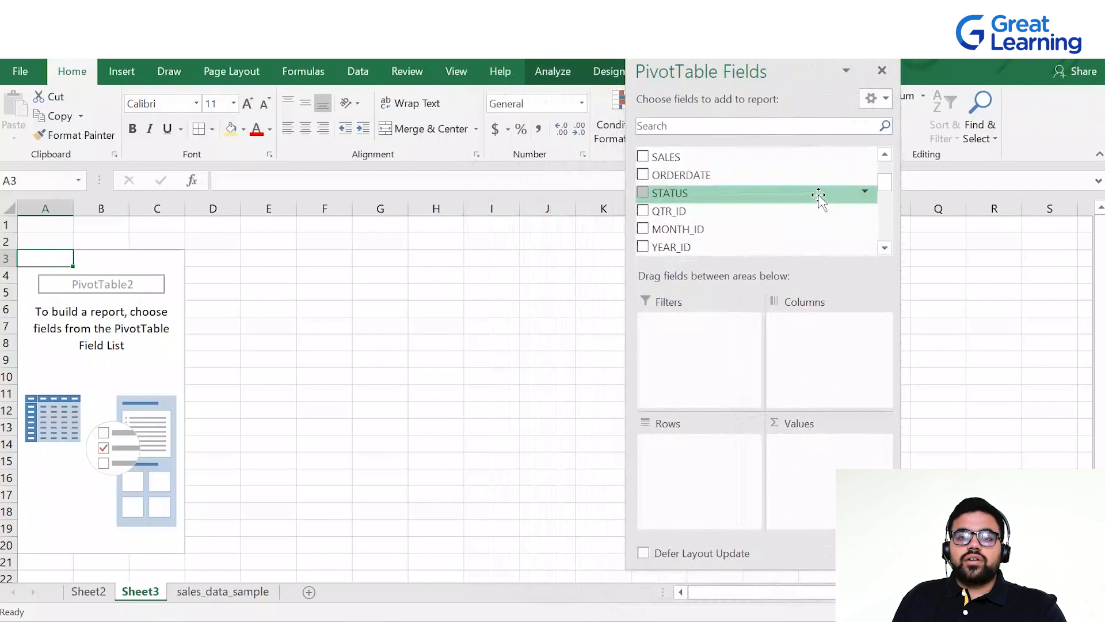
scroll(800, 170, "up", 1)
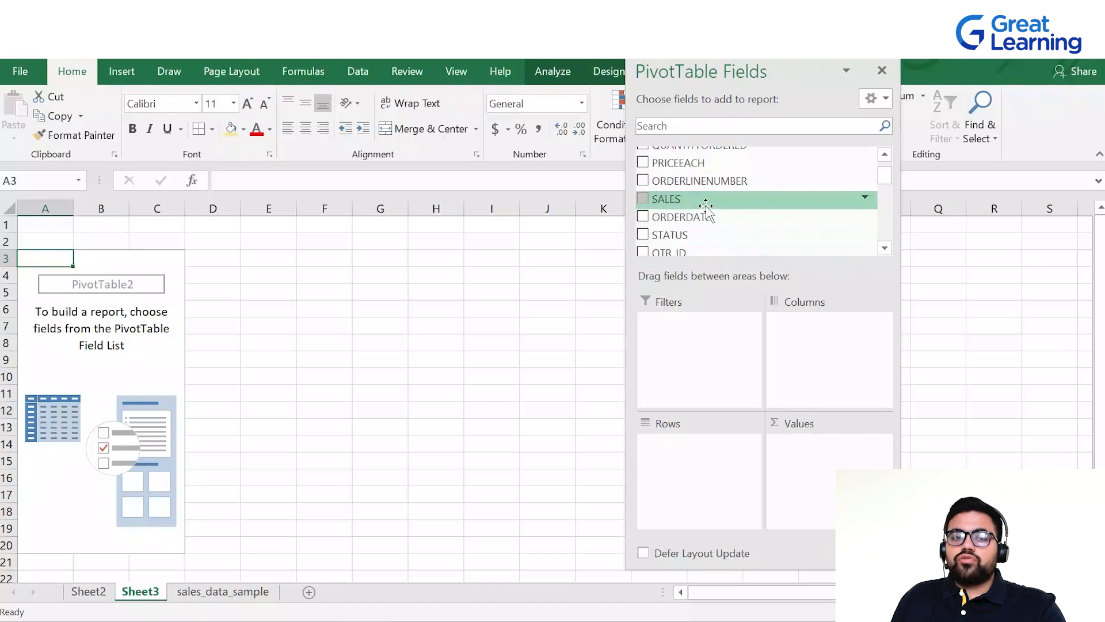
- Add SALES to Values and PRODUCTLINE to Rows in the pivot
left_click_drag(666, 198, 812, 460)
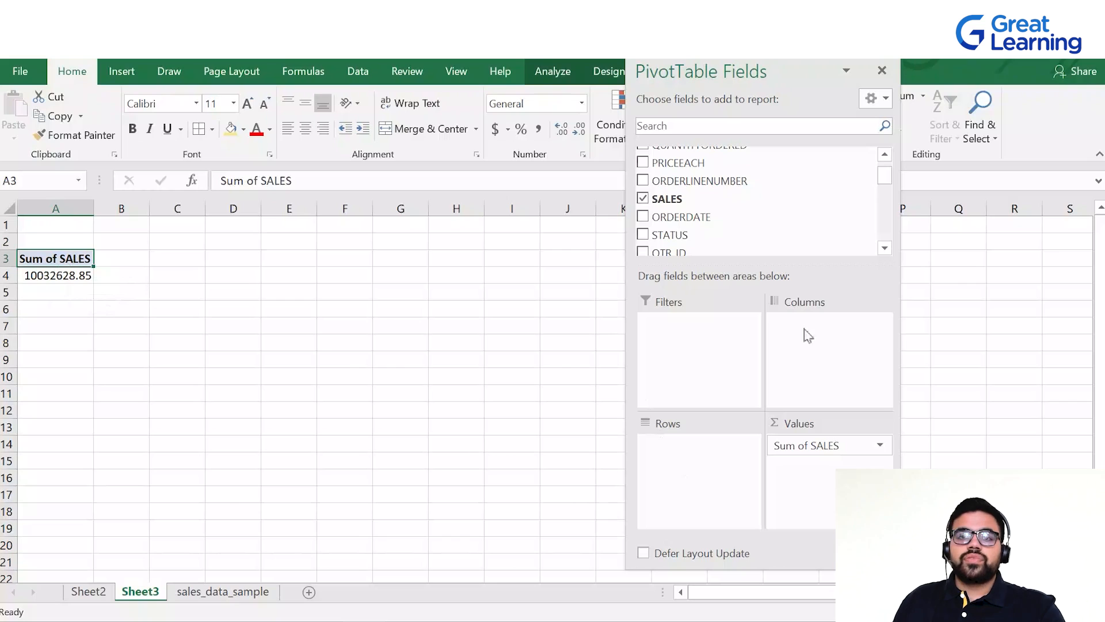
scroll(796, 217, "down", 3)
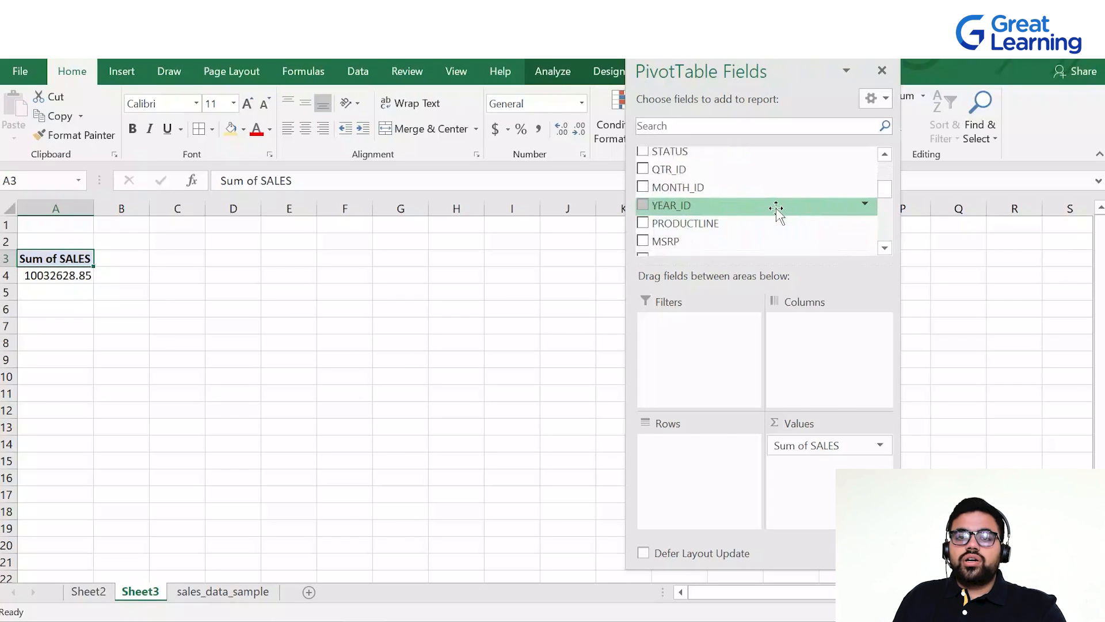
left_click_drag(742, 226, 716, 461)
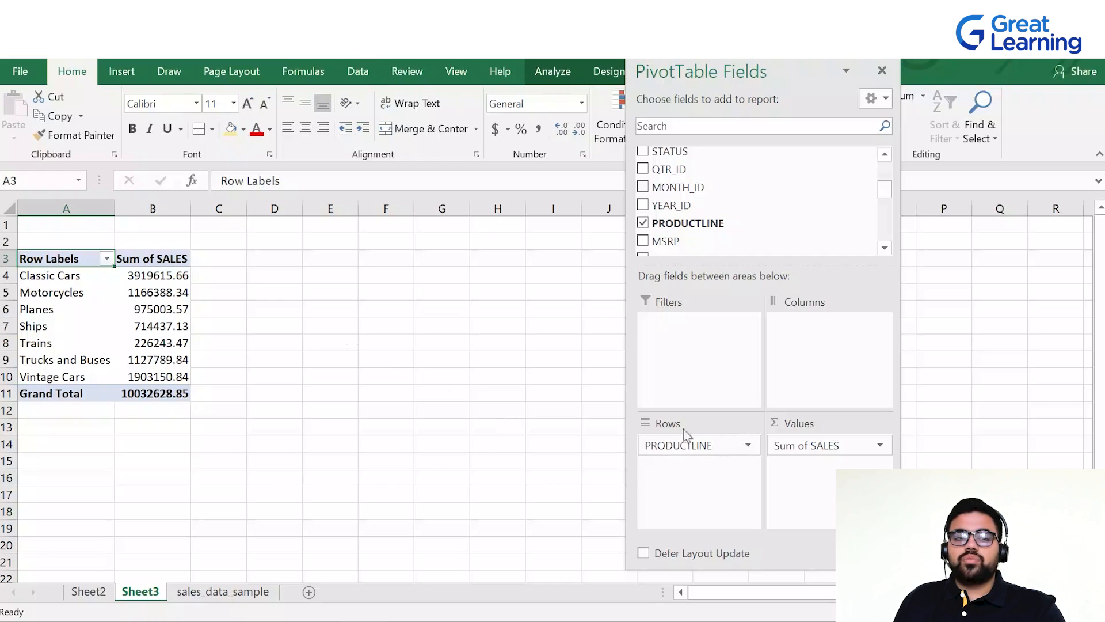
- Point out the seven product-line rows, from Classic Cars down to Vintage Cars
left_click(17, 278)
left_click(48, 294)
left_click(53, 307)
left_click(56, 278)
left_click(57, 293)
left_click(47, 311)
left_click(38, 330)
left_click(38, 345)
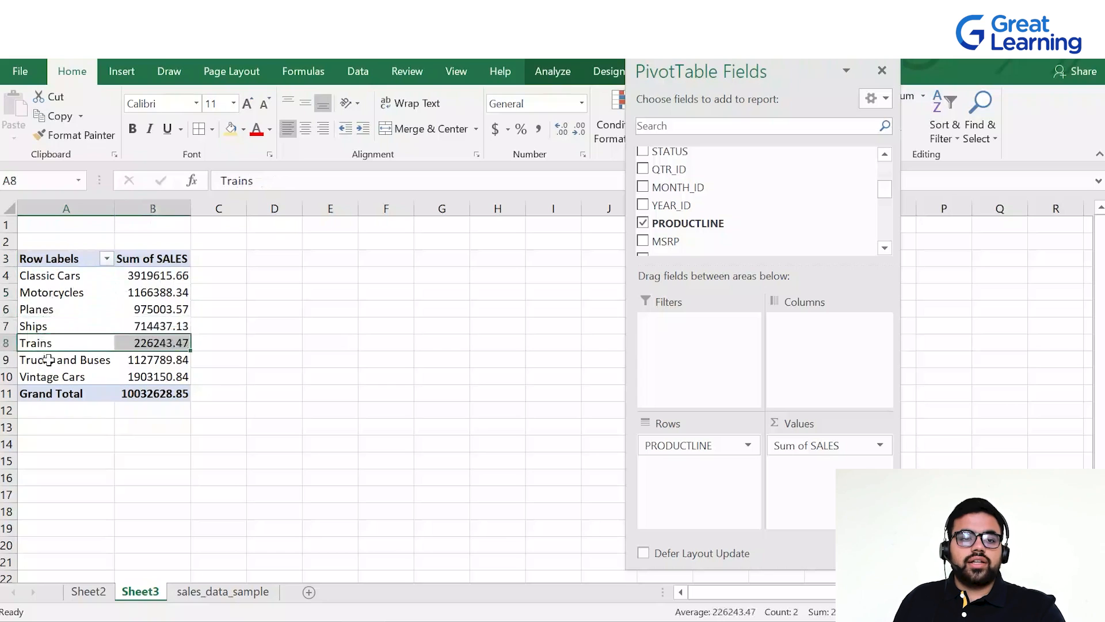
left_click(49, 361)
left_click(55, 377)
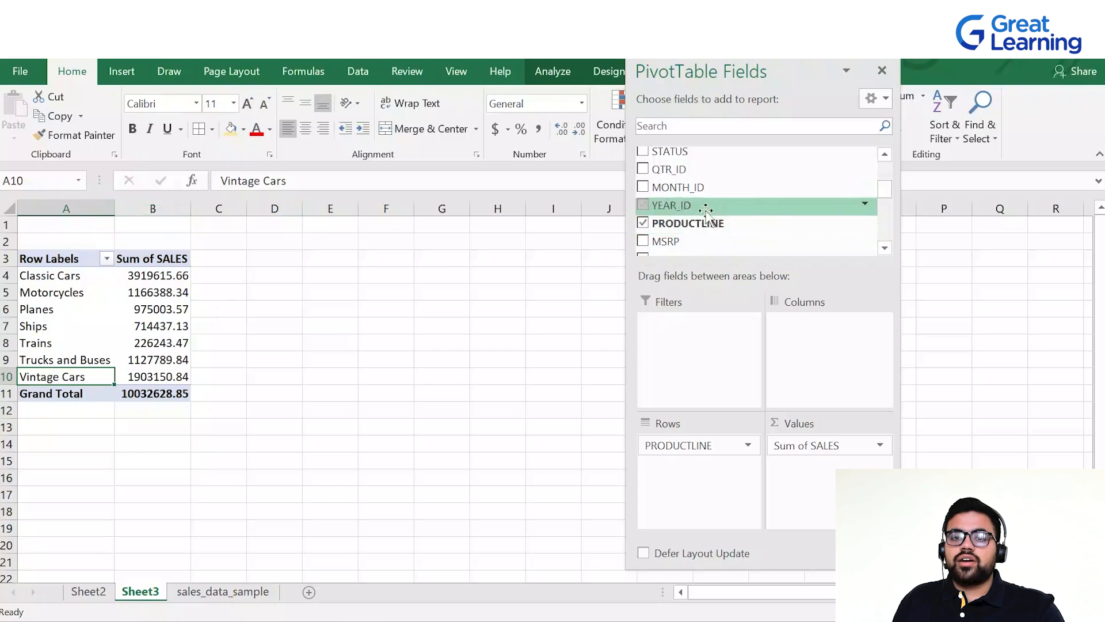
- Add MONTH_ID as column labels and inspect the Classic Cars, Vintage Cars and Ships rows
left_click_drag(700, 188, 812, 333)
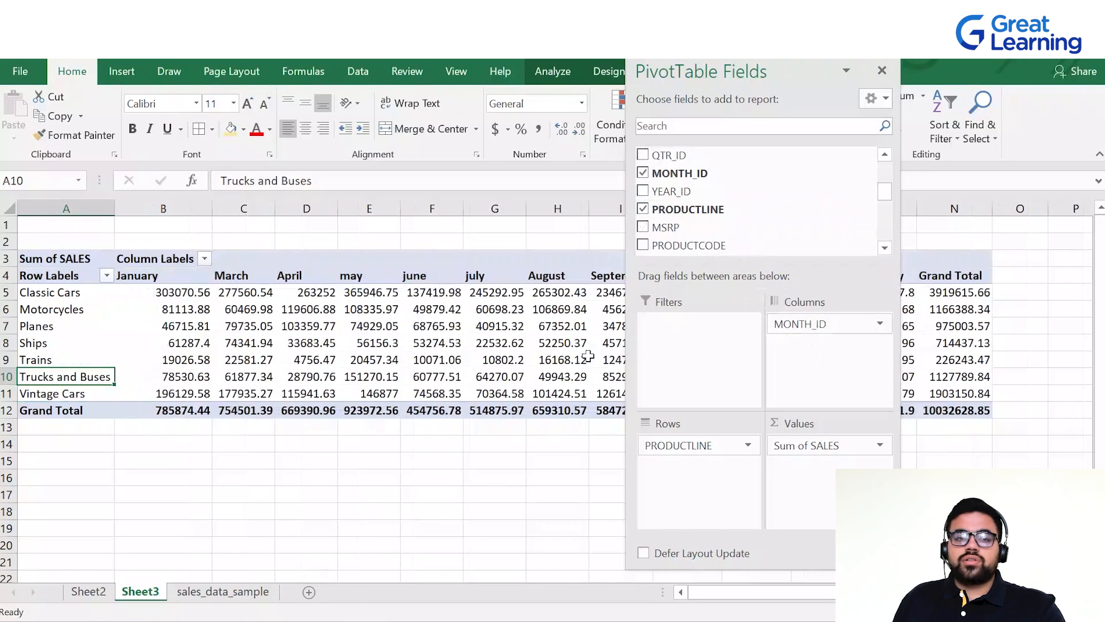
left_click_drag(792, 79, 1096, 124)
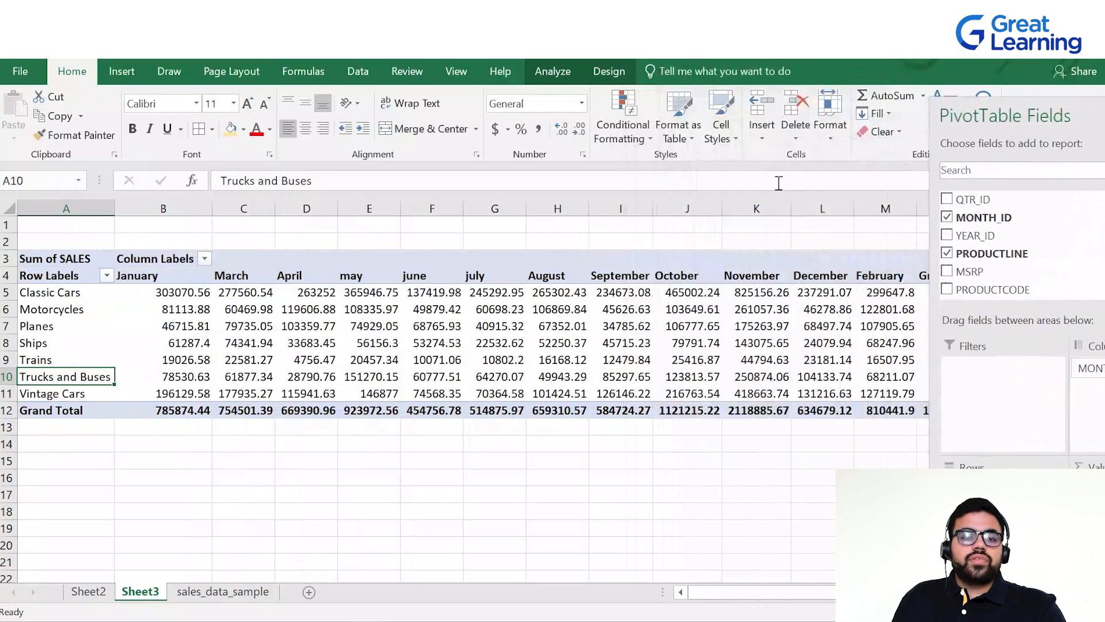
left_click(173, 296)
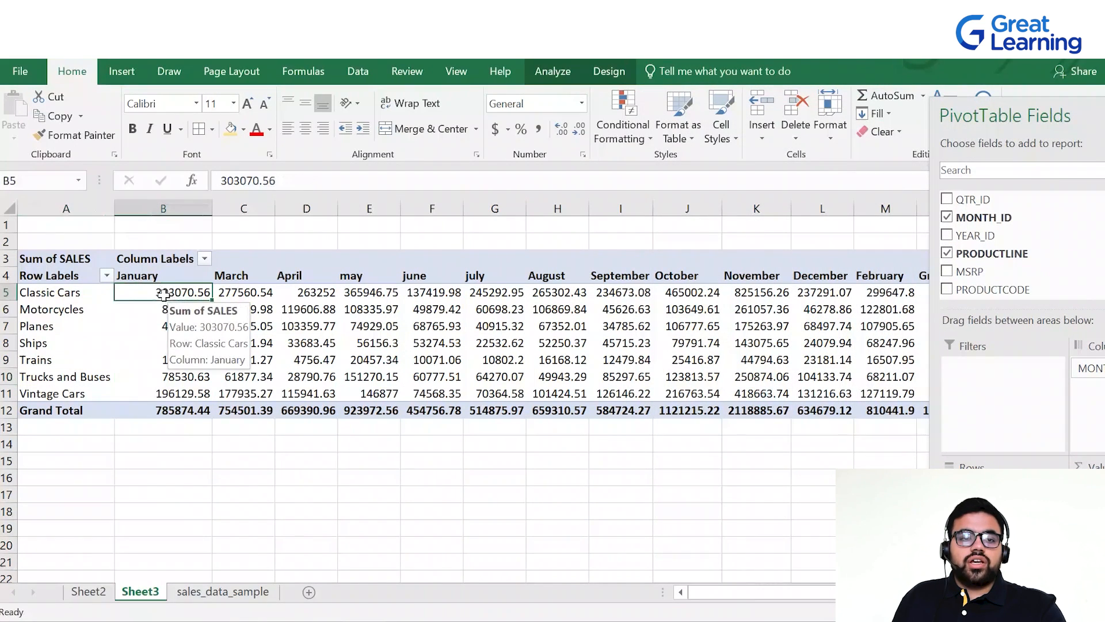
left_click(100, 399)
left_click(32, 342)
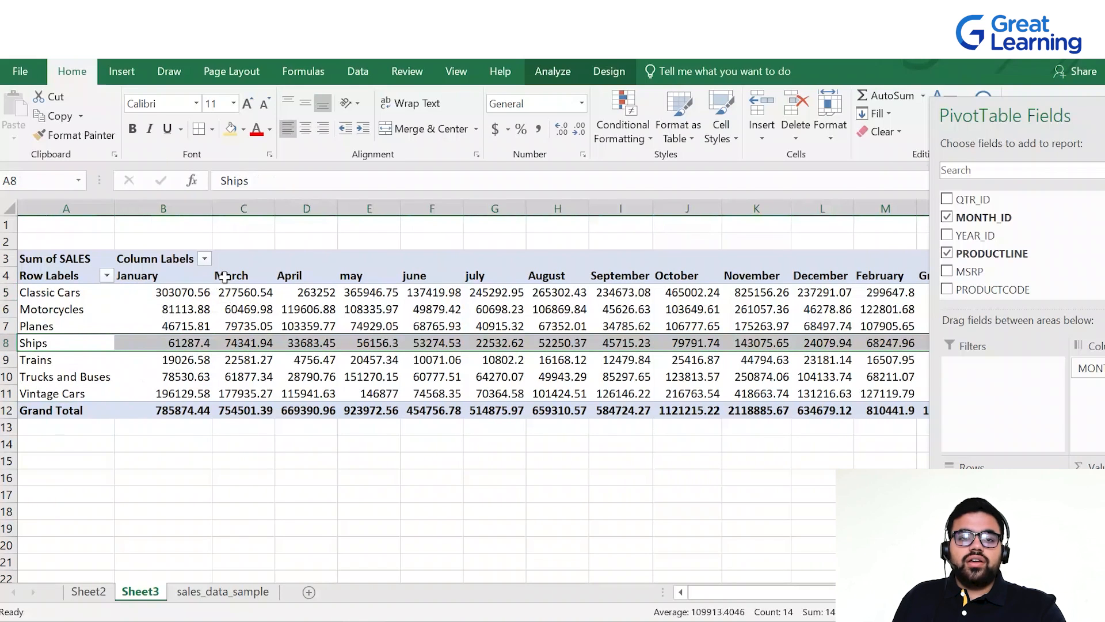
- Point out the January, March, April and June columns, then float the field list over the sheet
left_click(163, 275)
left_click(230, 275)
left_click(293, 270)
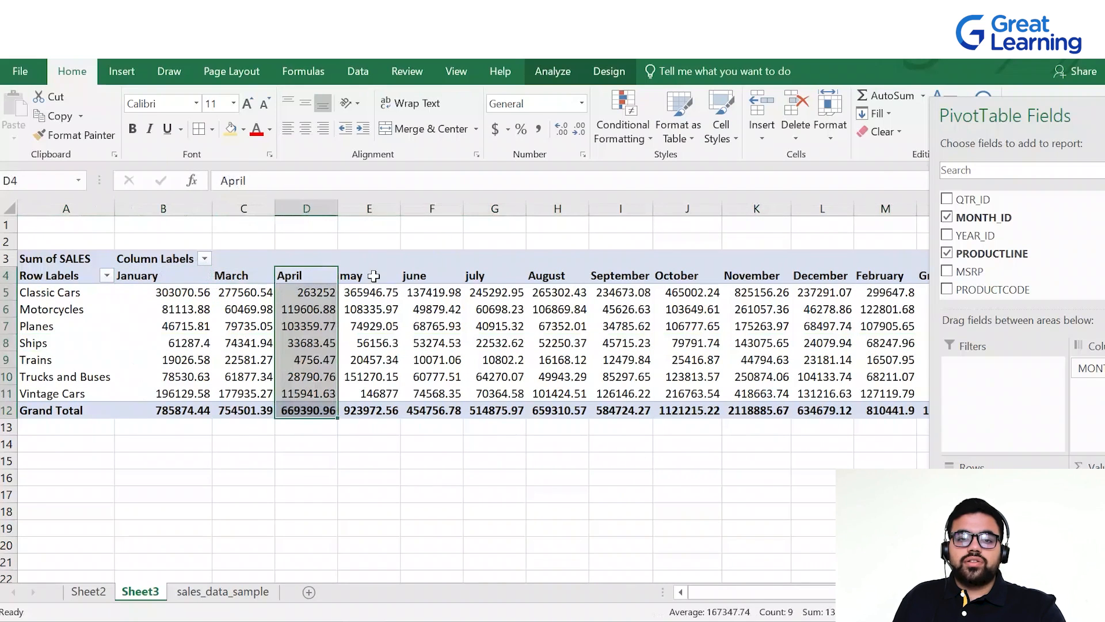
left_click(406, 268)
left_click_drag(1017, 116, 662, 72)
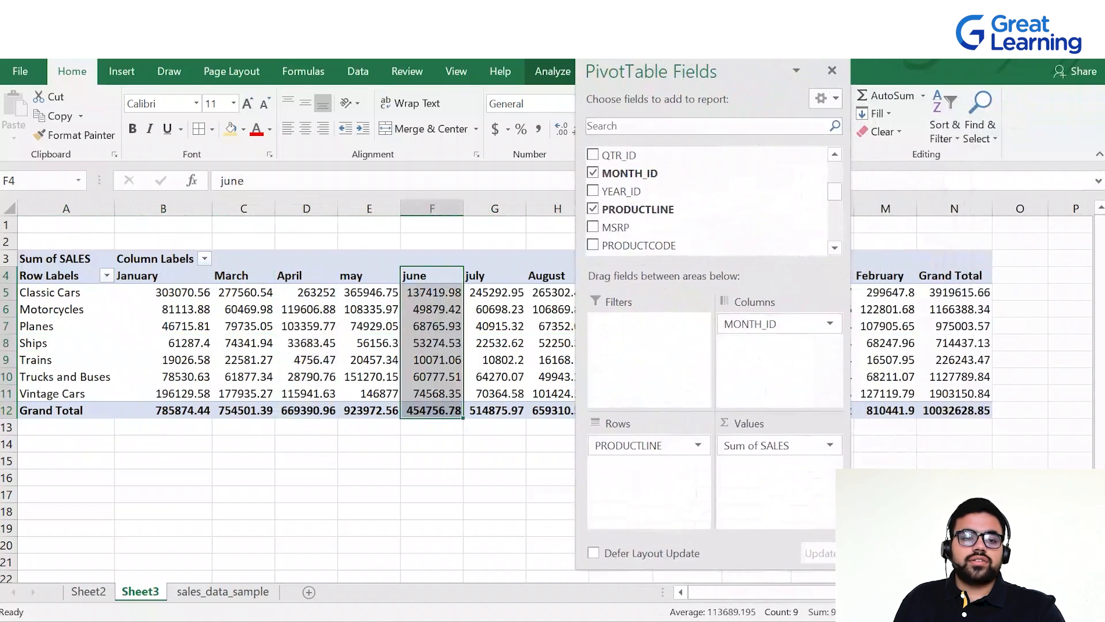
- After comparing with Sheet2, move MONTH_ID into rows so product lines run across the columns
left_click(89, 591)
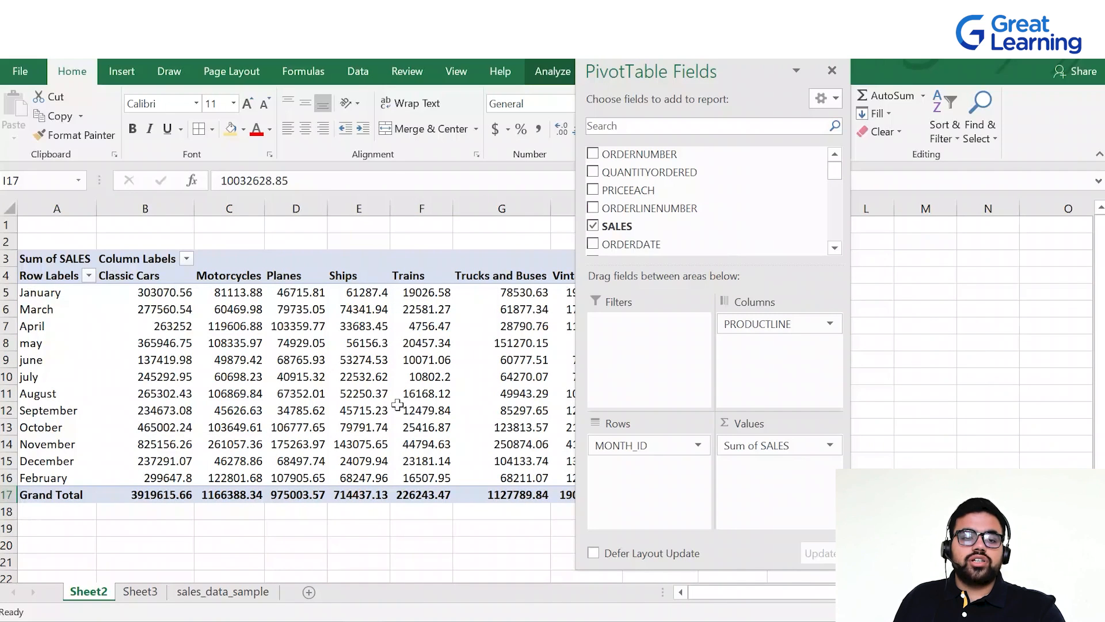
key("ctrl+Page_Down")
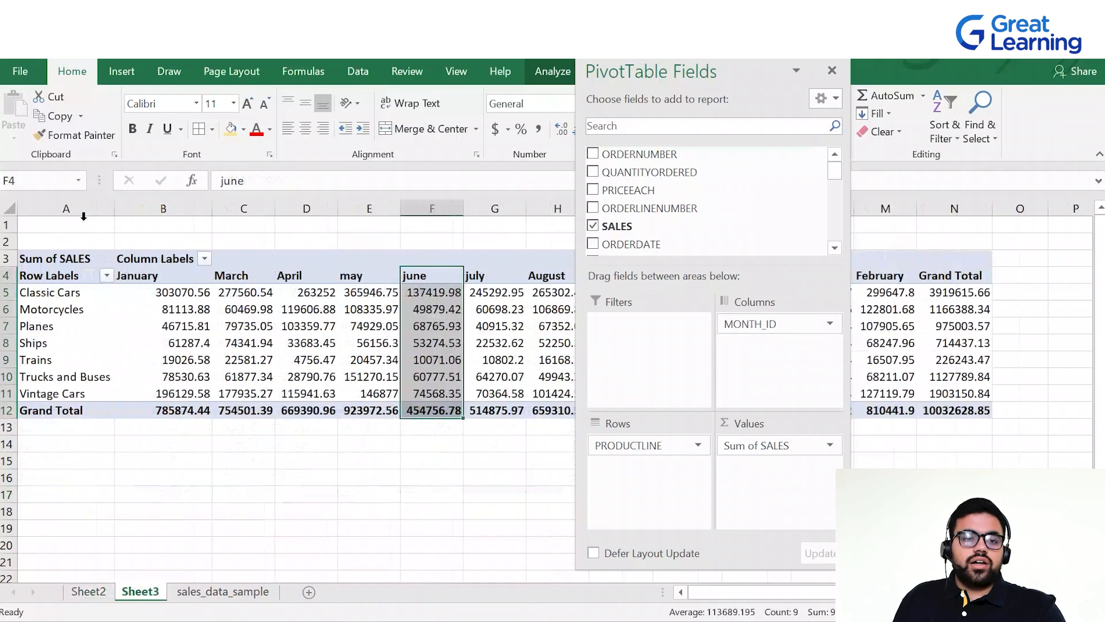
left_click_drag(741, 321, 768, 347)
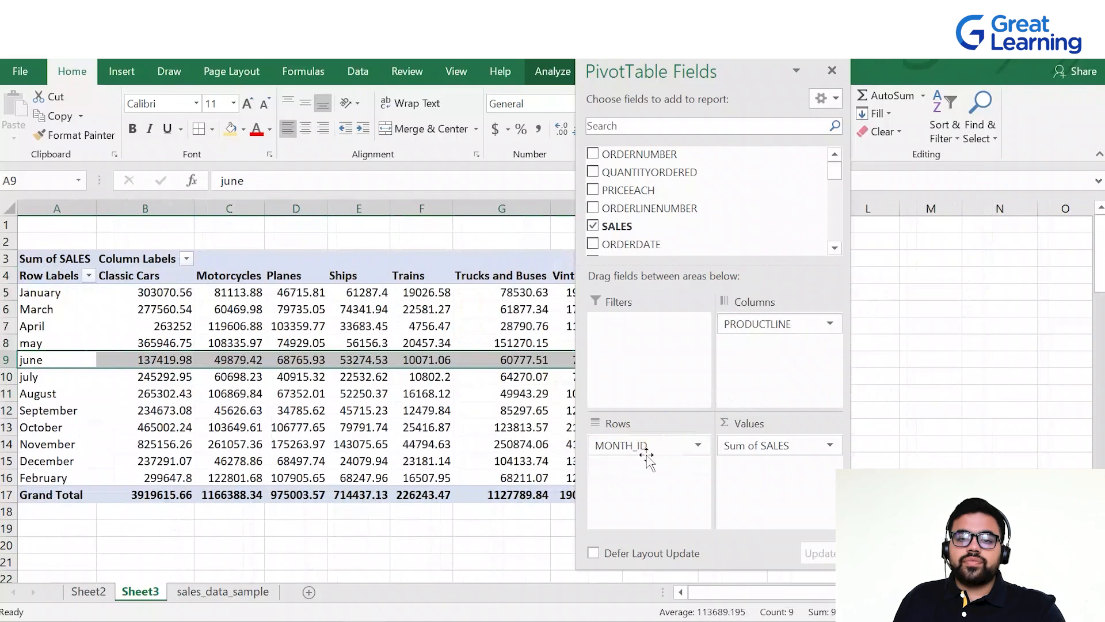
left_click(88, 591)
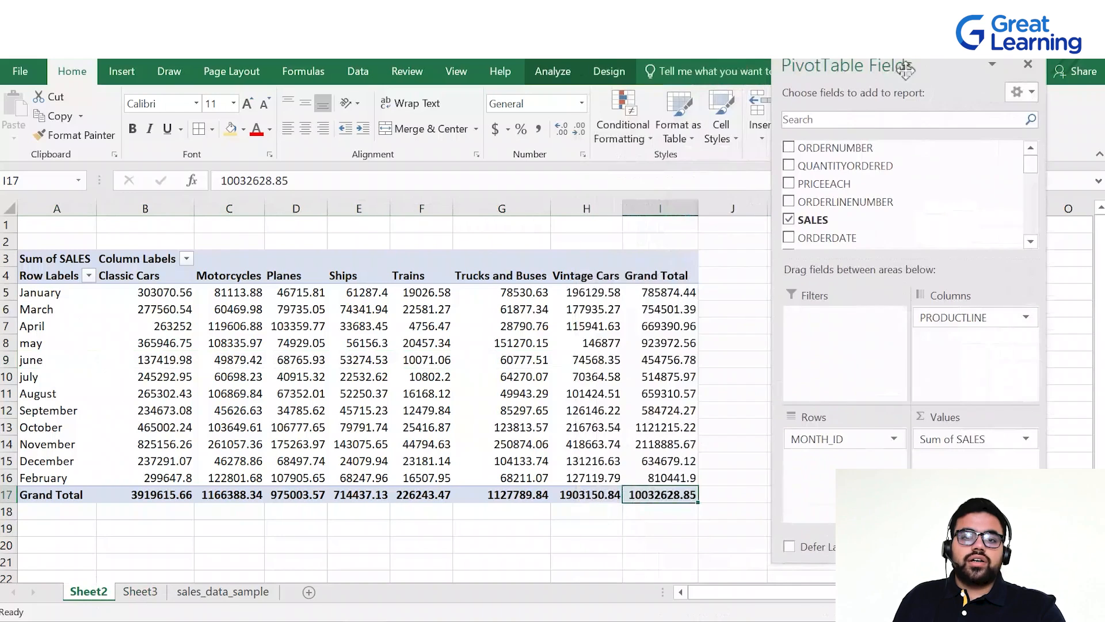
left_click(140, 591)
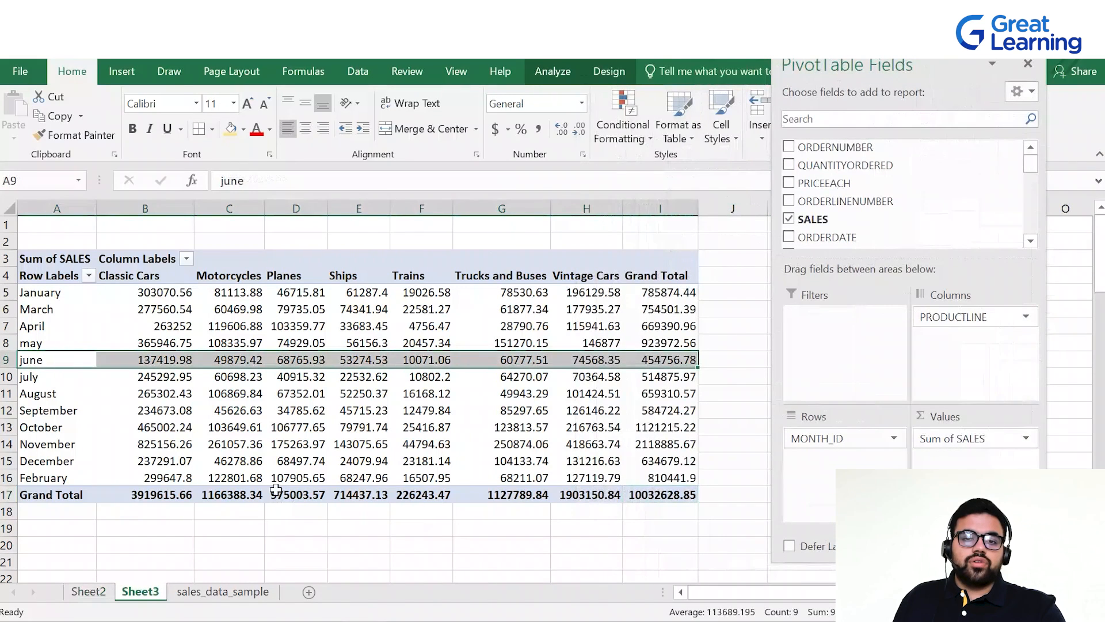
left_click(426, 411)
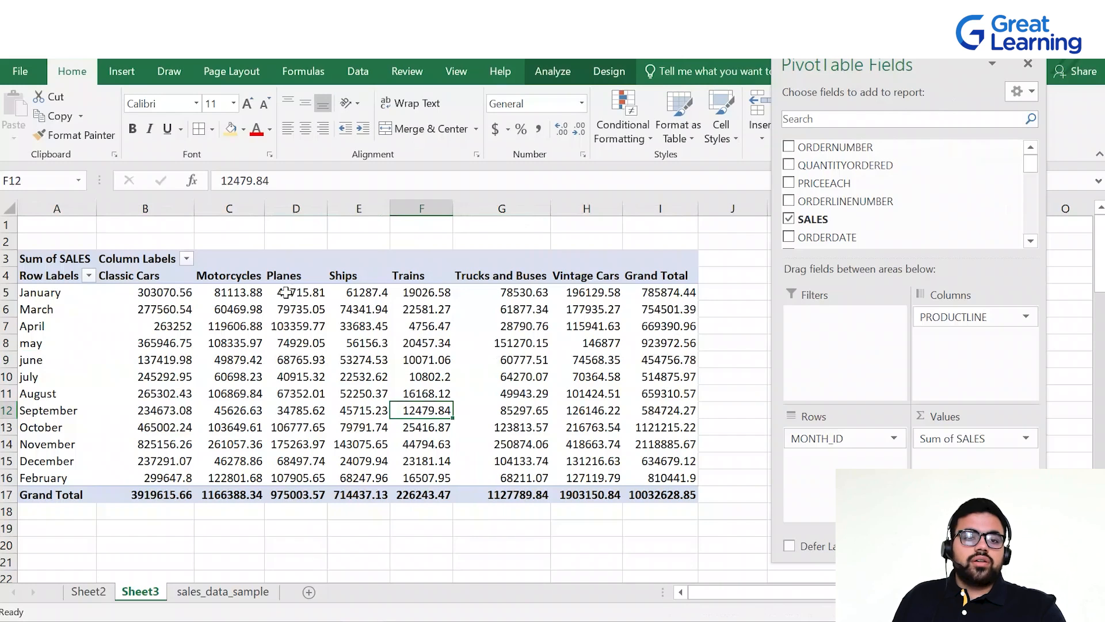
- Apply Accounting Number Format ($) to the pivot's Sum of SALES values
left_click_drag(185, 295, 656, 492)
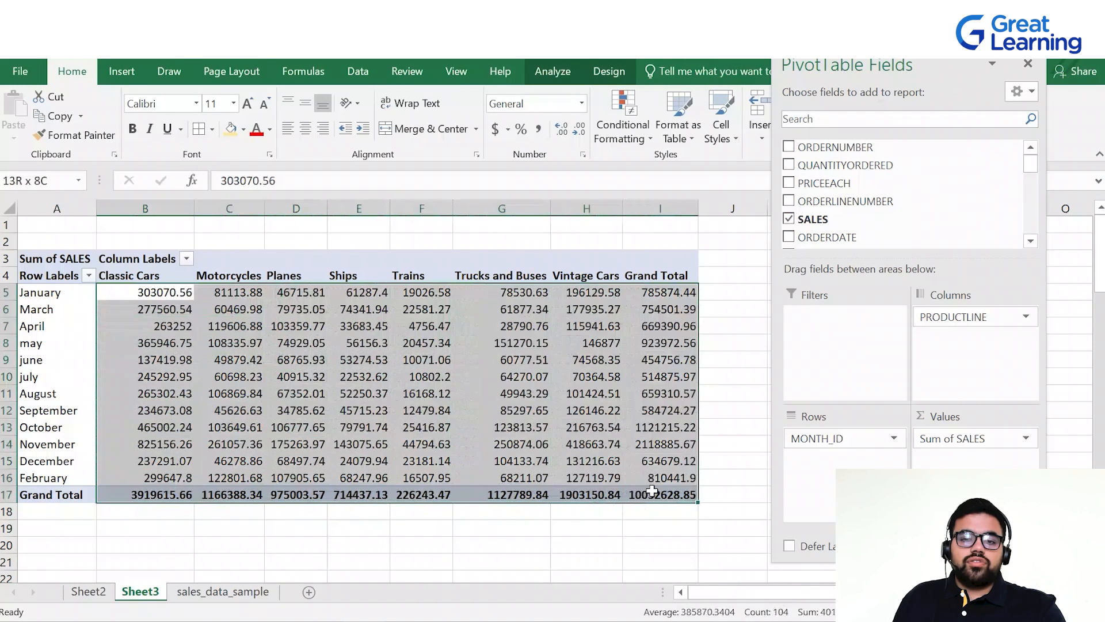
left_click(496, 129)
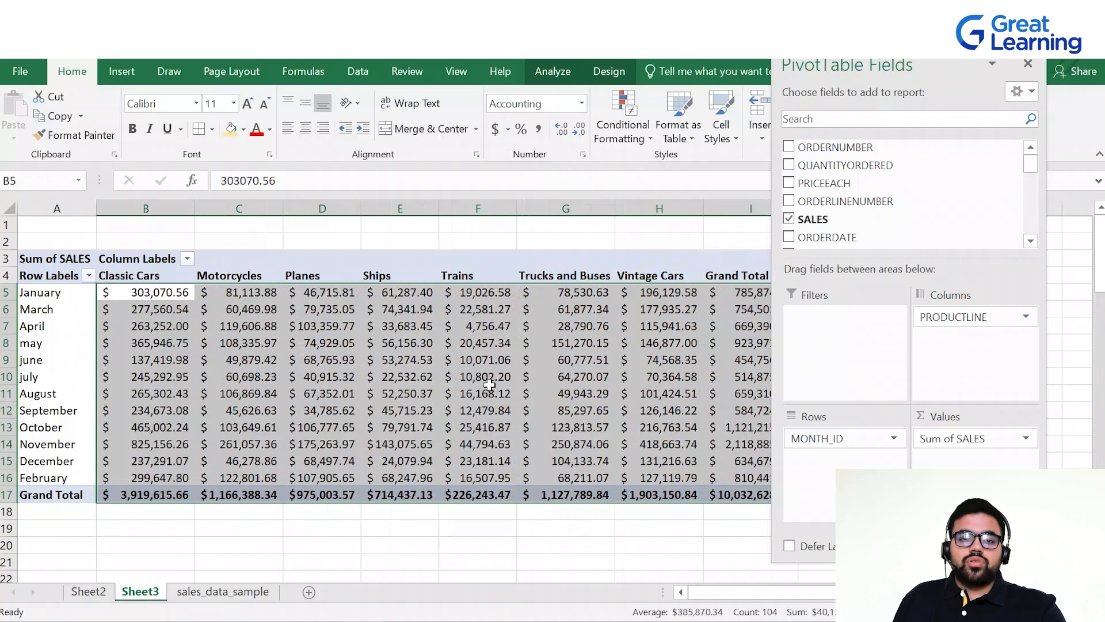
left_click(569, 541)
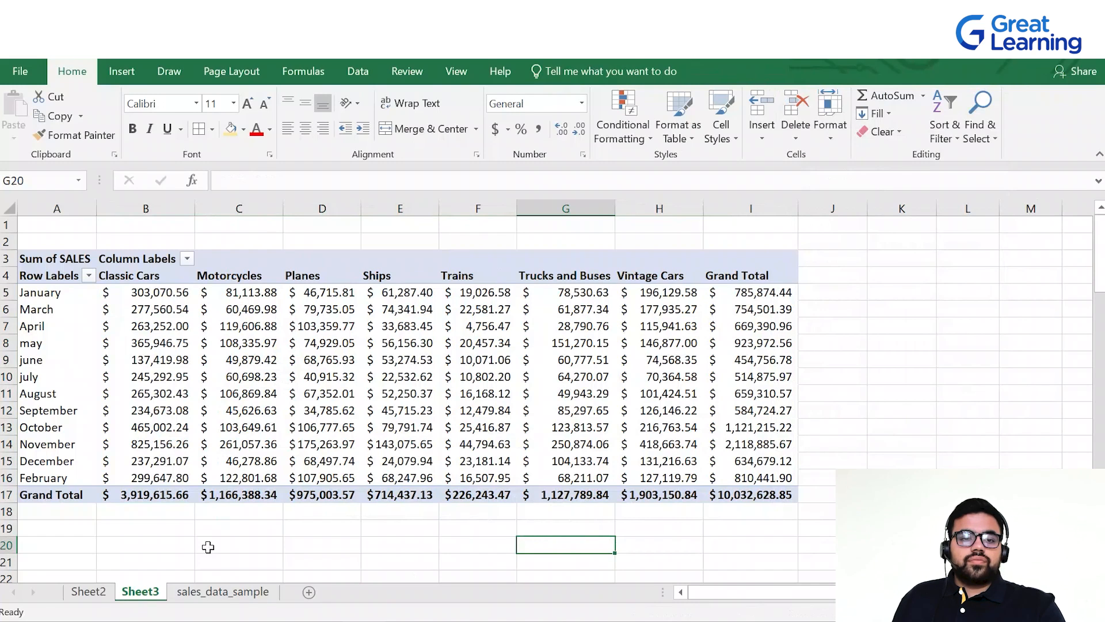
- Select the month labels January through February and the Classic Cars monthly values
left_click(322, 393)
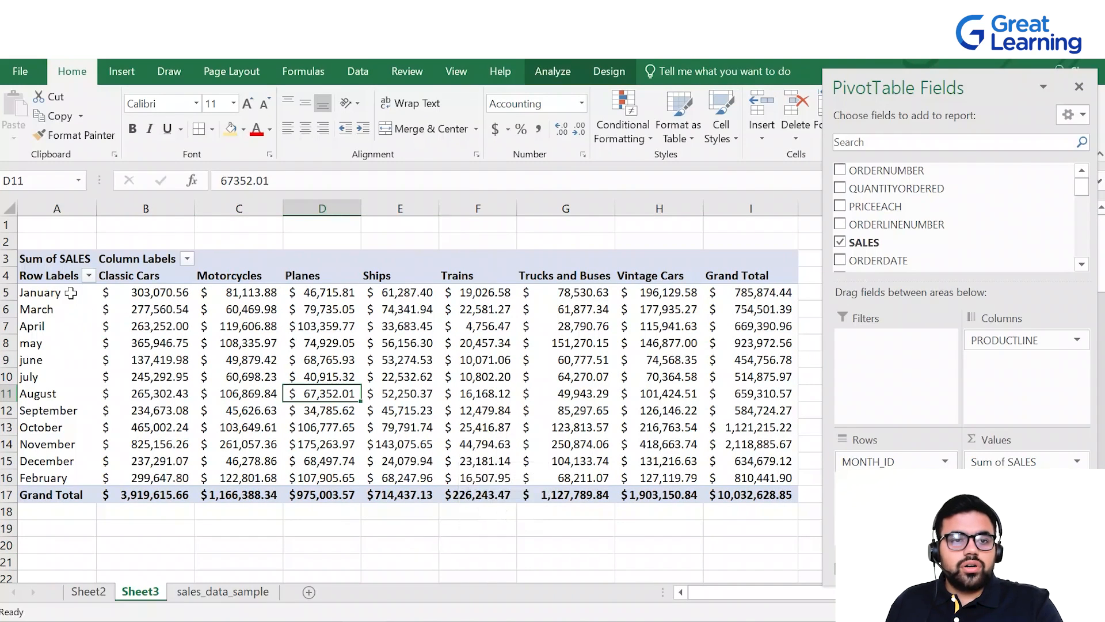
left_click_drag(70, 293, 58, 477)
left_click_drag(151, 308, 153, 472)
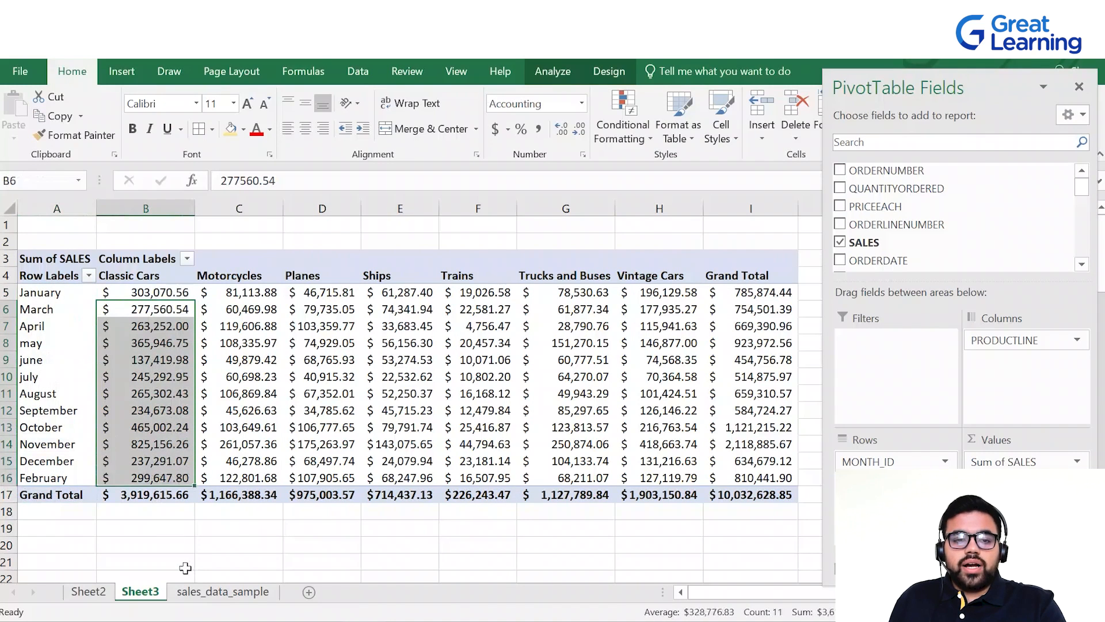
- On sales_data_sample, point out sample PRODUCTLINE, MONTH_ID and SALES values
left_click(206, 594)
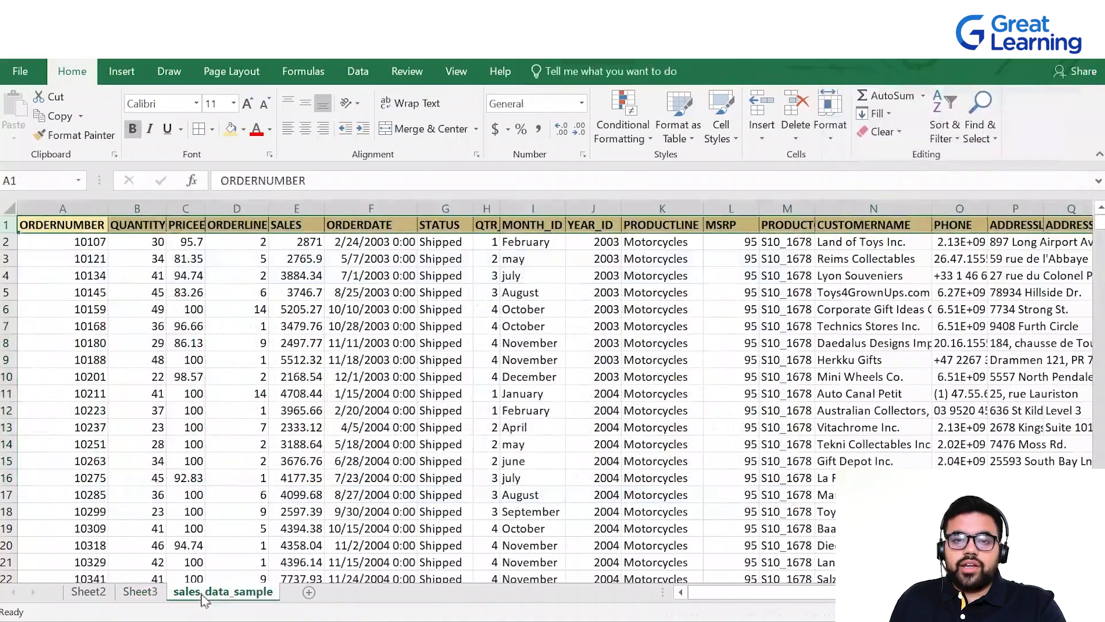
left_click(631, 319)
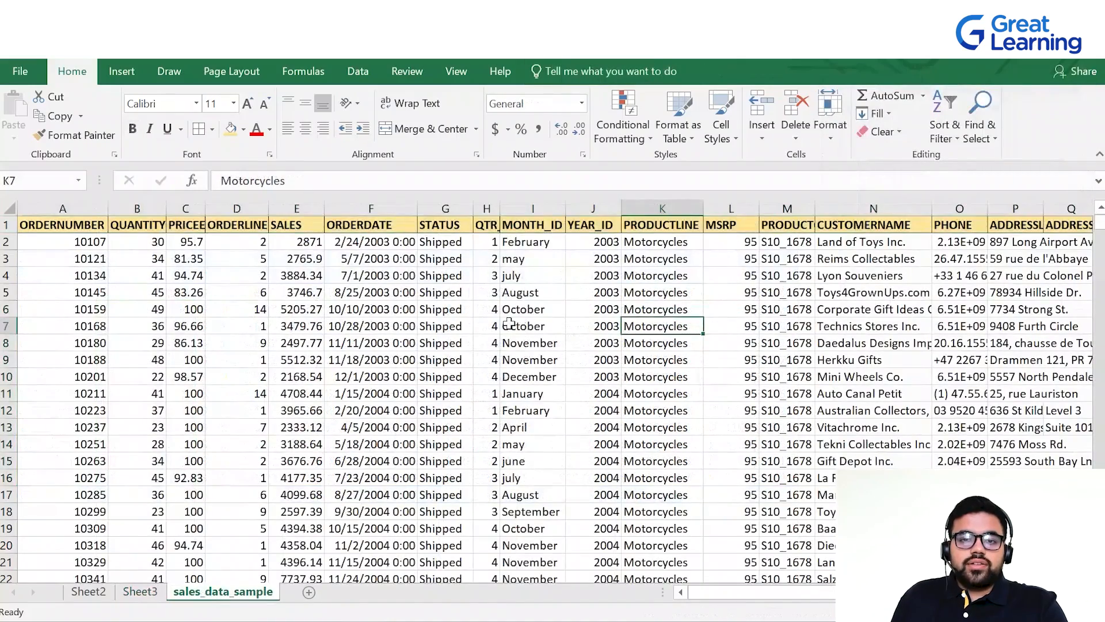
scroll(513, 325, "down", 2)
left_click(523, 394)
scroll(523, 394, "up", 2)
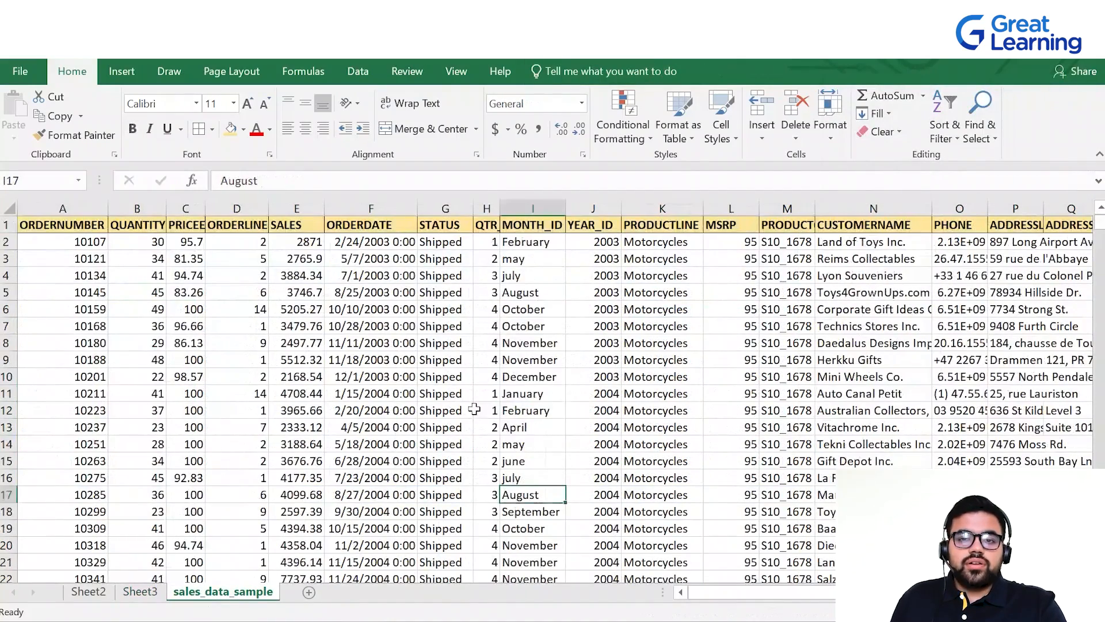
left_click(650, 322)
scroll(650, 333, "down", 1)
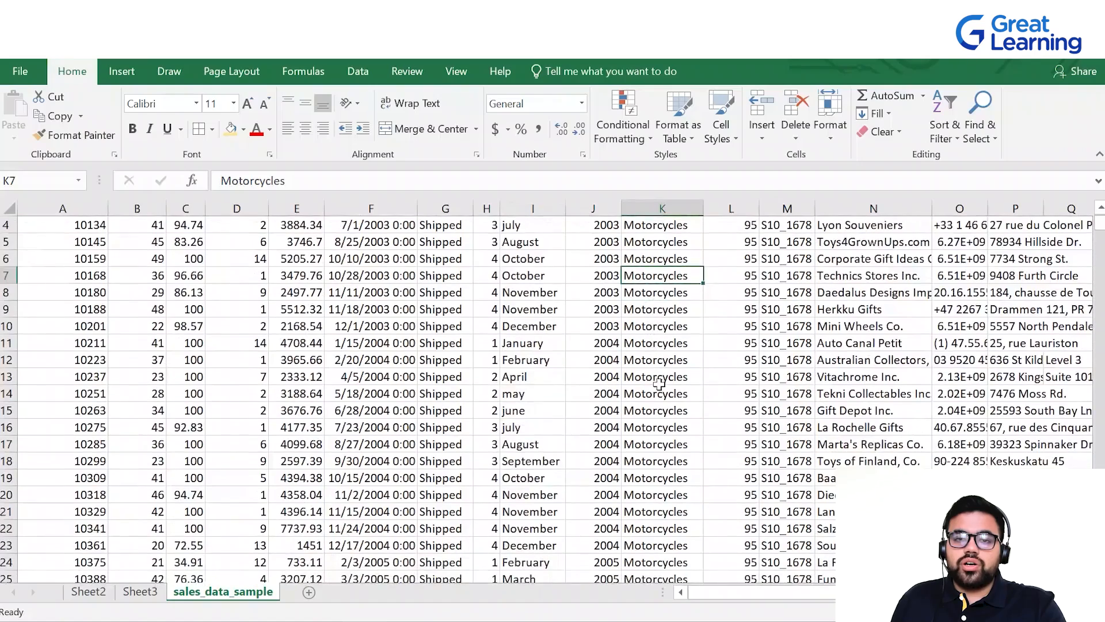
scroll(656, 374, "up", 1)
left_click(293, 311)
- Select the SALES and YEAR_ID columns and scroll through the order records
left_click(295, 209)
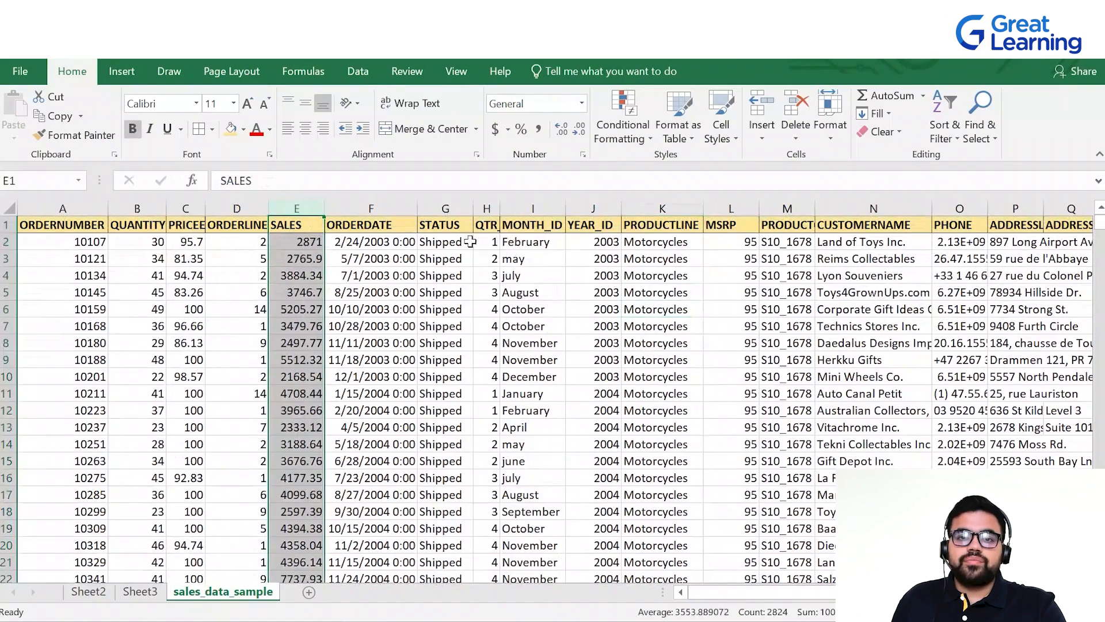
left_click(541, 311)
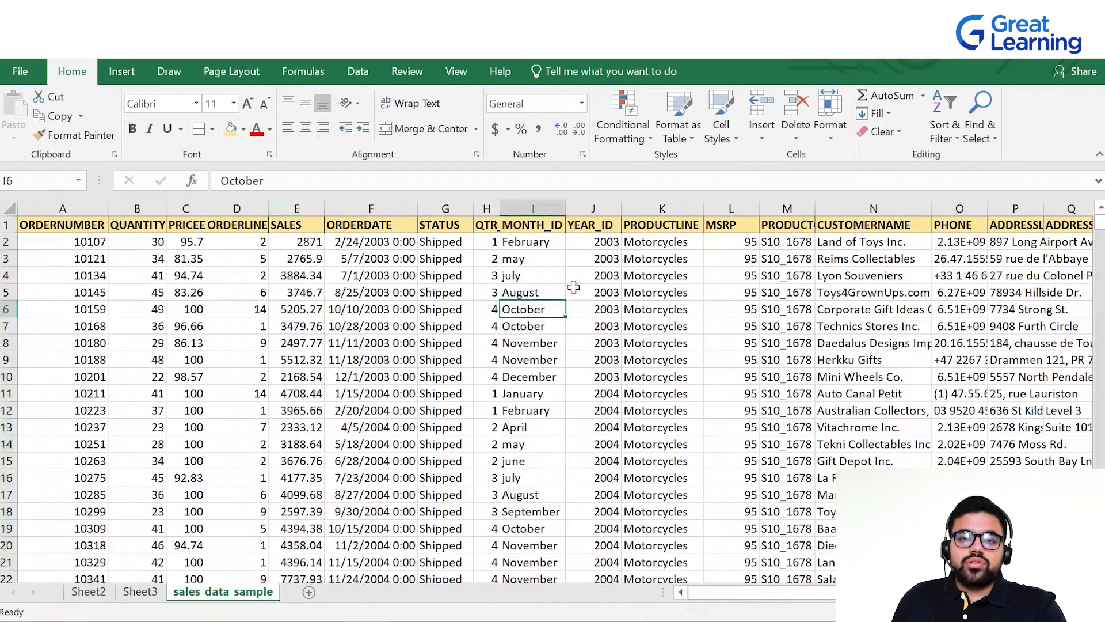
left_click(595, 209)
scroll(592, 273, "down", 2)
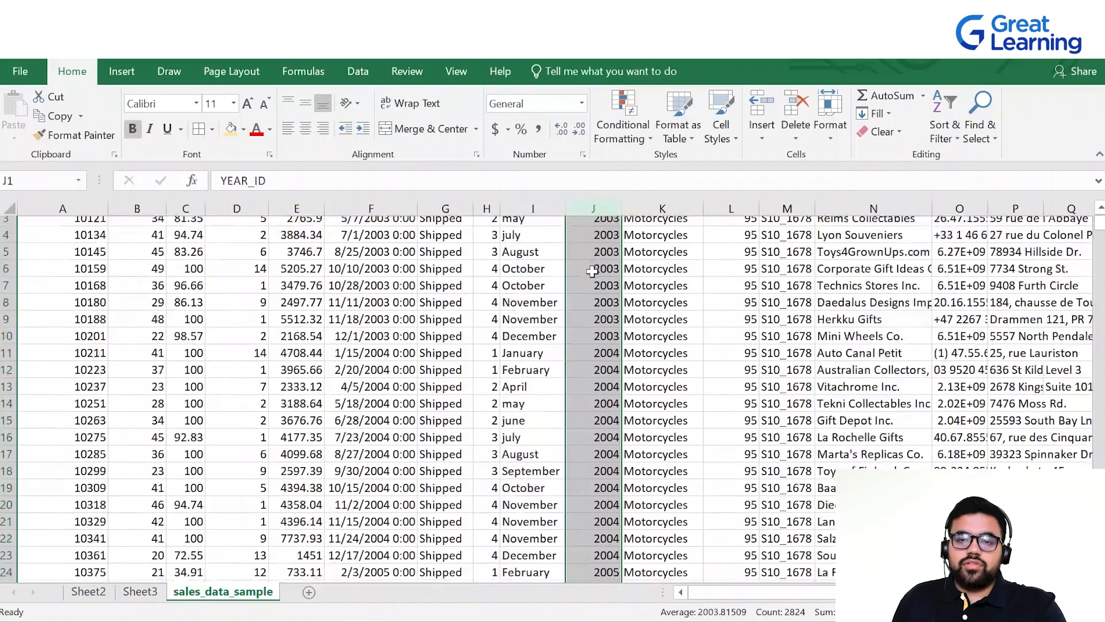
scroll(593, 272, "up", 2)
scroll(602, 305, "down", 3)
scroll(603, 303, "up", 3)
scroll(603, 303, "down", 2)
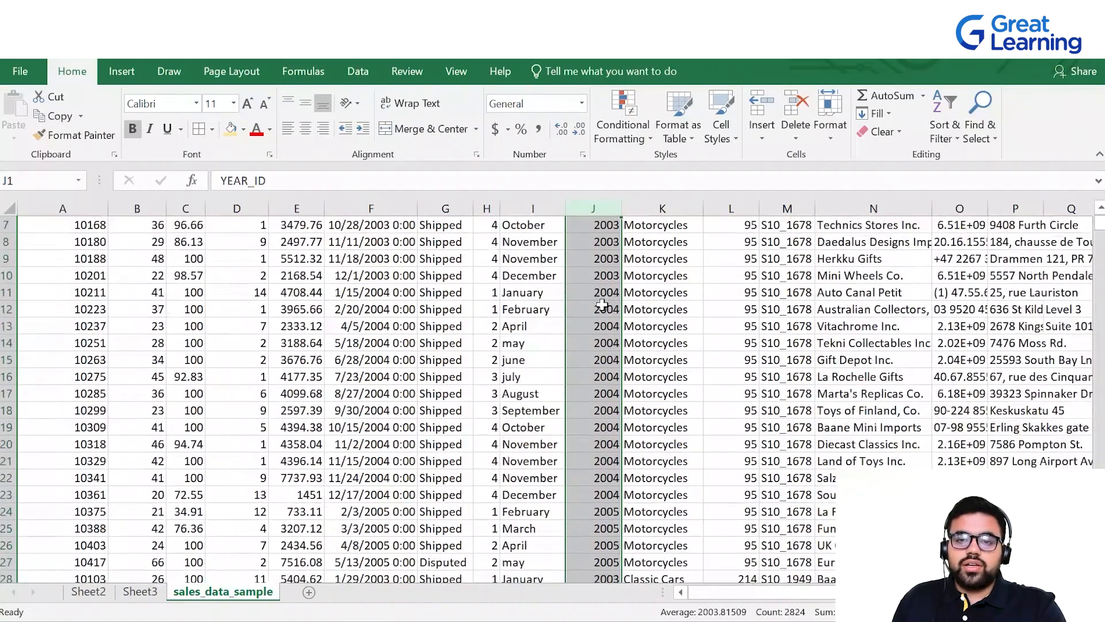
scroll(612, 342, "down", 3)
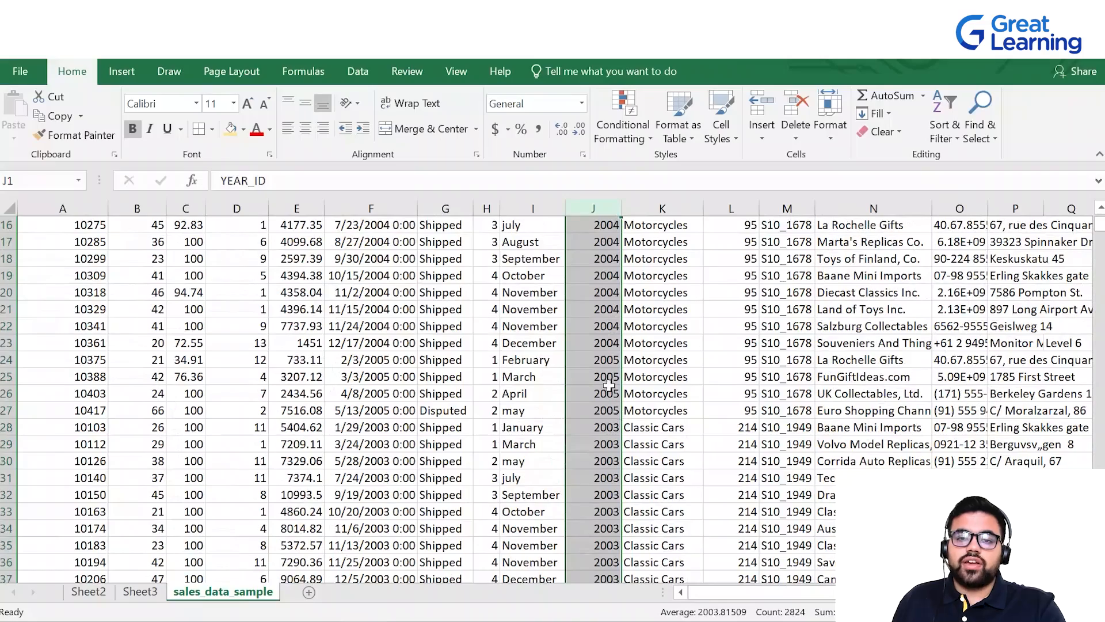
scroll(609, 354, "up", 5)
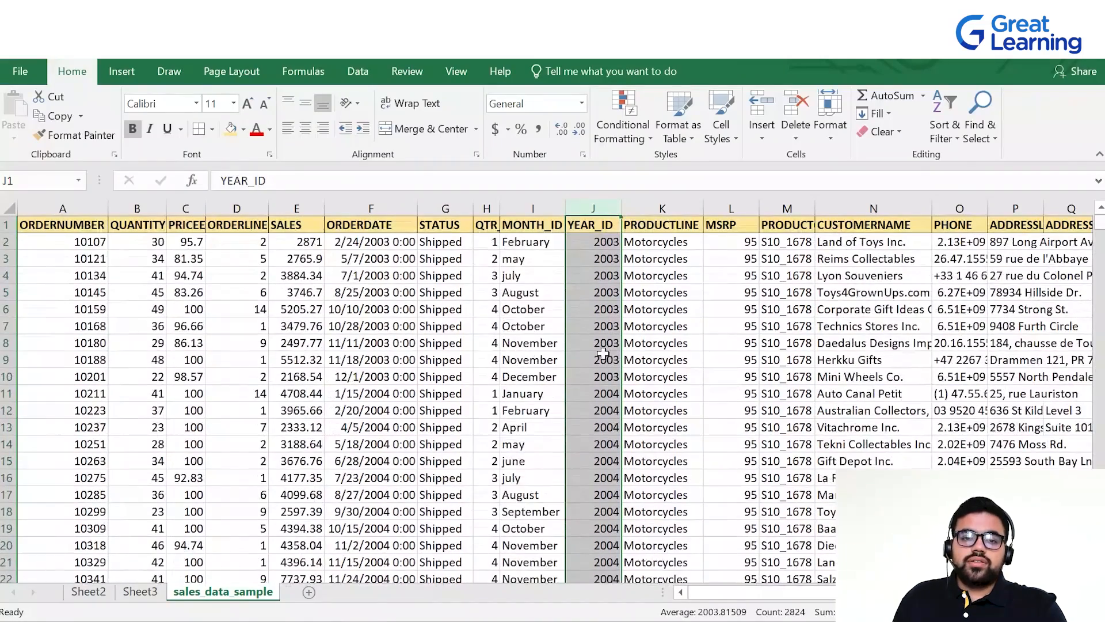
- On Sheet3, replace MONTH_ID with YEAR_ID in Rows, giving 2003, 2004 and 2005 rows
left_click(140, 592)
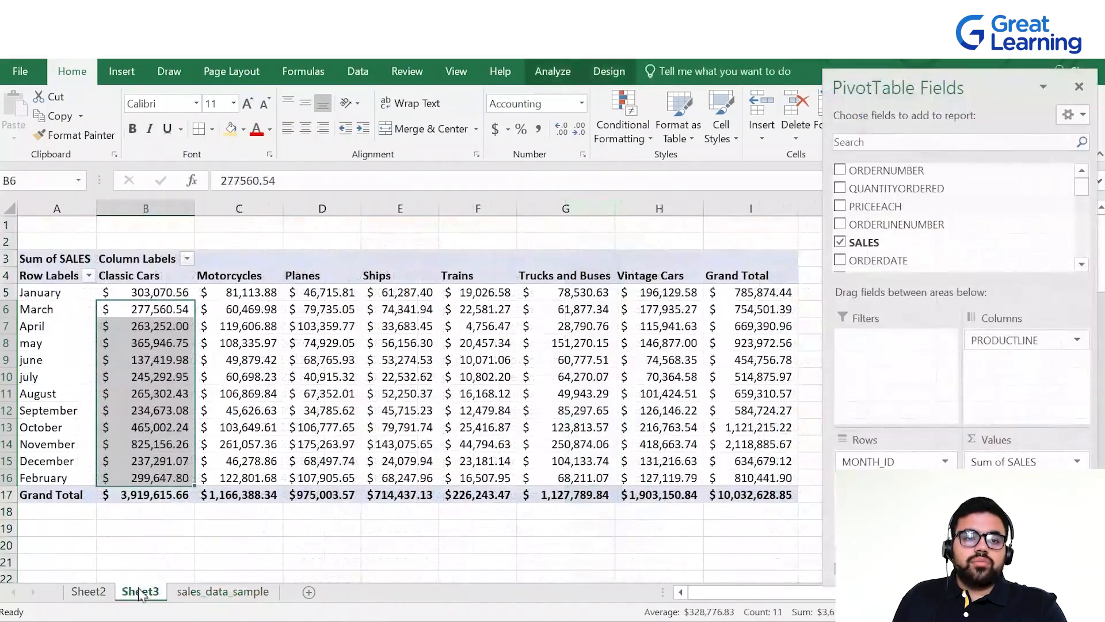
left_click(49, 294)
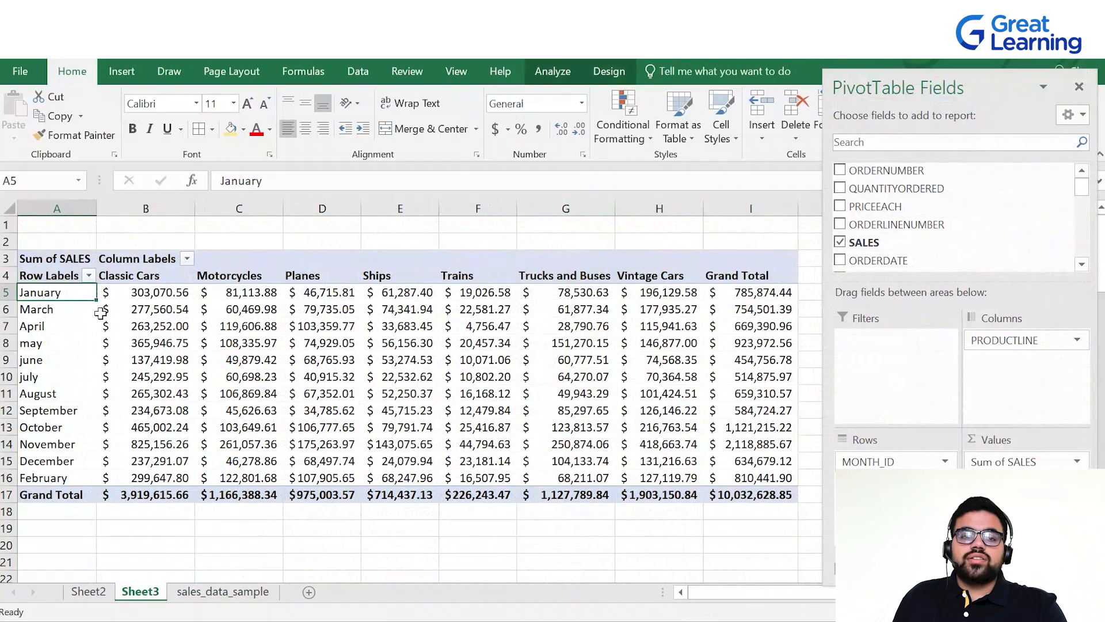
mouse_move(104, 313)
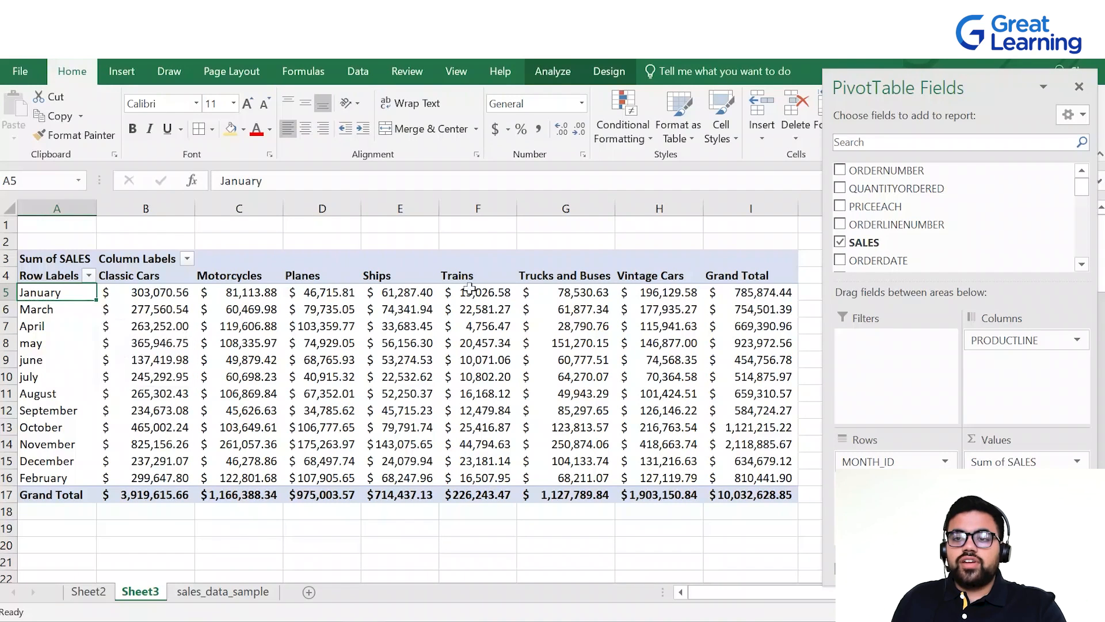
left_click_drag(872, 461, 892, 247)
scroll(892, 228, "down", 3)
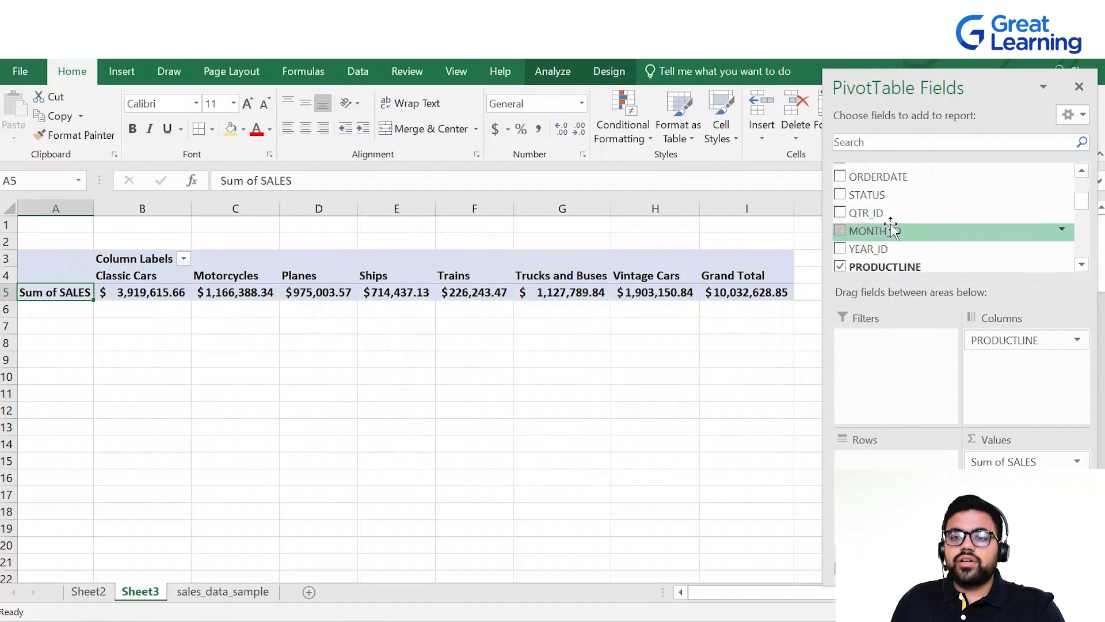
left_click_drag(869, 207, 881, 460)
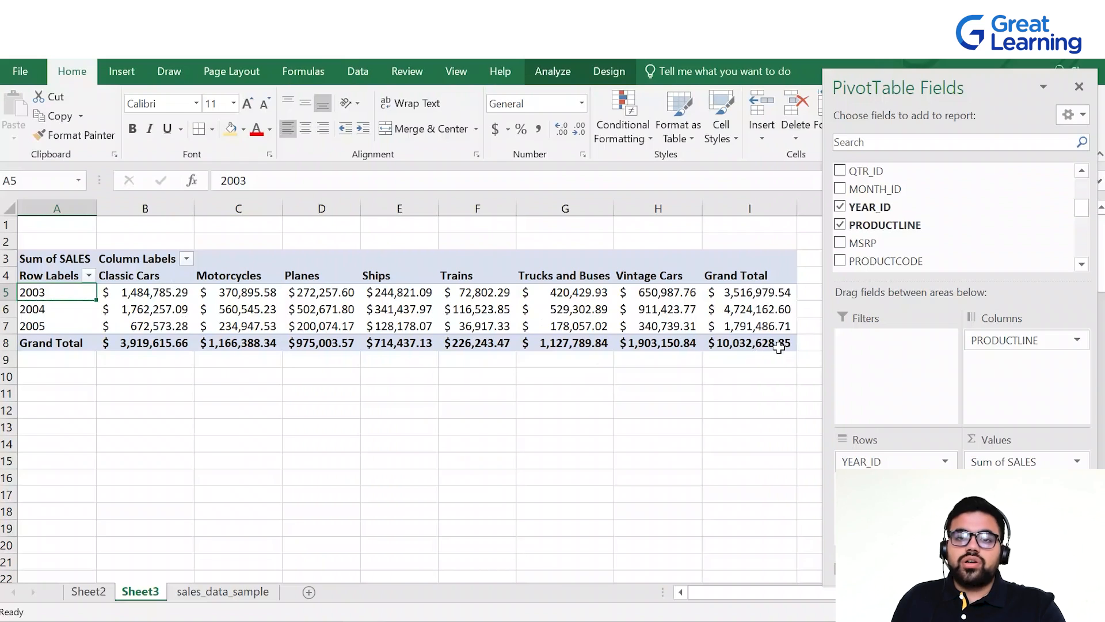
mouse_move(779, 345)
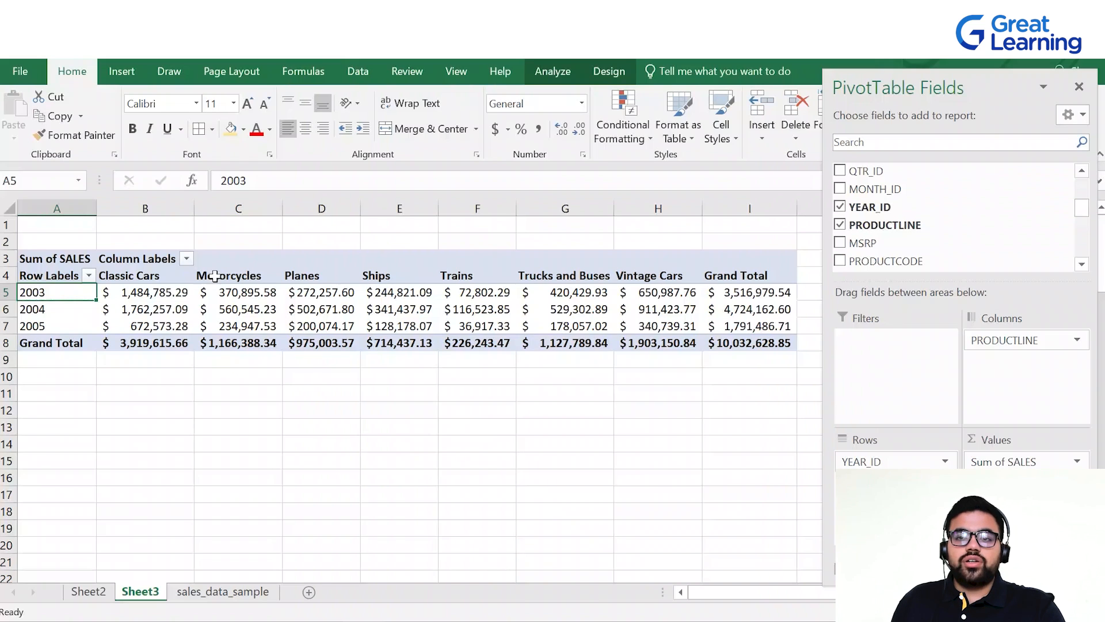
- Add MONTH_ID below YEAR_ID in Rows, collapse 2003–2005, then re-expand 2003
left_click_drag(869, 193, 895, 478)
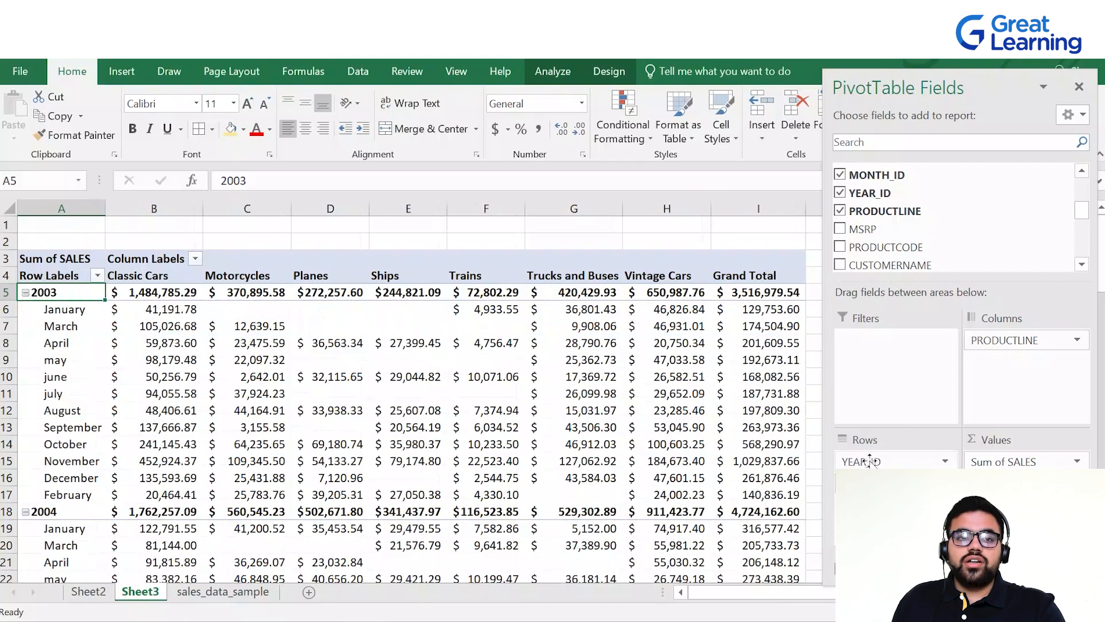
left_click(26, 290)
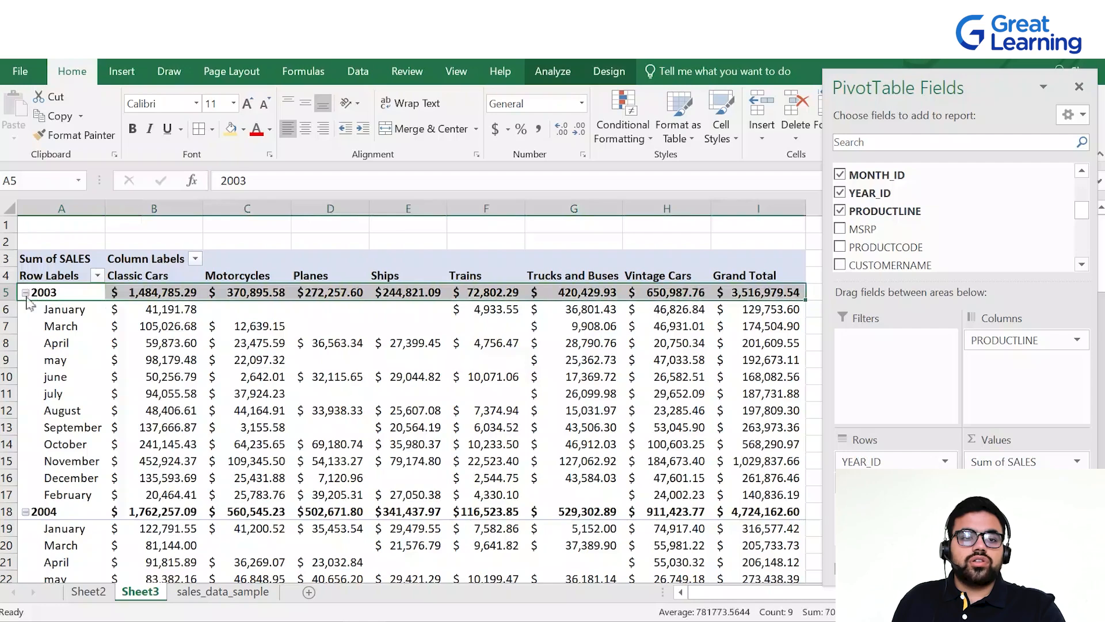
left_click(25, 293)
left_click(25, 309)
left_click(25, 326)
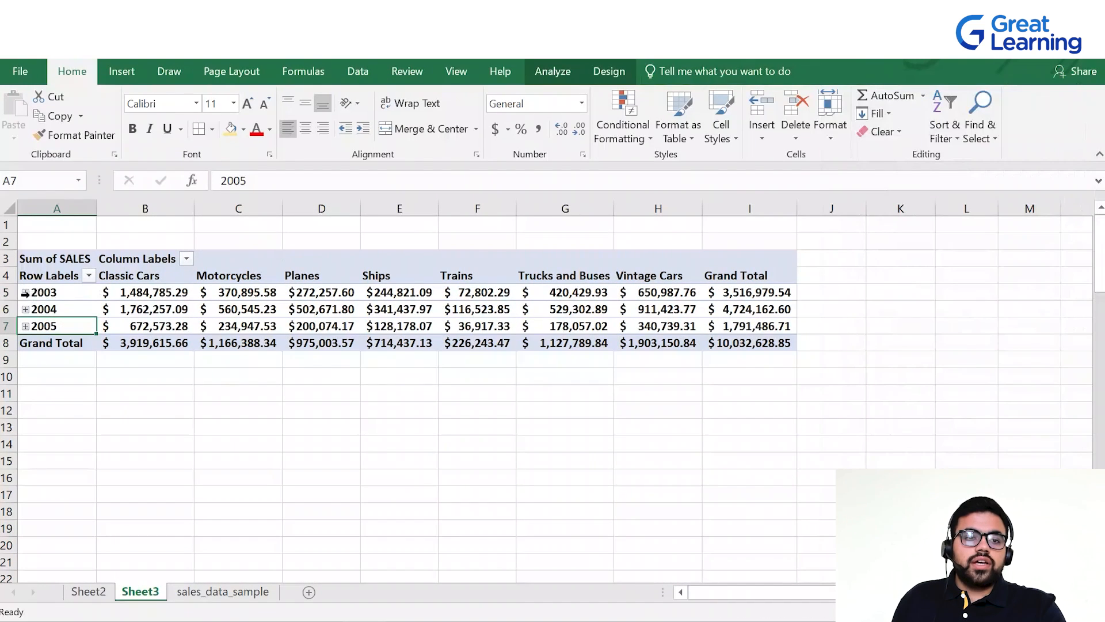
left_click(25, 293)
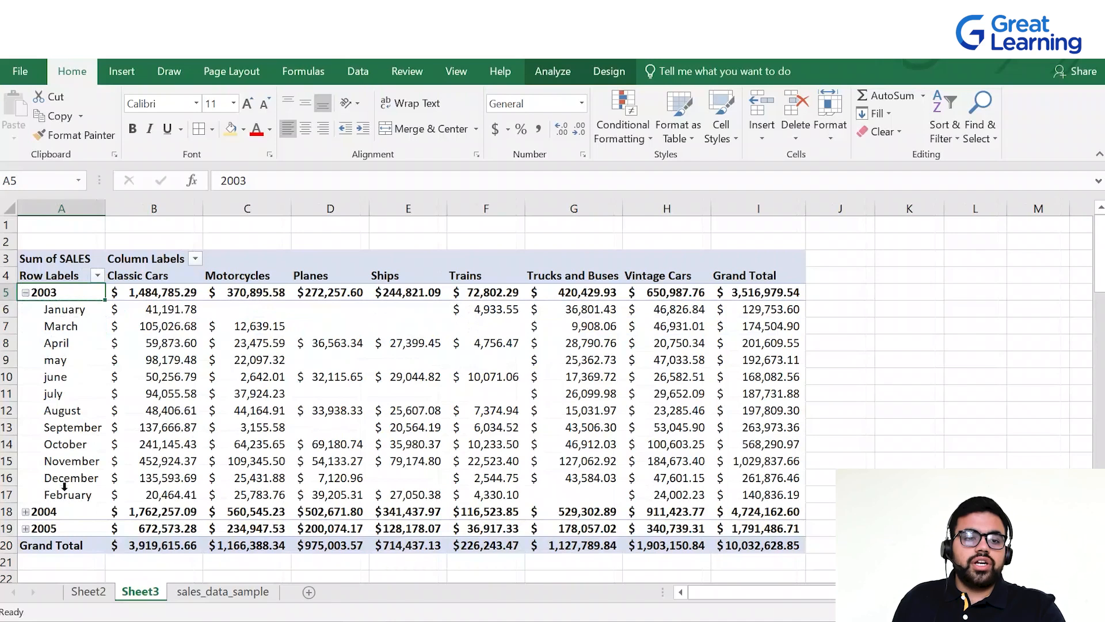
- Inspect the 2003 monthly sales cells across product lines, then collapse the 2003 months
left_click_drag(66, 493, 65, 309)
left_click(87, 345)
left_click(80, 315)
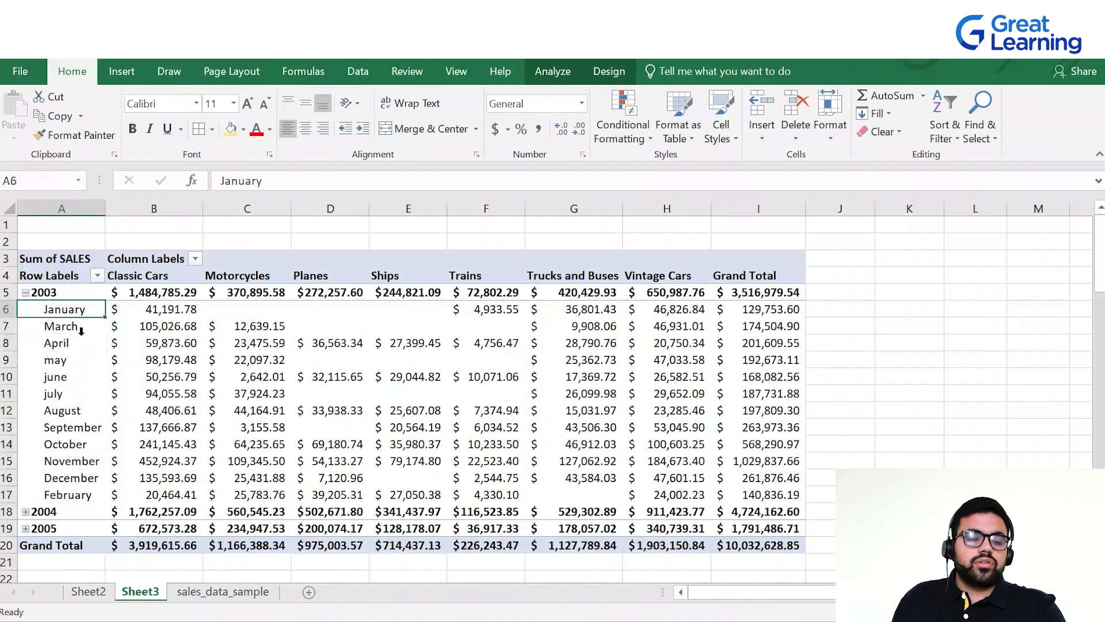
left_click(160, 309)
left_click(246, 312)
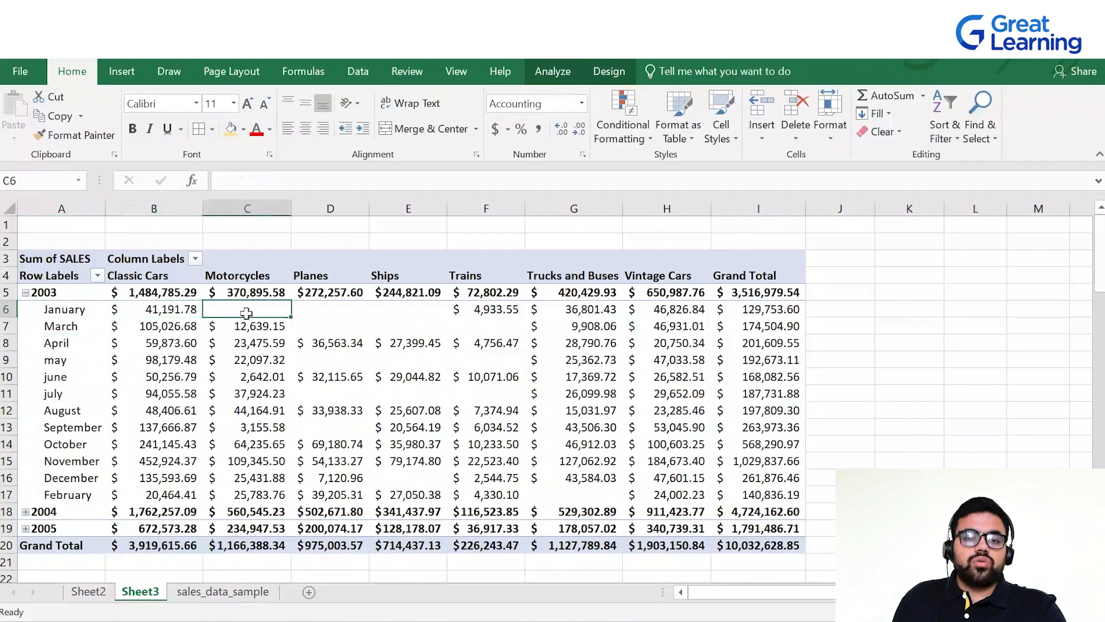
left_click(339, 315)
left_click(421, 309)
left_click(422, 326)
left_click(347, 320)
left_click(330, 294)
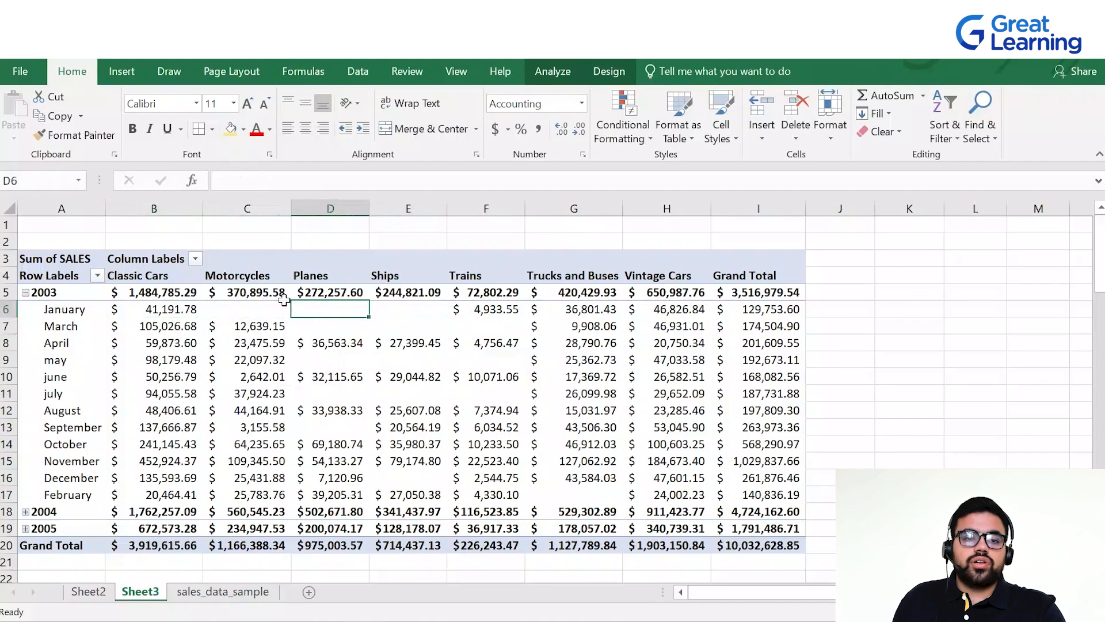
left_click(239, 296)
left_click(209, 313)
left_click_drag(181, 316, 728, 438)
left_click(650, 393)
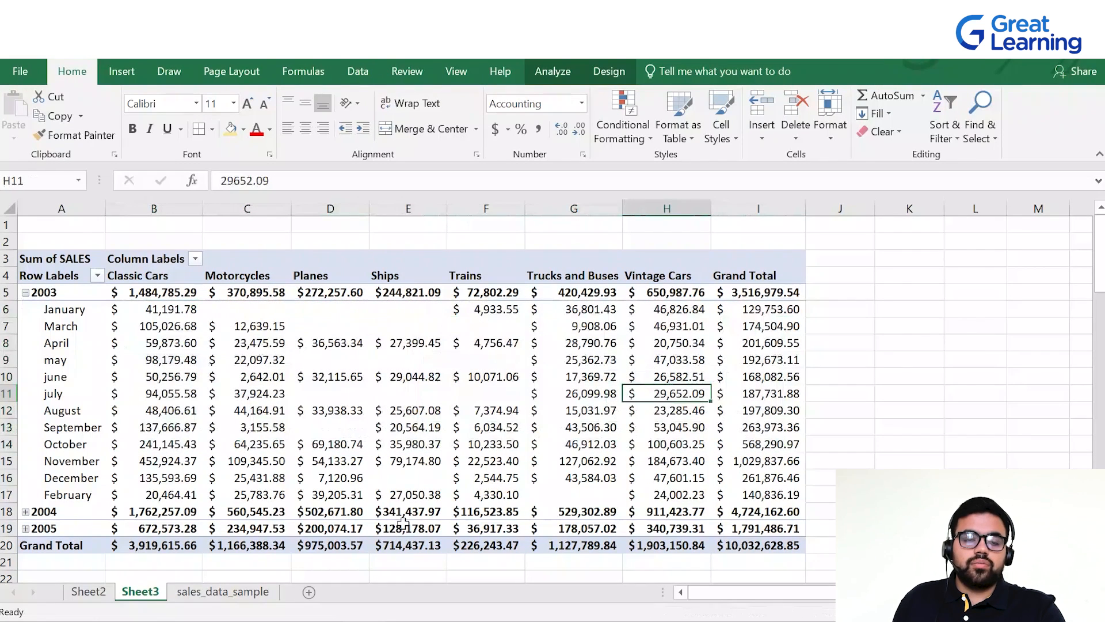
left_click(26, 294)
- Expand the 2004, 2003 and 2005 year groups and check the Classic Cars April value in B8
left_click(25, 309)
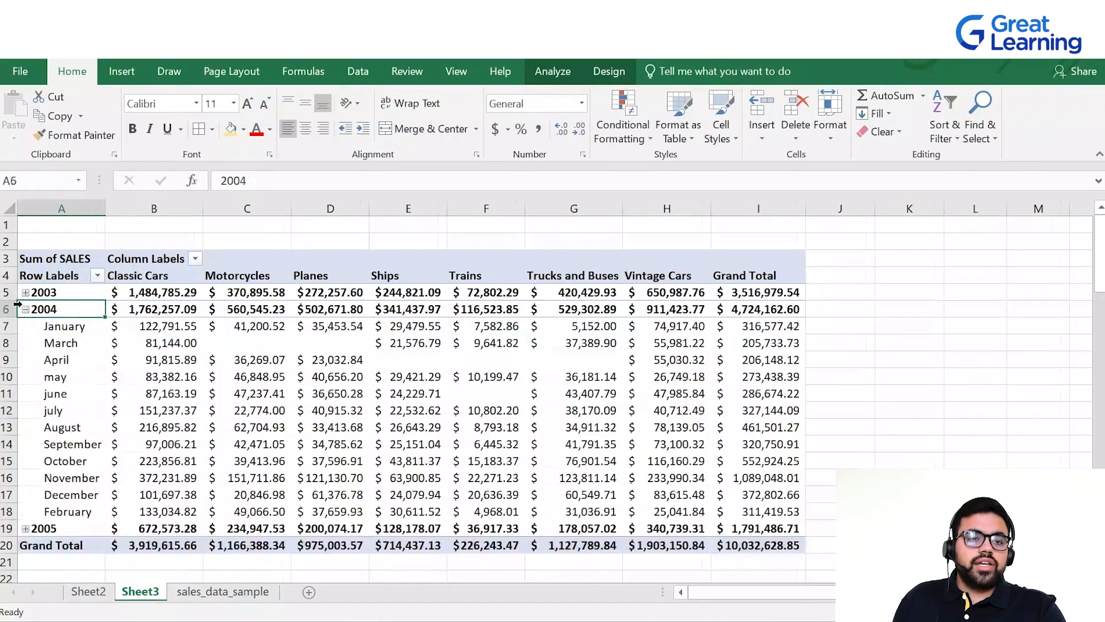
left_click(26, 293)
scroll(27, 293, "down", 9)
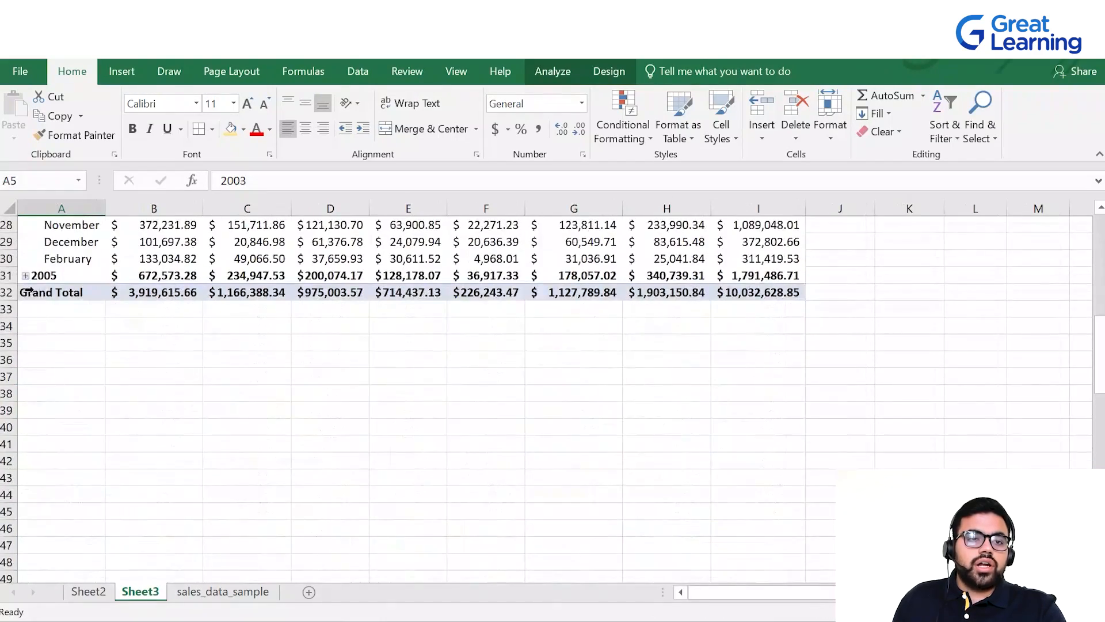
left_click(25, 276)
scroll(135, 372, "up", 9)
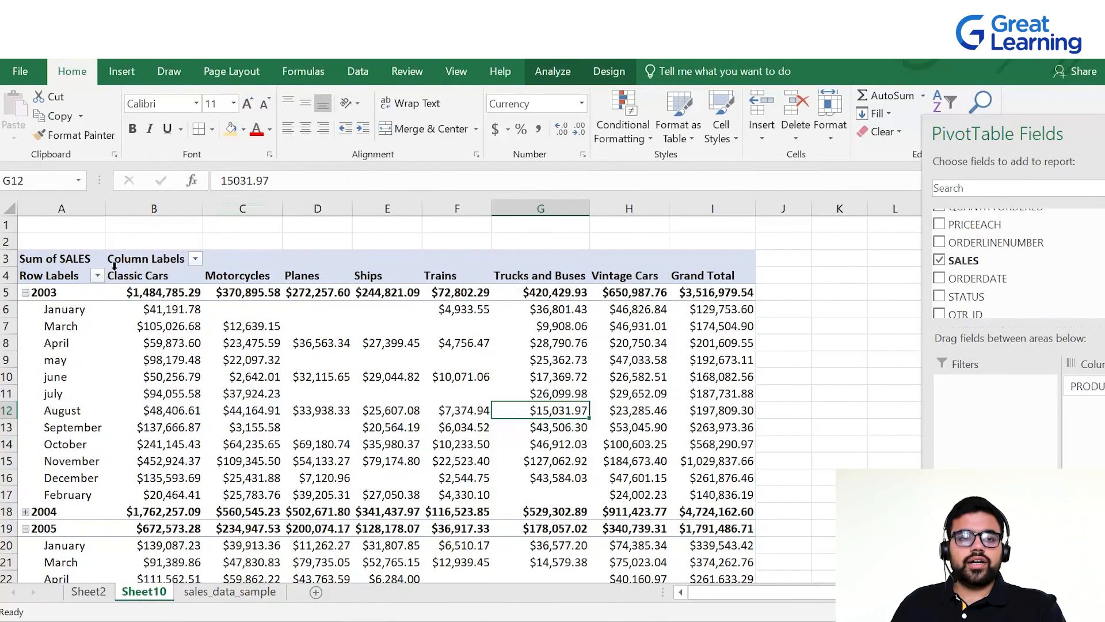
left_click(180, 347)
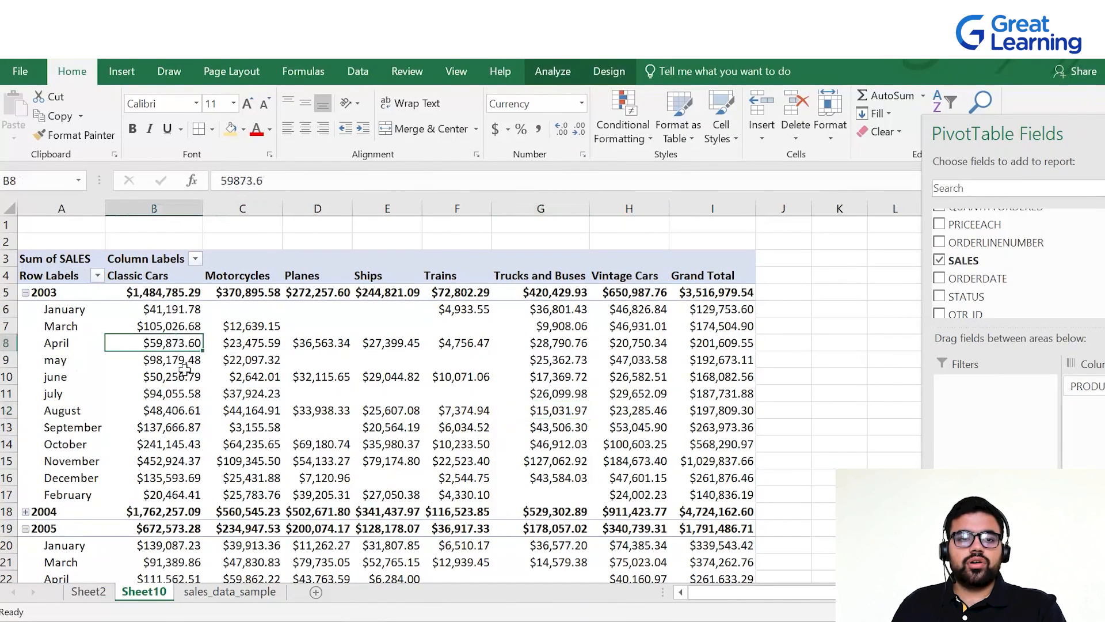
mouse_move(194, 343)
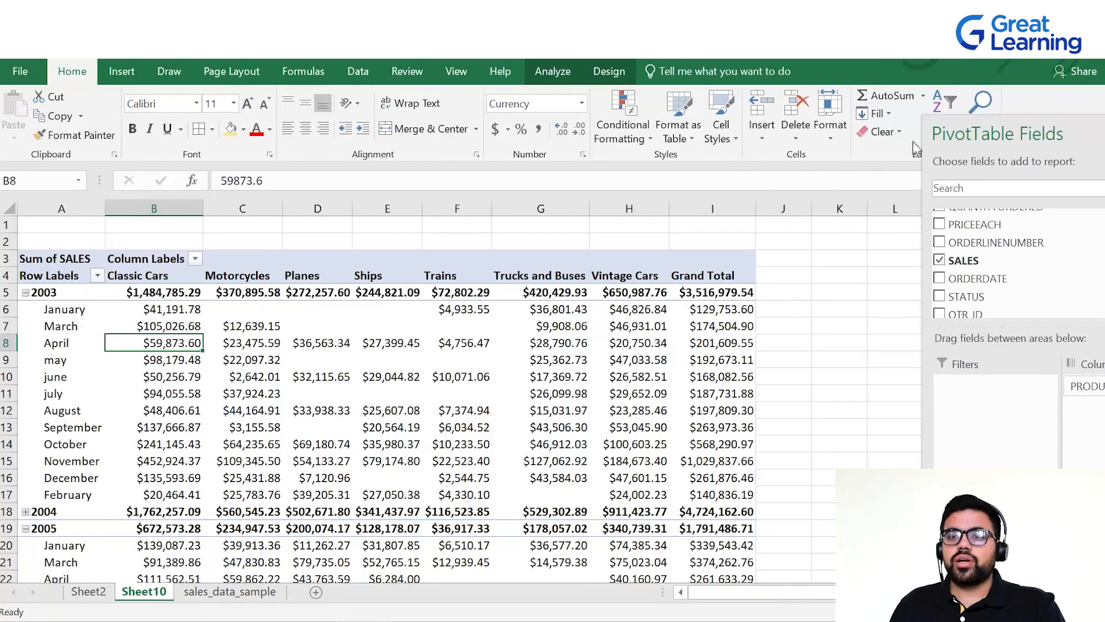
- Float the PivotTable Fields pane and replace Sum of SALES with QUANTITYORDERED in Values
left_click_drag(989, 131, 553, 67)
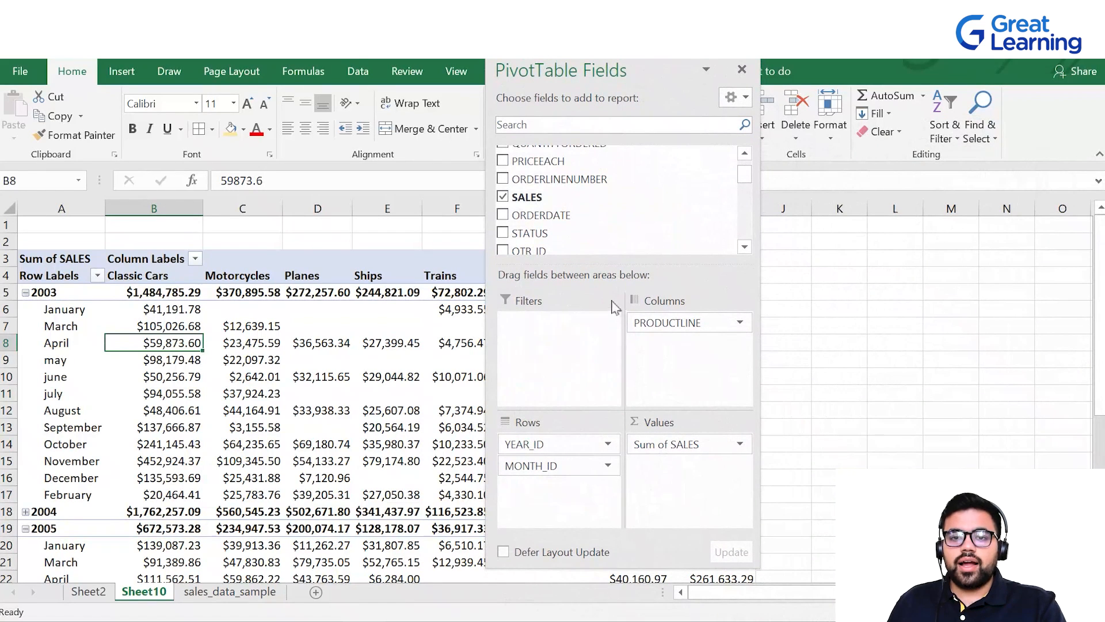
mouse_move(651, 452)
left_mouse_down()
mouse_move(619, 451)
mouse_move(593, 321)
mouse_move(610, 200)
mouse_move(663, 464)
mouse_move(684, 477)
mouse_move(666, 461)
left_mouse_up()
scroll(570, 200, "up", 2)
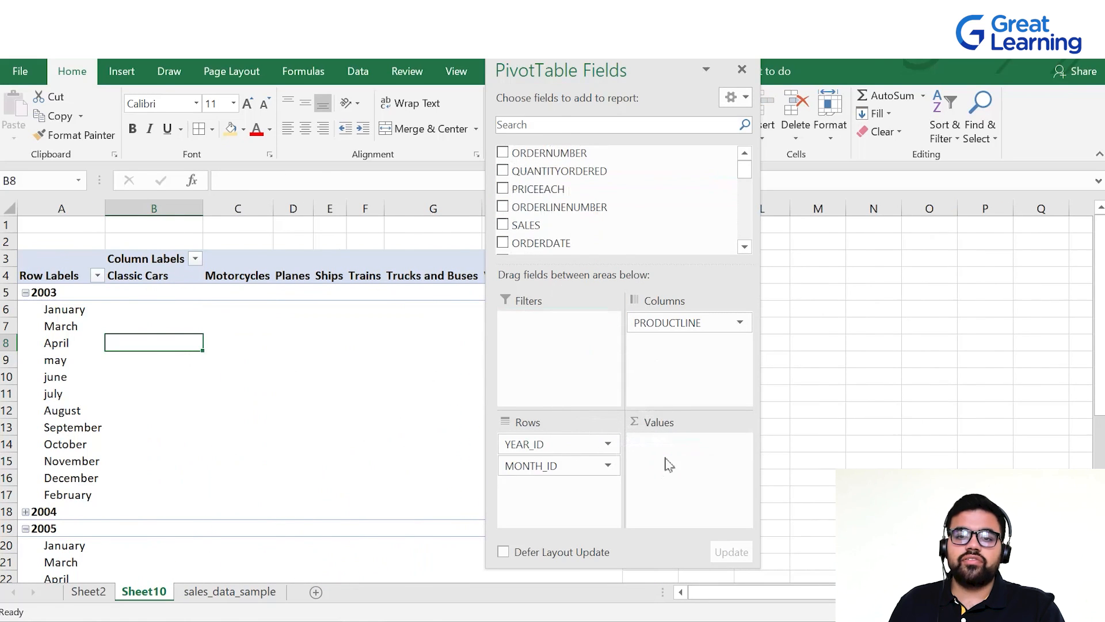
scroll(326, 305, "down", 1)
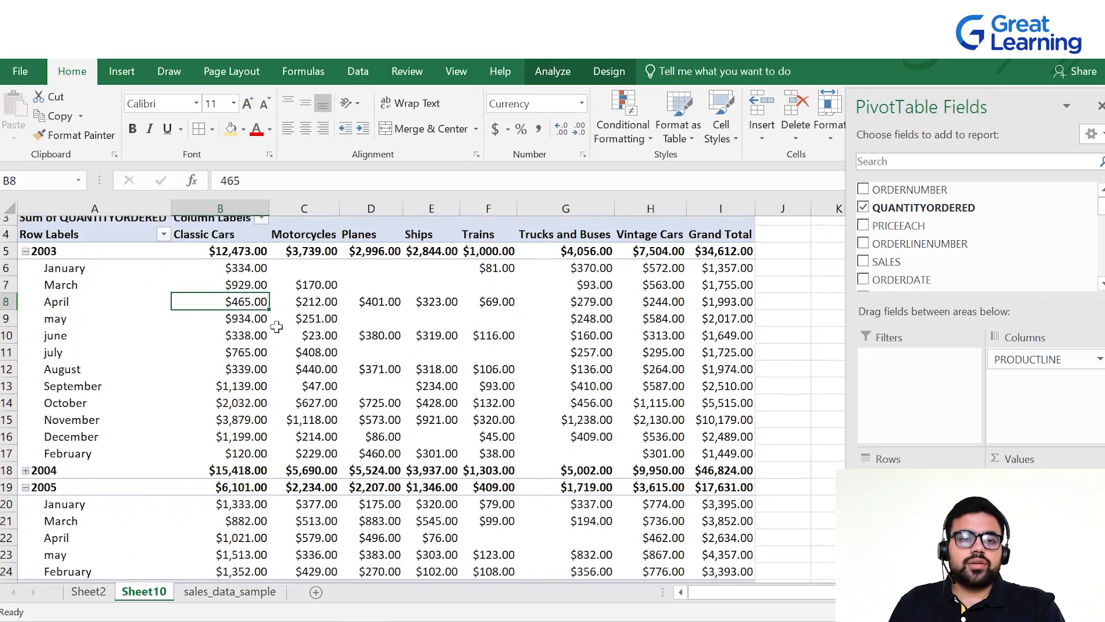
scroll(242, 316, "up", 1)
- Apply the General number format to the pivot values in B5:I25
left_click_drag(214, 292, 695, 539)
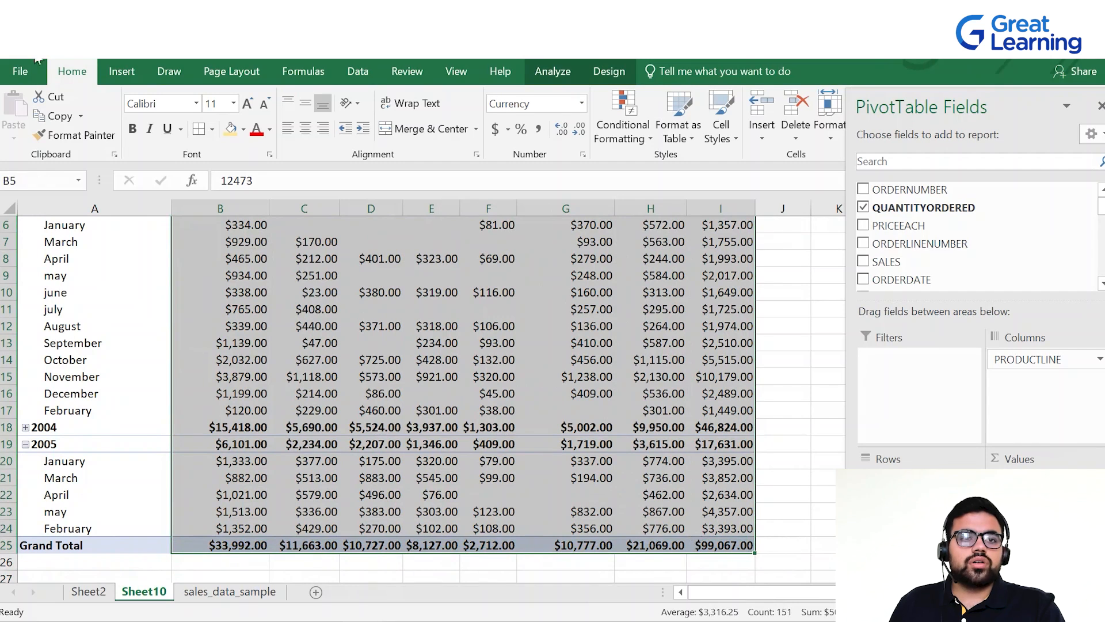
left_click(582, 104)
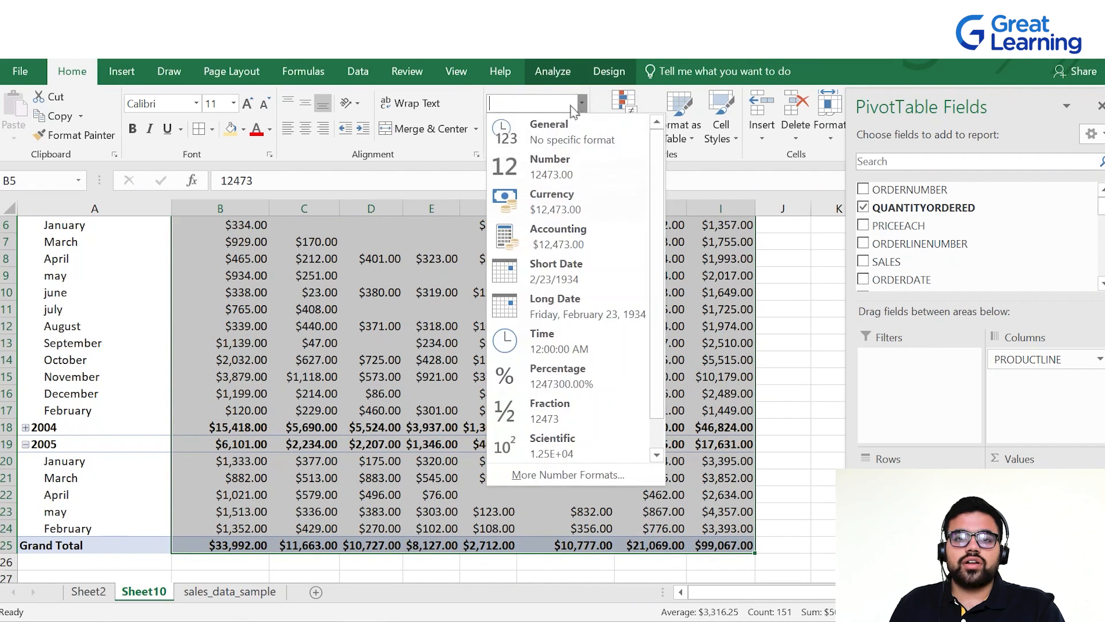
left_click(532, 126)
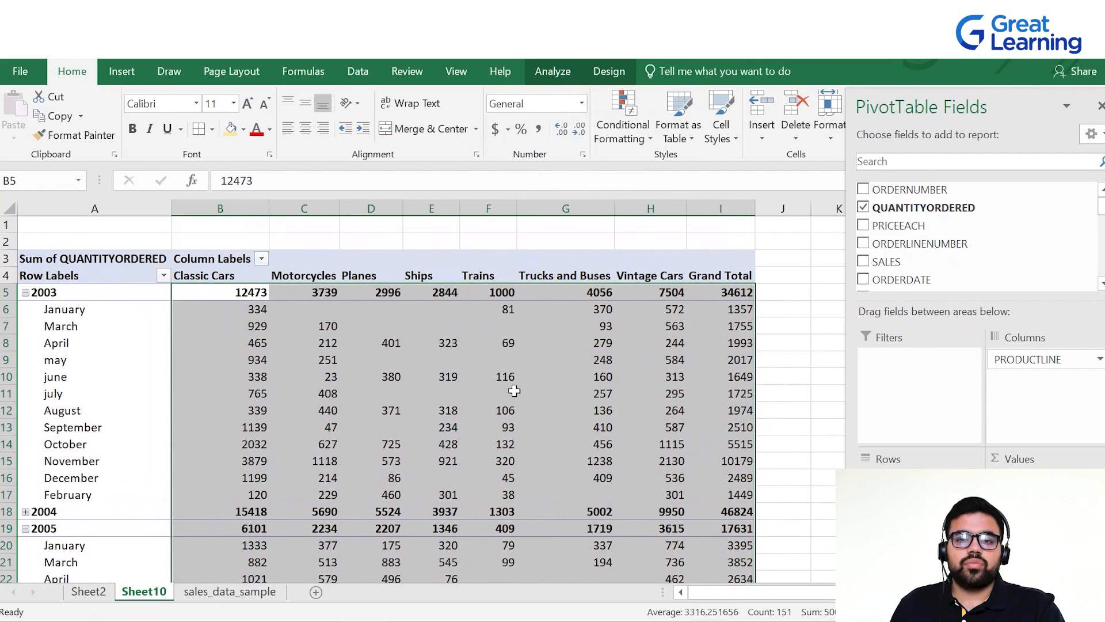
scroll(547, 372, "down", 1)
left_click(552, 363)
scroll(284, 284, "down", 1)
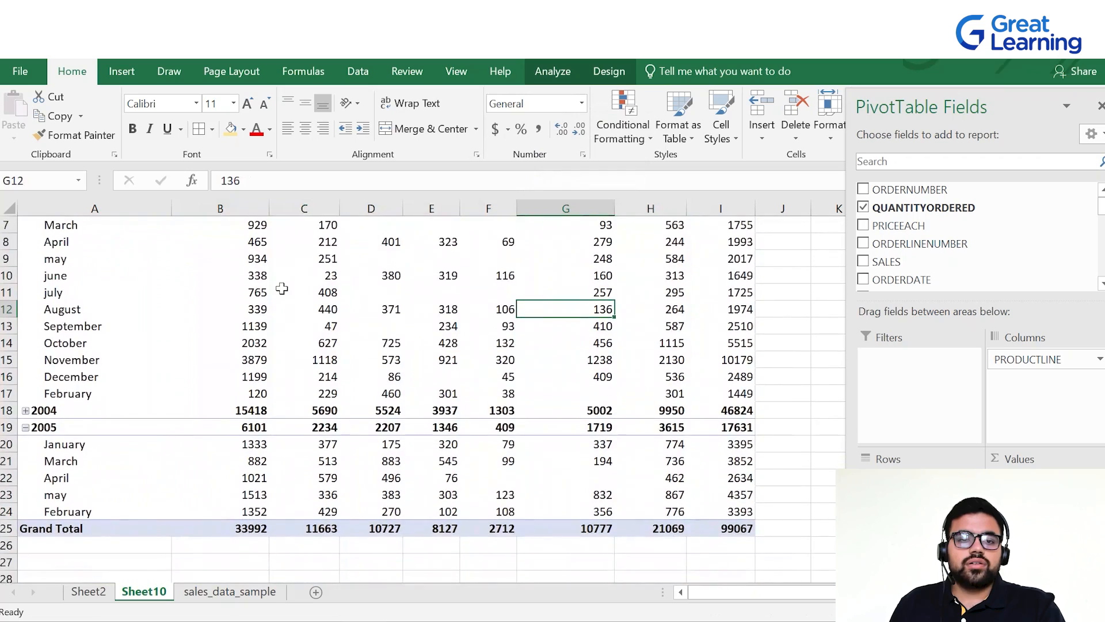
scroll(282, 299, "up", 2)
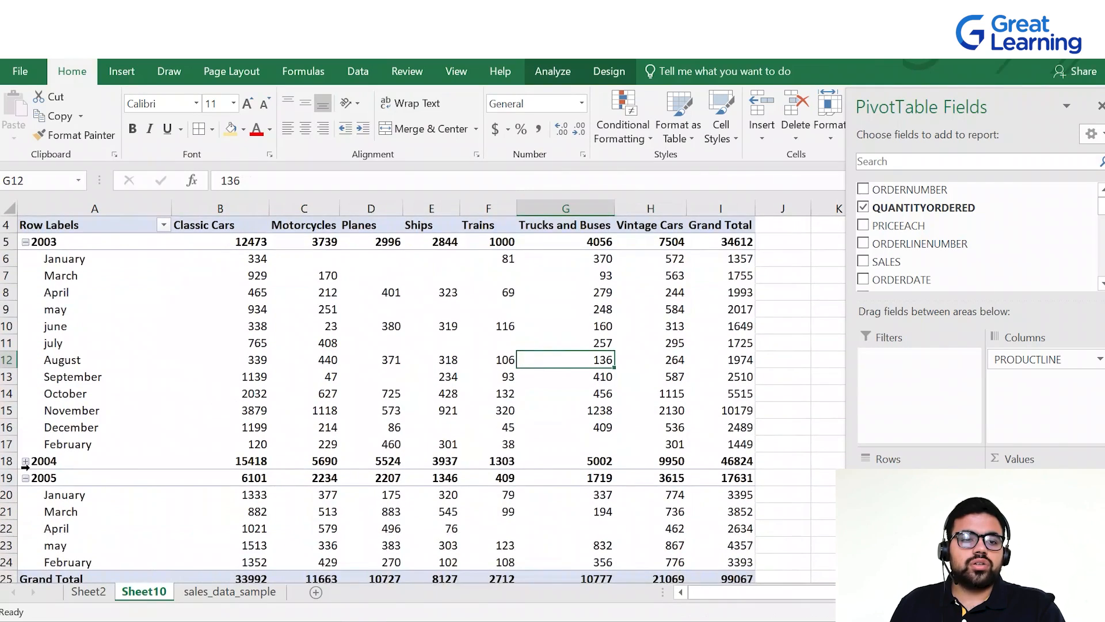
- Expand 2004 into its months and move the floating field list to the right
left_click(25, 462)
scroll(155, 387, "down", 2)
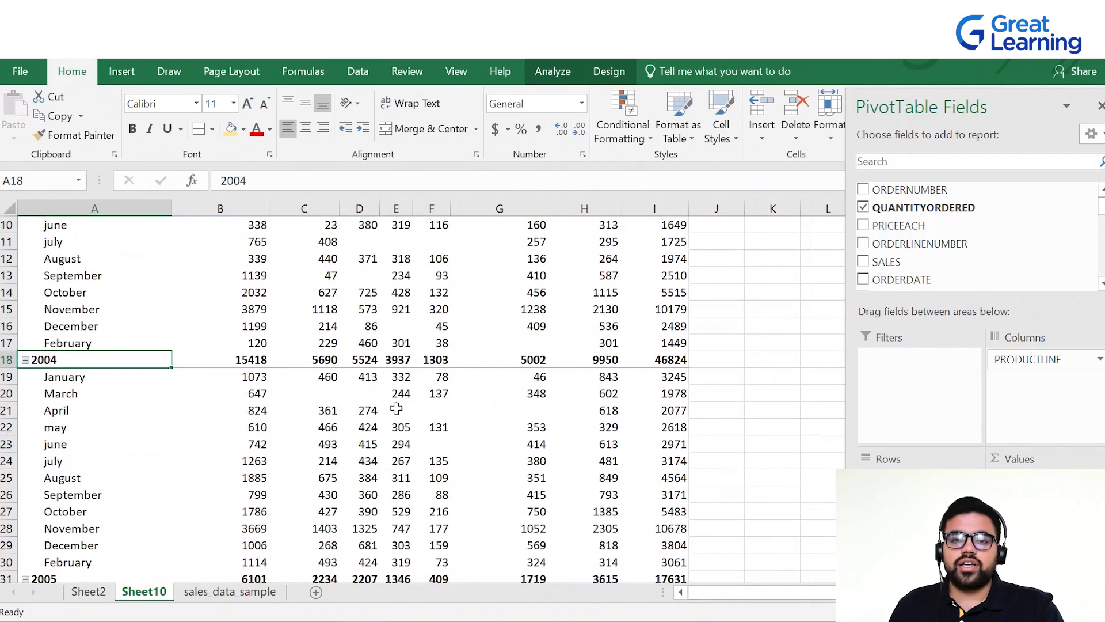
scroll(397, 407, "up", 3)
scroll(603, 330, "down", 4)
scroll(603, 329, "down", 3)
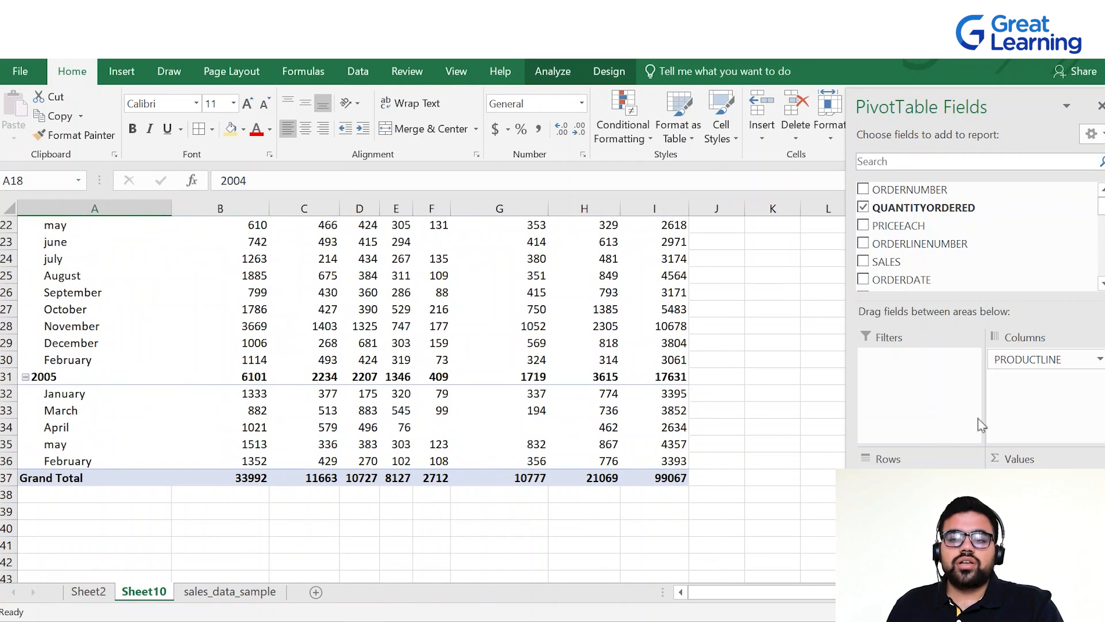
left_click_drag(1031, 118, 575, 55)
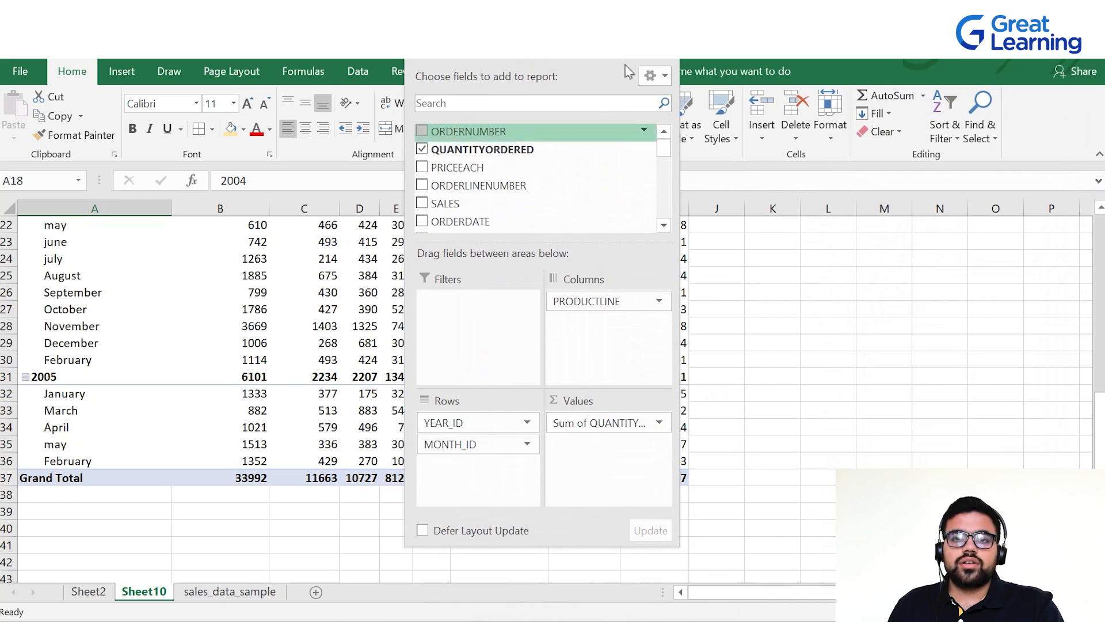
left_click_drag(578, 50, 872, 49)
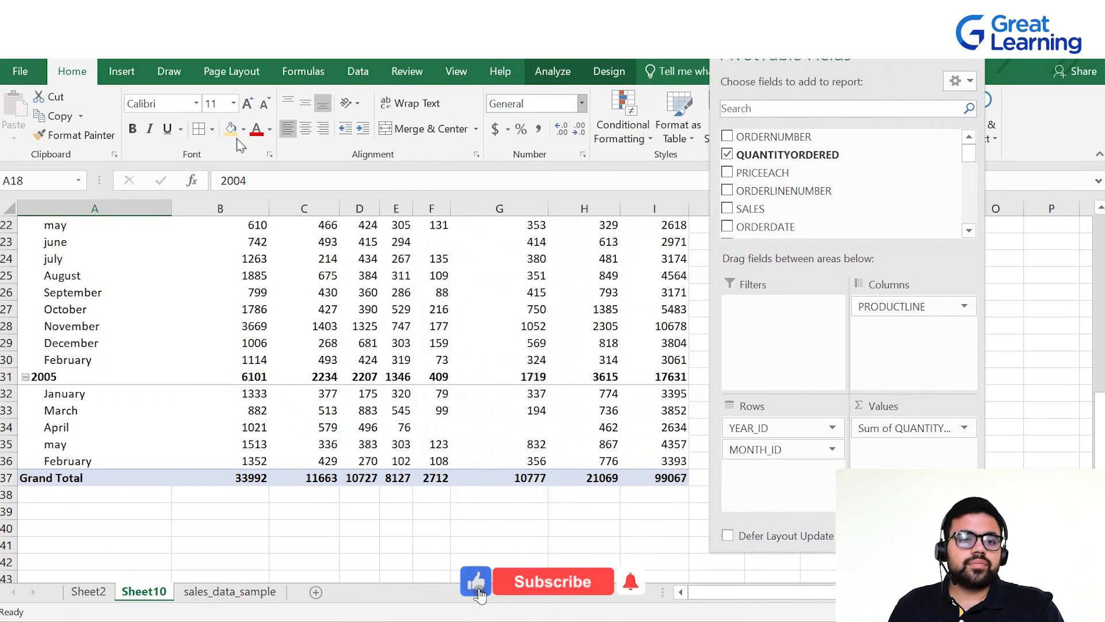
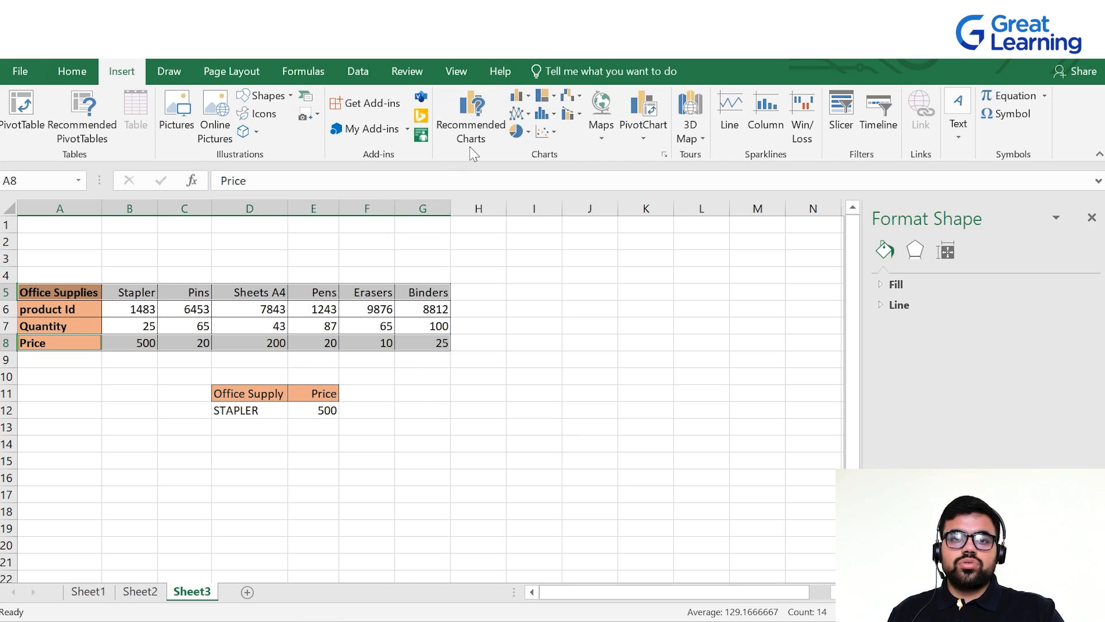
- Insert a 2-D pie chart of the office supply prices and place it beside the table
left_click(521, 133)
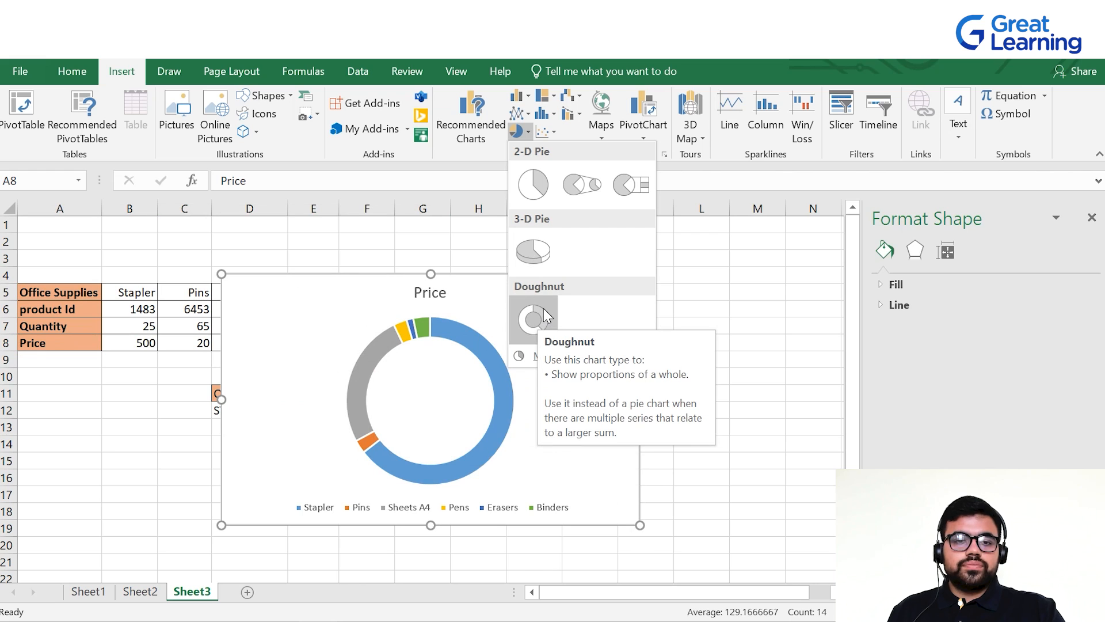
left_click(541, 185)
left_click_drag(547, 301, 789, 264)
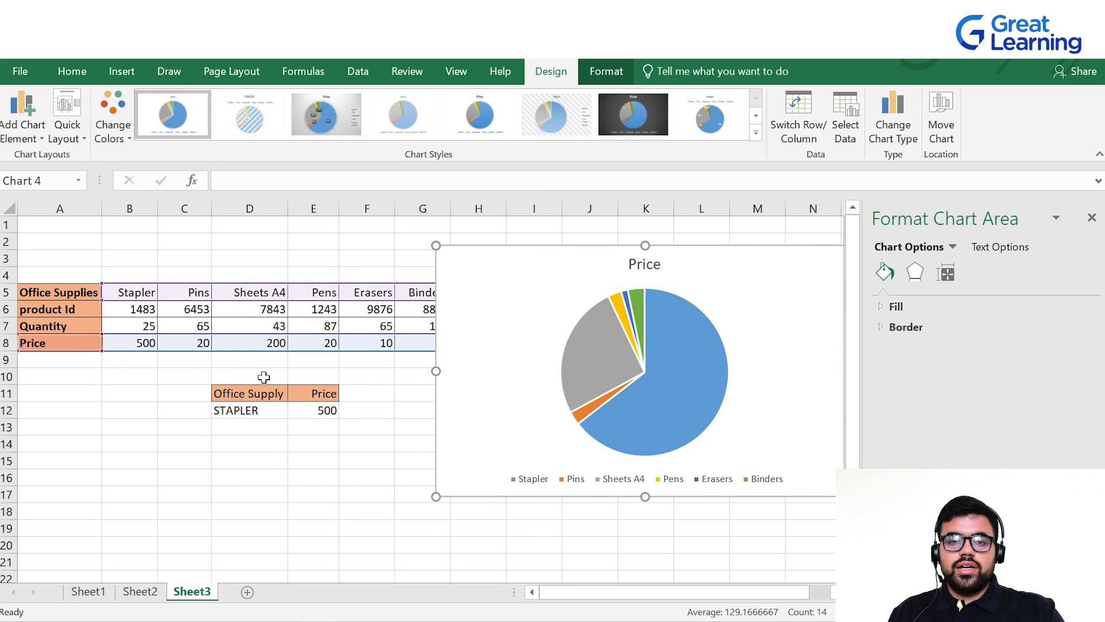
- Apply a chart style with percentage labels to the Price pie chart and reposition it
left_click_drag(530, 288, 432, 266)
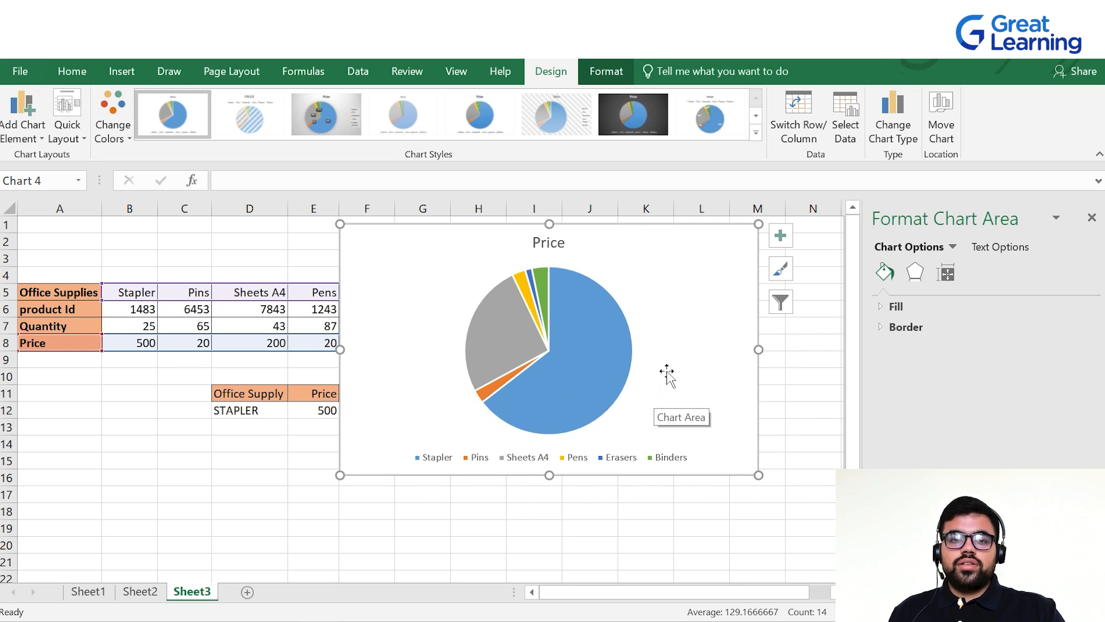
mouse_move(616, 249)
left_mouse_down()
mouse_move(692, 275)
mouse_move(598, 259)
left_mouse_up()
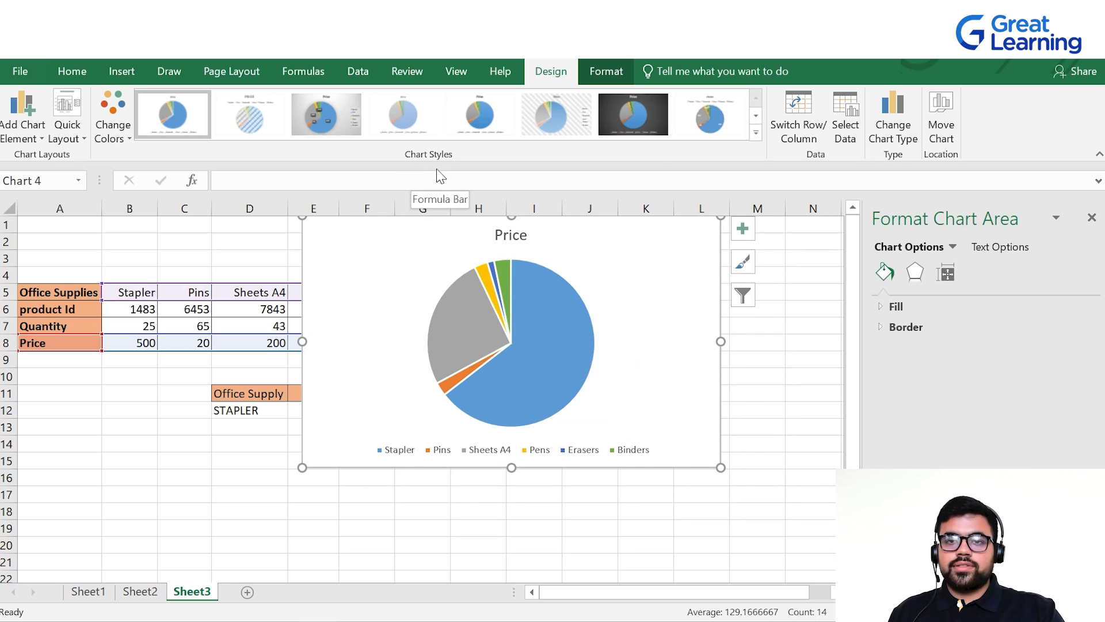
left_click(757, 135)
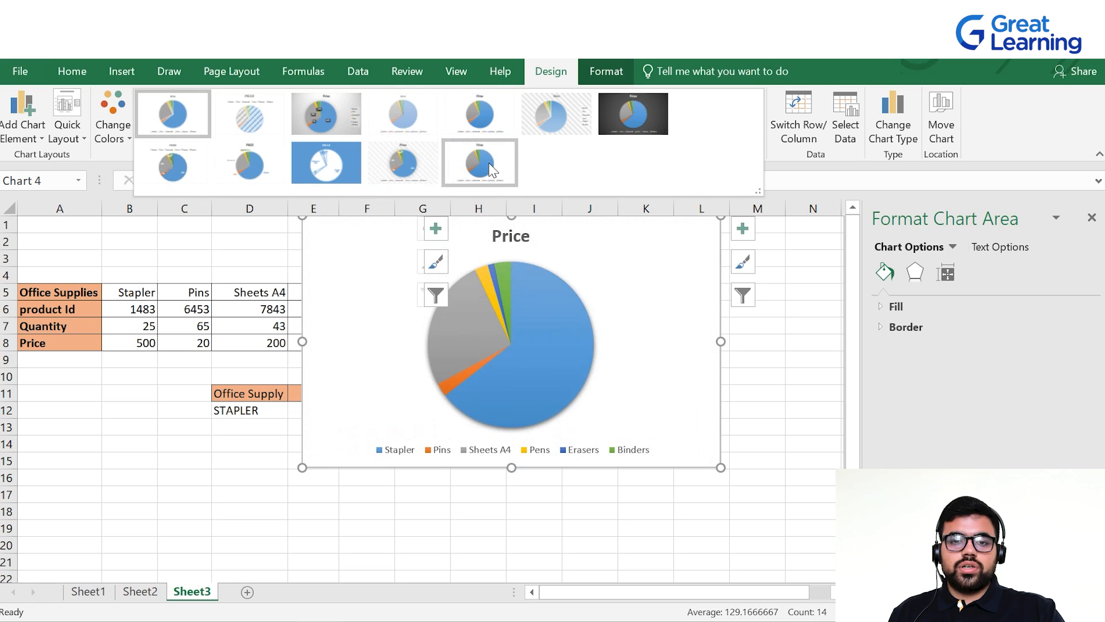
left_click(405, 180)
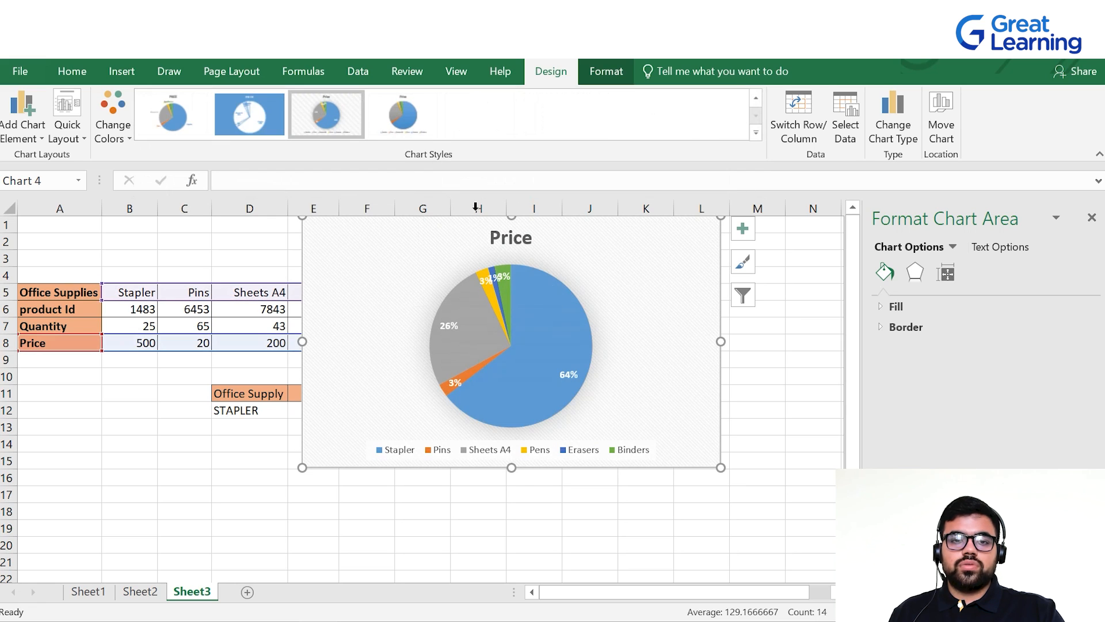
left_click_drag(691, 317, 711, 334)
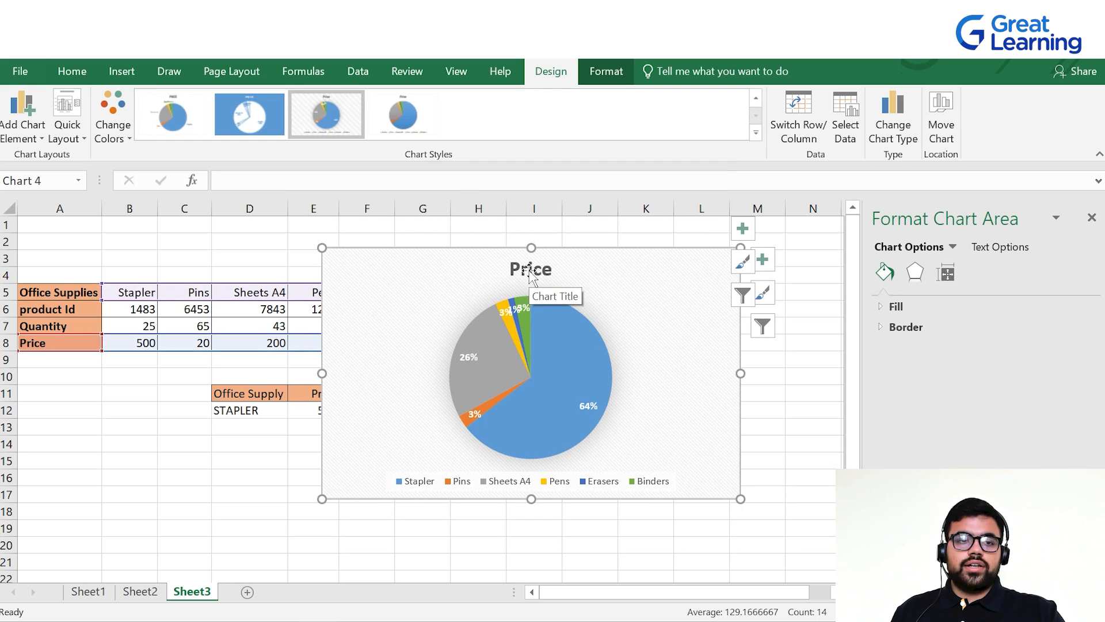
left_click_drag(533, 273, 562, 291)
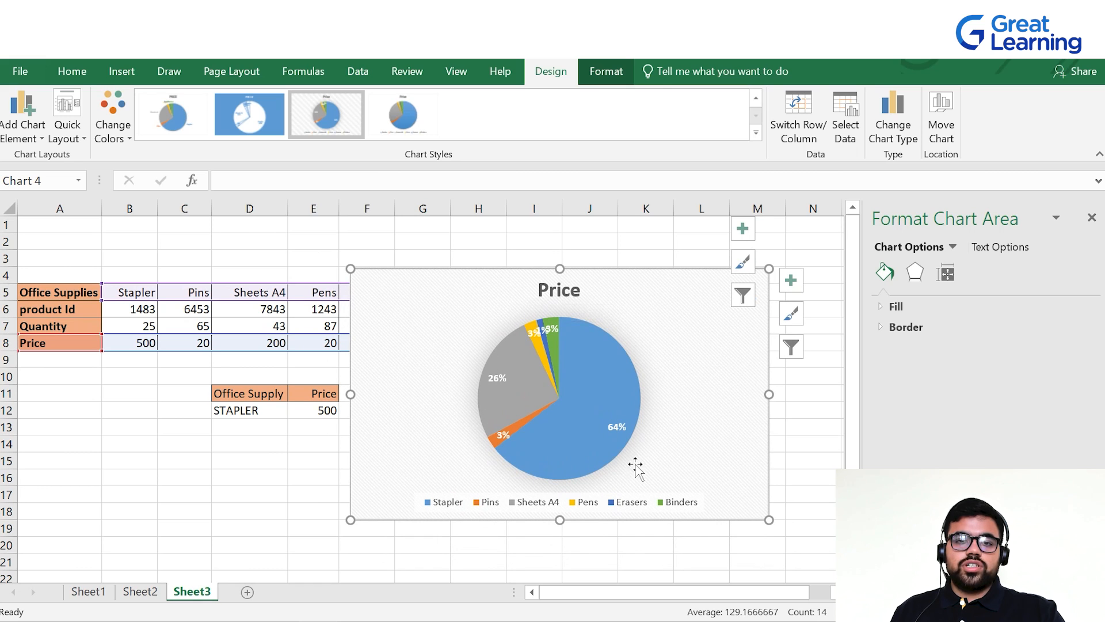
- Retype the pie chart title as 'pie chart-Prices', then erase the title text
left_click(564, 290)
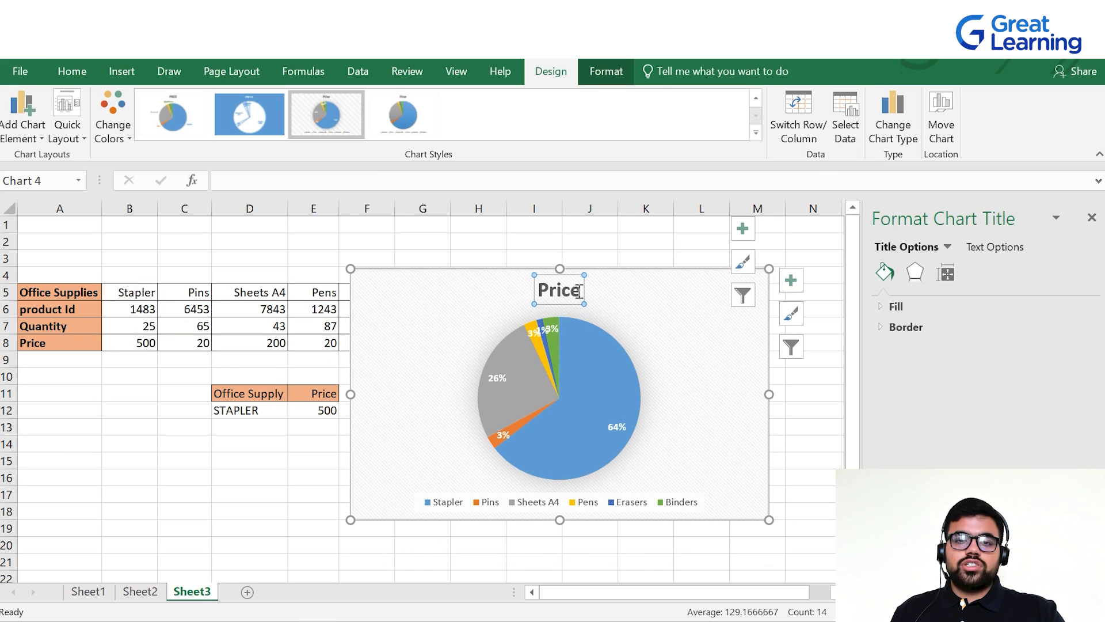
double_click(579, 291)
type("pie chart")
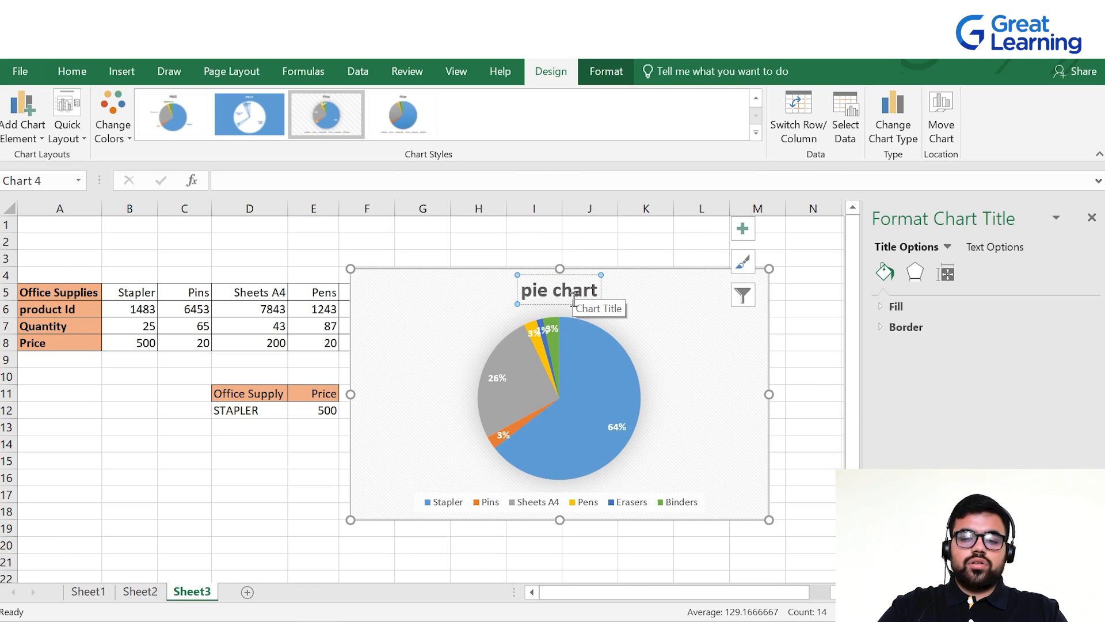
type("-")
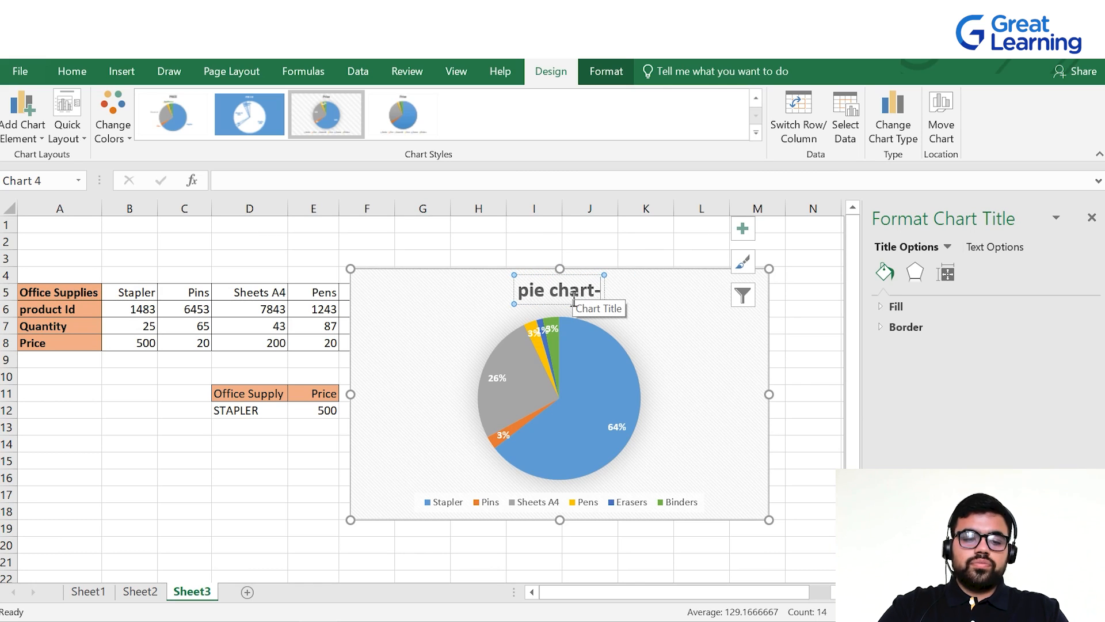
type("Prices")
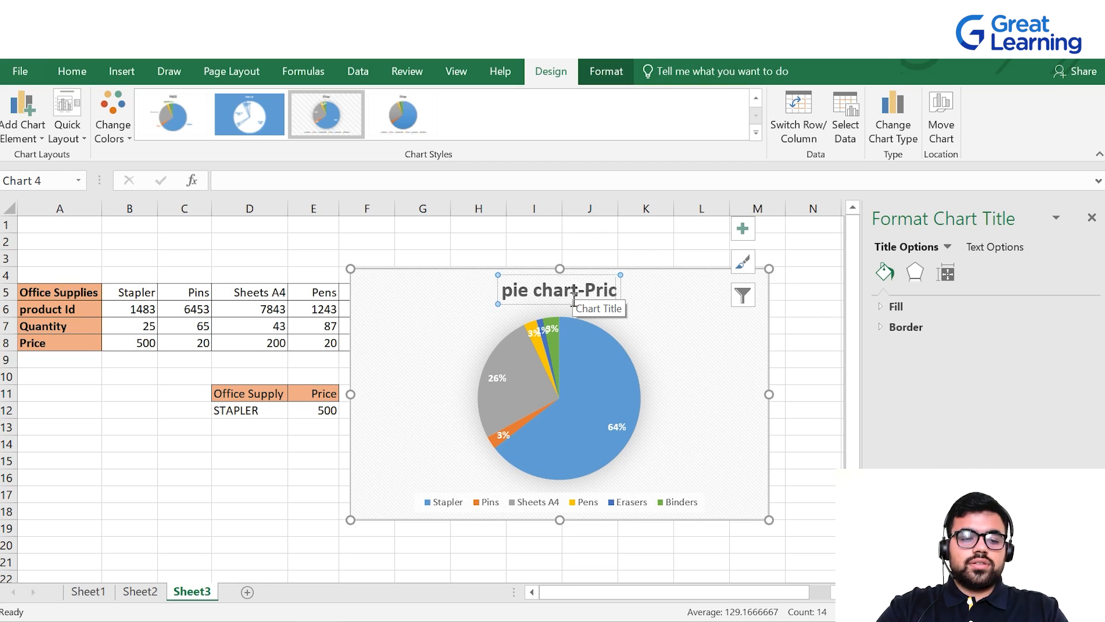
key("BackSpace")
key("BackSpace")
key("BackSpace")
key("BackSpace")
key("BackSpace")
key("BackSpace")
key("BackSpace")
key("BackSpace")
key("BackSpace")
key("BackSpace")
key("BackSpace")
key("BackSpace")
key("BackSpace")
key("BackSpace")
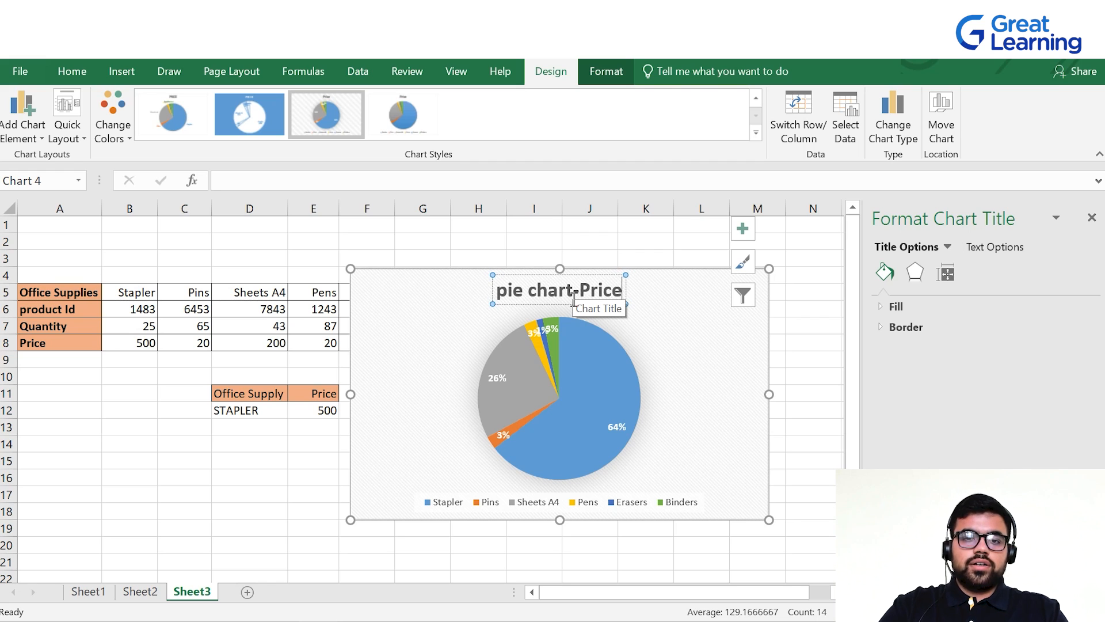
key("BackSpace")
key("BackSpace")
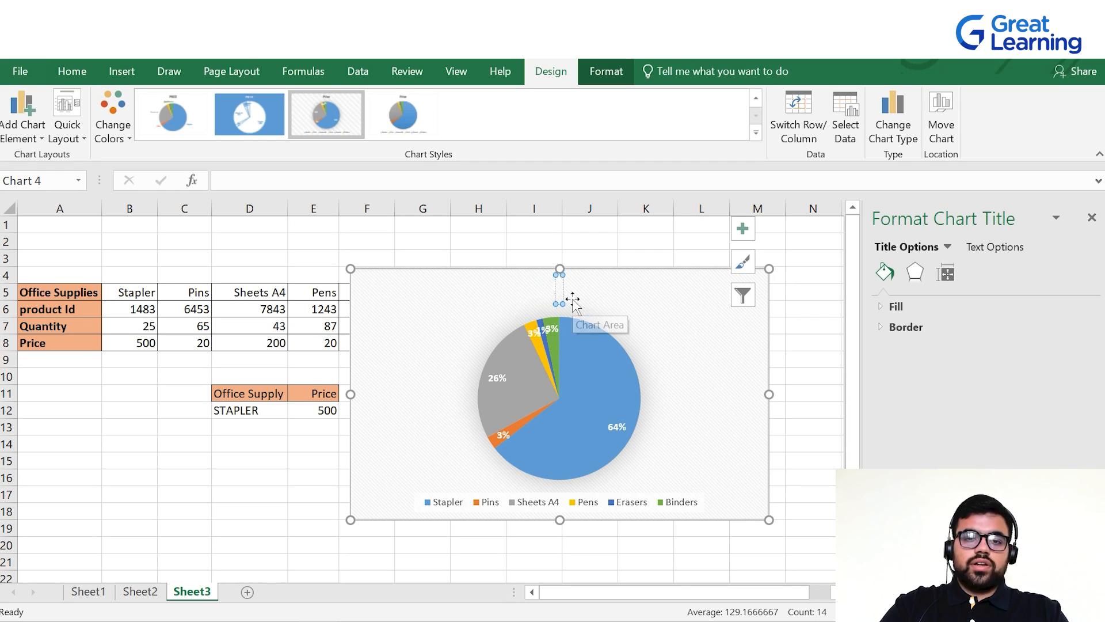
- Shift the pie chart down and left, then delete it from Sheet3
left_click(745, 395)
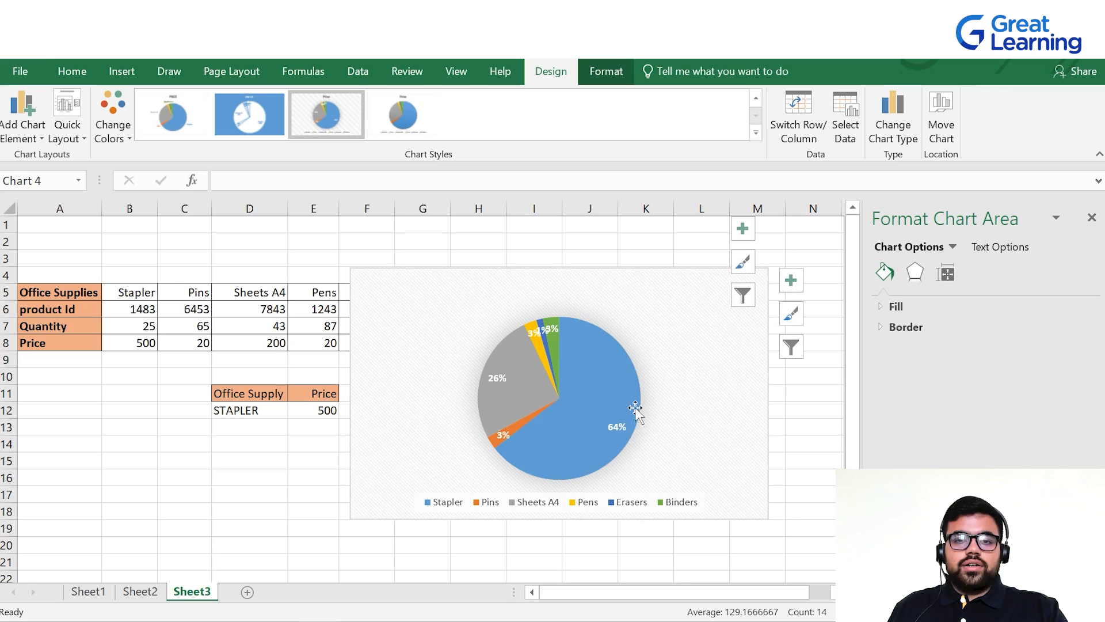
left_click_drag(684, 325, 677, 274)
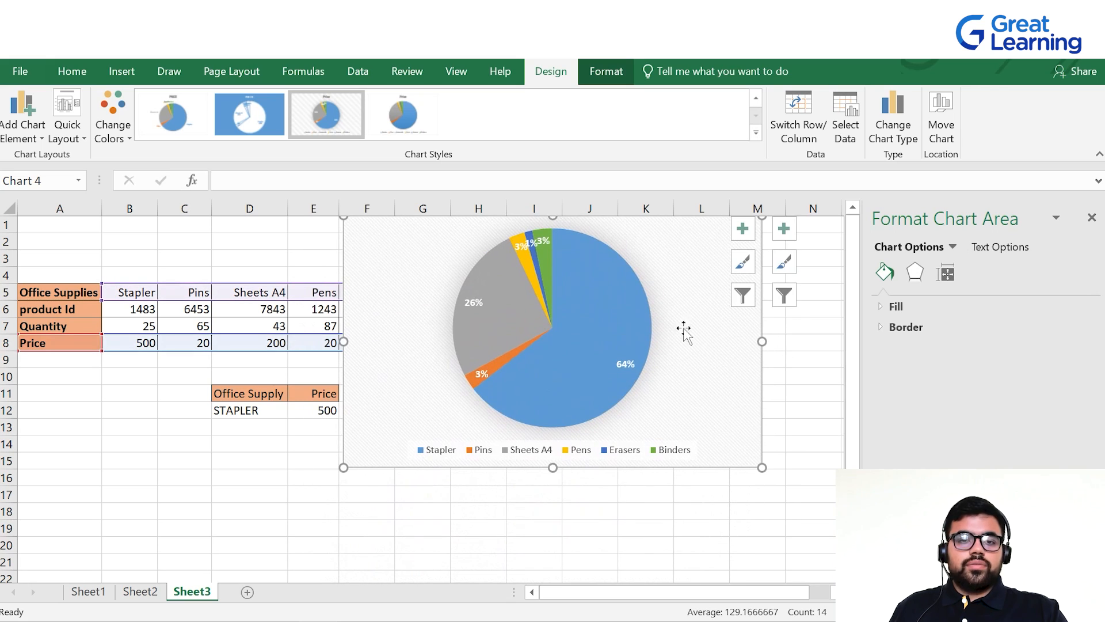
left_click_drag(626, 249, 613, 355)
left_click_drag(680, 312, 577, 507)
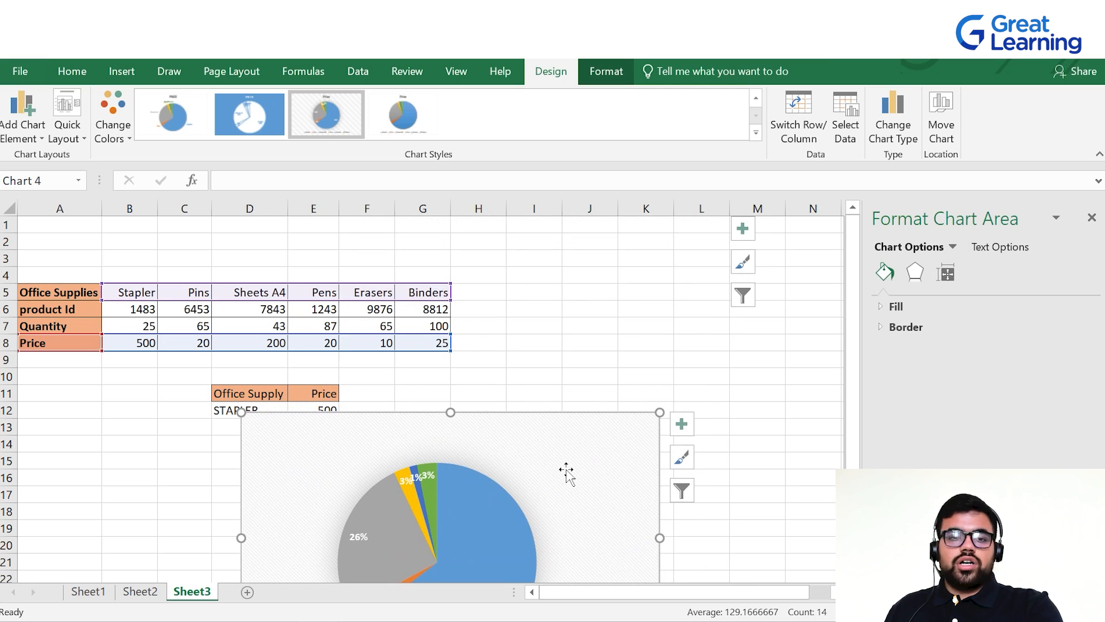
key("Delete")
- Chart item names A5:G5 and prices A8:G8 as a clustered column chart beside the table
left_click(647, 358)
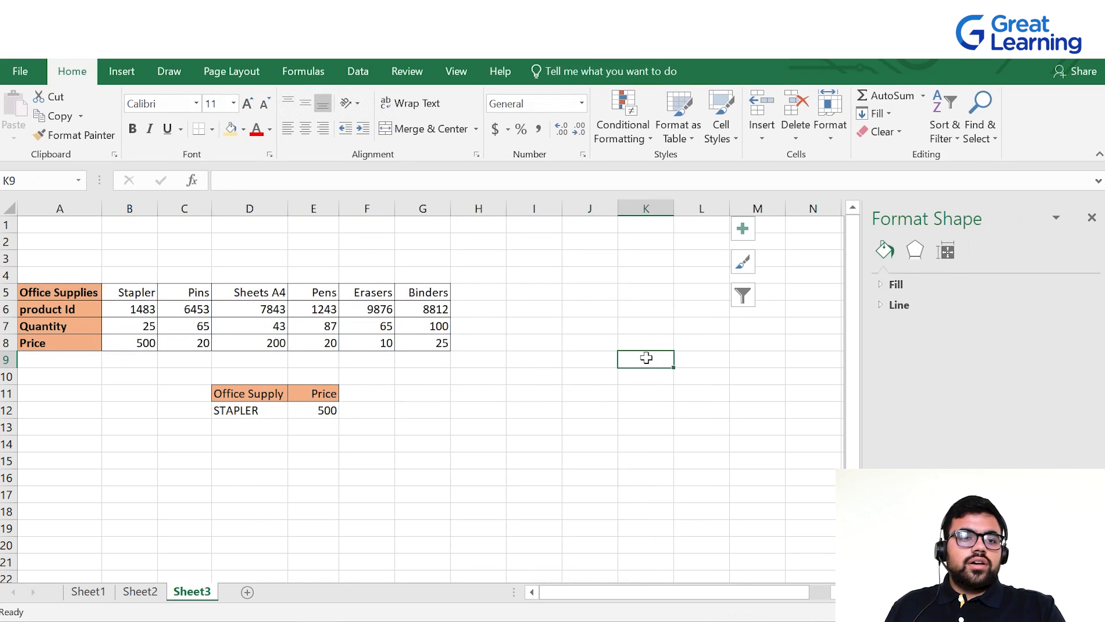
left_click_drag(94, 296, 422, 284)
left_click_drag(75, 343, 430, 341)
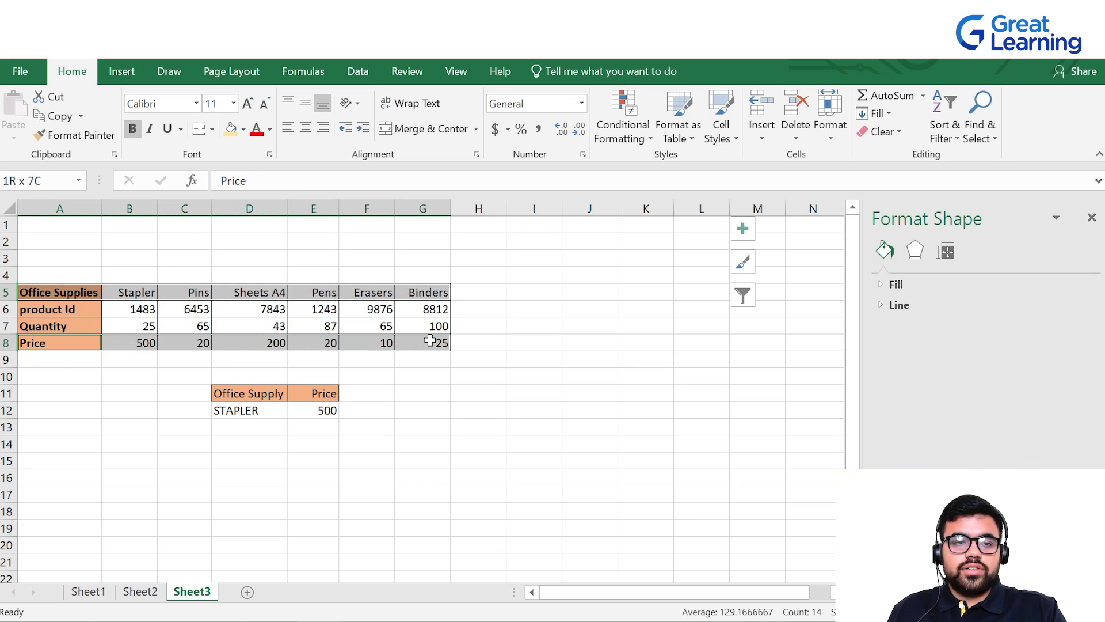
left_click(120, 70)
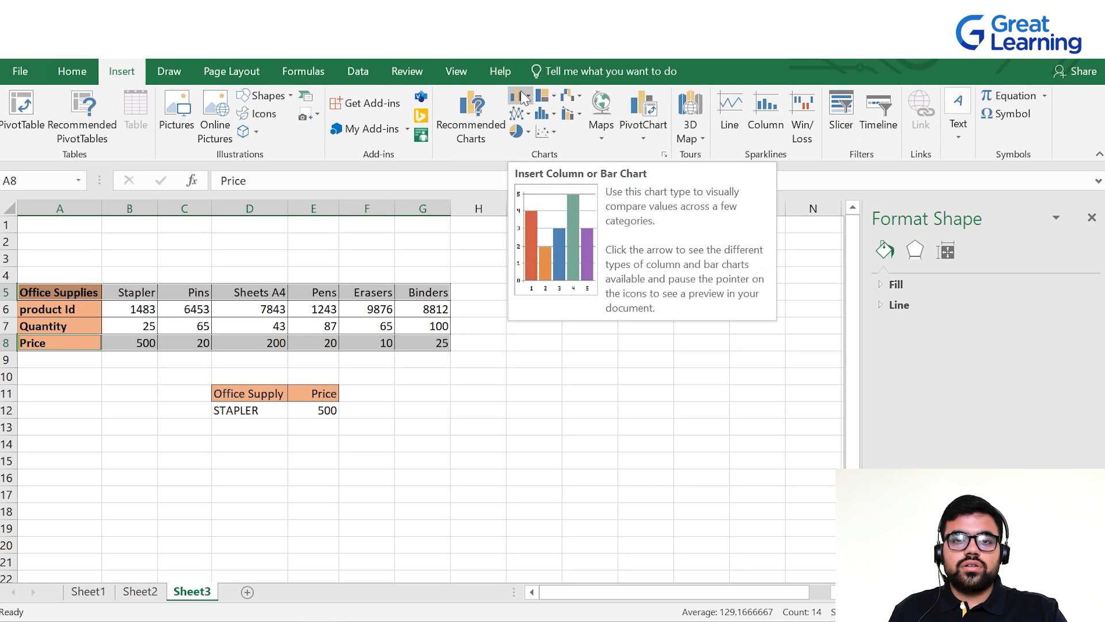
left_click(528, 96)
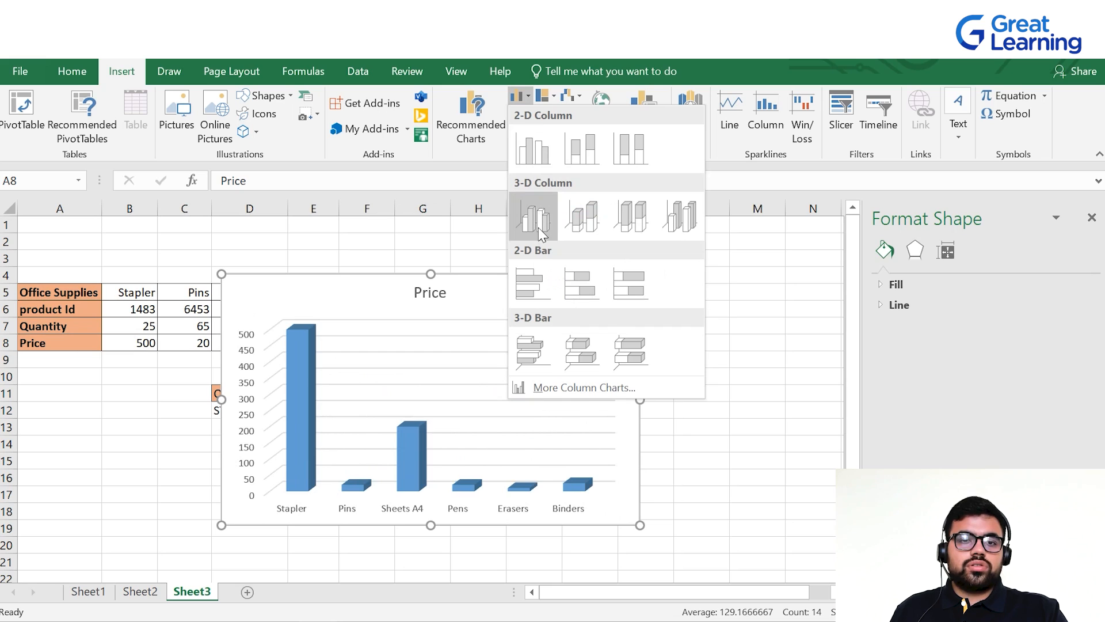
left_click(533, 161)
left_click_drag(525, 296, 661, 272)
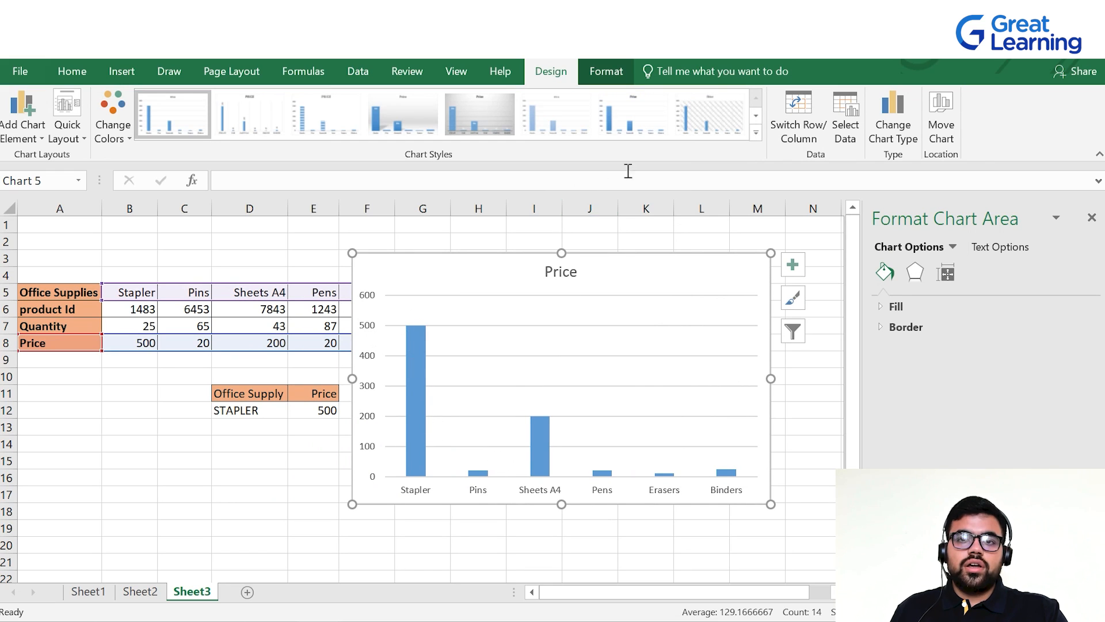
- Try a value-label chart style on the column chart, undo it, and nudge the chart down-right
left_click(756, 133)
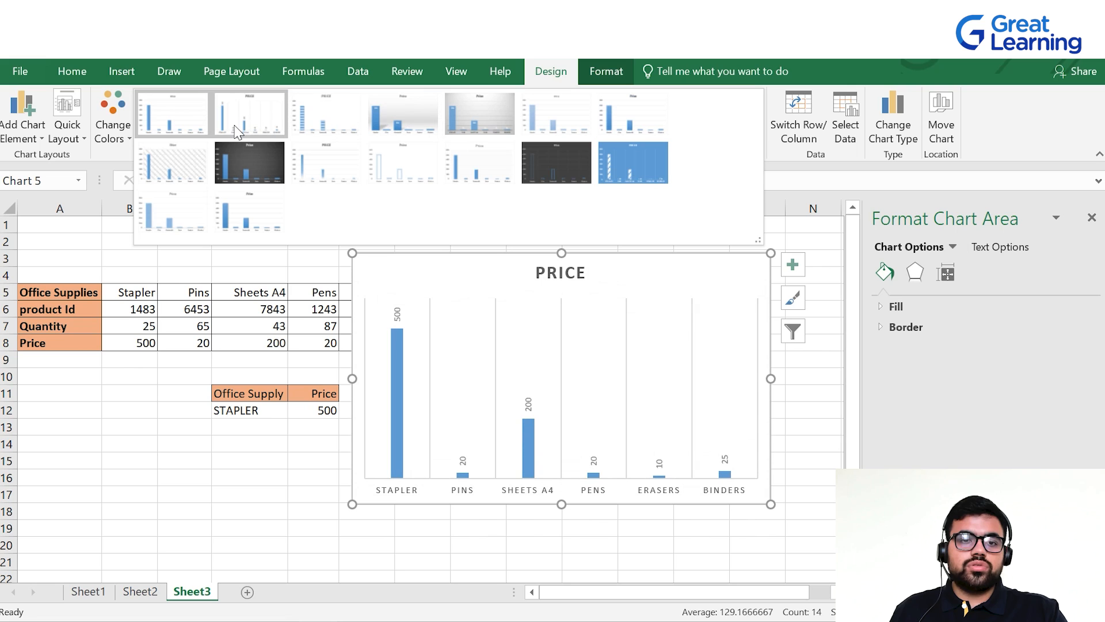
left_click(239, 120)
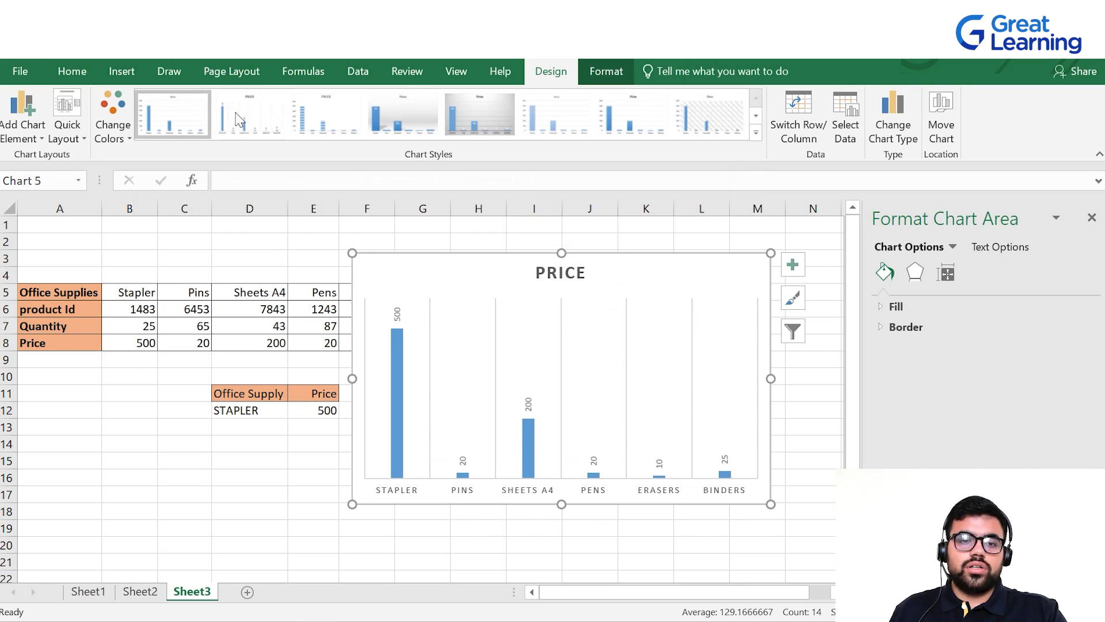
key("ctrl+z")
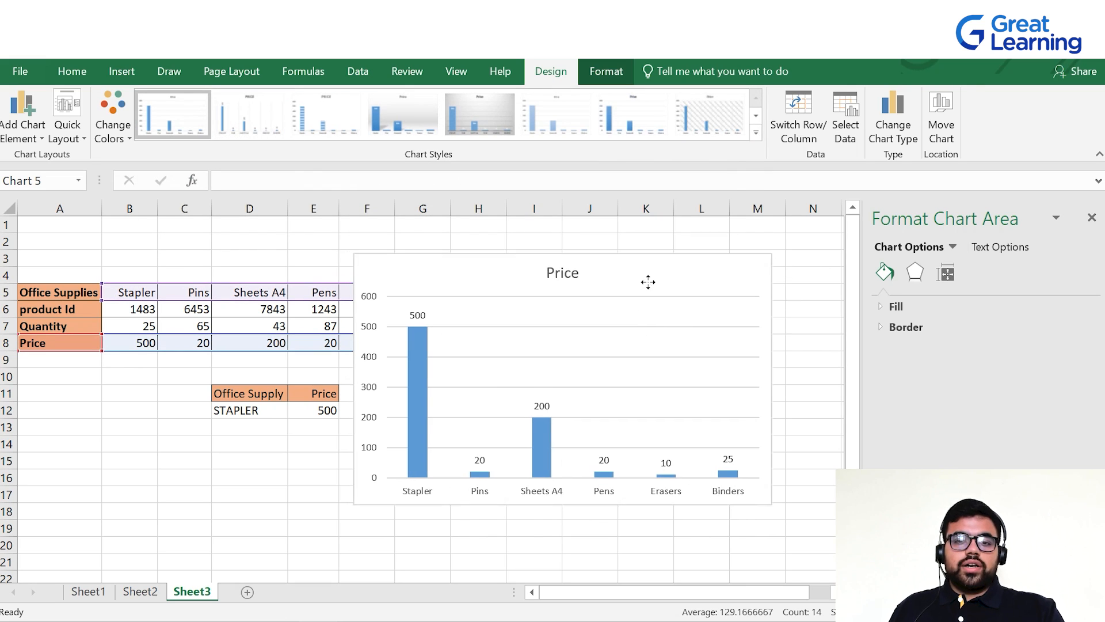
left_click_drag(648, 282, 654, 308)
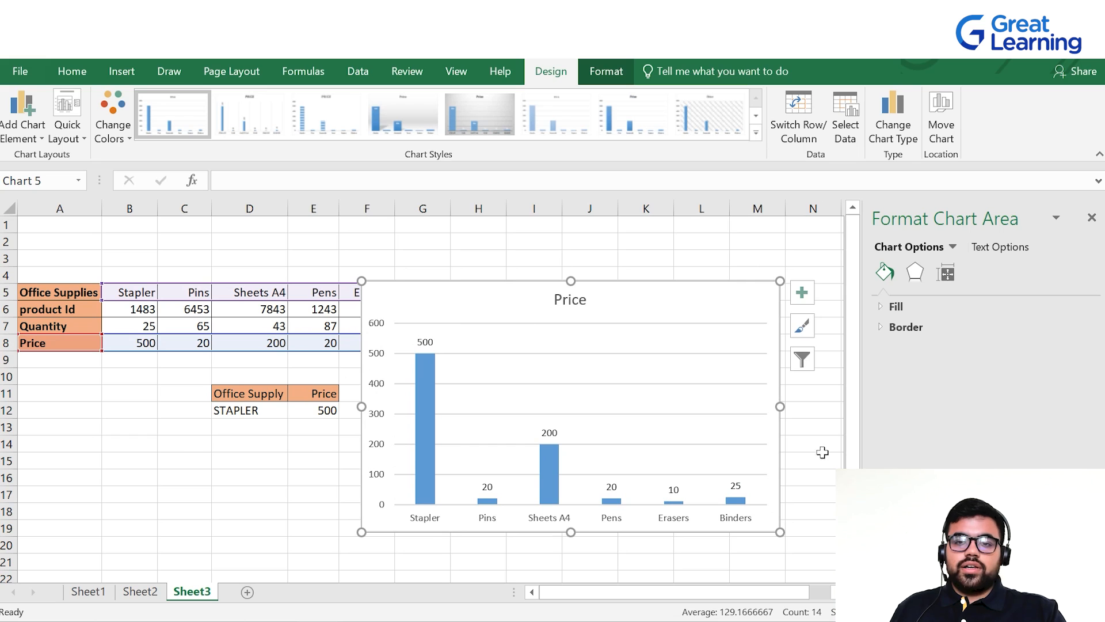
- Append '-Bar chart' to the column chart title so it reads 'Price-Bar chart'
left_click(570, 299)
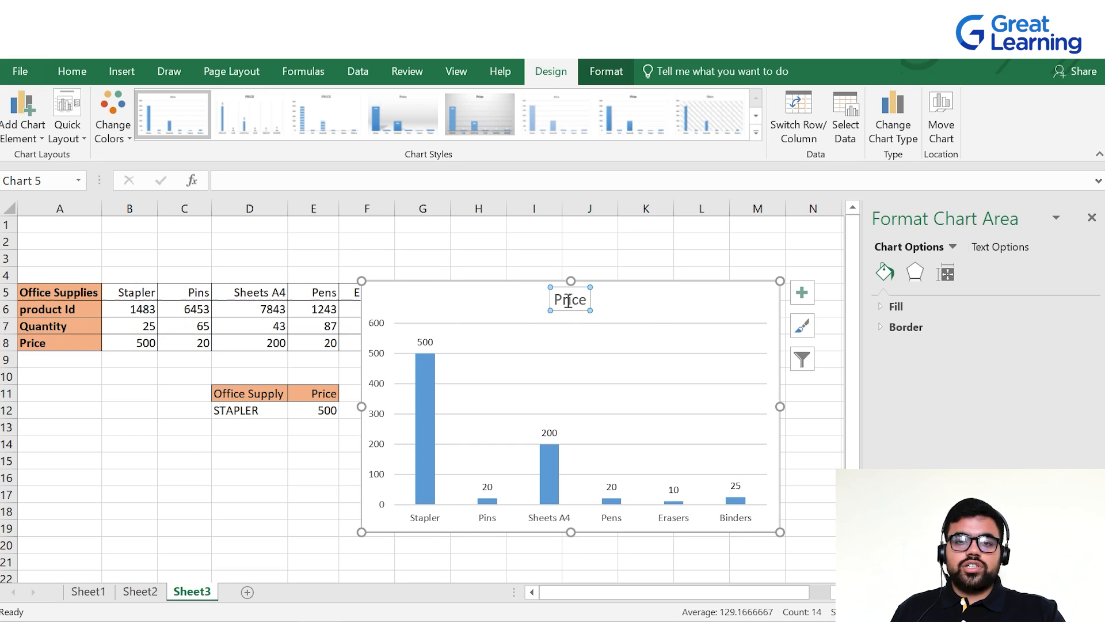
left_click_drag(571, 300, 557, 301)
type("-Bar chart")
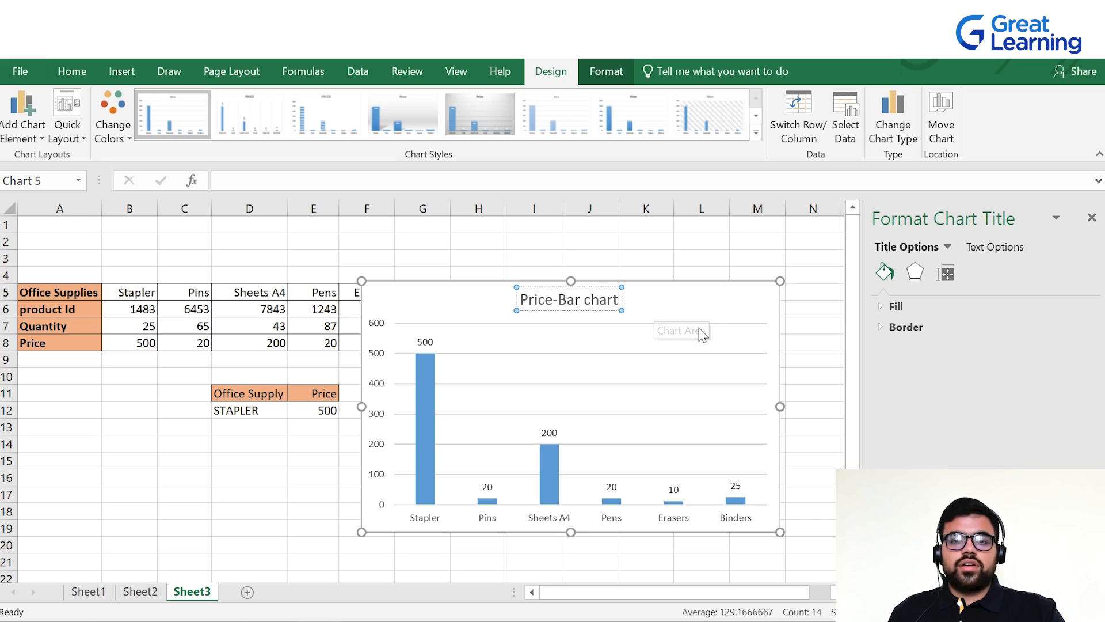
left_click(699, 308)
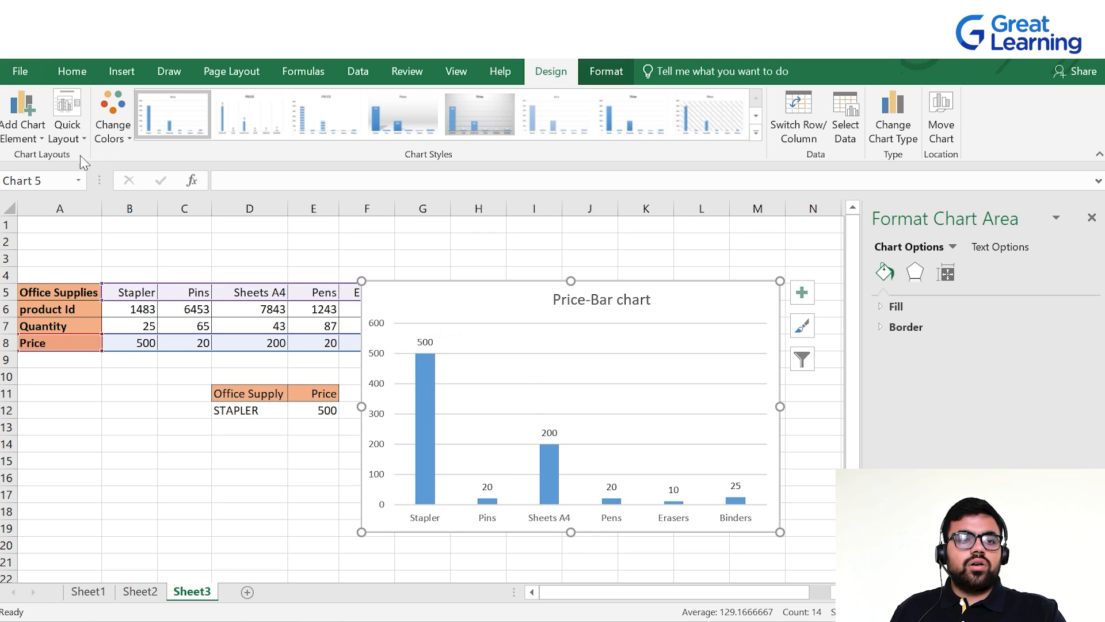
- Add primary horizontal and primary vertical axis titles to the column chart
left_click(32, 130)
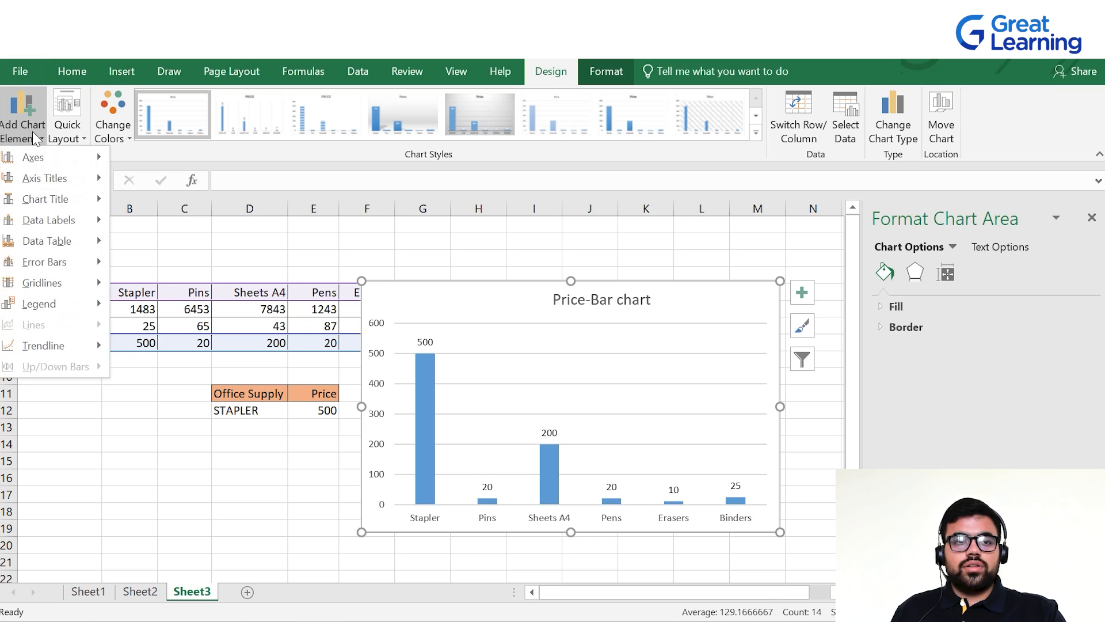
mouse_move(53, 178)
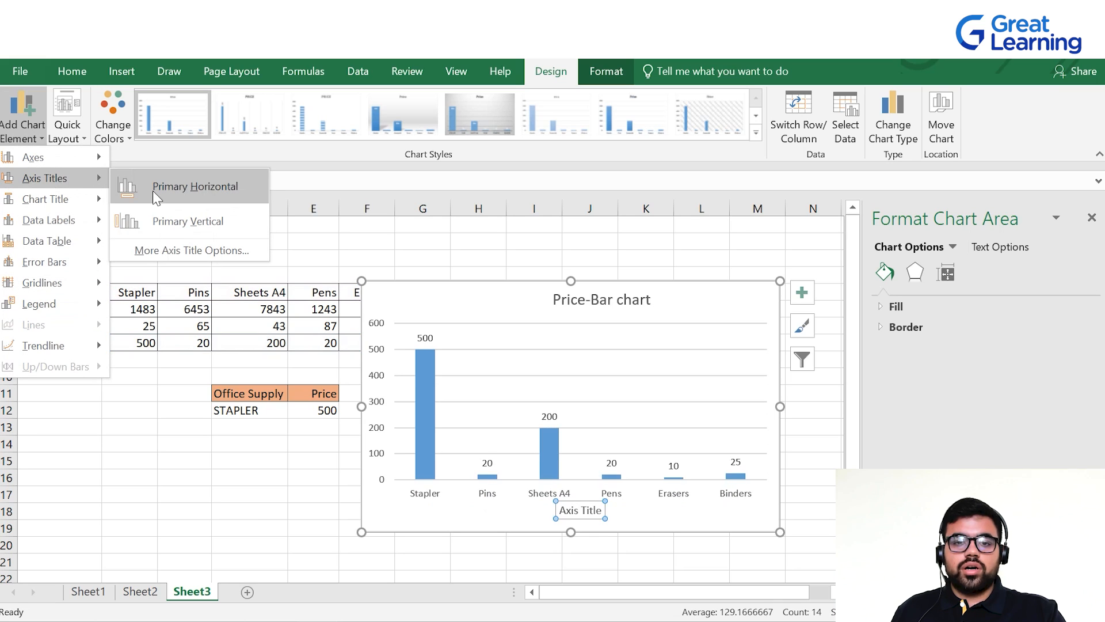
left_click(153, 191)
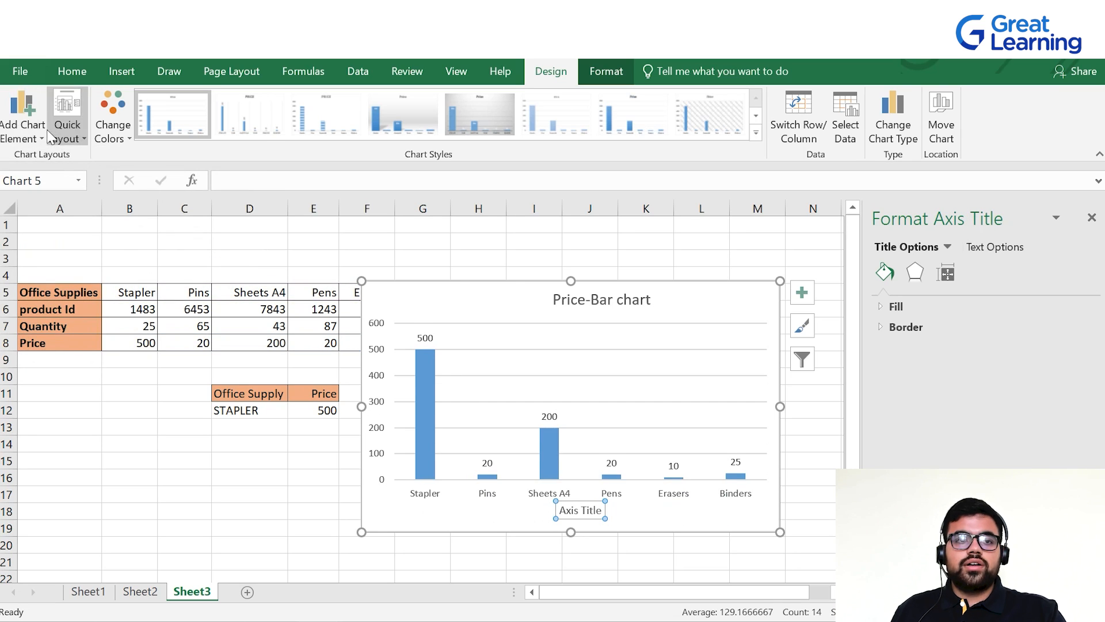
left_click(22, 115)
mouse_move(53, 183)
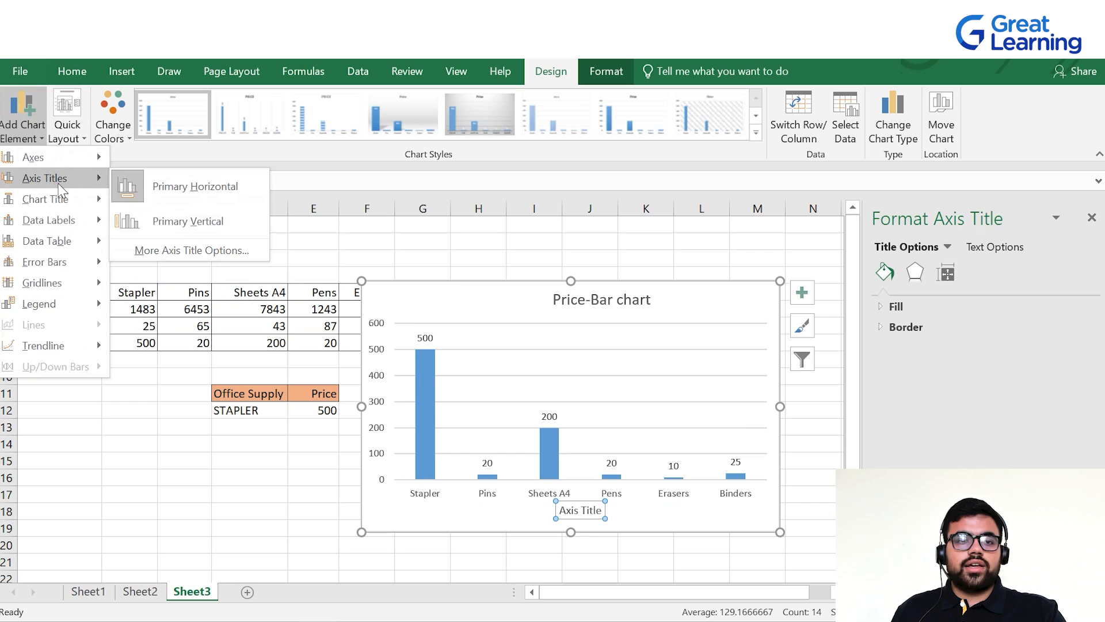
left_click(164, 221)
- Label the vertical axis 'Price' and the horizontal axis 'Category'
left_click(383, 397)
key("BackSpace")
key("BackSpace")
key("BackSpace")
key("BackSpace")
key("BackSpace")
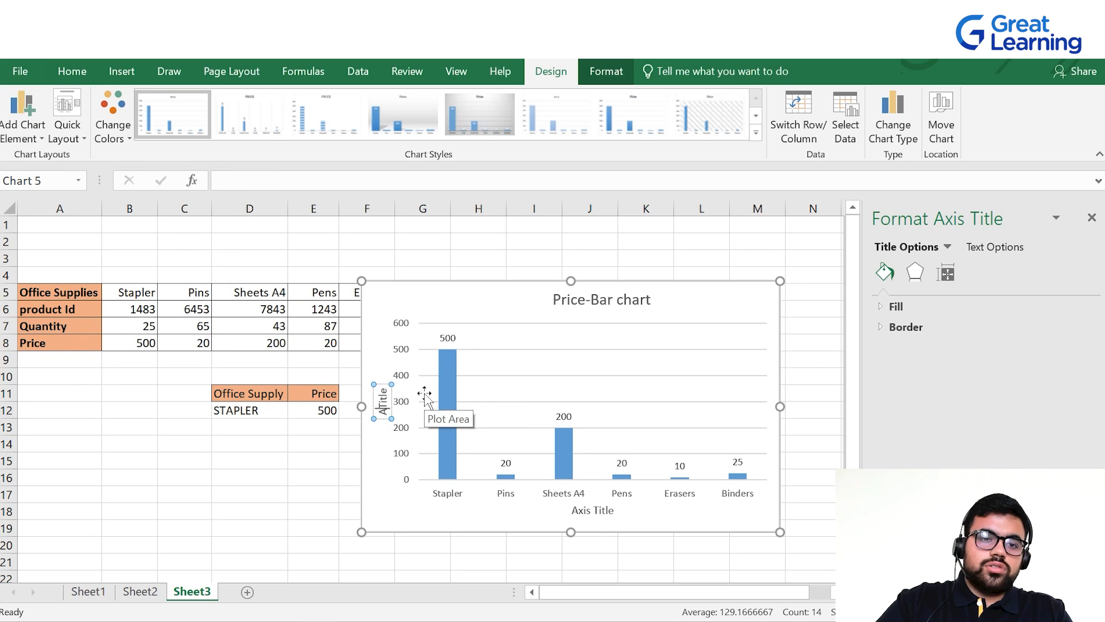
key("BackSpace")
key("BackSpace")
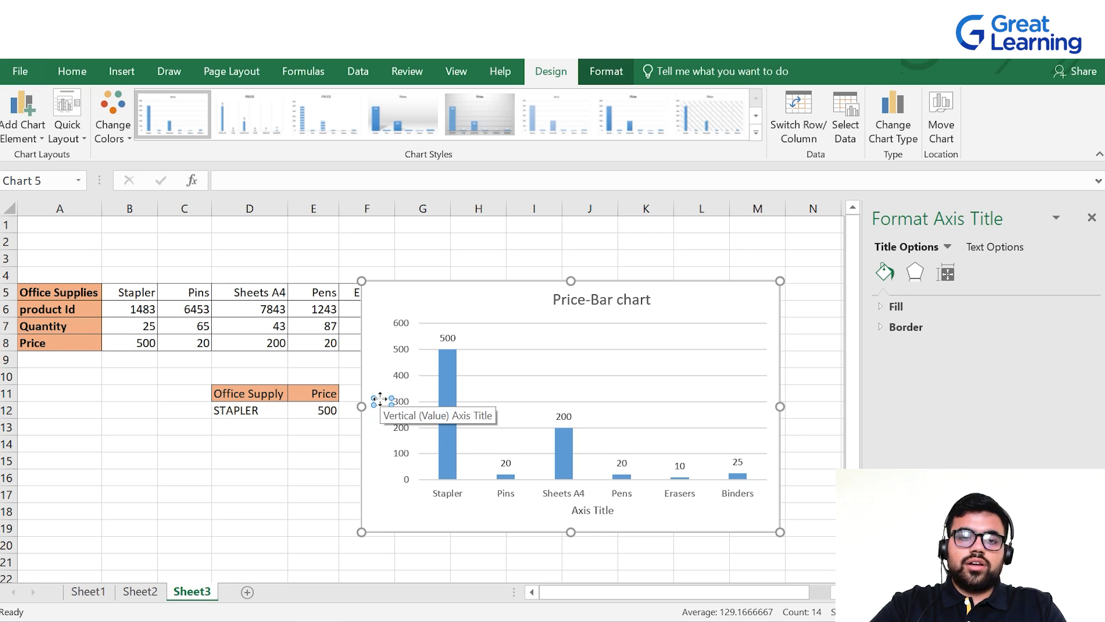
type("Price")
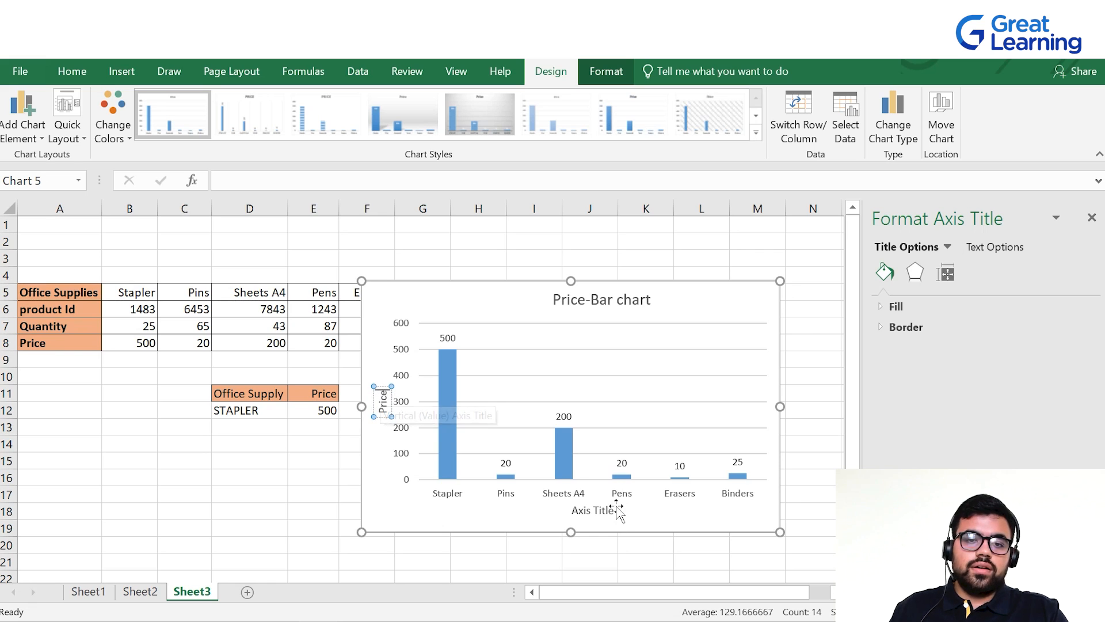
left_click(617, 511)
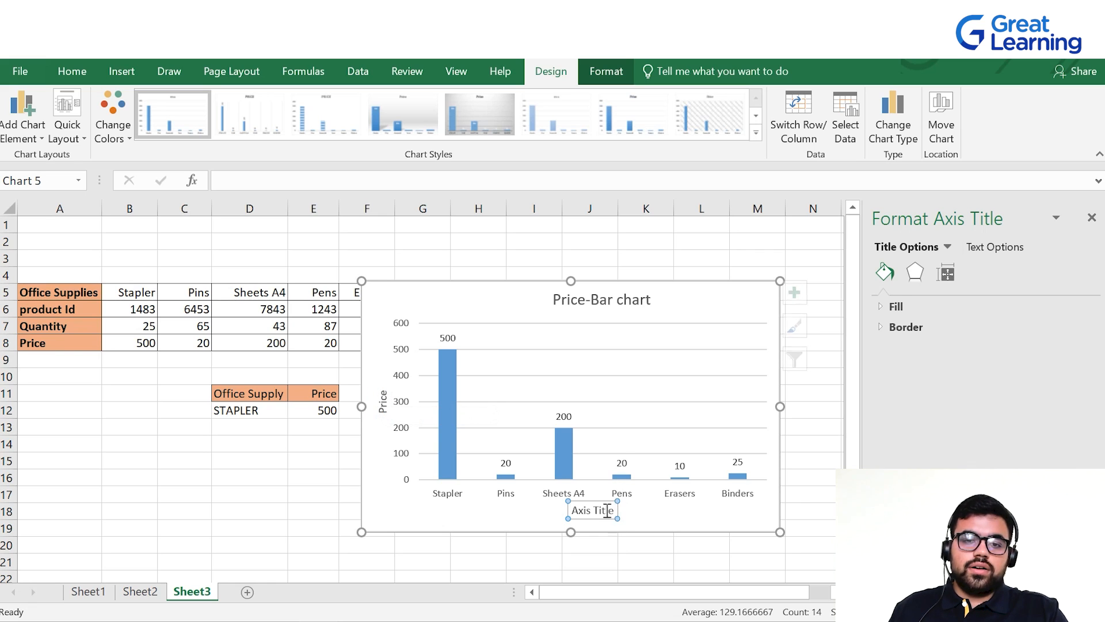
key("BackSpace")
key("BackSpace")
key("BackSpace")
key("BackSpace")
key("BackSpace")
key("BackSpace")
key("BackSpace")
key("BackSpace")
key("BackSpace")
key("BackSpace")
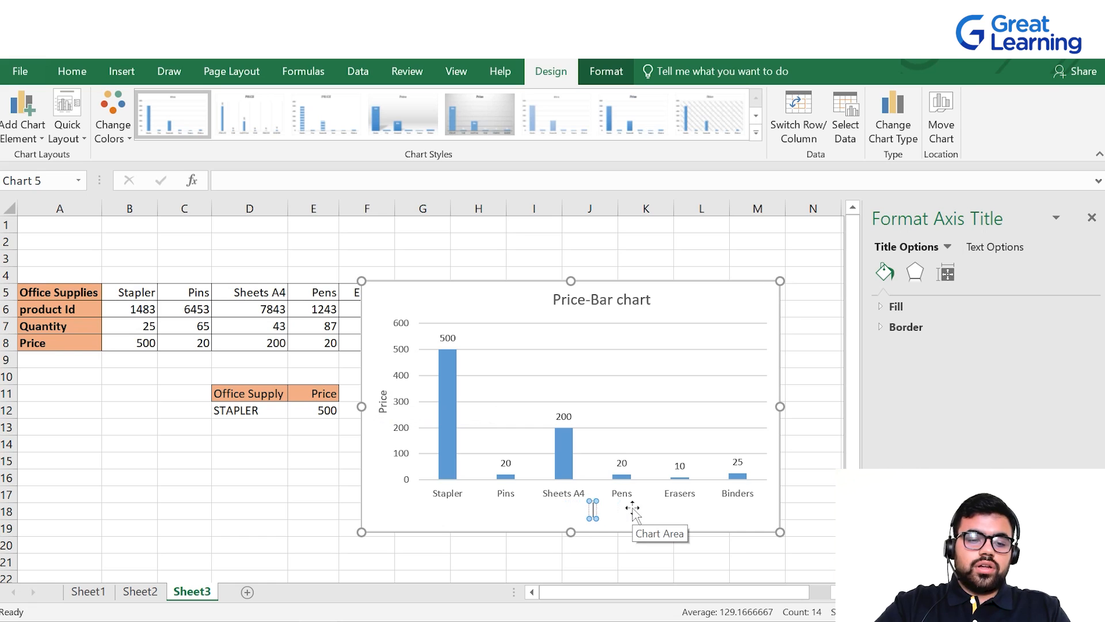
type("Categ")
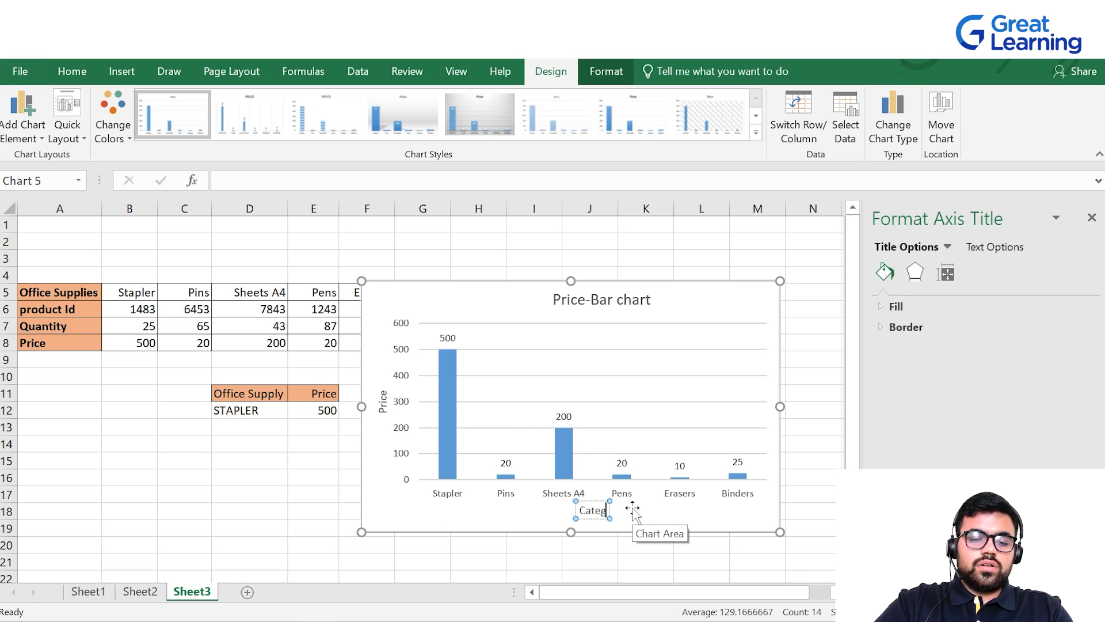
type("ory")
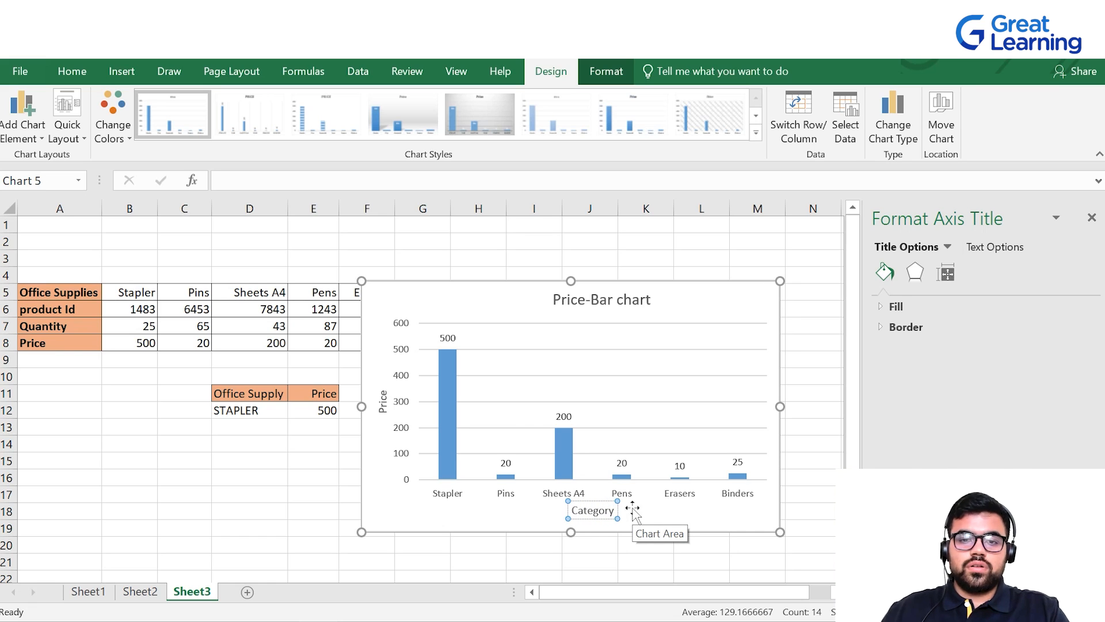
- Move the Price-Bar chart up and left so it overlaps column E
left_click_drag(646, 508, 631, 494)
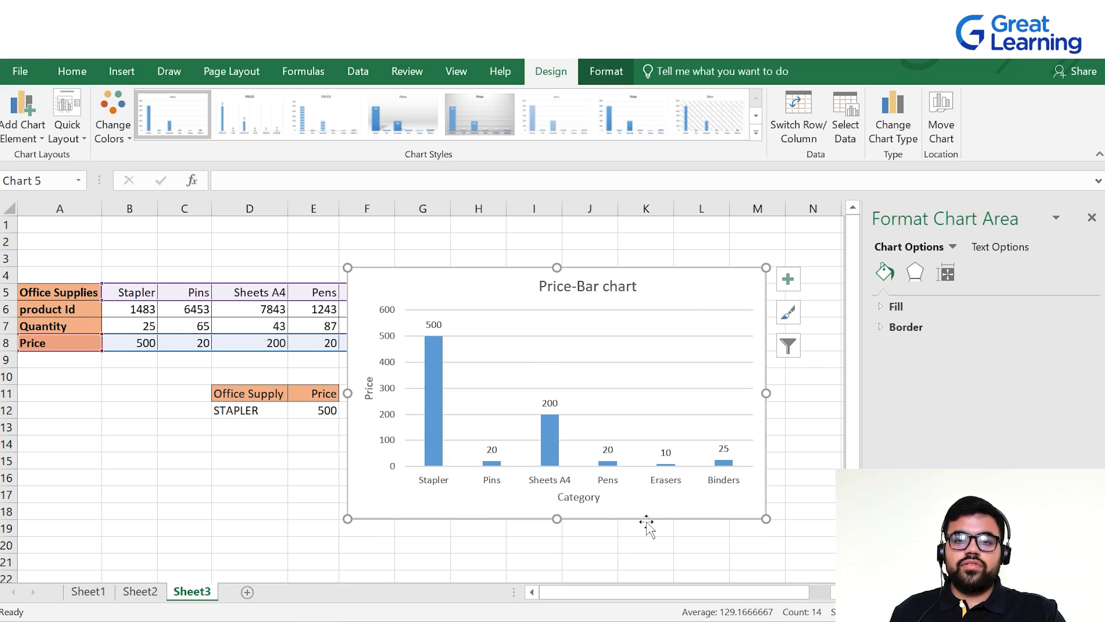
left_click_drag(723, 289, 683, 282)
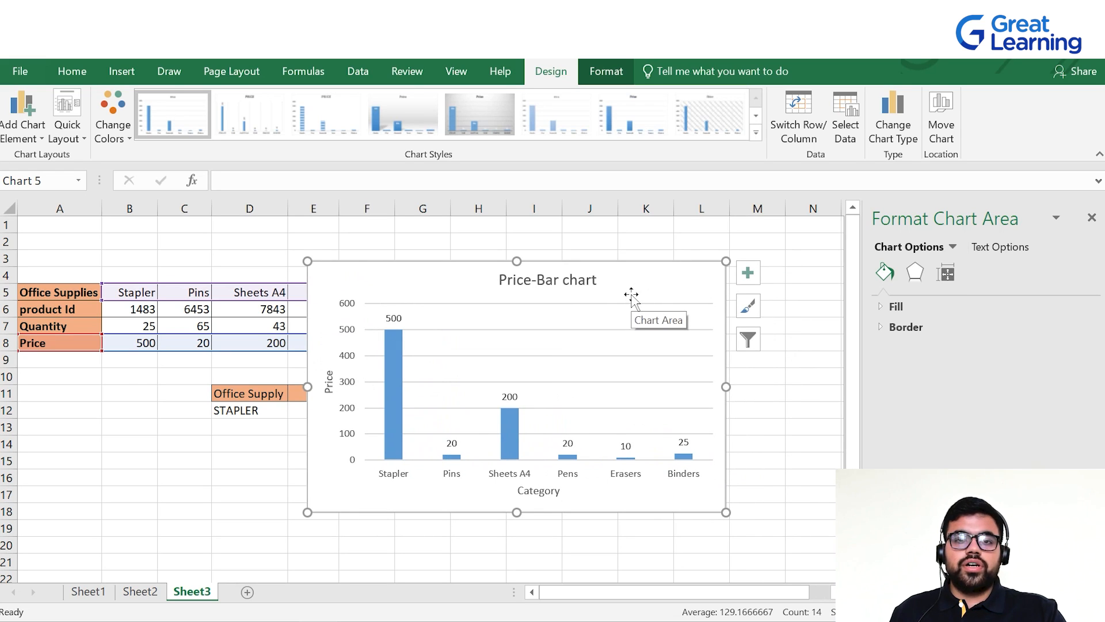
key("alt")
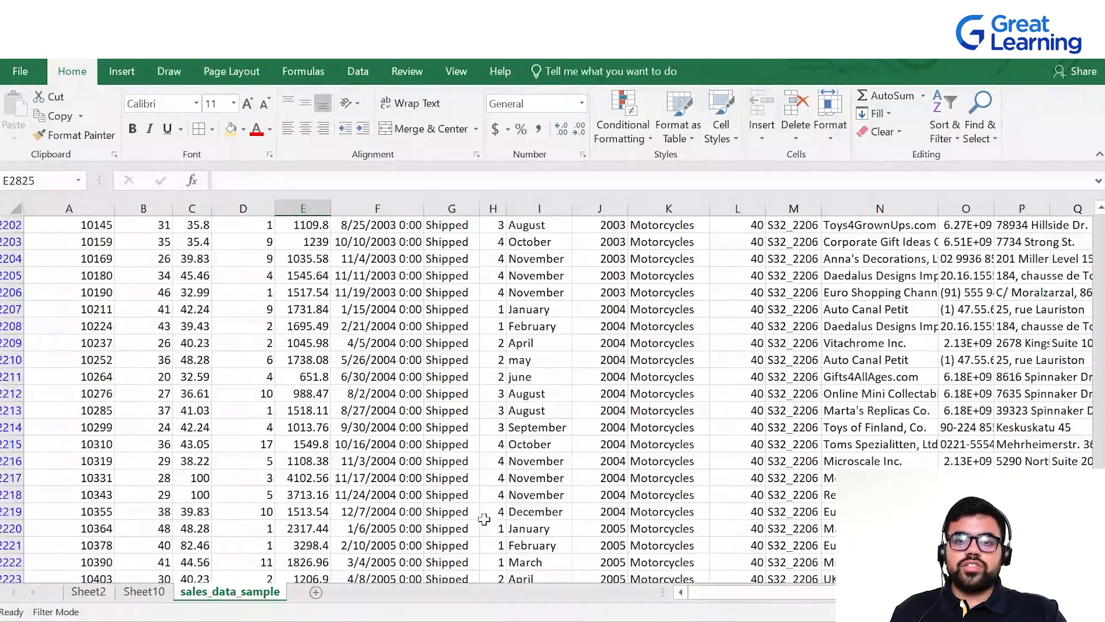
- Scroll through the sales_data_sample order records, then switch to the Sheet2 pivot table
scroll(464, 411, "up", 8)
scroll(463, 411, "up", 20)
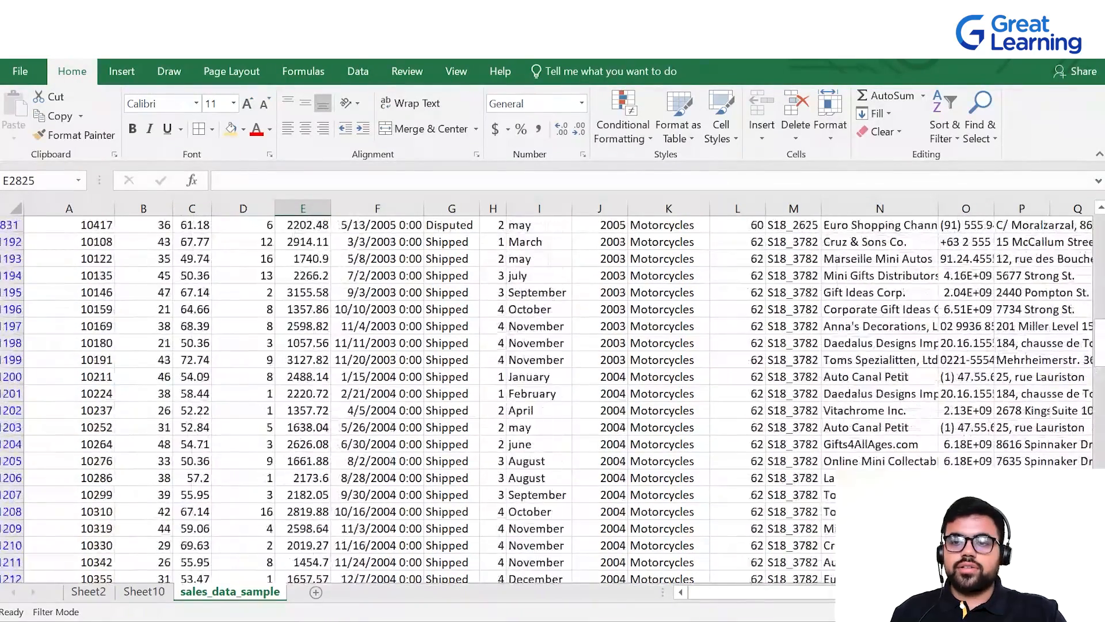
left_click_drag(1100, 332, 1101, 214)
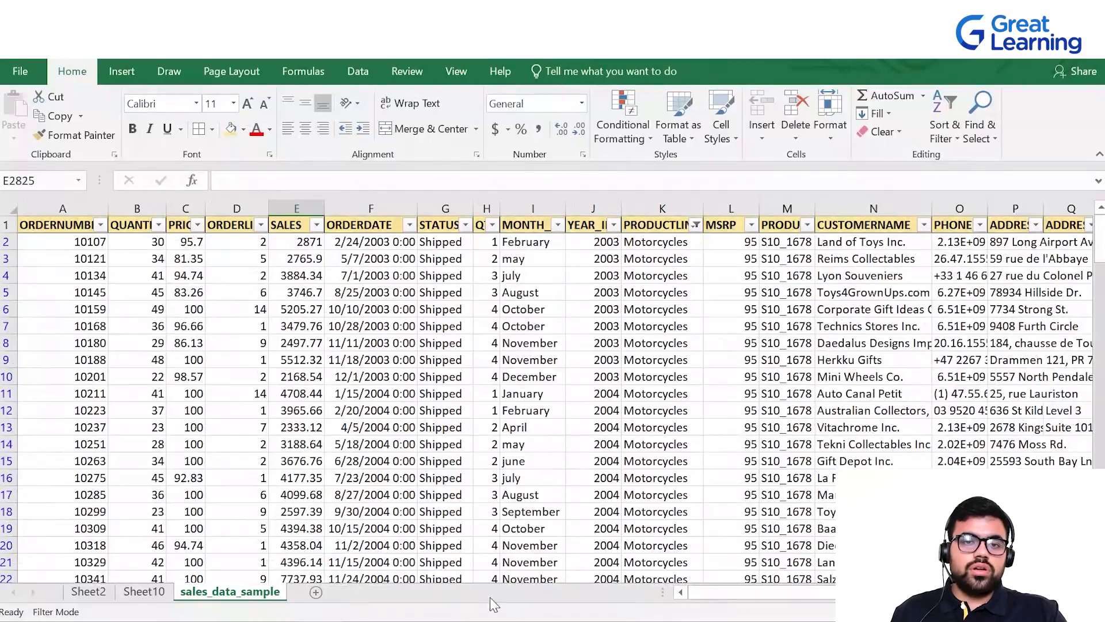
scroll(314, 469, "down", 6)
scroll(314, 469, "down", 1)
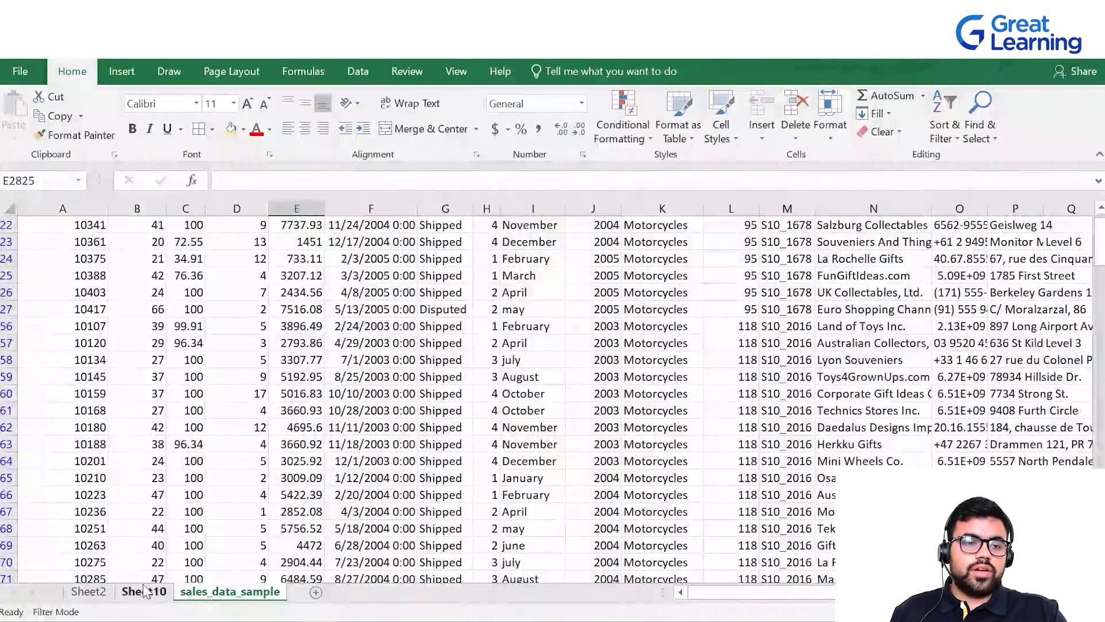
left_click(88, 591)
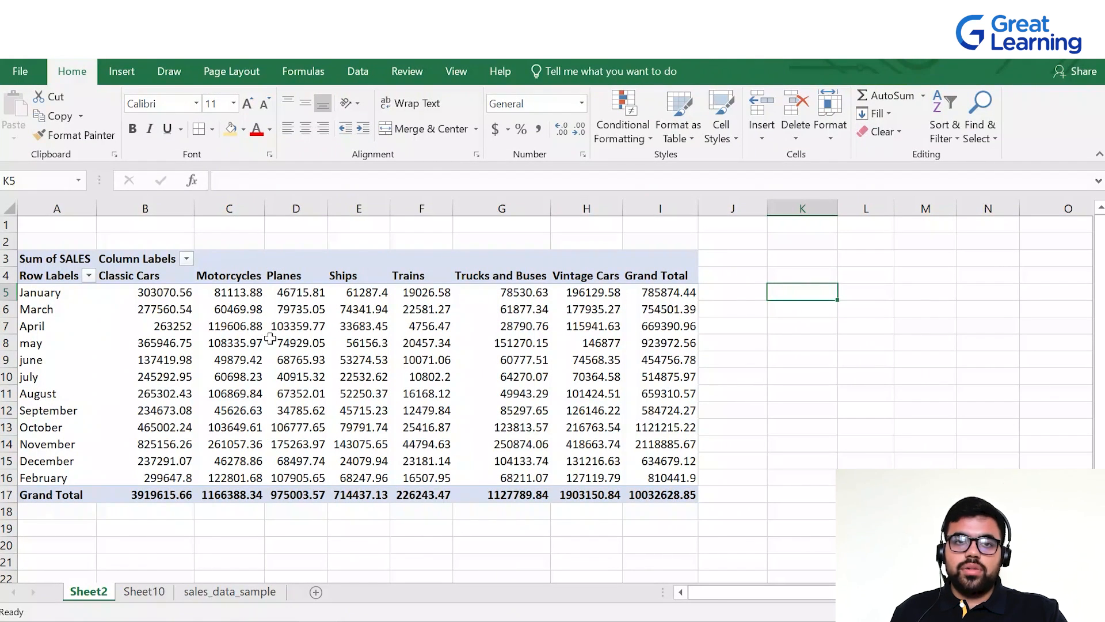
- Select the month labels and Classic Cars sales in A5:B16, then bring up the line chart types
left_click_drag(52, 293, 144, 479)
left_click(99, 346)
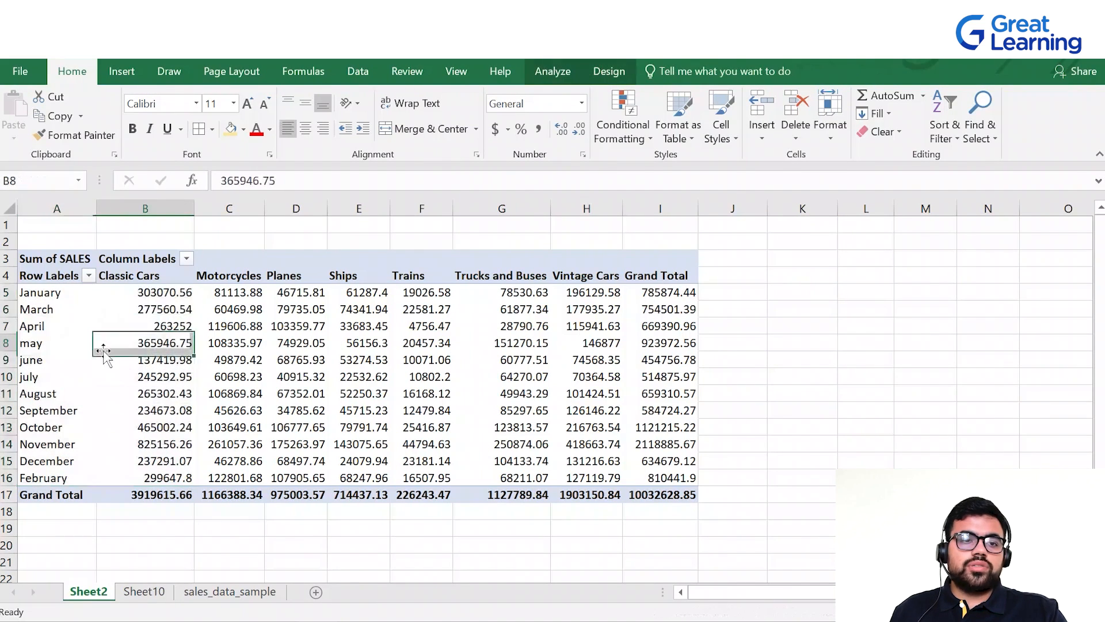
left_click_drag(54, 291, 150, 478)
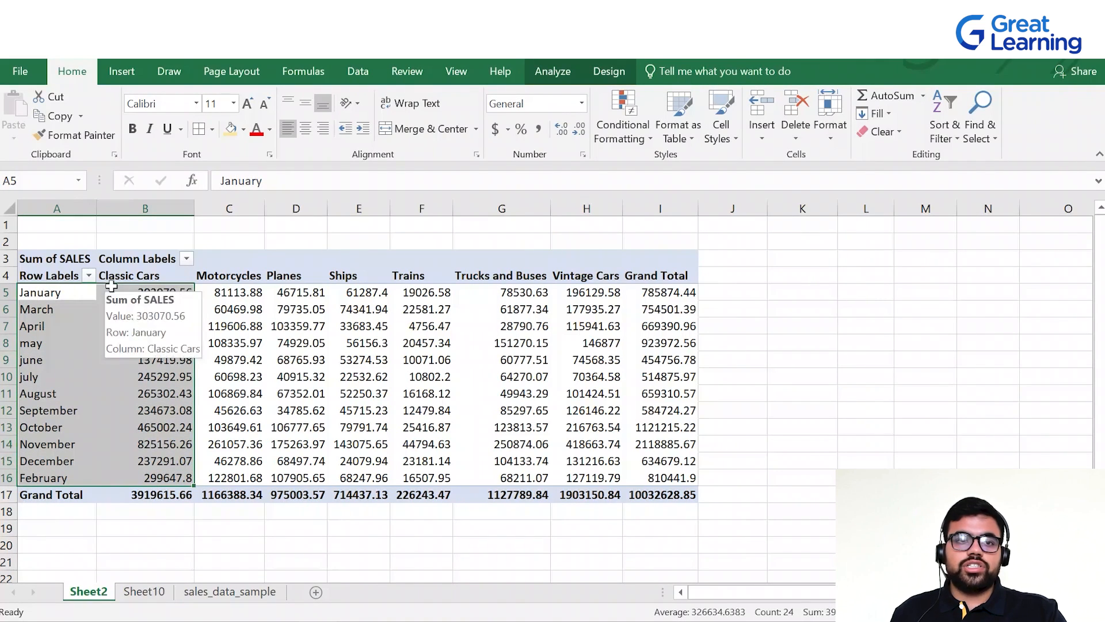
left_click(127, 74)
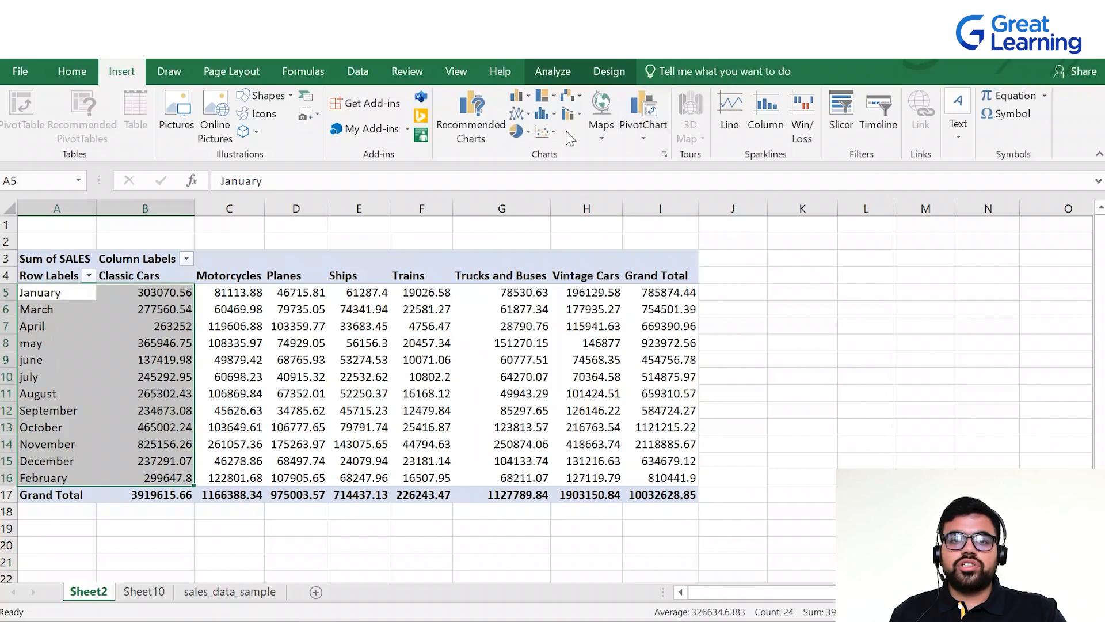
left_click(519, 114)
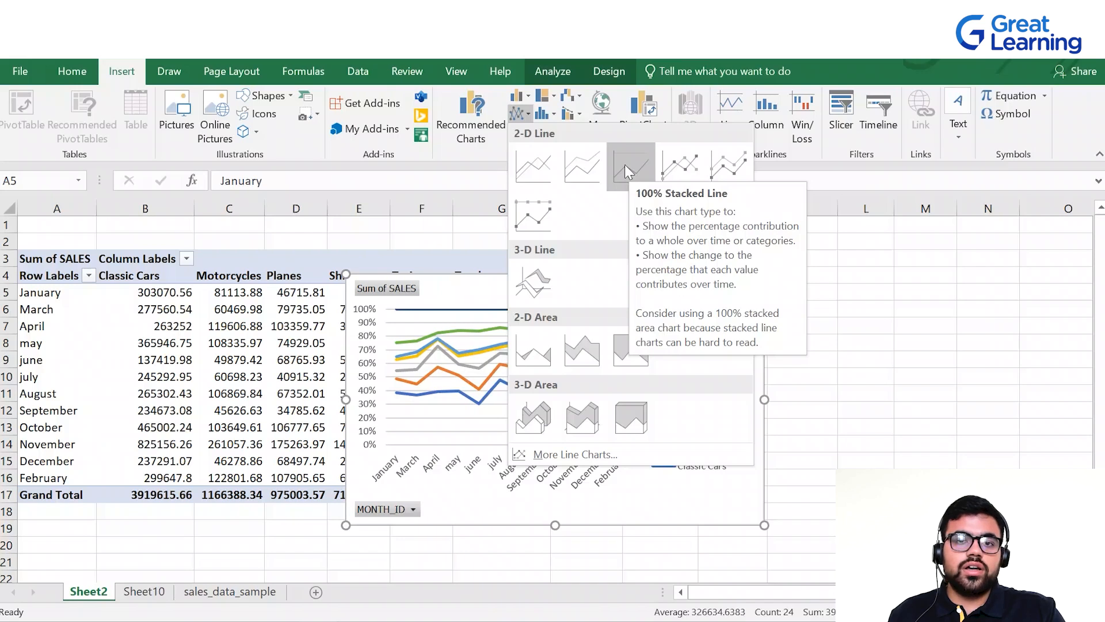
- Insert a plain 2-D line PivotChart of monthly sales and place it right of the pivot table
left_click(543, 148)
left_click_drag(452, 300, 609, 247)
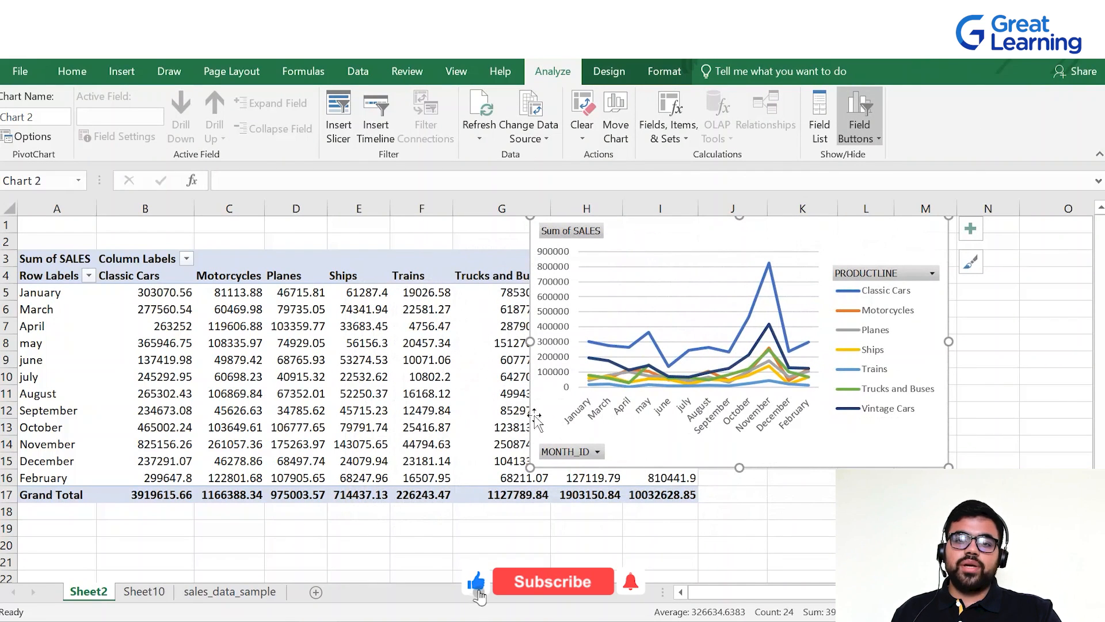
left_click_drag(703, 228, 588, 252)
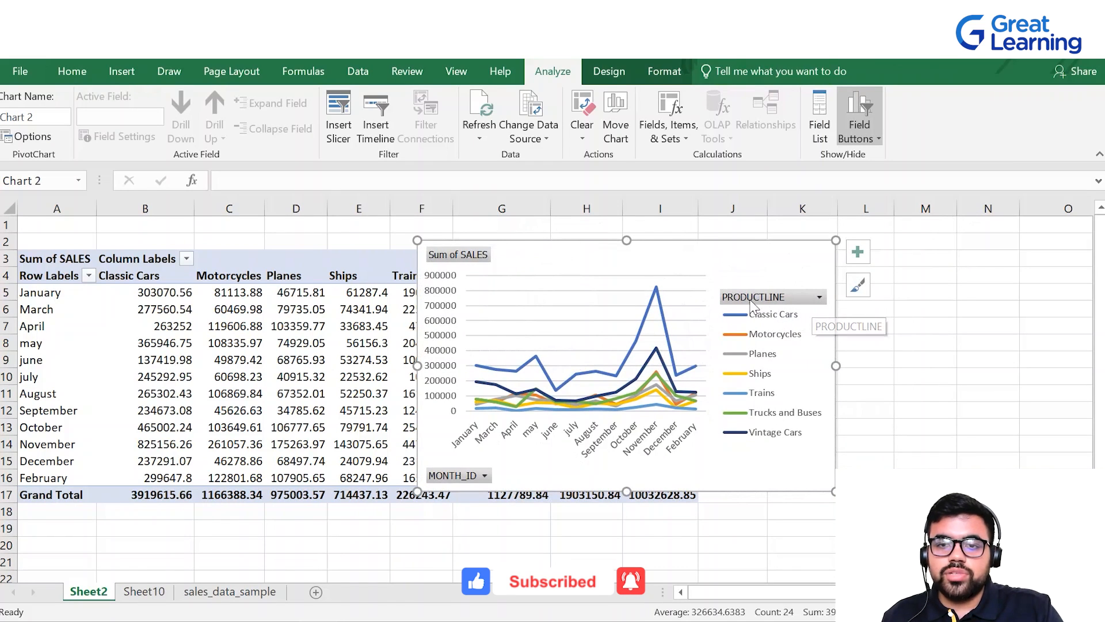
left_click(820, 297)
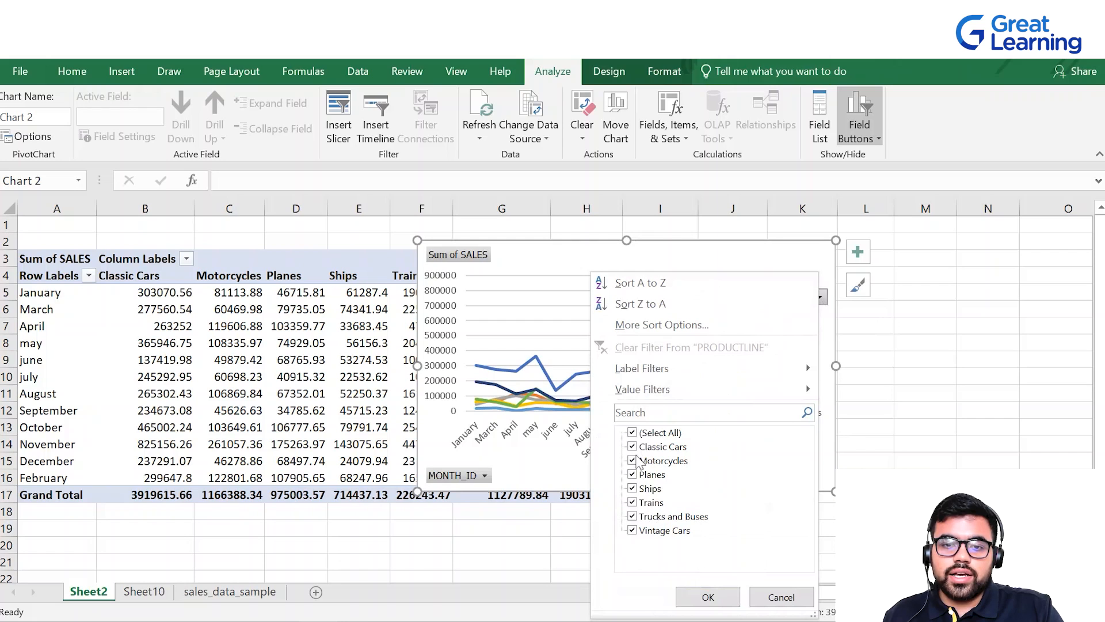
- Filter the product line field to show only Motorcycles
left_click(633, 435)
left_click(638, 462)
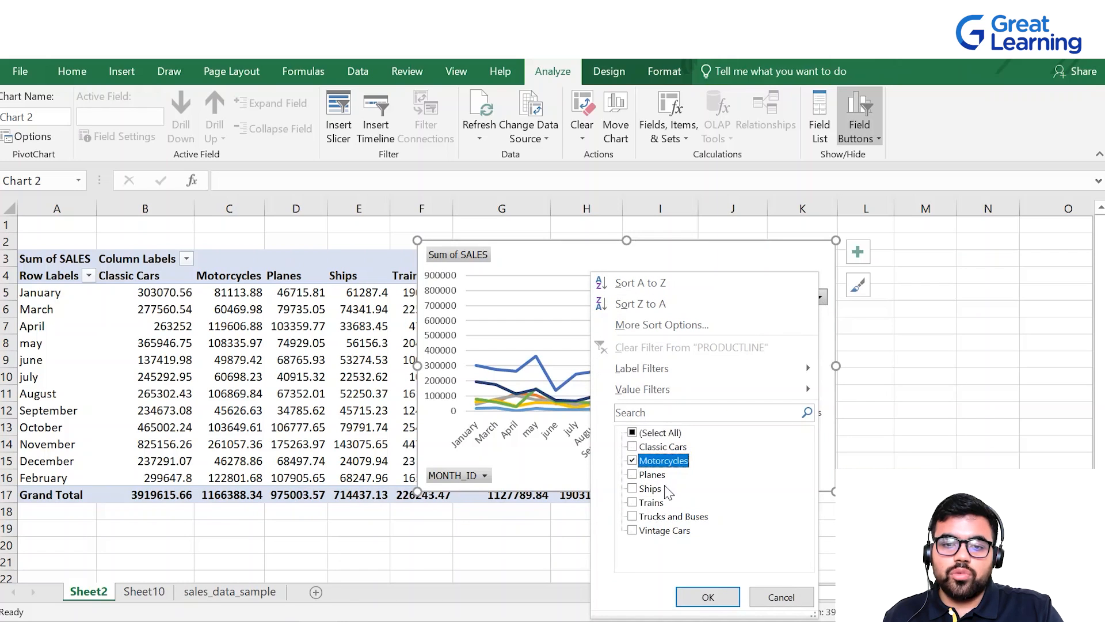
left_click(711, 597)
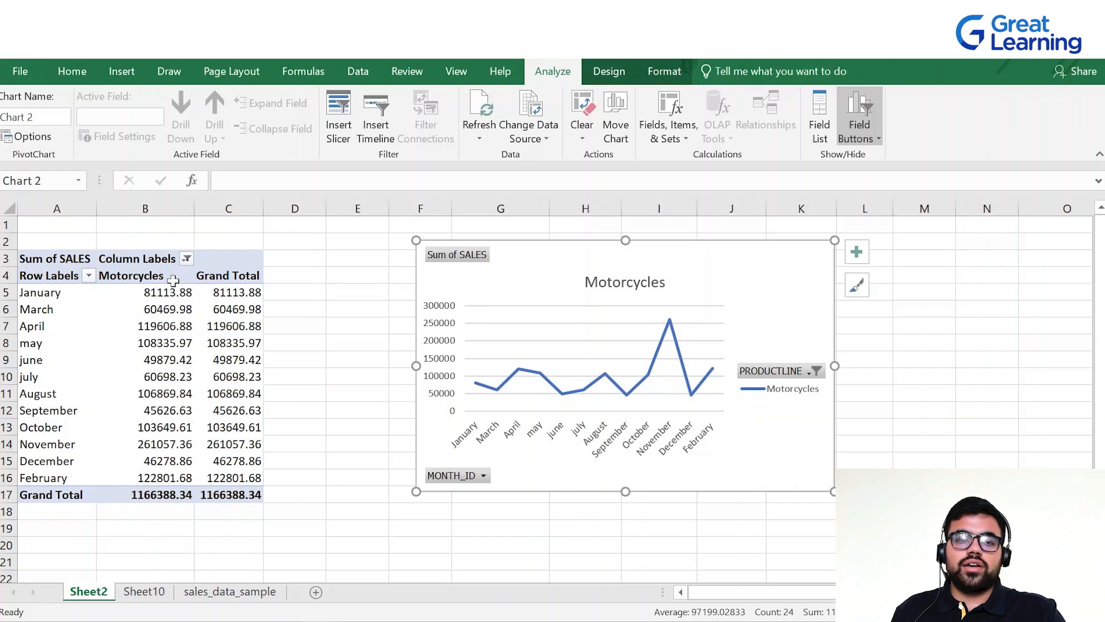
- Check the month and product line filters, leaving both unchanged
left_click(473, 477)
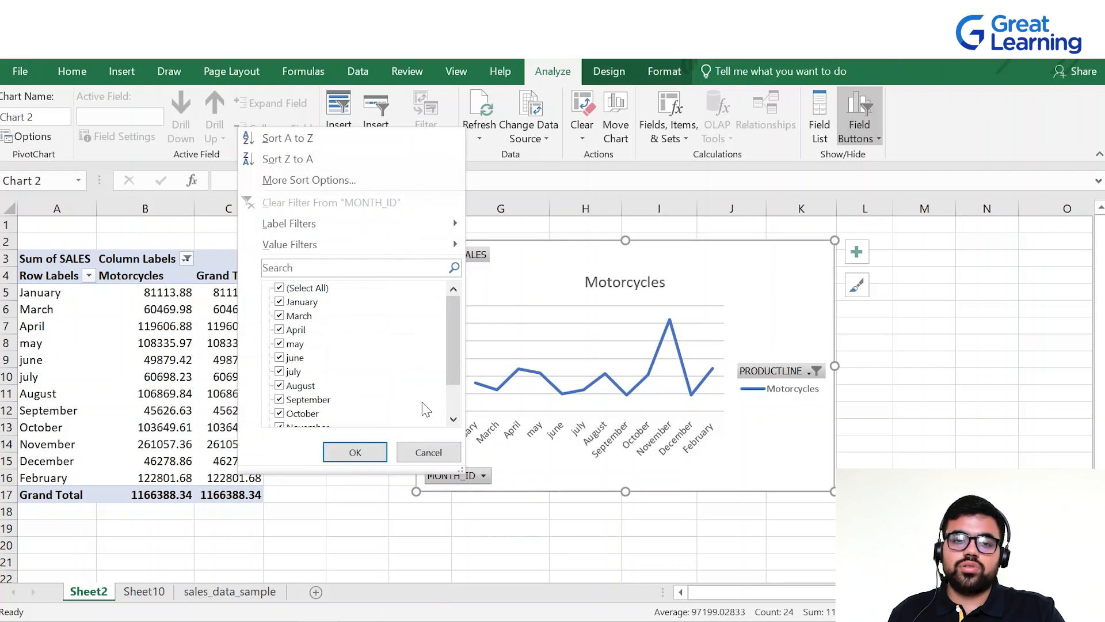
left_click(454, 458)
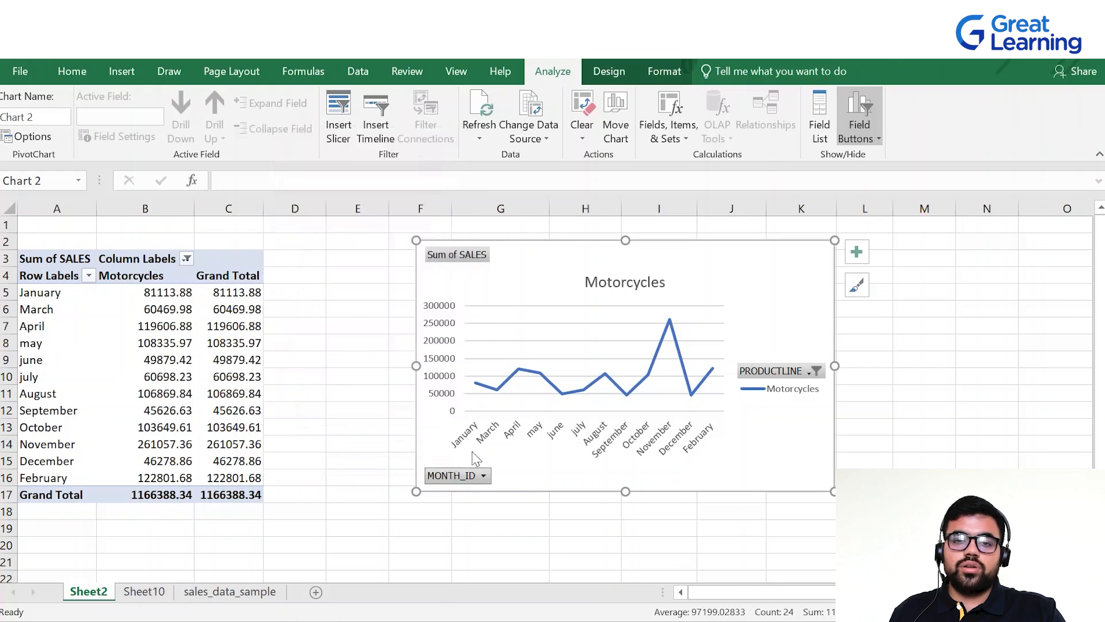
left_click(808, 373)
left_click(811, 263)
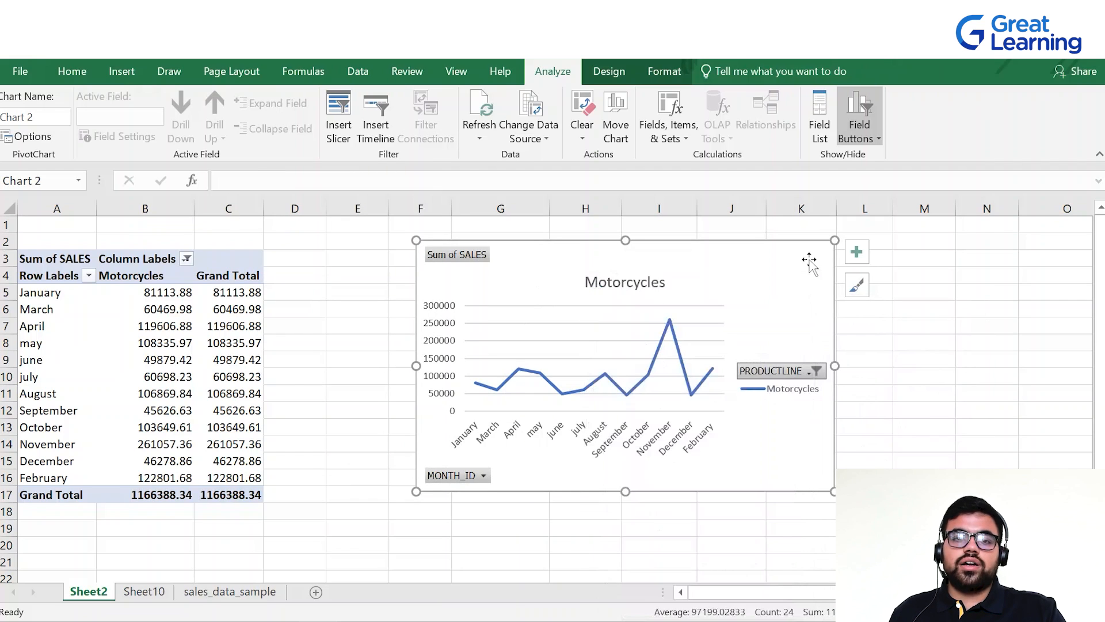
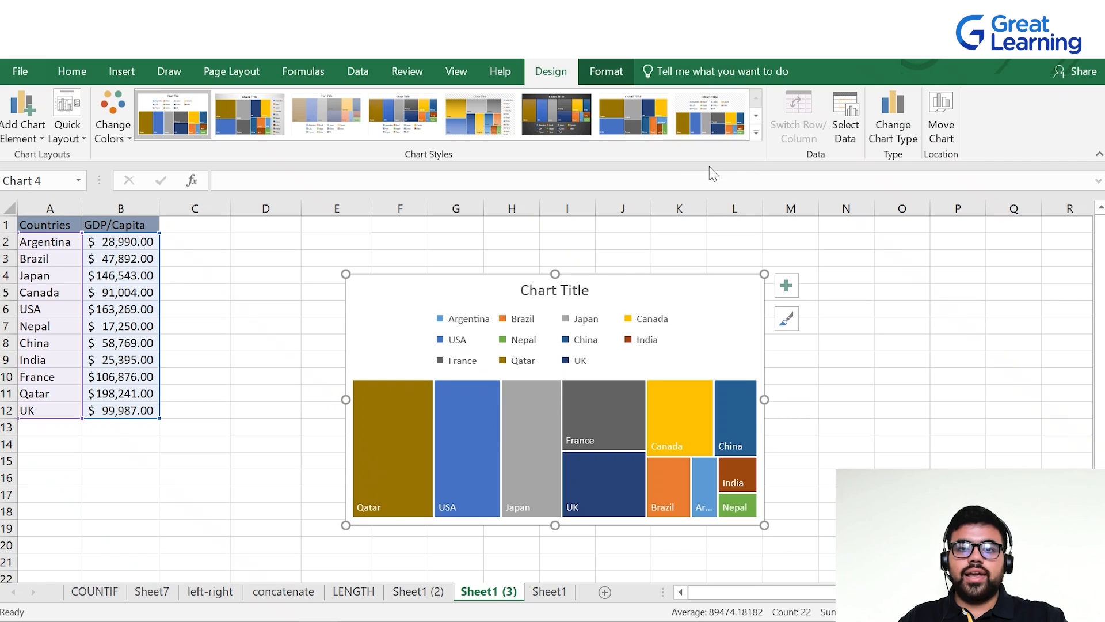
- Apply a new treemap chart style and toggle the legend off and back on
left_click(756, 134)
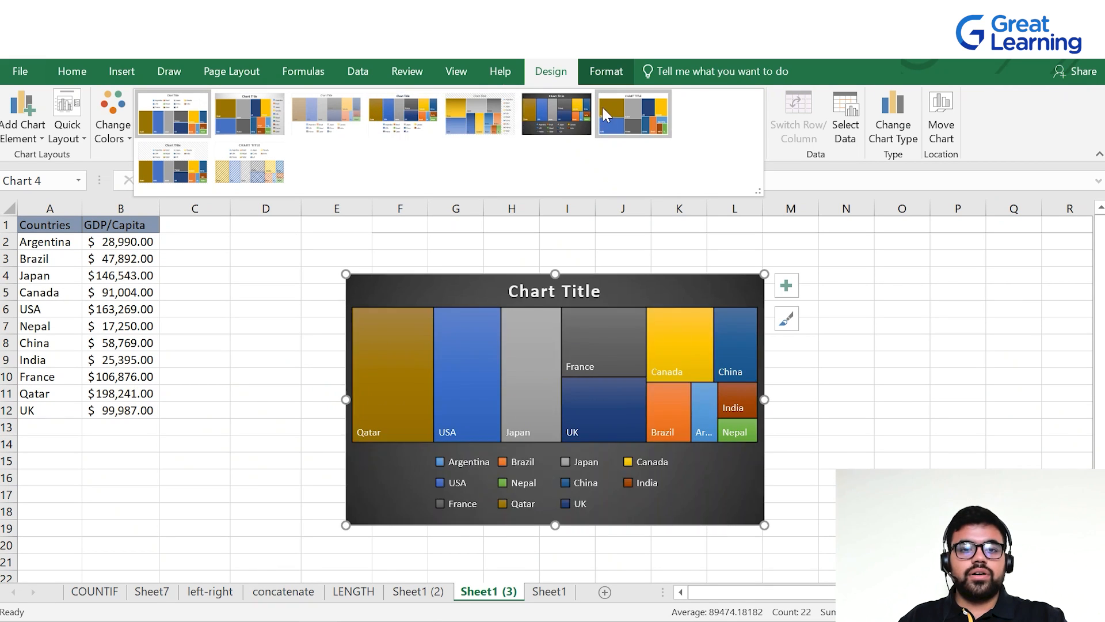
left_click(180, 172)
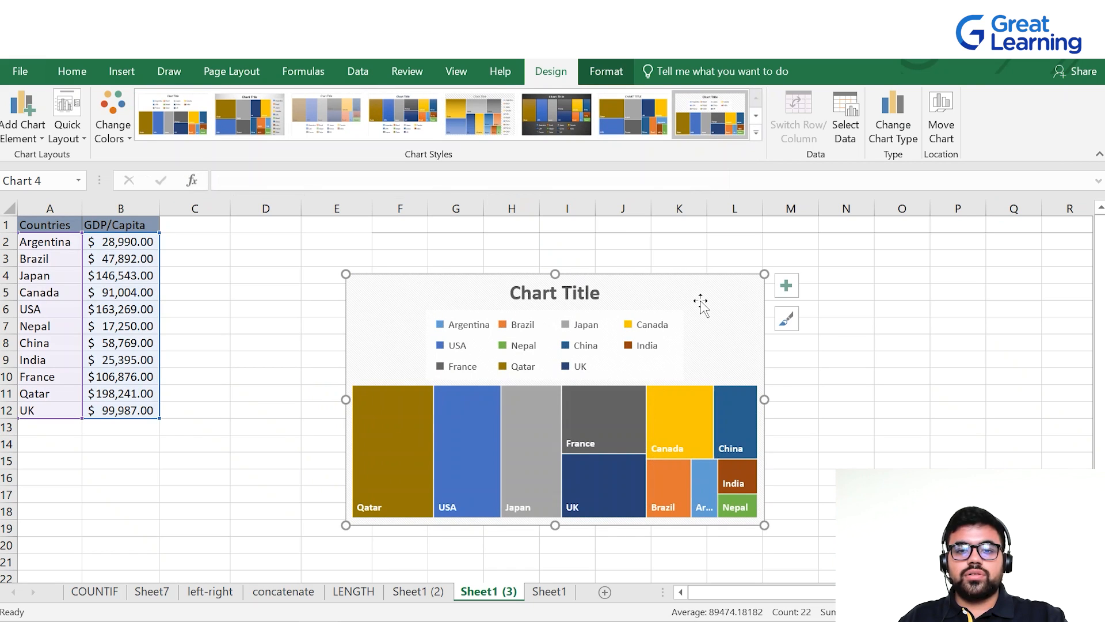
left_click(789, 293)
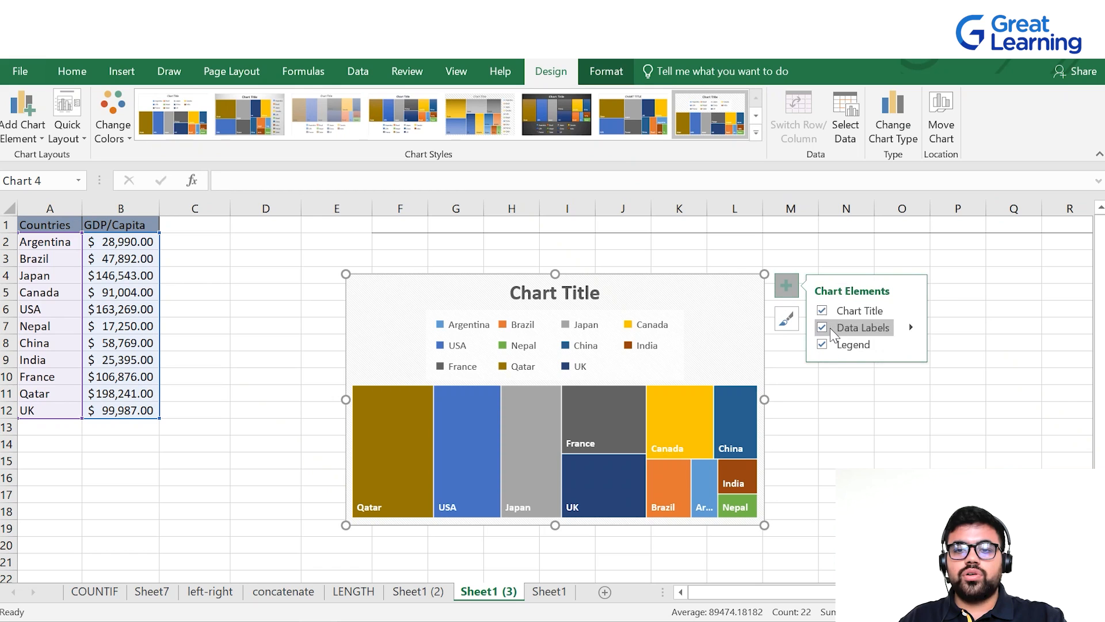
left_click(822, 344)
left_click(821, 344)
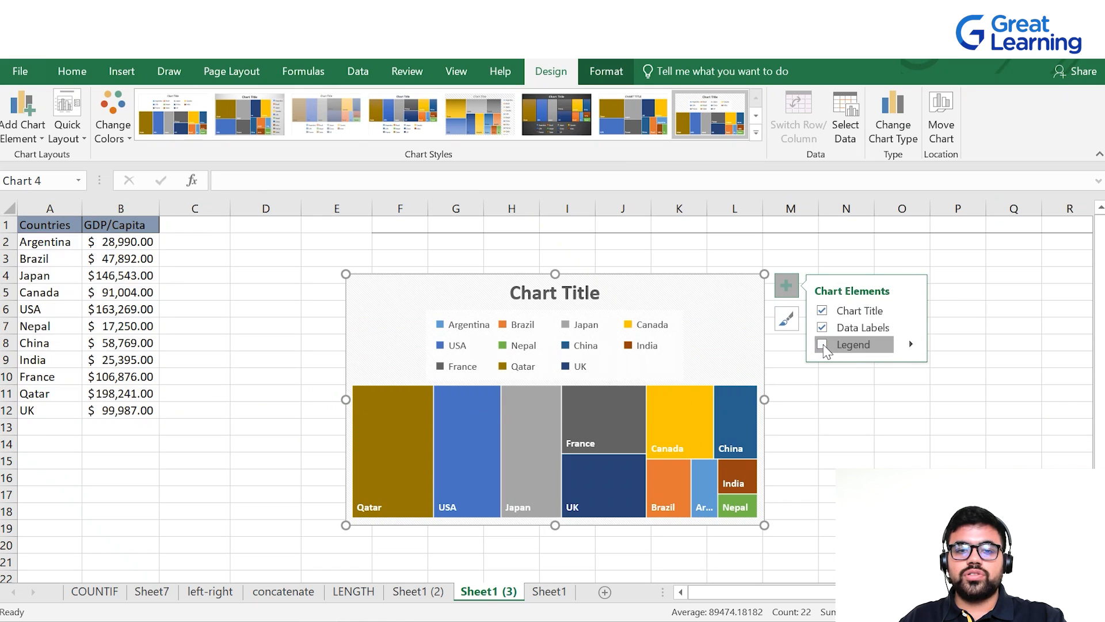
- Try colour palettes on the treemap, then undo back to its default colours
left_click(788, 316)
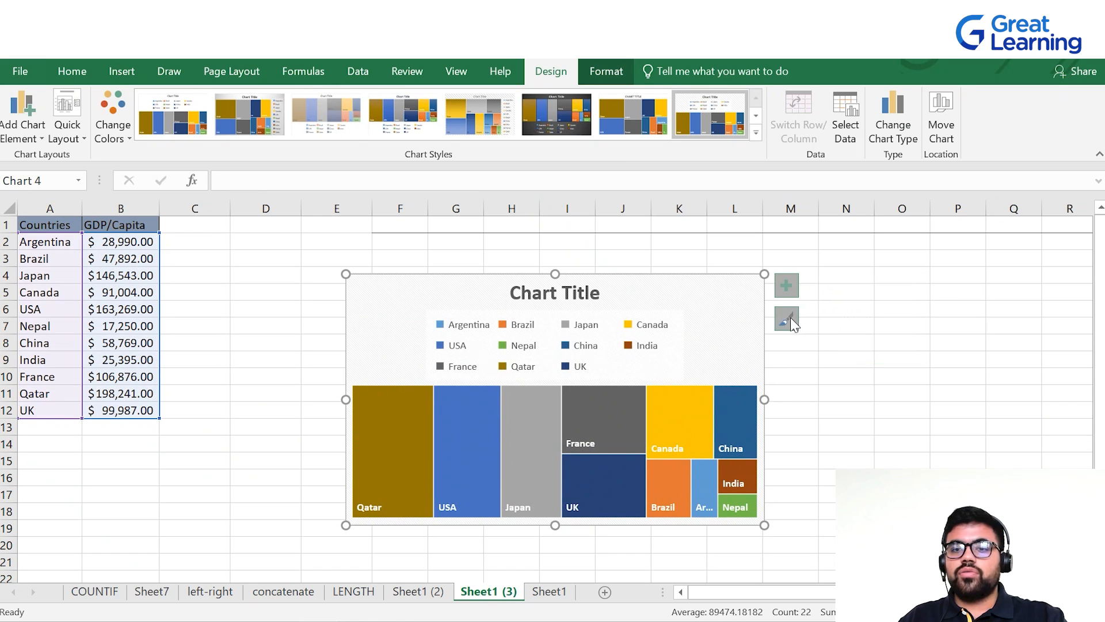
scroll(896, 345, "down", 1)
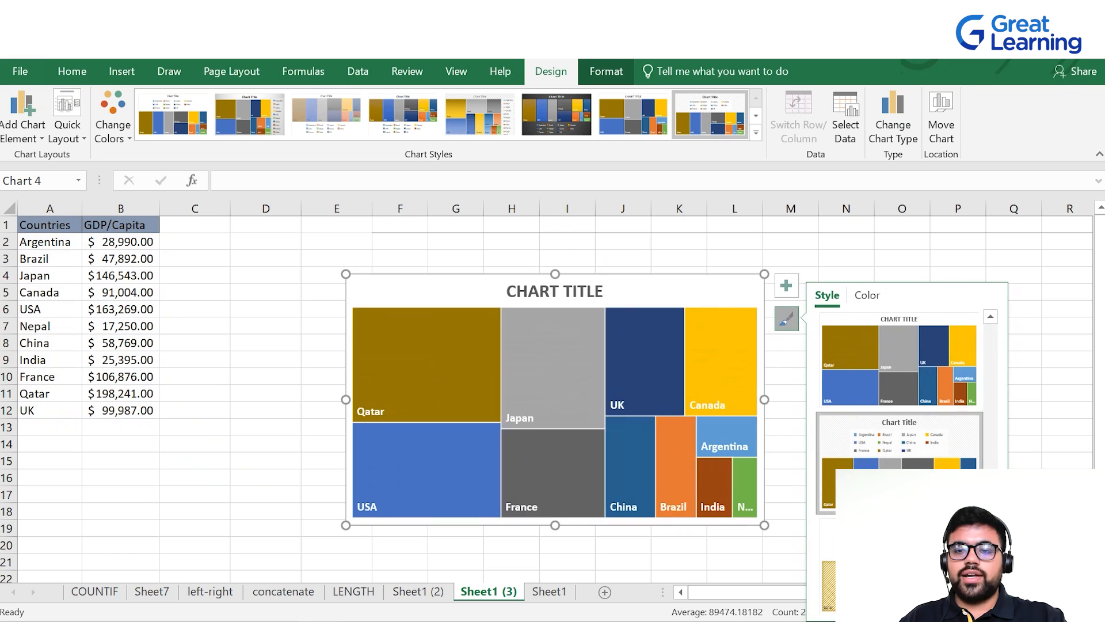
left_click(867, 296)
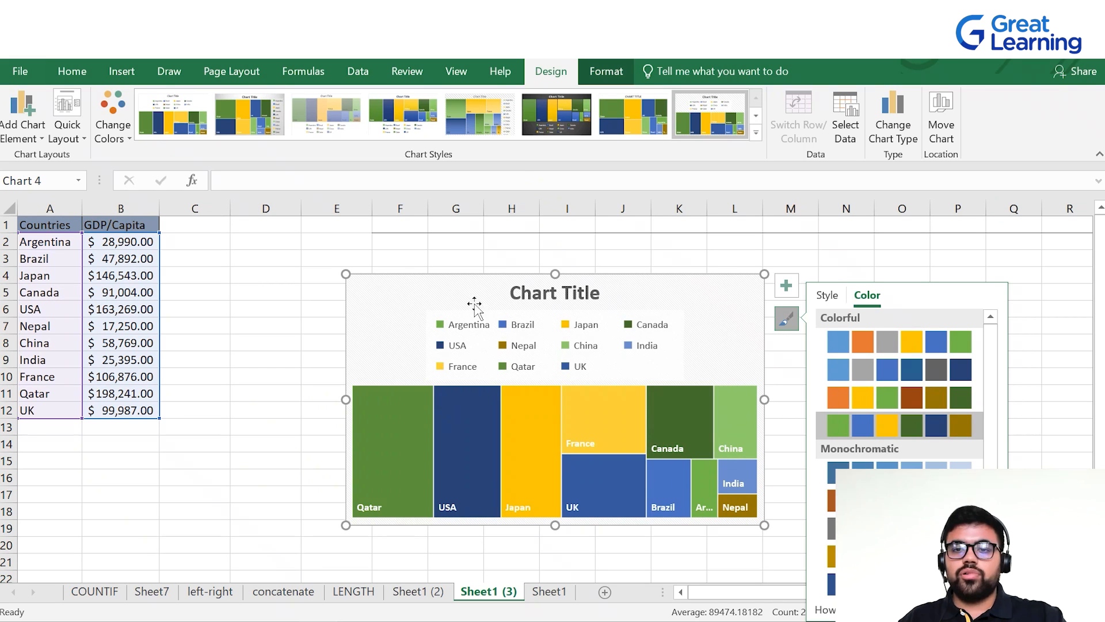
left_click(46, 56)
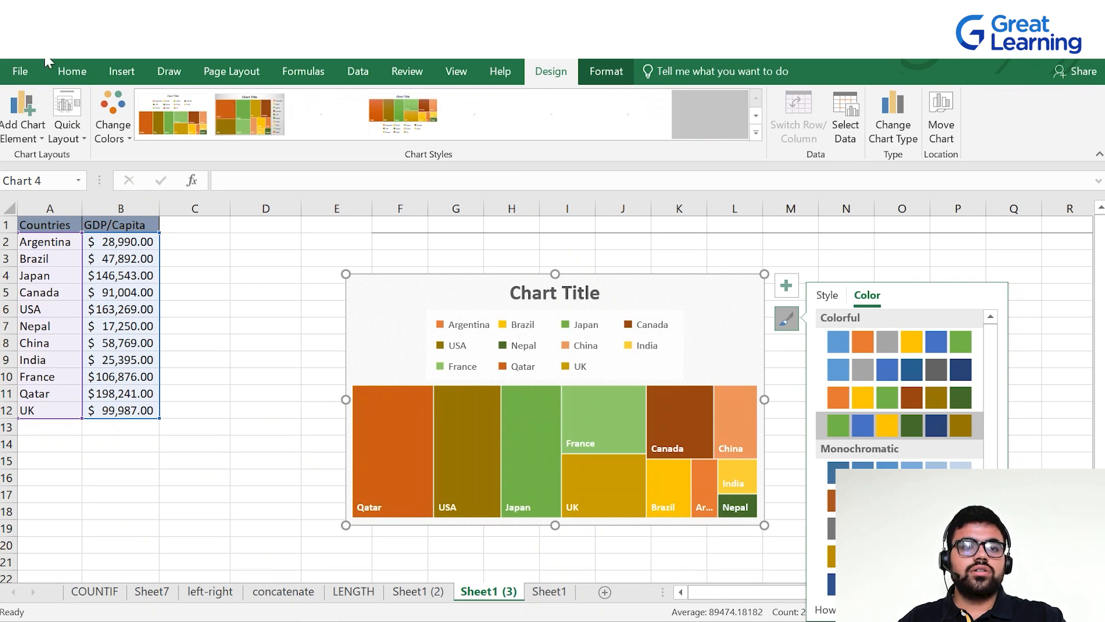
left_click(46, 55)
left_click(46, 56)
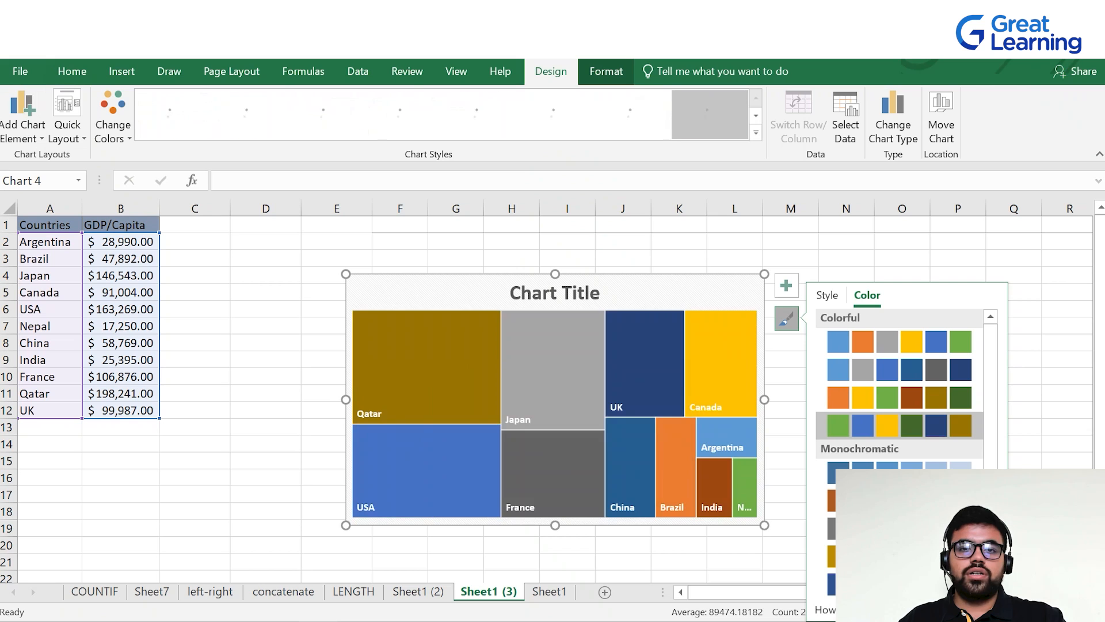
key("Escape")
- Delete the treemap and insert a Filled Map chart from the A1:B12 GDP/Capita data
key("Delete")
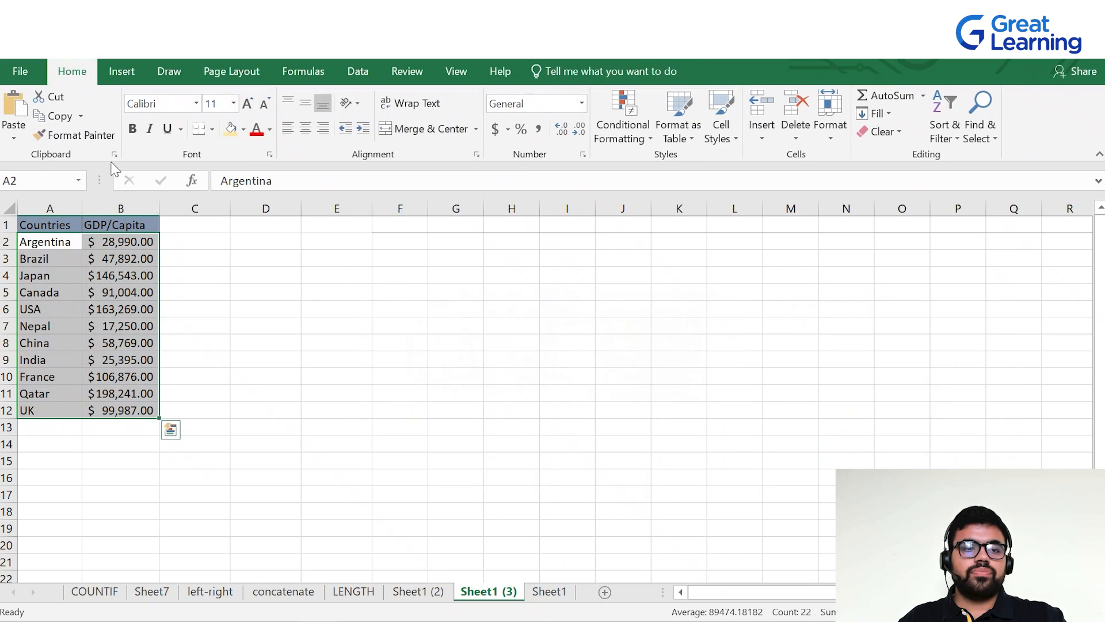
left_click(245, 365)
left_click_drag(51, 228, 141, 407)
left_click(121, 70)
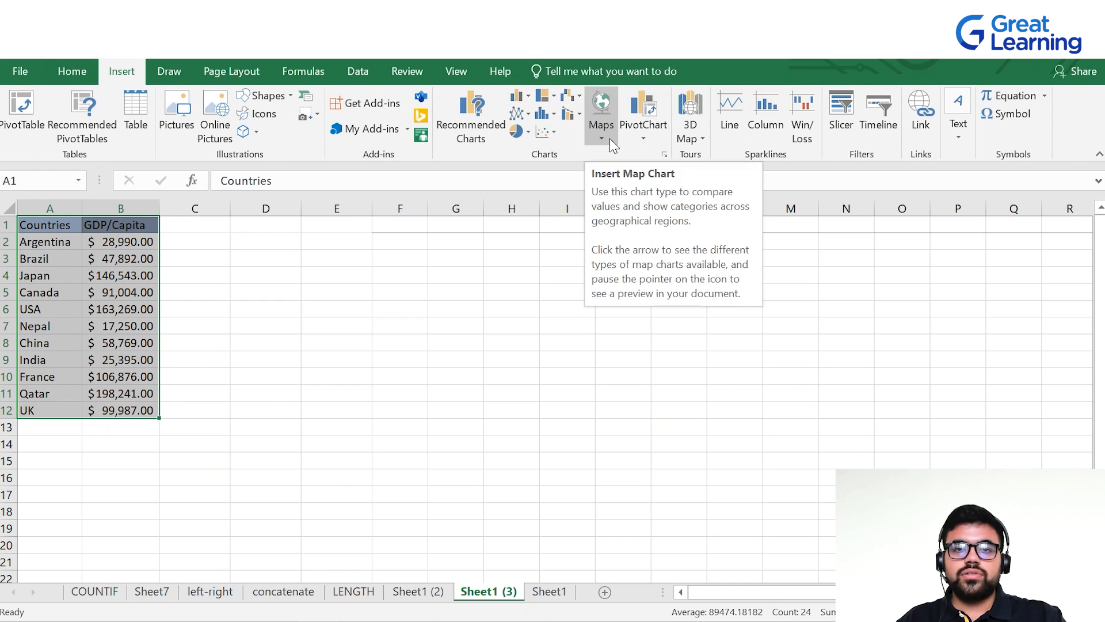
left_click(601, 105)
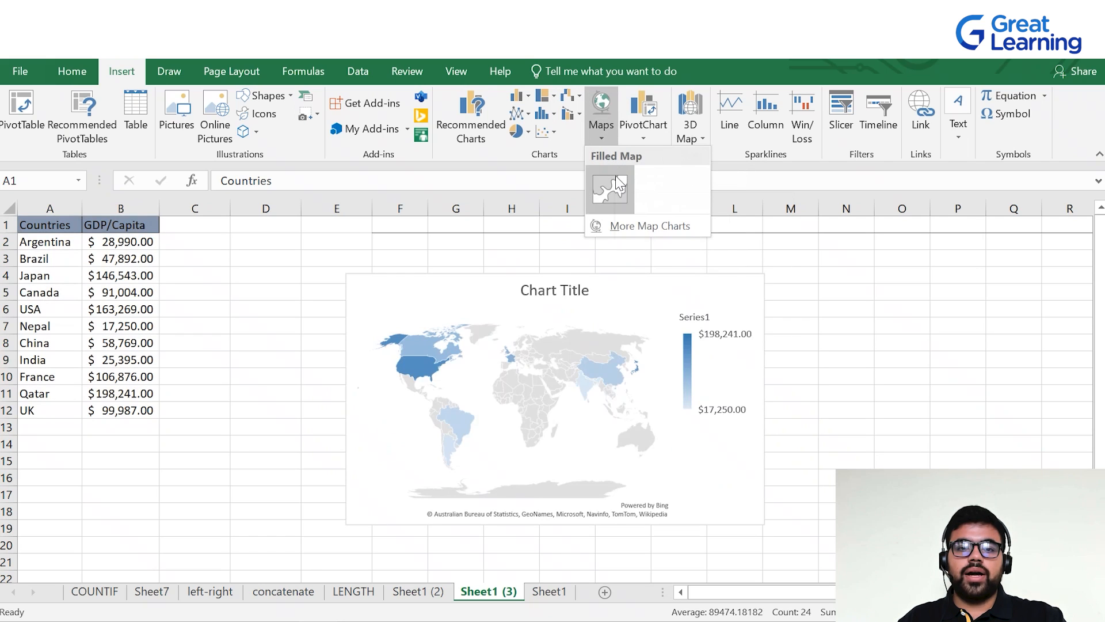
left_click(617, 183)
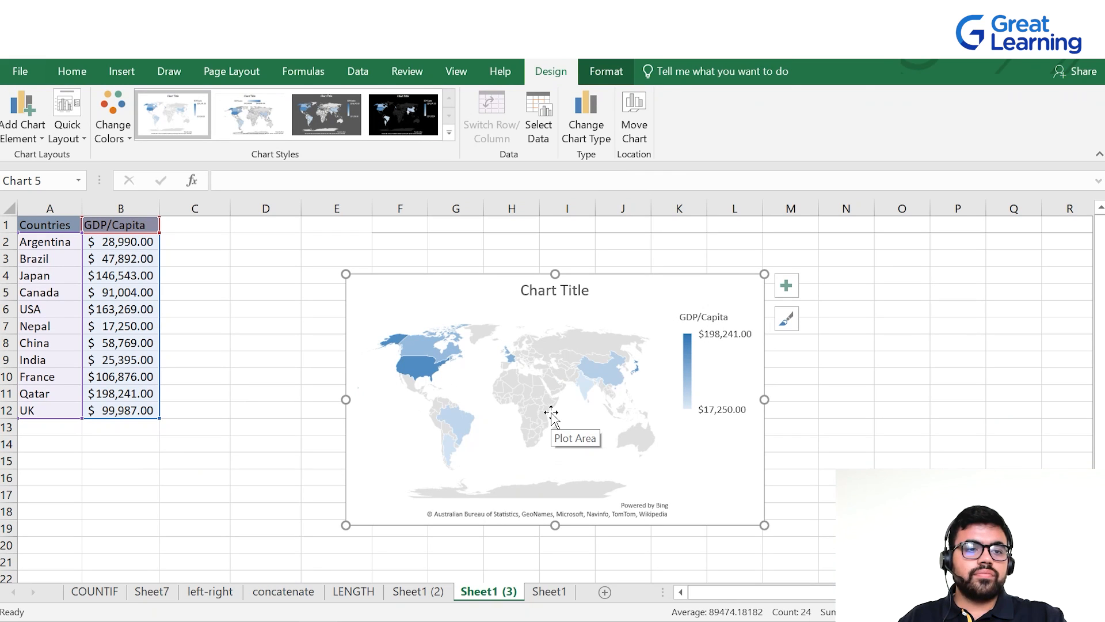
- Apply the dark black chart style to the GDP world map
left_click(595, 395)
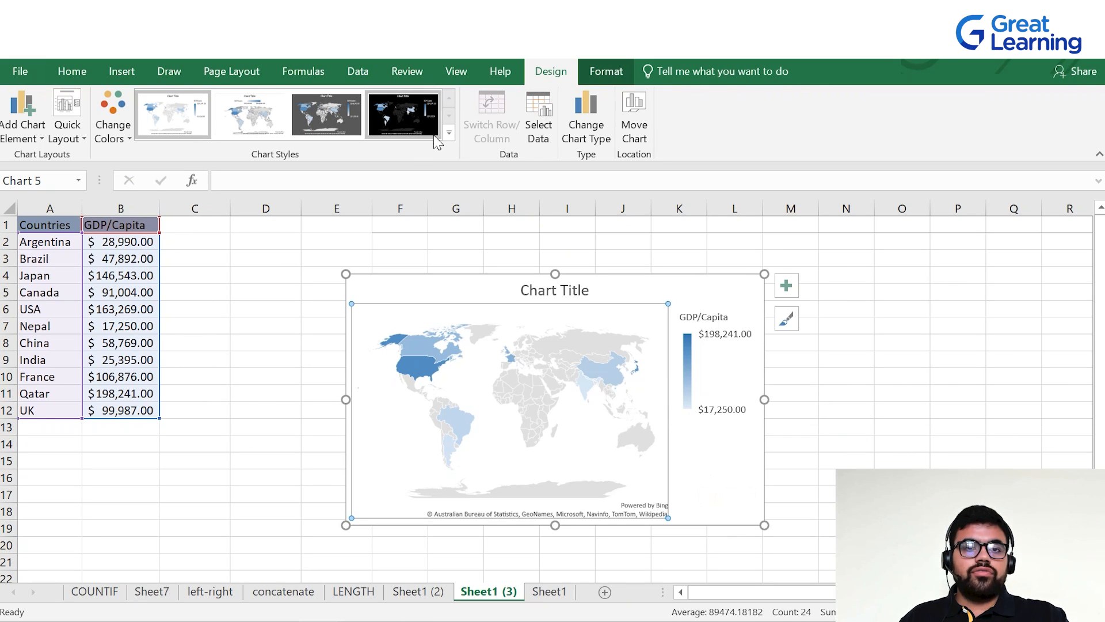
left_click(448, 133)
left_click(164, 167)
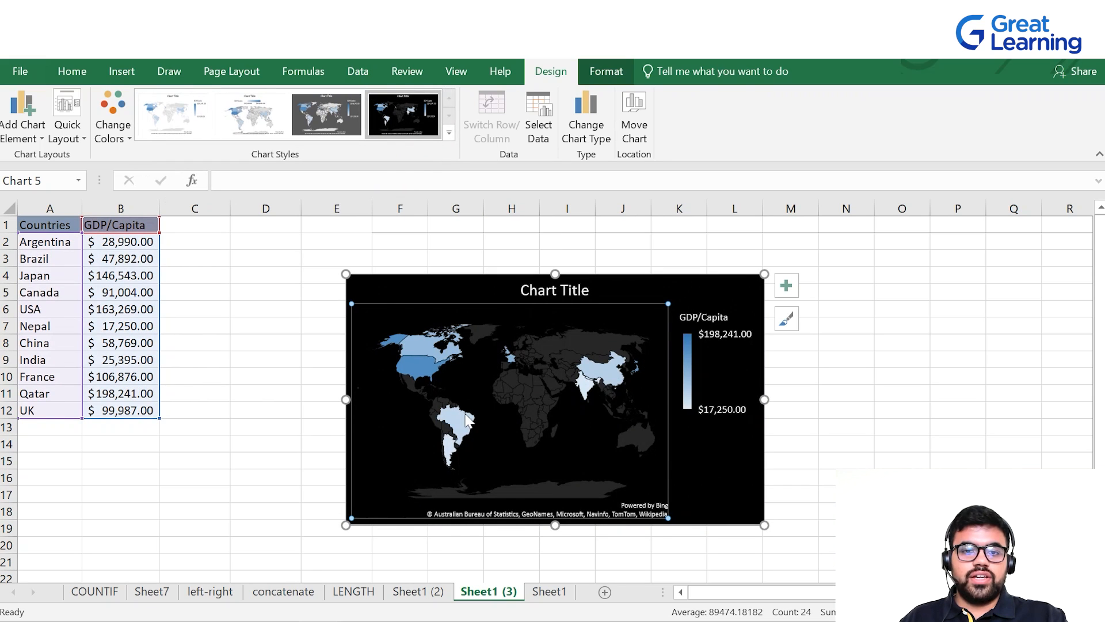
- Bring up the Format Plot Area pane for the map chart
left_click(786, 318)
left_click(786, 319)
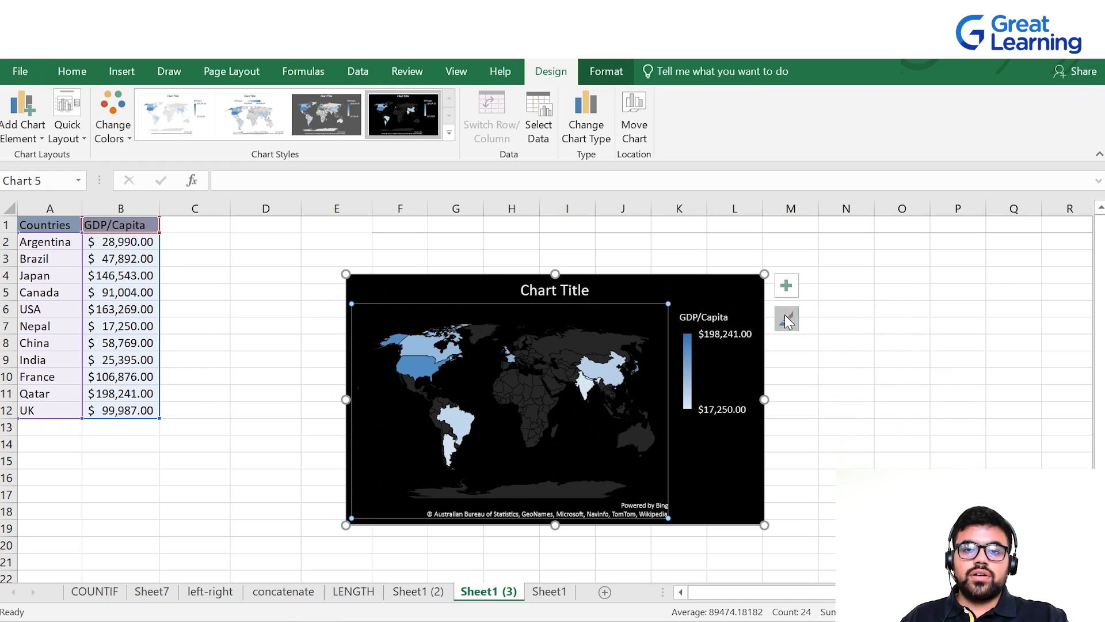
left_click(723, 314)
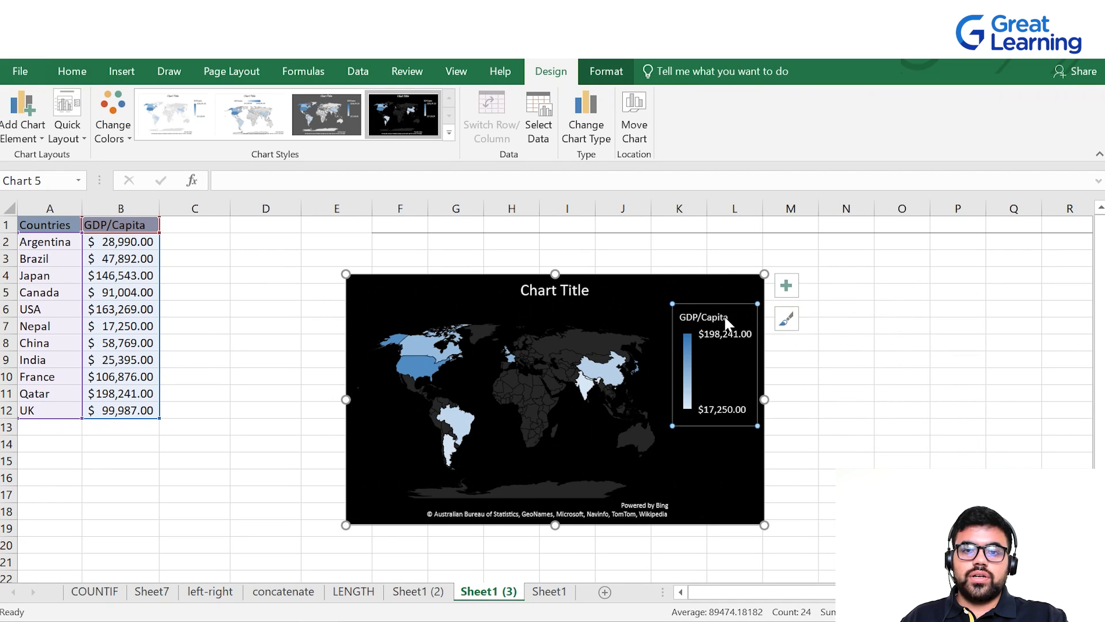
double_click(626, 327)
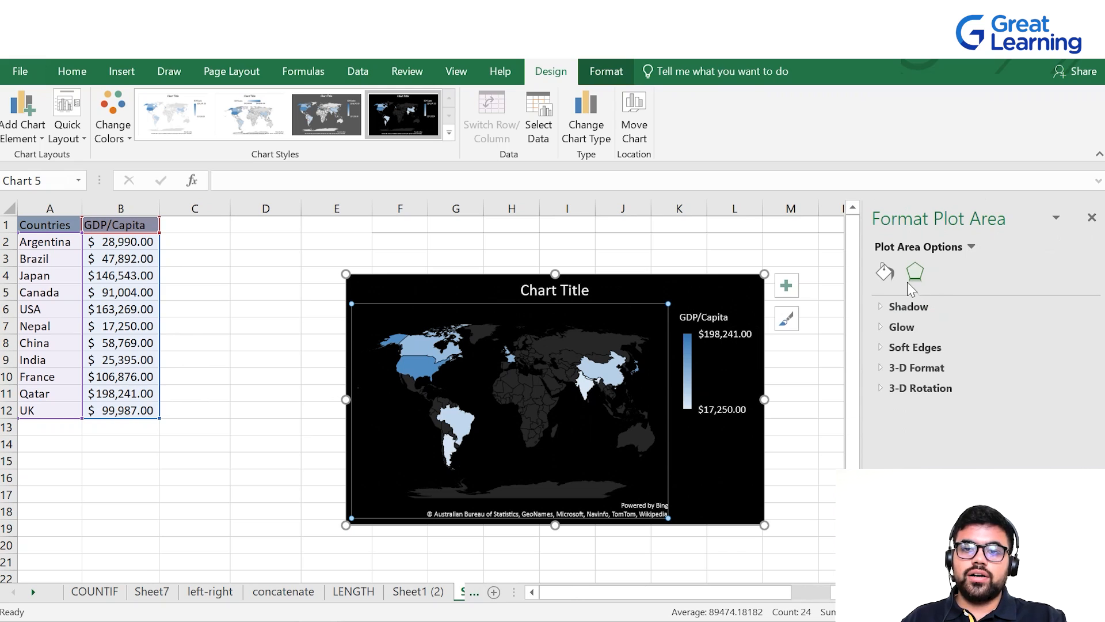
- Set the map plot area to Pattern fill, then select the map's country series
left_click(884, 272)
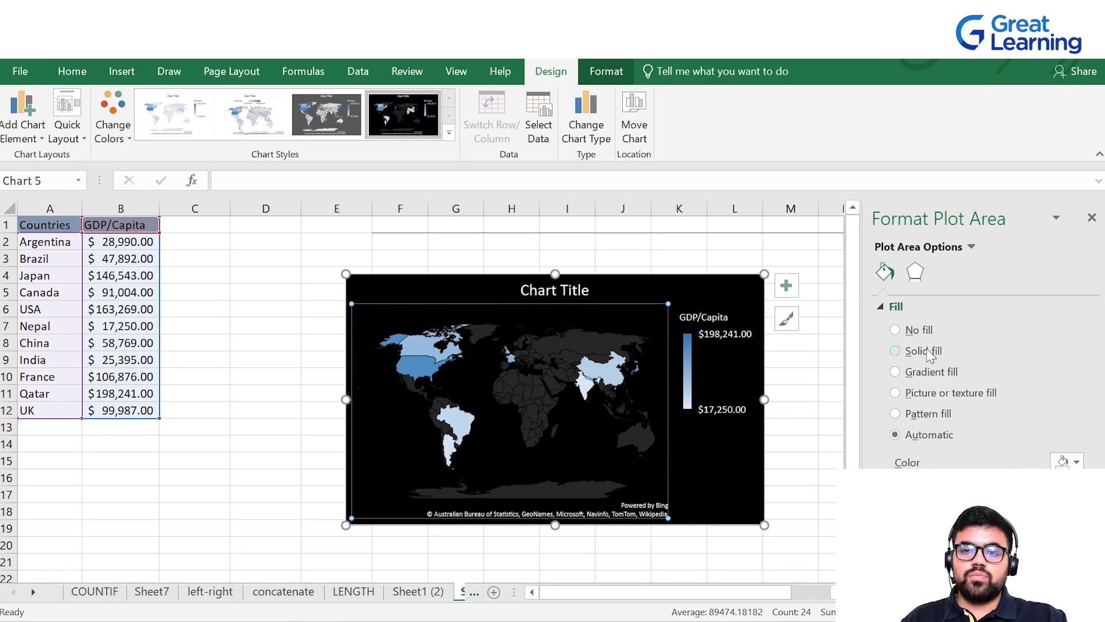
left_click(926, 415)
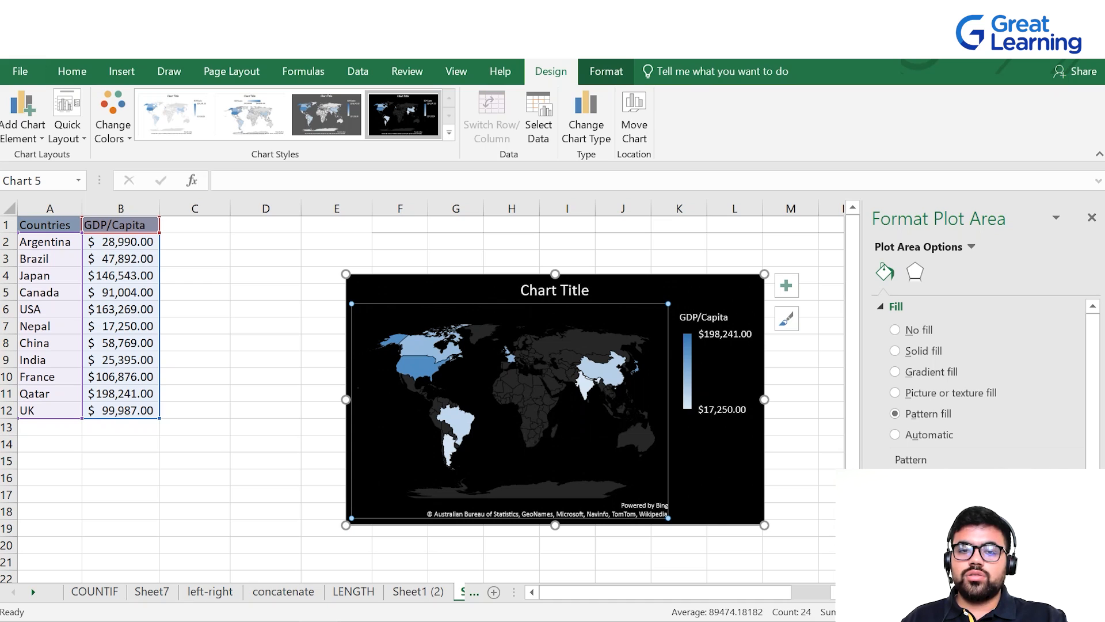
scroll(971, 437, "down", 3)
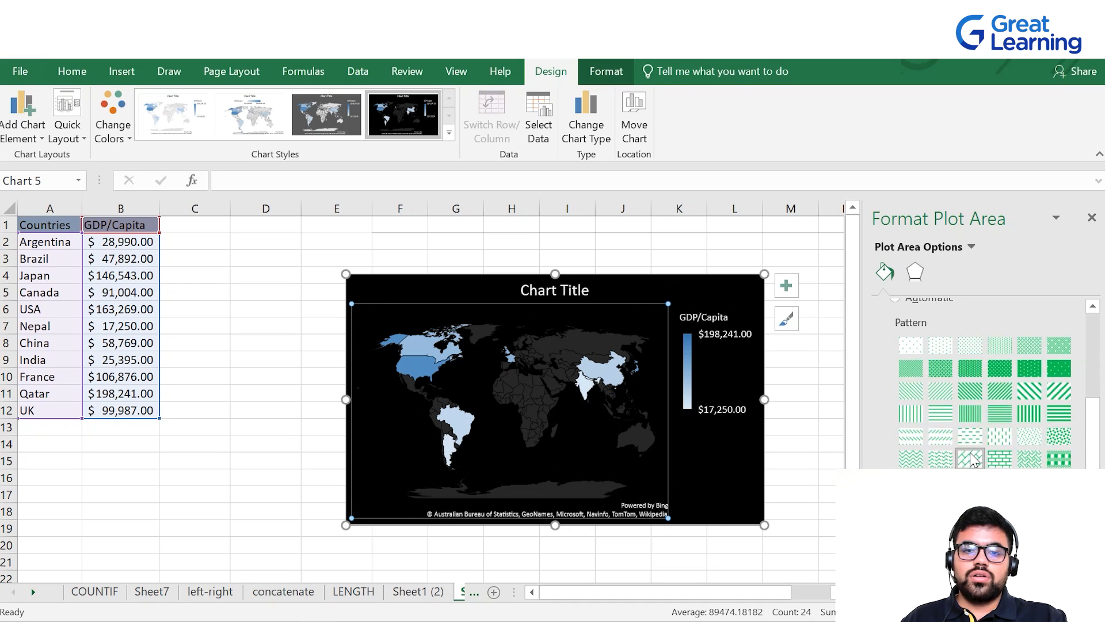
left_click(545, 383)
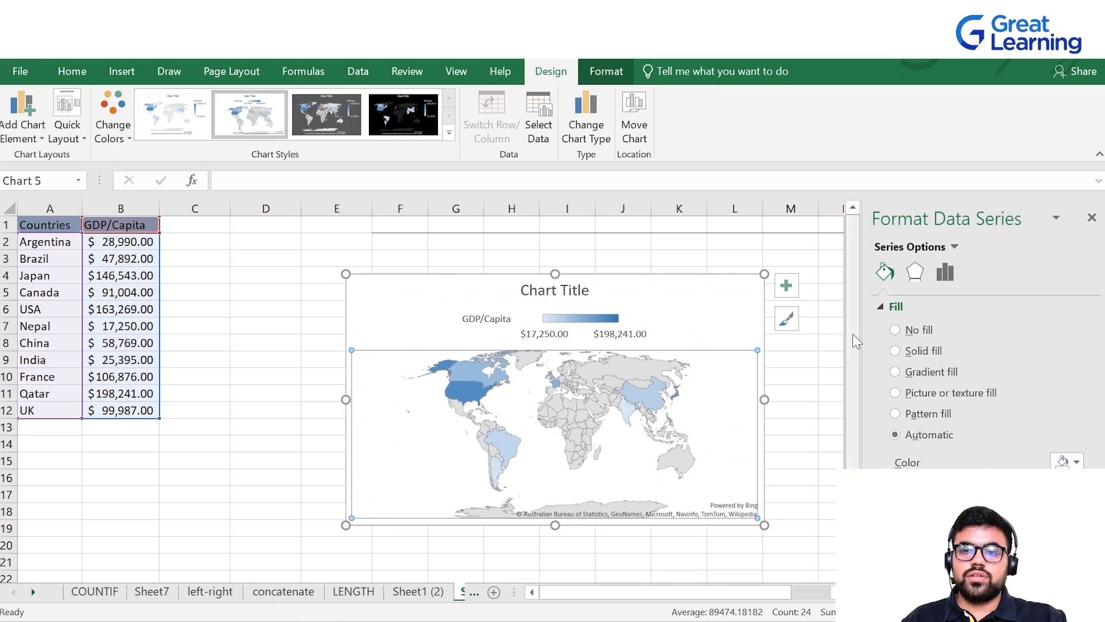
- Give the map series a pattern fill, try diagonal stripes, then settle on the light dotted pattern
left_click(915, 415)
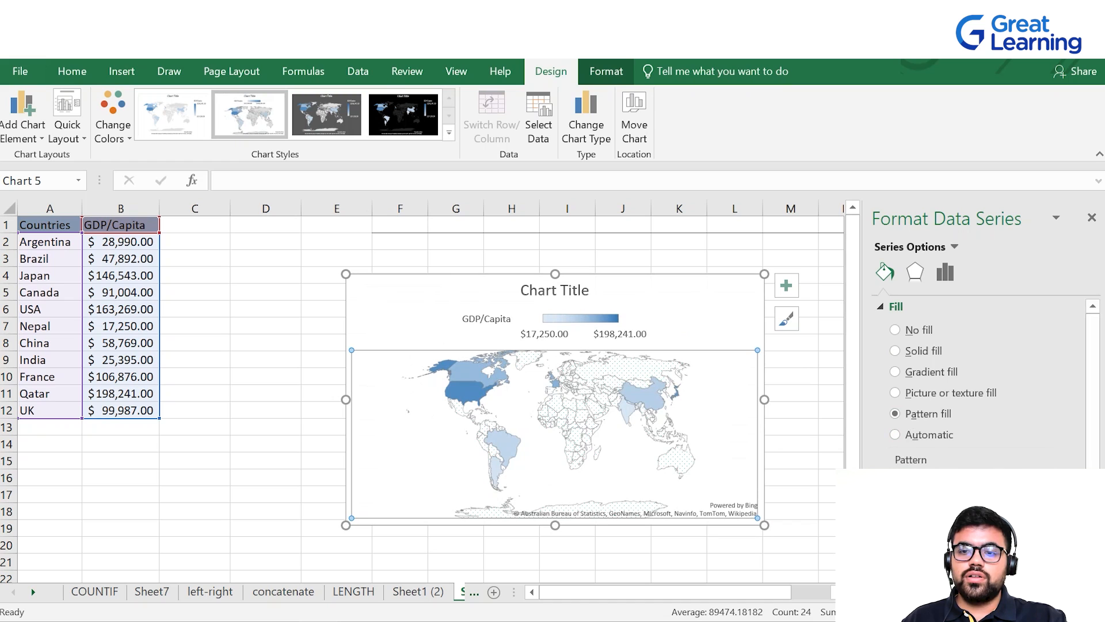
left_click(929, 521)
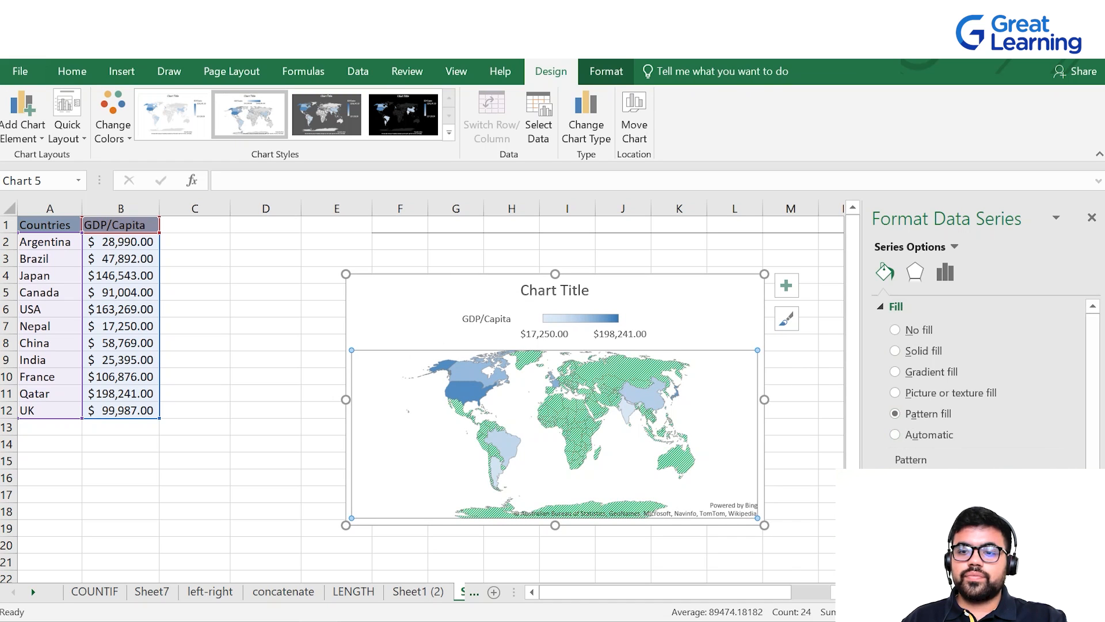
scroll(979, 380, "down", 3)
left_click(1029, 446)
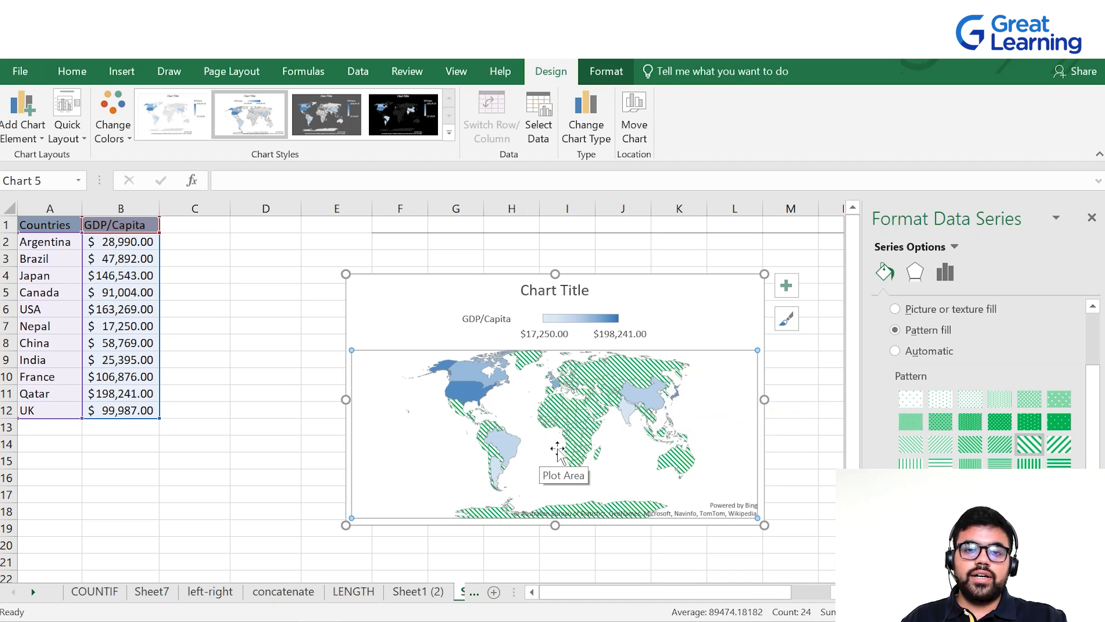
scroll(1007, 461, "down", 1)
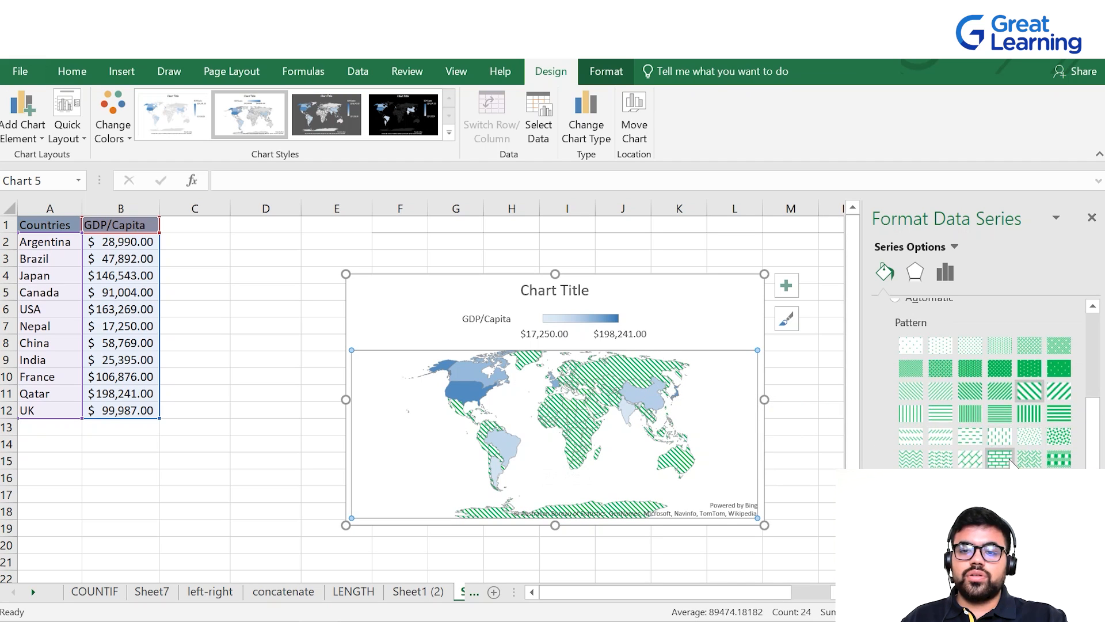
mouse_move(472, 377)
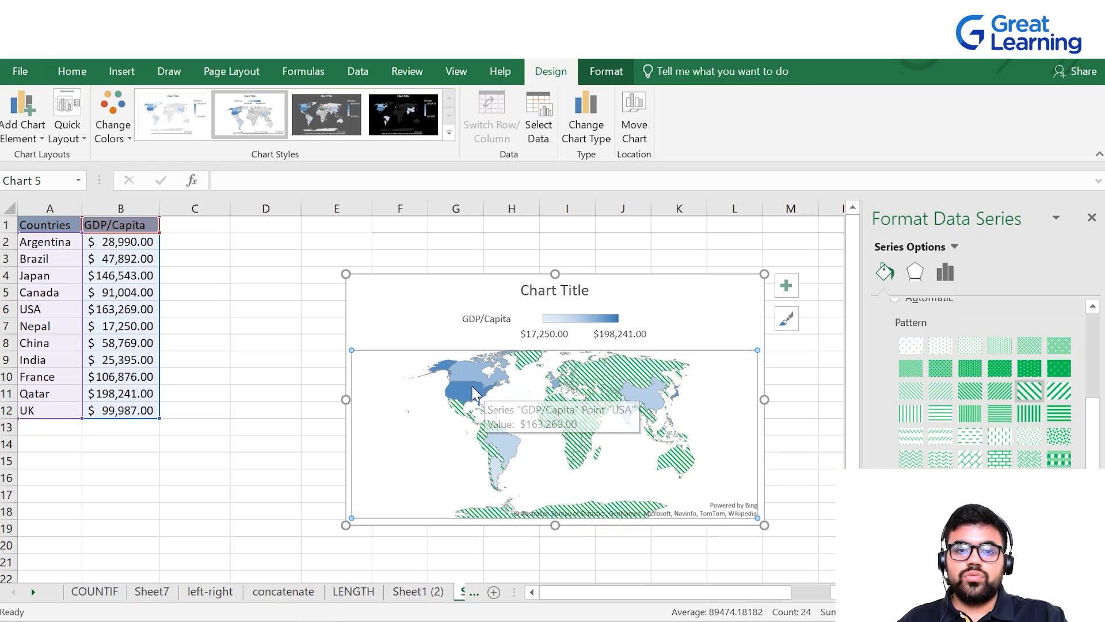
left_click(608, 322)
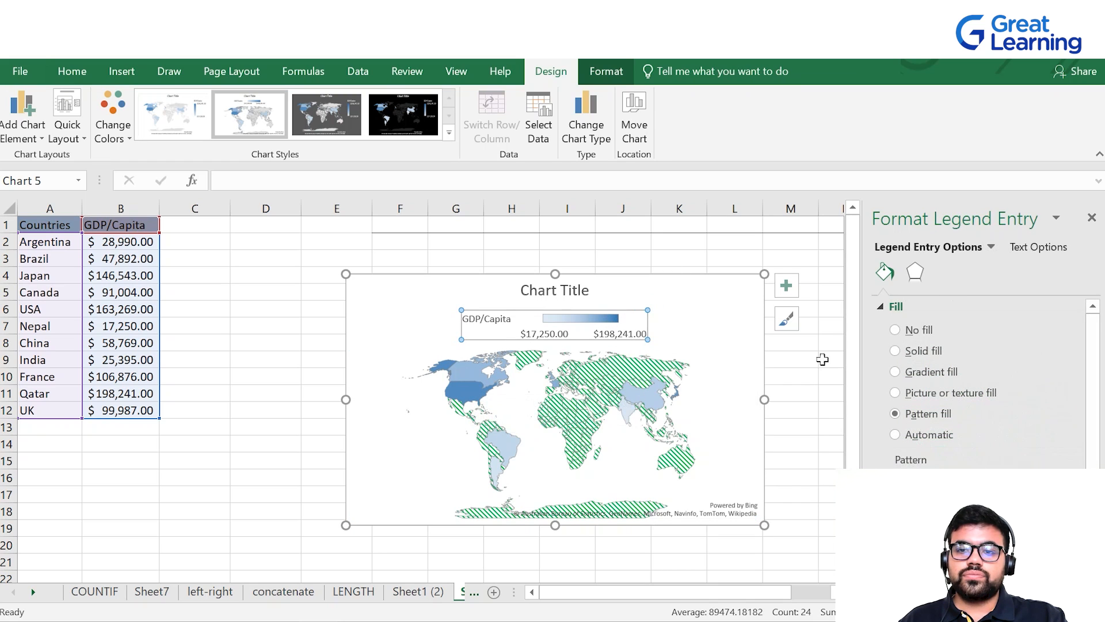
left_click(905, 481)
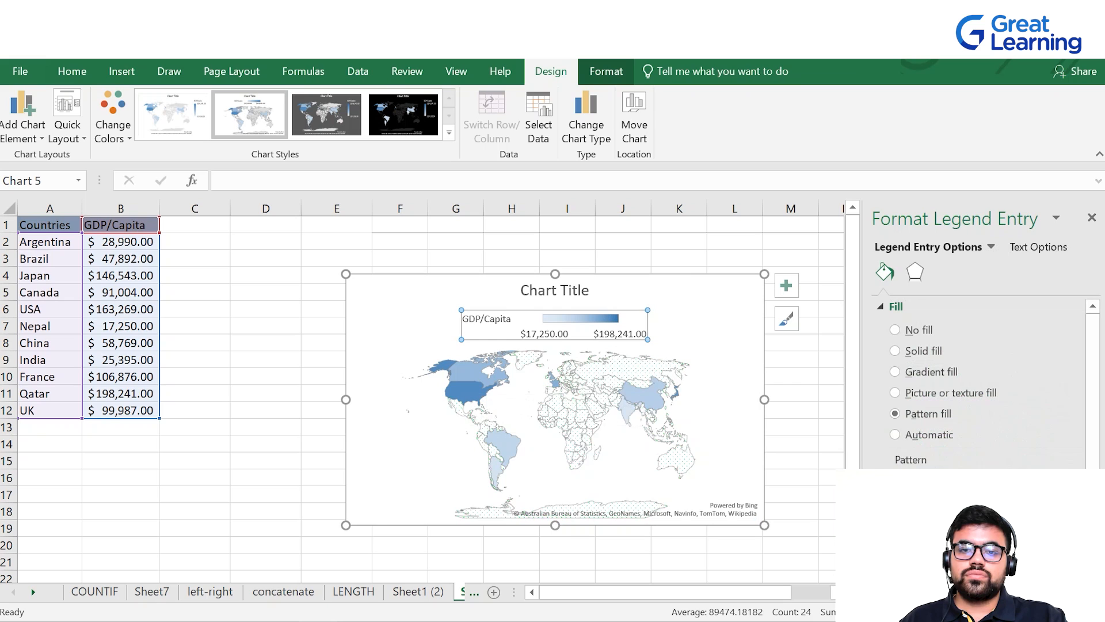